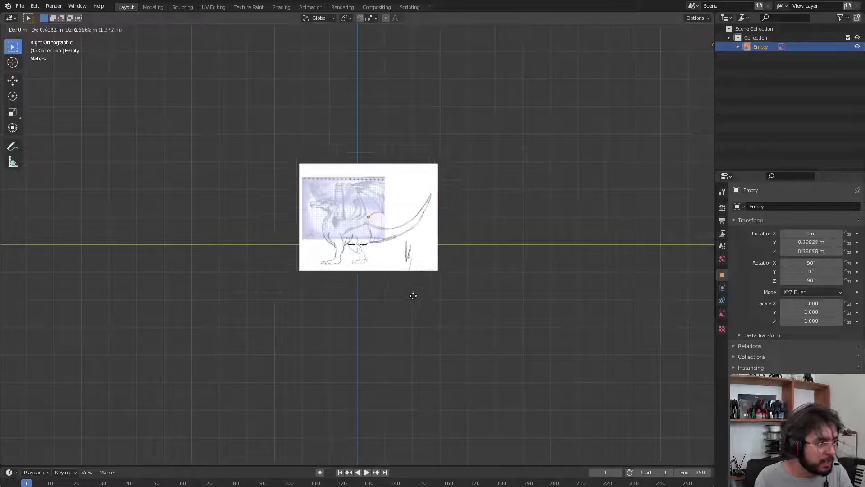
# Position the dragon reference image so its feet rest on the ground line, about Y 0.72 m and Z 1.73 m, and deselect it
pyautogui.click(422, 276)
pyautogui.scroll(4, 389, 281)
pyautogui.keyDown('shift'); pyautogui.moveTo(350, 254); pyautogui.dragTo(407, 299, button='middle'); pyautogui.keyUp('shift')
pyautogui.click(408, 408)
pyautogui.click(404, 382)
# Add a plane mesh at the world origin and split the viewport to get an additional front orthographic view
pyautogui.hotkey('shift', 'a')
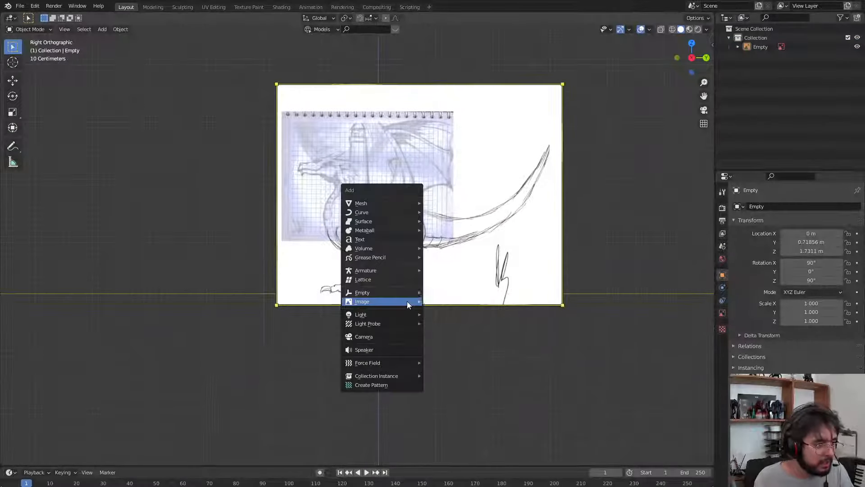
pyautogui.click(434, 203)
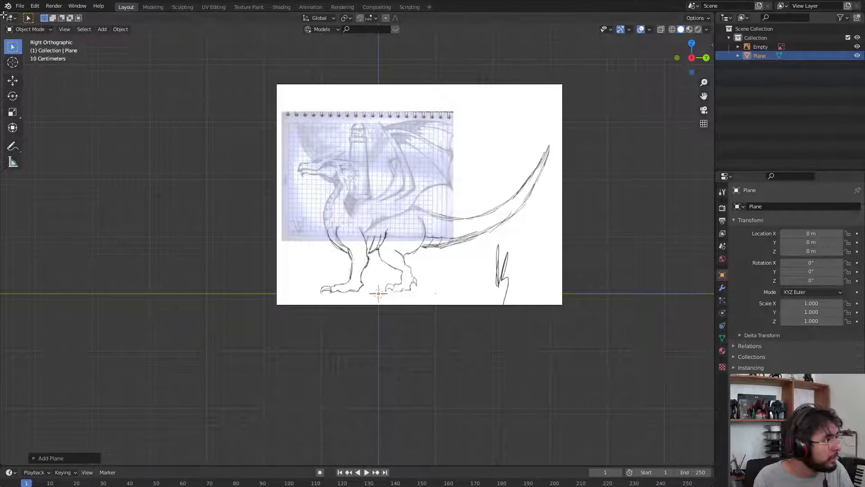
pyautogui.moveTo(3, 12); pyautogui.dragTo(312, 90)
pyautogui.press('KP_1')
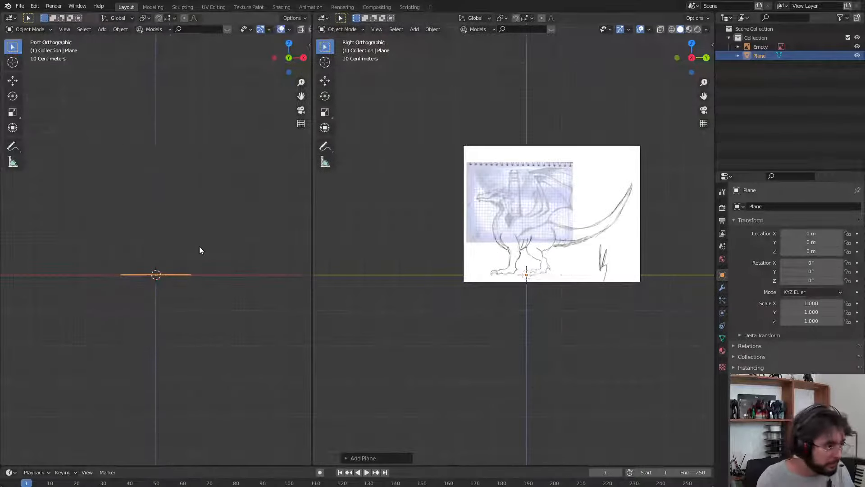
# Rotate the plane 90° in the front view so it stands upright facing the side view
pyautogui.scroll(6, 199, 246)
pyautogui.write('r90')
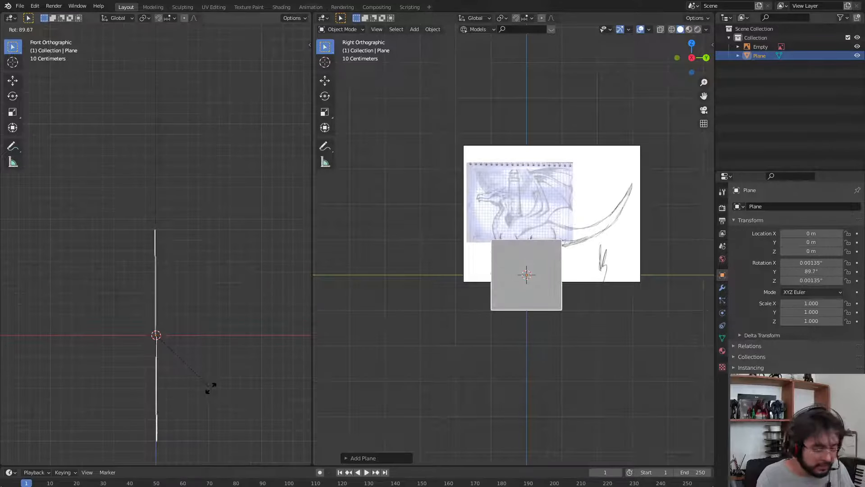
pyautogui.press('Return')
pyautogui.scroll(4, 501, 345)
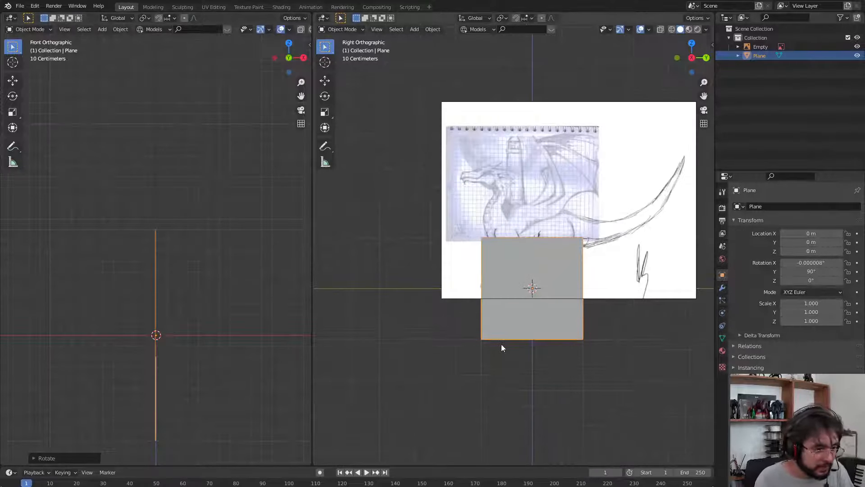
# Delete three of the plane's four vertices, keeping only the lower front one
pyautogui.press('Tab')
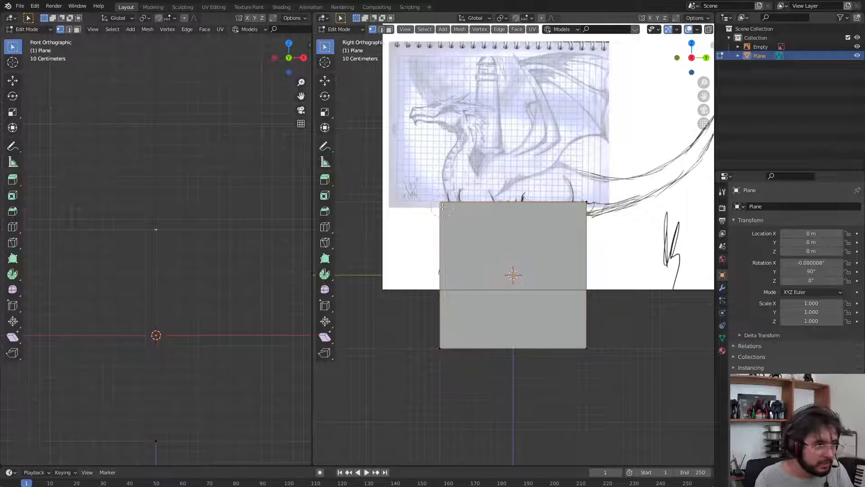
pyautogui.press('x')
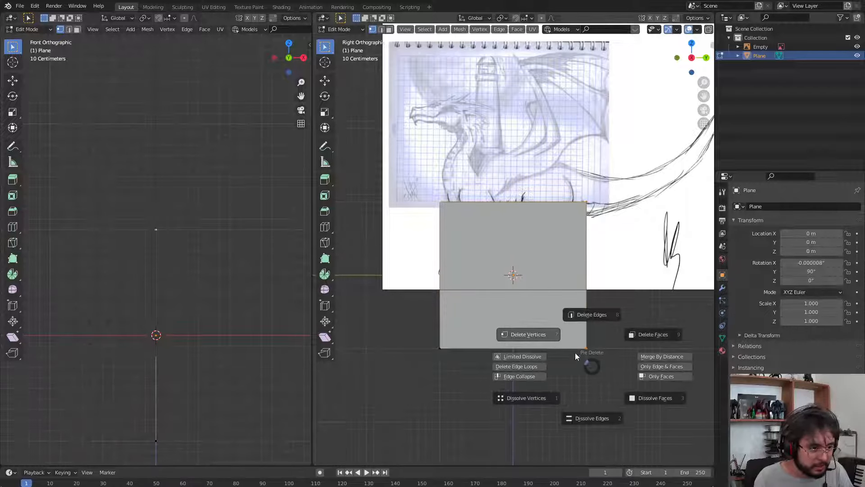
pyautogui.click(536, 328)
pyautogui.press('Tab')
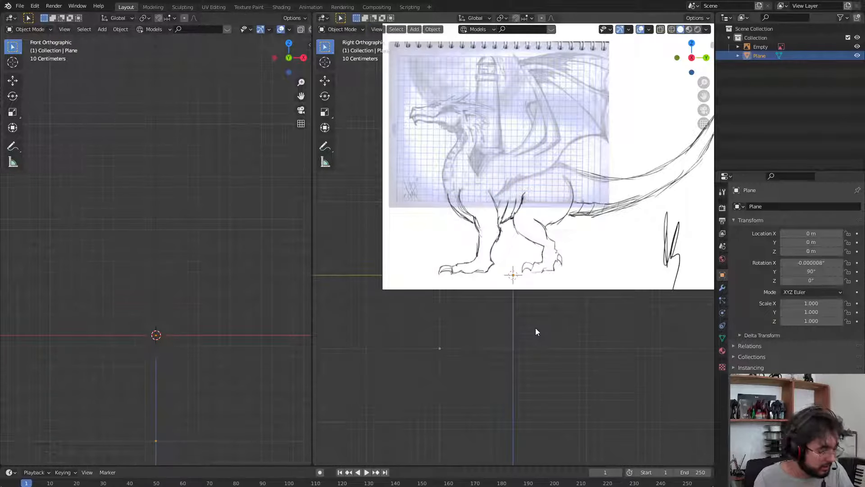
# Start the Screencast Keys display and set its text and icon color to yellow
pyautogui.press('n')
pyautogui.click(709, 304)
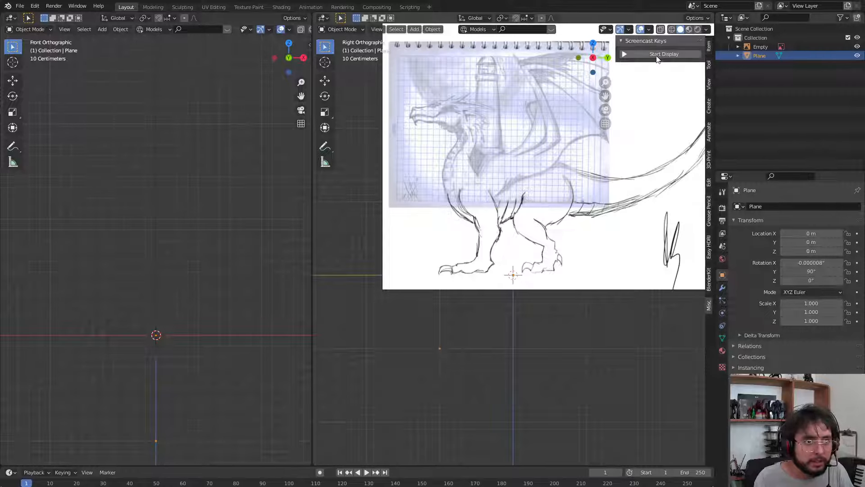
pyautogui.click(660, 54)
pyautogui.click(680, 98)
pyautogui.moveTo(690, 130); pyautogui.dragTo(672, 158)
# Add a Skin modifier to the single-vertex plane object
pyautogui.click(442, 359)
pyautogui.click(440, 351)
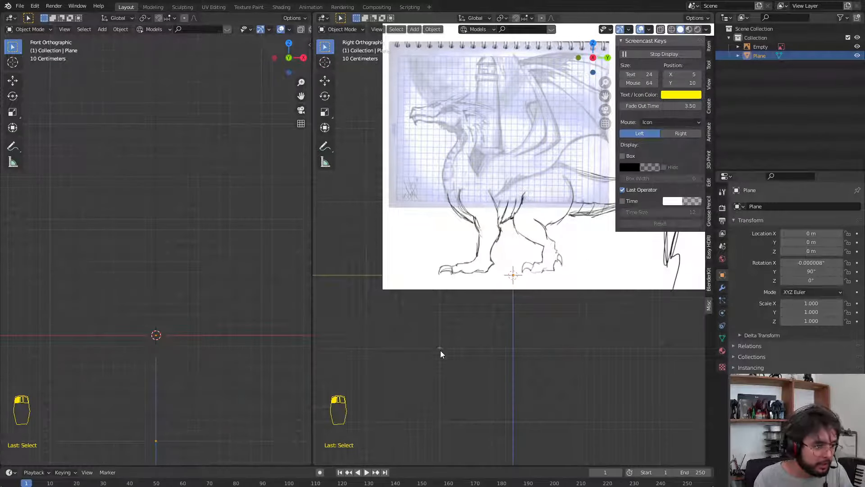
pyautogui.click(722, 288)
pyautogui.click(759, 208)
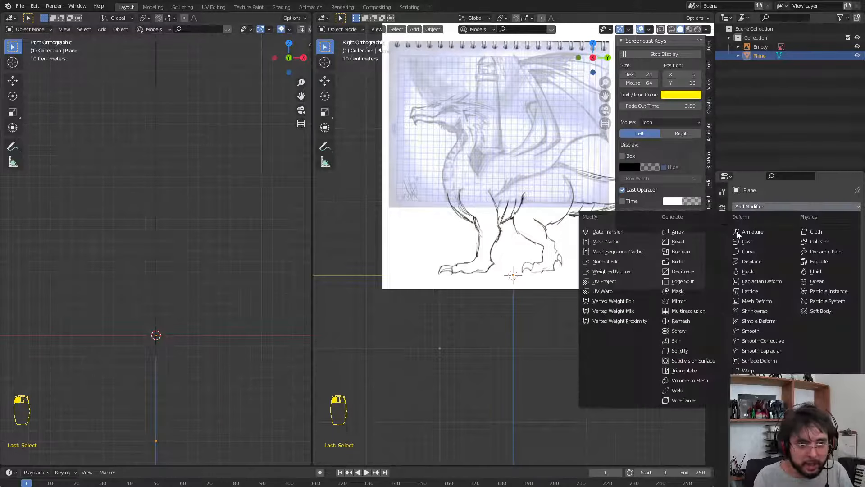
pyautogui.click(690, 351)
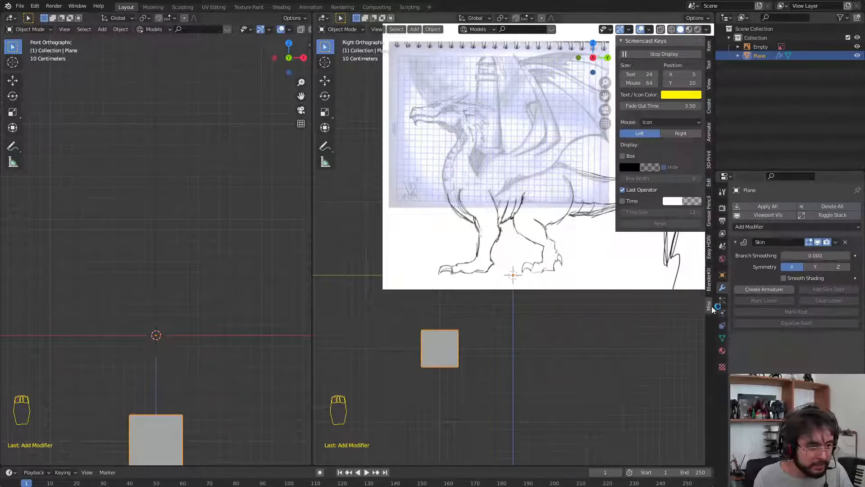
# Add a Mirror modifier to the plane object and mirror on the Z axis only
pyautogui.click(756, 227)
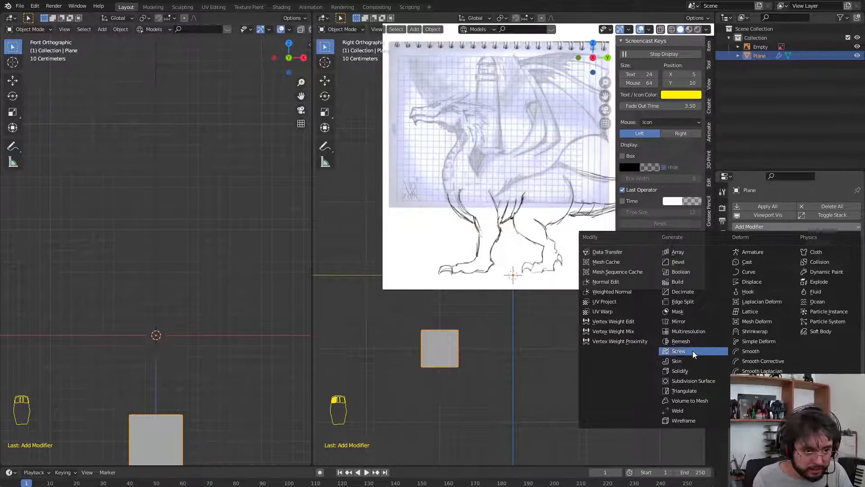
pyautogui.click(693, 322)
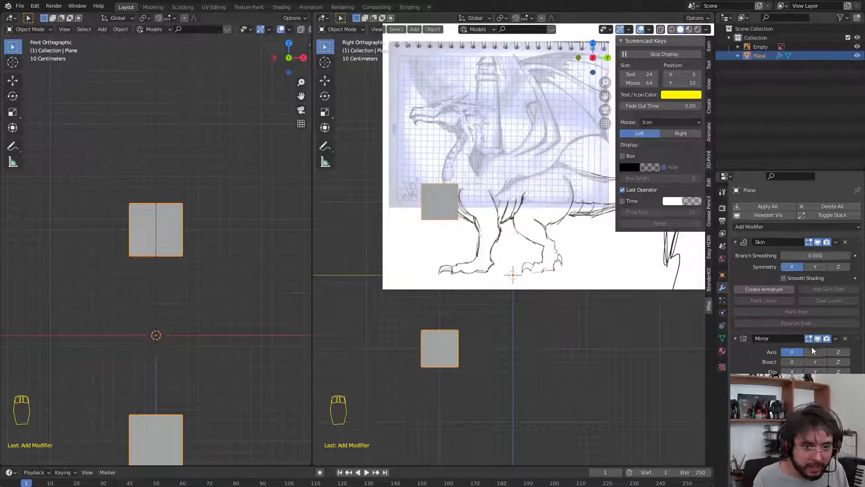
pyautogui.click(786, 353)
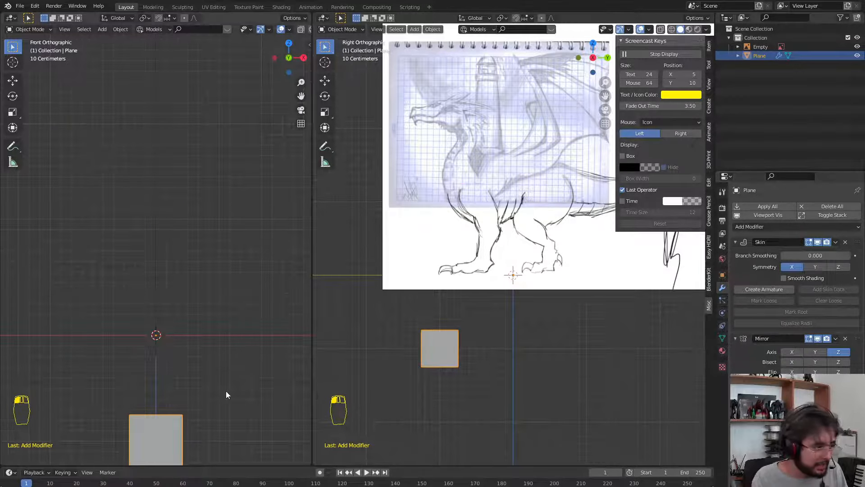
# Move the skin block up onto the dragon's neck in the side view and hide the Screencast Keys settings
pyautogui.keyDown('shift'); pyautogui.moveTo(465, 329); pyautogui.dragTo(473, 374, button='middle'); pyautogui.keyUp('shift')
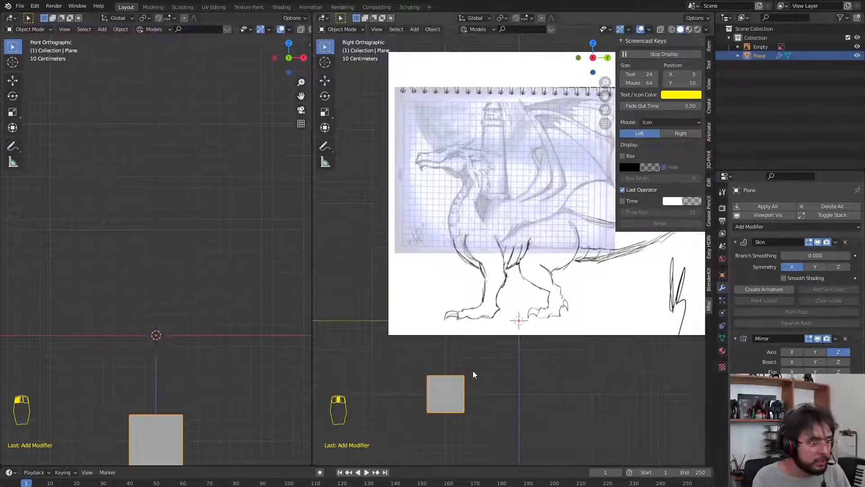
pyautogui.press('g')
pyautogui.click(490, 173)
pyautogui.scroll(5, 490, 173)
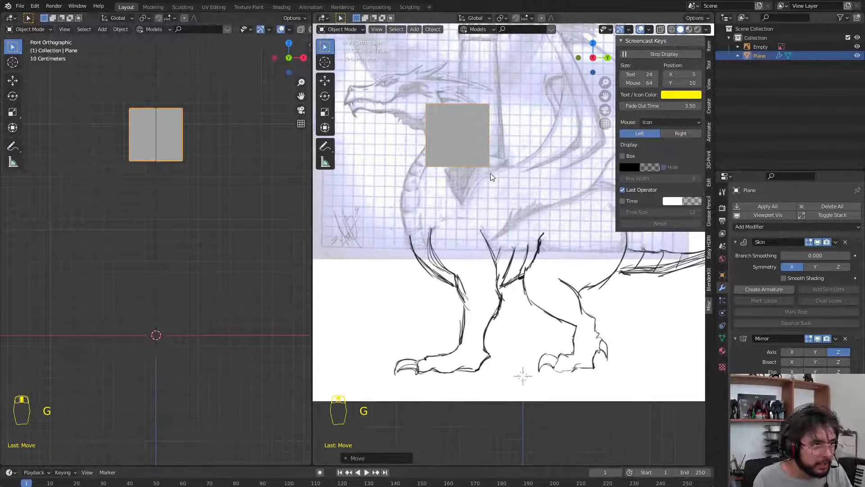
pyautogui.press('n')
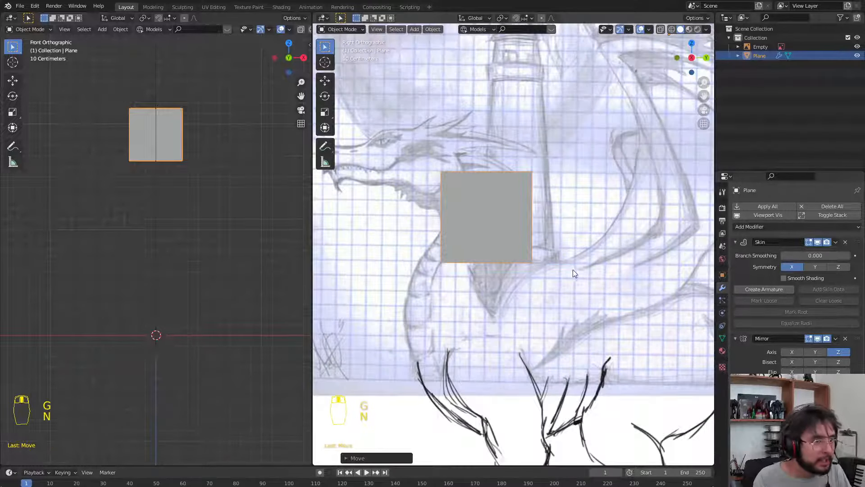
# Try to scale the skin block around its center of mass
pyautogui.press('s')
pyautogui.rightClick(510, 246)
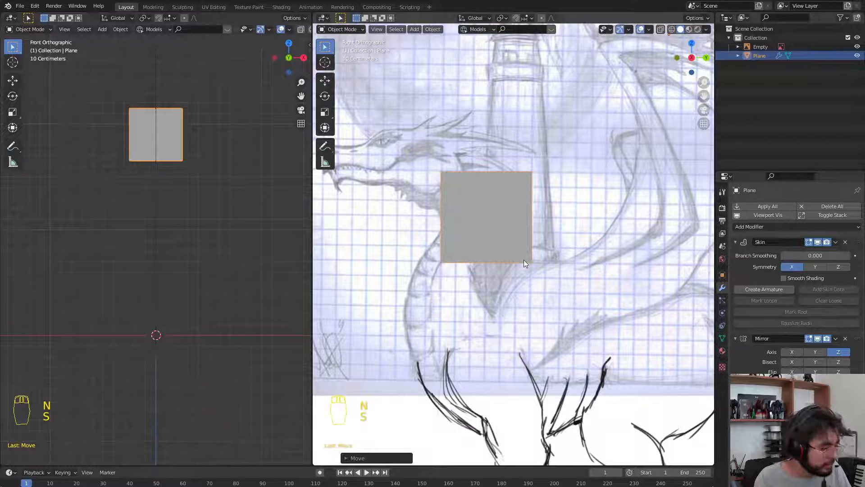
pyautogui.hotkey('alt', '\\')
pyautogui.press('s')
pyautogui.rightClick(582, 264)
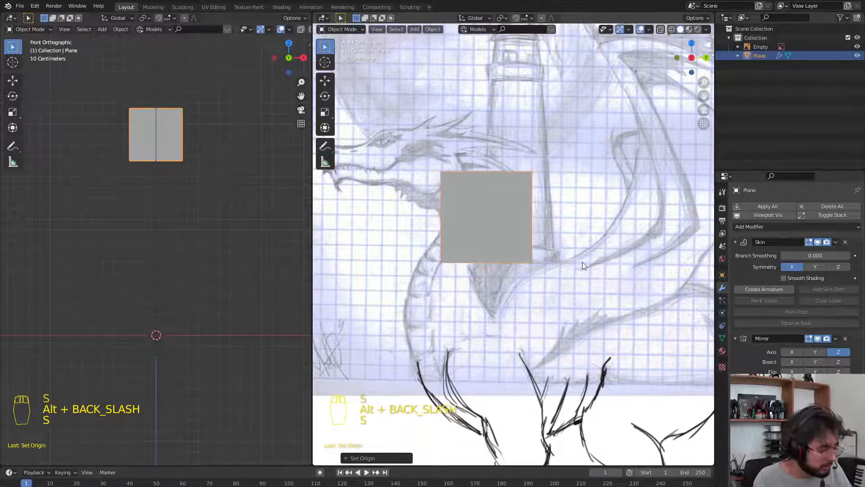
pyautogui.hotkey('alt', '\\')
pyautogui.press('x')
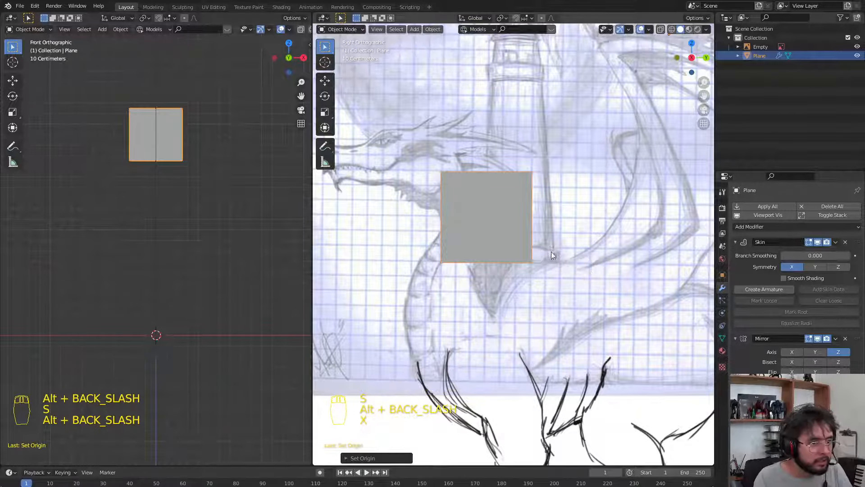
# Set the plane object's origin to Center of Mass (Surface)
pyautogui.scroll(-3, 521, 174)
pyautogui.click(432, 28)
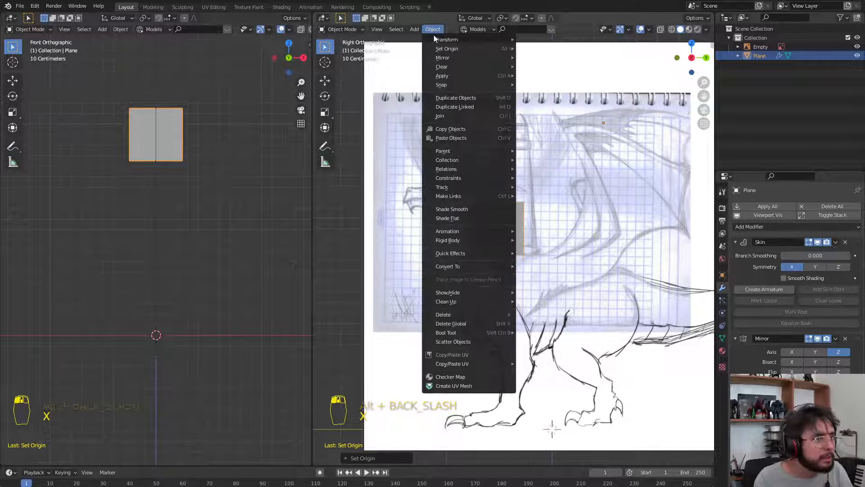
pyautogui.moveTo(449, 48)
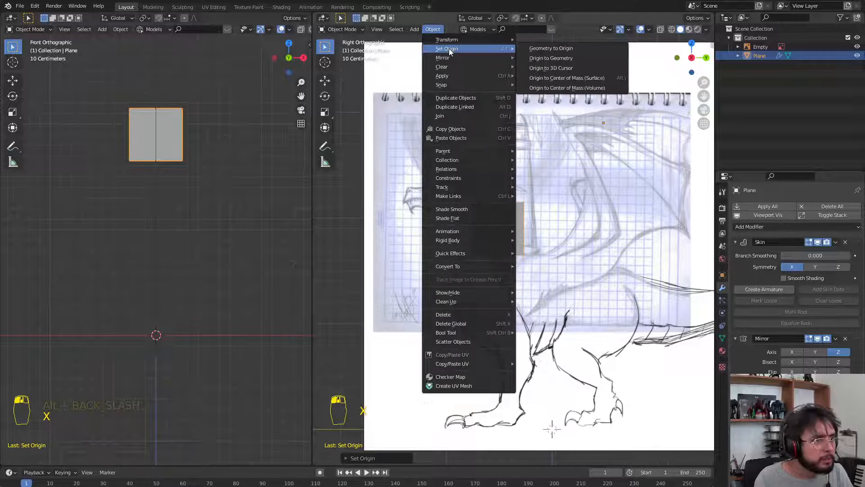
pyautogui.click(558, 77)
pyautogui.scroll(3, 510, 223)
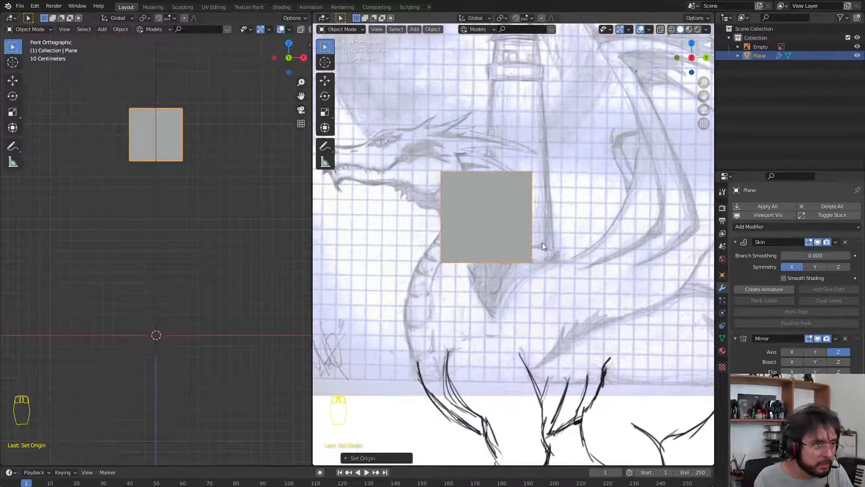
# Enter mesh editing on the plane, select its single vertex and turn on X-ray so the sketch shows through the block
pyautogui.press('Tab')
pyautogui.click(491, 219)
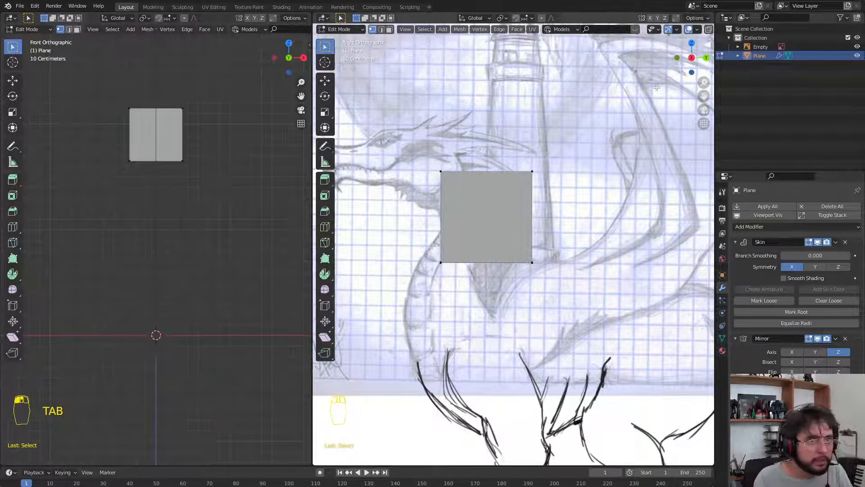
pyautogui.hotkey('alt', 'z')
pyautogui.press('n')
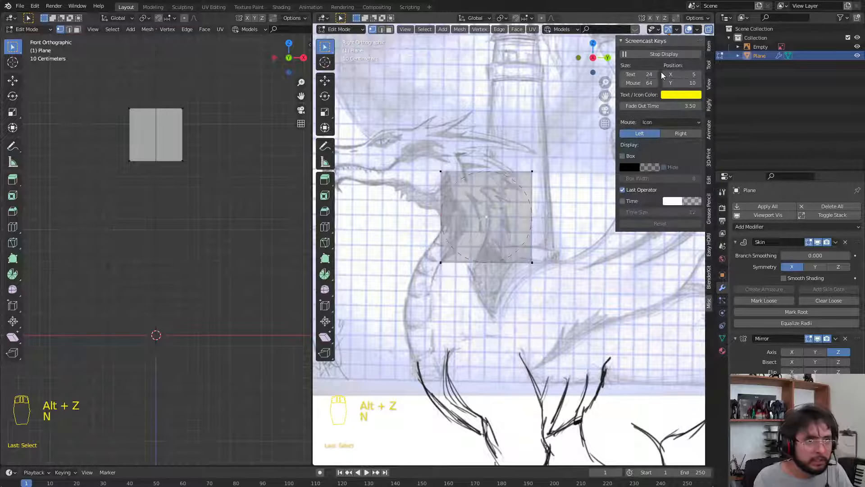
pyautogui.press('n')
pyautogui.scroll(-2, 499, 237)
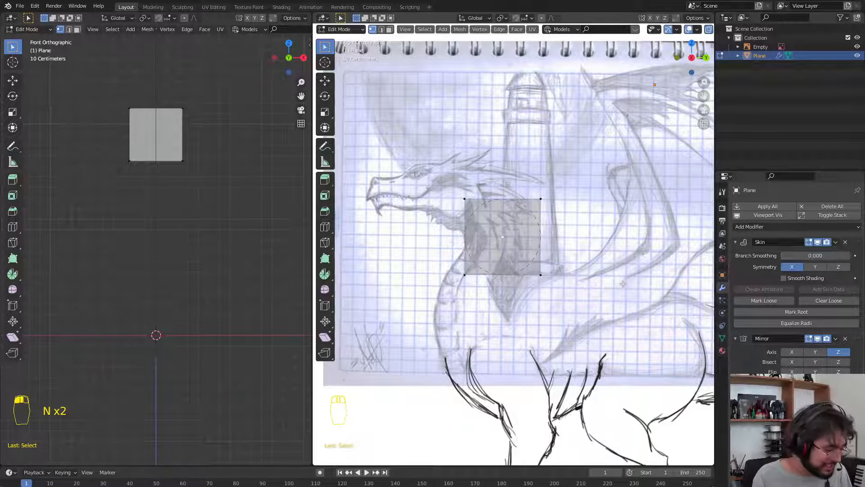
# Shrink the vertex's skin radius and move it to the base of the dragon's head
pyautogui.hotkey('ctrl', 'a')
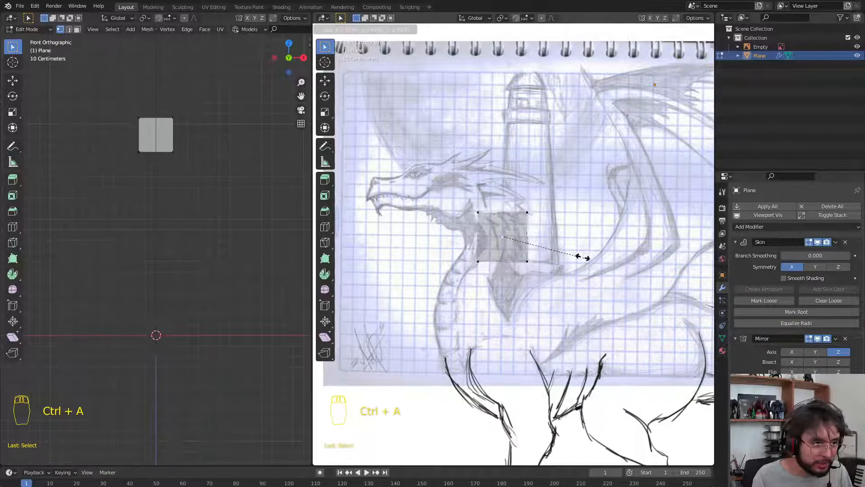
pyautogui.click(558, 243)
pyautogui.press('g')
pyautogui.click(537, 262)
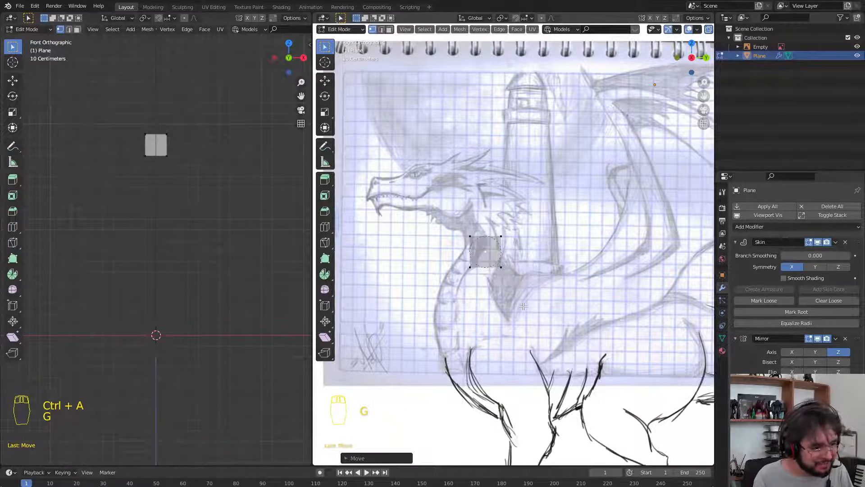
# Move the vertex to the dragon's hindquarters and enlarge its skin radius to match the body thickness there
pyautogui.press('g')
pyautogui.click(683, 400)
pyautogui.keyDown('shift'); pyautogui.moveTo(649, 409); pyautogui.dragTo(559, 381, button='middle'); pyautogui.keyUp('shift')
pyautogui.press('g')
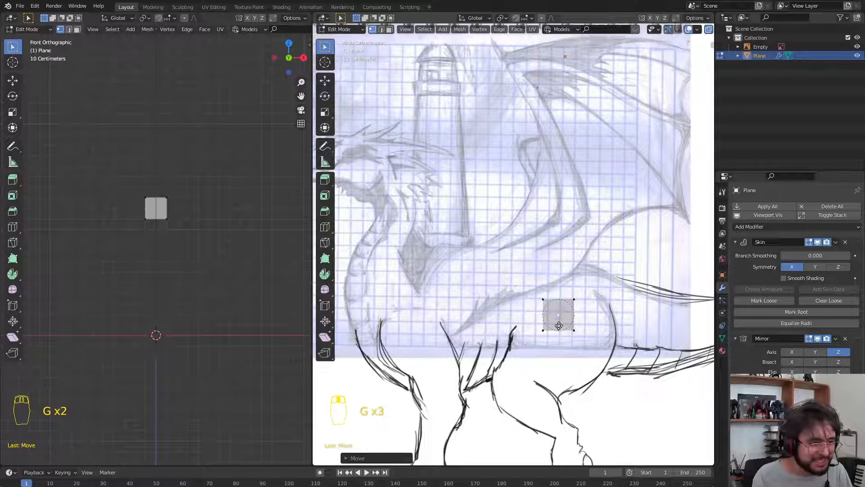
pyautogui.click(553, 326)
pyautogui.hotkey('ctrl', 'a')
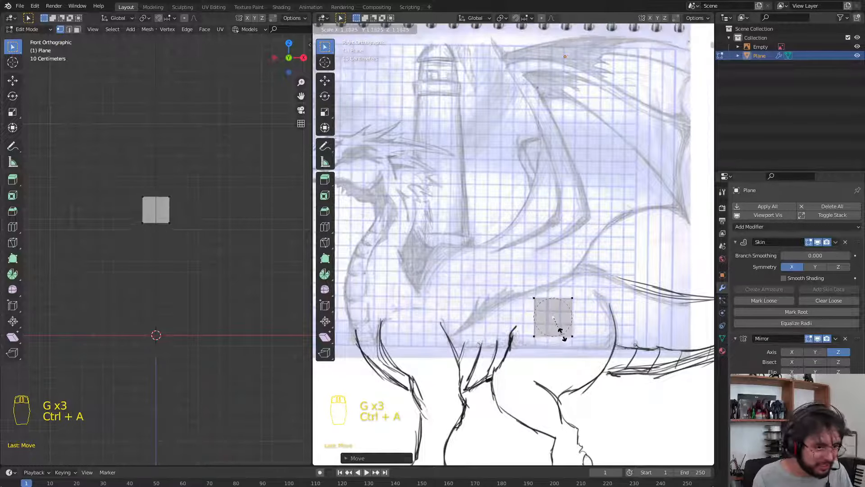
pyautogui.click(587, 355)
# Extrude a chain of four vertices from the hindquarters along the belly to the chest and up to the base of the neck
pyautogui.press('e')
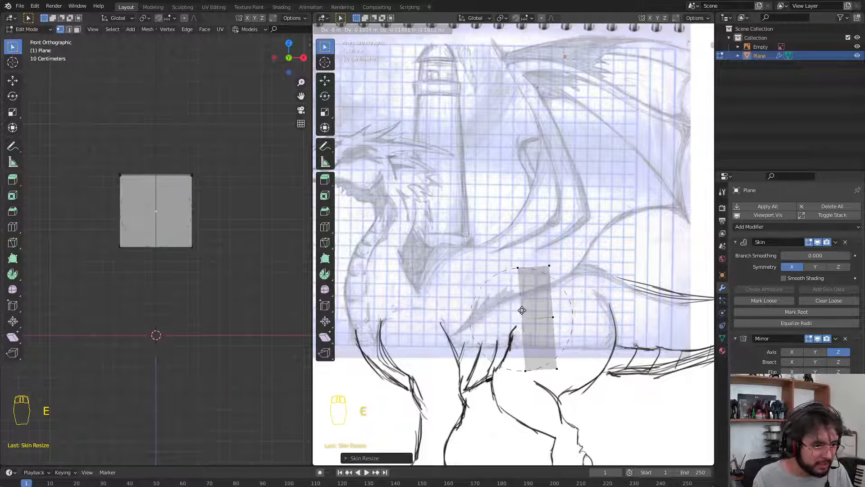
pyautogui.click(481, 311)
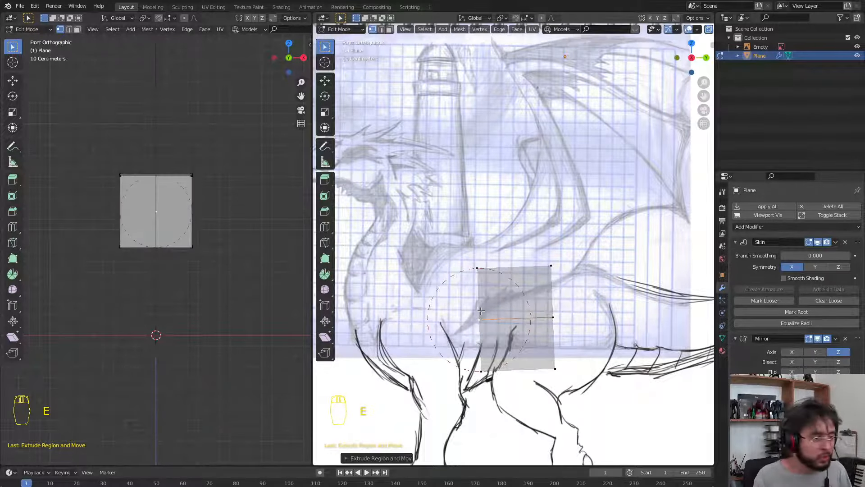
pyautogui.press('e')
pyautogui.click(425, 332)
pyautogui.press('e')
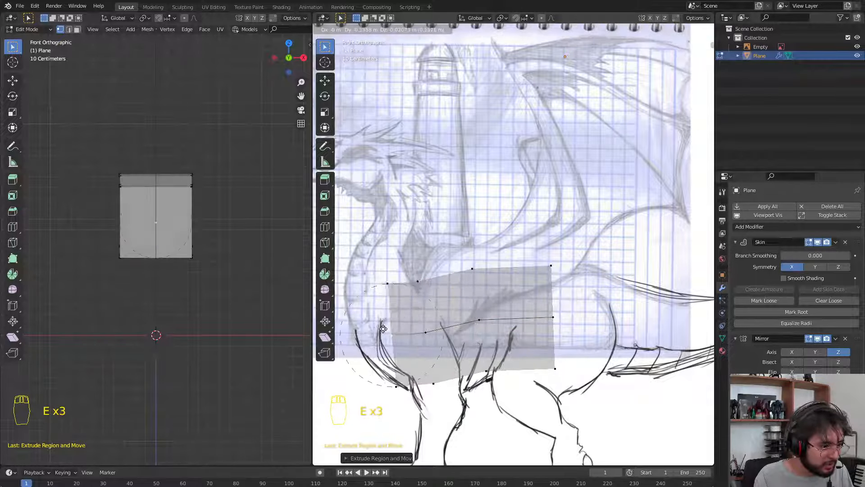
pyautogui.click(376, 312)
pyautogui.press('e')
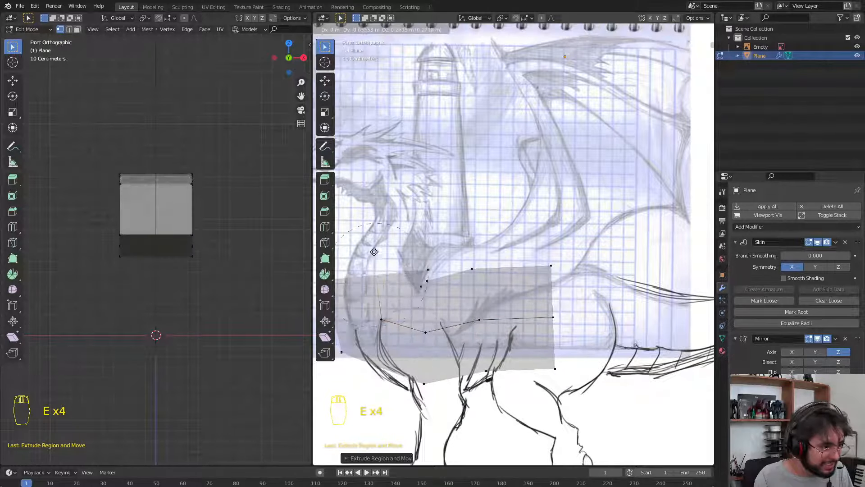
pyautogui.keyDown('shift'); pyautogui.moveTo(446, 268); pyautogui.dragTo(525, 282, button='middle'); pyautogui.keyUp('shift')
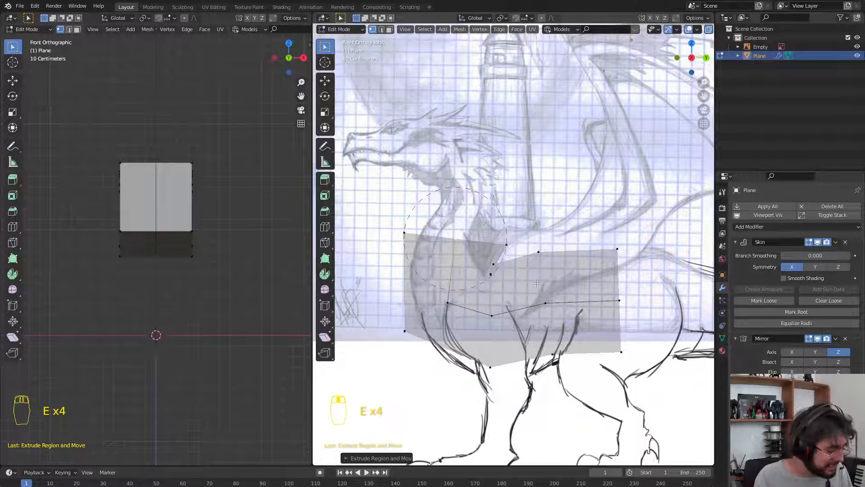
# Shrink the skin radius of the neck-base vertex and move it up into the neck, and shrink the chest vertex's skin radius
pyautogui.hotkey('ctrl', 'a')
pyautogui.click(530, 278)
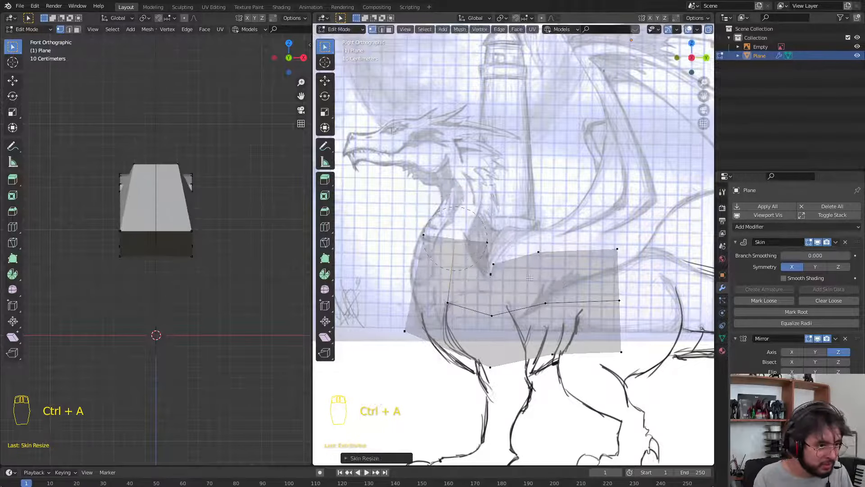
pyautogui.press('g')
pyautogui.click(528, 268)
pyautogui.click(450, 310)
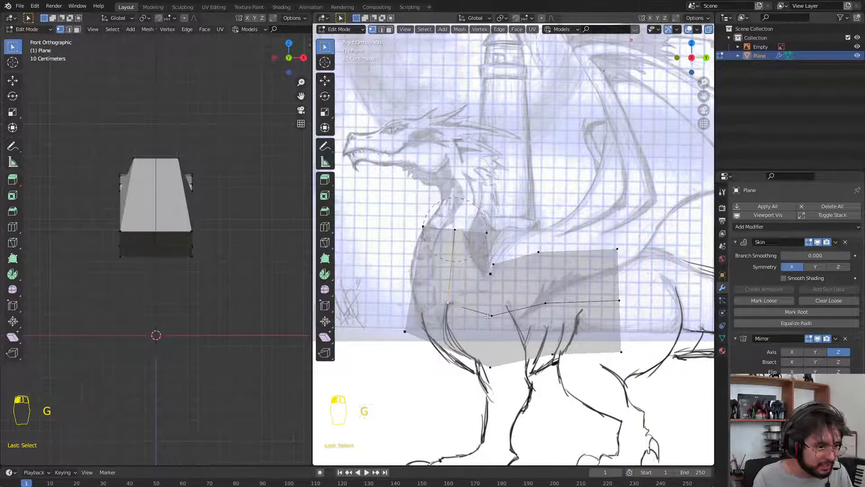
pyautogui.hotkey('ctrl', 'a')
pyautogui.click(513, 314)
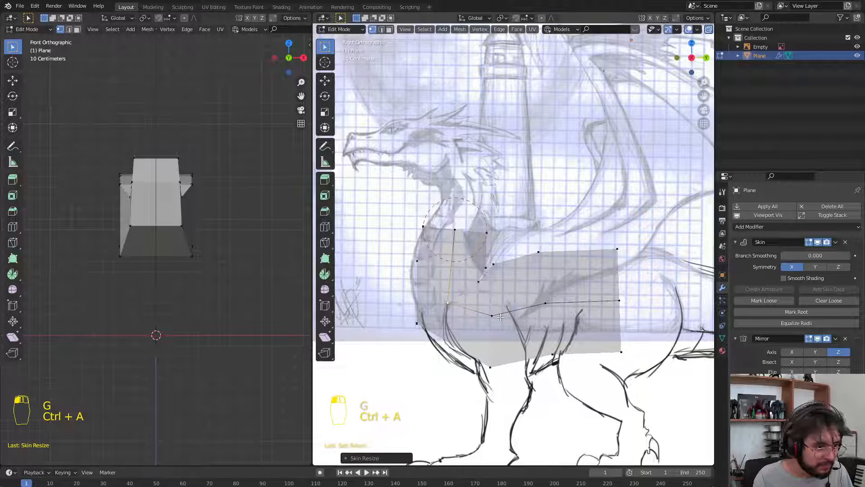
# Turn on proportional editing with Connected Only and the Smooth falloff
pyautogui.press('r')
pyautogui.rightClick(560, 332)
pyautogui.click(542, 18)
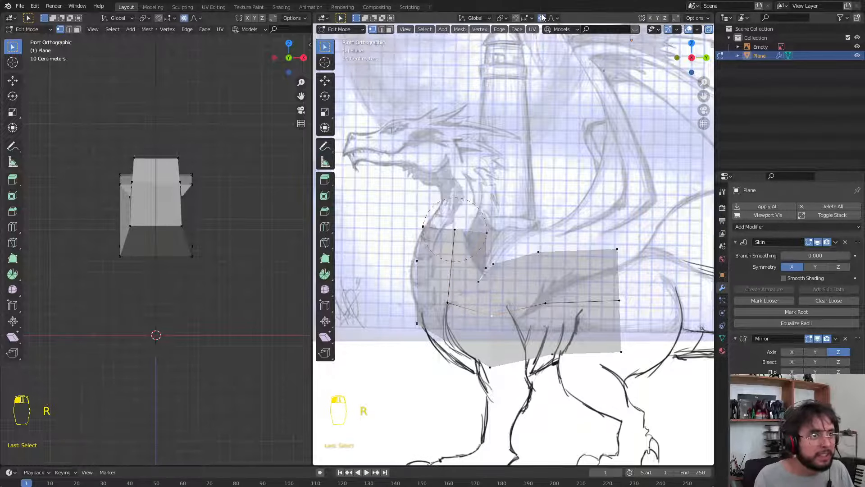
pyautogui.click(553, 18)
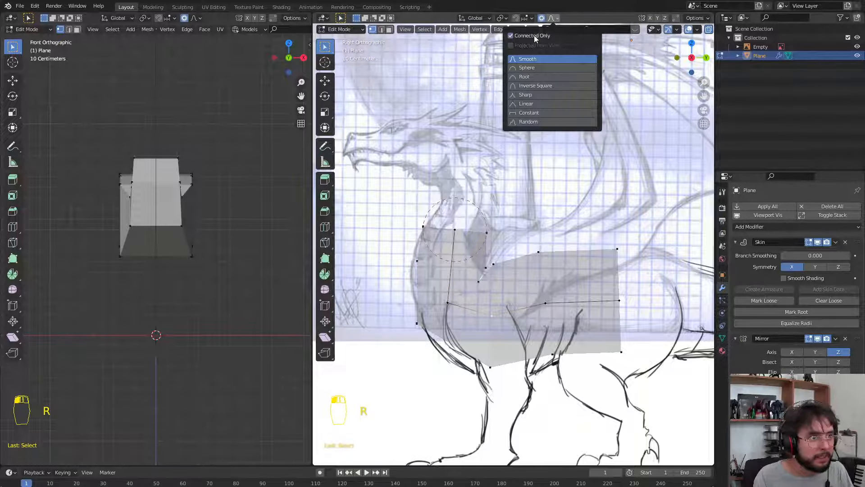
pyautogui.click(543, 18)
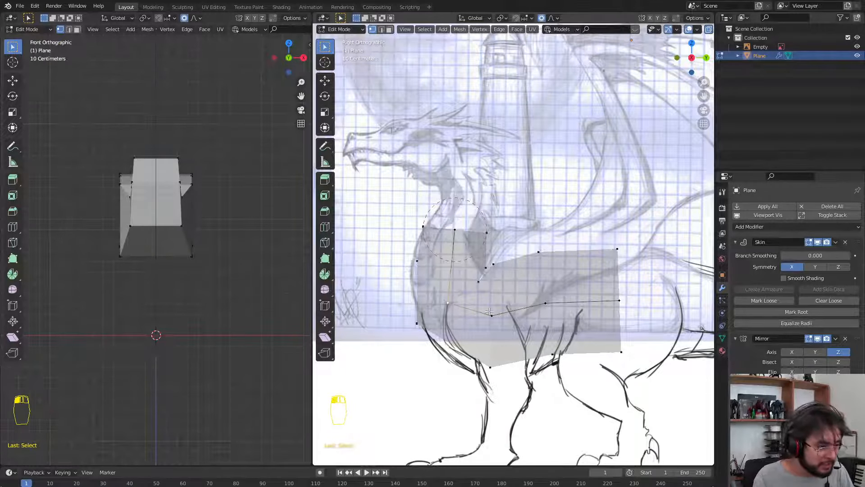
# Resize and rotate the chest vertex with a smaller proportional influence, and shift the belly vertex behind it to follow the sketch
pyautogui.hotkey('ctrl', 'a')
pyautogui.scroll(3, 490, 302)
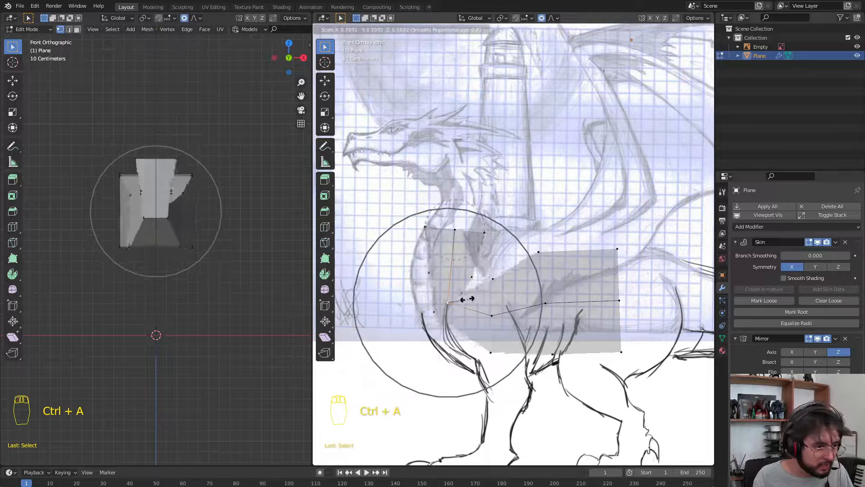
pyautogui.click(489, 295)
pyautogui.press('r')
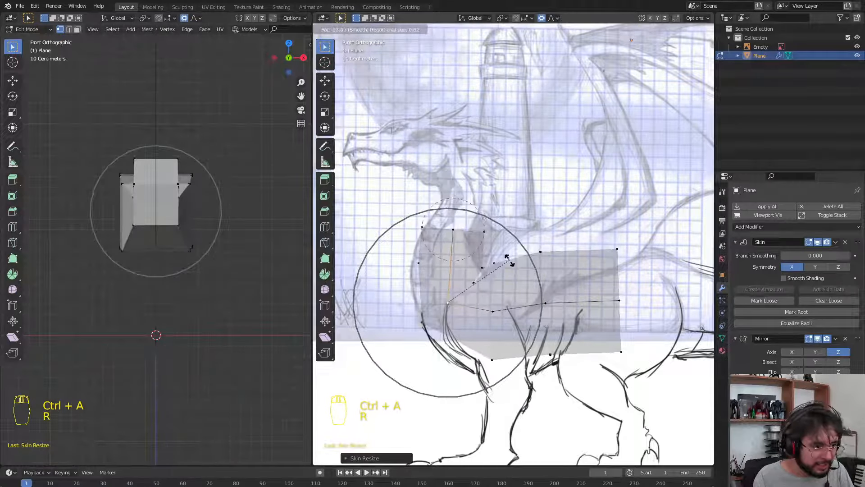
pyautogui.click(504, 311)
pyautogui.press('g')
pyautogui.click(511, 317)
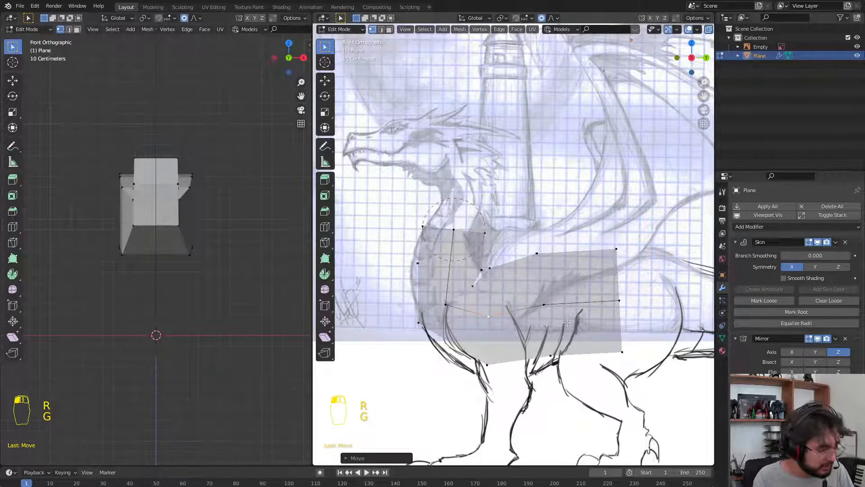
# Rotate the body chain around the front belly vertex, enlarge that vertex's skin radius and move it slightly upward
pyautogui.press('r')
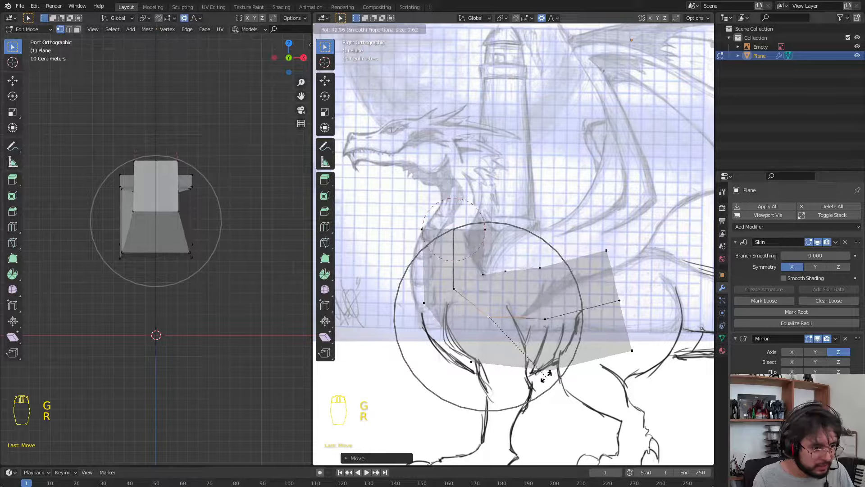
pyautogui.click(550, 375)
pyautogui.hotkey('ctrl', 'a')
pyautogui.click(561, 378)
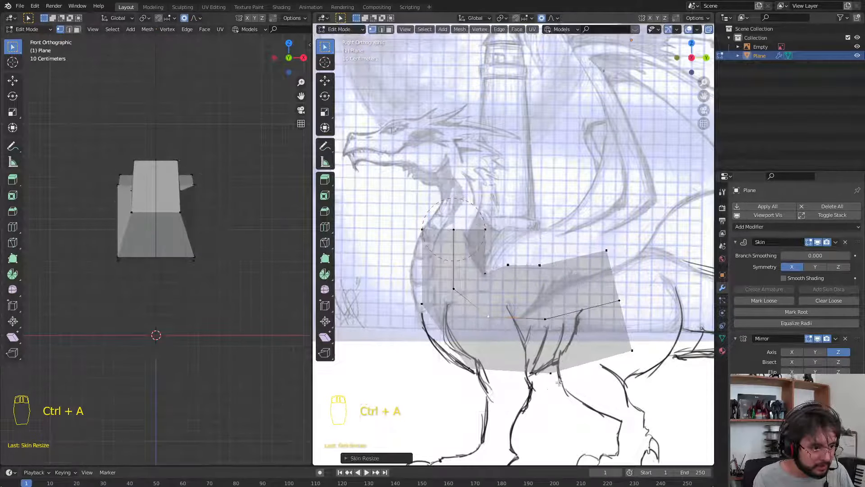
pyautogui.press('g')
pyautogui.click(500, 330)
# Enlarge the chest vertex's skin radius to match the chest outline in the sketch
pyautogui.click(456, 283)
pyautogui.hotkey('ctrl', 'a')
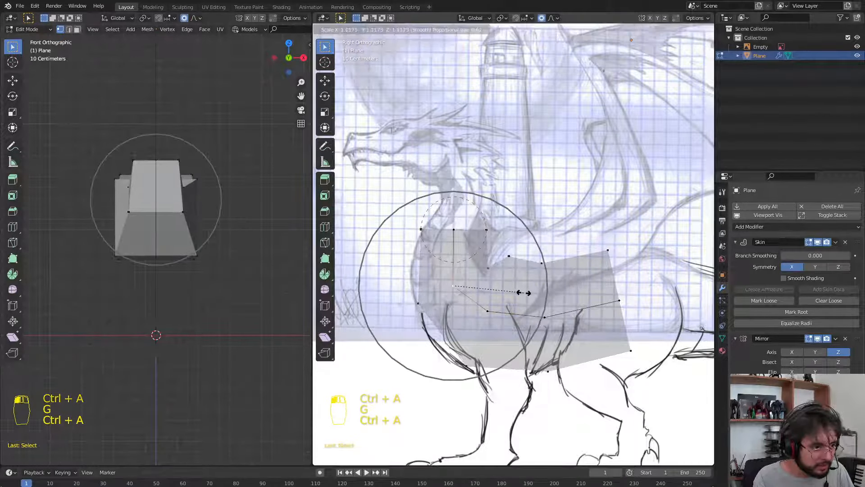
pyautogui.click(521, 289)
# Extrude the neck's end vertex up along the neck, shrink its skin radius, and rotate and move it to fit the sketch
pyautogui.click(453, 229)
pyautogui.keyDown('shift'); pyautogui.moveTo(467, 232); pyautogui.dragTo(481, 256, button='middle'); pyautogui.keyUp('shift')
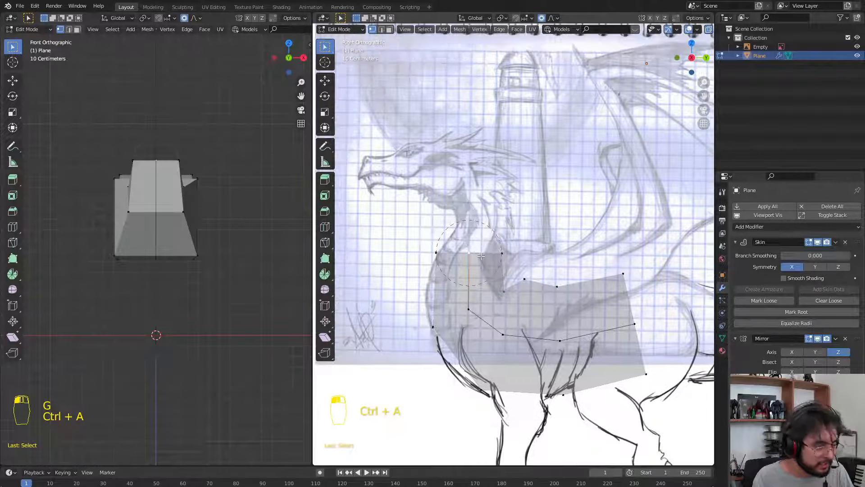
pyautogui.press('e')
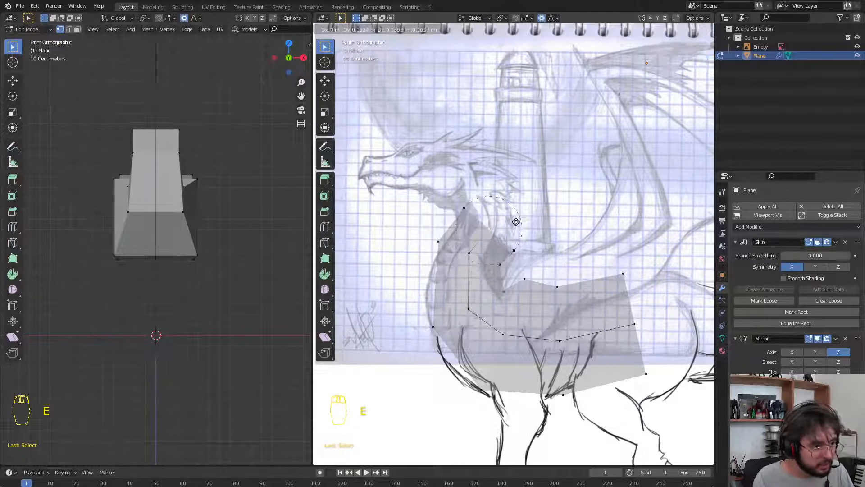
pyautogui.click(516, 220)
pyautogui.hotkey('ctrl', 'a')
pyautogui.click(524, 233)
pyautogui.press('r')
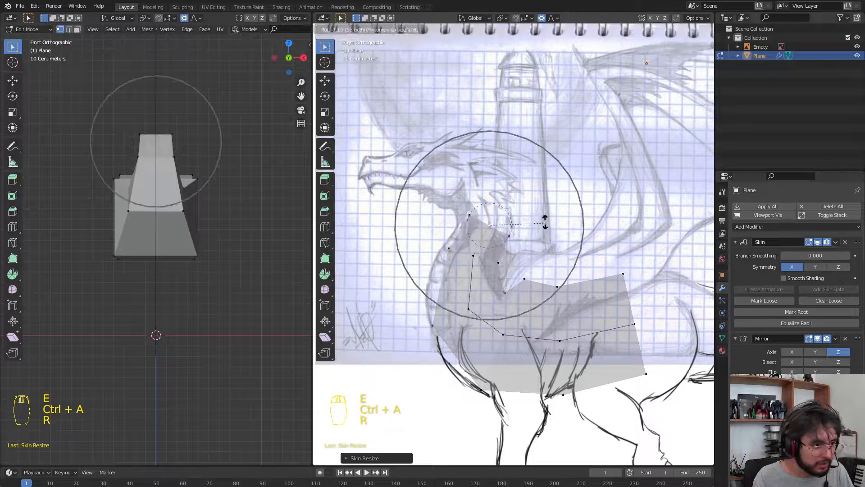
pyautogui.click(543, 215)
pyautogui.press('g')
pyautogui.click(542, 212)
# Extrude three more vertices over the upper neck's curve and forward into the dragon's head
pyautogui.press('e')
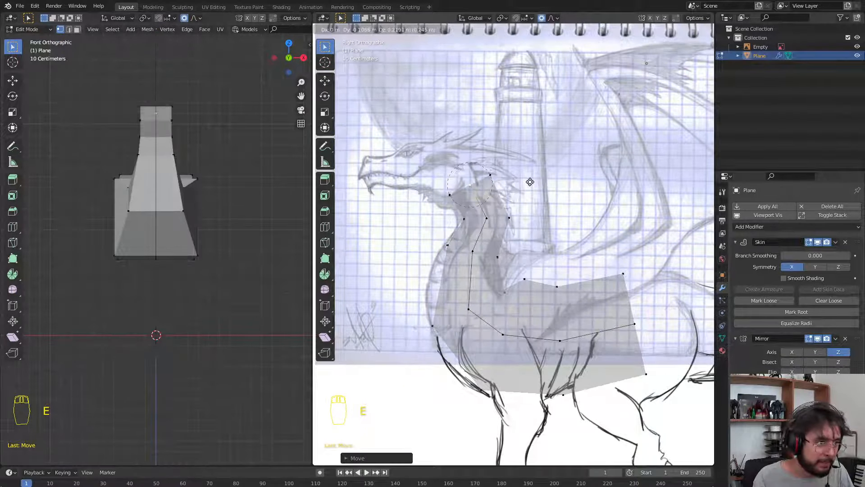
pyautogui.click(529, 181)
pyautogui.press('e')
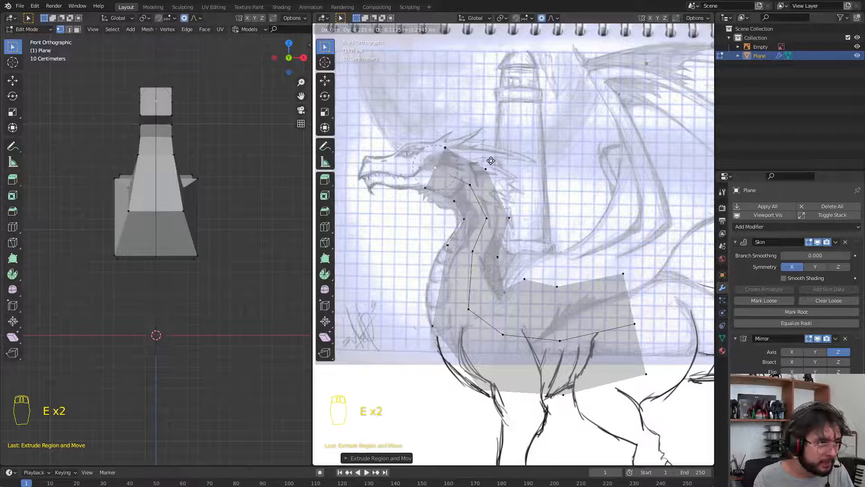
pyautogui.click(486, 156)
pyautogui.press('e')
pyautogui.click(468, 158)
# Extrude a vertex past the eye to the start of the snout, shrink its skin radius and move it slightly down
pyautogui.scroll(5, 467, 158)
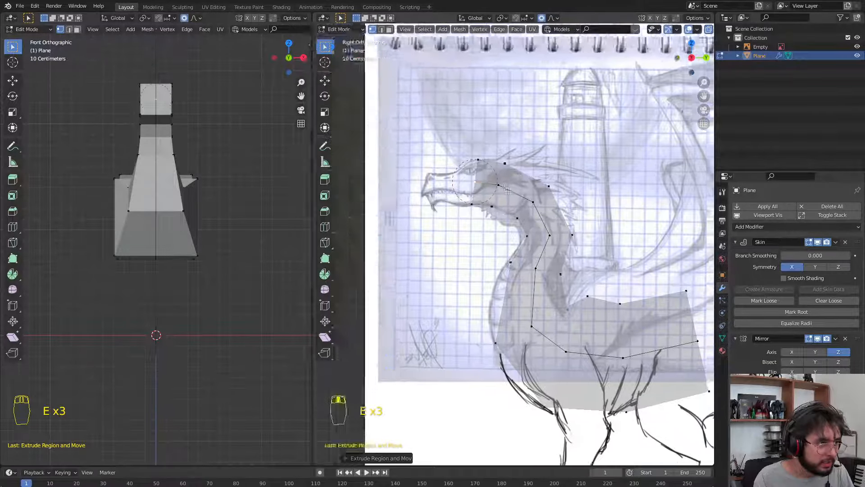
pyautogui.press('e')
pyautogui.click(471, 265)
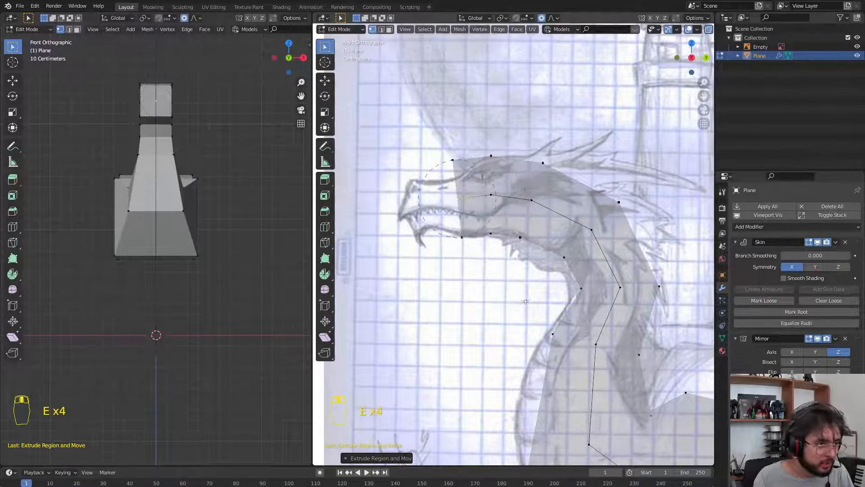
pyautogui.hotkey('ctrl', 'a')
pyautogui.click(490, 276)
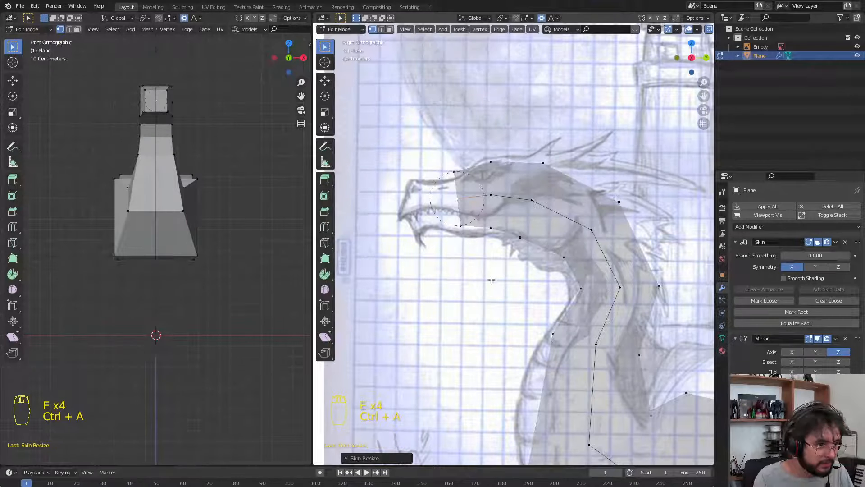
pyautogui.press('g')
pyautogui.click(485, 299)
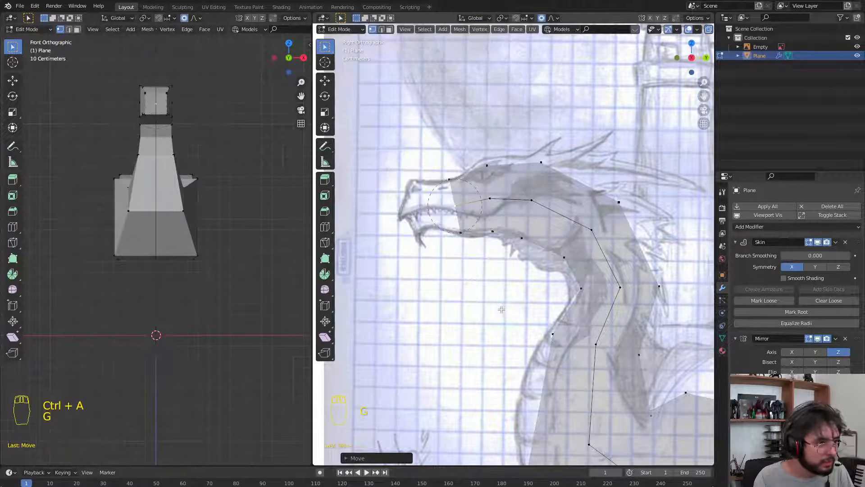
# Extrude another vertex along the snout, shrink its skin radius, and adjust its position and rotation to the jaw line
pyautogui.press('e')
pyautogui.click(477, 304)
pyautogui.hotkey('ctrl', 'a')
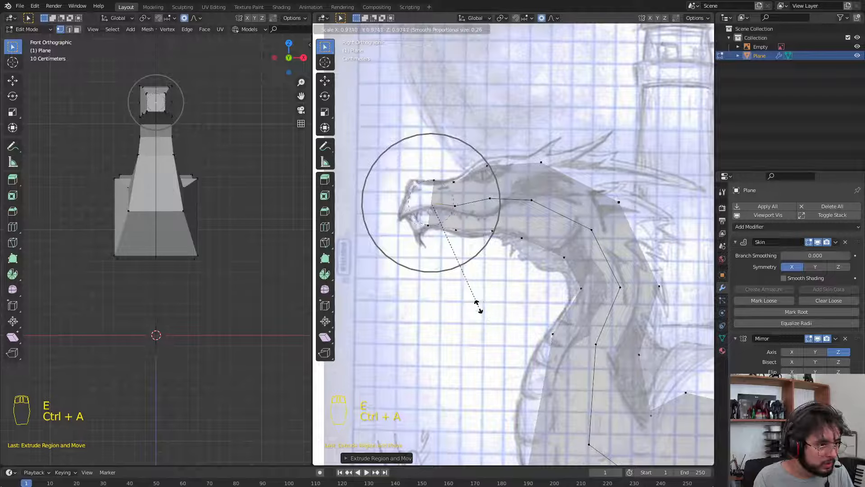
pyautogui.click(478, 306)
pyautogui.press('g')
pyautogui.press('r')
pyautogui.click(494, 316)
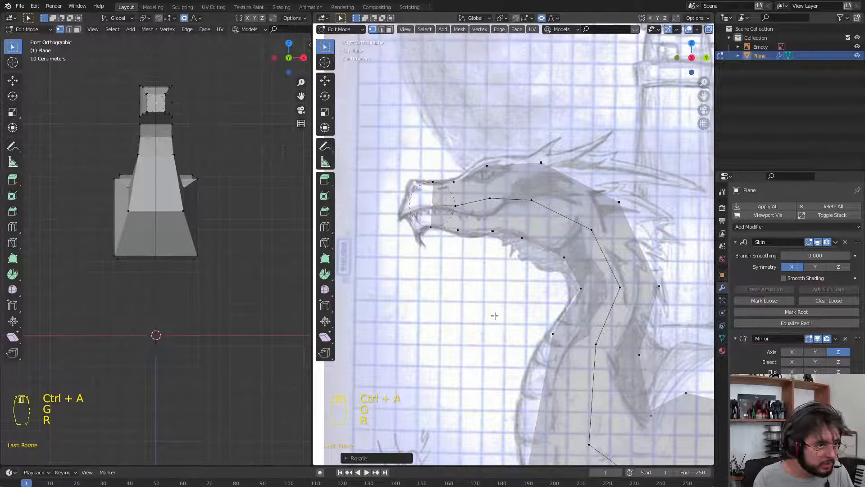
# Extrude a vertex to the front of the muzzle and slightly enlarge its skin radius
pyautogui.press('e')
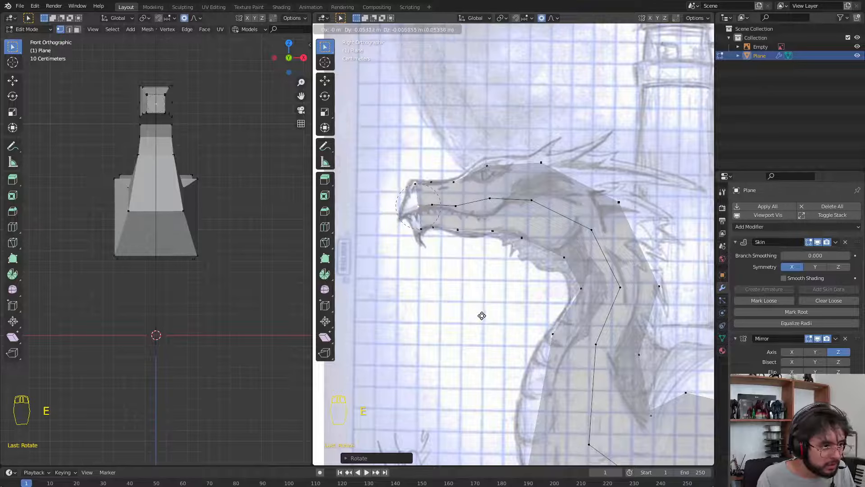
pyautogui.click(482, 316)
pyautogui.hotkey('ctrl', 'a')
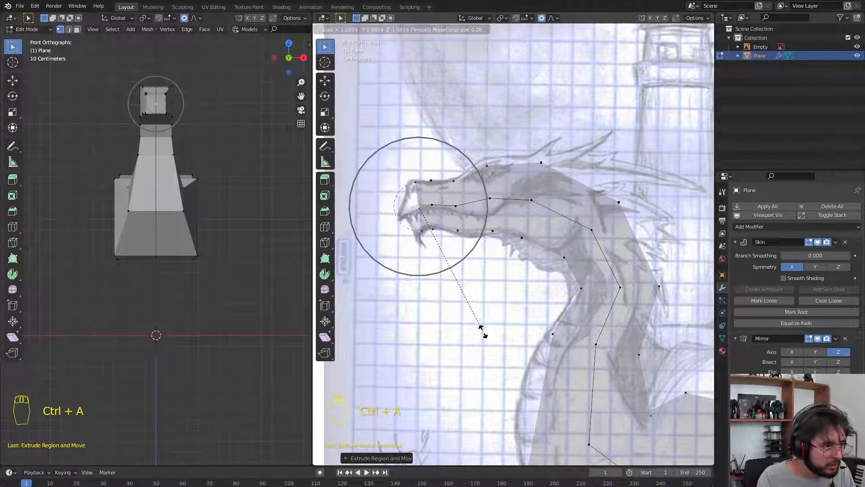
pyautogui.click(490, 335)
# Extrude a final head vertex to the tip of the nose and shrink its skin radius to a narrow point
pyautogui.press('e')
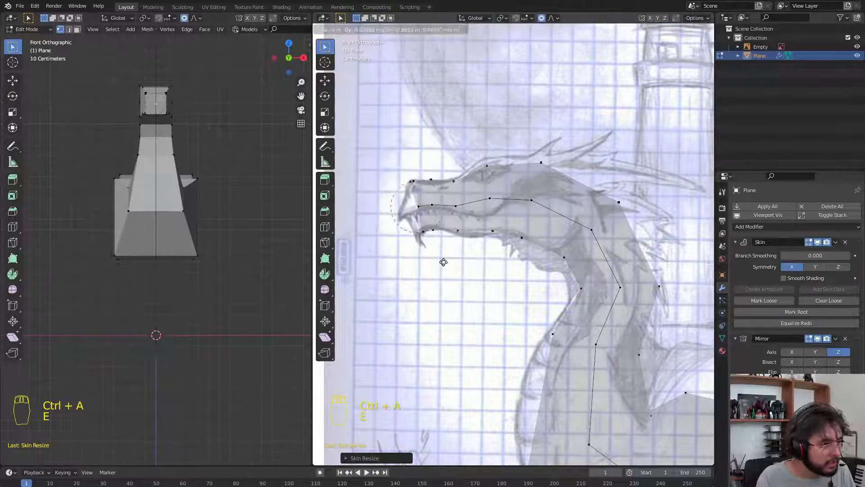
pyautogui.click(431, 271)
pyautogui.hotkey('ctrl', 'a')
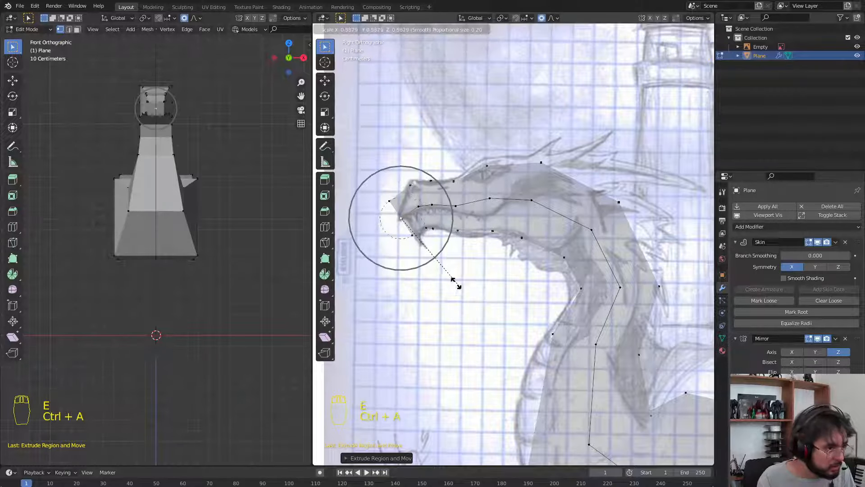
pyautogui.click(406, 236)
# Adjust the mid-neck vertex's skin radius and position to match the neck outline in the sketch
pyautogui.scroll(-4, 522, 226)
pyautogui.scroll(2, 583, 298)
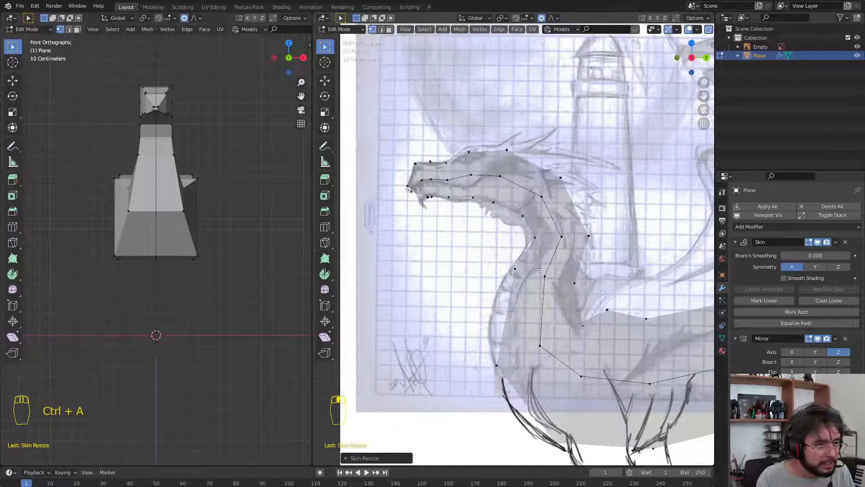
pyautogui.click(568, 238)
pyautogui.hotkey('ctrl', 'a')
pyautogui.click(572, 241)
pyautogui.press('g')
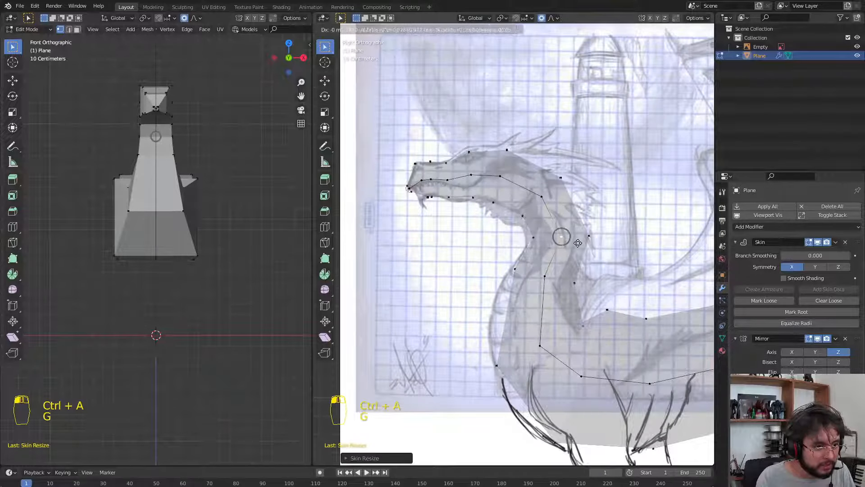
pyautogui.click(605, 284)
# Extrude a vertex from the rear torso to the hips and resize its skin radius to fit the sketched body outline
pyautogui.keyDown('shift'); pyautogui.moveTo(604, 284); pyautogui.dragTo(509, 236, button='middle'); pyautogui.keyUp('shift')
pyautogui.scroll(-2, 532, 271)
pyautogui.keyDown('shift'); pyautogui.moveTo(567, 308); pyautogui.dragTo(502, 292, button='middle'); pyautogui.keyUp('shift')
pyautogui.click(539, 289)
pyautogui.press('e')
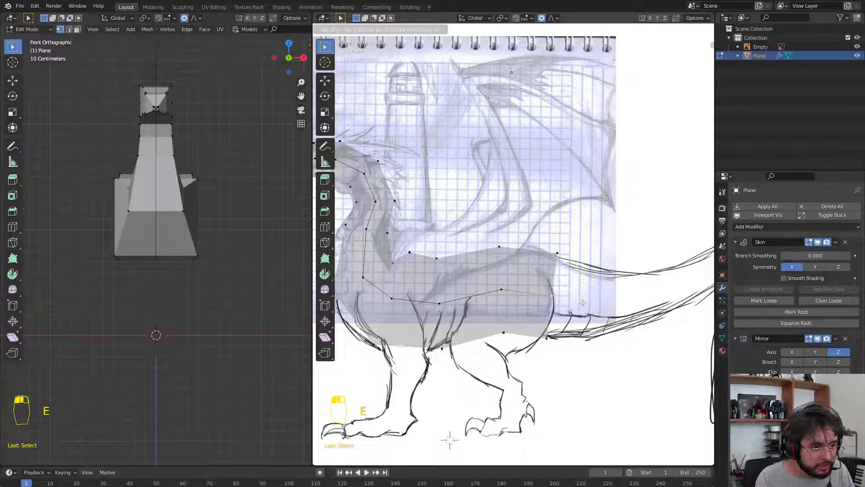
pyautogui.click(583, 303)
pyautogui.hotkey('ctrl', 'a')
pyautogui.click(609, 348)
# Extrude a vertex from the hips to the base of the tail, shrink its skin radius, and align it with the tail outline
pyautogui.keyDown('shift'); pyautogui.moveTo(599, 346); pyautogui.dragTo(513, 359, button='middle'); pyautogui.keyUp('shift')
pyautogui.press('e')
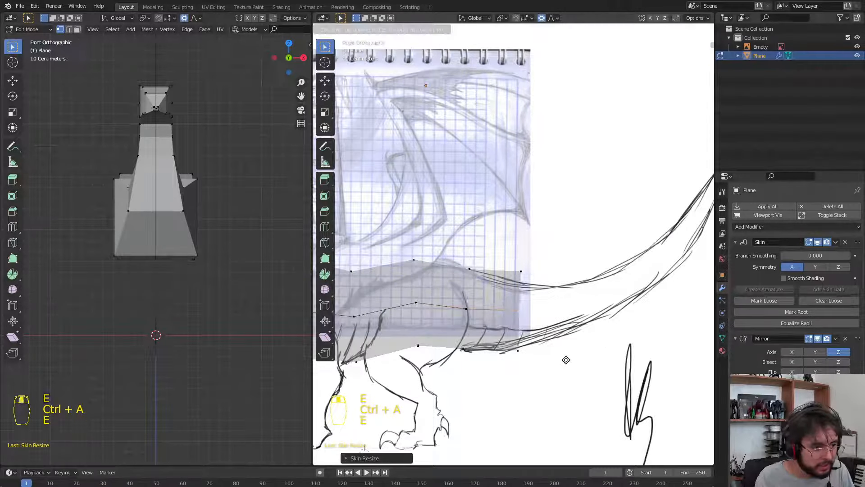
pyautogui.click(567, 358)
pyautogui.hotkey('ctrl', 'a')
pyautogui.click(558, 349)
pyautogui.press('g')
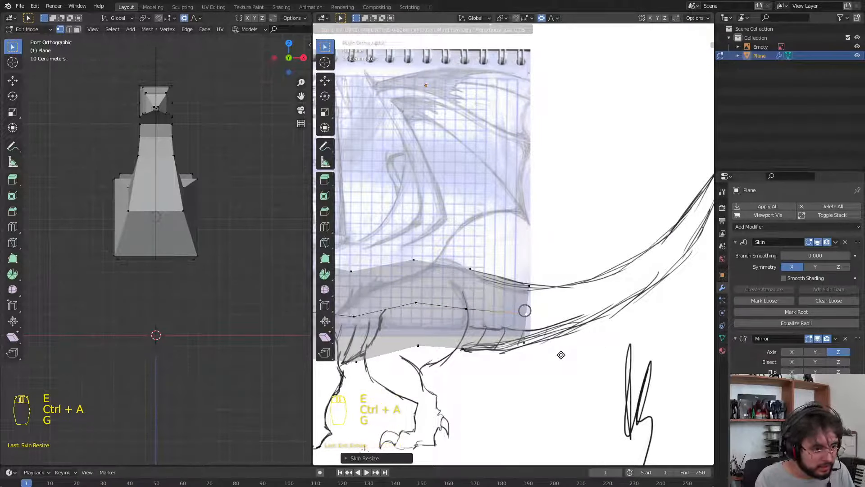
pyautogui.click(561, 354)
# Extrude another vertex along the lower curve of the tail and reduce its skin radius to the sketched thickness
pyautogui.press('e')
pyautogui.click(597, 321)
pyautogui.hotkey('ctrl', 'a')
pyautogui.click(613, 333)
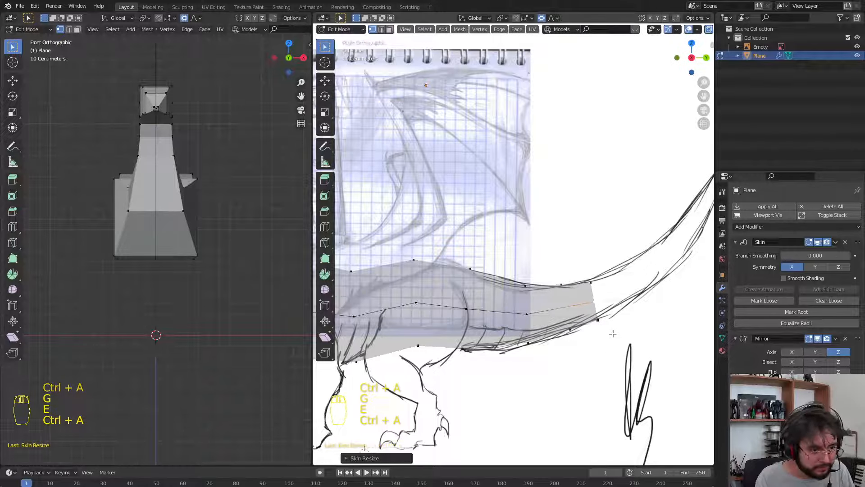
# Extrude a vertex to where the tail bends upward, adjust its skin radius, and center it between the sketch lines
pyautogui.keyDown('shift'); pyautogui.moveTo(614, 335); pyautogui.dragTo(542, 388, button='middle'); pyautogui.keyUp('shift')
pyautogui.press('e')
pyautogui.click(608, 348)
pyautogui.hotkey('ctrl', 'a')
pyautogui.click(606, 346)
pyautogui.press('g')
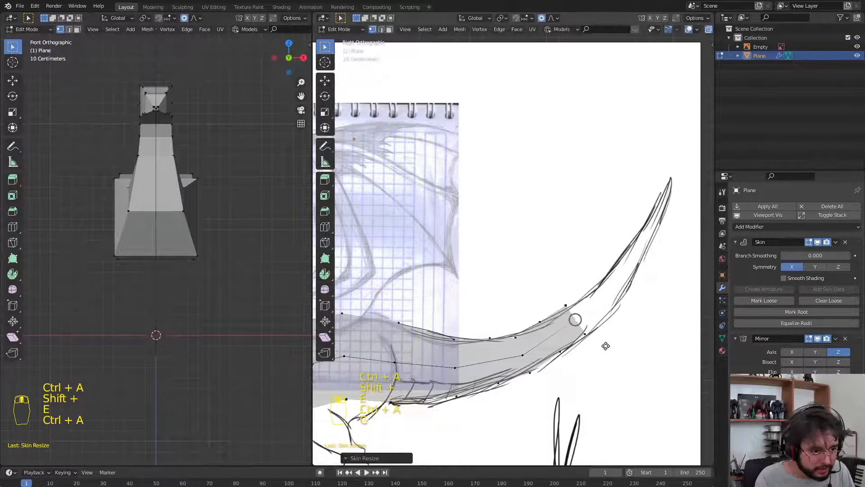
pyautogui.click(606, 345)
# Extrude a vertex up the rising part of the tail and shrink its skin radius to the outline
pyautogui.press('e')
pyautogui.click(649, 301)
pyautogui.hotkey('ctrl', 'a')
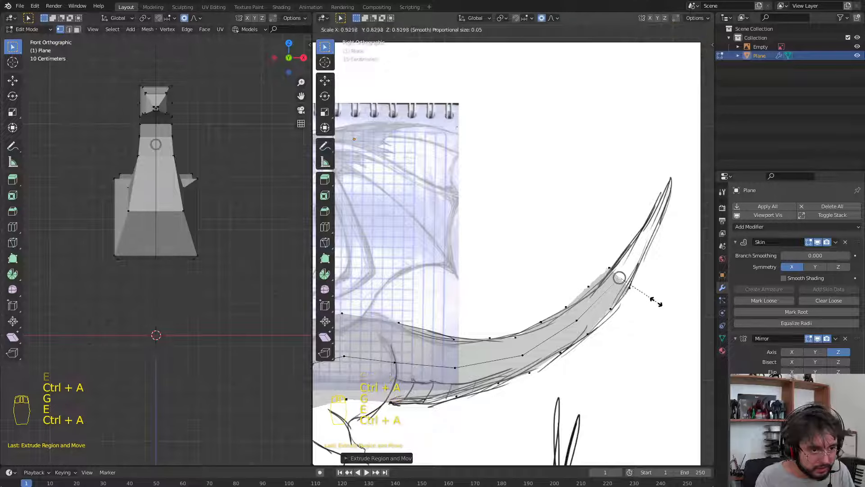
pyautogui.click(651, 295)
# Extrude a vertex toward the upper tail, narrow its skin radius, and move it onto the sketched centerline
pyautogui.press('e')
pyautogui.click(674, 255)
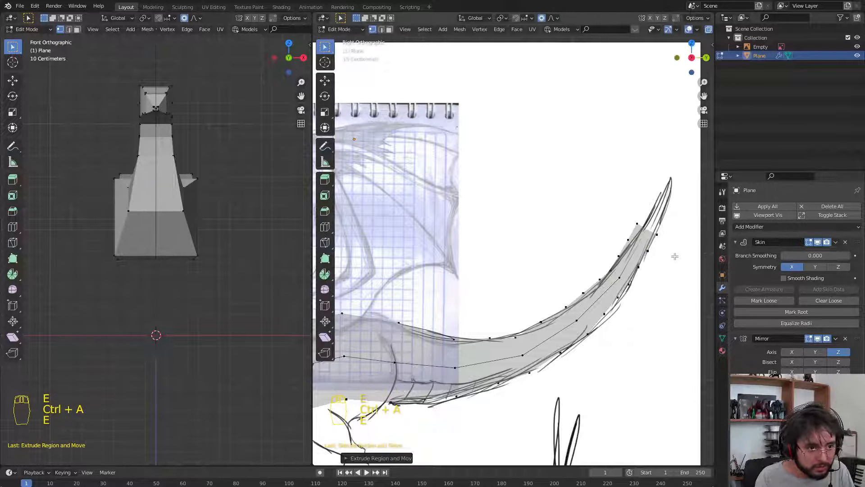
pyautogui.keyDown('shift'); pyautogui.moveTo(674, 255); pyautogui.dragTo(617, 302, button='middle'); pyautogui.keyUp('shift')
pyautogui.hotkey('ctrl', 'a')
pyautogui.click(601, 288)
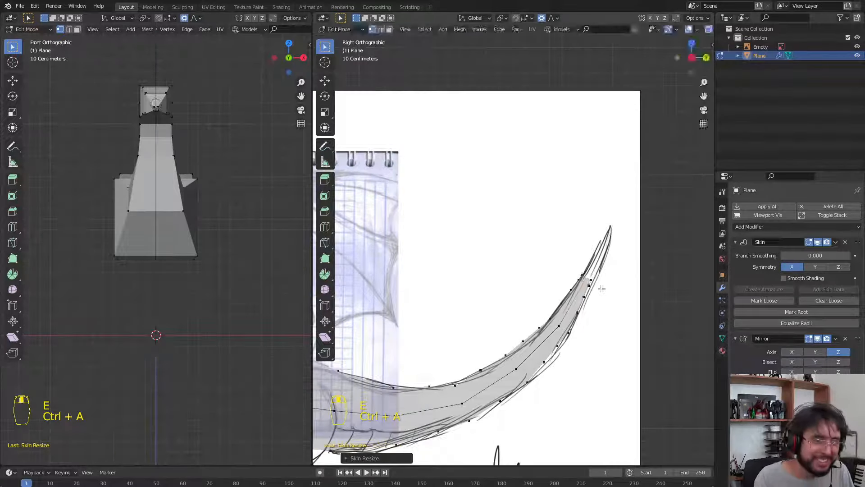
pyautogui.press('g')
pyautogui.click(606, 290)
# Extrude the last tail vertex to the tail tip and shrink its skin radius to a narrow point
pyautogui.press('e')
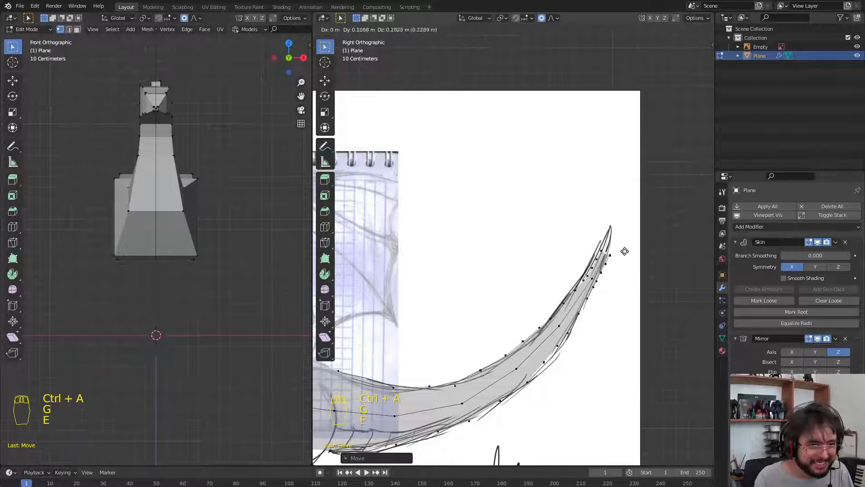
pyautogui.click(623, 232)
pyautogui.hotkey('ctrl', 'a')
pyautogui.click(630, 251)
# Add a vertex to the lower neck edge with a loop cut and move it forward to follow the front neck outline
pyautogui.keyDown('shift'); pyautogui.moveTo(428, 357); pyautogui.dragTo(516, 303, button='middle'); pyautogui.keyUp('shift')
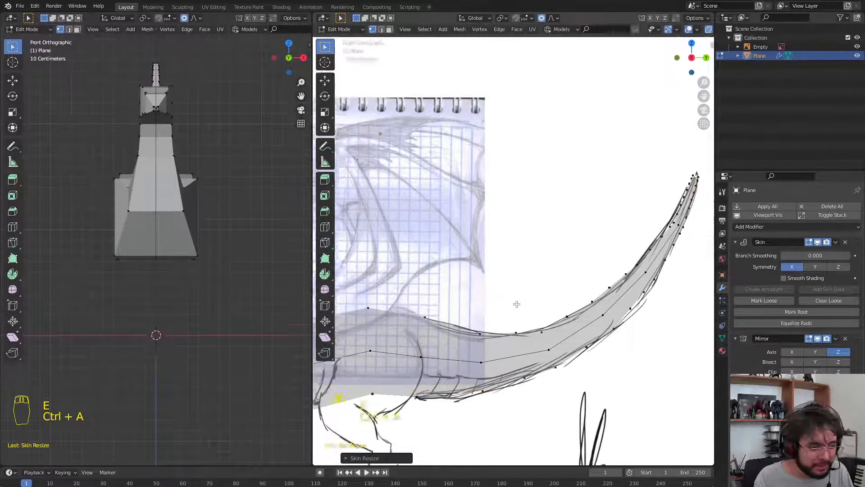
pyautogui.keyDown('shift'); pyautogui.moveTo(442, 389); pyautogui.dragTo(598, 265, button='middle'); pyautogui.keyUp('shift')
pyautogui.click(523, 226)
pyautogui.keyDown('shift'); pyautogui.moveTo(388, 223); pyautogui.dragTo(452, 269, button='middle'); pyautogui.keyUp('shift')
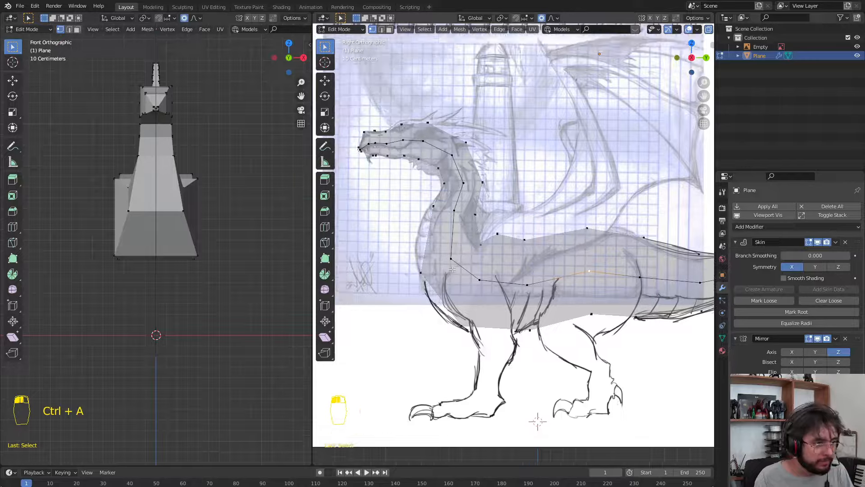
pyautogui.click(459, 245)
pyautogui.rightClick(482, 241)
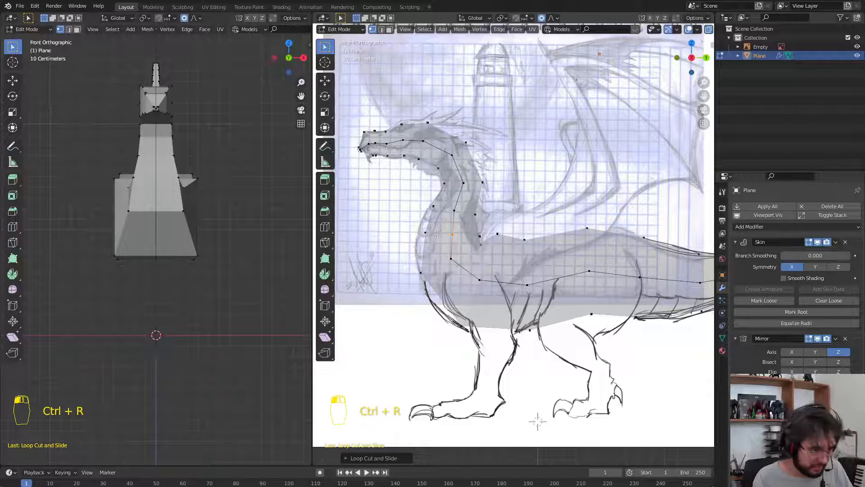
pyautogui.press('g')
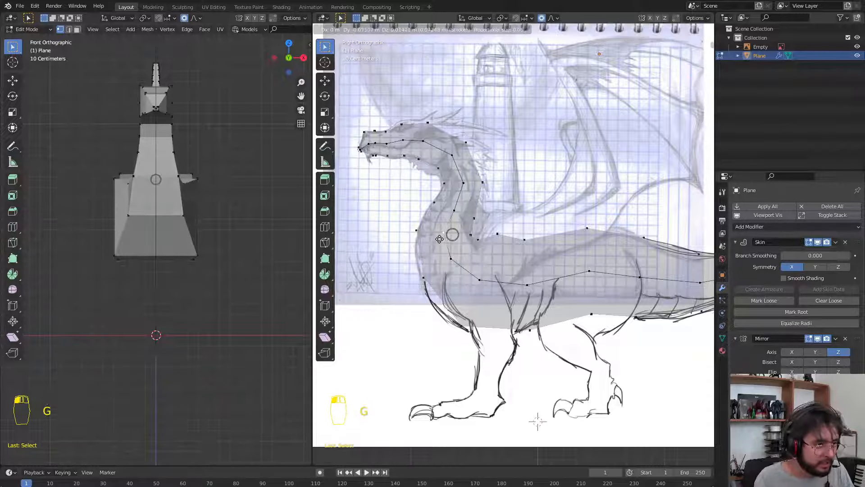
pyautogui.click(442, 252)
# Move the chest vertex and the shoulder-area spine vertex slightly forward to refine the chest outline
pyautogui.press('g')
pyautogui.click(448, 267)
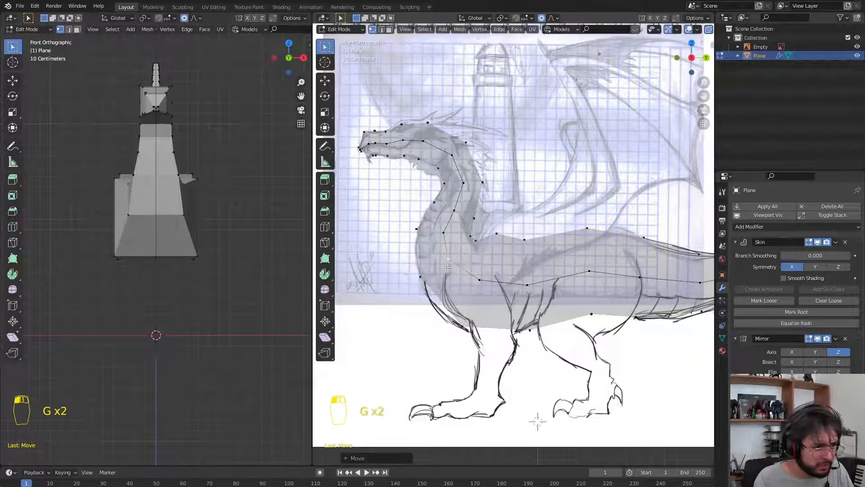
pyautogui.press('g')
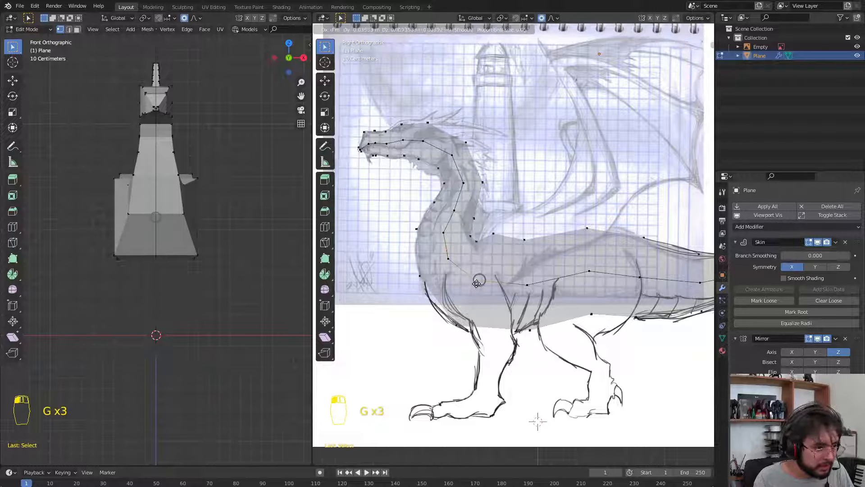
pyautogui.click(421, 306)
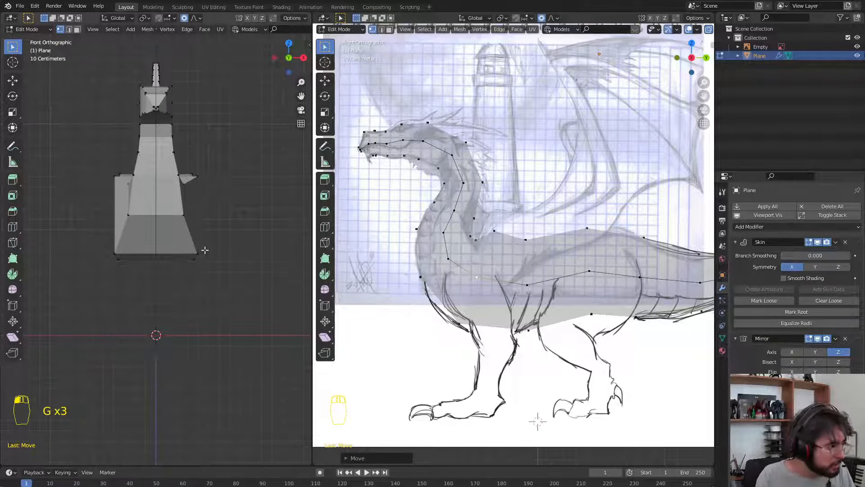
pyautogui.press('e')
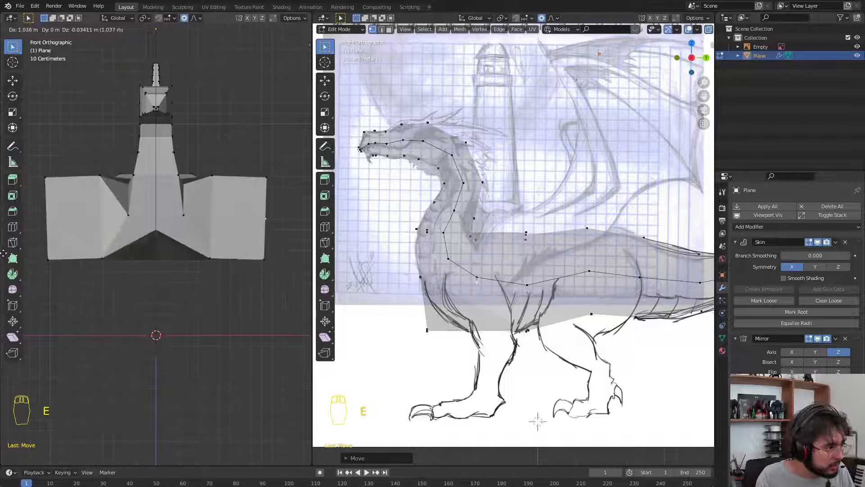
pyautogui.rightClick(7, 254)
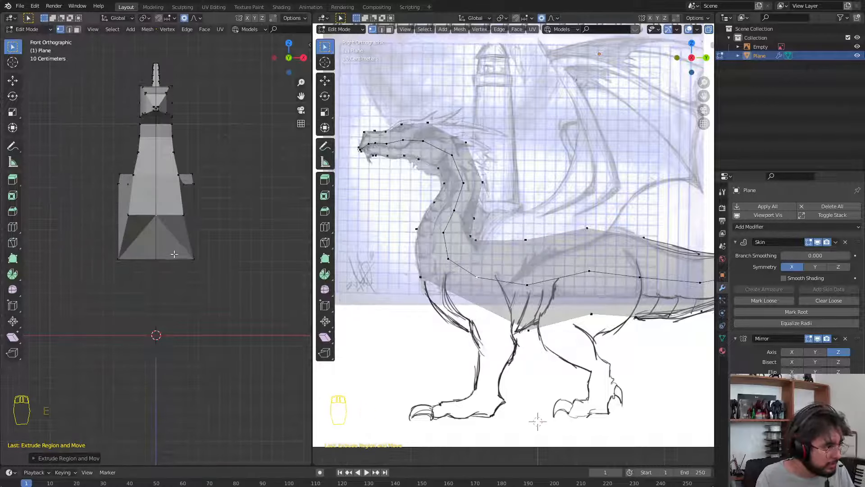
pyautogui.hotkey('ctrl', 'z')
# In top view, extrude a shoulder vertex about 0.76 m sideways from the chest spine vertex and shrink its skin radius
pyautogui.press('KP_7')
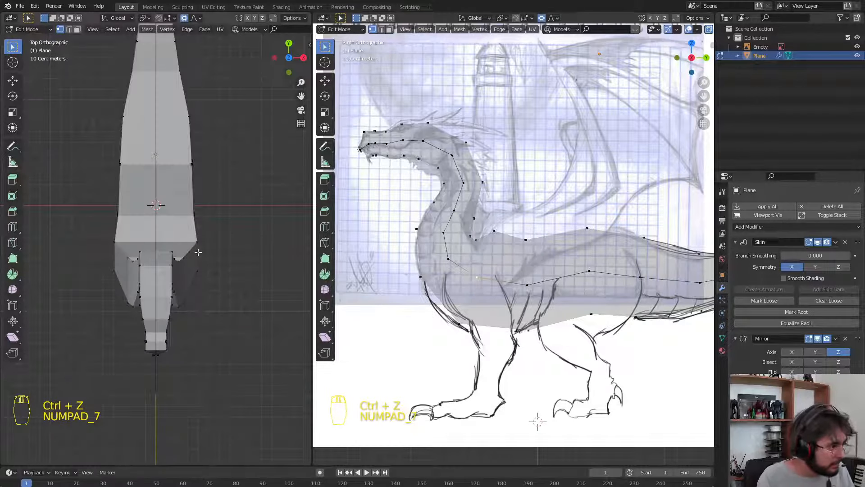
pyautogui.press('e')
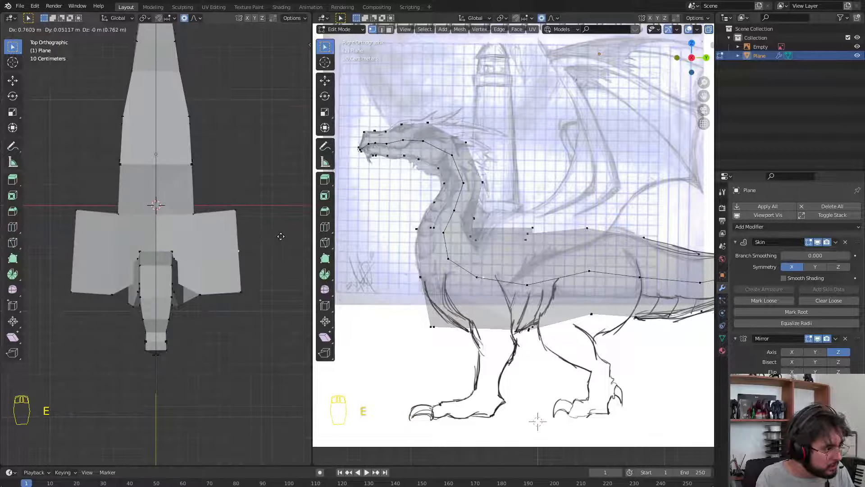
pyautogui.click(280, 236)
pyautogui.hotkey('ctrl', 'a')
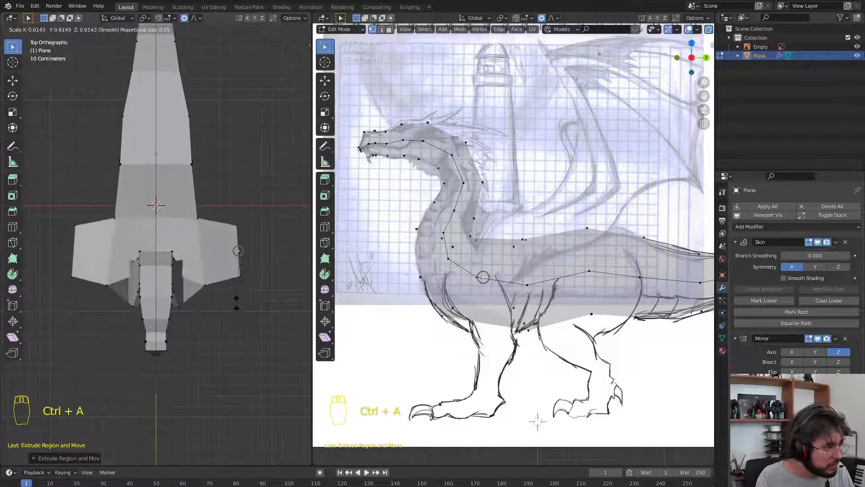
pyautogui.click(238, 251)
# Move the shoulder vertex about 0.05 m inward, and shift it down and forward in side view toward the front leg
pyautogui.press('g')
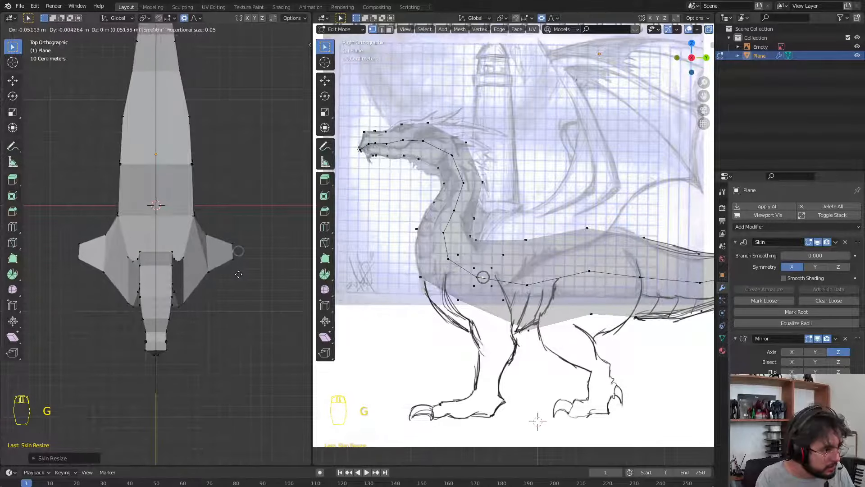
pyautogui.click(238, 274)
pyautogui.press('g')
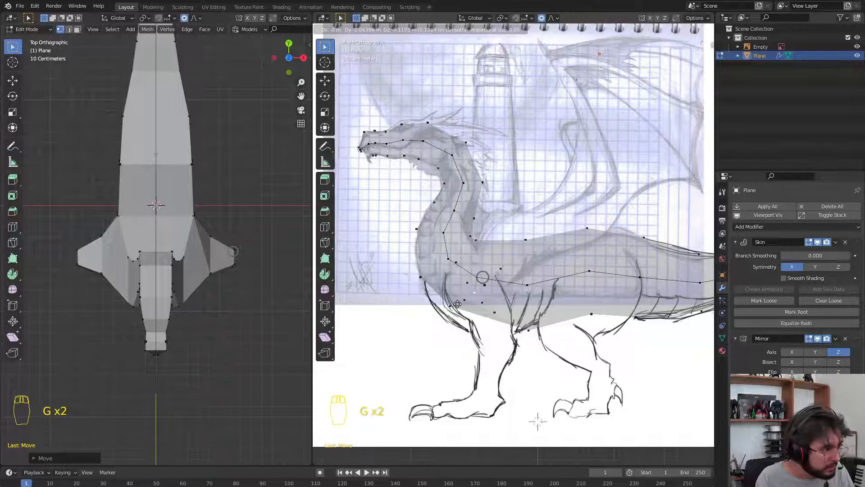
pyautogui.click(458, 304)
# Extrude a vertex from the shoulder down to the front leg's elbow and enlarge the shoulder vertex's skin radius
pyautogui.moveTo(212, 298); pyautogui.dragTo(114, 224, button='middle')
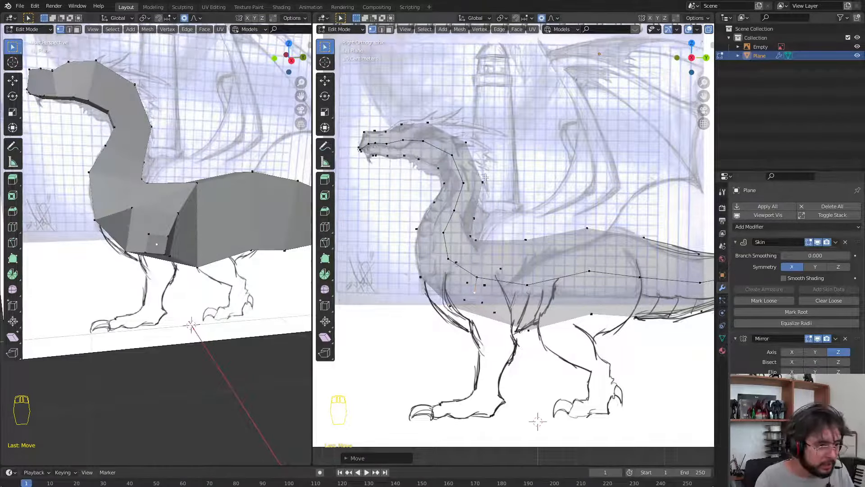
pyautogui.press('e')
pyautogui.click(515, 370)
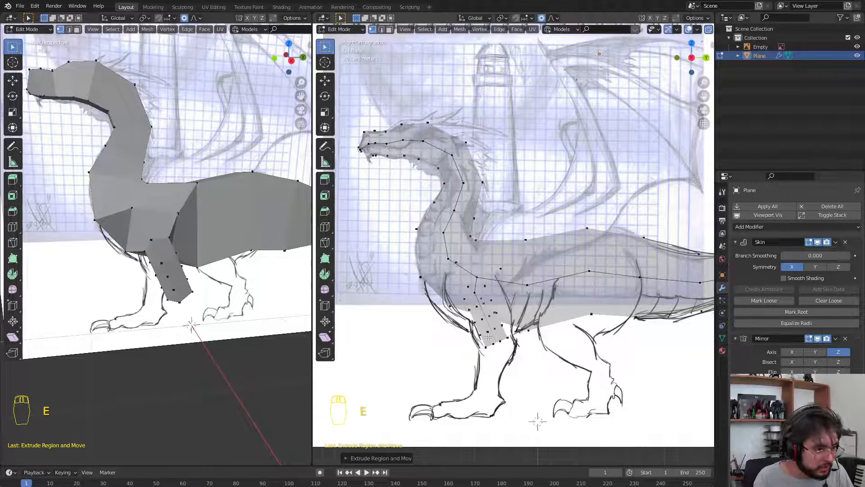
pyautogui.click(492, 307)
pyautogui.hotkey('ctrl', 'a')
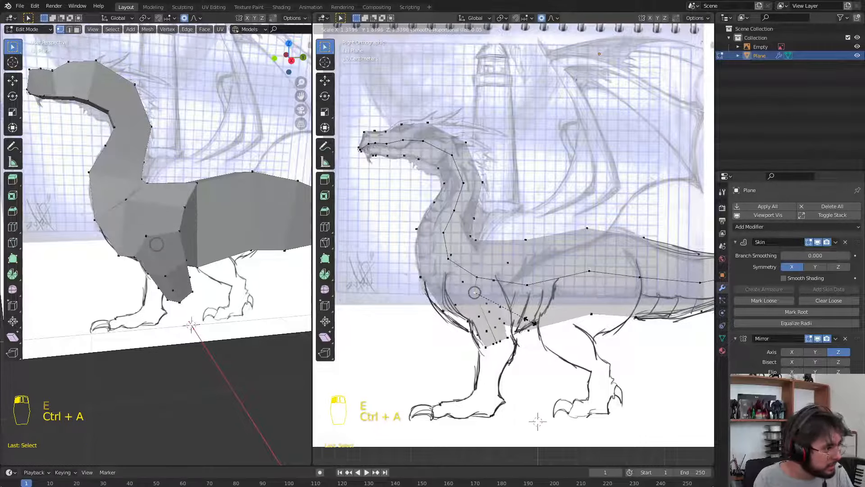
pyautogui.click(519, 320)
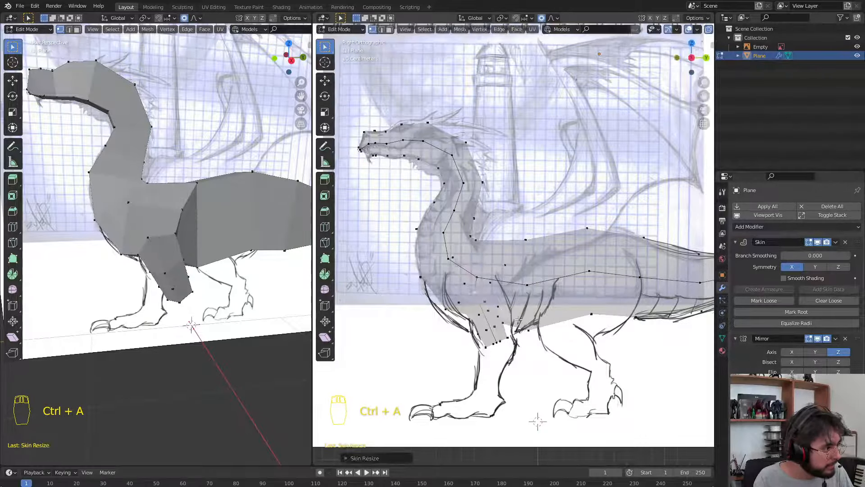
# Reposition the elbow vertex of the front leg and adjust its skin radius to the sketched leg width
pyautogui.press('g')
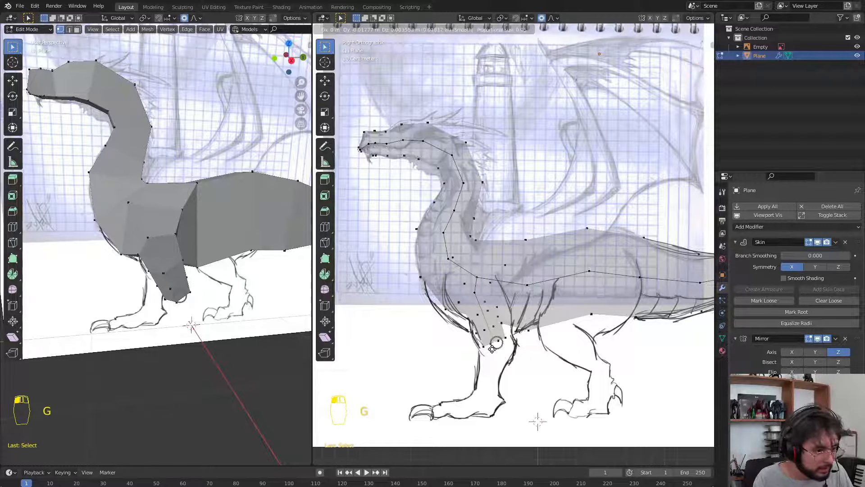
pyautogui.click(494, 347)
pyautogui.hotkey('ctrl', 'a')
pyautogui.click(499, 347)
# Extrude a vertex a short distance below the elbow and adjust its skin radius to the leg outline
pyautogui.press('e')
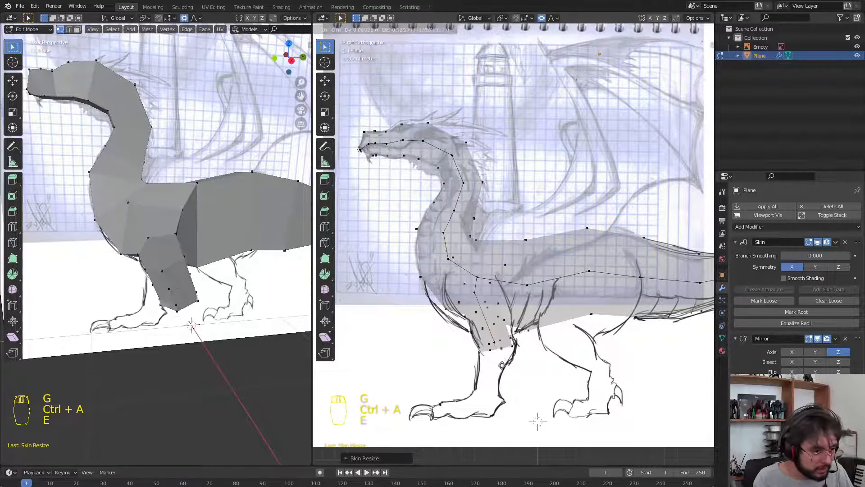
pyautogui.click(502, 365)
pyautogui.hotkey('ctrl', 'a')
pyautogui.click(502, 367)
# Extrude a vertex down to the front ankle, shrink its skin radius, and align it with the sketched lower leg
pyautogui.press('e')
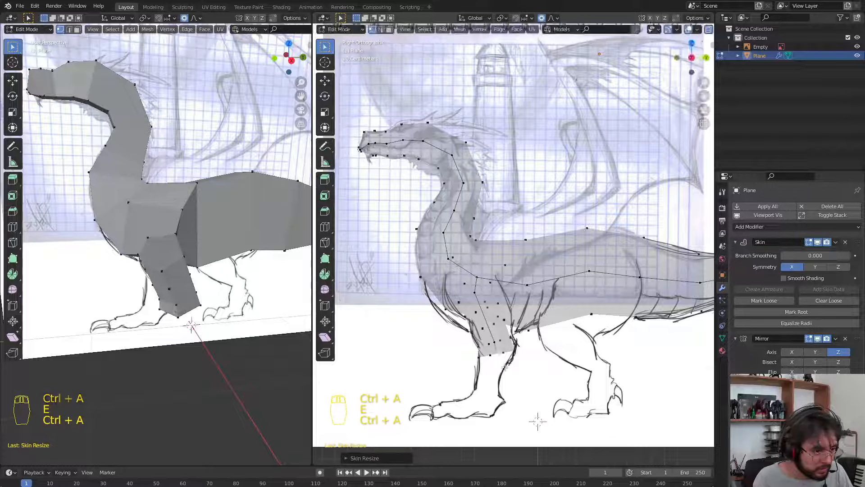
pyautogui.click(496, 413)
pyautogui.hotkey('ctrl', 'a')
pyautogui.click(500, 414)
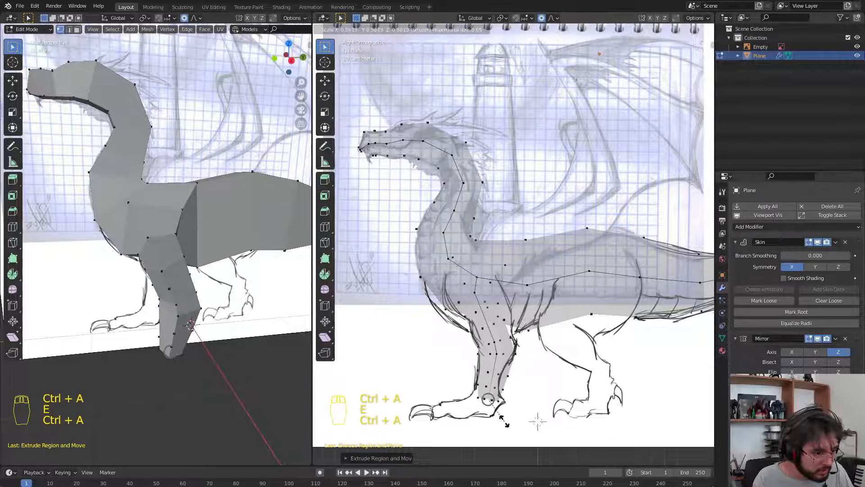
pyautogui.press('g')
pyautogui.click(506, 419)
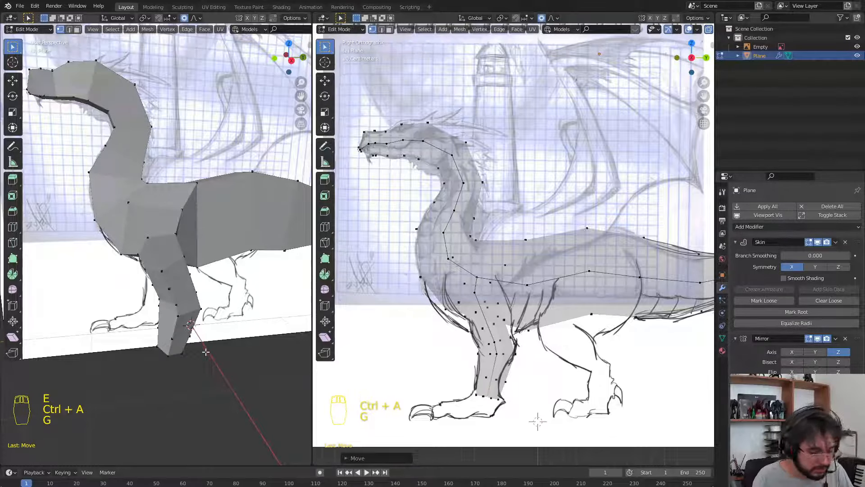
pyautogui.press('KP_1')
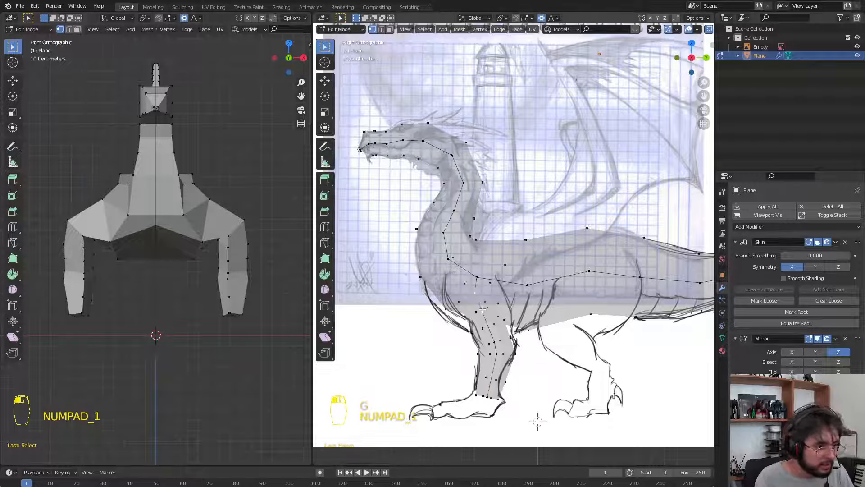
pyautogui.click(254, 267)
pyautogui.press('g')
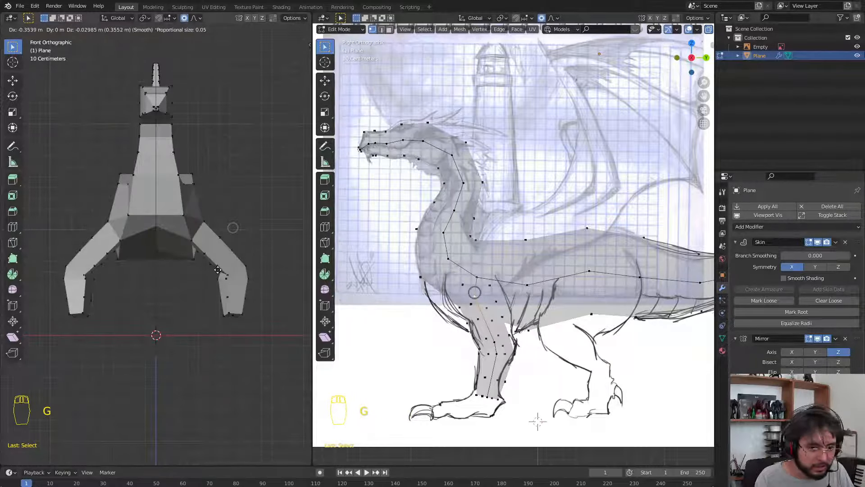
pyautogui.rightClick(217, 269)
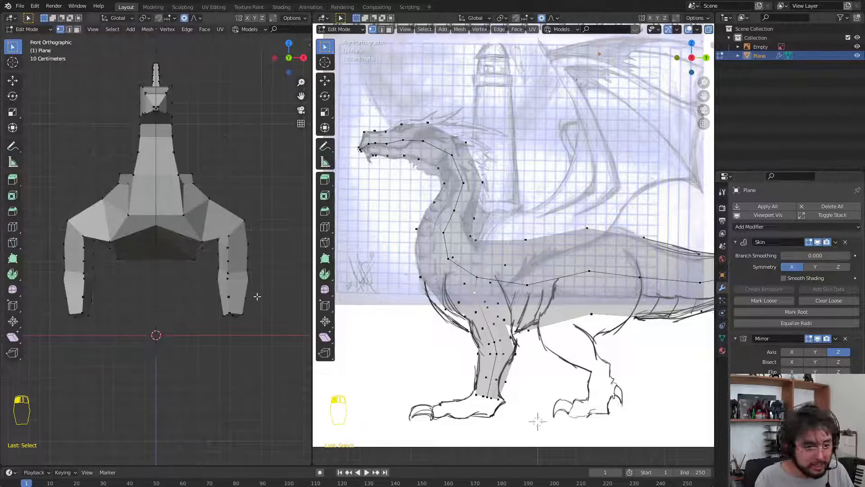
# Move the front leg's upper vertex inward toward the body in the front view
pyautogui.press('g')
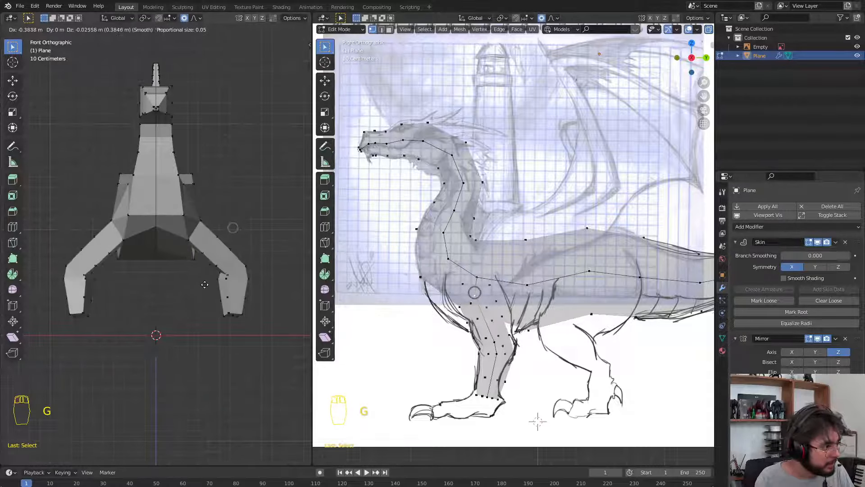
pyautogui.click(204, 285)
pyautogui.moveTo(205, 284); pyautogui.dragTo(137, 311, button='middle')
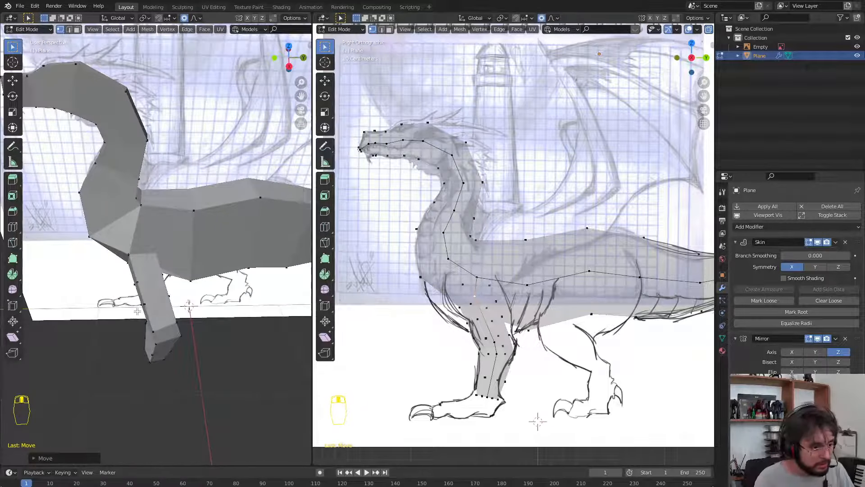
# Extrude the front ankle vertex down into the sketched heel with two short segments
pyautogui.click(486, 400)
pyautogui.press('e')
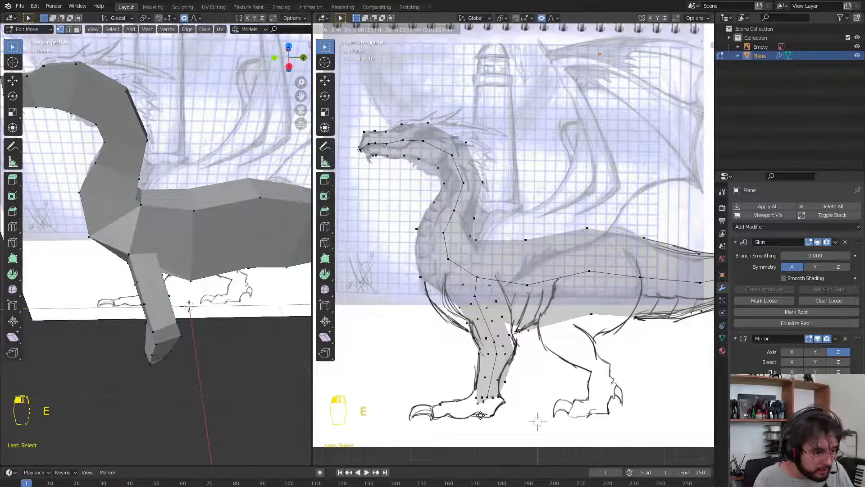
pyautogui.click(475, 420)
pyautogui.scroll(4, 477, 405)
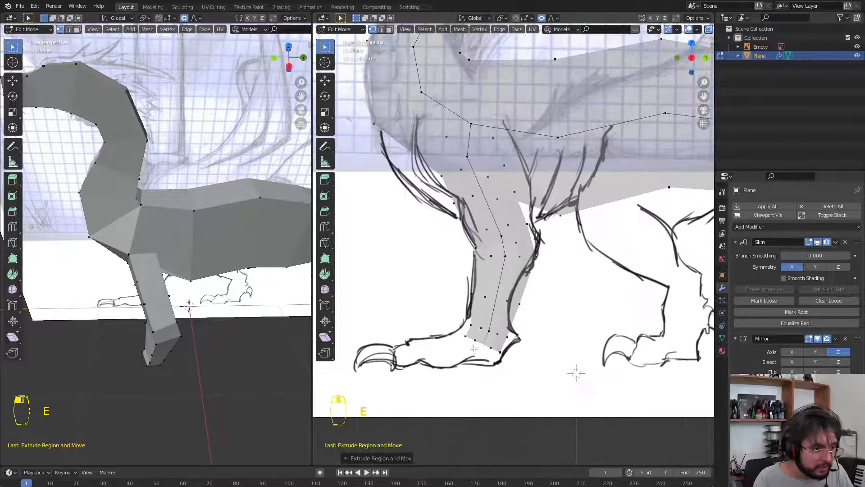
pyautogui.press('e')
pyautogui.click(481, 378)
# Extrude a chain of vertices forward from the heel along the sketched front foot
pyautogui.click(488, 340)
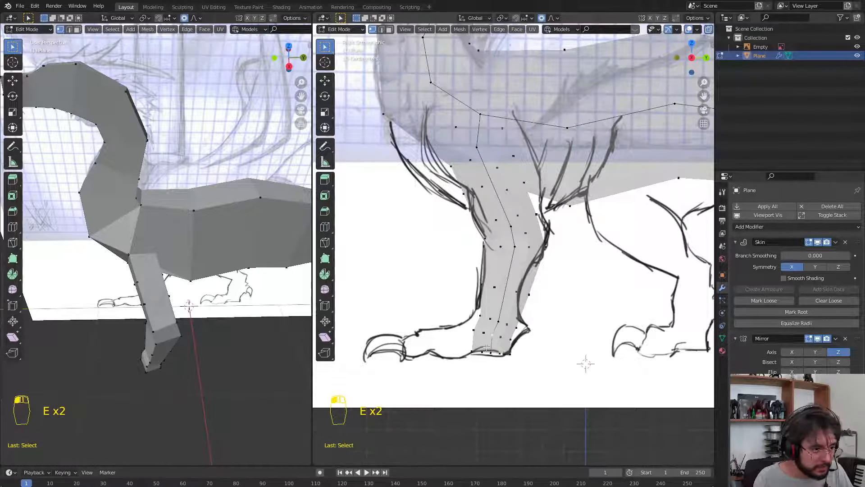
pyautogui.press('e')
pyautogui.click(435, 354)
pyautogui.press('e')
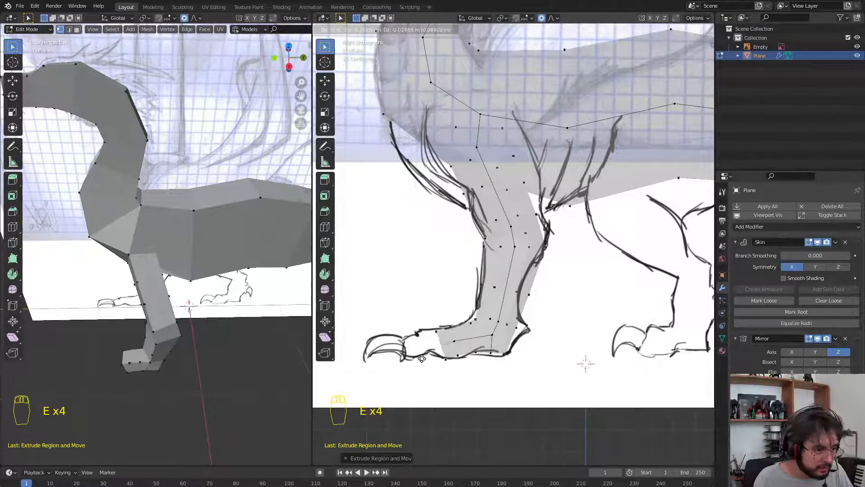
pyautogui.click(421, 343)
pyautogui.press('e')
pyautogui.click(412, 332)
# Extrude the foot's front end to the base of the sketched claw, reduce its skin radius, and align it with the outline
pyautogui.press('e')
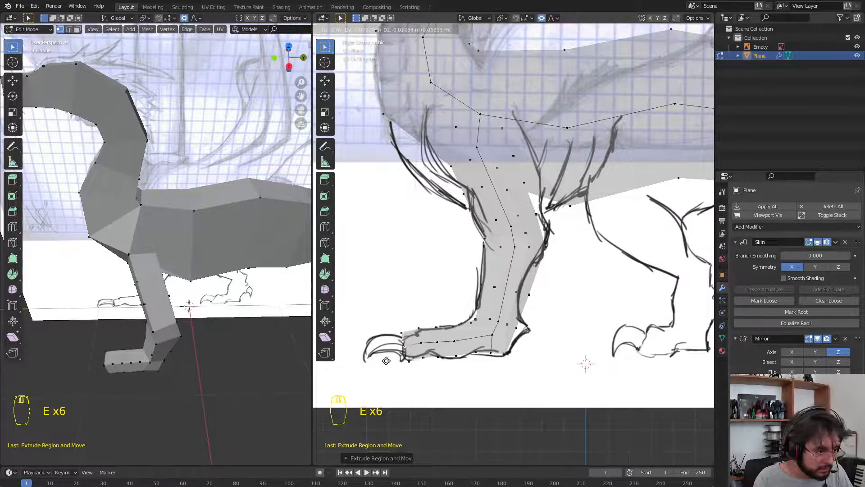
pyautogui.click(386, 360)
pyautogui.hotkey('ctrl', 'a')
pyautogui.click(439, 374)
pyautogui.press('g')
pyautogui.click(443, 376)
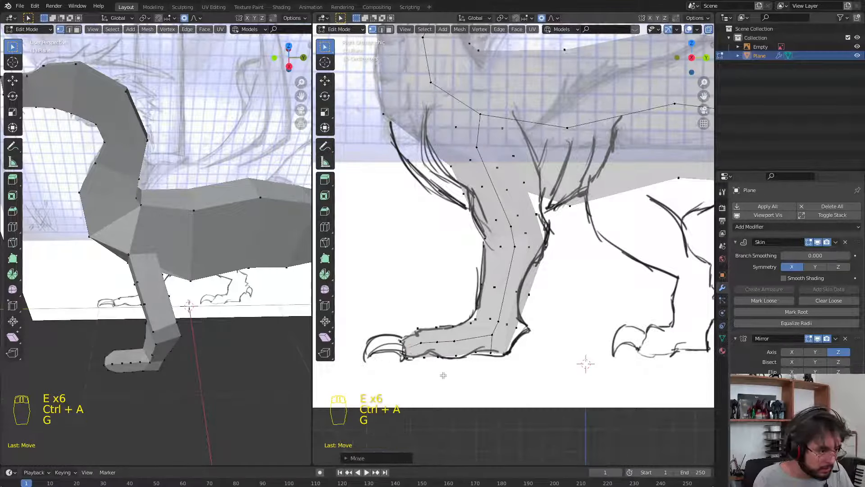
# Extrude vertices along the curved sketched claw, shrink the tip's skin radius, and align the tip with the drawing
pyautogui.press('e')
pyautogui.click(396, 357)
pyautogui.press('e')
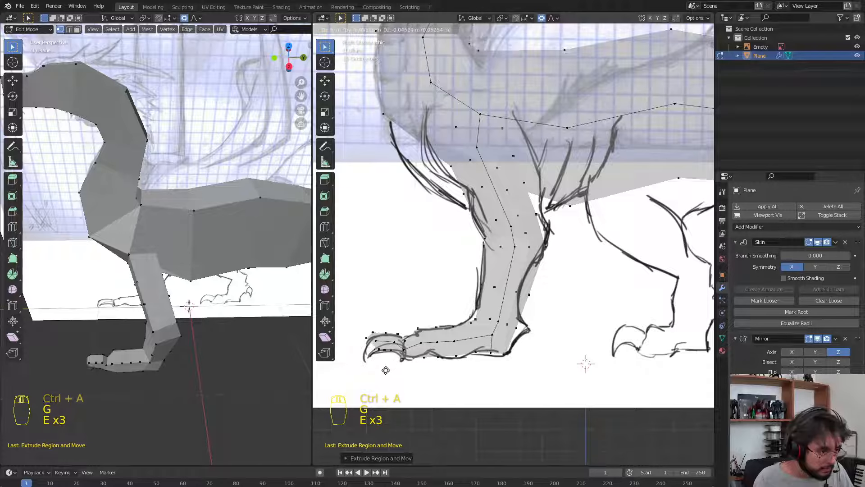
pyautogui.click(381, 379)
pyautogui.hotkey('ctrl', 'a')
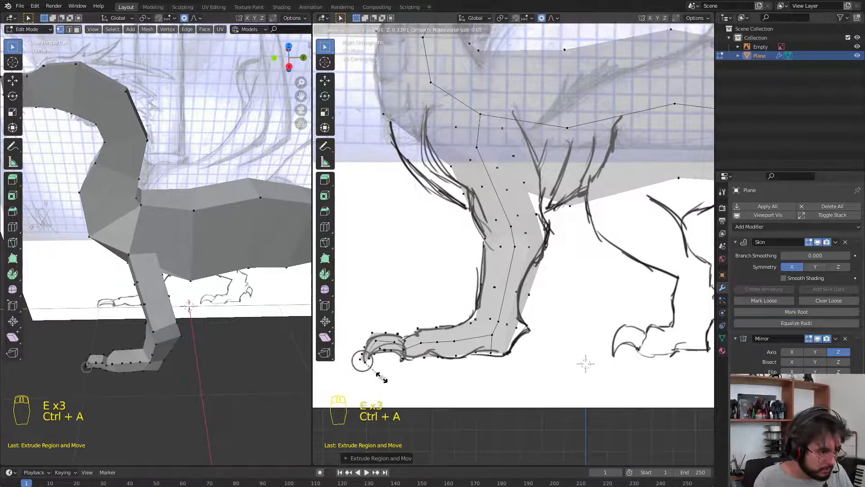
pyautogui.click(381, 377)
pyautogui.press('g')
pyautogui.click(380, 374)
# Extrude an outer toe diagonally outward from the heel vertex in top view and align it with the foot in side view
pyautogui.moveTo(216, 324); pyautogui.dragTo(258, 365, button='middle')
pyautogui.press('KP_7')
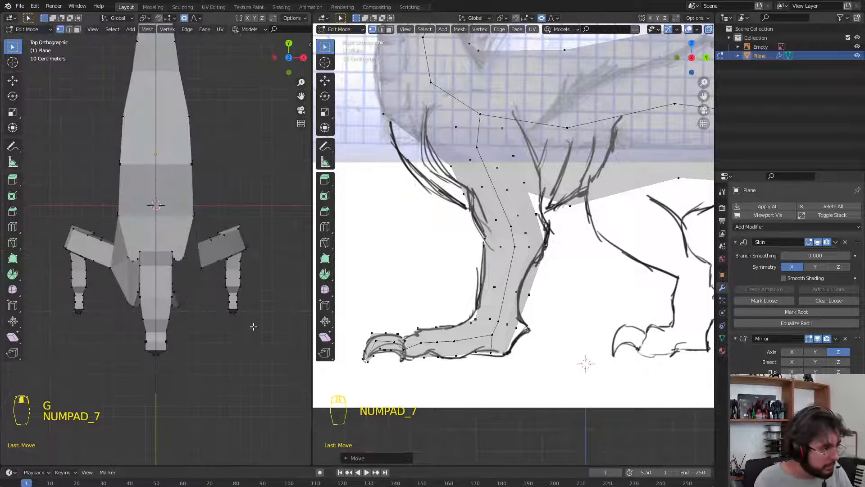
pyautogui.click(494, 335)
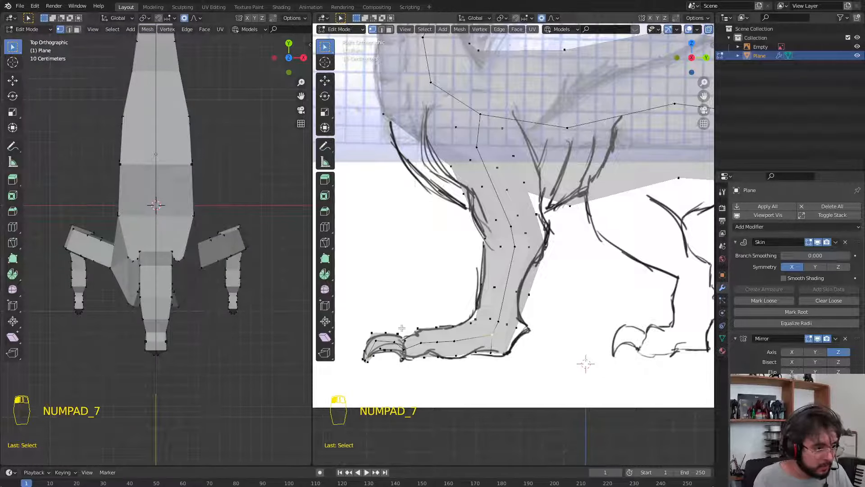
pyautogui.scroll(3, 189, 288)
pyautogui.press('e')
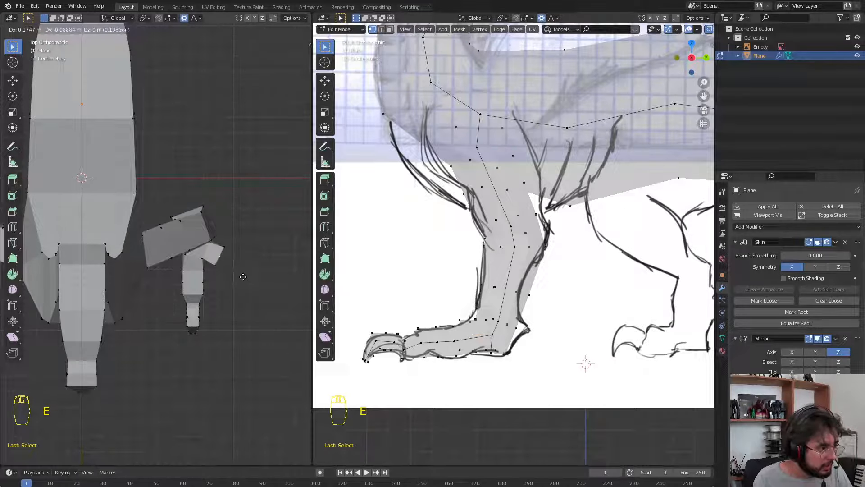
pyautogui.click(244, 277)
pyautogui.press('g')
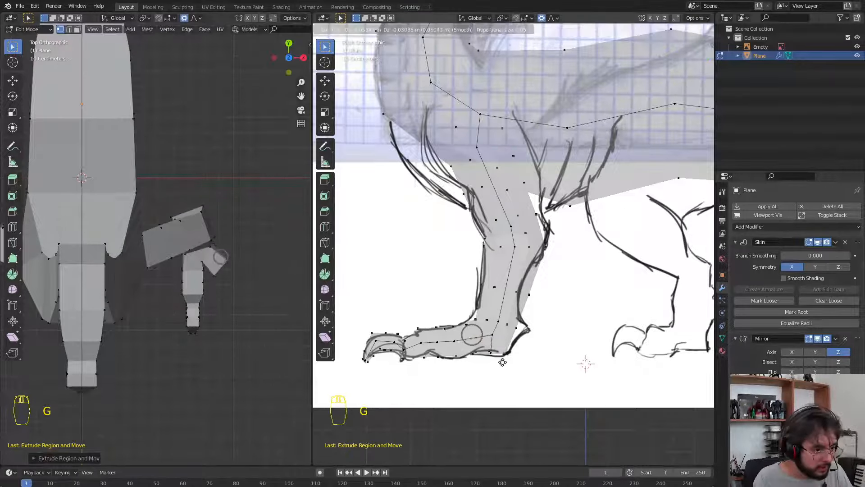
pyautogui.click(498, 363)
# Extrude the outer toe forward with two segments and reduce the skin radius at its end
pyautogui.moveTo(211, 288); pyautogui.dragTo(236, 323, button='middle')
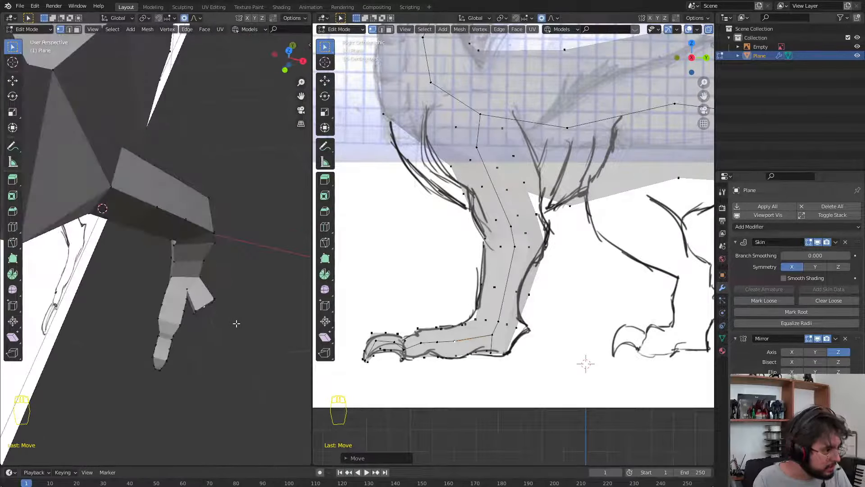
pyautogui.press('e')
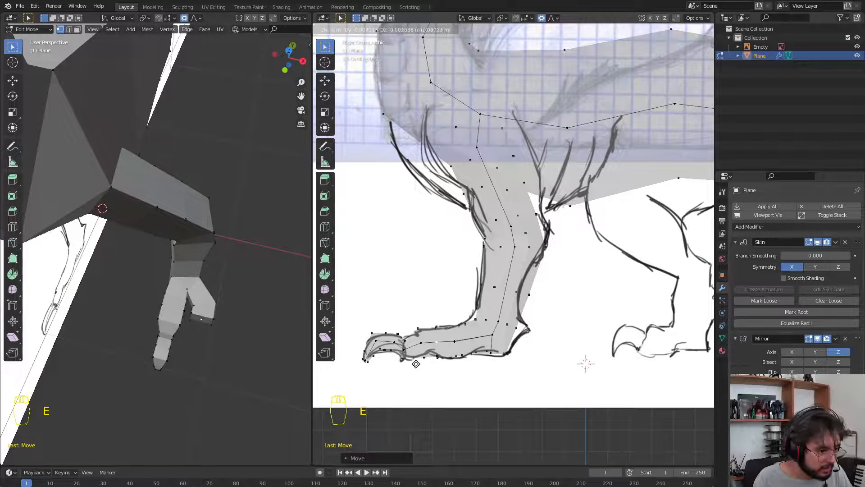
pyautogui.click(410, 364)
pyautogui.press('e')
pyautogui.click(398, 365)
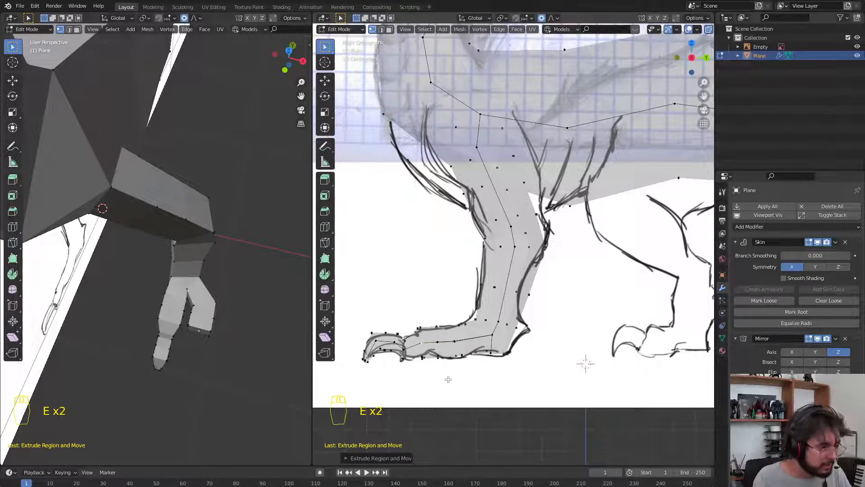
pyautogui.hotkey('ctrl', 'a')
pyautogui.scroll(-3, 471, 380)
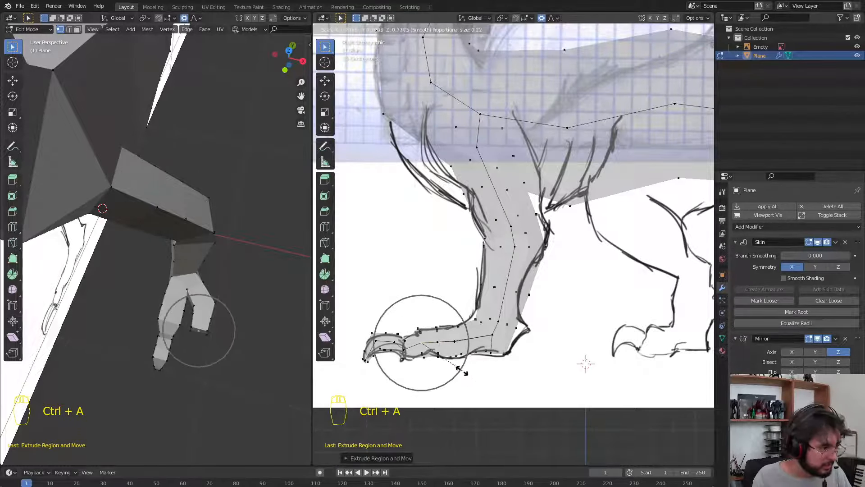
pyautogui.click(462, 370)
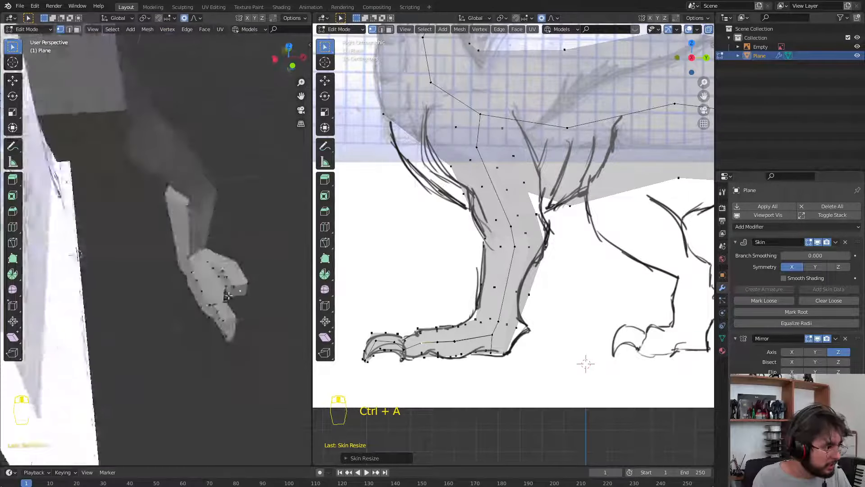
# Extrude the outer toe's end up to the claw base and shrink the new vertex's skin radius
pyautogui.press('e')
pyautogui.click(428, 367)
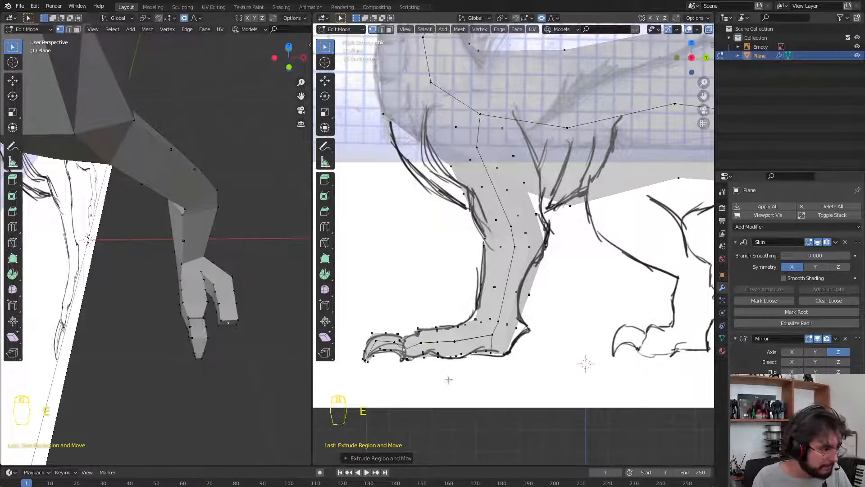
pyautogui.hotkey('ctrl', 'a')
pyautogui.click(431, 378)
# Extrude three vertices forming the outer toe's curved claw and shrink the skin radius at its tip
pyautogui.press('e')
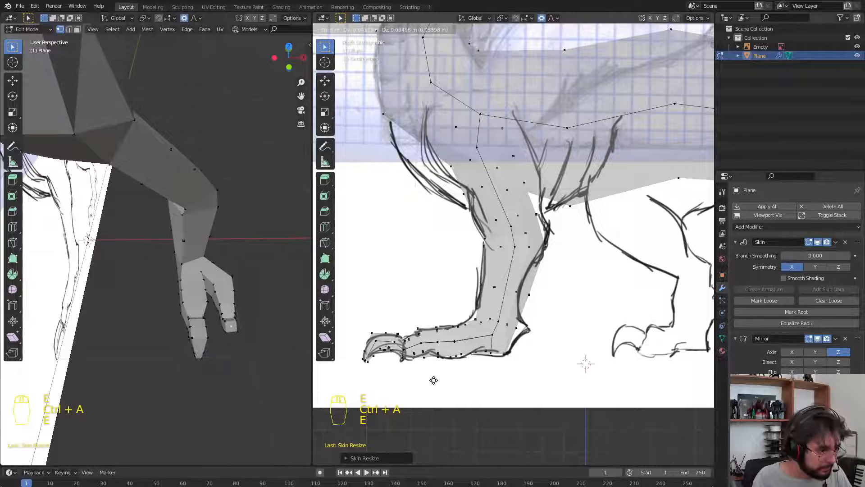
pyautogui.click(433, 379)
pyautogui.press('e')
pyautogui.click(413, 378)
pyautogui.press('e')
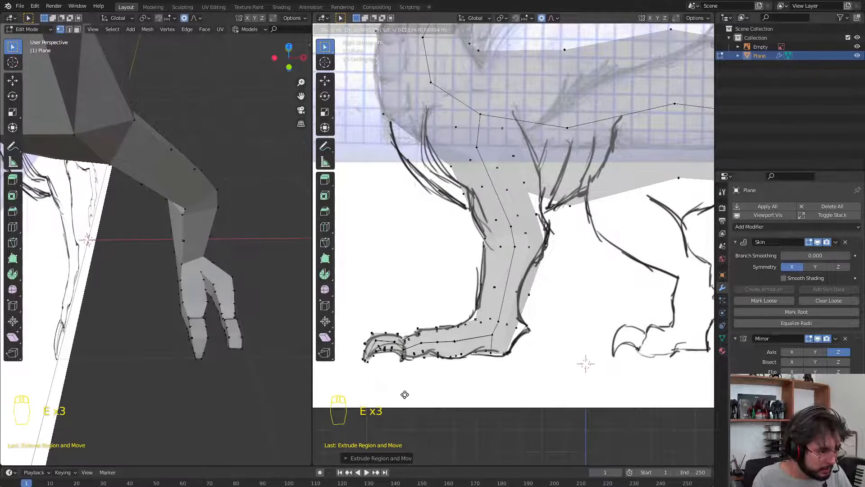
pyautogui.click(400, 409)
pyautogui.hotkey('ctrl', 'a')
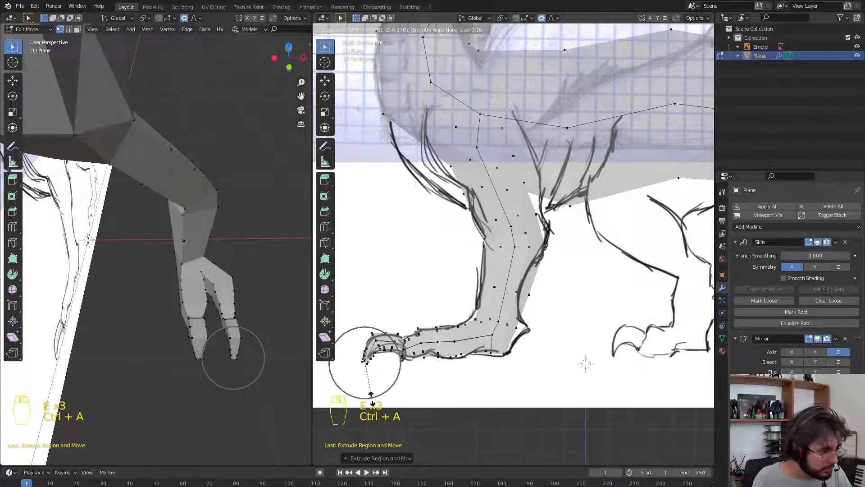
pyautogui.click(370, 394)
# Extrude an inner toe from the heel vertex diagonally toward the body in top view
pyautogui.moveTo(370, 396); pyautogui.dragTo(618, 430, button='middle')
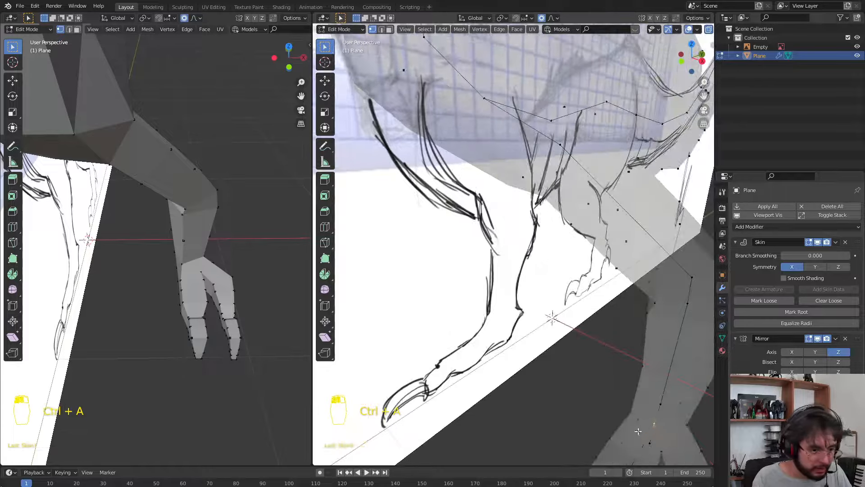
pyautogui.press('KP_7')
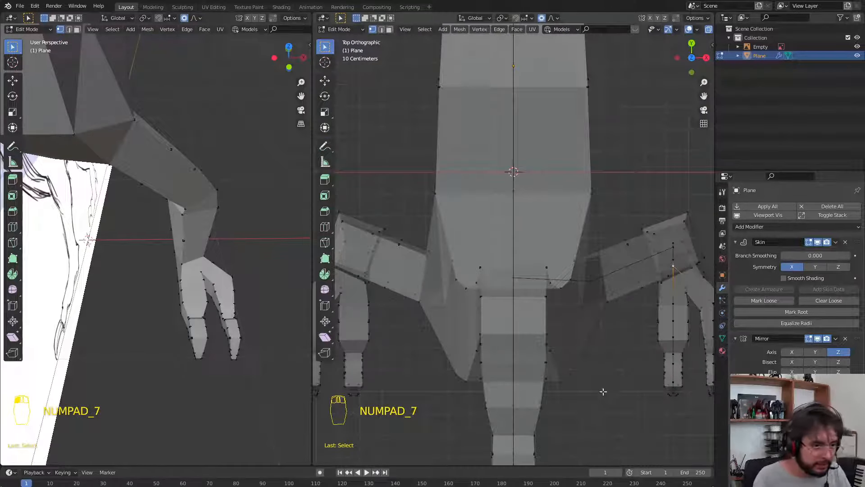
pyautogui.keyDown('shift'); pyautogui.moveTo(603, 391); pyautogui.dragTo(559, 379, button='middle'); pyautogui.keyUp('shift')
pyautogui.press('e')
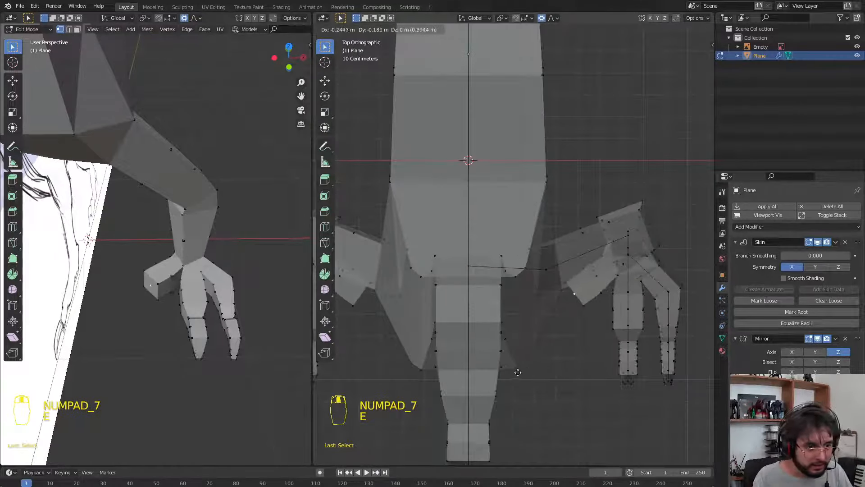
pyautogui.click(543, 365)
# Hide the Empty reference image and move the inner toe's first vertex back, closer to the ankle
pyautogui.moveTo(143, 317); pyautogui.dragTo(166, 310, button='middle')
pyautogui.click(857, 47)
pyautogui.press('g')
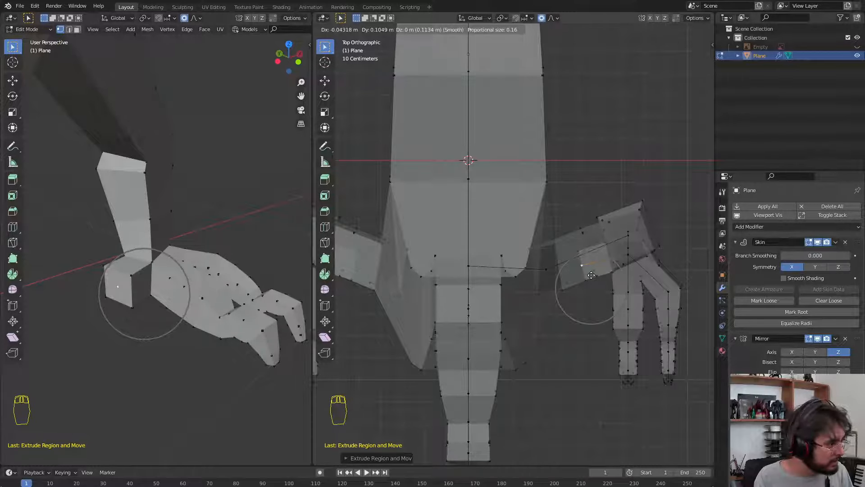
pyautogui.click(591, 275)
# Extrude the inner toe's first vertex forward in side view and reduce the new vertex's skin radius
pyautogui.moveTo(252, 315); pyautogui.dragTo(189, 285, button='middle')
pyautogui.press('KP_3')
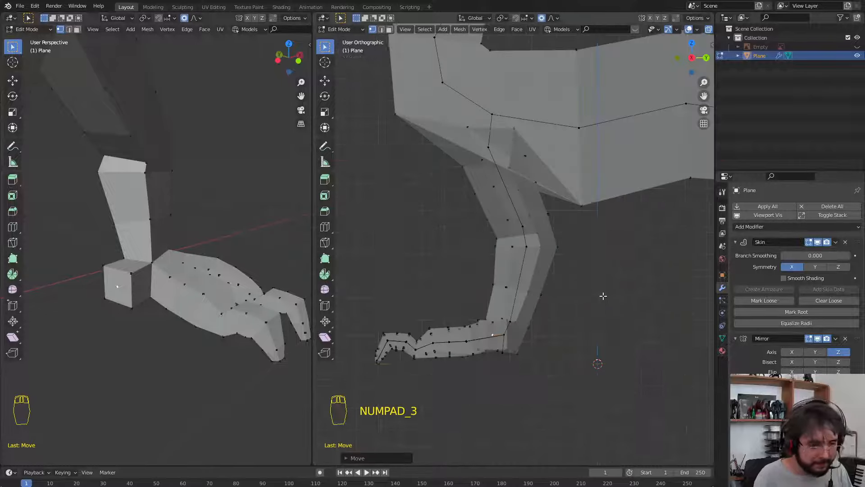
pyautogui.press('e')
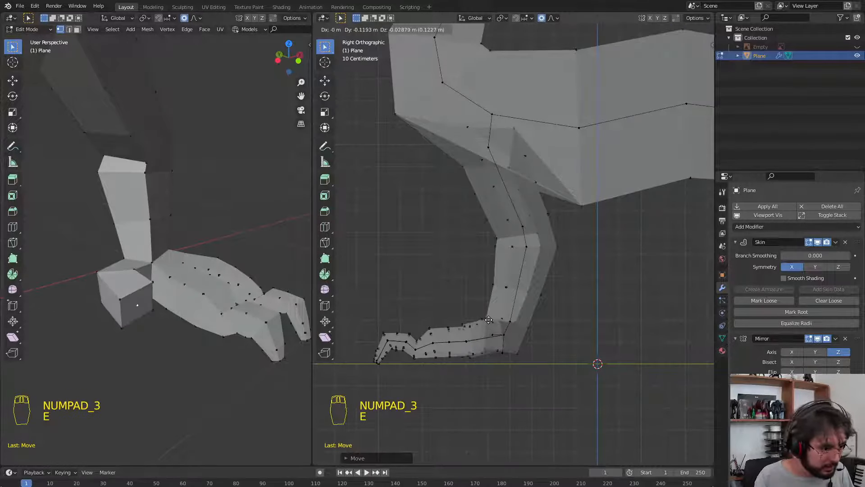
pyautogui.click(489, 320)
pyautogui.hotkey('ctrl', 'a')
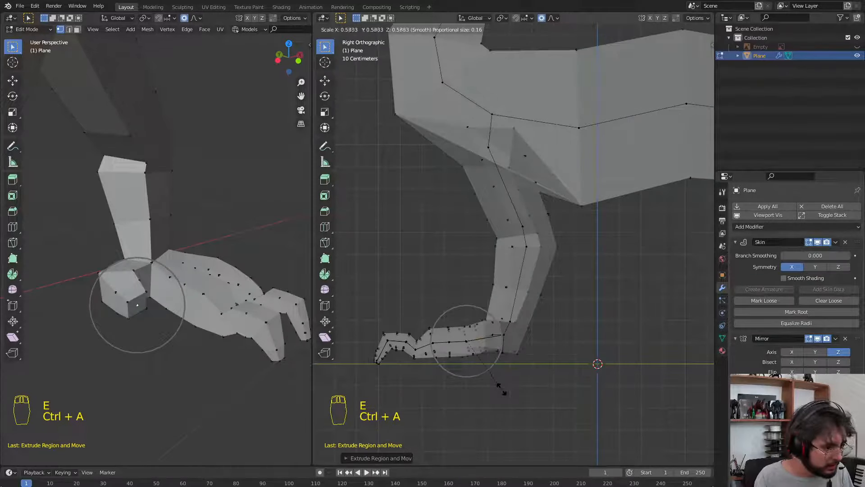
pyautogui.click(501, 389)
# Extrude the inner toe another segment forward and adjust the skin radius at its end
pyautogui.press('e')
pyautogui.click(477, 395)
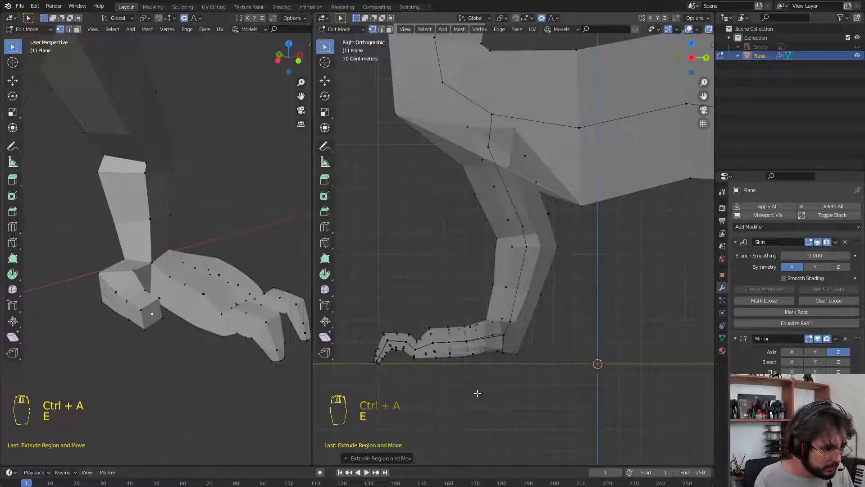
pyautogui.hotkey('ctrl', 'a')
pyautogui.click(480, 400)
# Extrude two more inner toe segments up to the claw base and resize the end vertex's skin radius
pyautogui.press('e')
pyautogui.click(465, 405)
pyautogui.press('e')
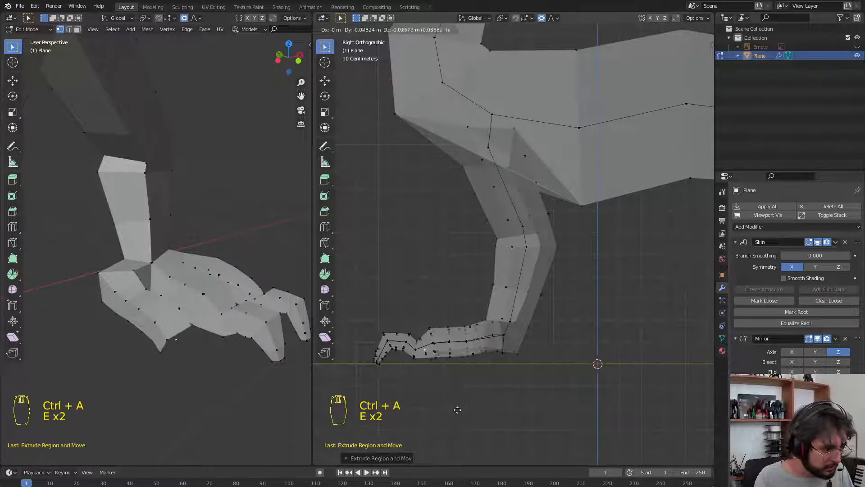
pyautogui.click(450, 410)
pyautogui.hotkey('ctrl', 'a')
pyautogui.click(449, 420)
# Extrude the inner toe's claw downward in several segments and shrink the skin radius at its tip
pyautogui.press('e')
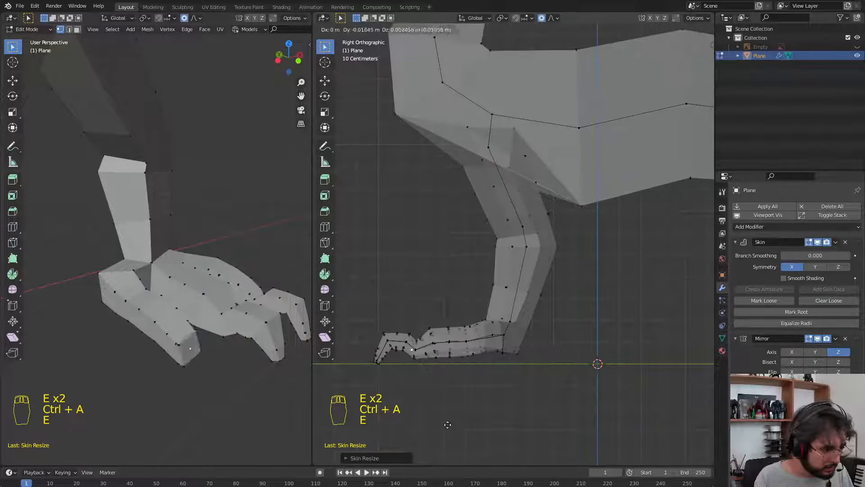
pyautogui.click(448, 418)
pyautogui.press('e')
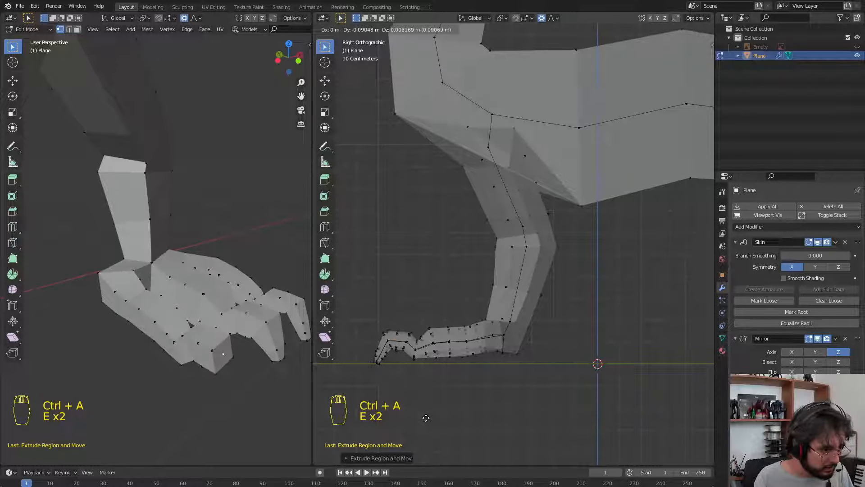
pyautogui.click(426, 417)
pyautogui.press('e')
pyautogui.click(439, 422)
pyautogui.hotkey('ctrl', 'a')
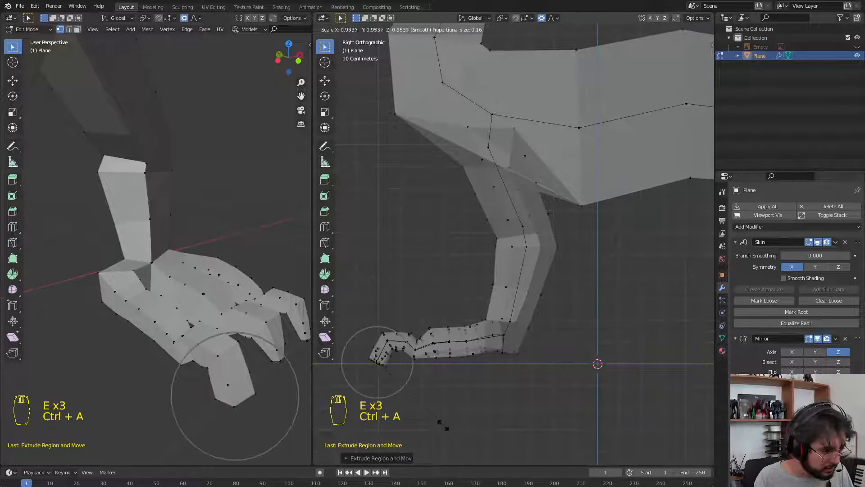
pyautogui.scroll(-11, 388, 374)
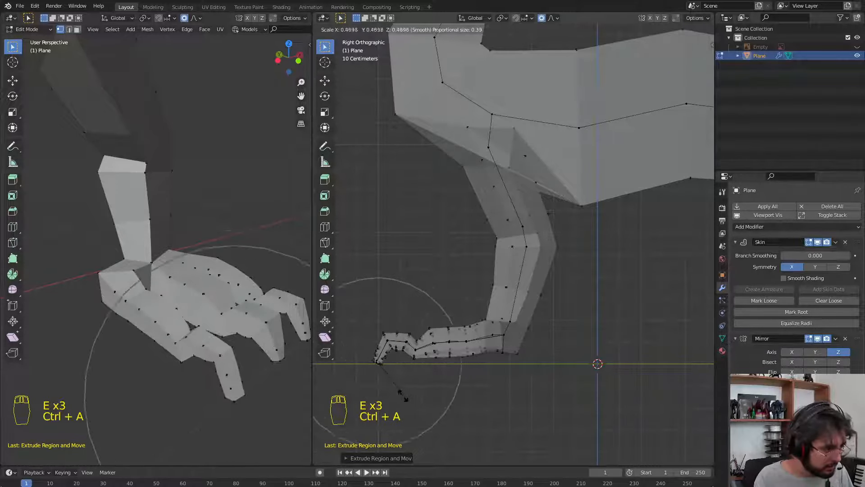
pyautogui.click(384, 387)
# Enable Smooth Shading on the Skin modifier
pyautogui.moveTo(136, 301); pyautogui.dragTo(239, 304, button='middle')
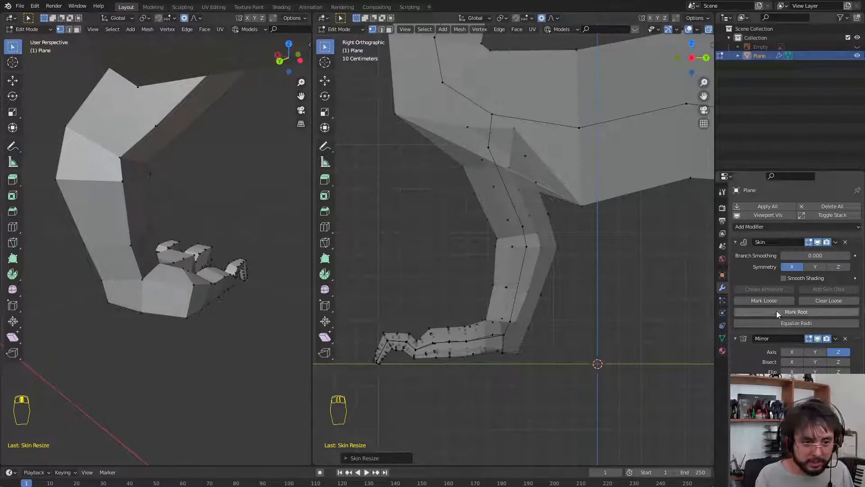
pyautogui.click(789, 279)
pyautogui.moveTo(270, 295)
pyautogui.mouseDown(button='middle')
pyautogui.moveTo(81, 315)
pyautogui.moveTo(91, 314)
pyautogui.mouseUp(button='middle')
# Reposition the inner toe's first vertex near the ankle, using a proportional editing size of 0.26
pyautogui.moveTo(495, 349); pyautogui.dragTo(538, 403, button='middle')
pyautogui.press('g')
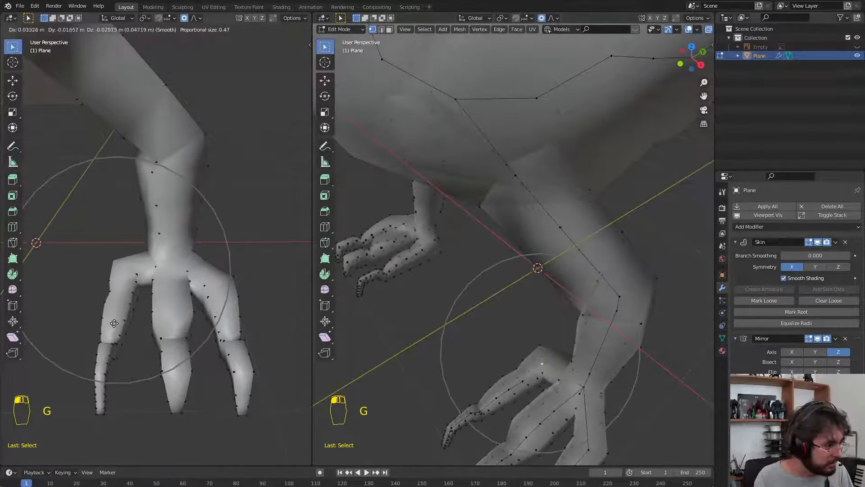
pyautogui.scroll(3, 116, 323)
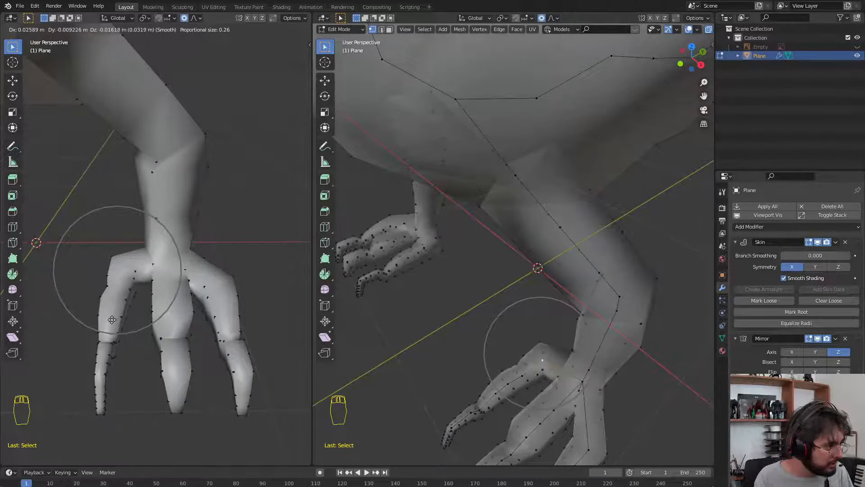
pyautogui.click(112, 321)
# Add a Subdivision Surface modifier to the dragon mesh
pyautogui.moveTo(112, 322); pyautogui.dragTo(179, 314, button='middle')
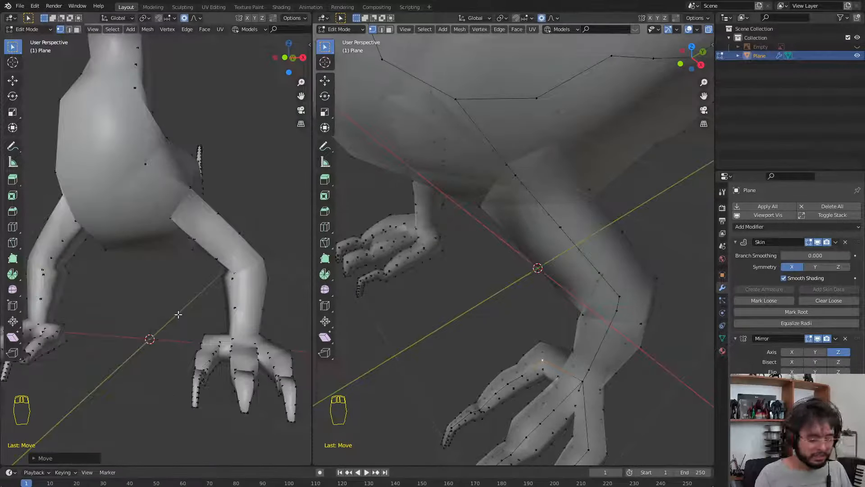
pyautogui.press('KP_3')
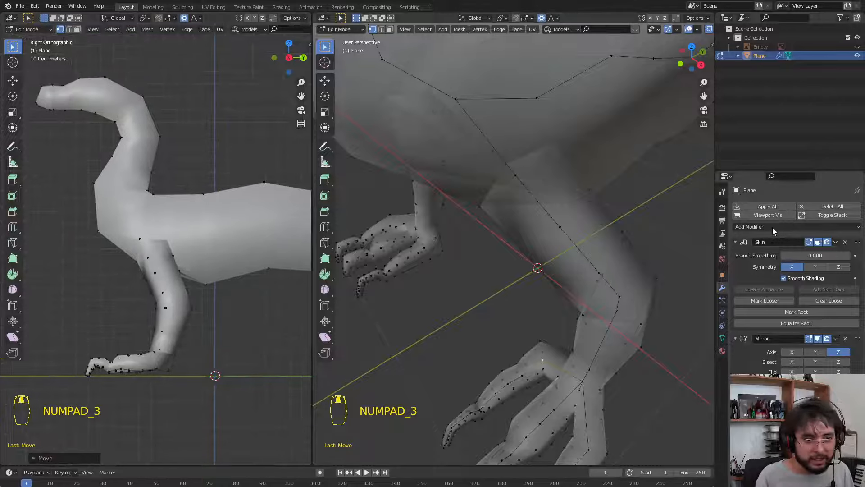
pyautogui.click(772, 227)
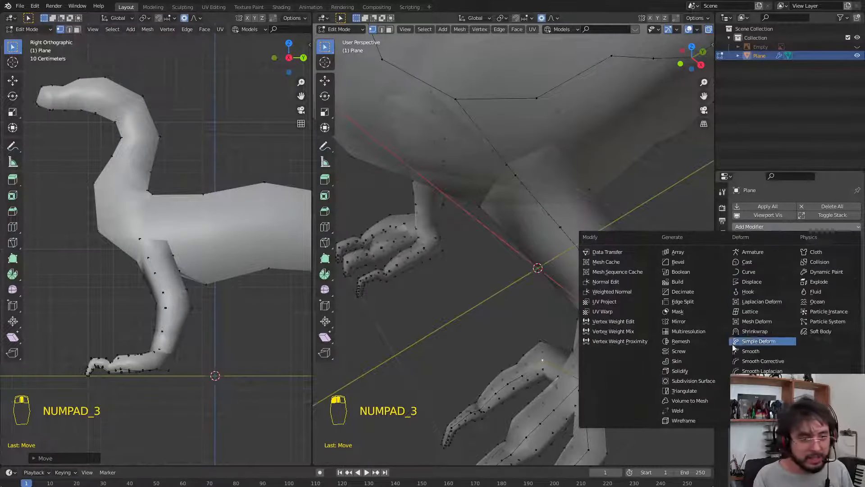
pyautogui.click(689, 381)
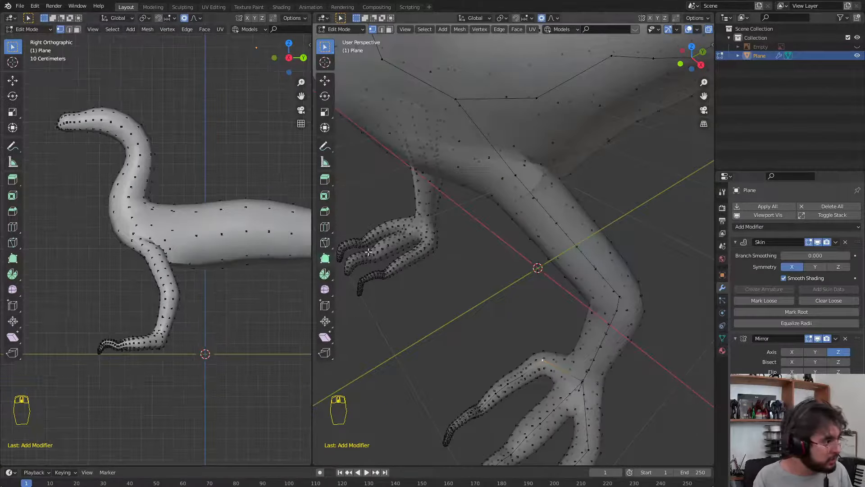
pyautogui.moveTo(82, 236); pyautogui.dragTo(223, 231, button='middle')
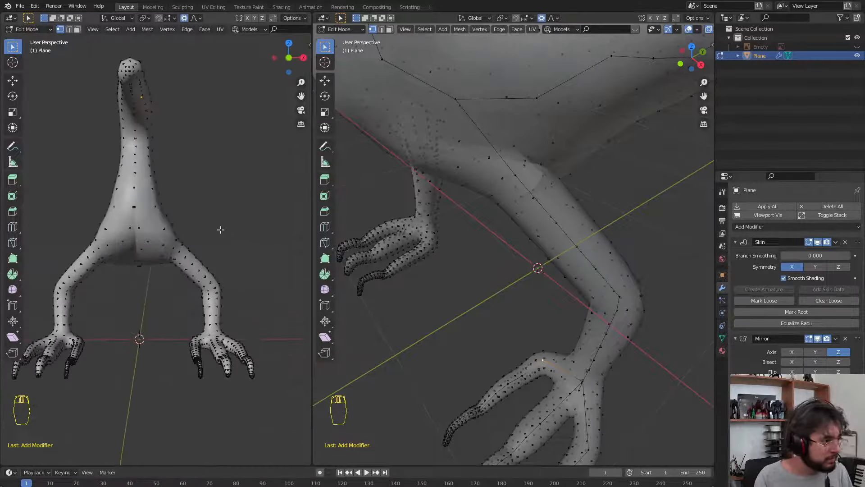
pyautogui.press('KP_3')
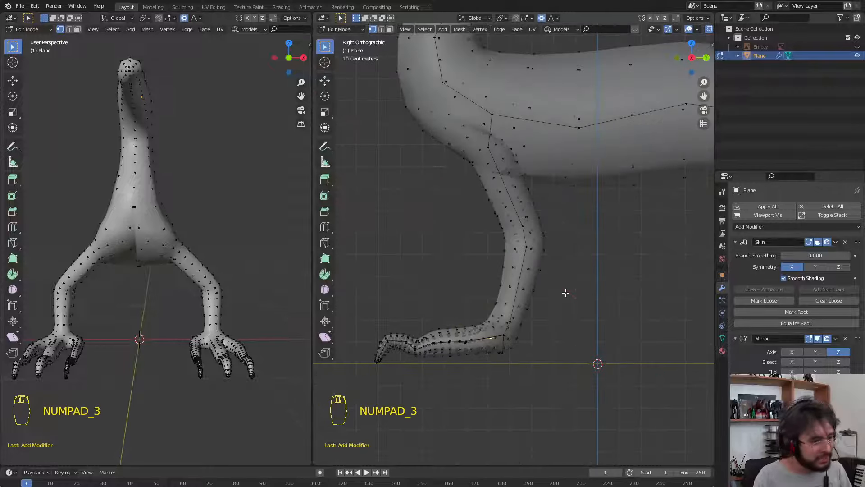
pyautogui.scroll(-2, 573, 274)
pyautogui.press('KP_3')
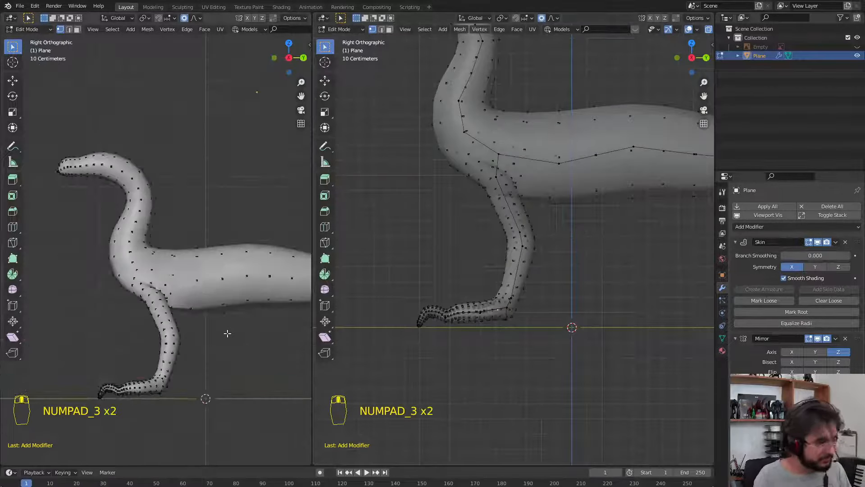
pyautogui.press('KP_1')
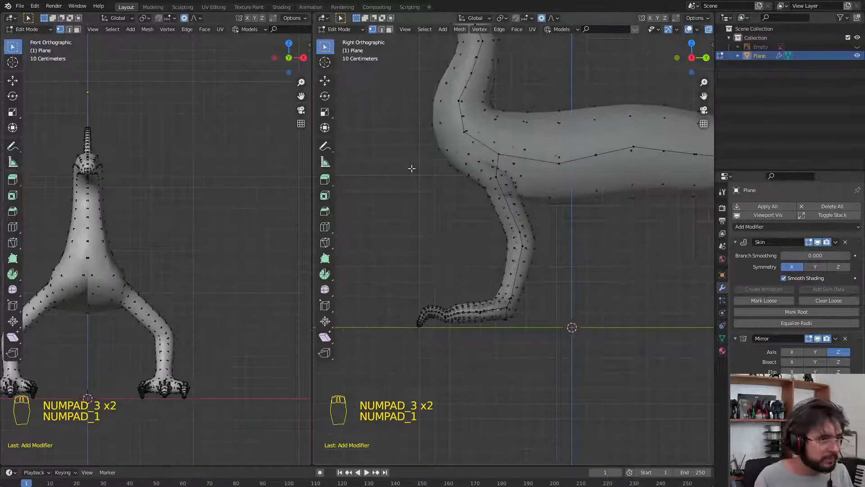
pyautogui.moveTo(237, 231); pyautogui.dragTo(271, 212, button='middle')
pyautogui.click(498, 154)
pyautogui.press('g')
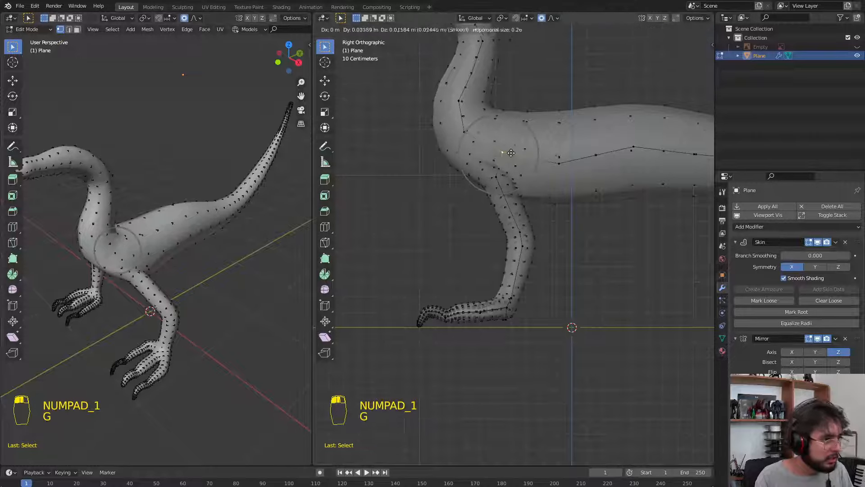
pyautogui.rightClick(504, 179)
pyautogui.moveTo(103, 332); pyautogui.dragTo(153, 287, button='middle')
pyautogui.press('g')
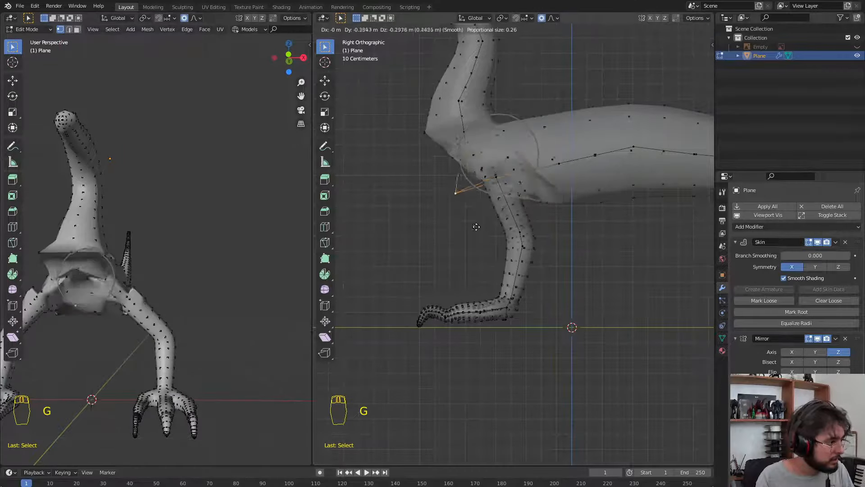
pyautogui.rightClick(512, 209)
# Show the Empty reference image again behind the dragon's body in side view
pyautogui.scroll(-2, 548, 218)
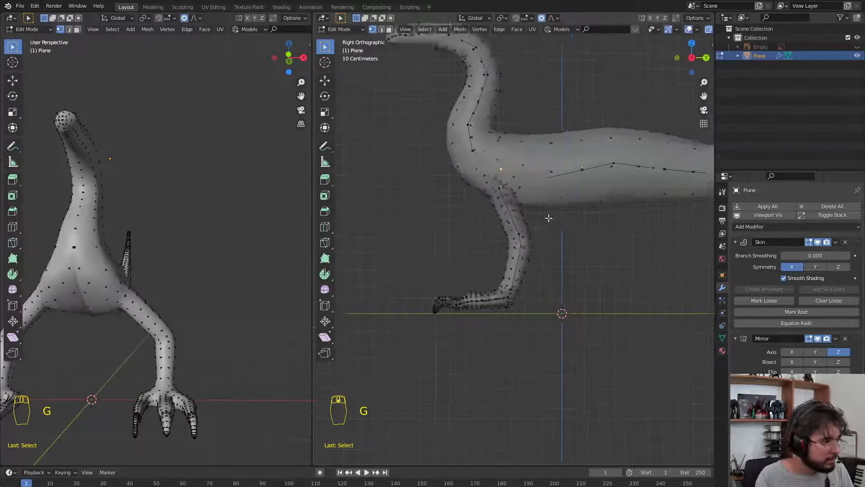
pyautogui.keyDown('shift'); pyautogui.moveTo(580, 213); pyautogui.dragTo(477, 256, button='middle'); pyautogui.keyUp('shift')
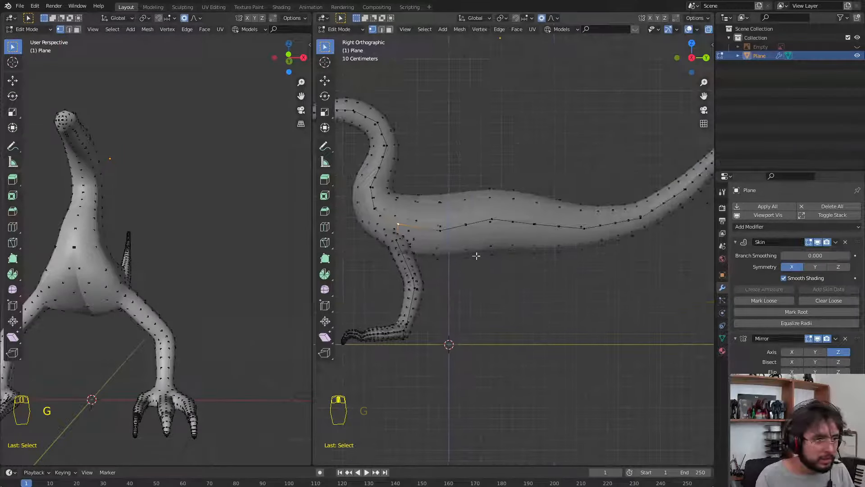
pyautogui.click(856, 47)
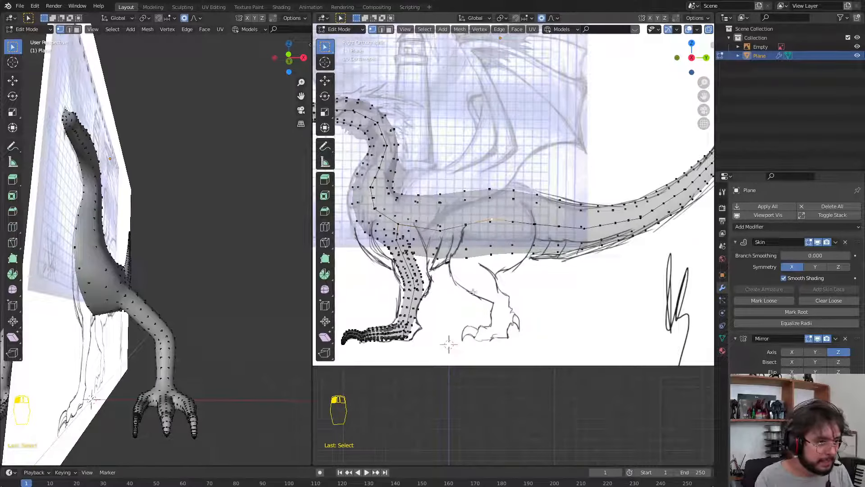
# Extrude the hip vertex of the spine sideways in top view and align it with the sketched thigh in side view
pyautogui.press('KP_7')
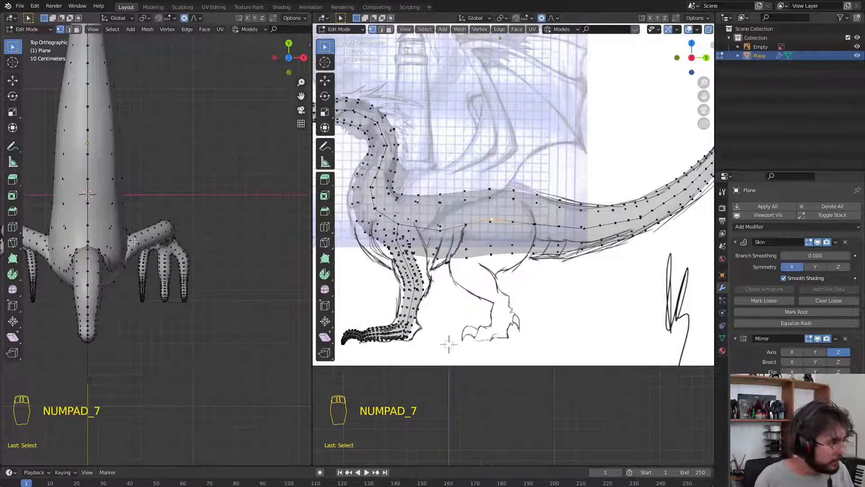
pyautogui.keyDown('shift'); pyautogui.moveTo(135, 241); pyautogui.dragTo(149, 307, button='middle'); pyautogui.keyUp('shift')
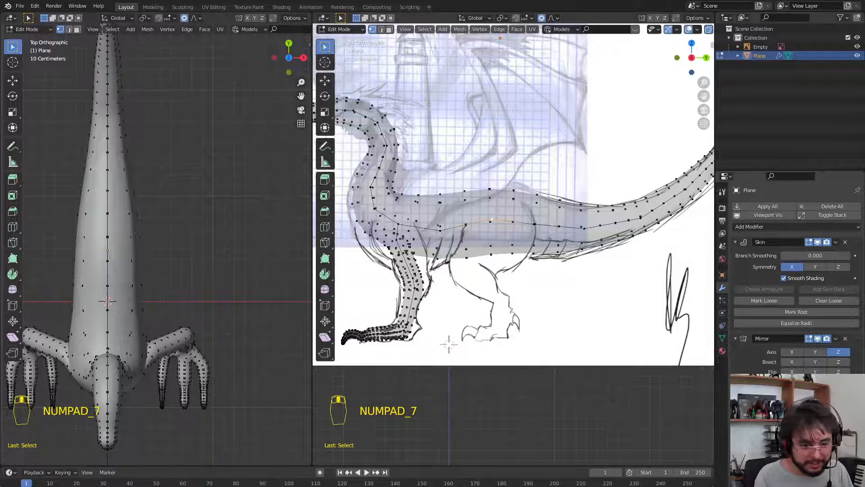
pyautogui.press('e')
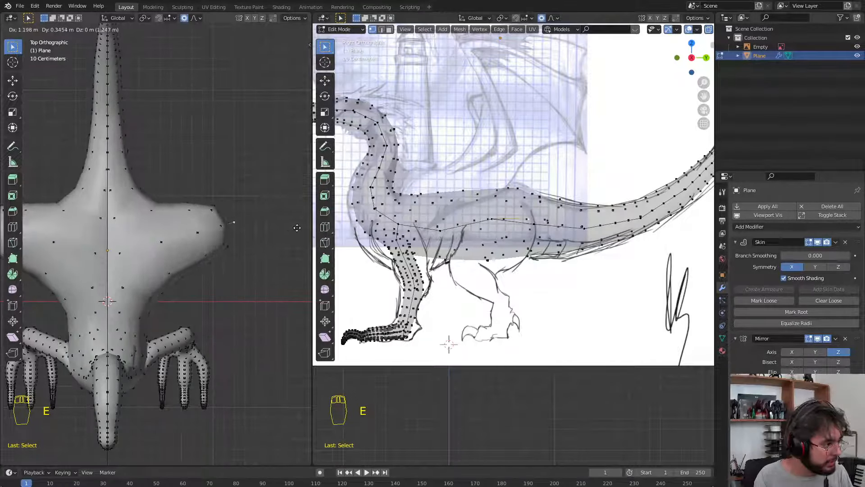
pyautogui.click(252, 230)
pyautogui.press('g')
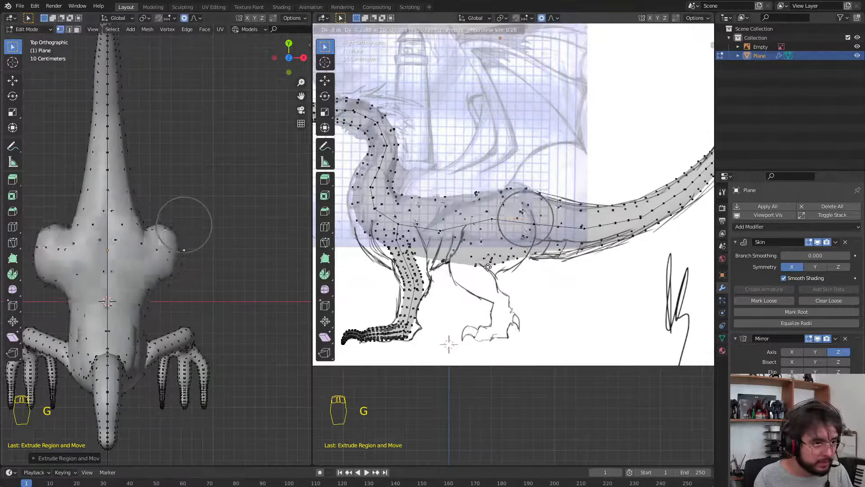
pyautogui.scroll(2, 484, 268)
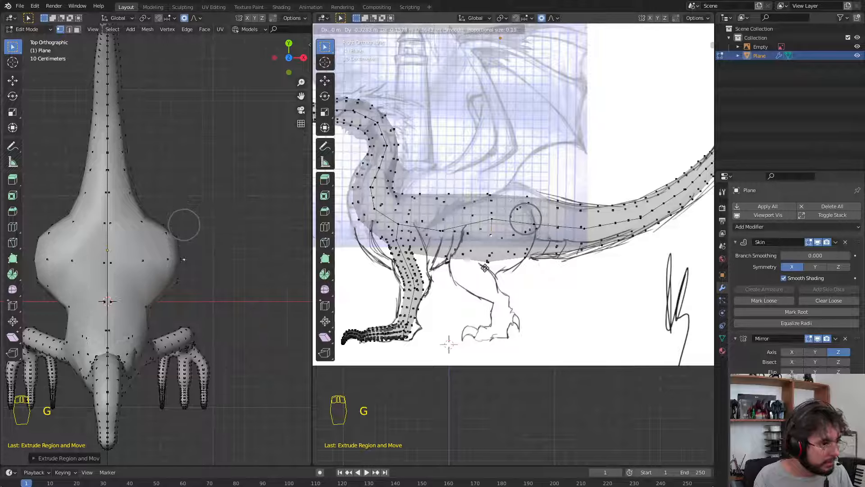
pyautogui.click(484, 268)
# Extrude the hind leg in side view from the hip down to the knee and back to the sketched hock
pyautogui.click(617, 375)
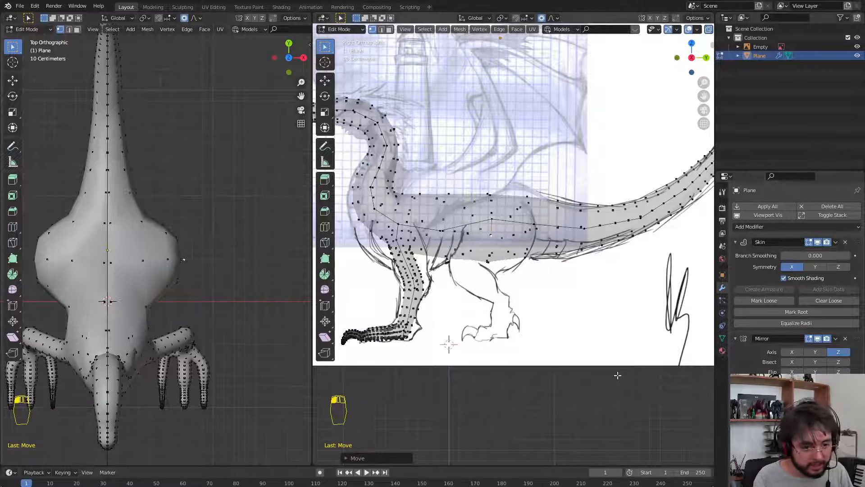
pyautogui.press('e')
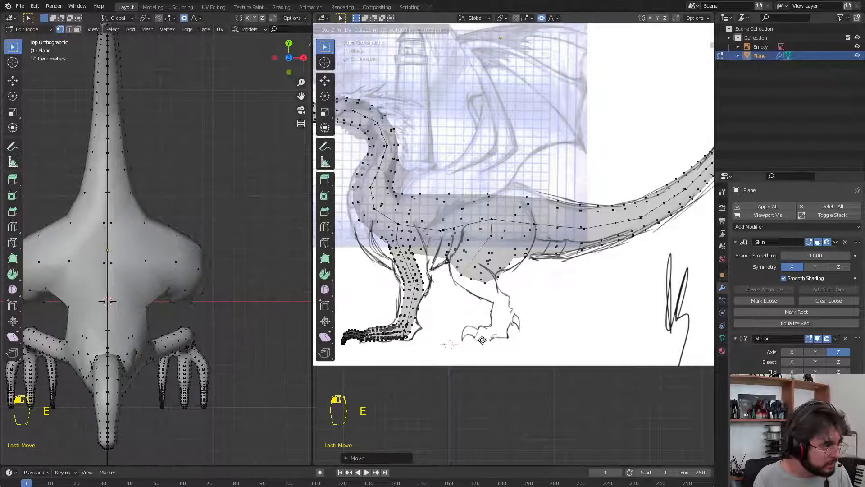
pyautogui.press('e')
pyautogui.click(528, 359)
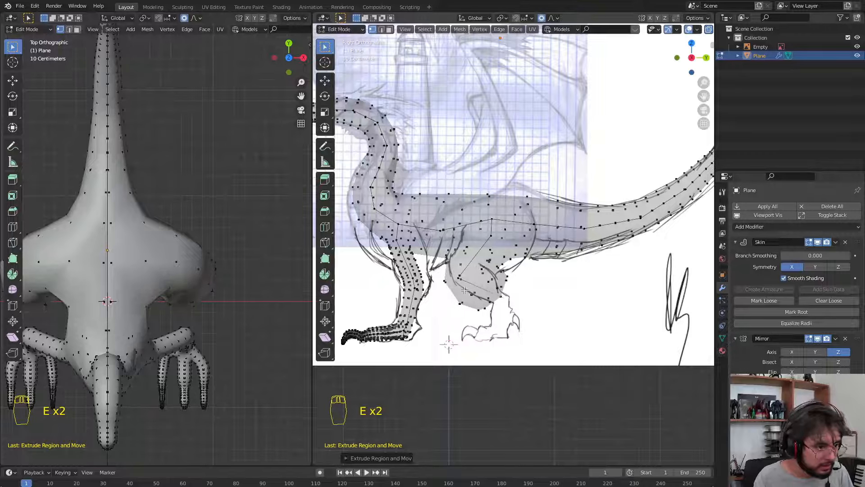
# Reduce the skin radius at the hind leg's knee and hock to match the sketched outline
pyautogui.hotkey('ctrl', 'a')
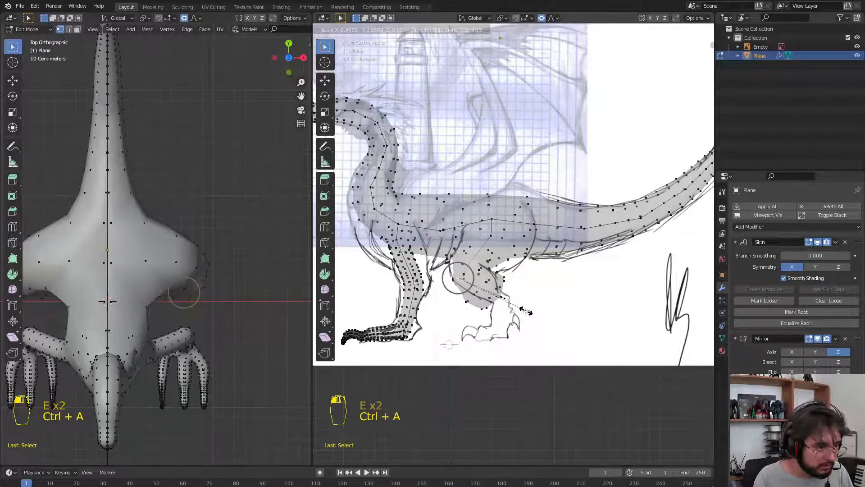
pyautogui.rightClick(523, 310)
pyautogui.hotkey('ctrl', 'a')
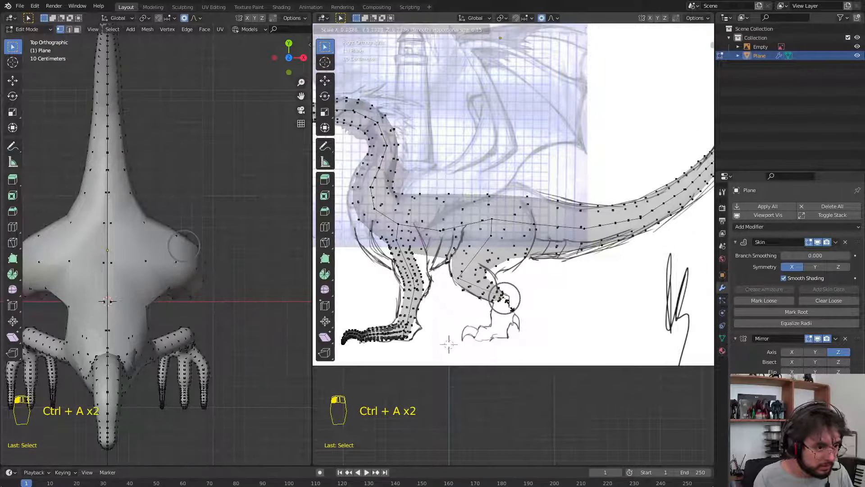
pyautogui.click(513, 319)
# Extrude the lower hind leg from the hock down to the sketched foot in several segments
pyautogui.press('e')
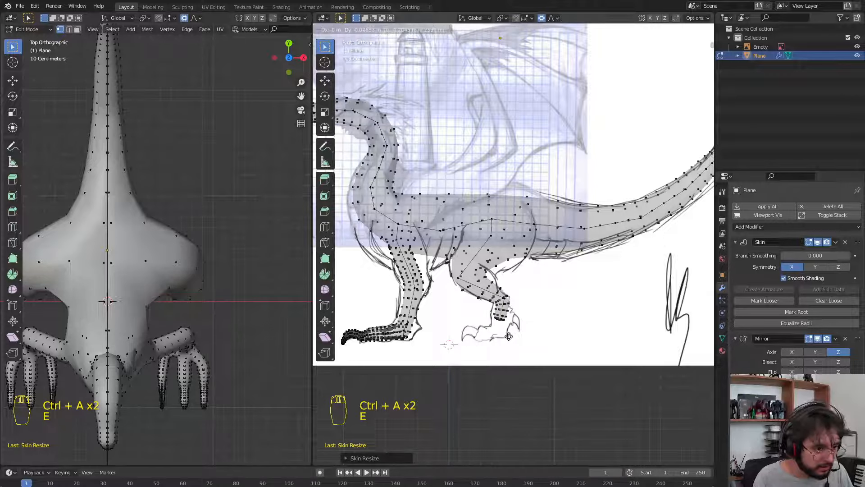
pyautogui.click(509, 336)
pyautogui.press('e')
pyautogui.click(506, 349)
pyautogui.scroll(5, 500, 315)
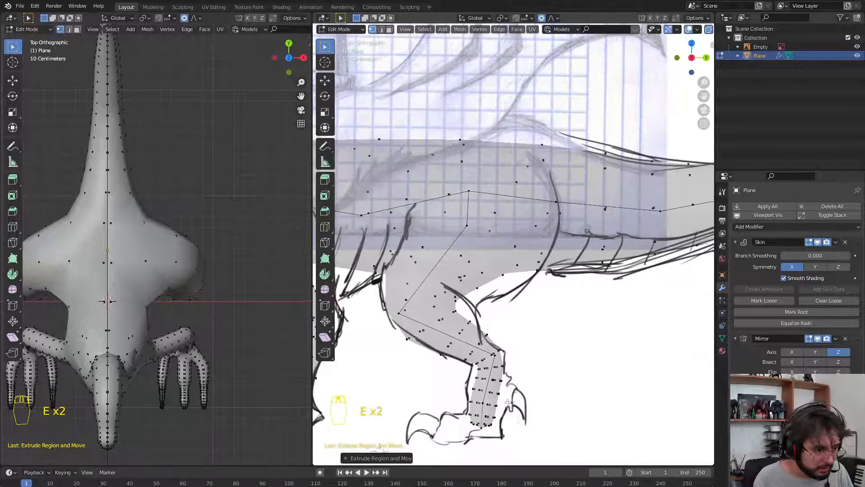
pyautogui.press('e')
pyautogui.click(501, 284)
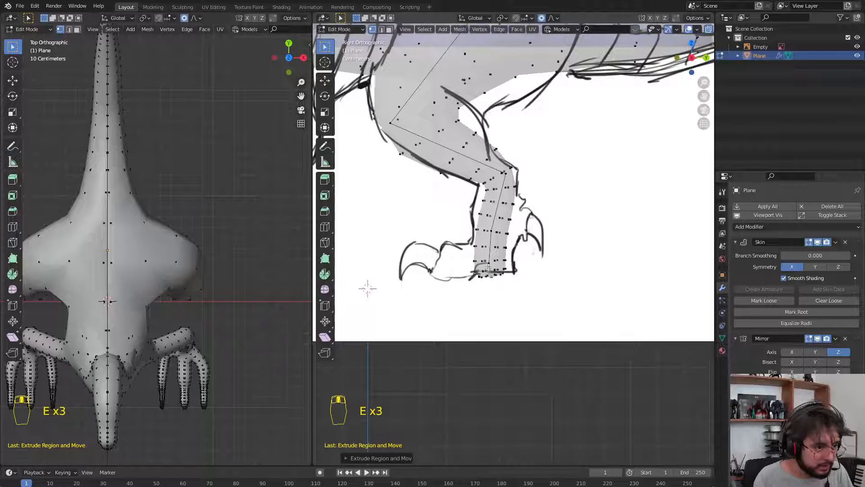
# Move the bottom vertex of the hind leg to the sketched ankle and extrude the foot forward to the base of the sketched claw
pyautogui.click(488, 266)
pyautogui.press('g')
pyautogui.click(484, 269)
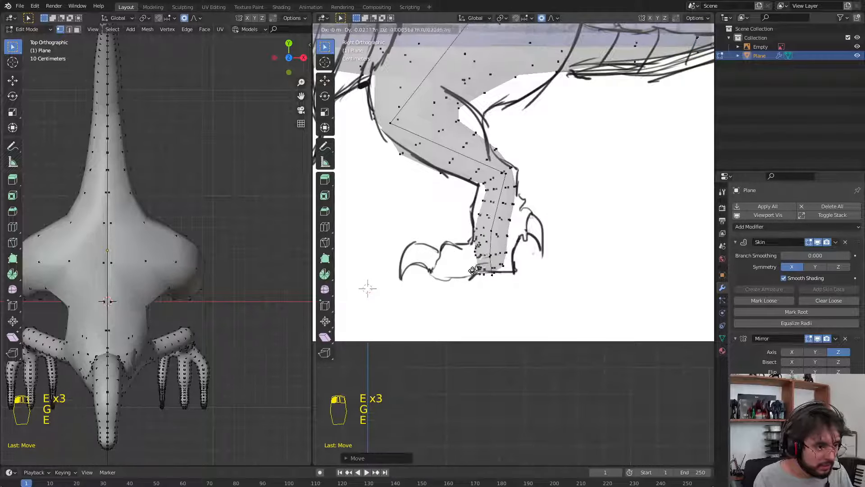
pyautogui.press('e')
pyautogui.click(439, 271)
pyautogui.press('e')
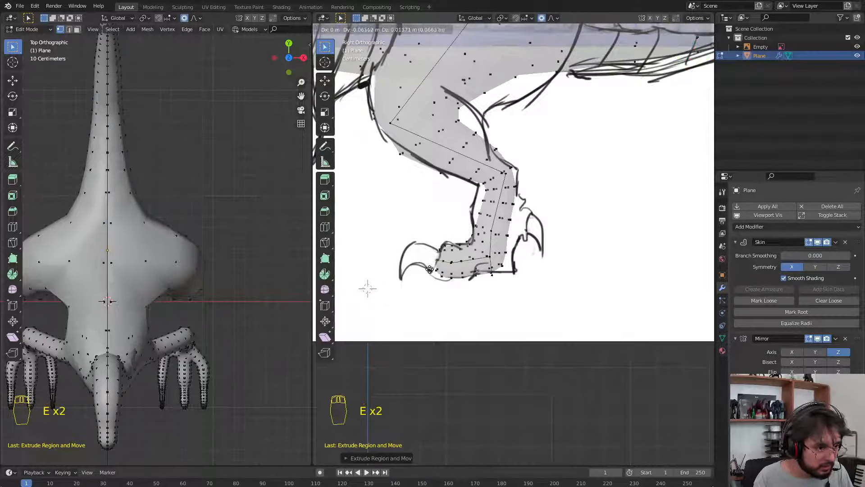
pyautogui.click(427, 266)
# Extrude the toe's end over and down along the sketched curved claw and shrink the skin radius at its tip to a point
pyautogui.press('e')
pyautogui.click(414, 257)
pyautogui.press('e')
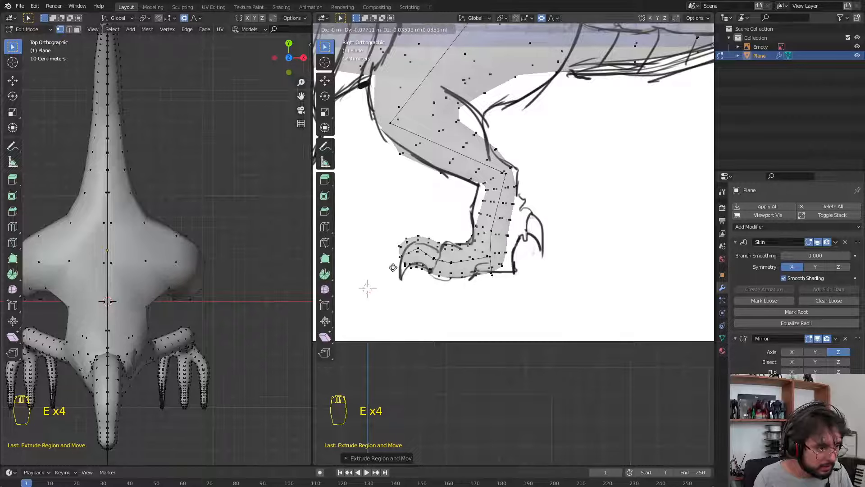
pyautogui.click(392, 270)
pyautogui.press('e')
pyautogui.click(395, 290)
pyautogui.hotkey('ctrl', 'a')
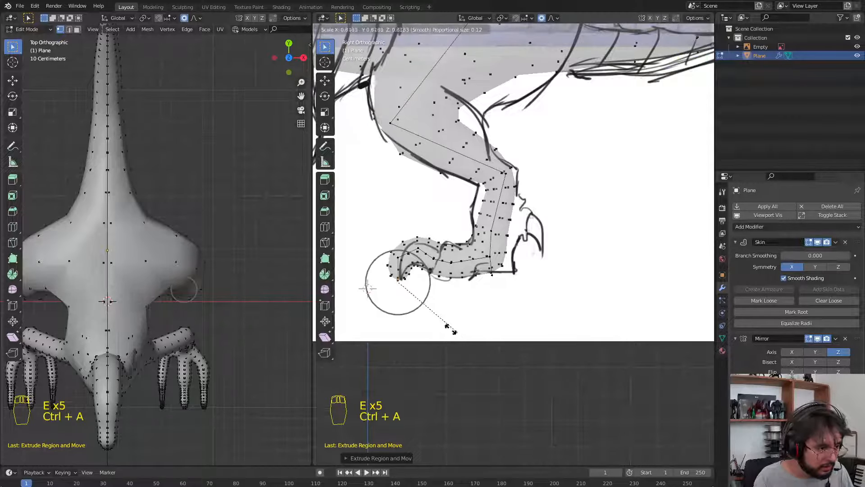
pyautogui.click(400, 296)
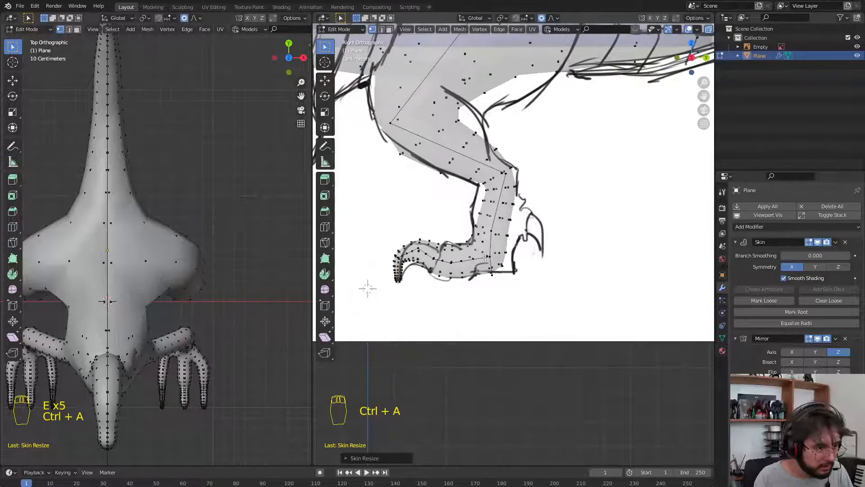
# Extrude the hind ankle vertex outward in top view to start a side toe and reduce the skin radius at its end
pyautogui.moveTo(181, 320); pyautogui.dragTo(196, 360, button='middle')
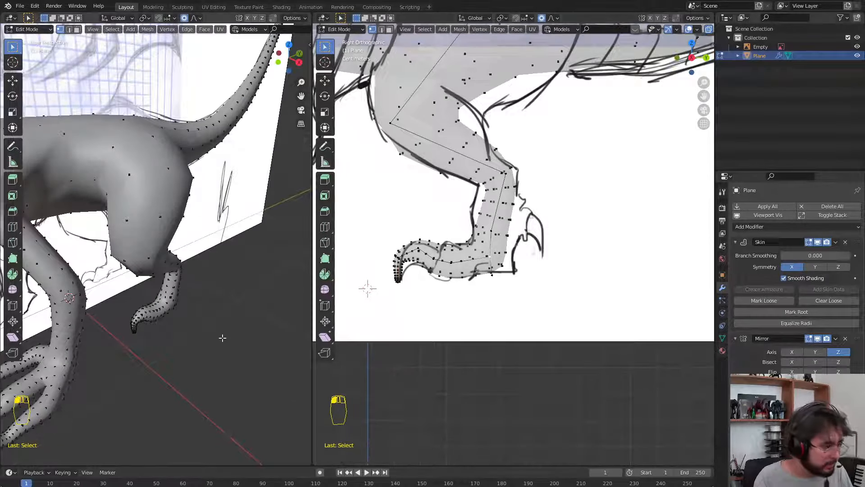
pyautogui.press('KP_7')
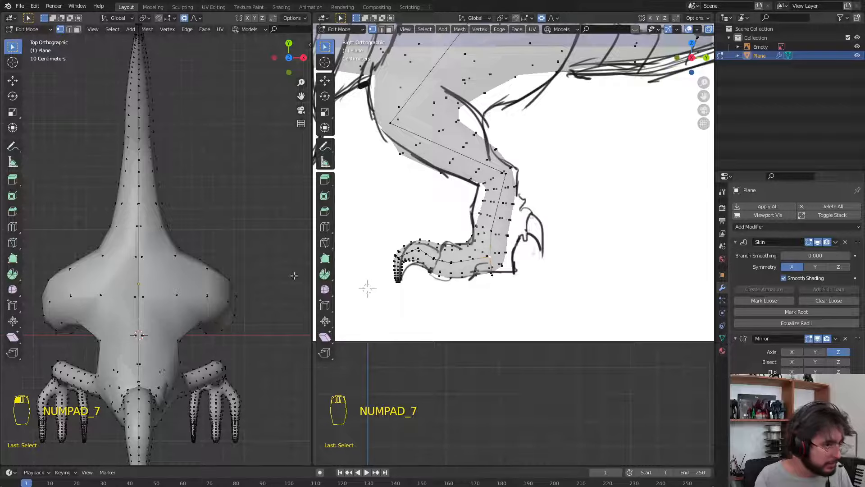
pyautogui.hotkey('alt', 'z')
pyautogui.scroll(8, 164, 276)
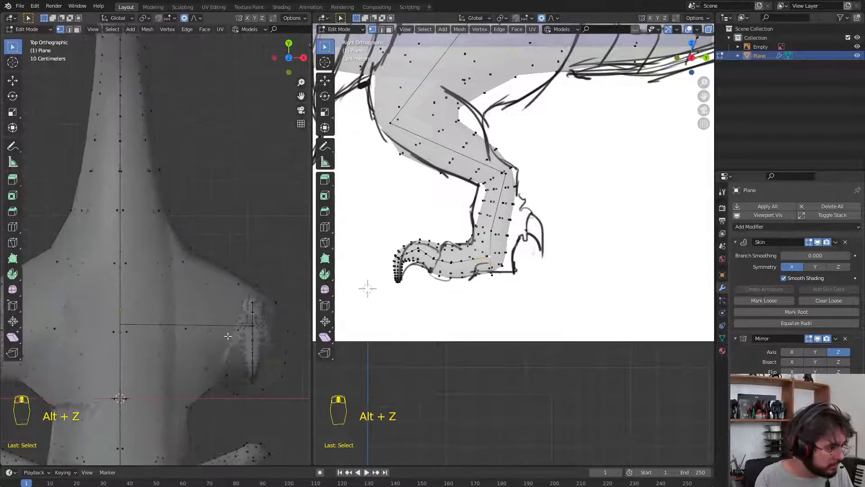
pyautogui.press('e')
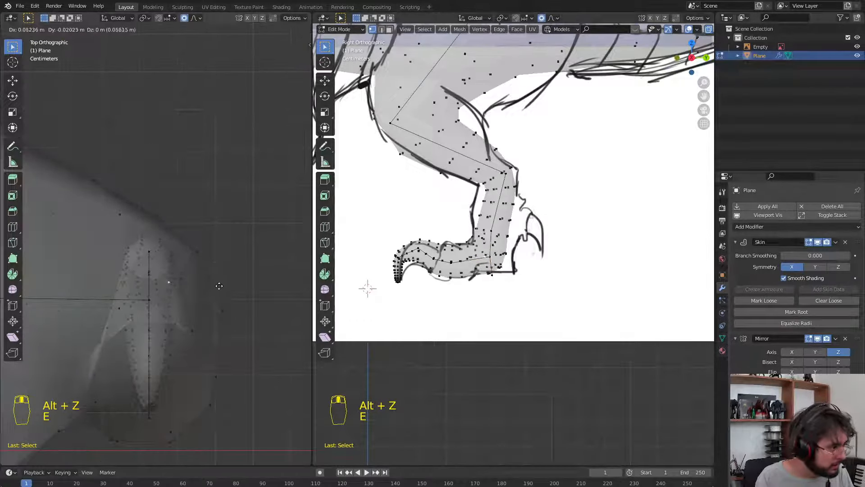
pyautogui.click(244, 291)
pyautogui.hotkey('ctrl', 'a')
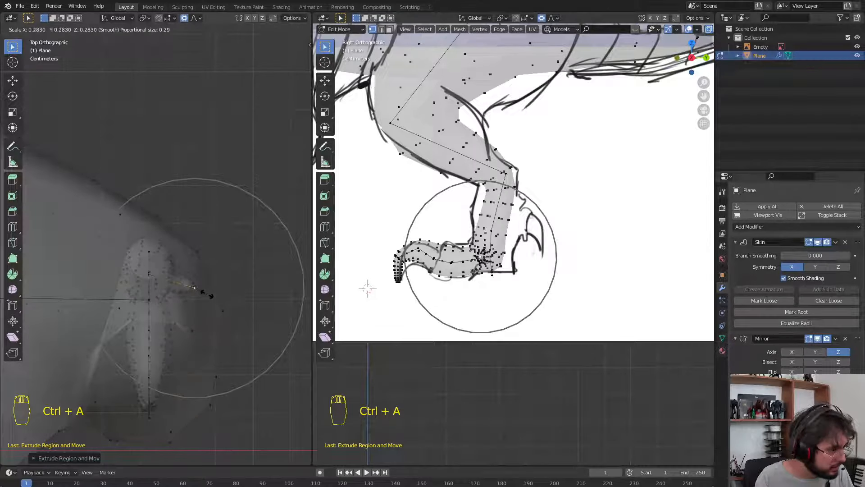
pyautogui.click(219, 297)
# Adjust the height of the side toe's first vertex in side view, using a smaller proportional editing radius
pyautogui.hotkey('alt', 'z')
pyautogui.hotkey('alt', 'x')
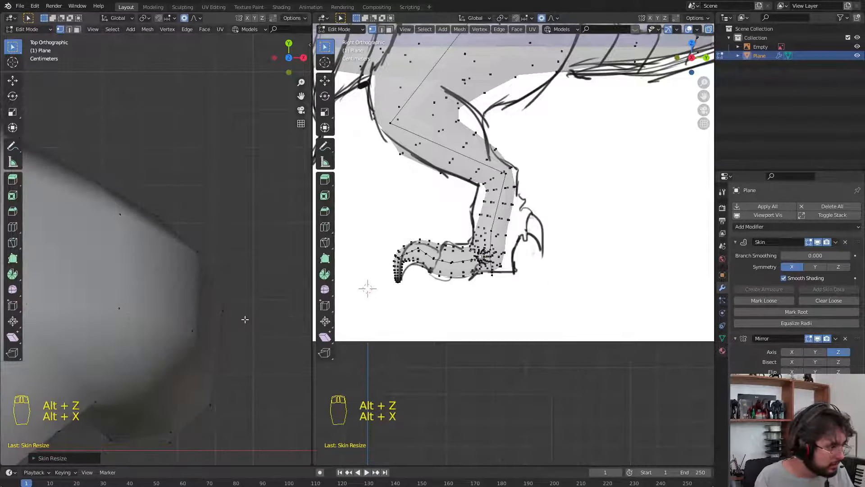
pyautogui.moveTo(245, 320); pyautogui.dragTo(164, 275, button='middle')
pyautogui.press('g')
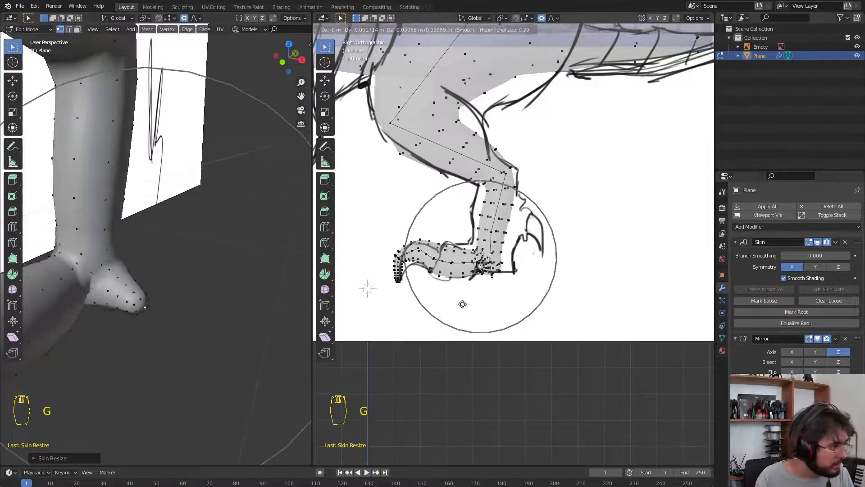
pyautogui.scroll(7, 461, 296)
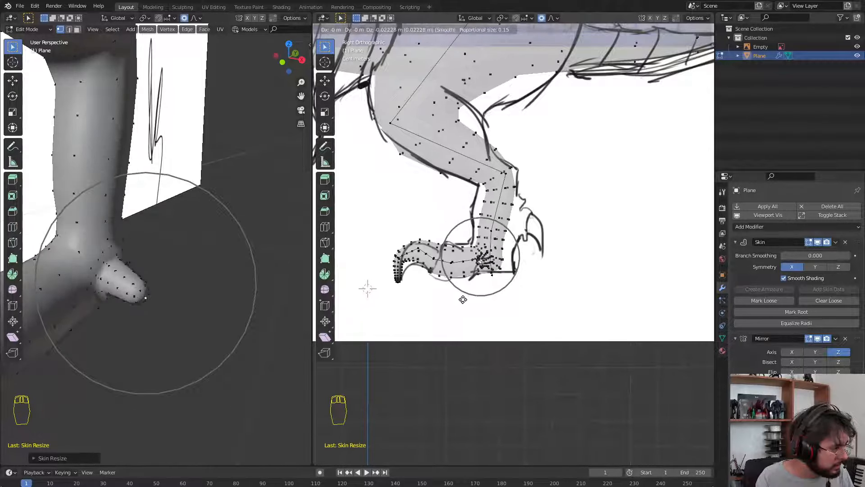
pyautogui.click(462, 300)
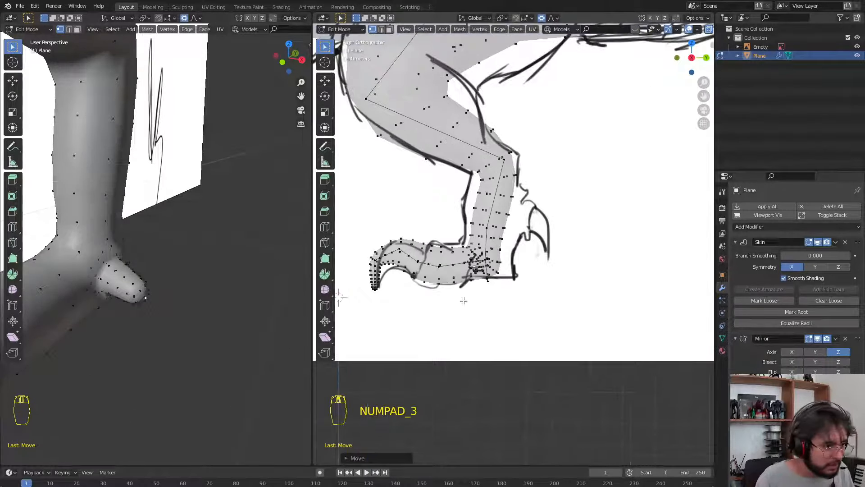
# Extrude the side toe forward in side view in several segments, following the first toe and curling down into the claw
pyautogui.press('e')
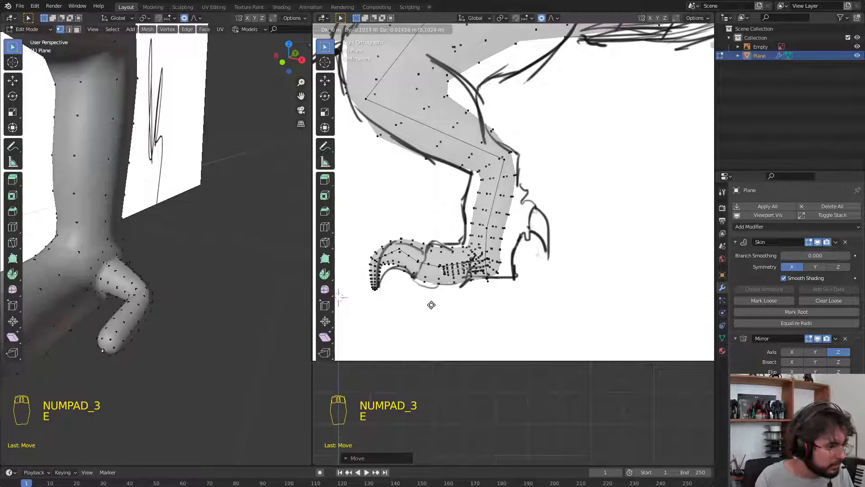
pyautogui.click(424, 300)
pyautogui.press('e')
pyautogui.click(408, 294)
pyautogui.press('e')
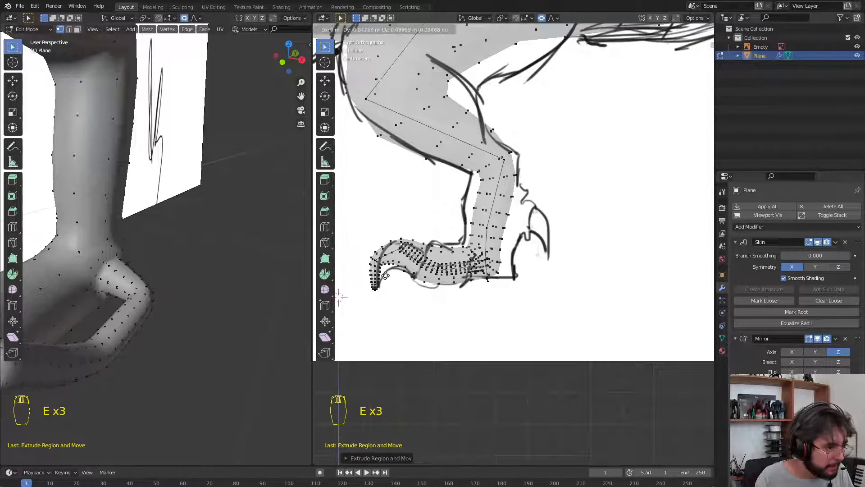
pyautogui.click(378, 279)
pyautogui.press('e')
pyautogui.click(360, 298)
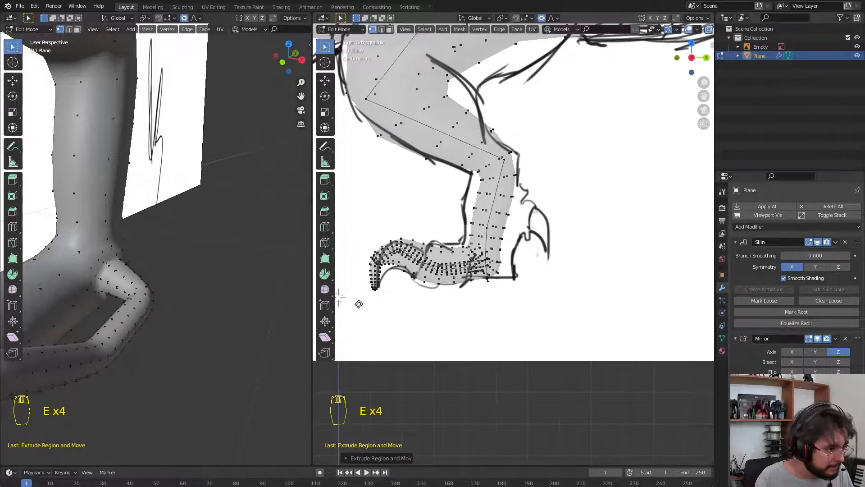
pyautogui.press('e')
pyautogui.click(360, 331)
# Shrink the skin radius at the side toe's last vertex to taper the claw to a point
pyautogui.scroll(-2, 158, 406)
pyautogui.keyDown('shift'); pyautogui.moveTo(156, 414); pyautogui.dragTo(198, 383, button='middle'); pyautogui.keyUp('shift')
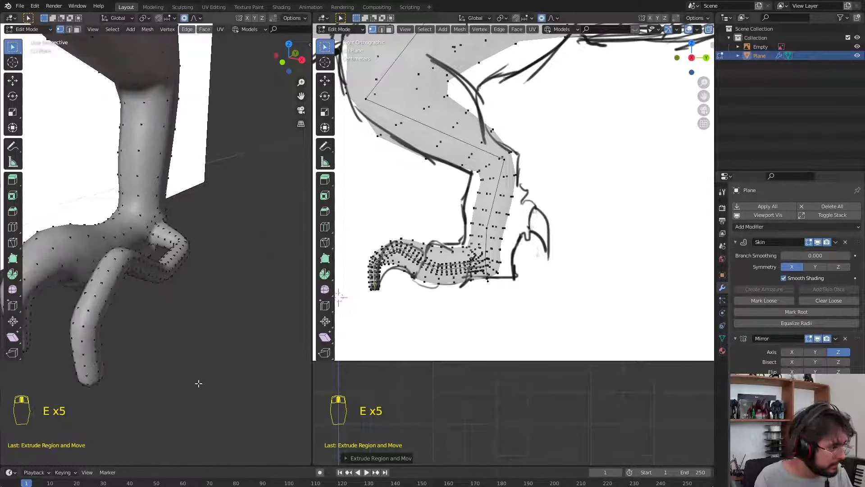
pyautogui.press('s')
pyautogui.rightClick(176, 398)
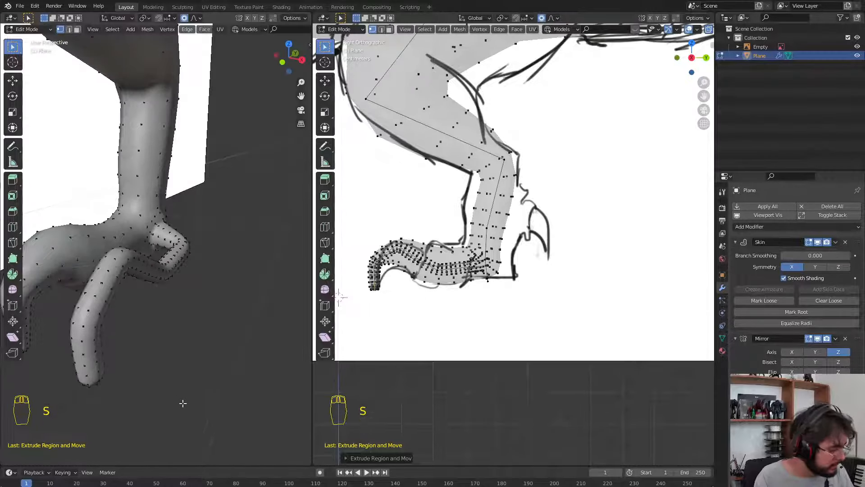
pyautogui.hotkey('ctrl', 'a')
pyautogui.click(100, 382)
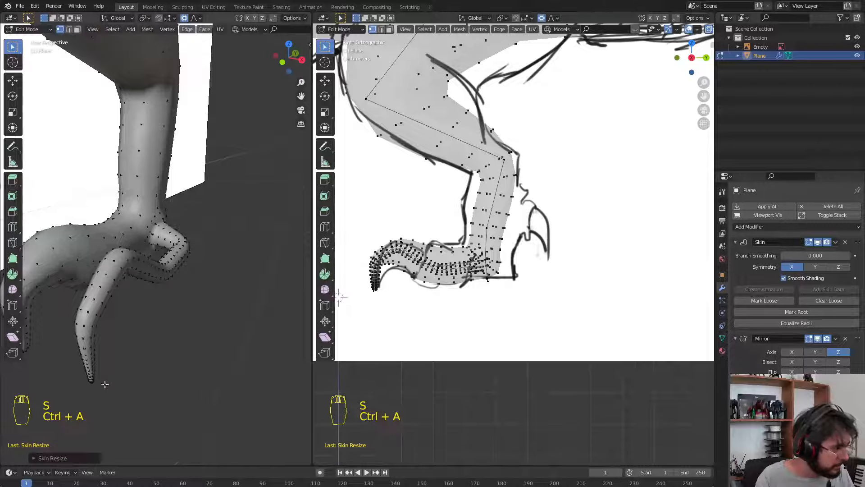
# Enlarge the skin radius at the side toe's knuckle, just behind the claw
pyautogui.click(393, 250)
pyautogui.moveTo(394, 250); pyautogui.dragTo(416, 345, button='middle')
pyautogui.hotkey('alt', 'z')
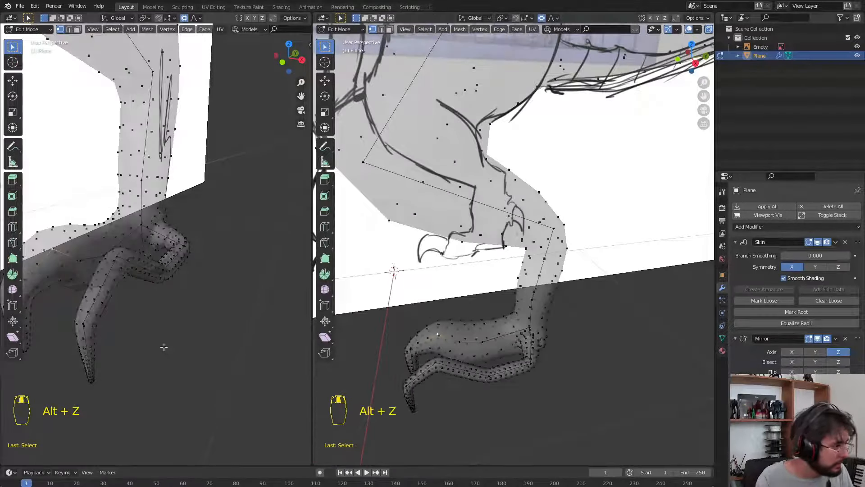
pyautogui.press('KP_3')
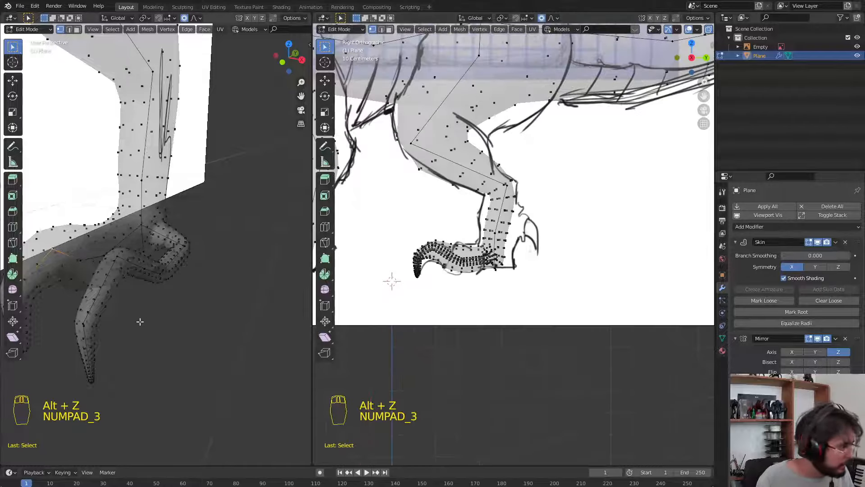
pyautogui.scroll(3, 467, 305)
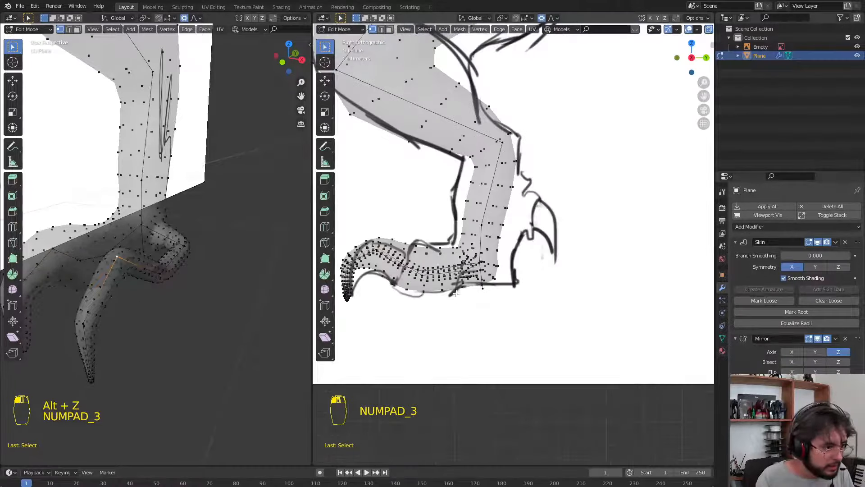
pyautogui.hotkey('ctrl', 'a')
pyautogui.click(536, 356)
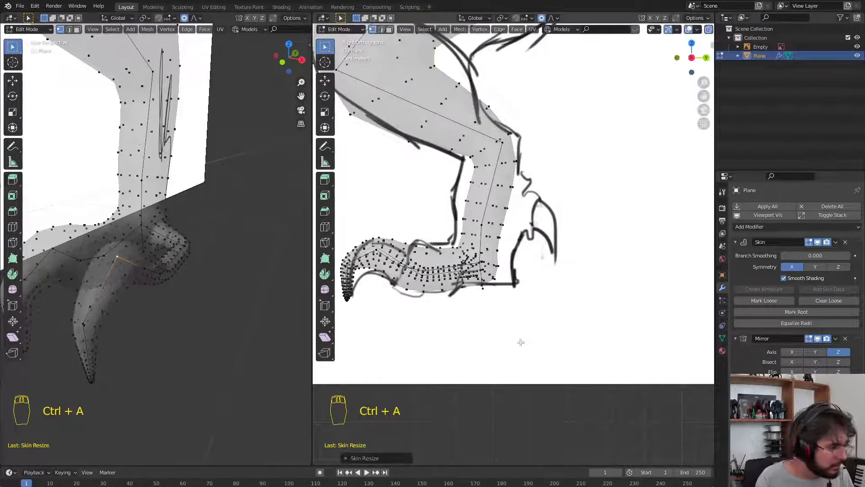
# Enlarge the skin radius along the middle of the side toe so it matches the thickness of the first toe
pyautogui.moveTo(154, 272); pyautogui.dragTo(207, 305, button='middle')
pyautogui.click(105, 277)
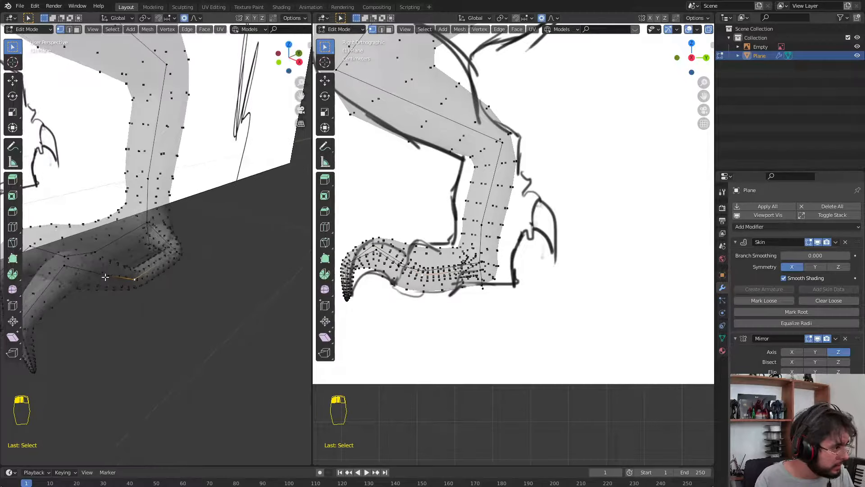
pyautogui.hotkey('ctrl', 's')
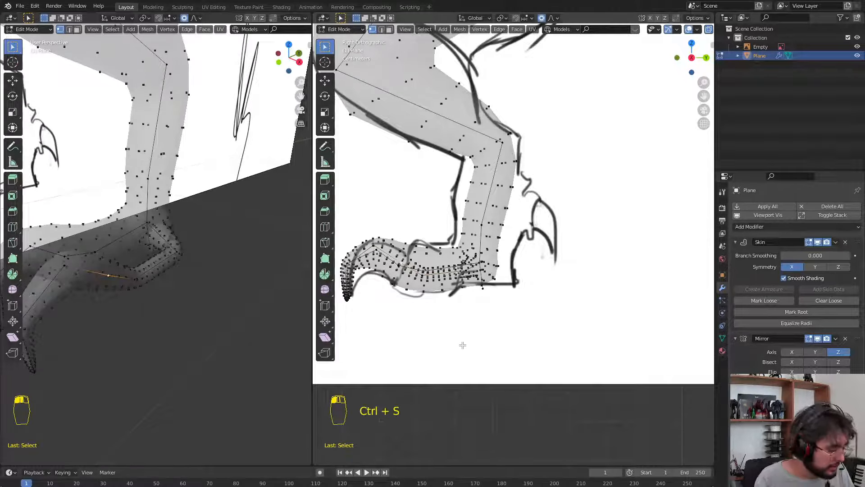
pyautogui.hotkey('ctrl', 'a')
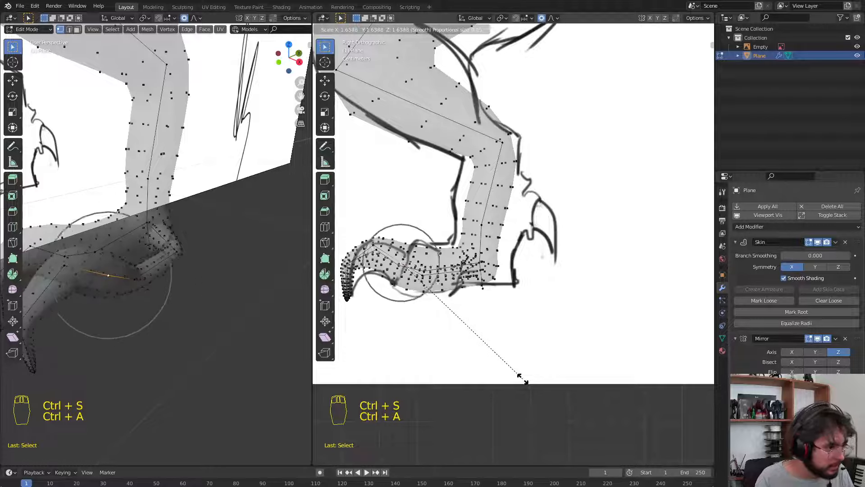
pyautogui.click(522, 380)
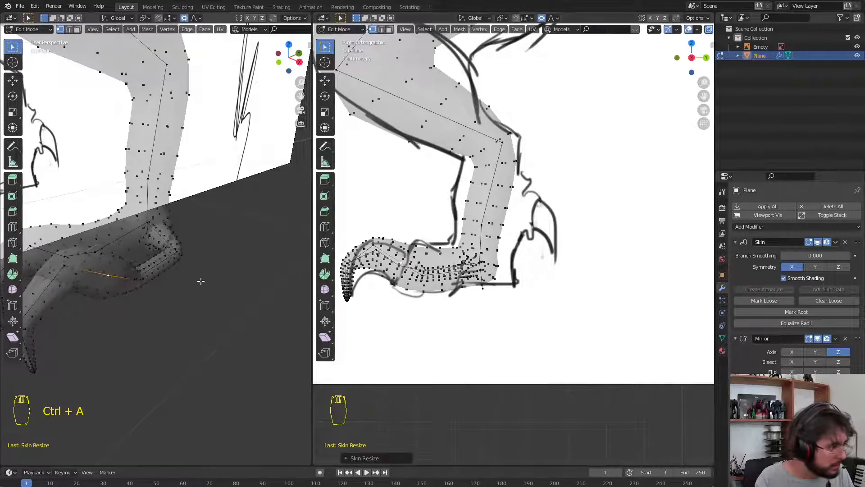
pyautogui.click(134, 279)
pyautogui.hotkey('ctrl', 'a')
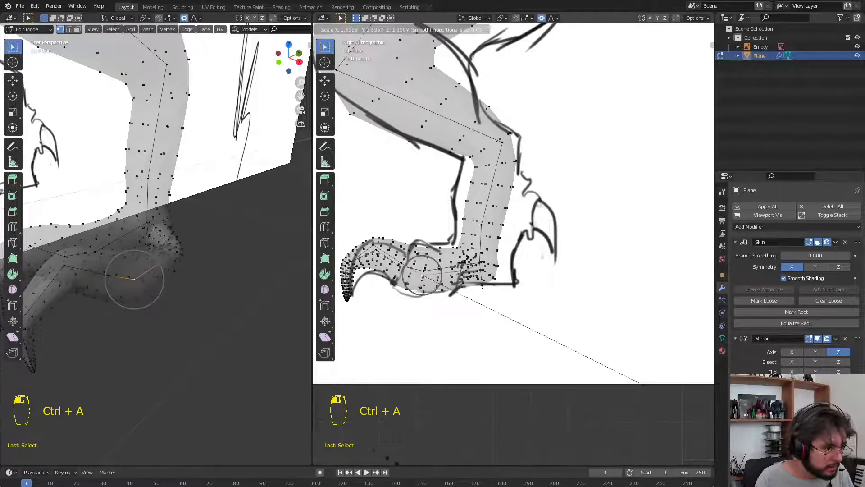
pyautogui.click(422, 42)
pyautogui.scroll(-2, 193, 217)
# Enlarge the skin radius at the side toe's base and move that vertex to blend the toe into the hind ankle
pyautogui.hotkey('alt', 'z')
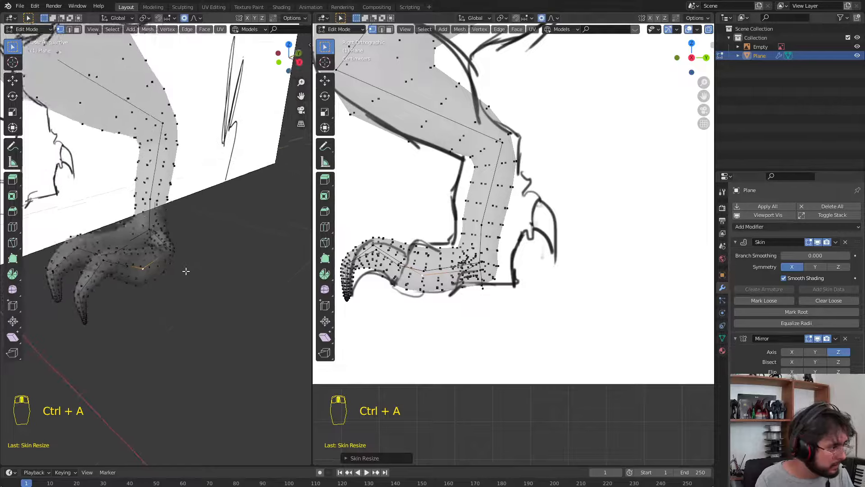
pyautogui.moveTo(186, 270); pyautogui.dragTo(160, 247, button='middle')
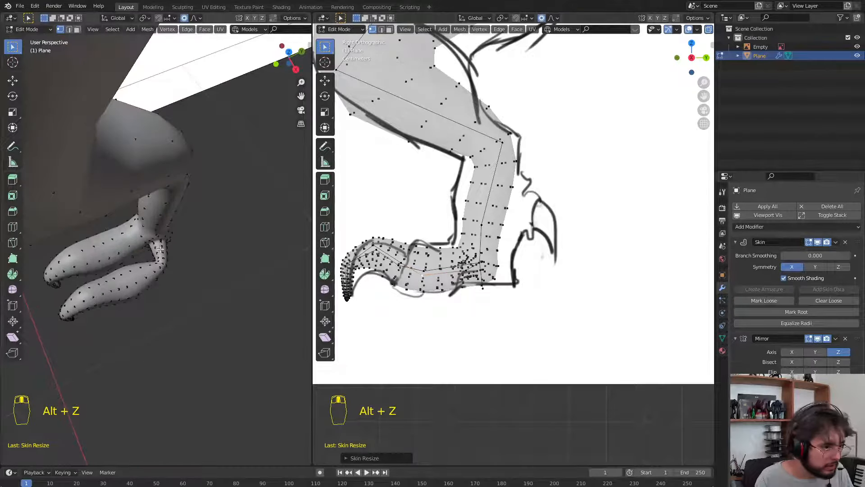
pyautogui.hotkey('alt', 'z')
pyautogui.hotkey('alt', 'z')
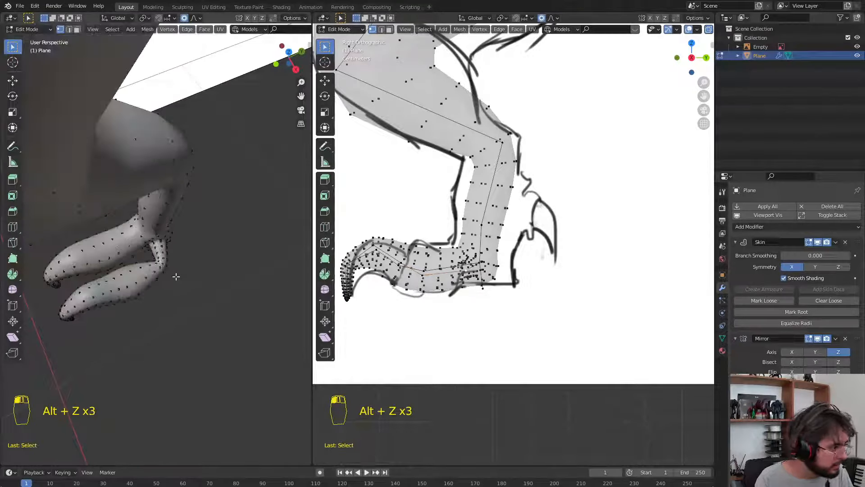
pyautogui.hotkey('ctrl', 'a')
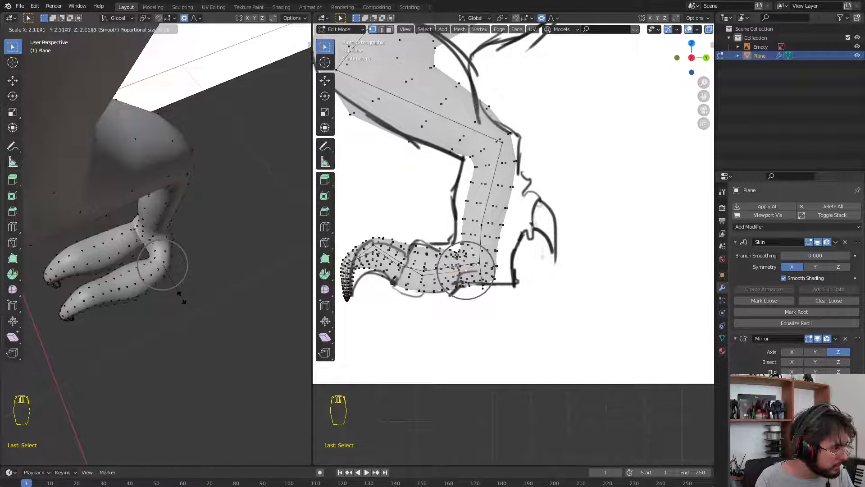
pyautogui.click(184, 302)
pyautogui.press('g')
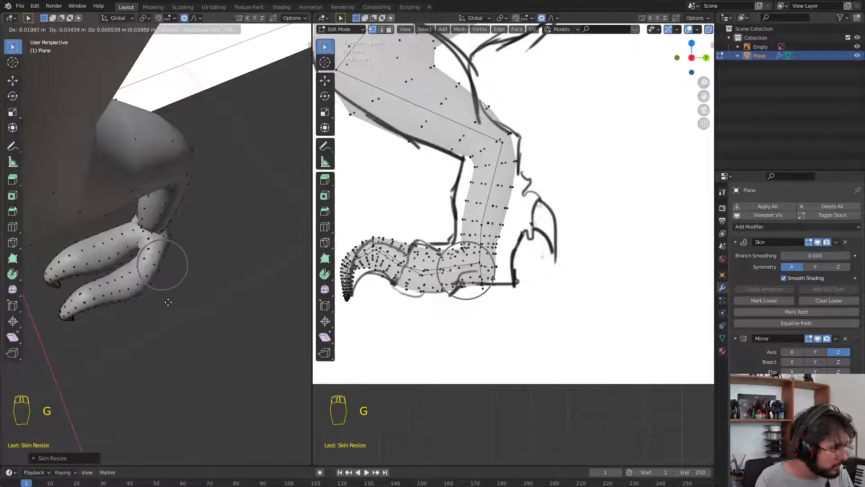
pyautogui.click(165, 299)
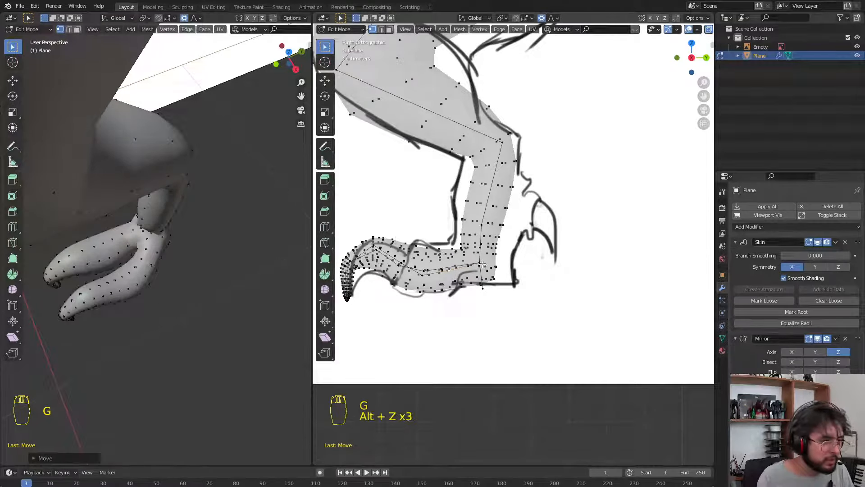
# Move the side toe's base vertex with proportional editing to reshape where it joins the hind ankle
pyautogui.hotkey('alt', 'z')
pyautogui.moveTo(484, 263)
pyautogui.mouseDown(button='middle')
pyautogui.moveTo(488, 286)
pyautogui.moveTo(473, 293)
pyautogui.moveTo(472, 255)
pyautogui.mouseUp(button='middle')
pyautogui.press('g')
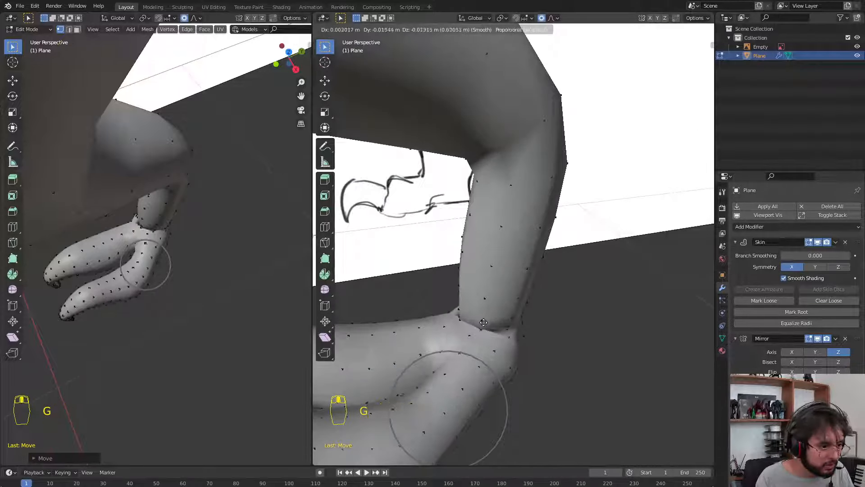
pyautogui.scroll(-3, 478, 342)
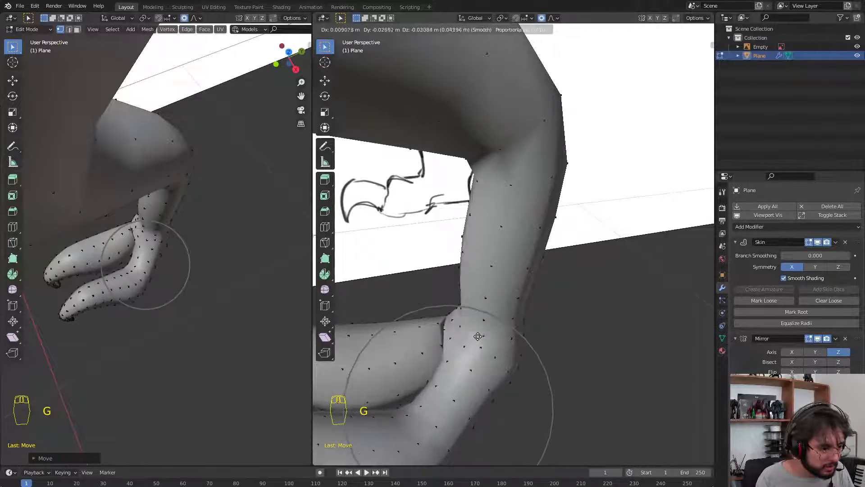
pyautogui.click(391, 335)
pyautogui.moveTo(392, 335); pyautogui.dragTo(518, 331, button='middle')
pyautogui.hotkey('alt', 'z')
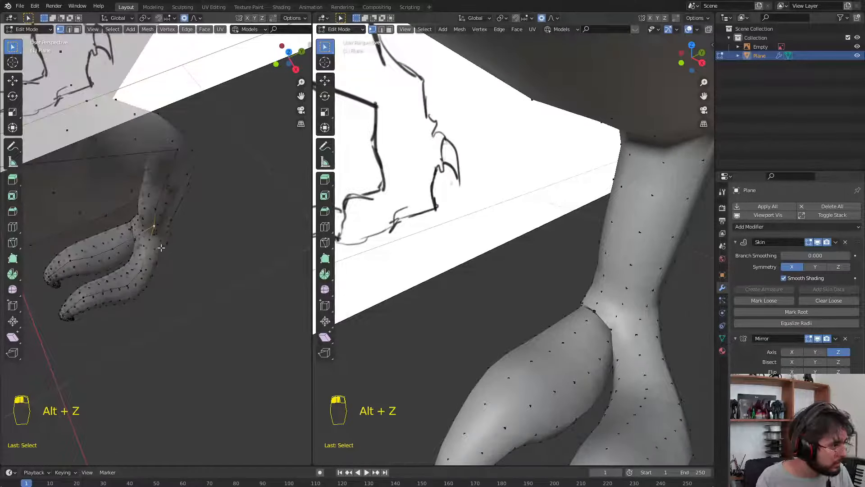
pyautogui.hotkey('alt', 'z')
pyautogui.hotkey('alt', 'z')
pyautogui.press('g')
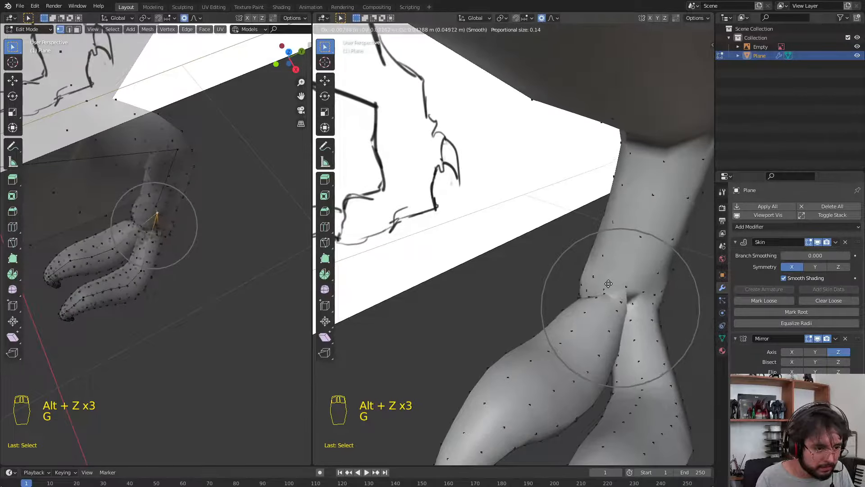
pyautogui.click(631, 308)
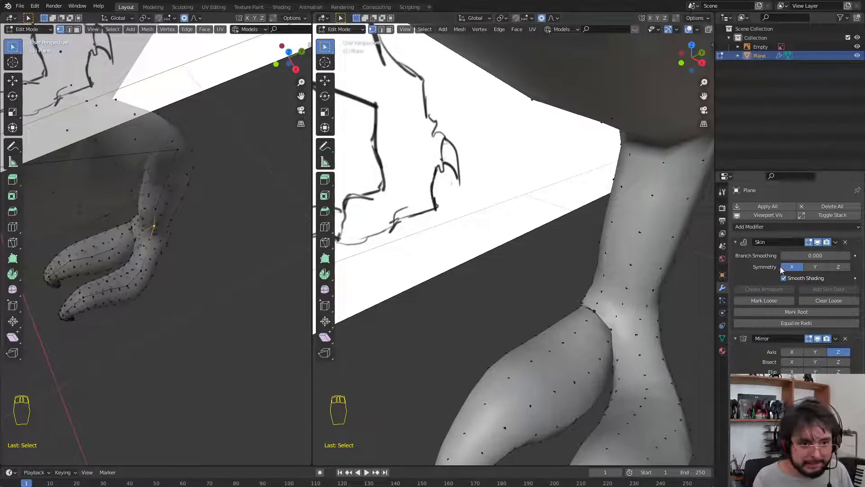
# Set the Skin modifier's Branch Smoothing to 1.000
pyautogui.moveTo(783, 255); pyautogui.dragTo(850, 256)
pyautogui.moveTo(628, 356); pyautogui.dragTo(658, 359, button='middle')
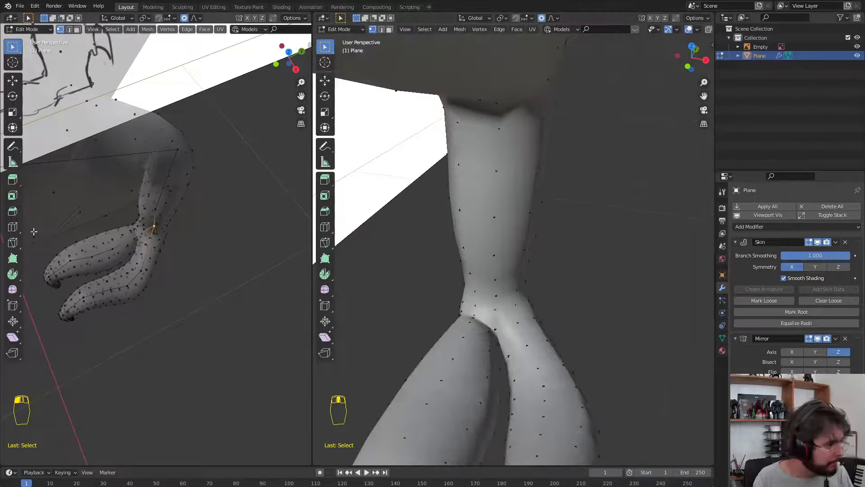
# Add a loop cut on the edge at the first toe's base and move the new vertex to smooth the ankle join
pyautogui.click(133, 243)
pyautogui.press('Escape')
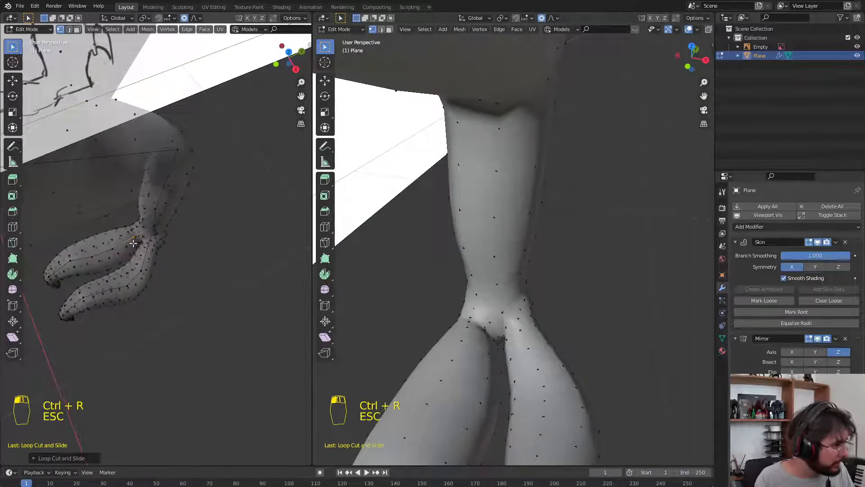
pyautogui.press('g')
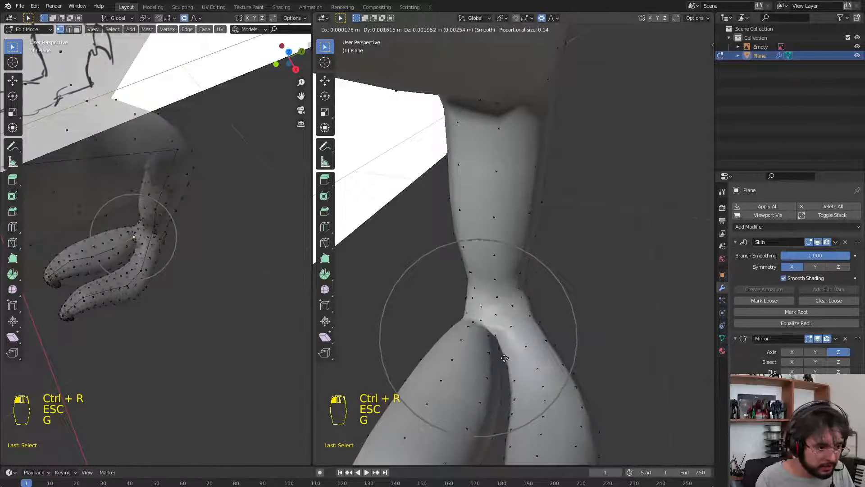
pyautogui.scroll(10, 499, 356)
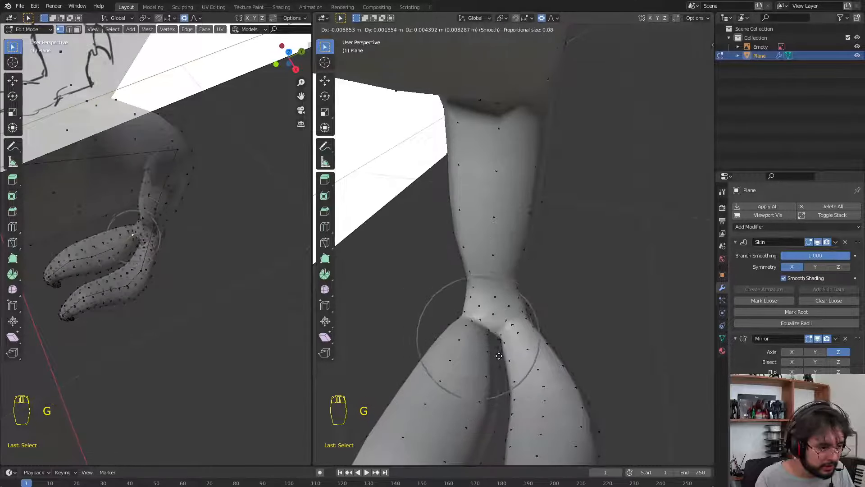
pyautogui.click(500, 355)
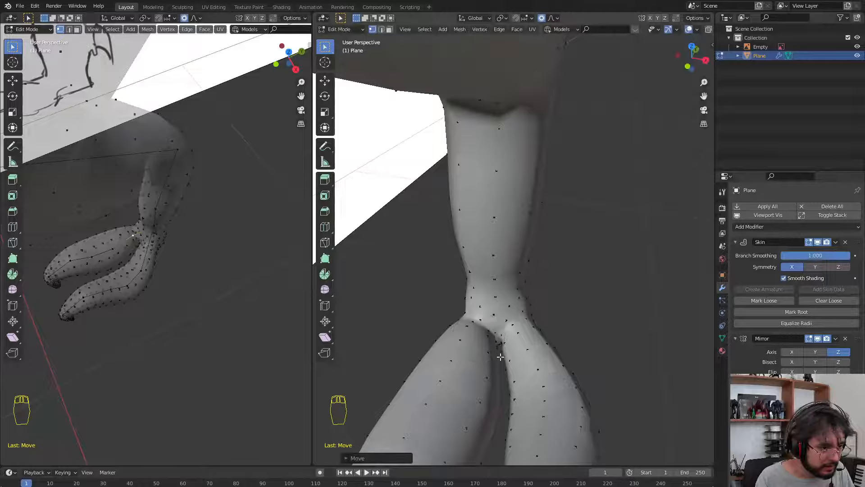
# Extrude the first segment of a third toe on the inner side of the hind ankle and enlarge its skin radius
pyautogui.moveTo(500, 355); pyautogui.dragTo(541, 356, button='middle')
pyautogui.press('KP_Decimal')
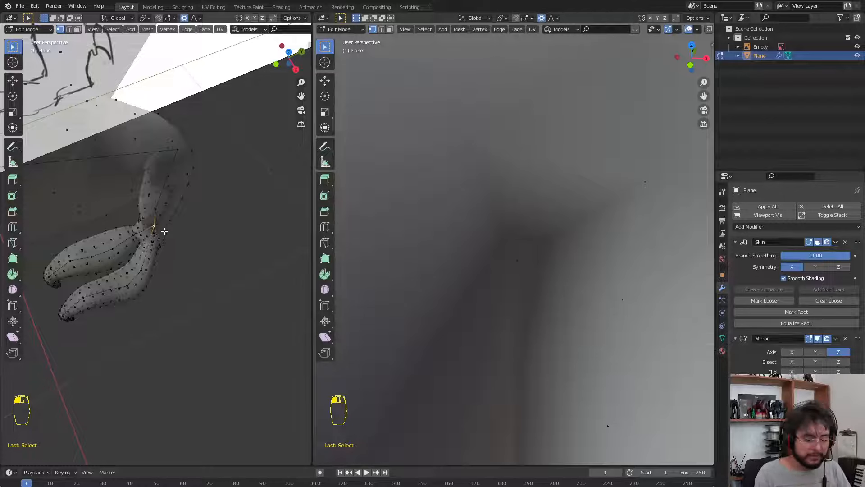
pyautogui.press('KP_7')
pyautogui.press('e')
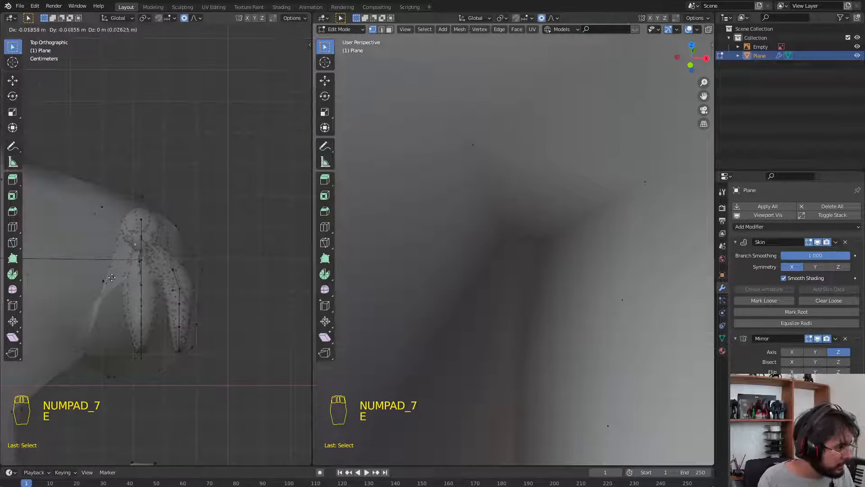
pyautogui.click(94, 295)
pyautogui.hotkey('ctrl', 'a')
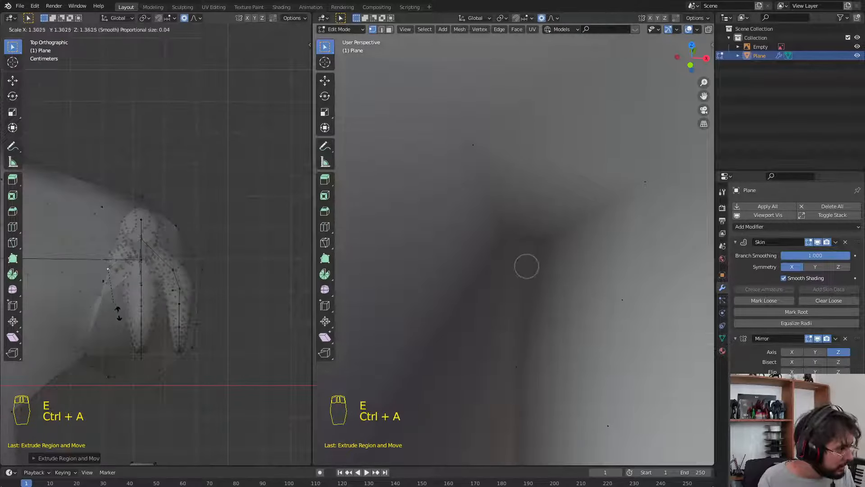
pyautogui.click(112, 306)
# Extrude further segments forward to extend the inner toe to about the length of the other toes
pyautogui.press('e')
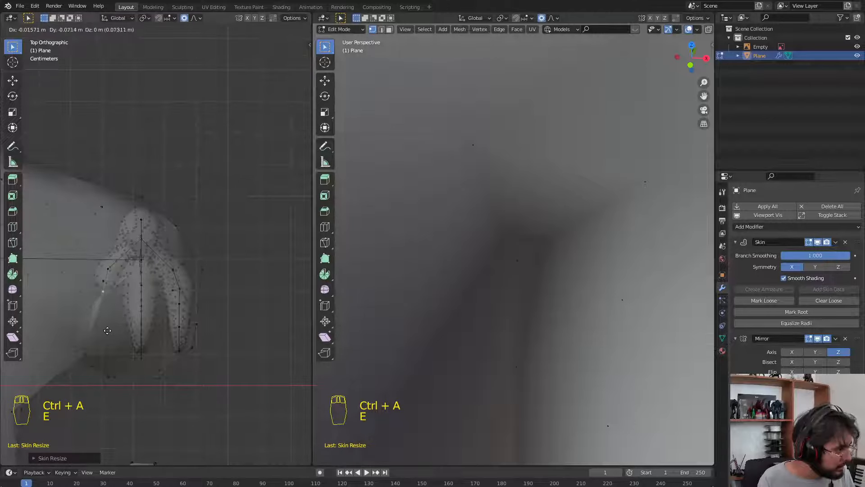
pyautogui.click(109, 347)
pyautogui.press('e')
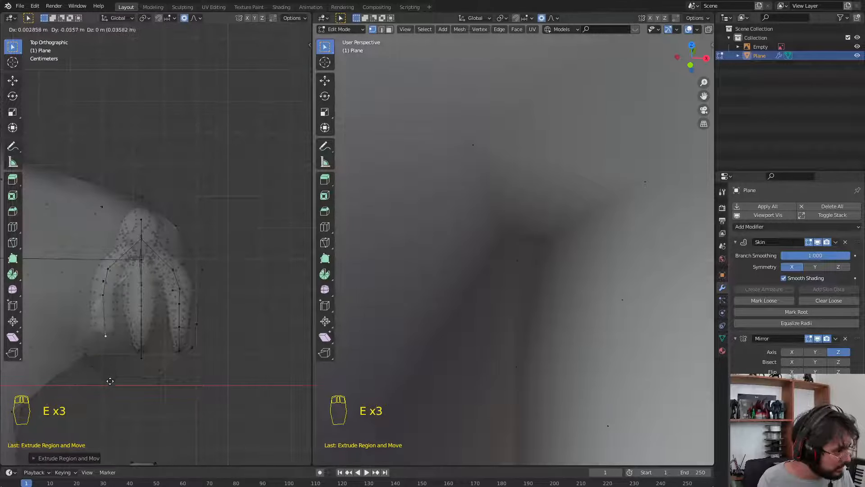
pyautogui.click(109, 384)
pyautogui.press('e')
pyautogui.click(108, 403)
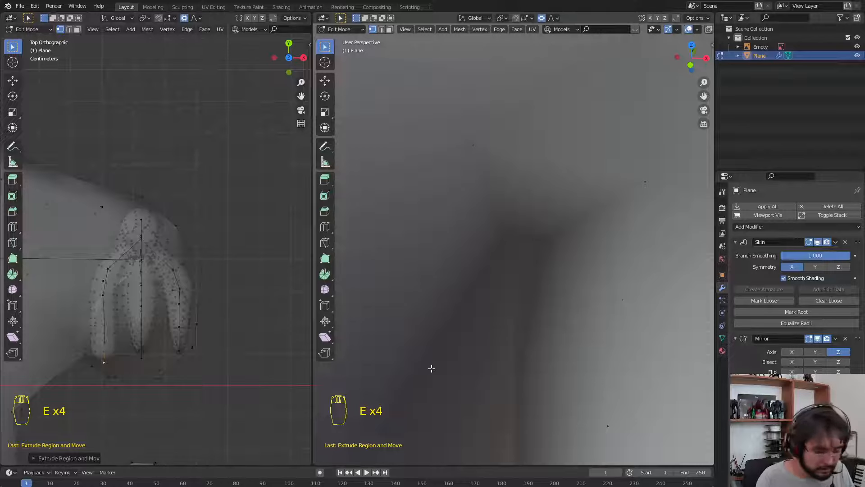
# Reposition the inner toe's two rearmost vertices in side view to follow the curve of the other toes
pyautogui.press('KP_3')
pyautogui.scroll(2, 432, 289)
pyautogui.hotkey('alt', 'z')
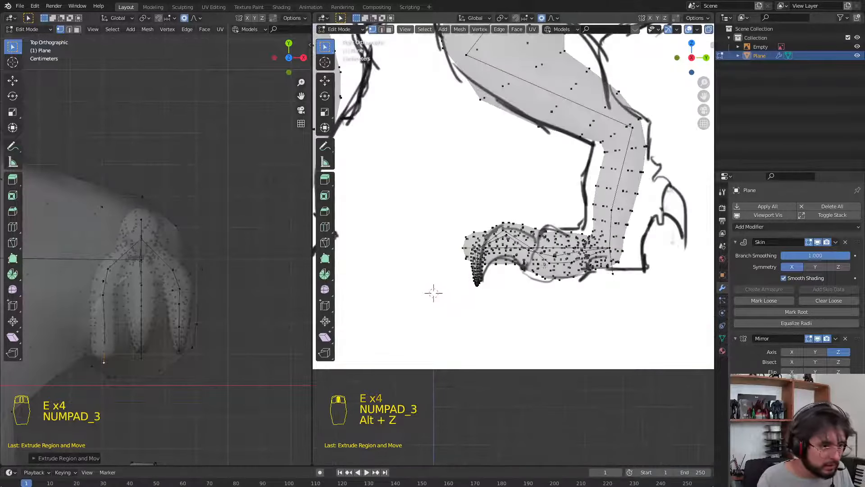
pyautogui.click(233, 305)
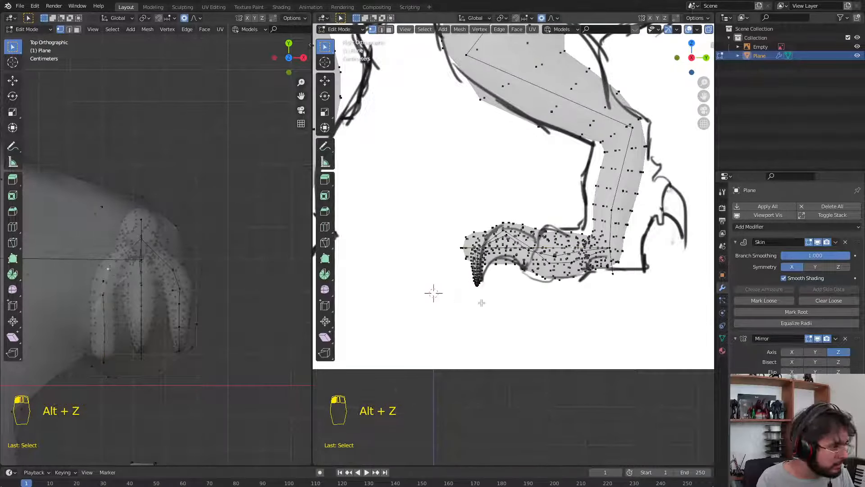
pyautogui.press('g')
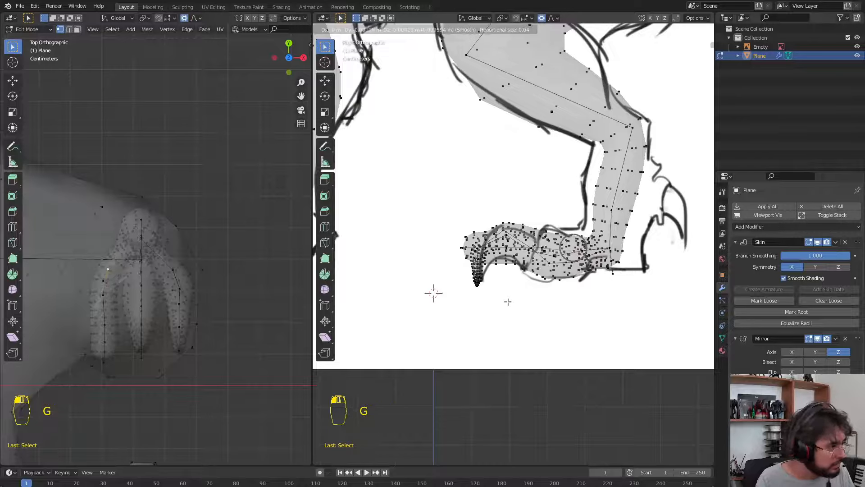
pyautogui.click(507, 301)
pyautogui.press('g')
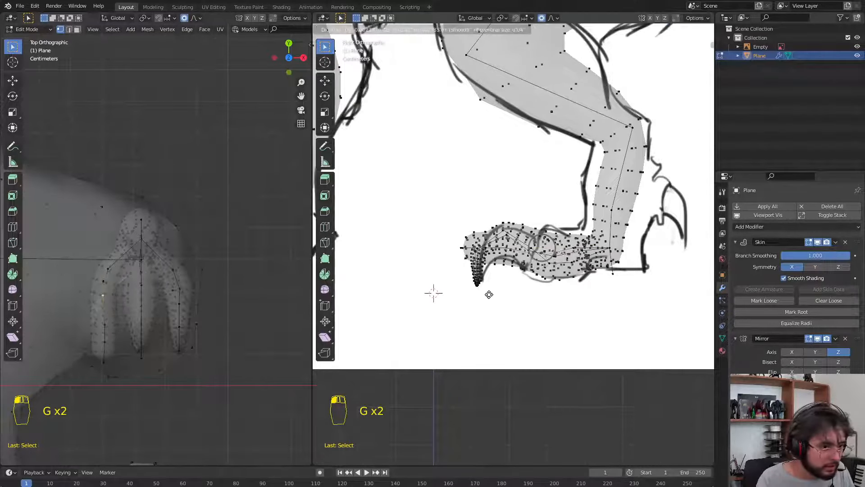
pyautogui.click(497, 296)
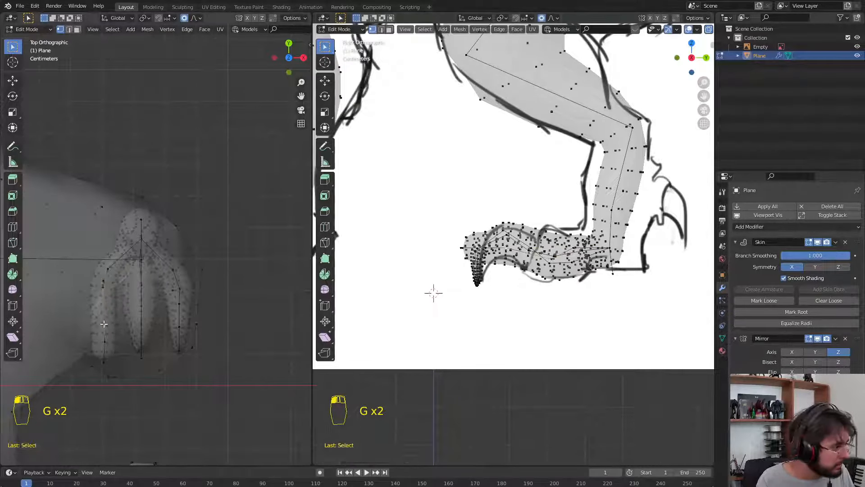
# Move the inner toe's middle and knuckle vertices in side view to follow the sketched toe's arch
pyautogui.press('g')
pyautogui.click(478, 273)
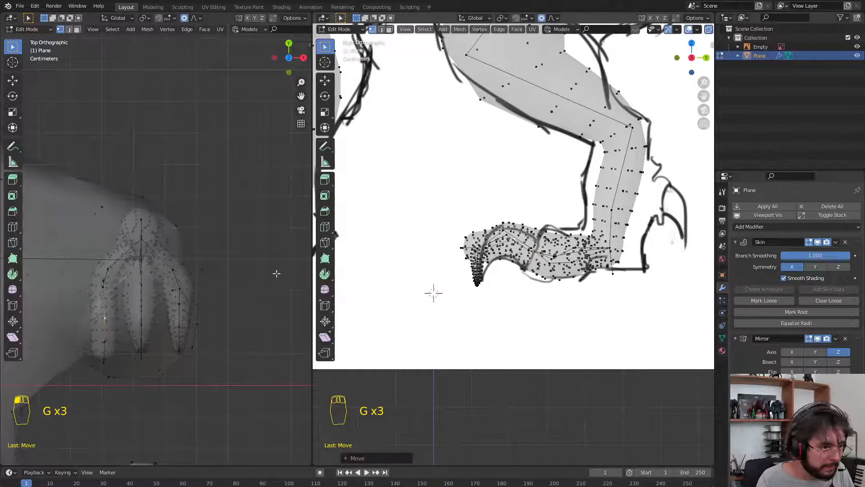
pyautogui.click(105, 341)
pyautogui.press('g')
pyautogui.click(494, 305)
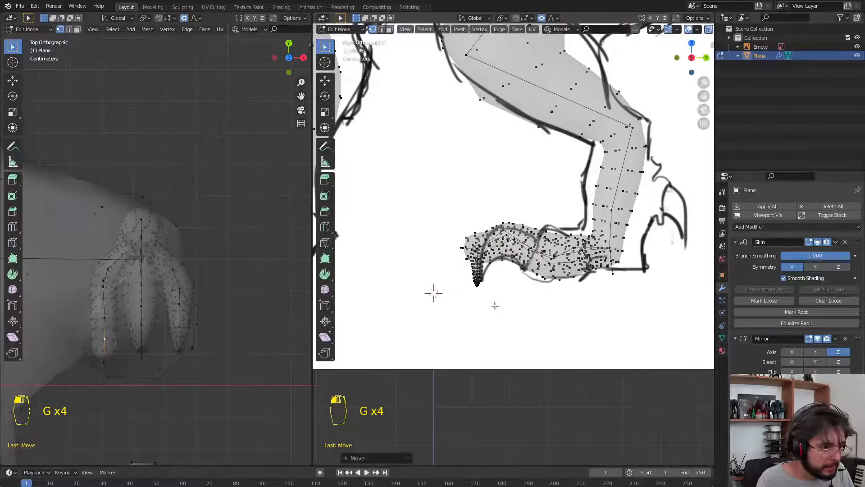
# Move the inner toe's tip vertex down to the claw's end and shrink its skin radius to a point
pyautogui.press('g')
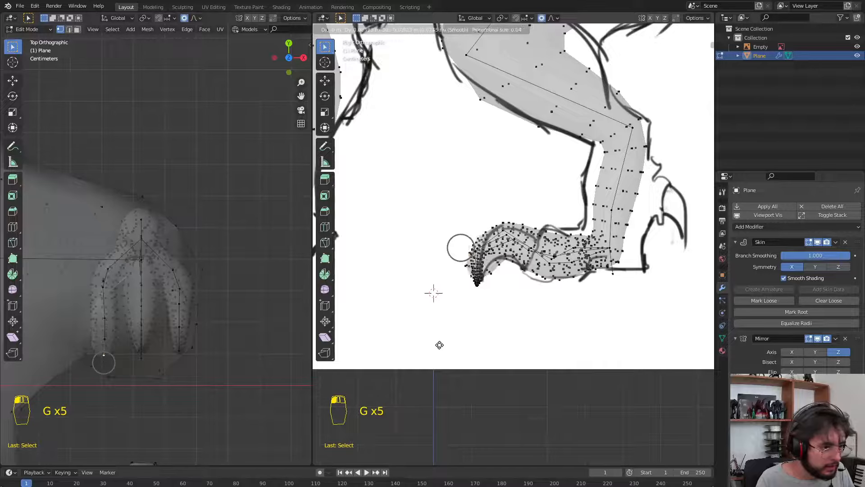
pyautogui.click(441, 349)
pyautogui.hotkey('ctrl', 'a')
pyautogui.scroll(-15, 518, 346)
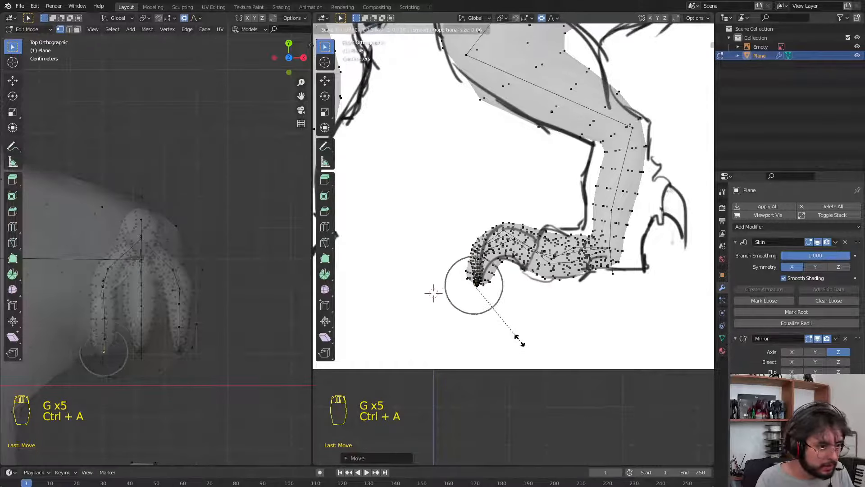
pyautogui.click(487, 312)
# Examine the three-toed hind foot from several angles, checking the shape of the toes and their ankle joint
pyautogui.press('Tab')
pyautogui.scroll(-4, 505, 298)
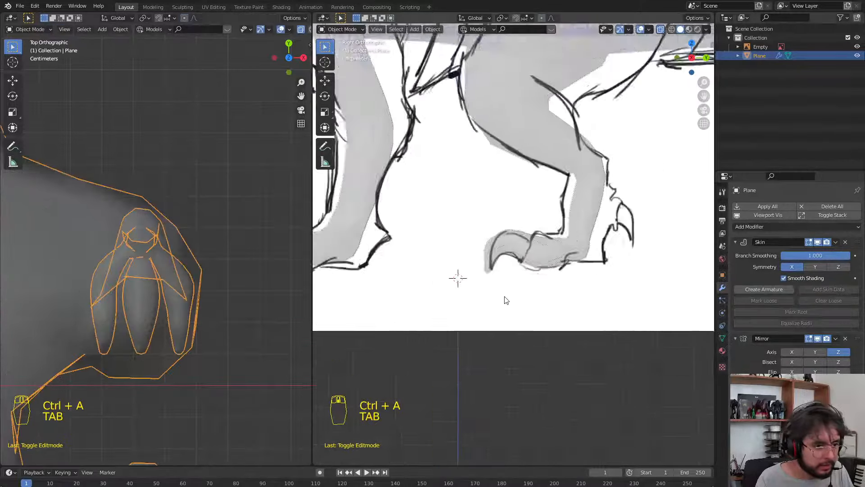
pyautogui.moveTo(516, 292); pyautogui.dragTo(540, 279, button='middle')
pyautogui.hotkey('alt', 'z')
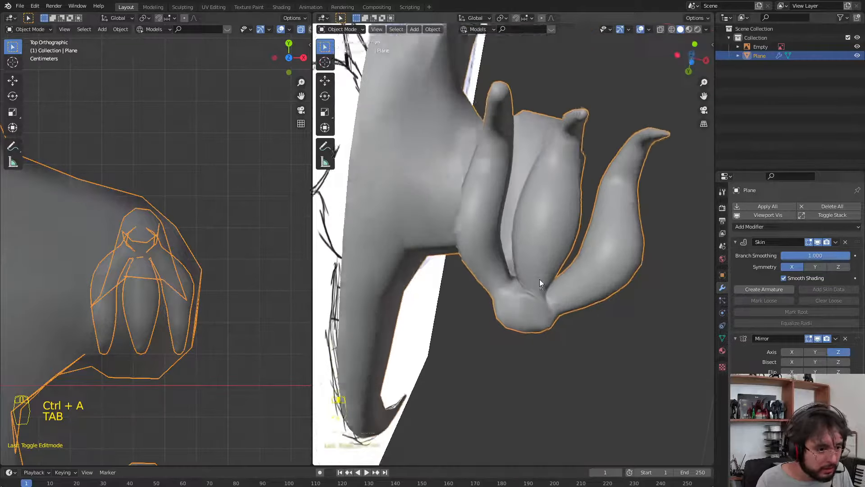
pyautogui.press('Tab')
pyautogui.press('Tab')
pyautogui.press('Tab')
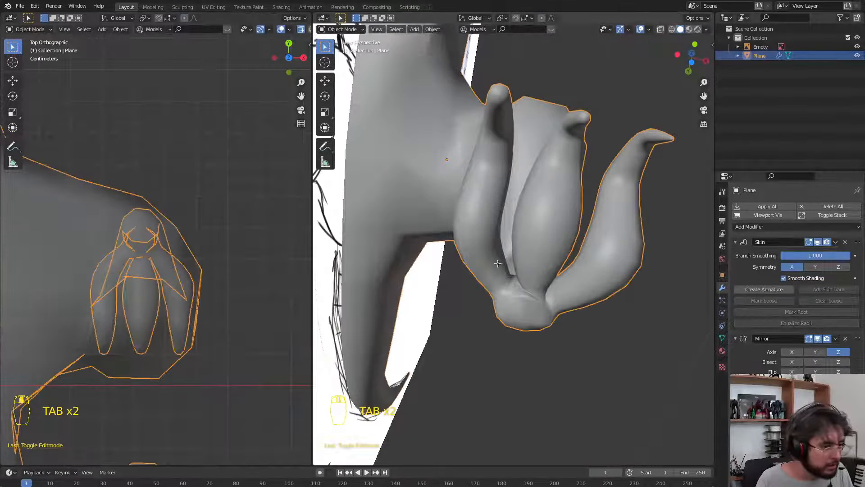
pyautogui.hotkey('alt', 'z')
pyautogui.hotkey('alt', 'z')
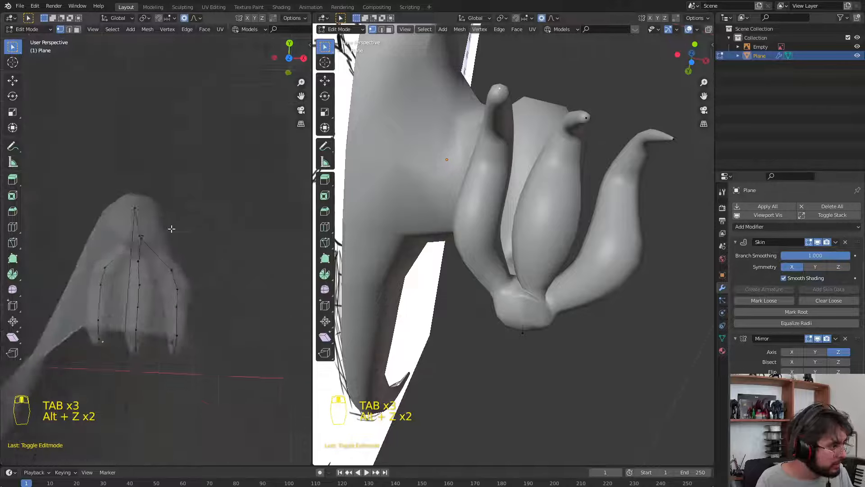
pyautogui.moveTo(170, 227); pyautogui.dragTo(152, 234, button='middle')
pyautogui.click(154, 232)
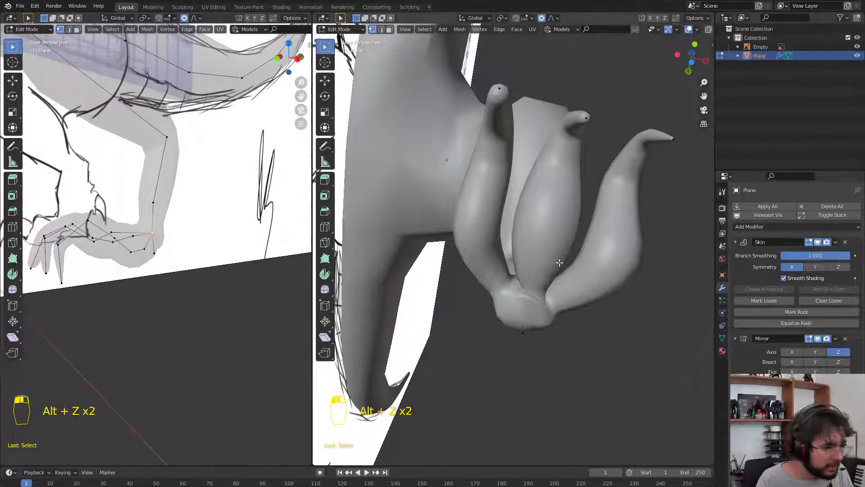
pyautogui.press('g')
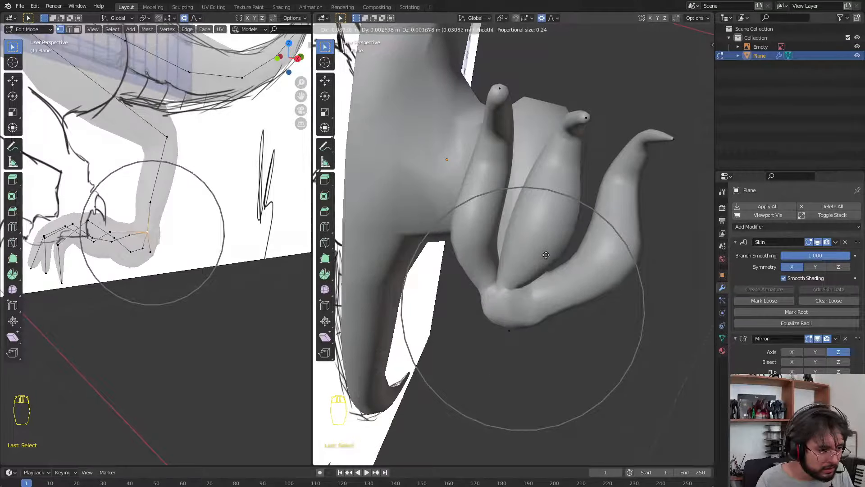
pyautogui.moveTo(546, 255); pyautogui.dragTo(537, 298)
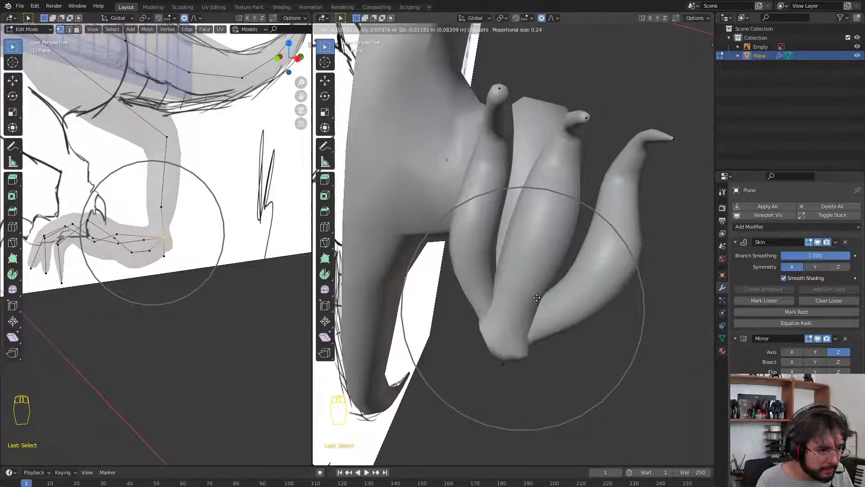
pyautogui.rightClick(540, 286)
# Lower the middle toe's base vertex along the global Z axis with a proportional size of 0.18
pyautogui.moveTo(539, 289); pyautogui.dragTo(578, 297, button='middle')
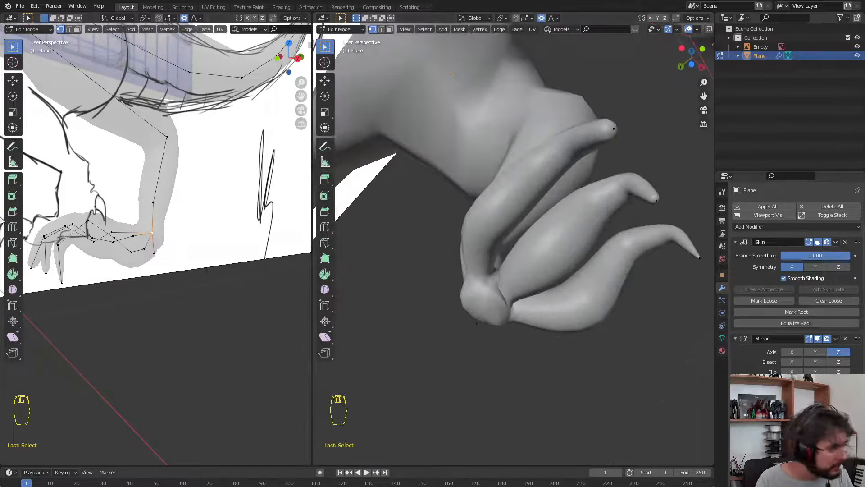
pyautogui.moveTo(117, 243); pyautogui.dragTo(141, 241, button='middle')
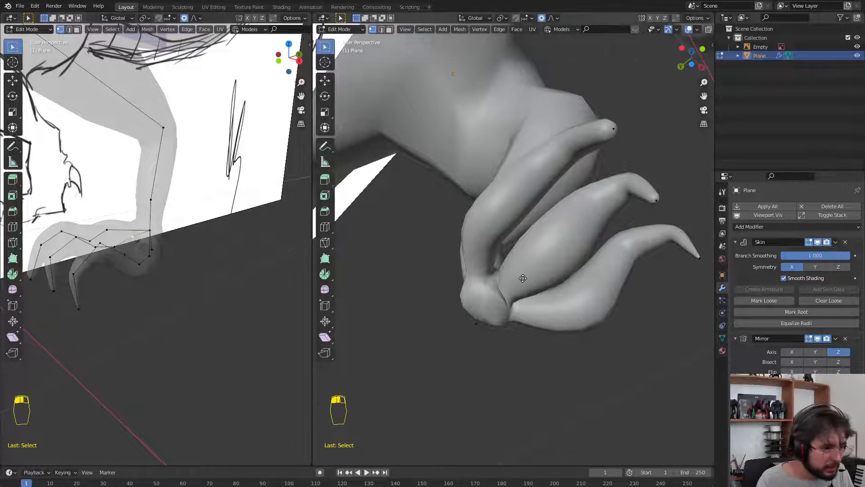
pyautogui.press('g')
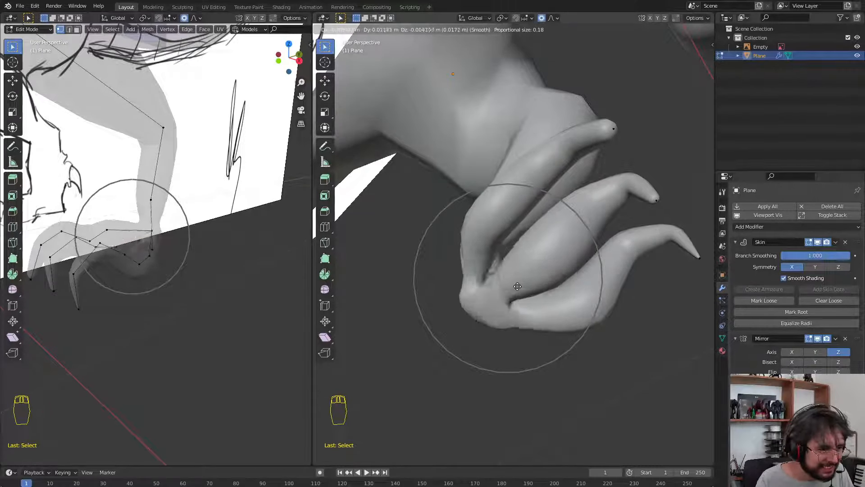
pyautogui.press('z')
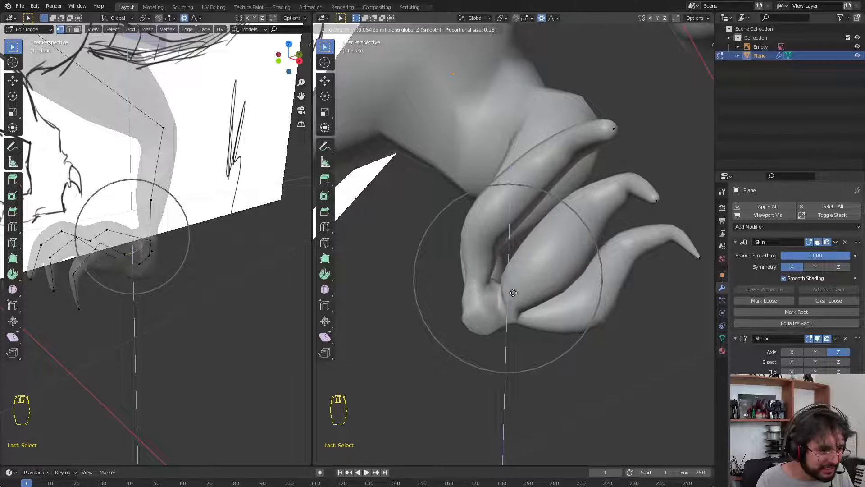
pyautogui.click(515, 294)
# Reposition the middle toe's base vertex near the ankle joint, between the inner and outer toes
pyautogui.moveTo(514, 294); pyautogui.dragTo(491, 302, button='middle')
pyautogui.scroll(3, 507, 282)
pyautogui.press('g')
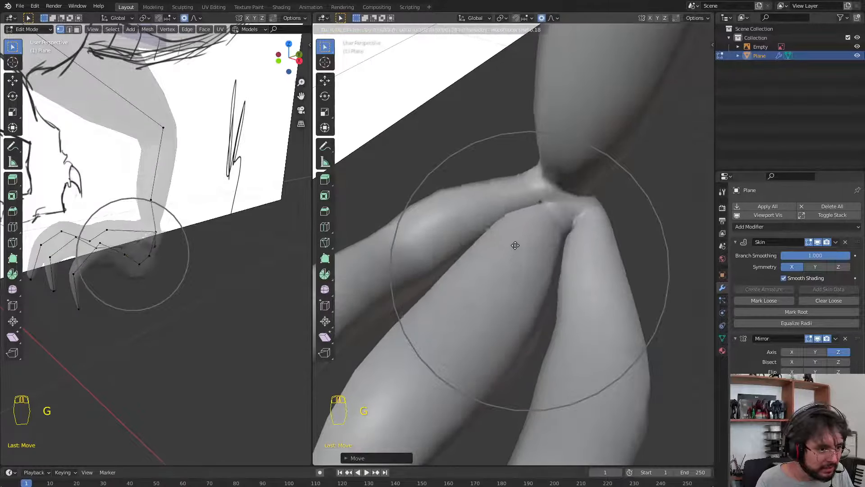
pyautogui.click(524, 256)
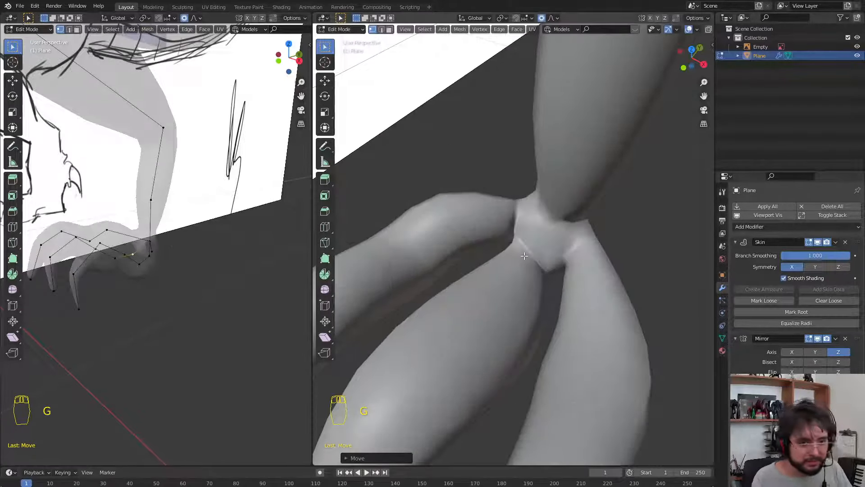
# Select all toe and ankle vertices of the hind foot and mark them as loose in the Skin modifier
pyautogui.click(786, 300)
pyautogui.moveTo(676, 296); pyautogui.dragTo(362, 304, button='middle')
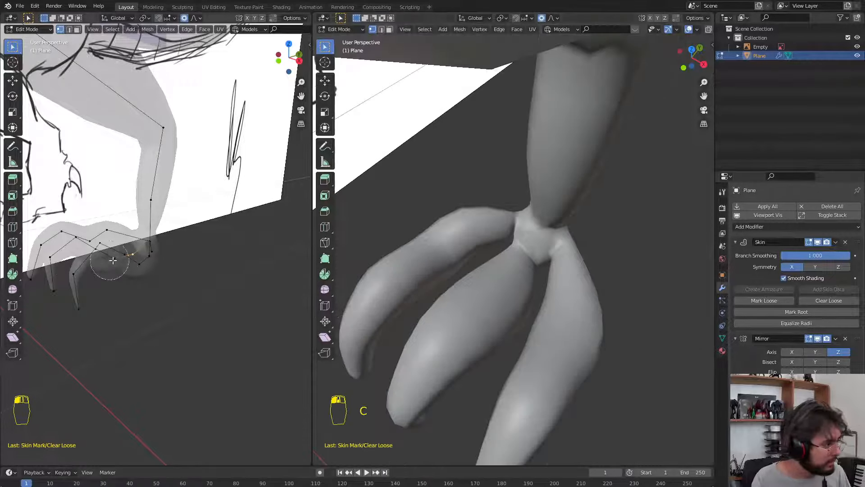
pyautogui.scroll(-10, 112, 262)
pyautogui.moveTo(105, 270); pyautogui.dragTo(159, 284)
pyautogui.rightClick(158, 286)
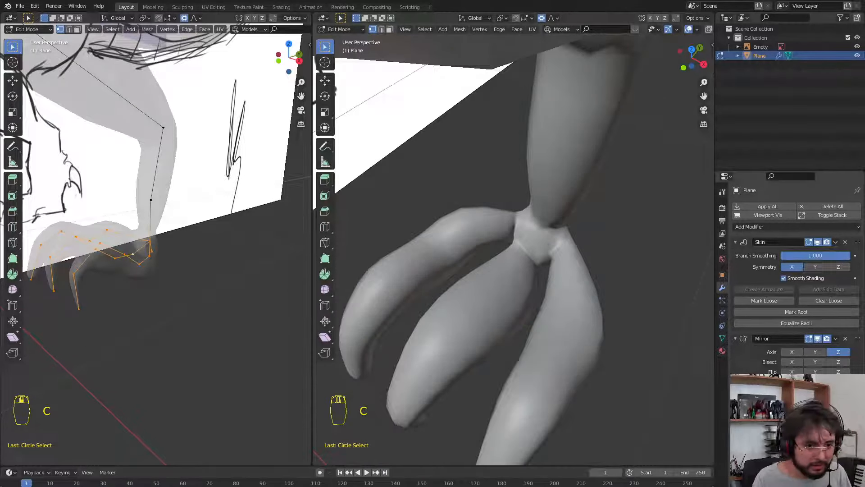
pyautogui.click(778, 302)
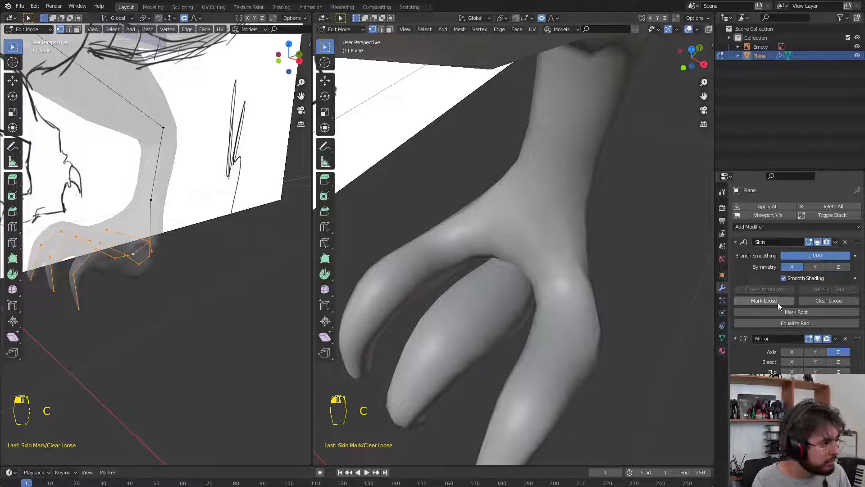
# Try clearing the loose marks and equalizing the skin radii on the selected foot vertices
pyautogui.click(826, 298)
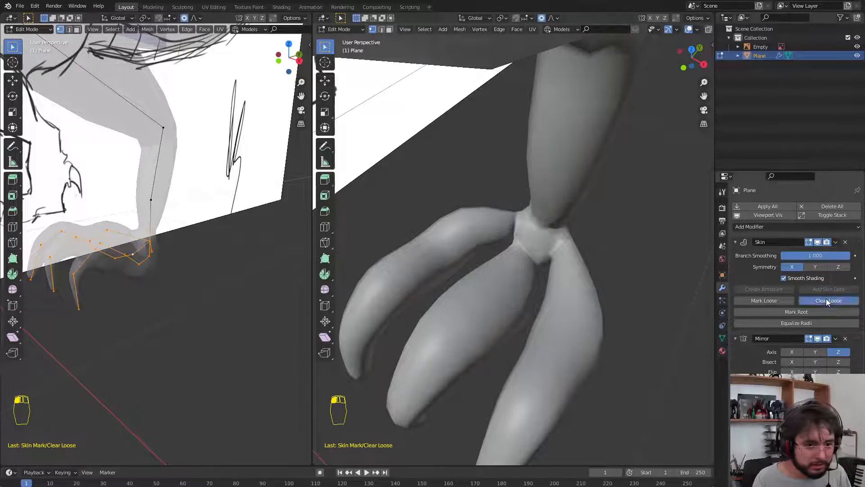
pyautogui.click(807, 323)
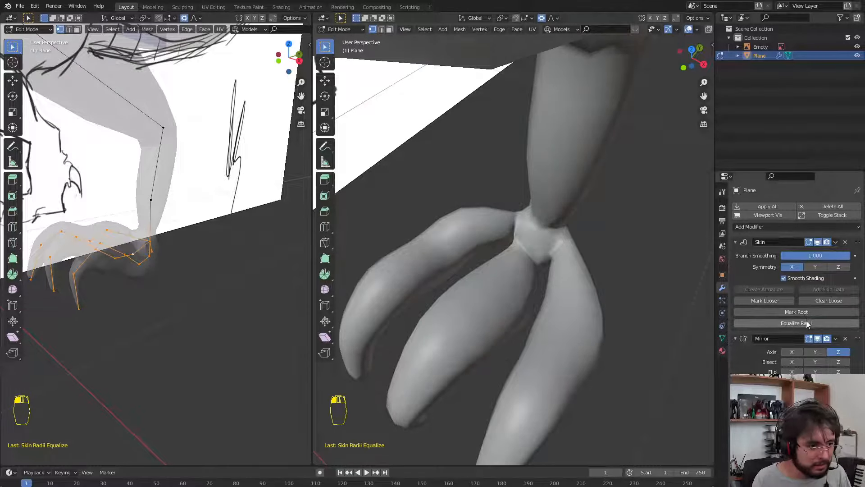
pyautogui.scroll(-1, 491, 324)
pyautogui.scroll(-1, 175, 309)
# Try resizing the skin radius of the ankle vertex in side view with a smaller proportional size
pyautogui.moveTo(175, 309); pyautogui.dragTo(157, 302, button='middle')
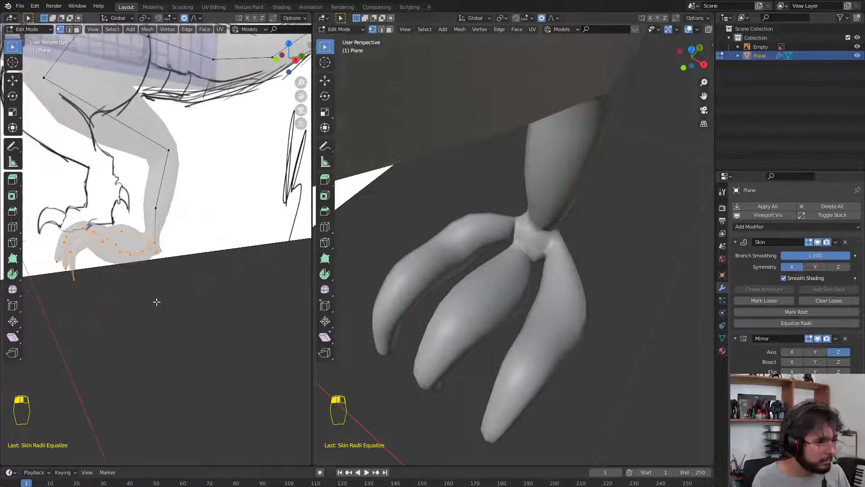
pyautogui.press('KP_3')
pyautogui.click(163, 246)
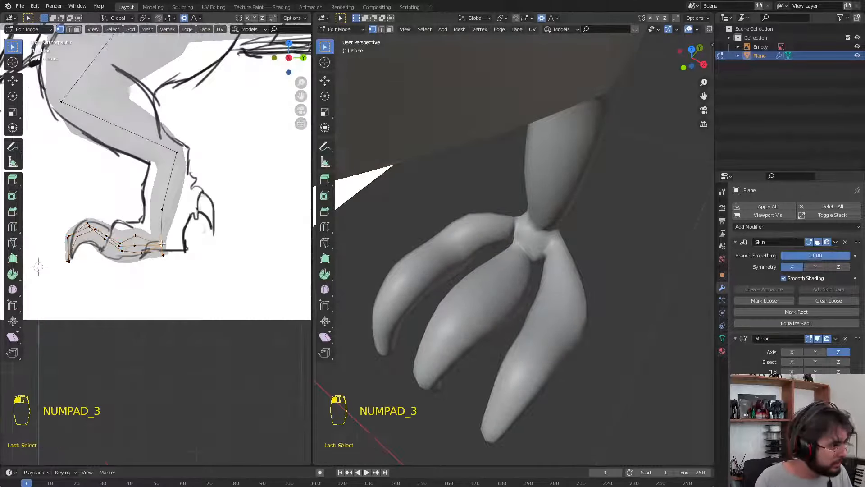
pyautogui.hotkey('ctrl', 'a')
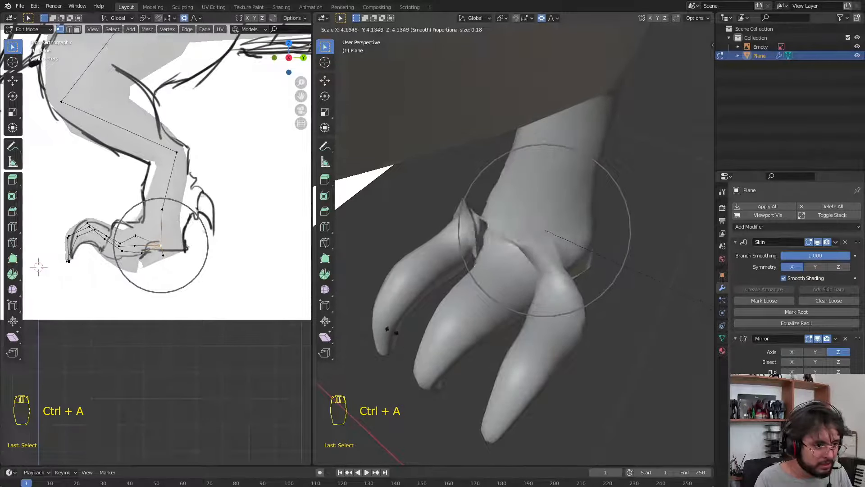
pyautogui.scroll(3, 358, 295)
pyautogui.scroll(20, 358, 295)
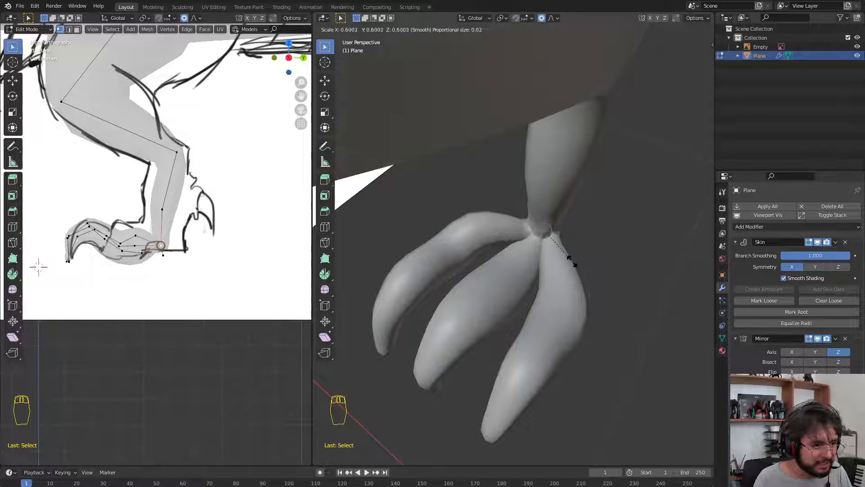
pyautogui.click(622, 304)
pyautogui.moveTo(623, 303); pyautogui.dragTo(603, 294, button='middle')
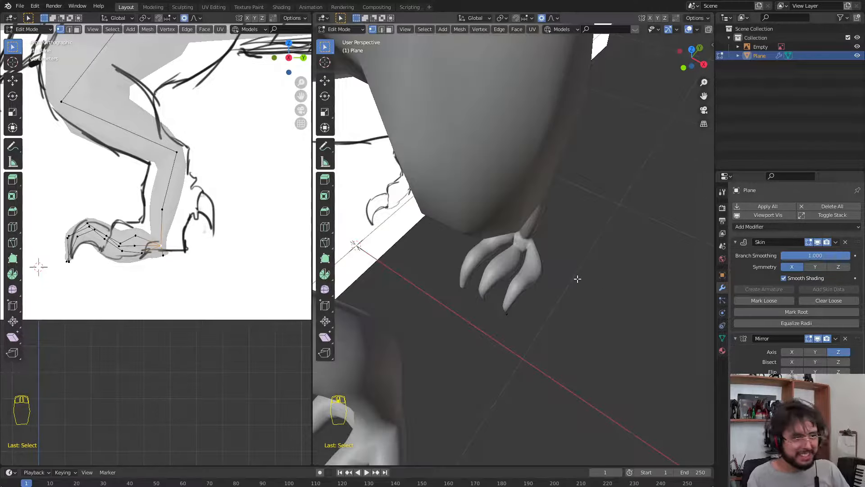
pyautogui.press('KP_3')
pyautogui.scroll(2, 527, 271)
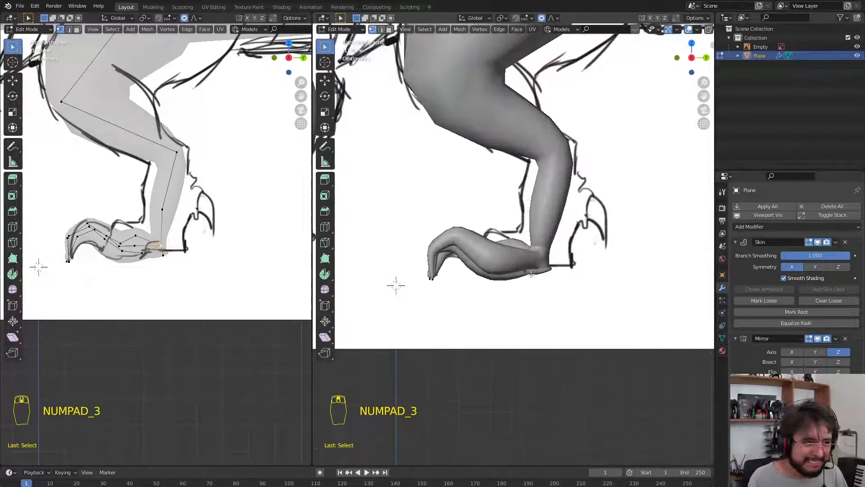
# Undo the latest skin changes back to the foot vertices being marked loose
pyautogui.hotkey('ctrl', 'z')
pyautogui.hotkey('ctrl', 'z')
pyautogui.hotkey('ctrl', 'z')
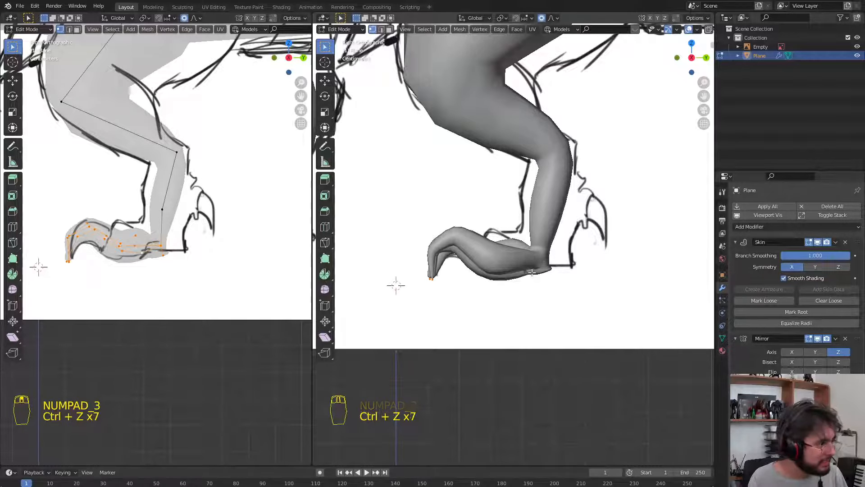
pyautogui.hotkey('ctrl', 'z')
# Move the selected hind foot vertices up and back toward the sketched heel with a proportional size of 0.32
pyautogui.press('g')
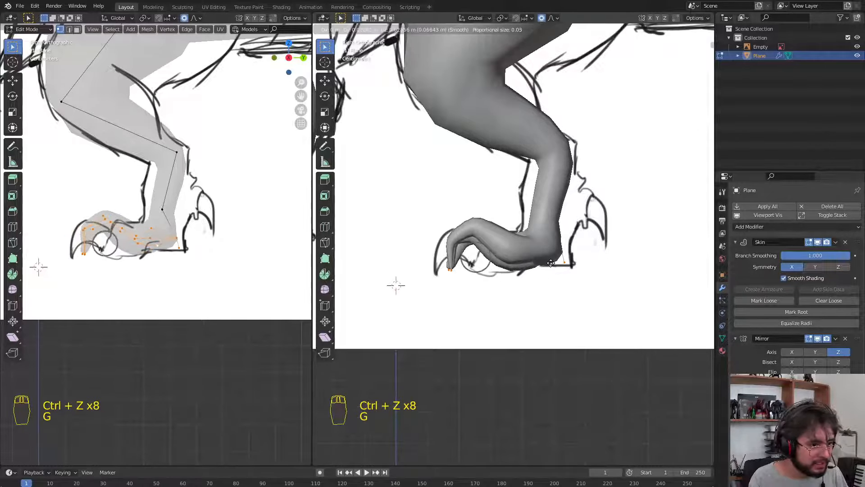
pyautogui.scroll(-20, 550, 262)
pyautogui.click(549, 263)
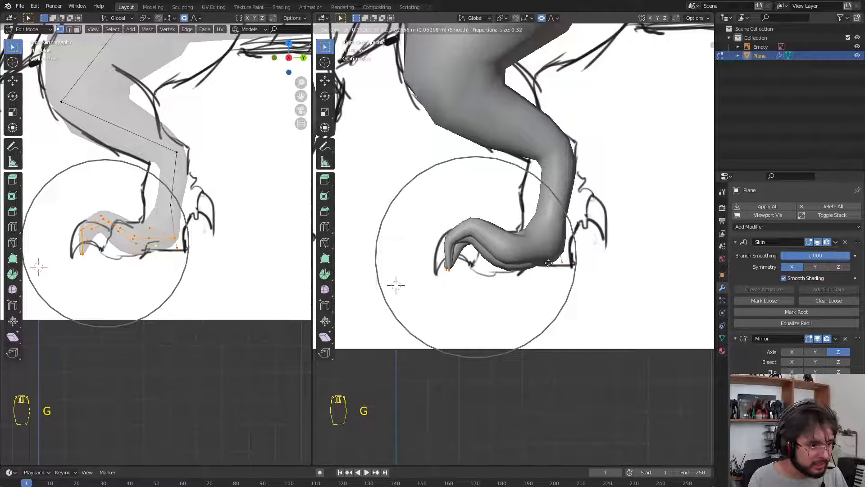
# Move the middle toe's base vertex down and slightly forward in side view with a proportional size of 0.10
pyautogui.moveTo(549, 263); pyautogui.dragTo(614, 208, button='middle')
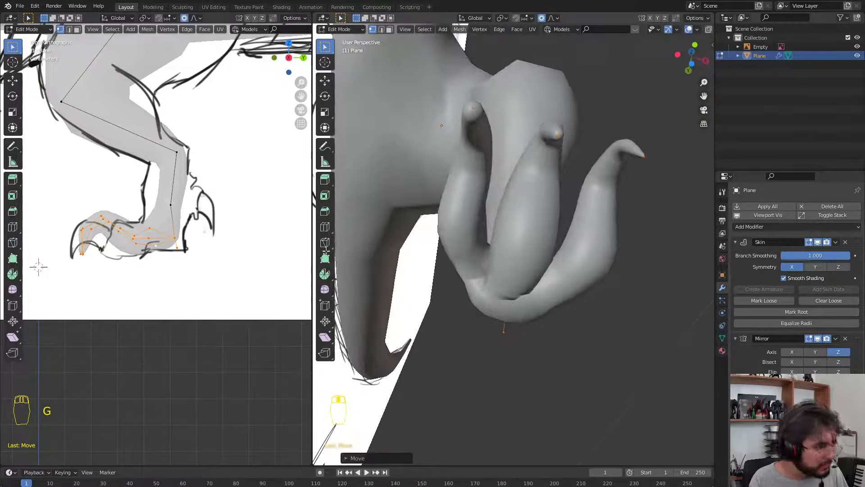
pyautogui.click(148, 230)
pyautogui.press('g')
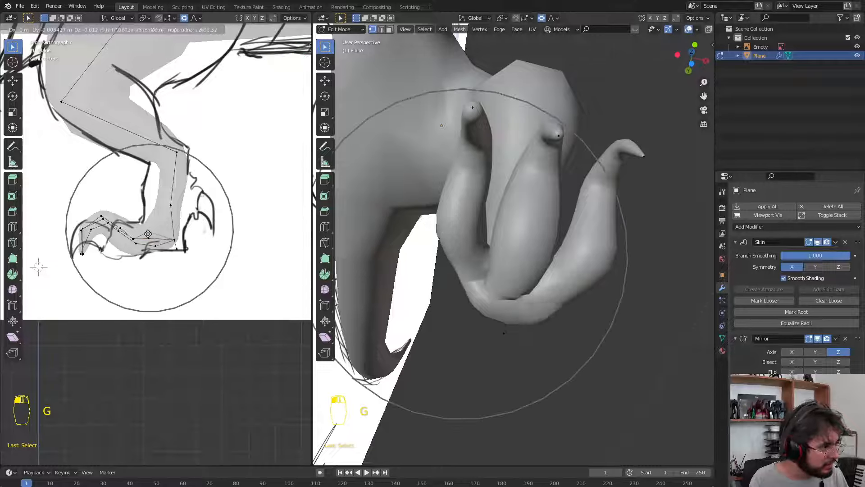
pyautogui.scroll(2, 146, 244)
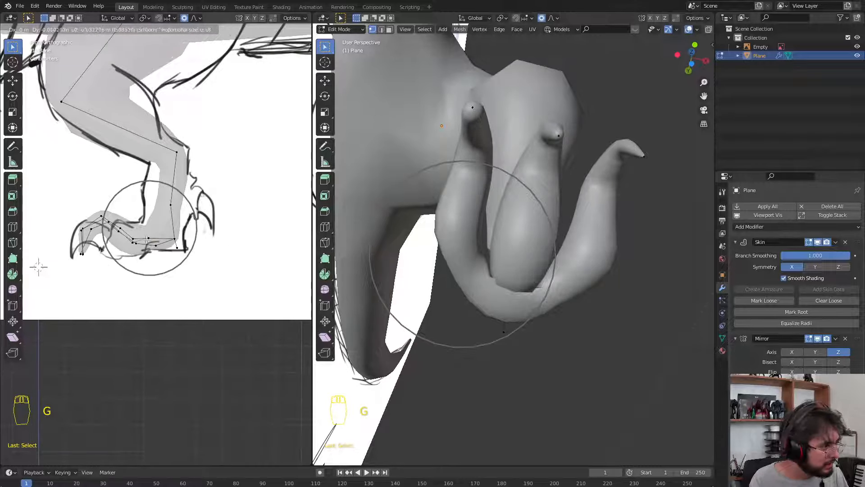
pyautogui.rightClick(147, 239)
pyautogui.press('g')
pyautogui.scroll(3, 147, 236)
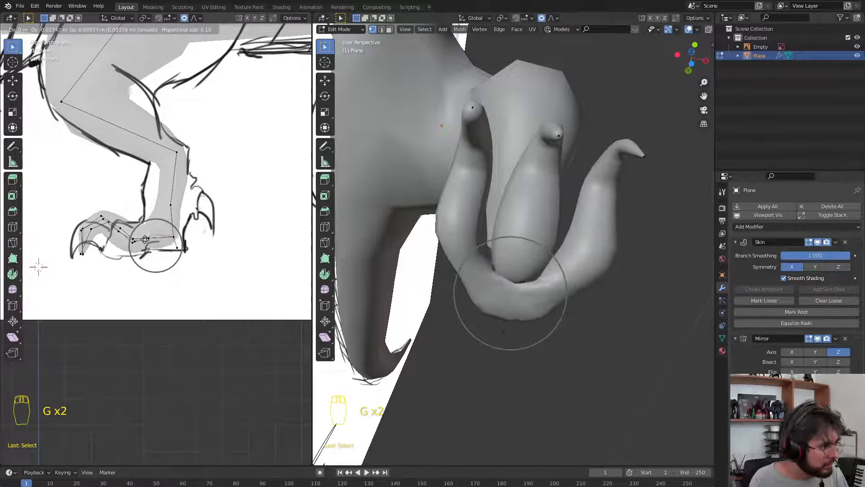
pyautogui.click(144, 242)
# Shift the middle toe's base vertex sideways in perspective view to adjust its spacing from the neighbouring toes
pyautogui.moveTo(450, 270); pyautogui.dragTo(495, 270, button='middle')
pyautogui.moveTo(216, 270); pyautogui.dragTo(180, 267, button='middle')
pyautogui.press('g')
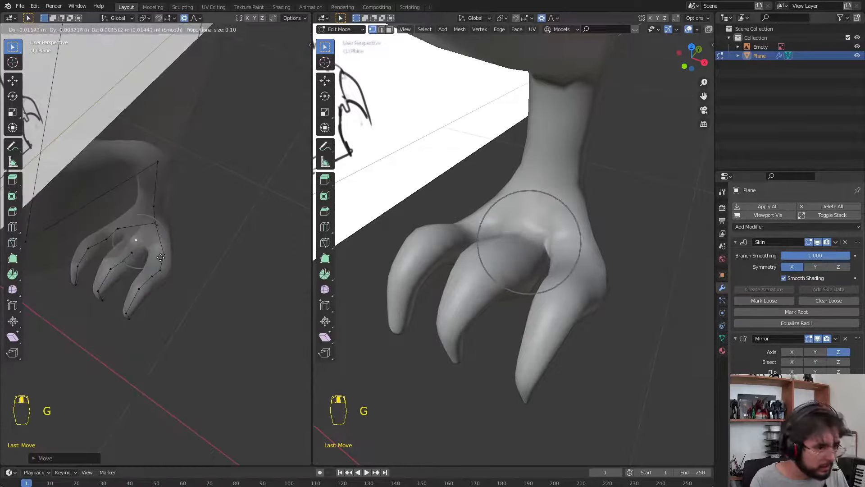
pyautogui.click(161, 257)
# Try enlarging the skin radius of the hind leg's vertex just above the ankle joint
pyautogui.moveTo(450, 225); pyautogui.dragTo(419, 289, button='middle')
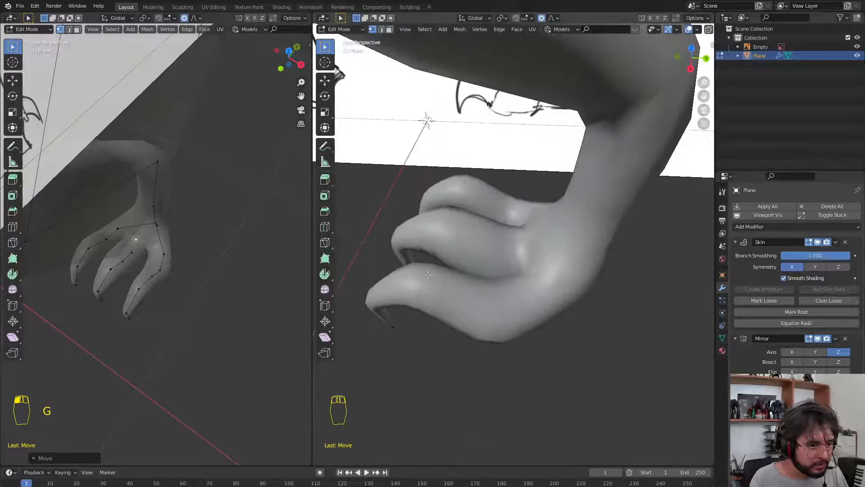
pyautogui.press('KP_3')
pyautogui.scroll(-5, 427, 273)
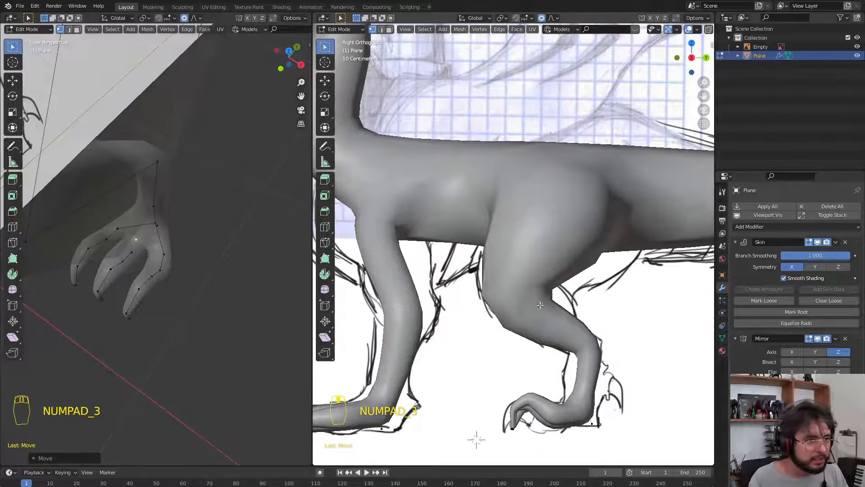
pyautogui.click(166, 202)
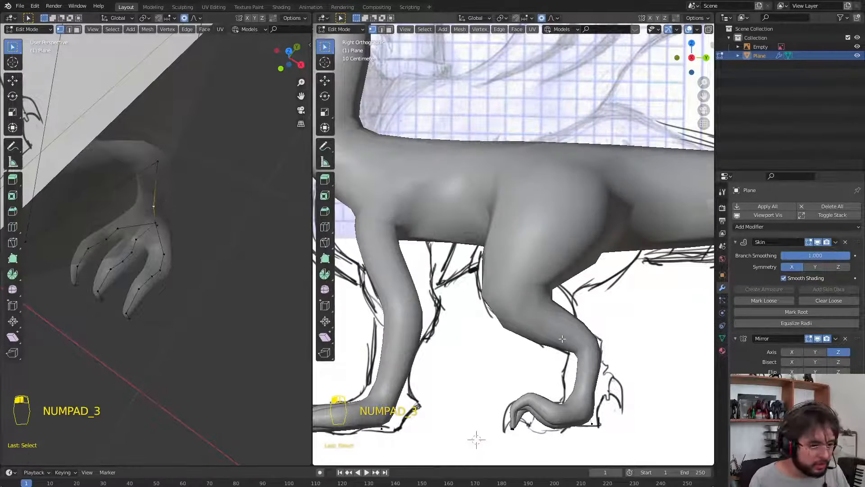
pyautogui.hotkey('ctrl', 'a')
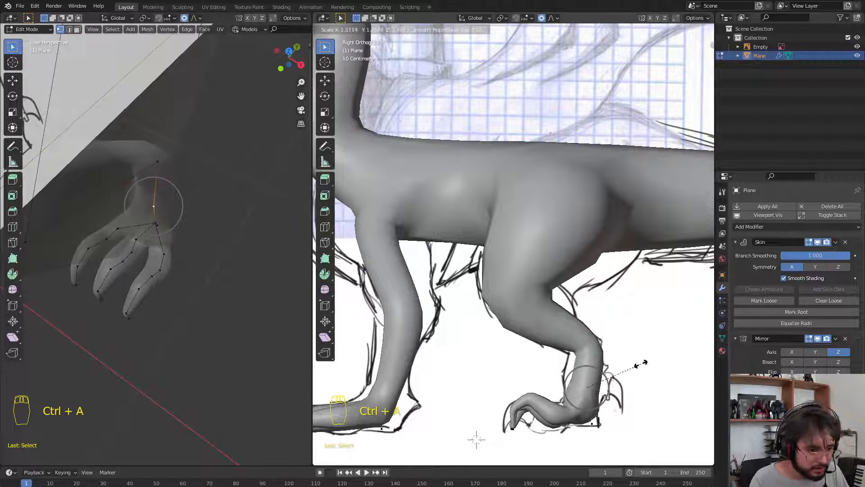
pyautogui.click(631, 363)
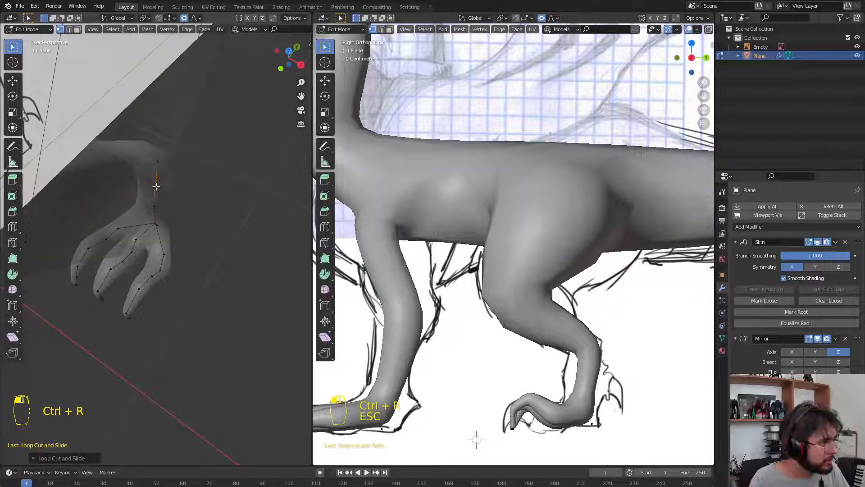
# Add a vertex midway along the hind leg's lowest segment and enlarge its skin radius
pyautogui.press('Escape')
pyautogui.hotkey('ctrl', 'a')
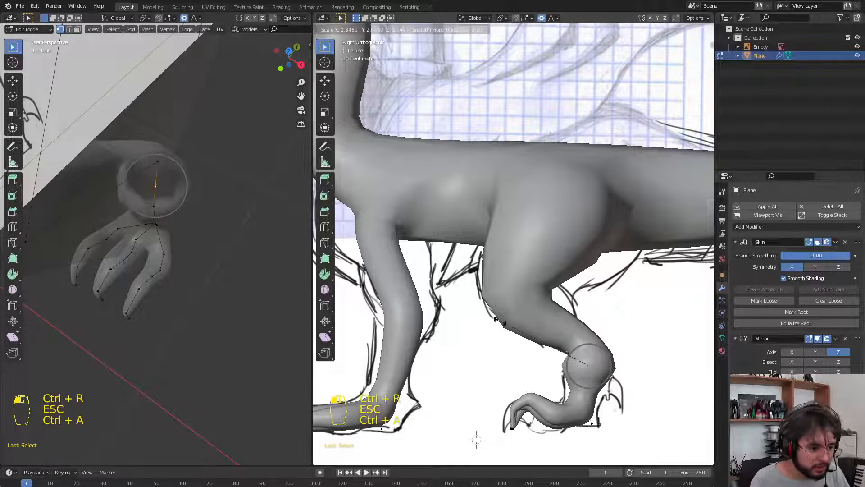
pyautogui.click(531, 367)
# Move the new lower-leg vertex down toward the ankle in side view
pyautogui.press('g')
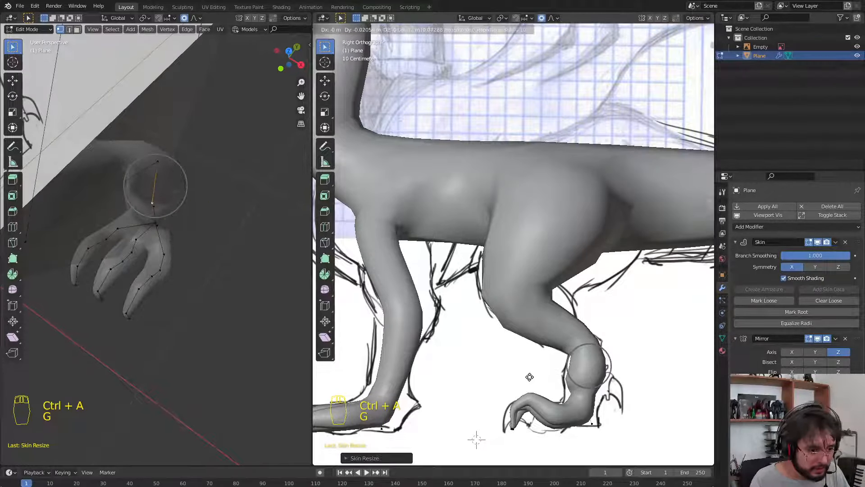
pyautogui.rightClick(529, 376)
pyautogui.click(222, 259)
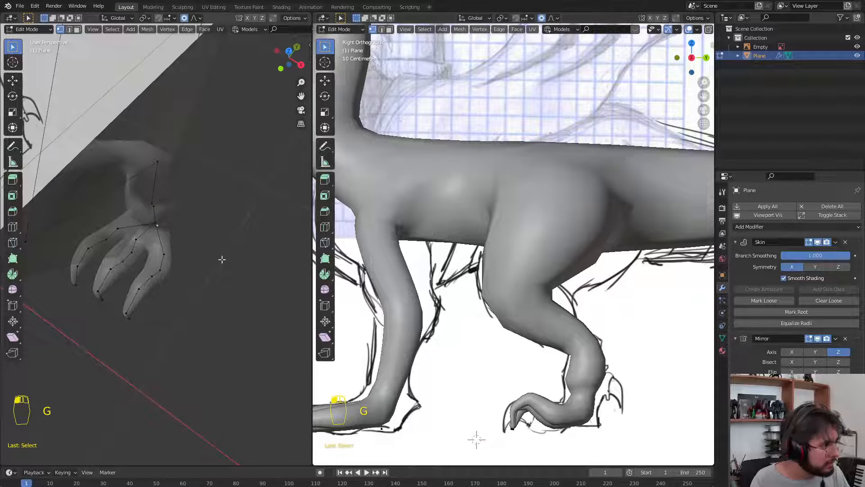
# Compare the whole dragon's side profile with the sketch and view both feet together in perspective
pyautogui.click(156, 221)
pyautogui.scroll(-4, 428, 216)
pyautogui.keyDown('shift'); pyautogui.moveTo(428, 216); pyautogui.dragTo(426, 237, button='middle'); pyautogui.keyUp('shift')
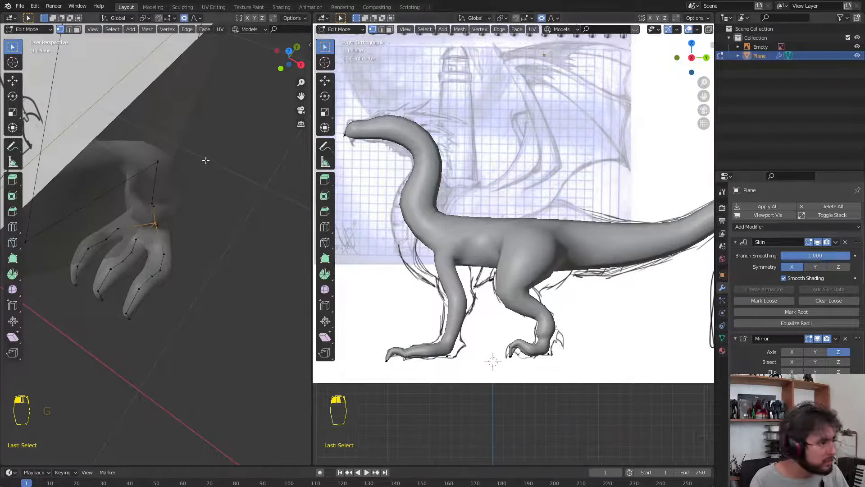
pyautogui.scroll(-4, 205, 167)
pyautogui.moveTo(204, 167); pyautogui.dragTo(247, 195, button='middle')
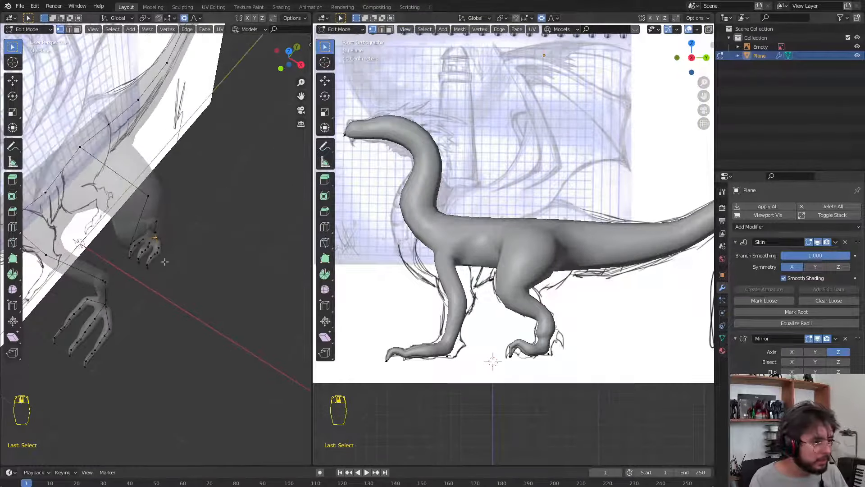
# Move the hind leg's upper vertex inward about 0.3 m and slightly down in front view
pyautogui.scroll(3, 422, 207)
pyautogui.press('KP_3')
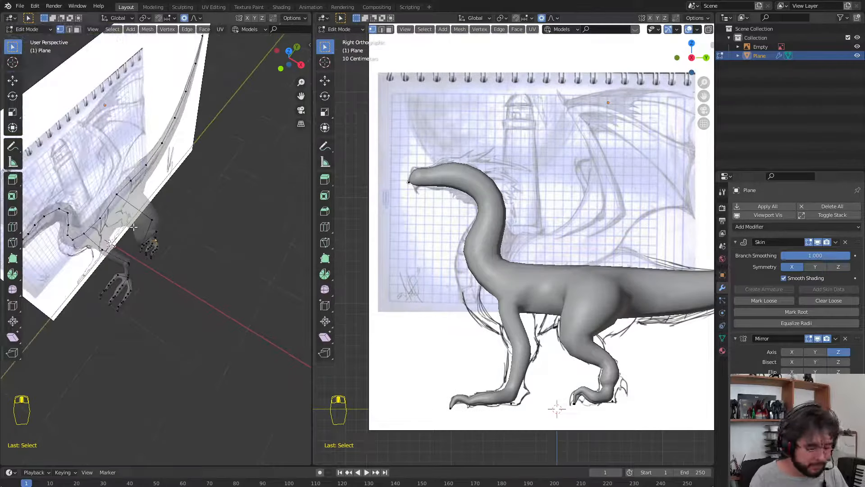
pyautogui.scroll(2, 133, 227)
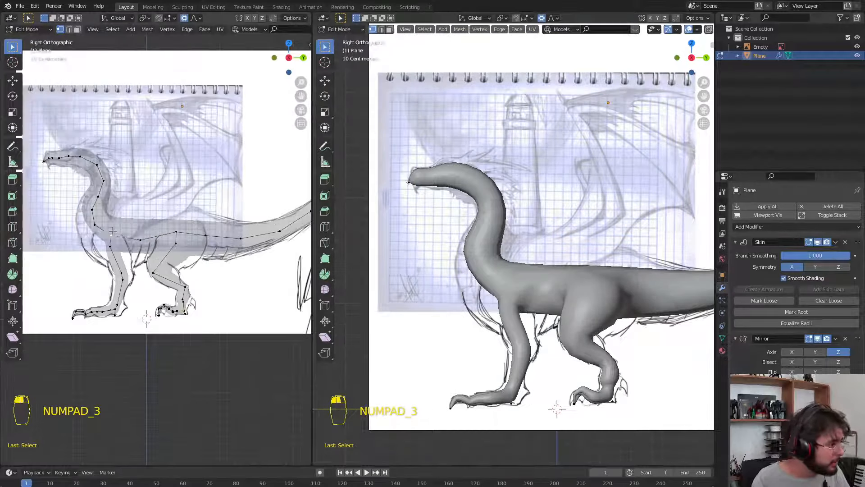
pyautogui.press('KP_1')
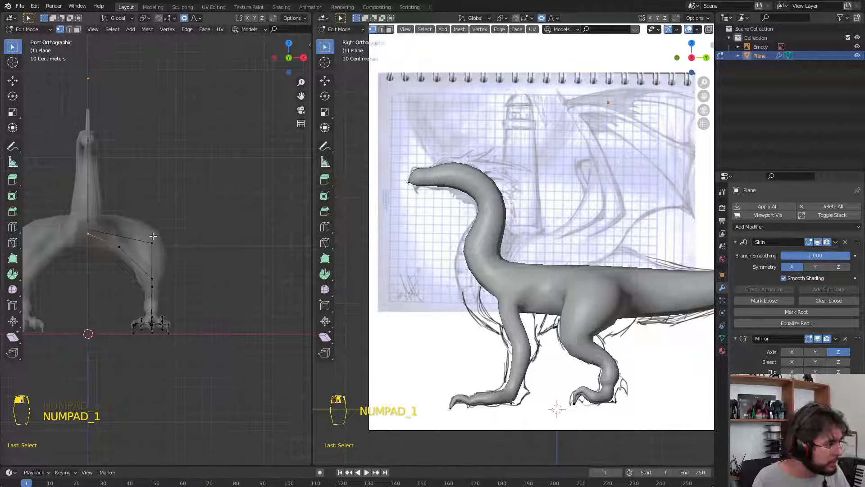
pyautogui.press('g')
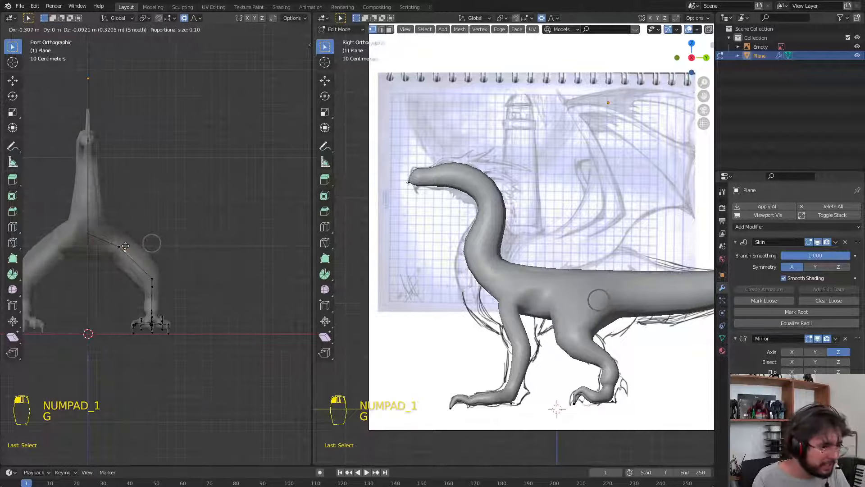
pyautogui.click(124, 246)
pyautogui.moveTo(559, 315); pyautogui.dragTo(641, 289, button='middle')
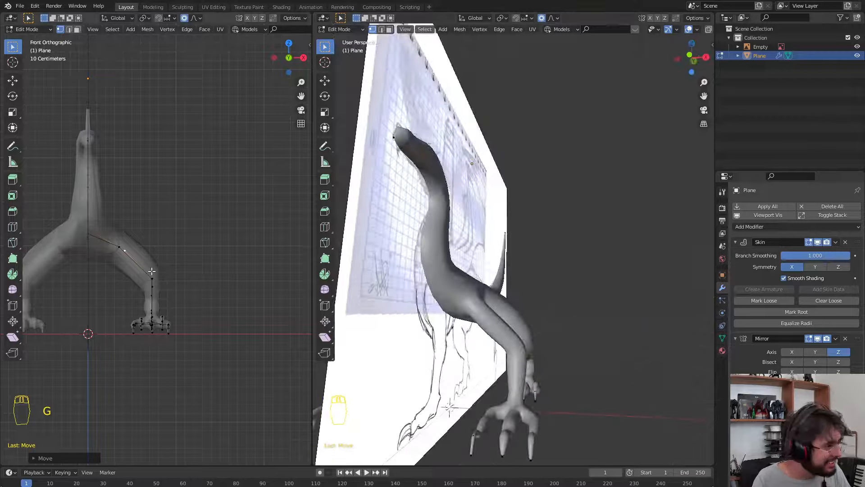
# Shift the front leg's lower-leg and foot vertices inward along the X axis in front view
pyautogui.click(152, 273)
pyautogui.moveTo(152, 273); pyautogui.dragTo(131, 289, button='middle')
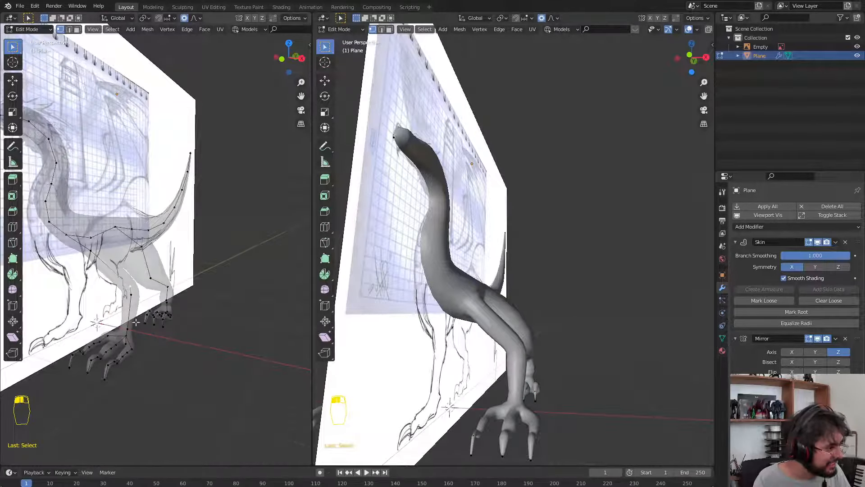
pyautogui.press('c')
pyautogui.moveTo(144, 358)
pyautogui.mouseDown()
pyautogui.moveTo(126, 386)
pyautogui.moveTo(206, 325)
pyautogui.mouseUp()
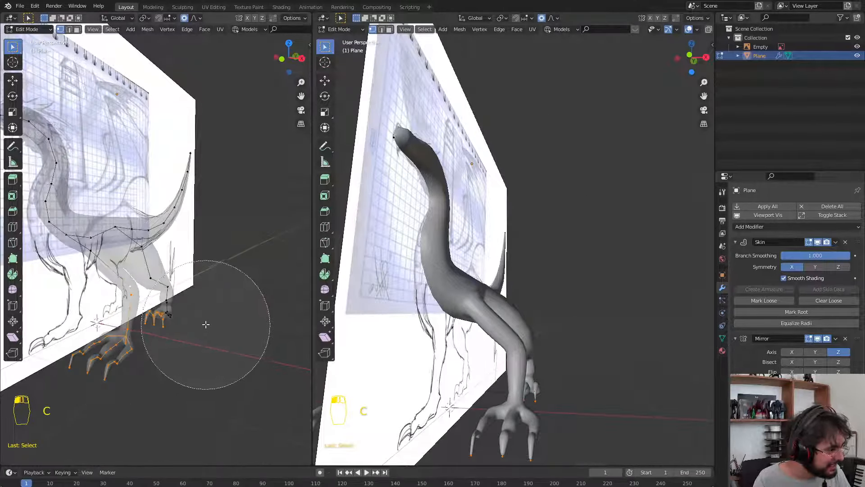
pyautogui.rightClick(199, 325)
pyautogui.press('KP_1')
pyautogui.press('g')
pyautogui.press('x')
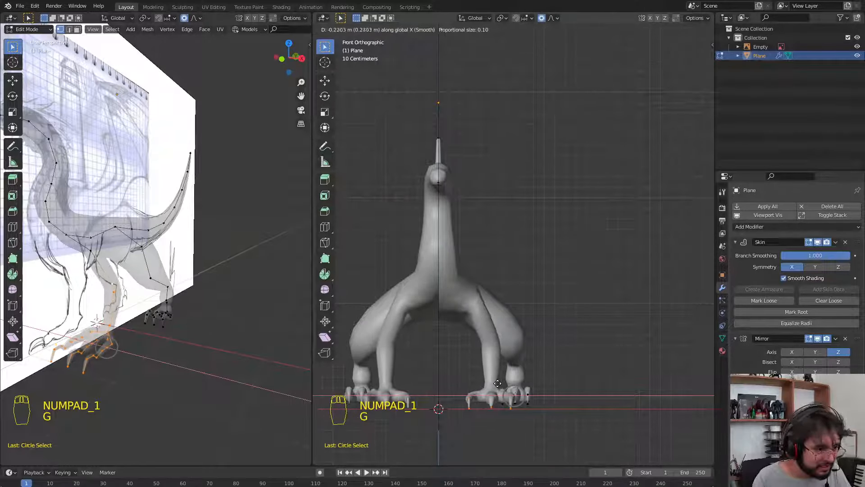
pyautogui.click(497, 384)
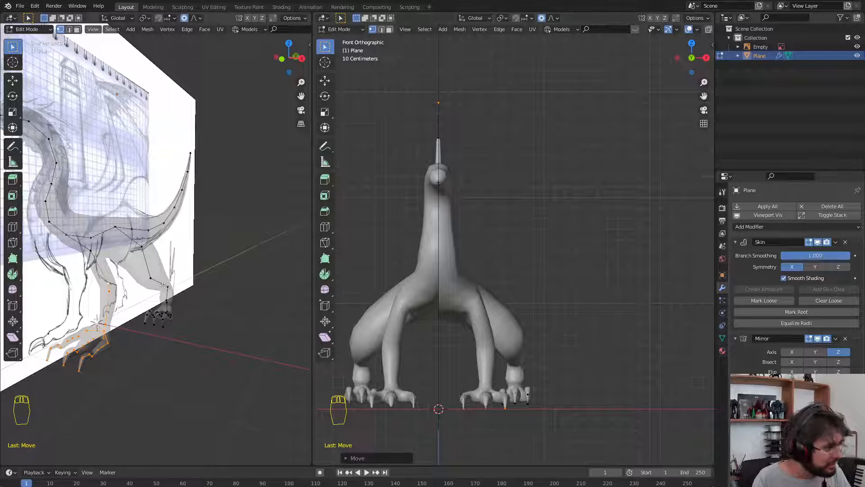
# Move the hind leg's knee vertex inward along X by about 0.17 m
pyautogui.click(518, 353)
pyautogui.press('g')
pyautogui.press('x')
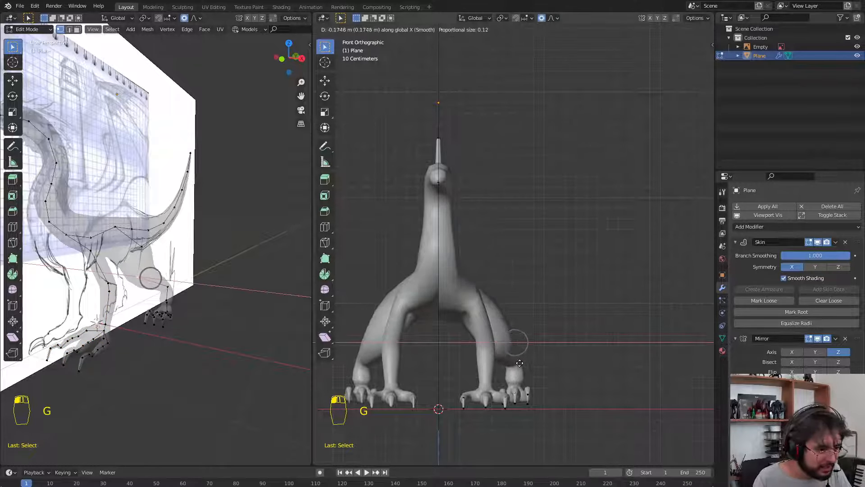
pyautogui.click(519, 363)
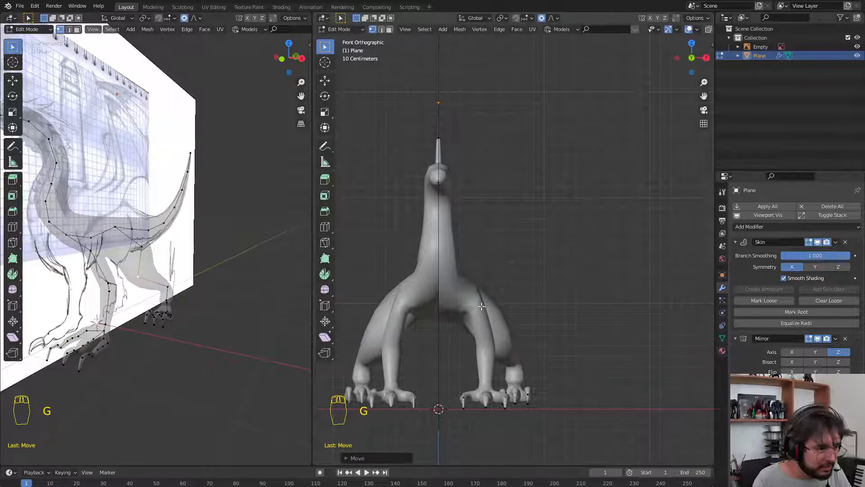
# Extrude a wing stub outward and upward from the shoulder's spine vertex and reduce the skin radius at its tip
pyautogui.click(68, 232)
pyautogui.moveTo(68, 233); pyautogui.dragTo(82, 263, button='middle')
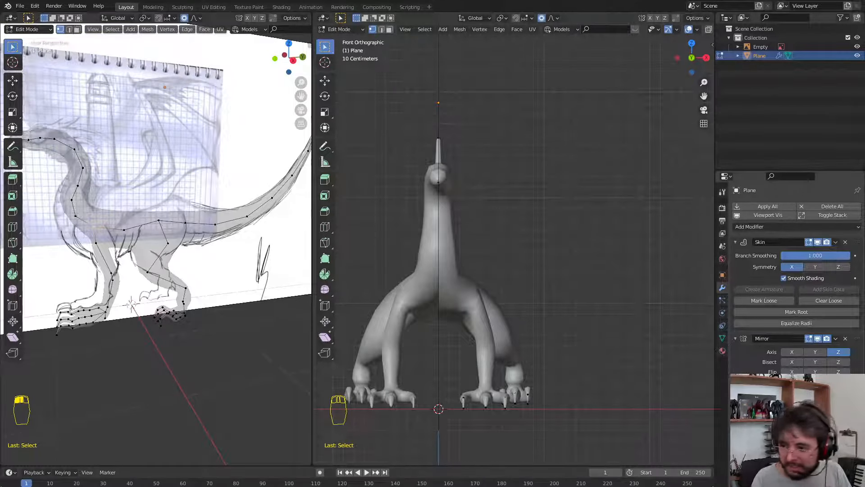
pyautogui.press('e')
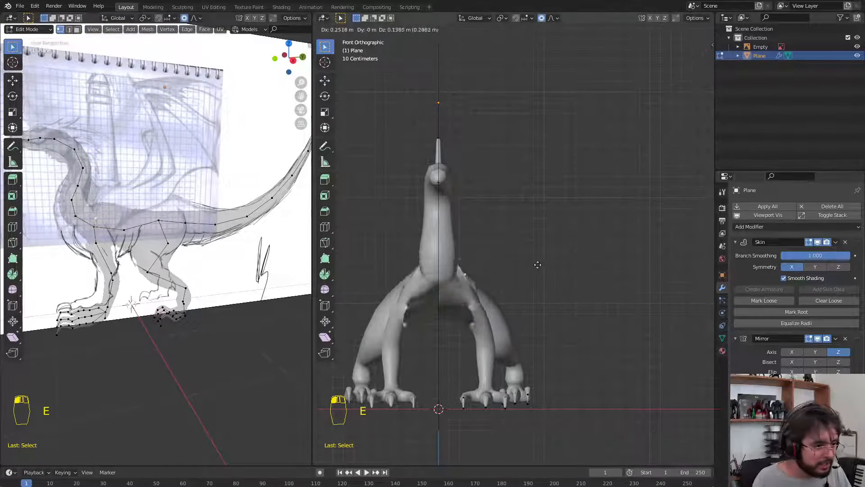
pyautogui.click(566, 252)
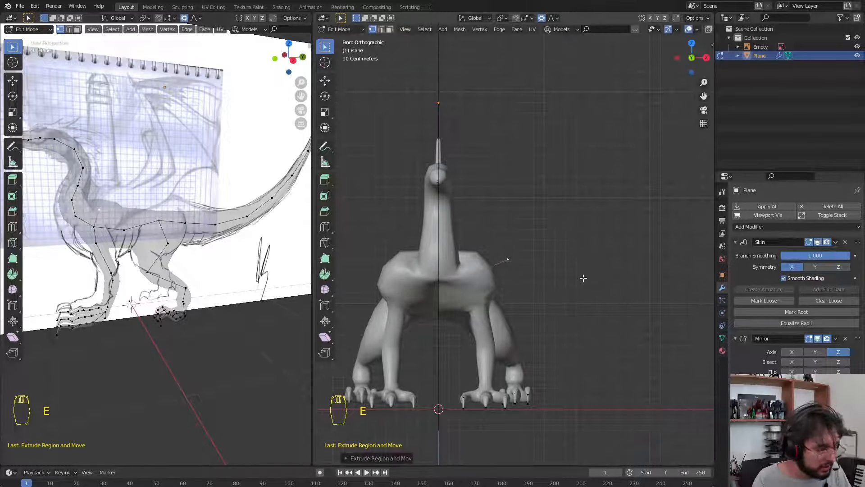
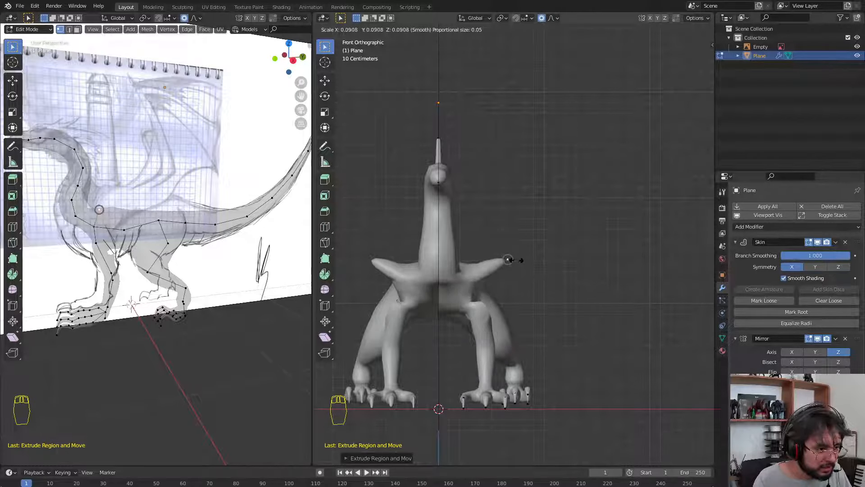
pyautogui.click(511, 261)
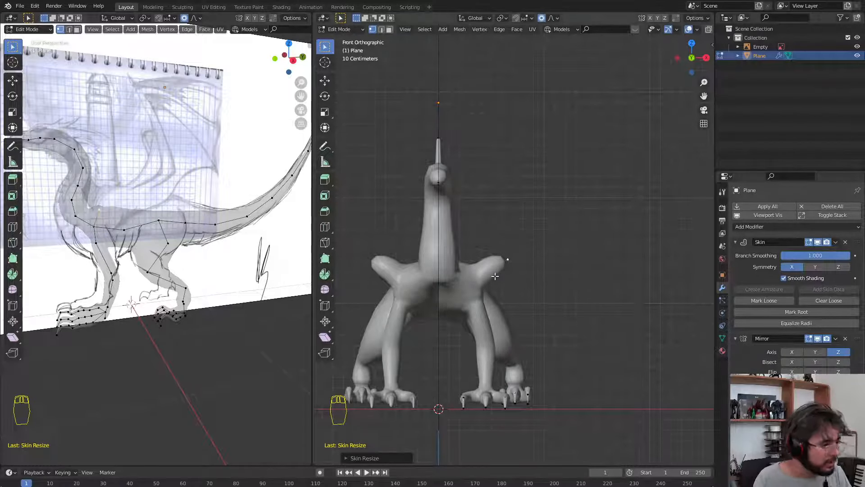
# Move the wing stub's tip vertex back along the body in side view
pyautogui.press('KP_3')
pyautogui.scroll(4, 513, 284)
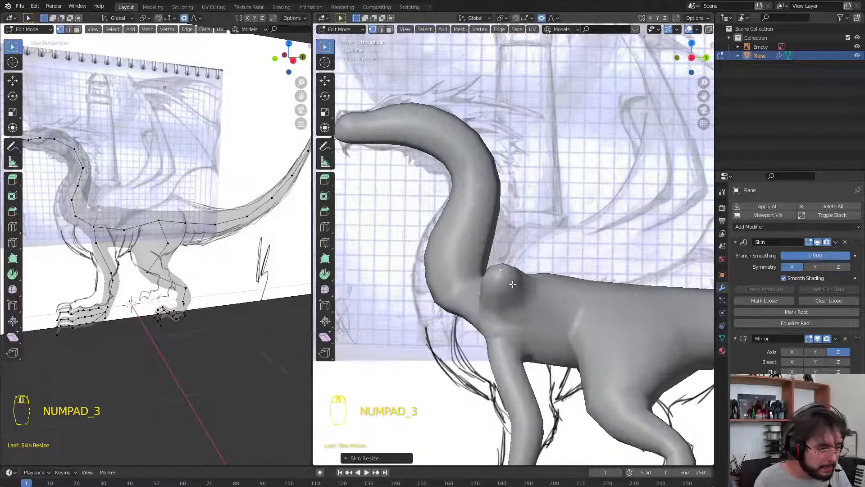
pyautogui.scroll(-3, 512, 284)
pyautogui.press('g')
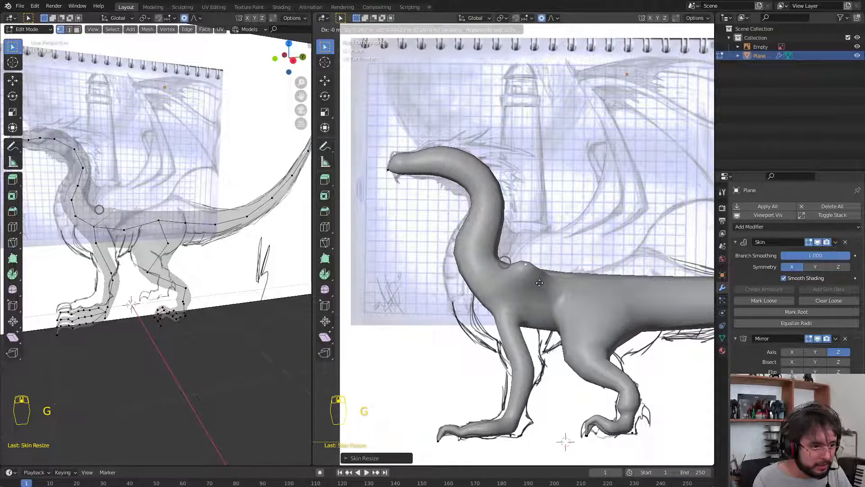
pyautogui.click(539, 282)
# Extrude a segment from the wing stub up and back along the sketched wing arm, and shift its tip outward in front view
pyautogui.keyDown('shift'); pyautogui.moveTo(568, 269); pyautogui.dragTo(540, 293, button='middle'); pyautogui.keyUp('shift')
pyautogui.press('e')
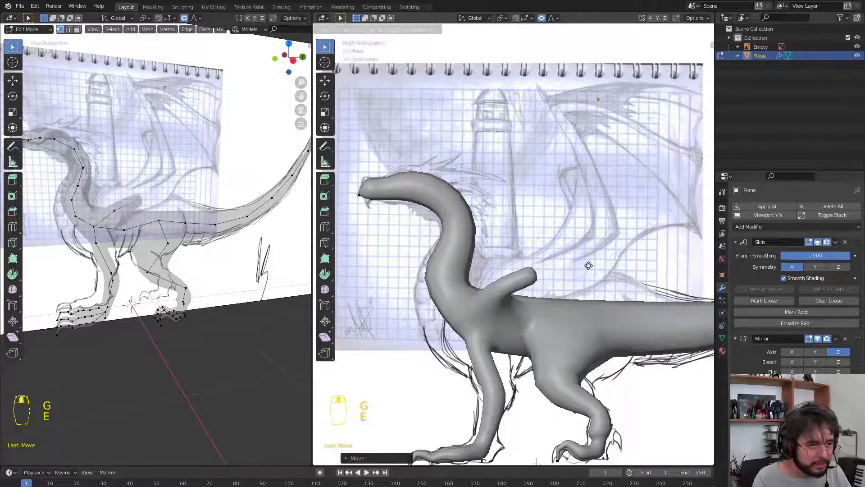
pyautogui.click(589, 259)
pyautogui.press('KP_1')
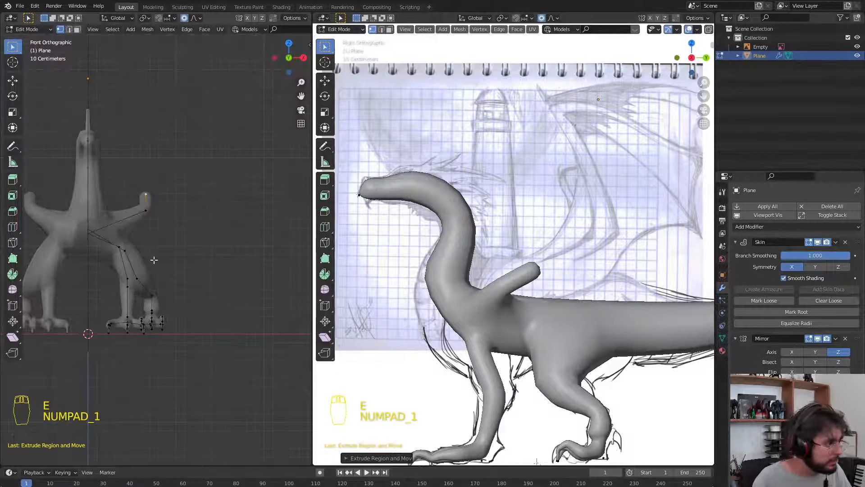
pyautogui.press('g')
pyautogui.click(178, 238)
pyautogui.click(143, 213)
pyautogui.press('g')
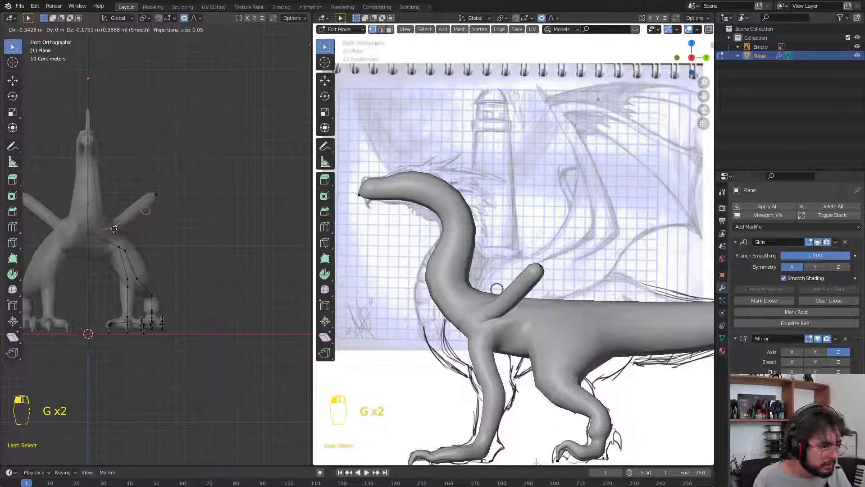
pyautogui.rightClick(150, 218)
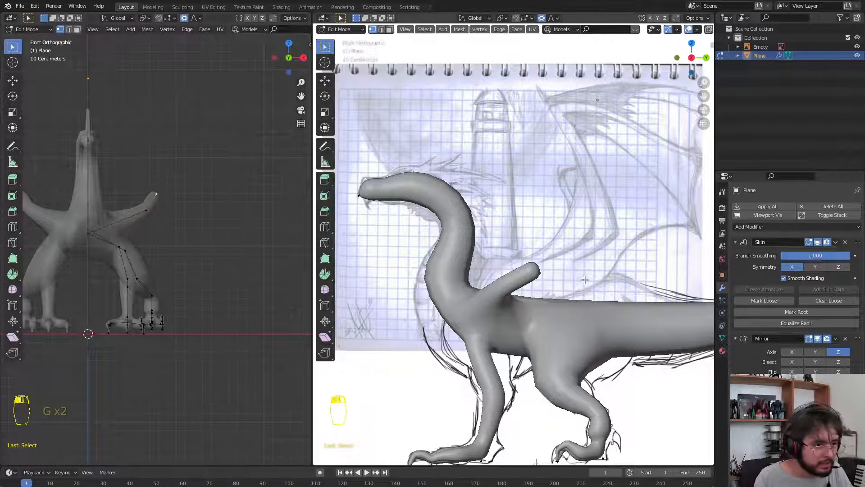
# Extrude the wing arm from its tip in consecutive segments to the elbow and up the sketched forearm toward the wrist
pyautogui.scroll(2, 555, 275)
pyautogui.press('e')
pyautogui.click(597, 261)
pyautogui.press('e')
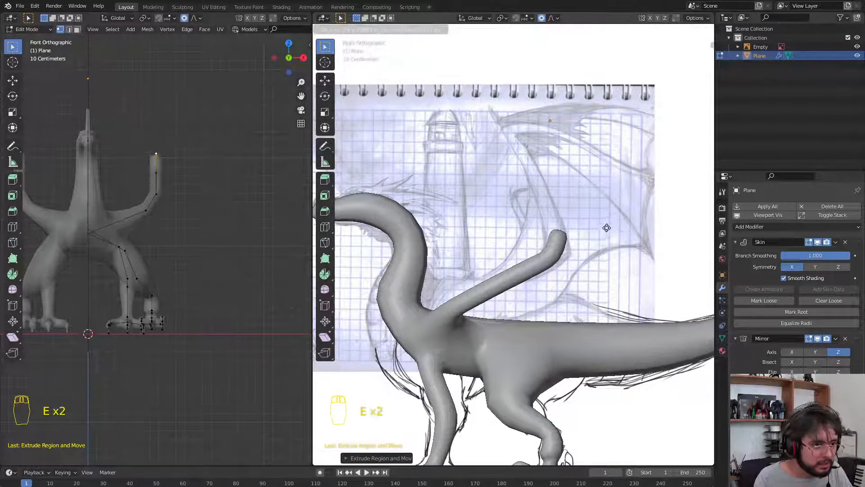
pyautogui.click(594, 212)
pyautogui.press('e')
pyautogui.click(568, 159)
pyautogui.press('e')
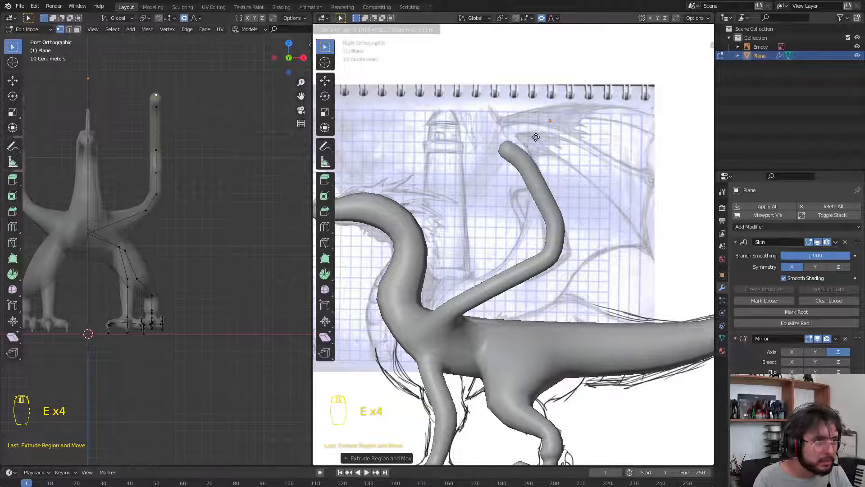
# Extend the wing arm to the sketched wrist, shrink the skin radius at its end, and align the end point with the drawing
pyautogui.click(535, 124)
pyautogui.hotkey('ctrl', 'a')
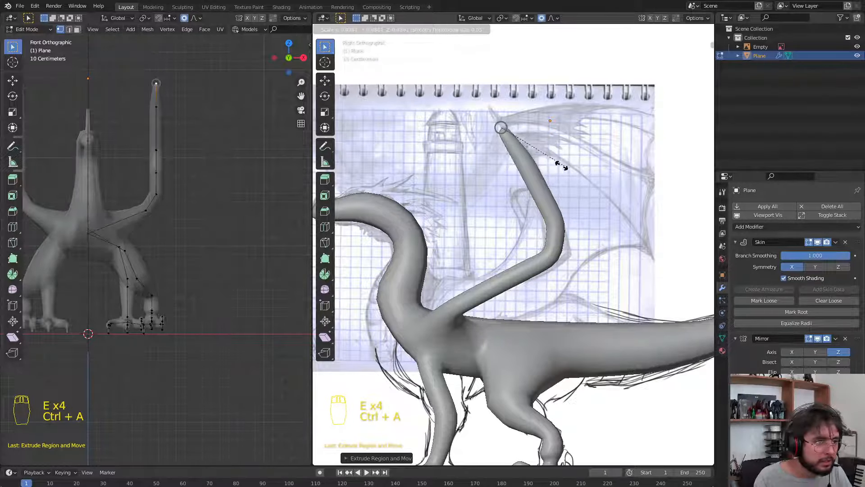
pyautogui.click(549, 157)
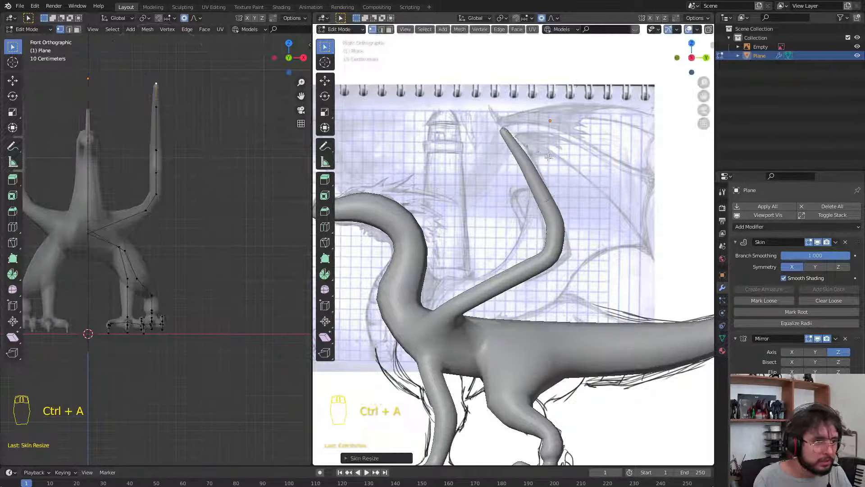
pyautogui.press('g')
pyautogui.click(540, 149)
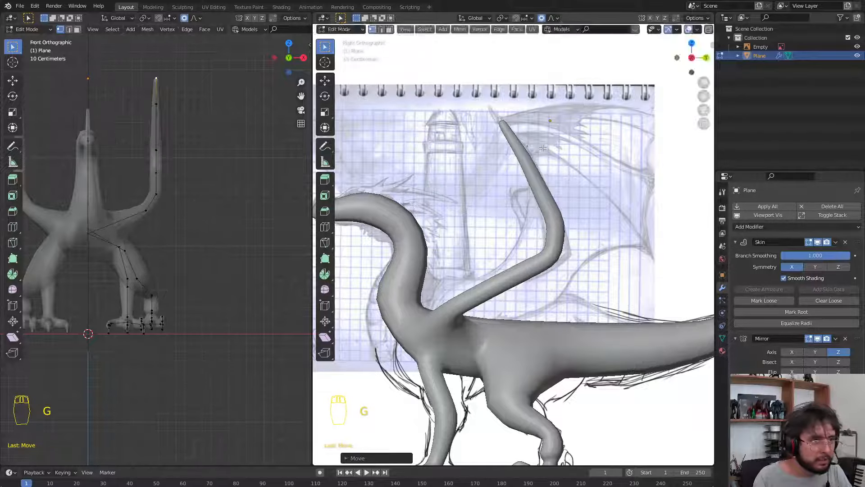
# Extrude the uppermost wing finger backward from the wrist in three segments, following the sketched wing edge
pyautogui.press('e')
pyautogui.click(600, 129)
pyautogui.press('e')
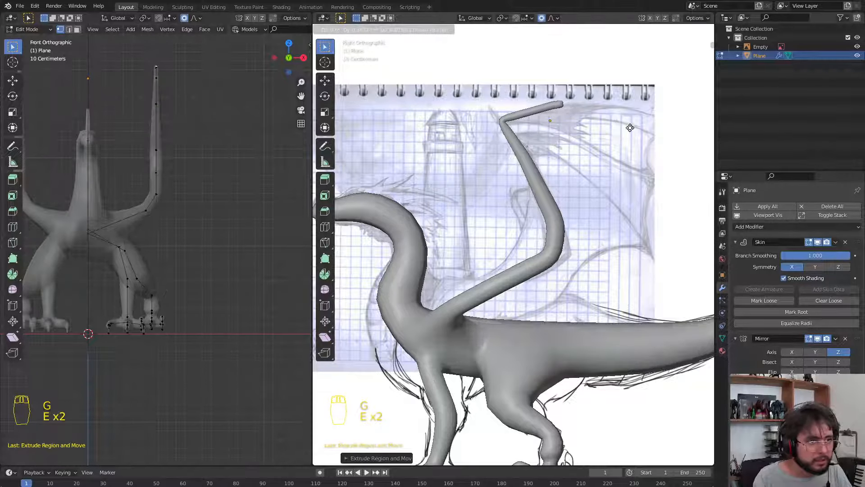
pyautogui.click(670, 131)
pyautogui.press('e')
pyautogui.click(366, 162)
pyautogui.scroll(-2, 367, 161)
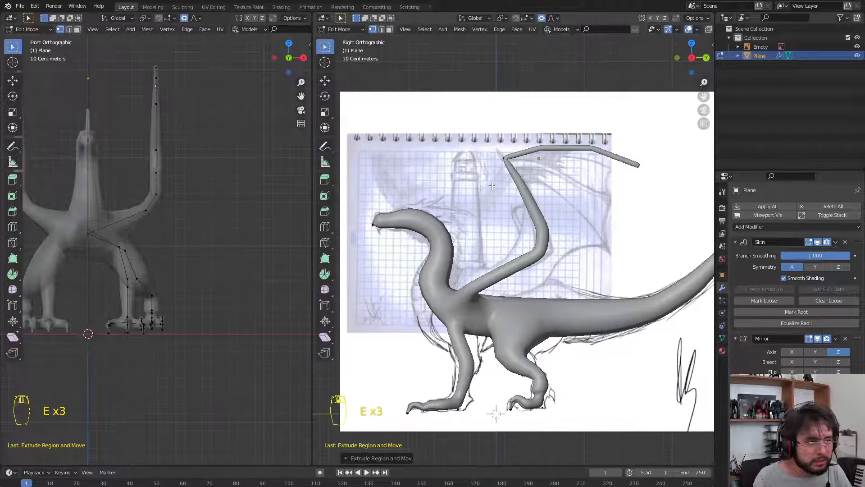
# With X-ray on, extrude a second wing finger from the wrist in four segments and scale its tip's skin radius to about 0.42
pyautogui.hotkey('alt', 'z')
pyautogui.click(504, 157)
pyautogui.press('e')
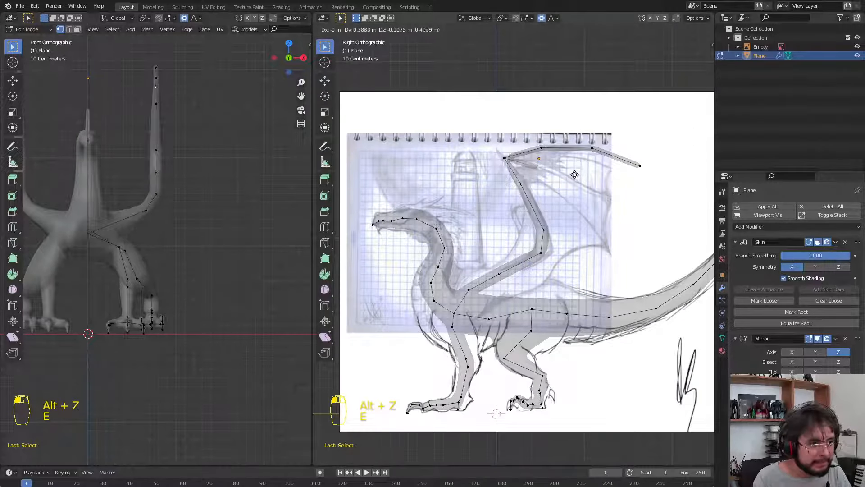
pyautogui.click(578, 175)
pyautogui.press('e')
pyautogui.click(616, 192)
pyautogui.press('e')
pyautogui.click(664, 213)
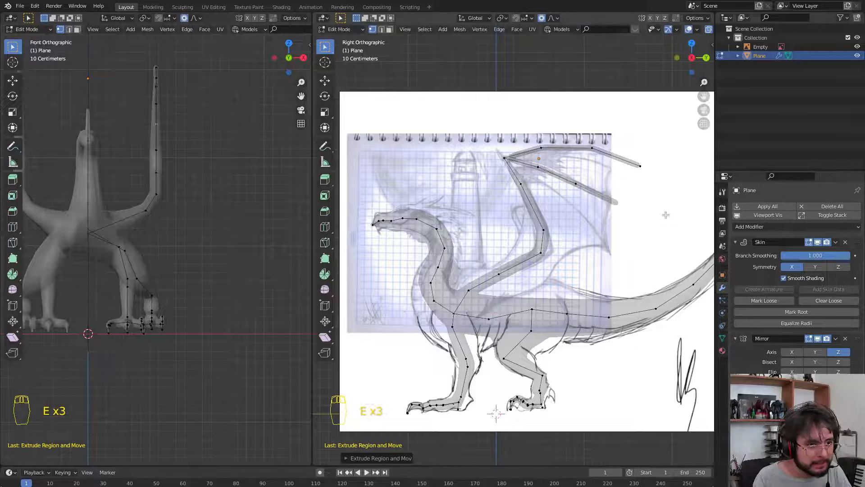
pyautogui.press('e')
pyautogui.click(685, 237)
pyautogui.hotkey('ctrl', 'a')
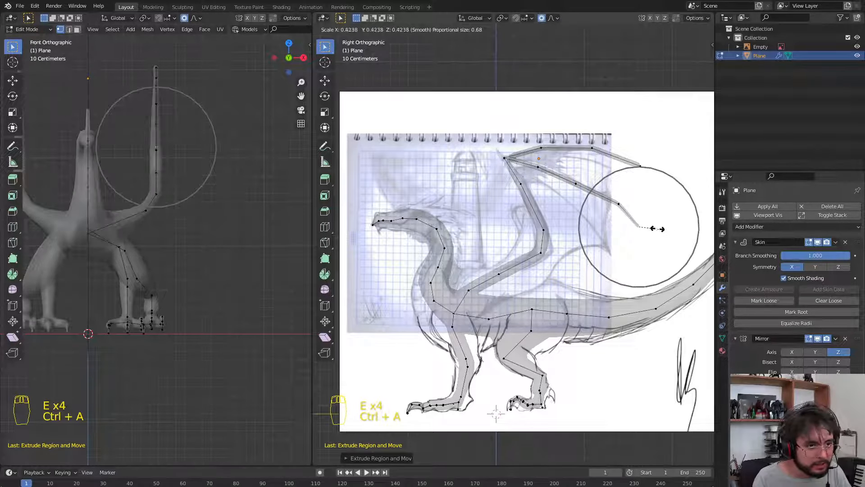
pyautogui.click(657, 228)
# Extrude a third wing finger from the wrist in three segments along the lowest sketched finger and taper its tip
pyautogui.click(507, 158)
pyautogui.press('e')
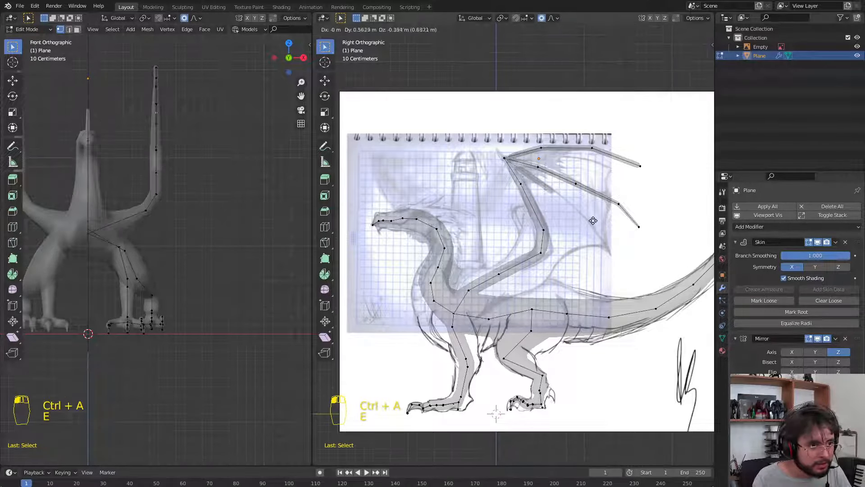
pyautogui.click(614, 238)
pyautogui.press('e')
pyautogui.click(630, 258)
pyautogui.press('e')
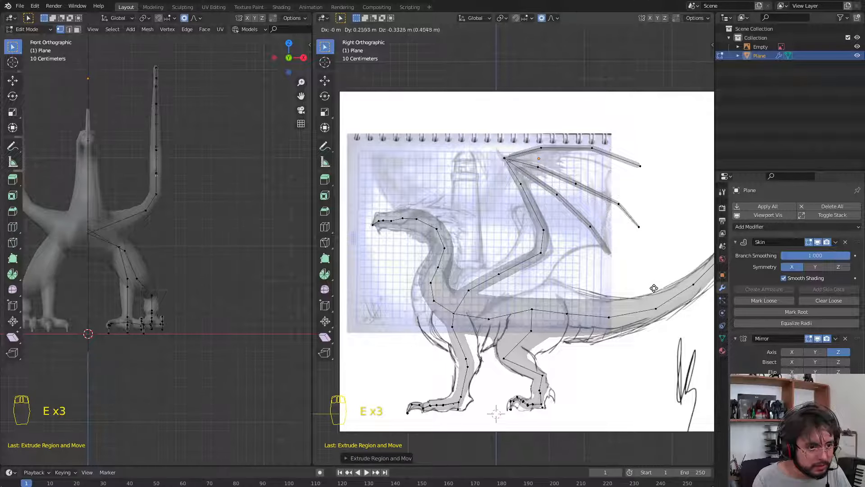
pyautogui.click(654, 287)
pyautogui.hotkey('ctrl', 'a')
pyautogui.click(614, 272)
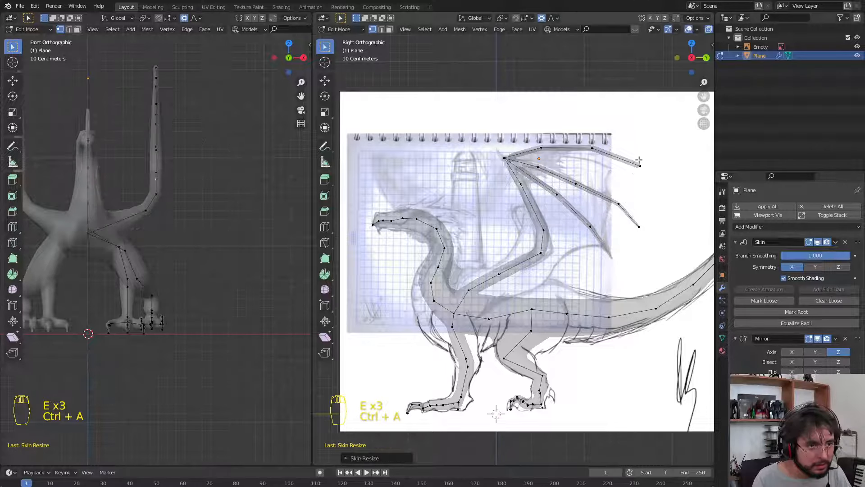
# Extend the uppermost wing finger by one downward segment and shrink the skin radius at its tip
pyautogui.click(640, 166)
pyautogui.press('e')
pyautogui.click(703, 218)
pyautogui.hotkey('ctrl', 'a')
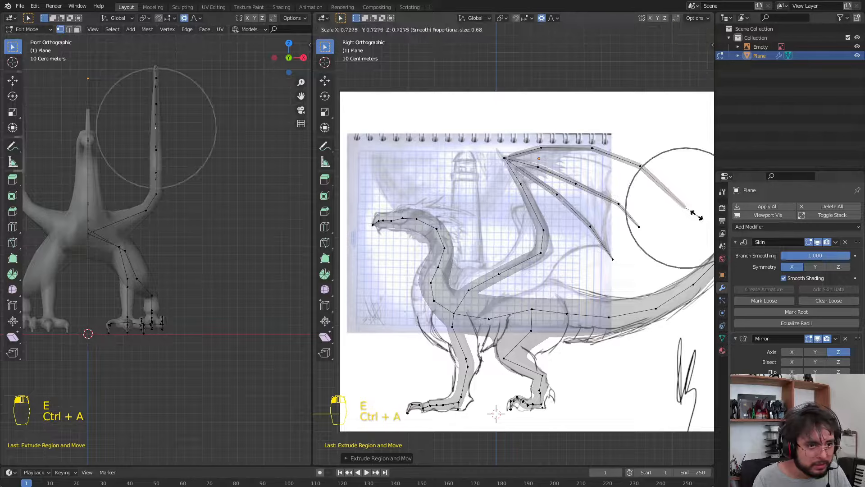
pyautogui.click(685, 208)
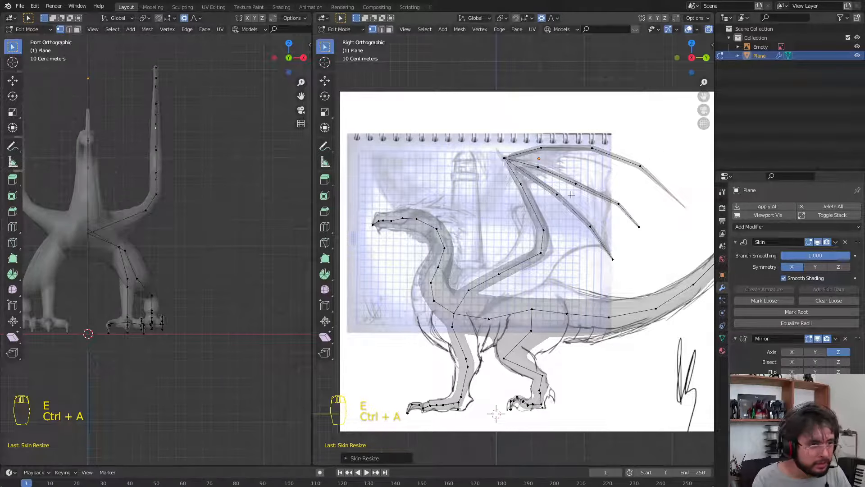
# Inspect the wrist joint where the wing fingers meet, try Mark Loose on its vertex, and undo it
pyautogui.click(519, 165)
pyautogui.hotkey('alt', 'z')
pyautogui.keyDown('shift'); pyautogui.moveTo(165, 133); pyautogui.dragTo(185, 210, button='middle'); pyautogui.keyUp('shift')
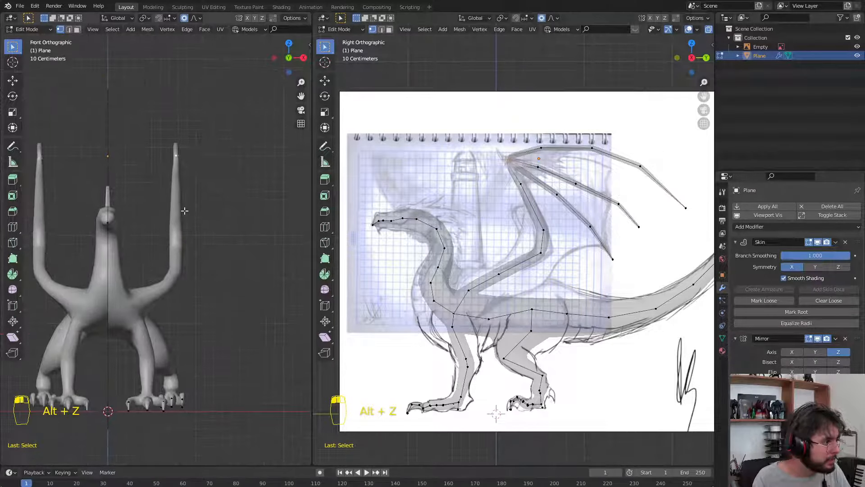
pyautogui.scroll(8, 184, 210)
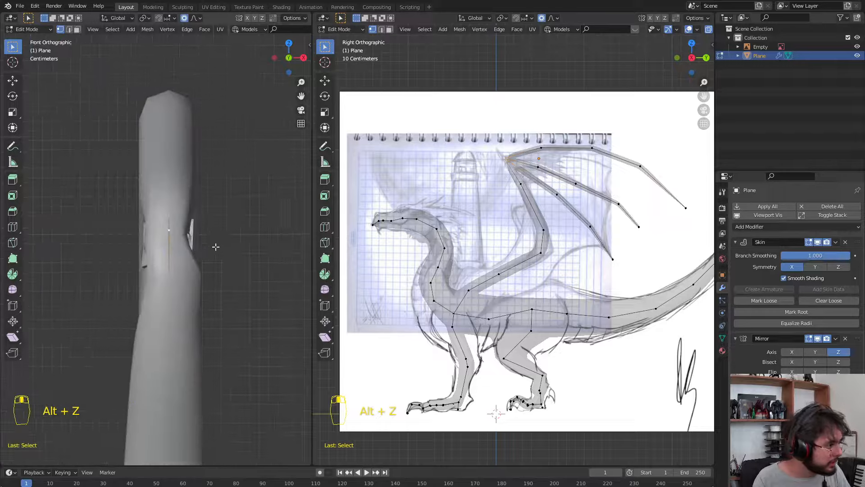
pyautogui.moveTo(216, 247); pyautogui.dragTo(271, 266, button='middle')
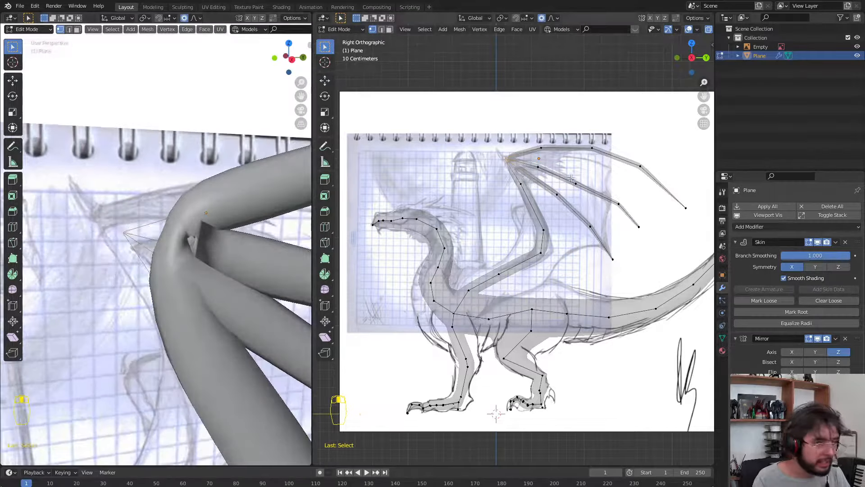
pyautogui.scroll(3, 519, 161)
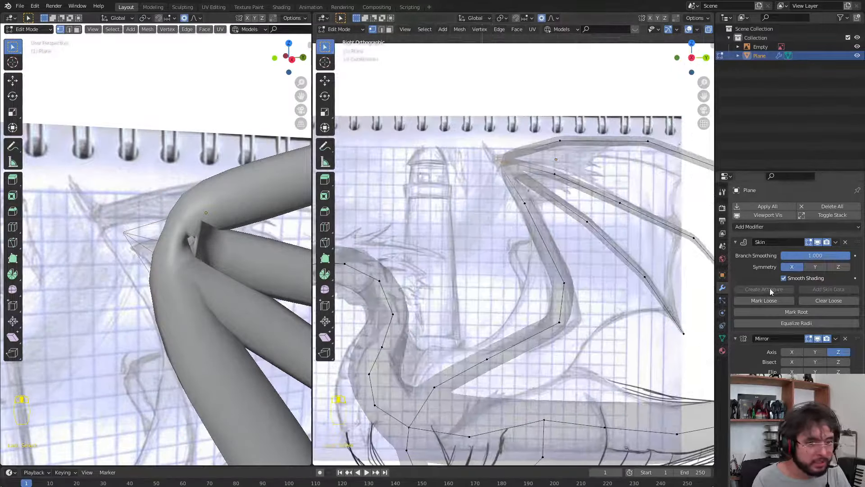
pyautogui.click(776, 303)
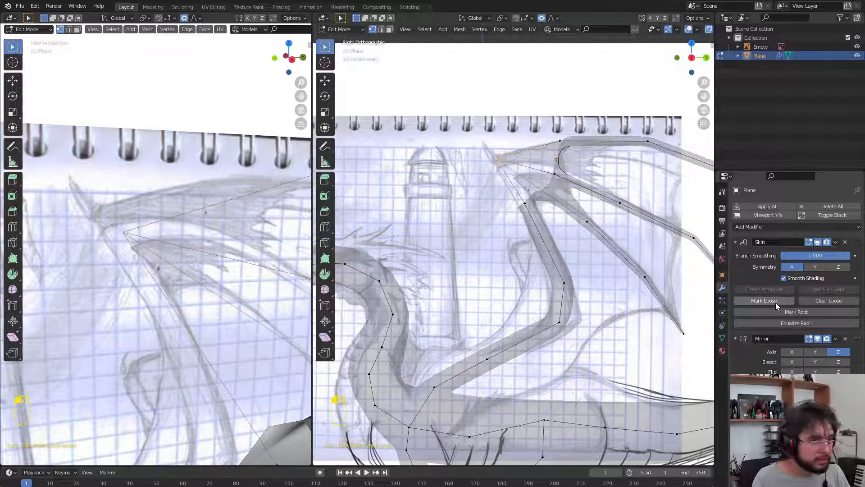
pyautogui.hotkey('ctrl', 'z')
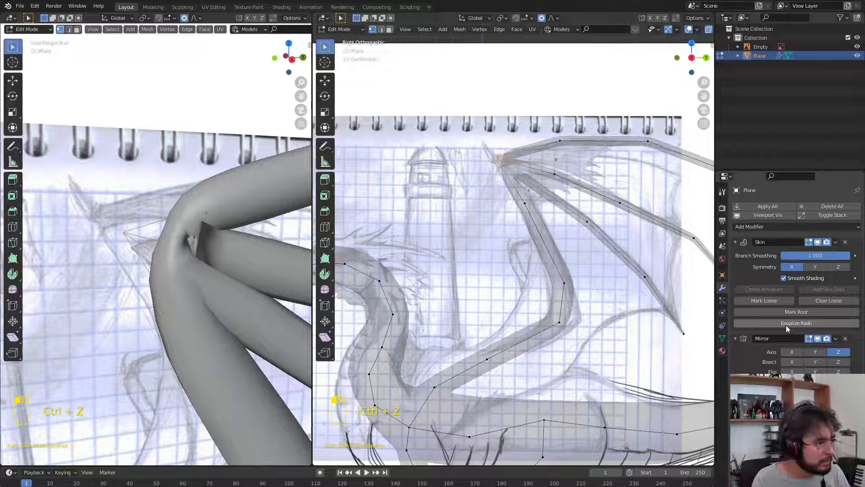
# Extrude a short thumb claw up and forward from the wrist vertex
pyautogui.press('e')
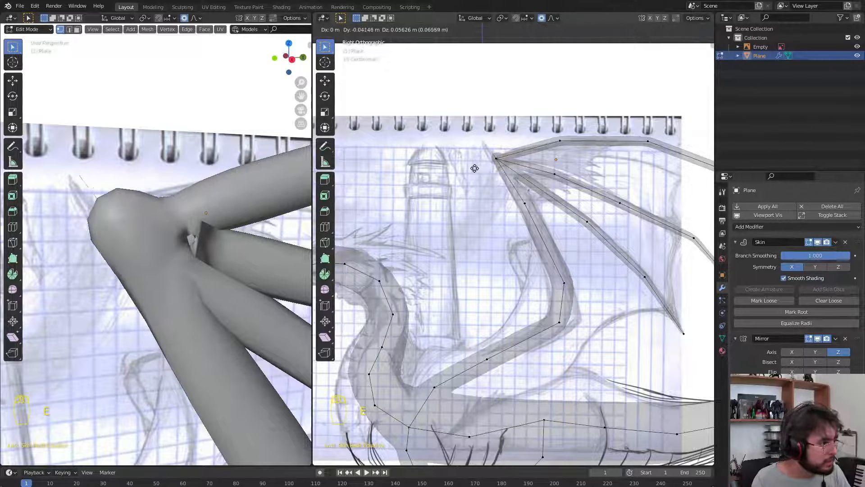
pyautogui.click(496, 174)
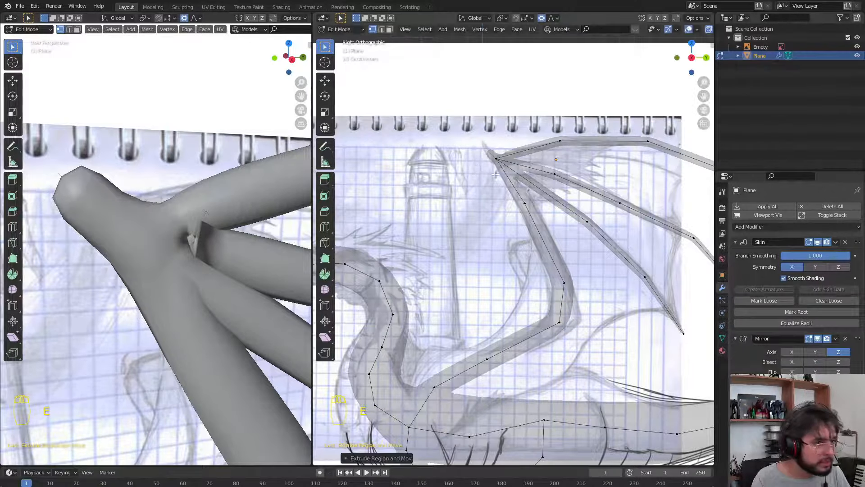
# Insert a vertex in the second wing finger near the wrist with a loop cut and move it outward using proportional size 0.08
pyautogui.click(521, 165)
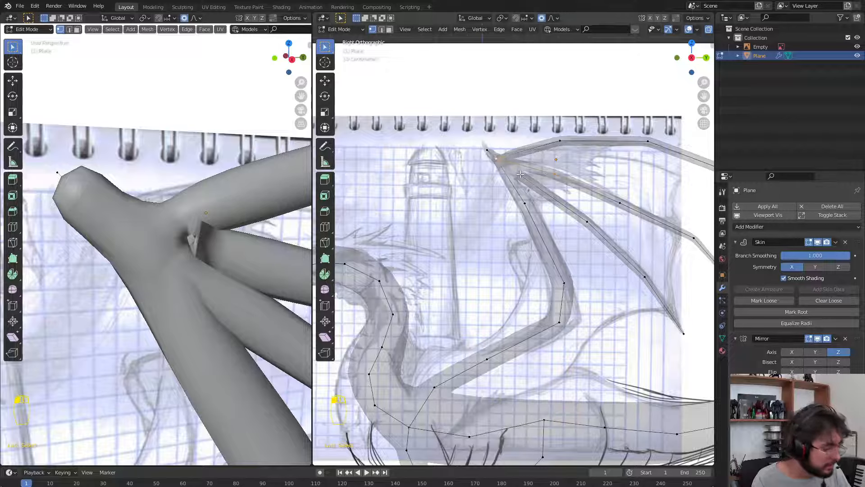
pyautogui.click(536, 174)
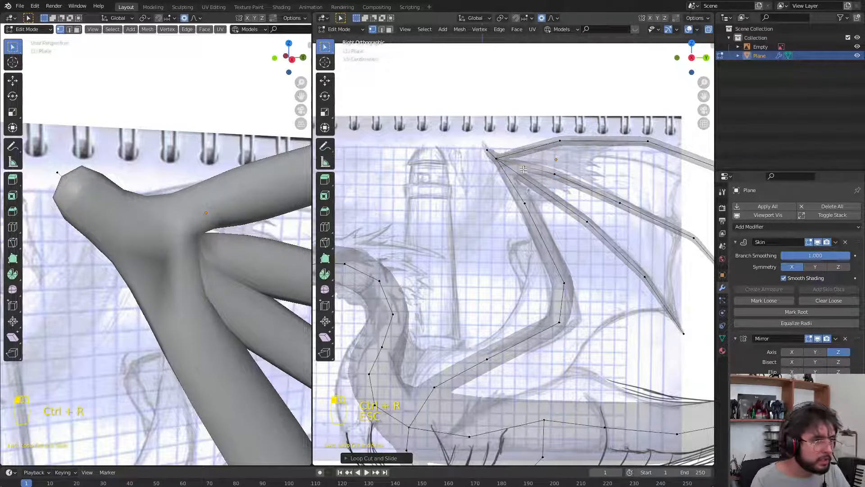
pyautogui.click(520, 166)
pyautogui.press('g')
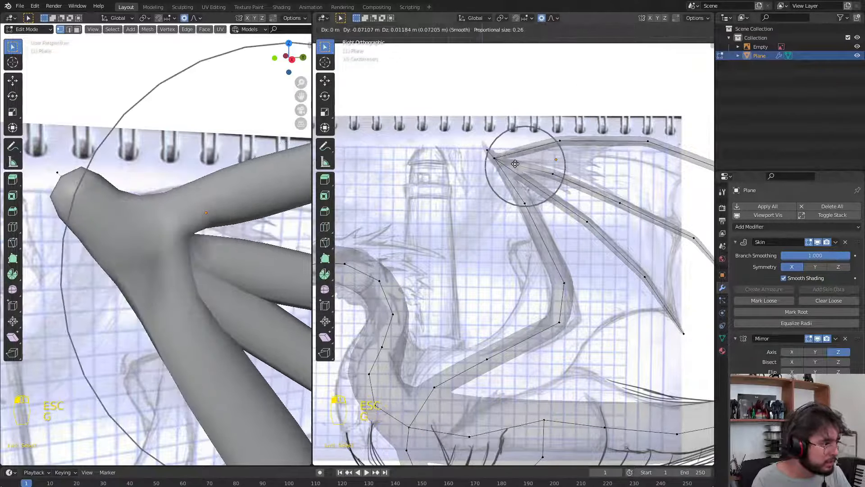
pyautogui.scroll(12, 515, 163)
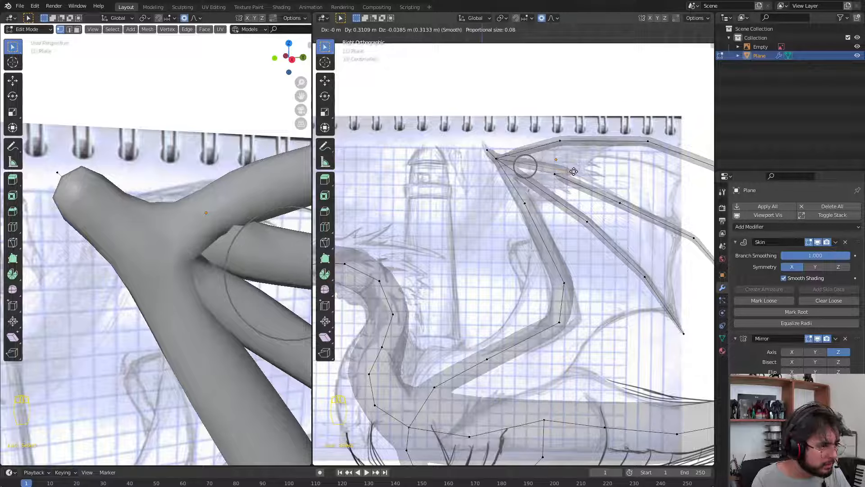
pyautogui.click(576, 183)
# Respace the second finger's joints, moving the original one farther out and the inserted one back near the wrist
pyautogui.press('g')
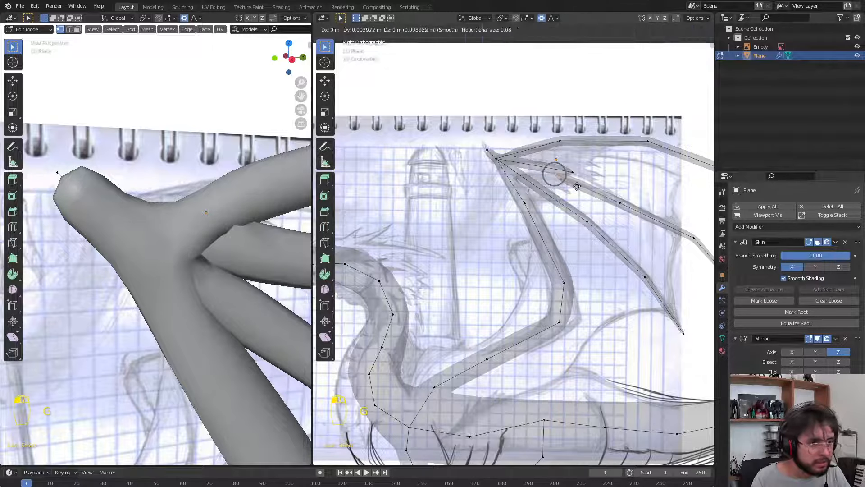
pyautogui.click(606, 193)
pyautogui.press('g')
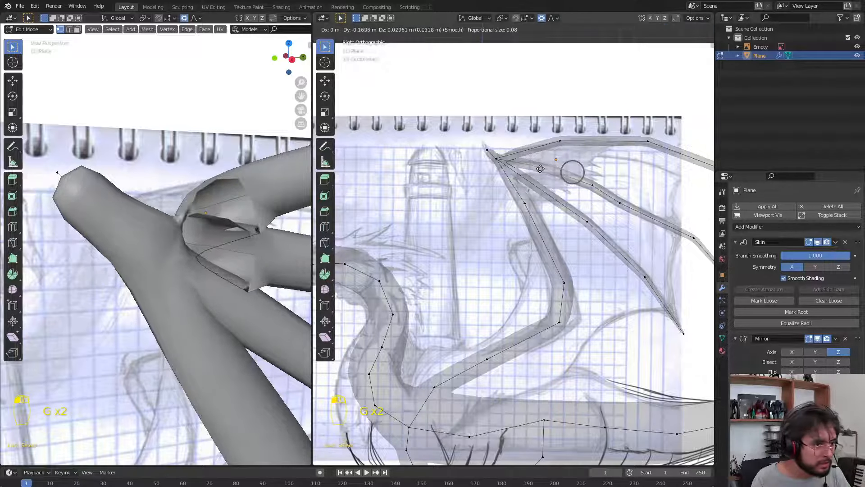
pyautogui.click(534, 169)
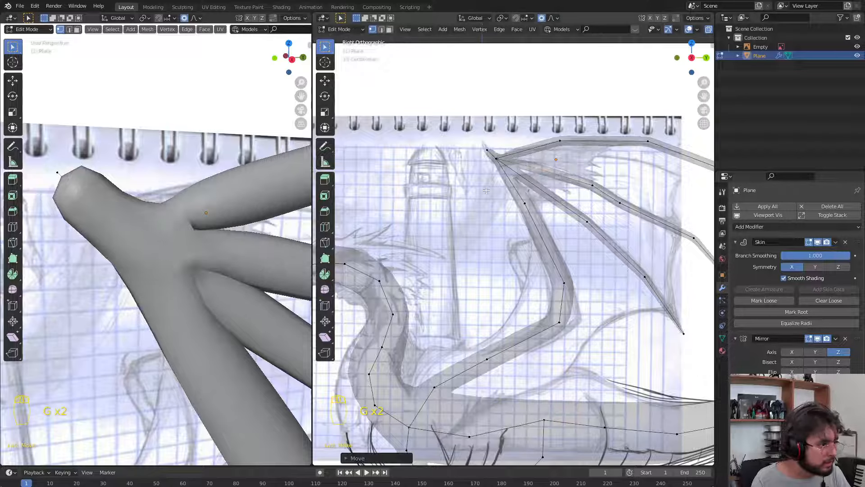
# Raise the first joint of the uppermost wing finger to separate that finger from the others at the wrist
pyautogui.moveTo(189, 234); pyautogui.dragTo(61, 258, button='middle')
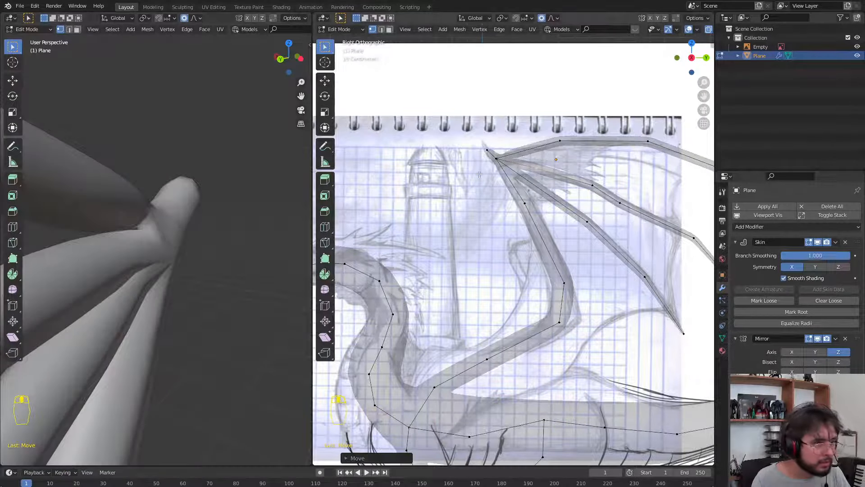
pyautogui.click(560, 140)
pyautogui.press('g')
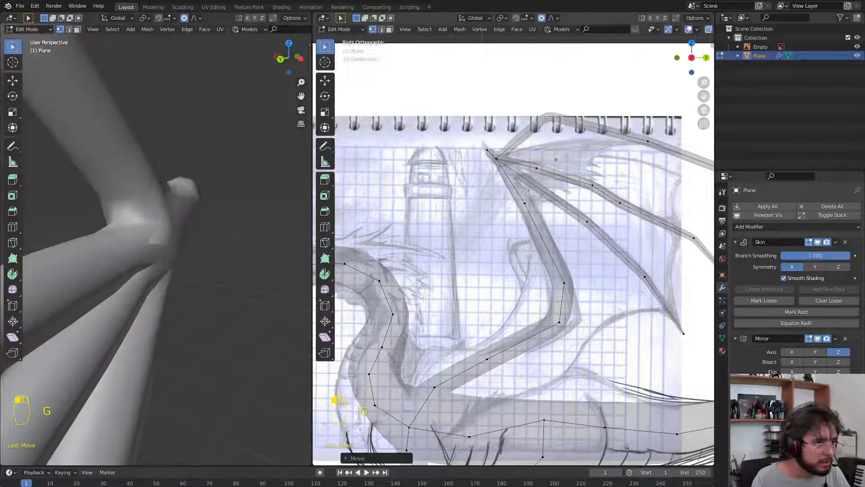
pyautogui.press('g')
pyautogui.click(548, 126)
# Move the arm joint just below the wrist forward, away from the third wing finger
pyautogui.click(535, 203)
pyautogui.press('g')
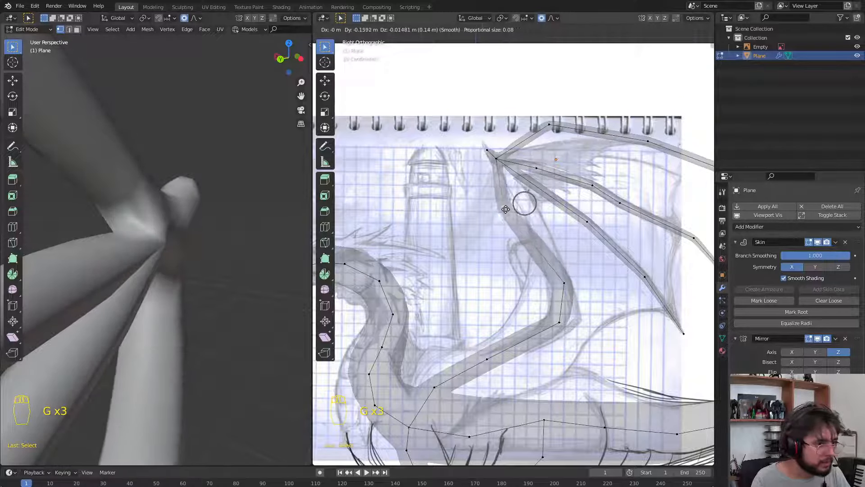
pyautogui.click(507, 207)
# Shift the two elbow joints of the wing arm forward toward the neck to reshape the bend
pyautogui.click(563, 284)
pyautogui.press('g')
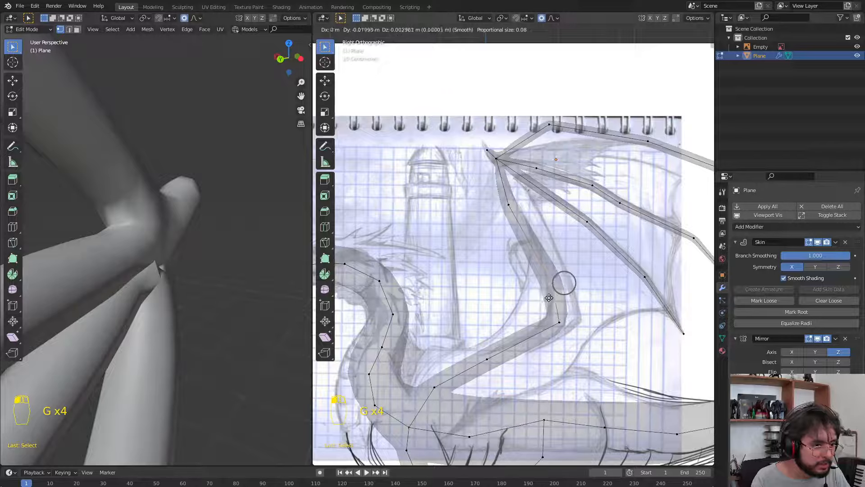
pyautogui.click(549, 297)
pyautogui.press('g')
pyautogui.click(540, 291)
pyautogui.press('g')
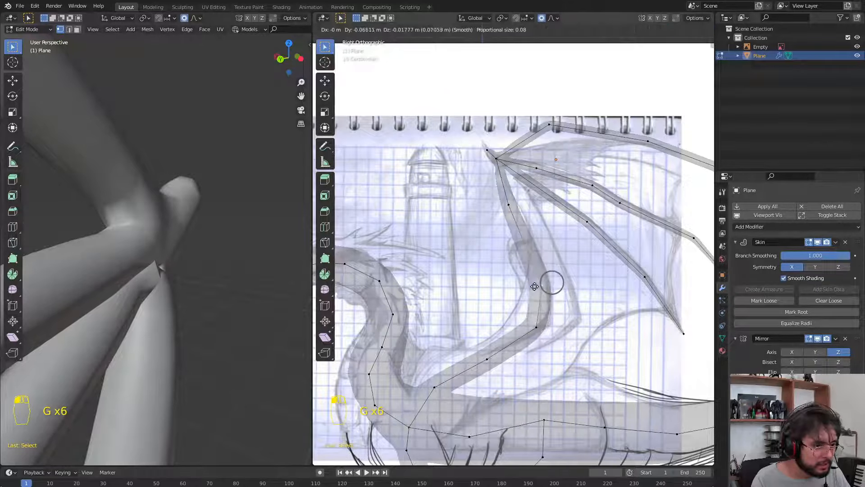
pyautogui.click(534, 286)
# Shift the third wing finger's first joint closer to the wrist
pyautogui.moveTo(154, 212); pyautogui.dragTo(176, 216, button='middle')
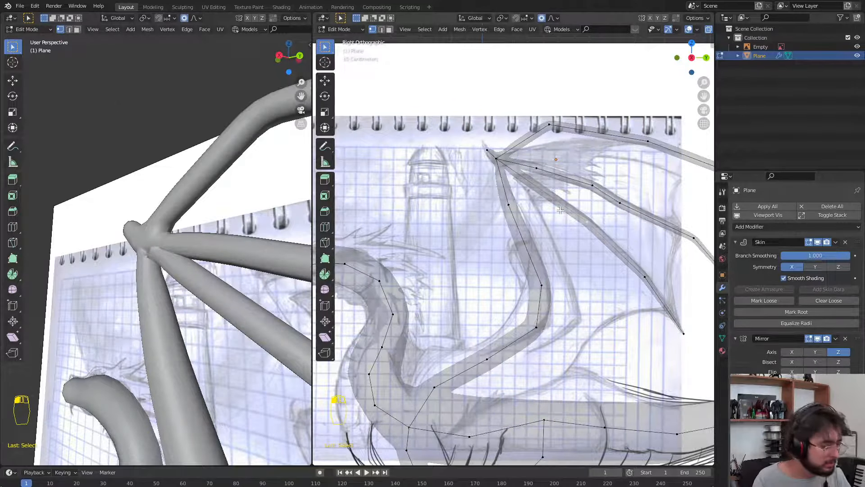
pyautogui.press('Escape')
pyautogui.press('g')
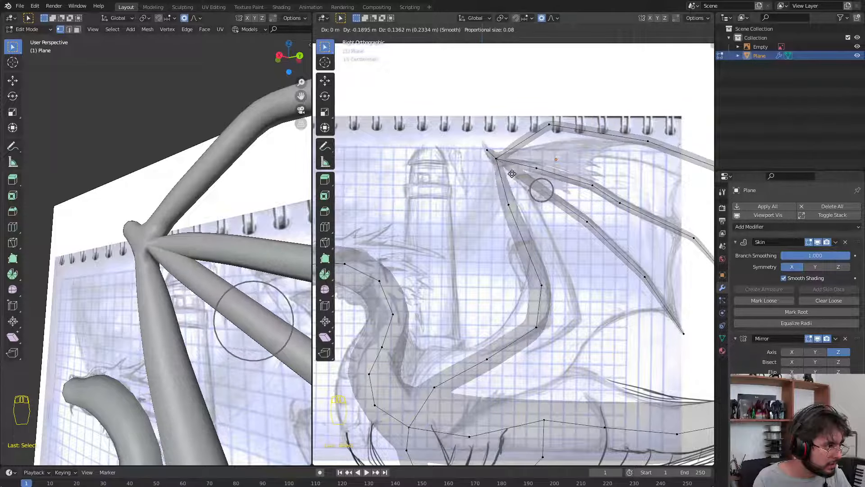
pyautogui.click(512, 173)
pyautogui.moveTo(216, 213); pyautogui.dragTo(245, 263, button='middle')
pyautogui.scroll(3, 69, 265)
pyautogui.press('g')
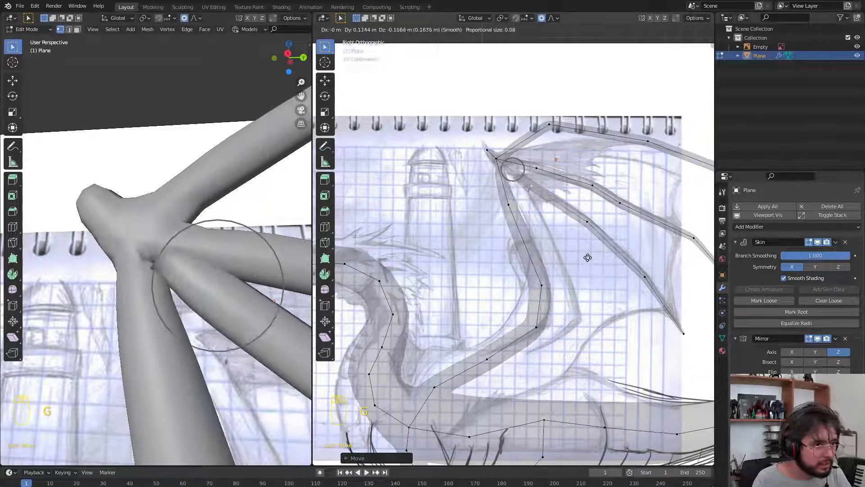
pyautogui.click(587, 264)
# Try lowering the Skin modifier's Branch Smoothing to about 0.256, and undo the change
pyautogui.click(774, 303)
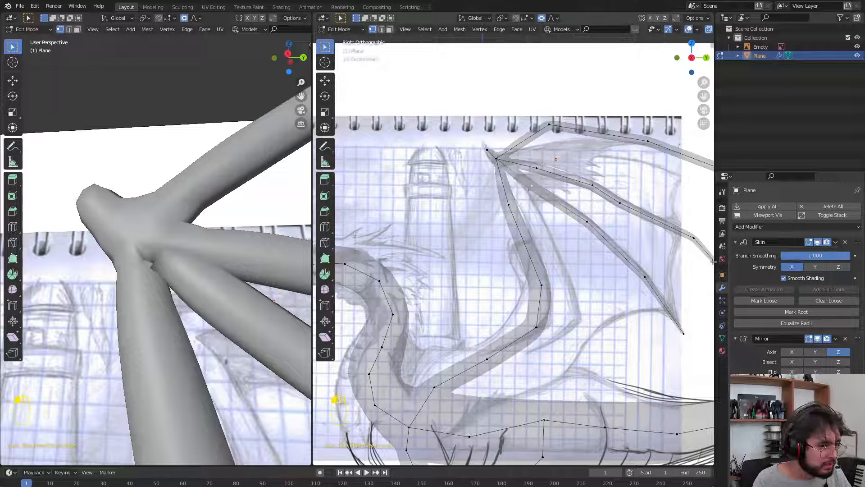
pyautogui.moveTo(829, 255); pyautogui.dragTo(765, 256)
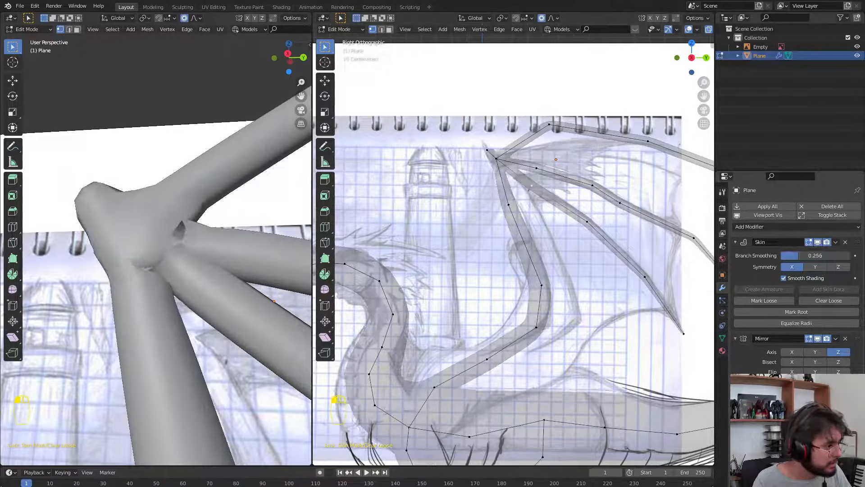
pyautogui.hotkey('ctrl', 'z')
# With a proportional size of 0.01, move the second finger's first joint outward and lower the third finger's first joint to spread them apart
pyautogui.press('g')
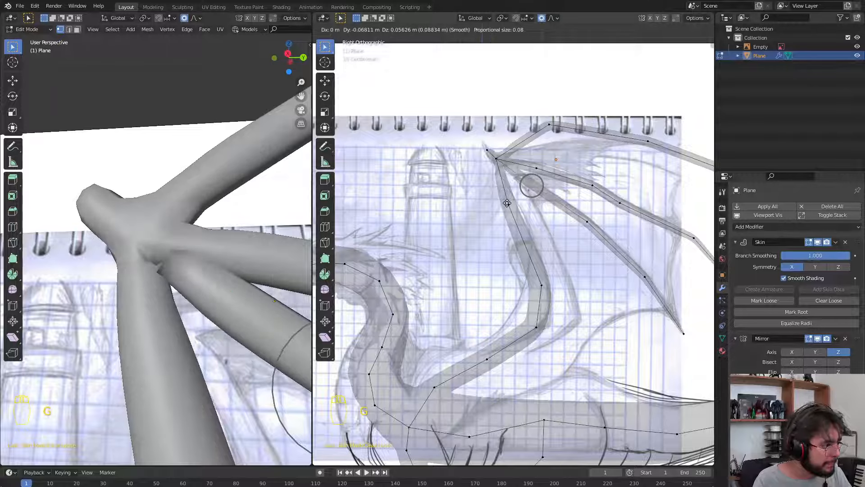
pyautogui.scroll(1, 525, 208)
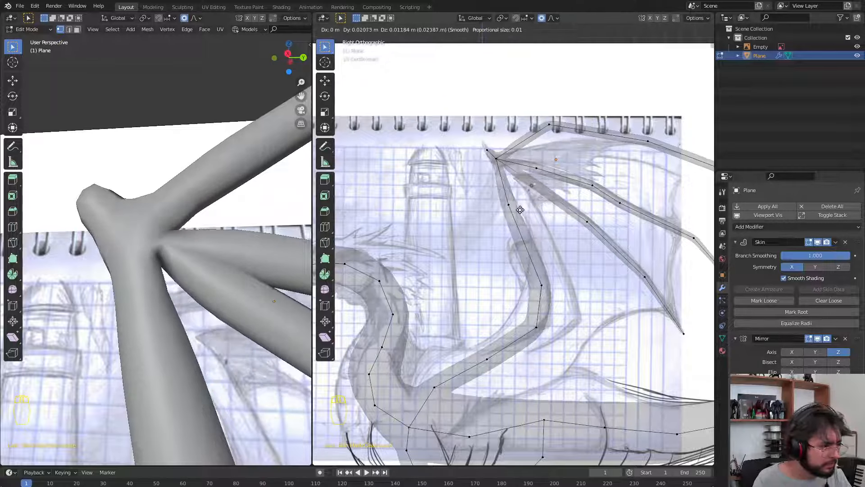
pyautogui.click(521, 210)
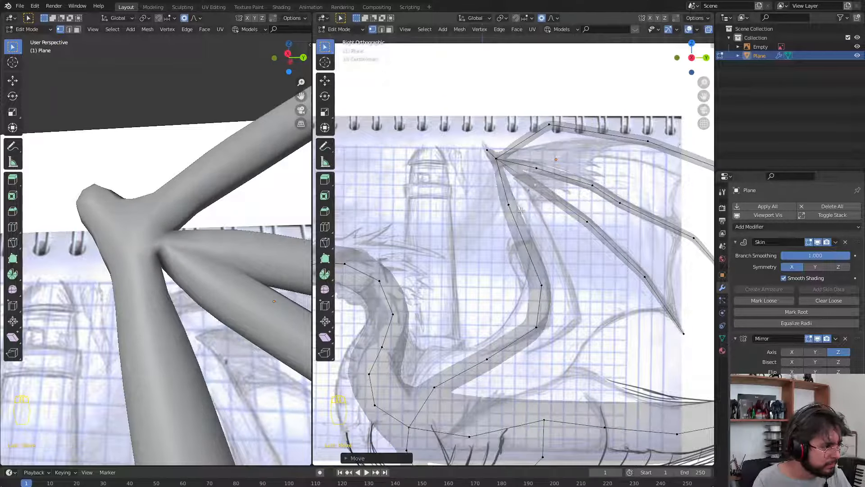
pyautogui.press('g')
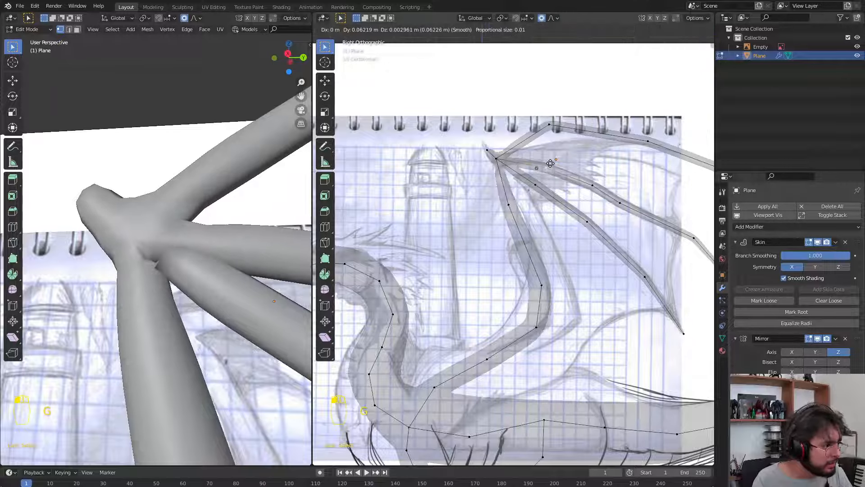
pyautogui.click(551, 164)
pyautogui.press('g')
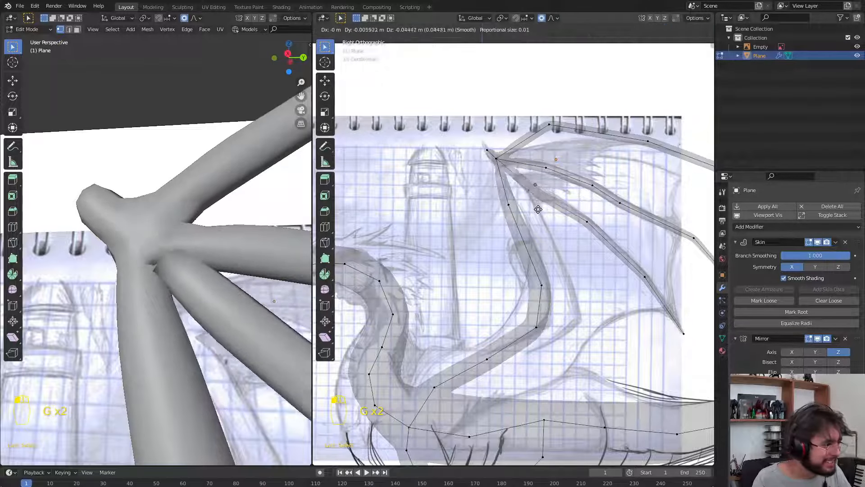
pyautogui.click(510, 213)
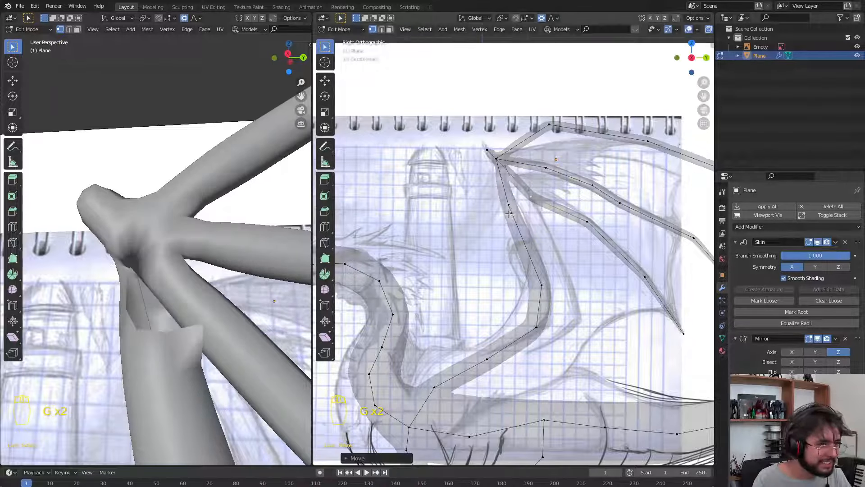
# Move the arm joint just below the wrist forward toward the neck to open a gap from the third finger
pyautogui.press('g')
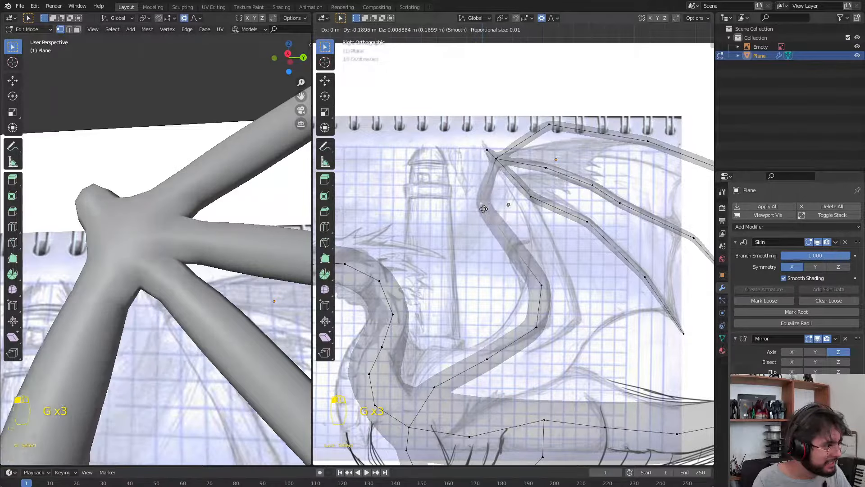
pyautogui.click(484, 208)
pyautogui.scroll(-4, 211, 216)
pyautogui.moveTo(211, 216); pyautogui.dragTo(219, 219, button='middle')
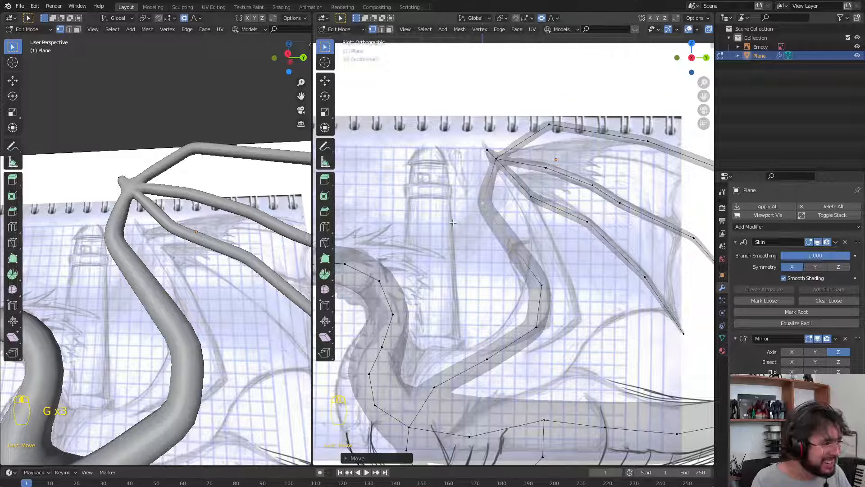
pyautogui.moveTo(149, 261); pyautogui.dragTo(248, 273, button='middle')
# Lower the second joint of the third wing finger to reshape its curve
pyautogui.press('g')
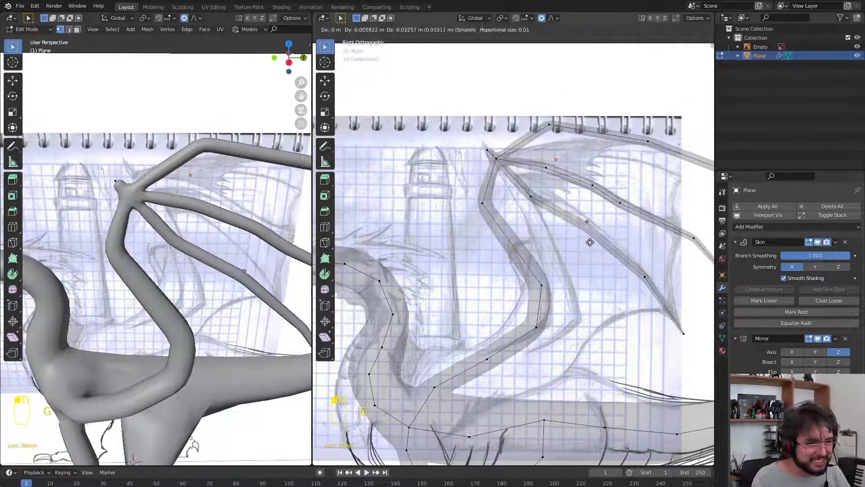
pyautogui.rightClick(590, 240)
pyautogui.scroll(-1, 622, 293)
pyautogui.press('g')
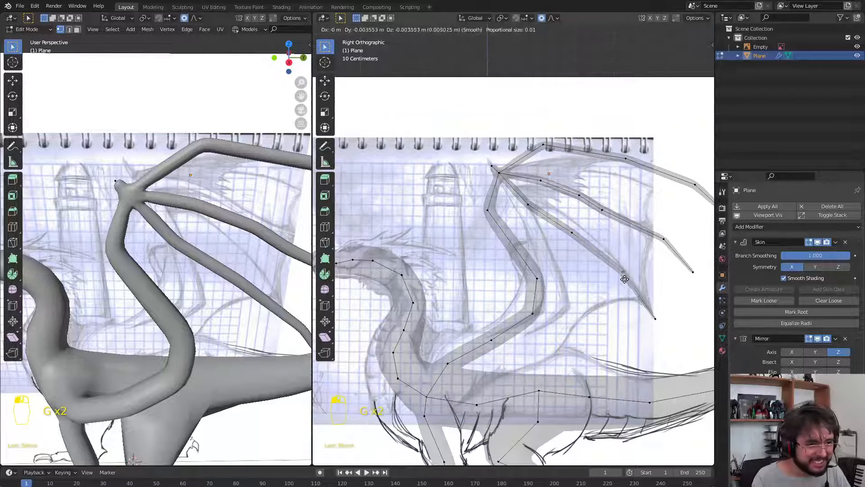
pyautogui.click(562, 247)
pyautogui.press('g')
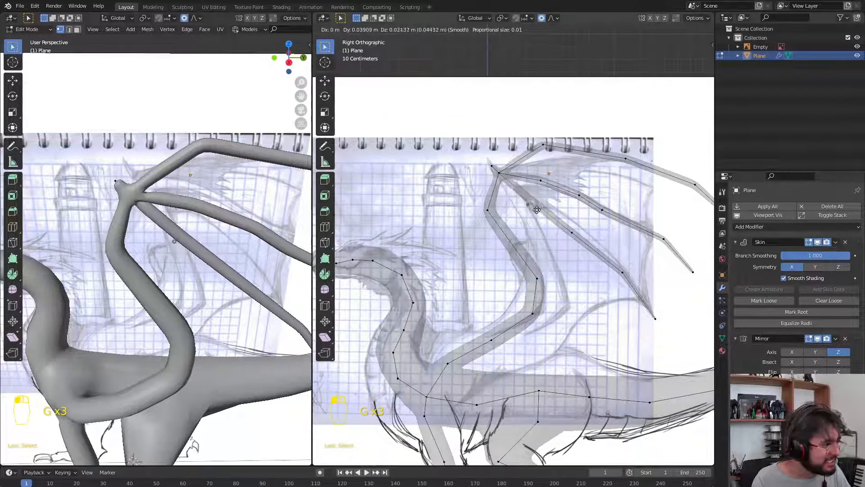
pyautogui.click(534, 213)
# Nudge the second wing finger's two middle joints slightly outward and up to even out its curve
pyautogui.press('g')
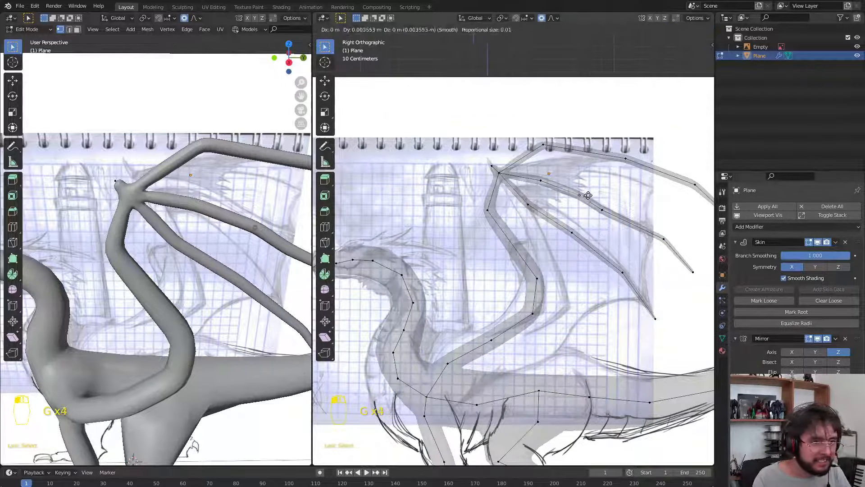
pyautogui.click(606, 211)
pyautogui.press('g')
pyautogui.click(615, 210)
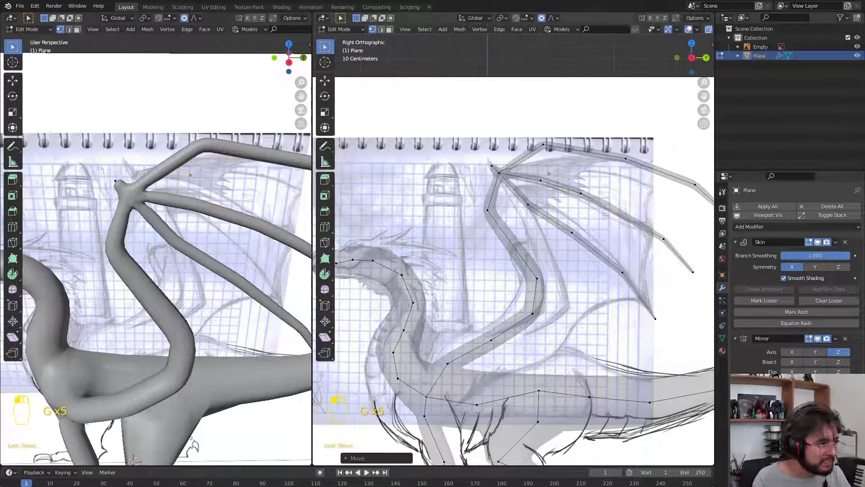
# Extrude a claw tip upward from the short wrist spur to match the sketch, and shrink its skin radius to a point
pyautogui.scroll(4, 494, 163)
pyautogui.keyDown('shift'); pyautogui.moveTo(474, 133); pyautogui.dragTo(509, 260, button='middle'); pyautogui.keyUp('shift')
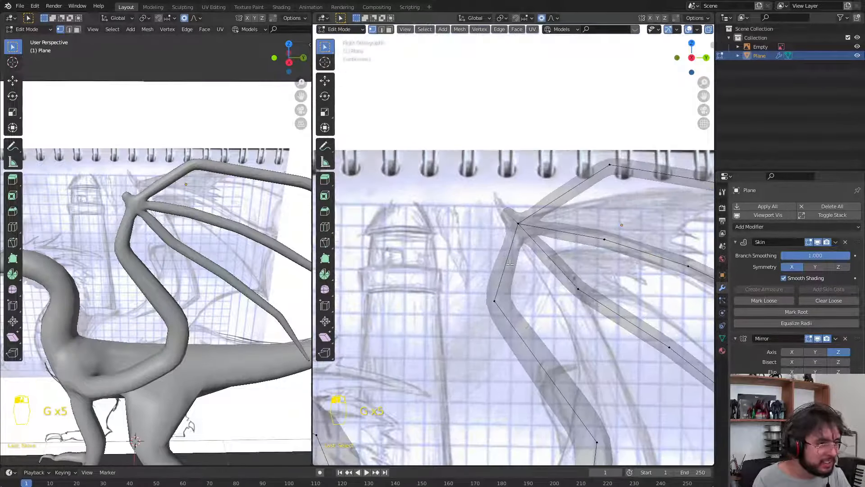
pyautogui.click(507, 255)
pyautogui.press('e')
pyautogui.click(501, 237)
pyautogui.hotkey('ctrl', 'a')
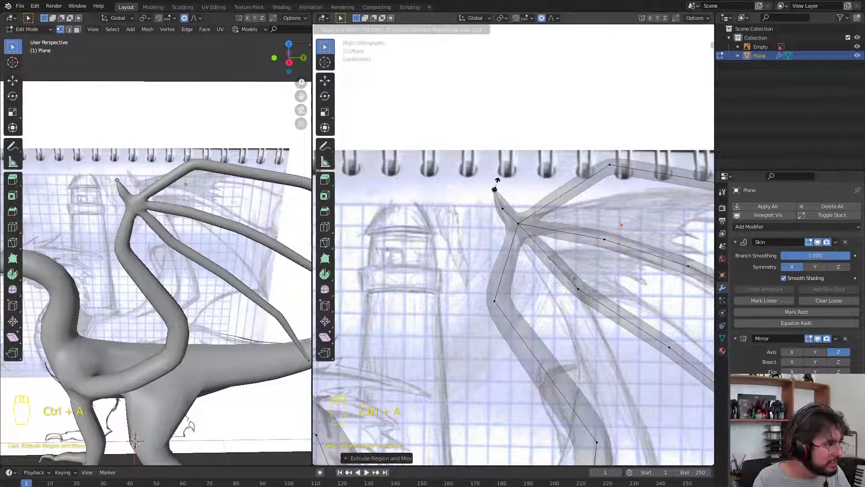
pyautogui.click(496, 182)
pyautogui.scroll(-2, 141, 365)
pyautogui.scroll(-3, 416, 368)
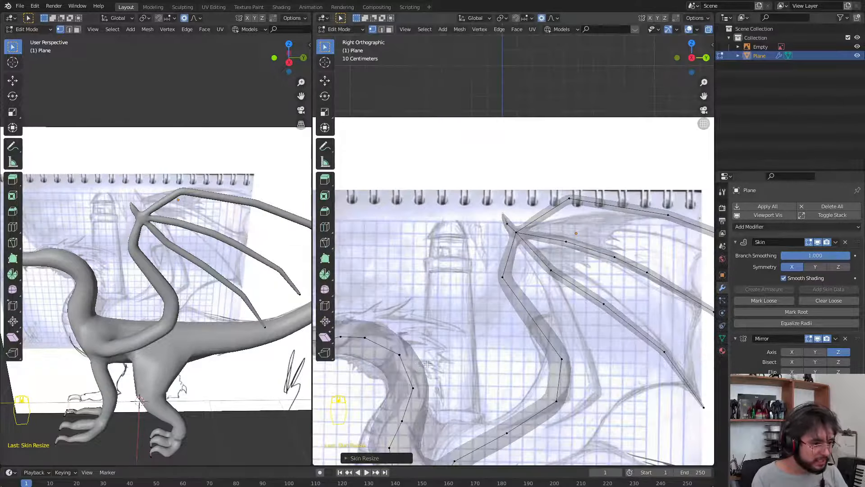
pyautogui.keyDown('shift'); pyautogui.moveTo(428, 364); pyautogui.dragTo(443, 248, button='middle'); pyautogui.keyUp('shift')
pyautogui.click(467, 345)
pyautogui.hotkey('ctrl', 'a')
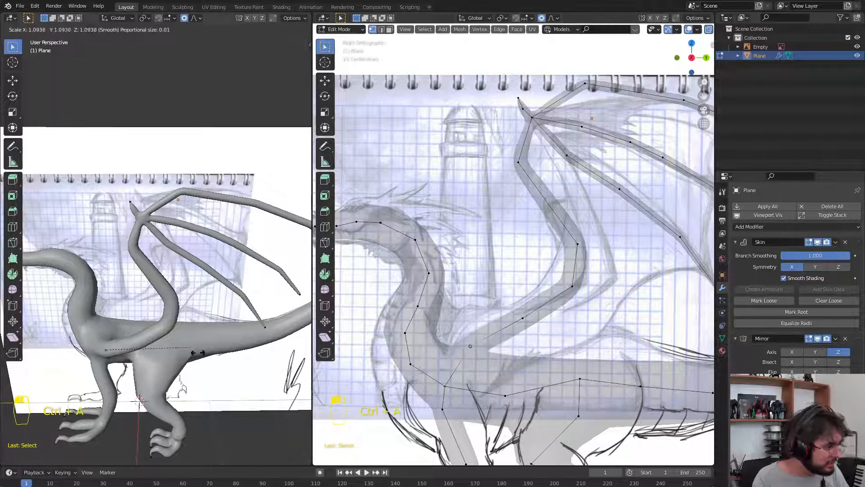
pyautogui.scroll(-4, 494, 340)
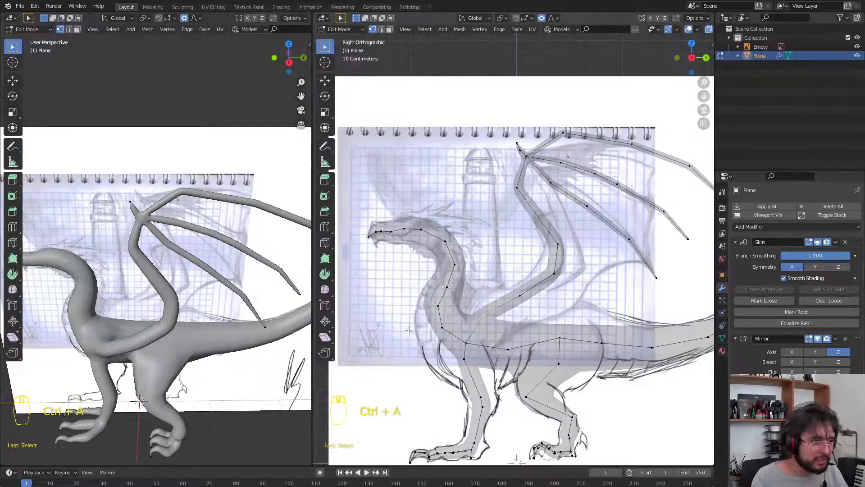
pyautogui.scroll(4, 494, 283)
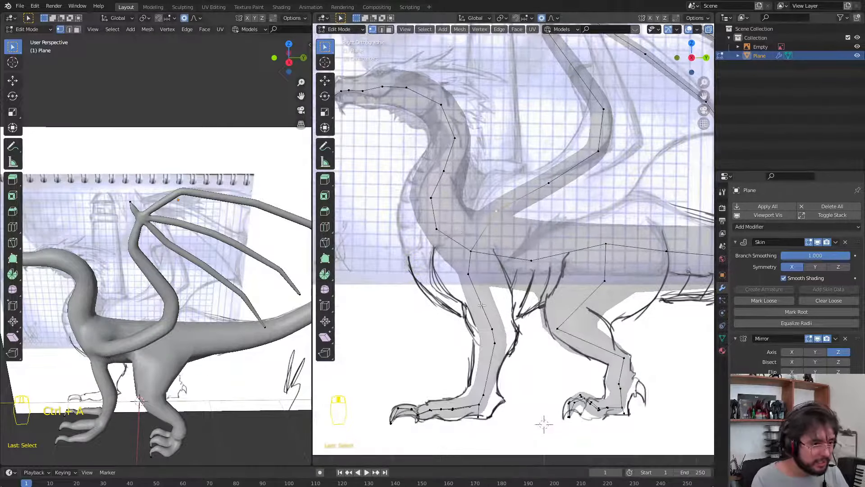
pyautogui.press('g')
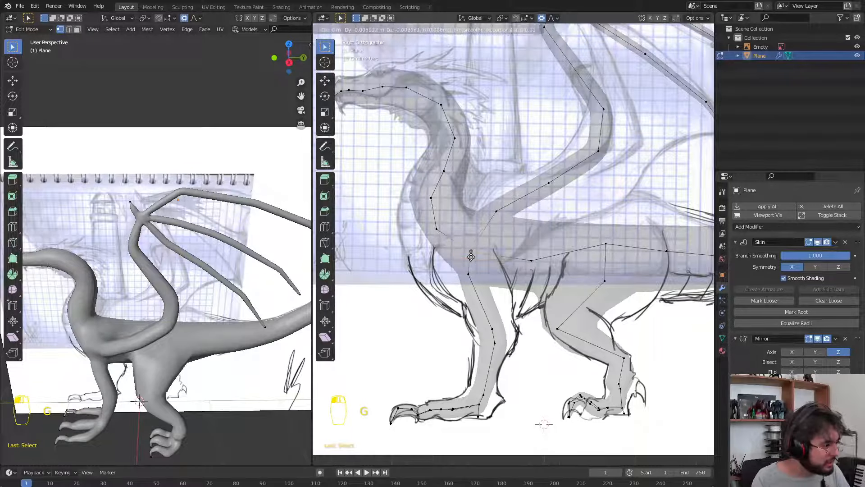
pyautogui.click(467, 260)
pyautogui.moveTo(165, 360); pyautogui.dragTo(258, 317, button='middle')
pyautogui.hotkey('ctrl', 'a')
pyautogui.rightClick(218, 279)
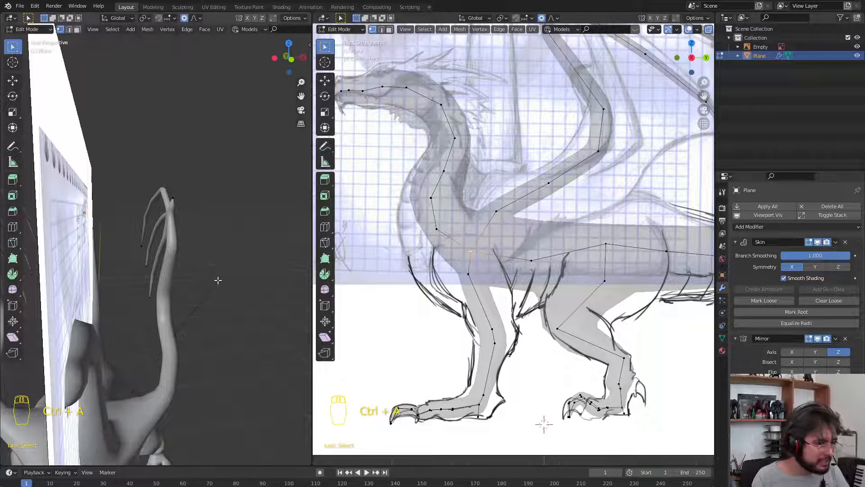
# Save the file and remove the smoothing modifier stacked below the Mirror modifier
pyautogui.hotkey('ctrl', 's')
pyautogui.click(175, 252)
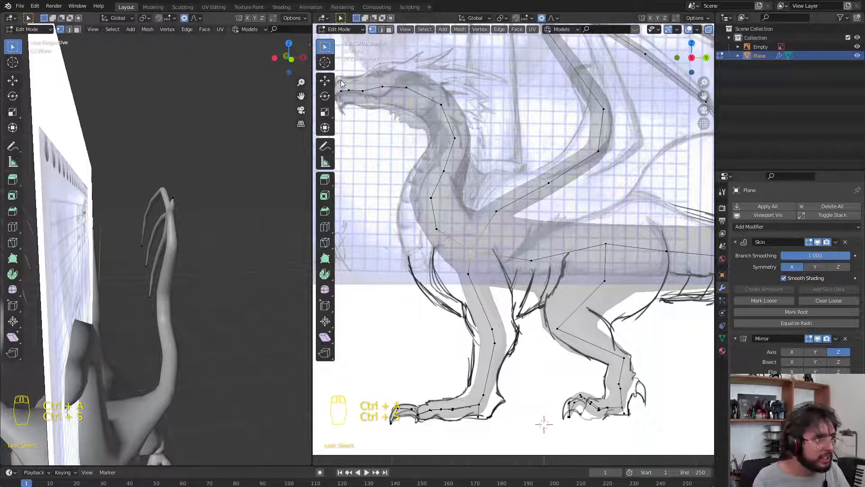
pyautogui.scroll(-2, 496, 331)
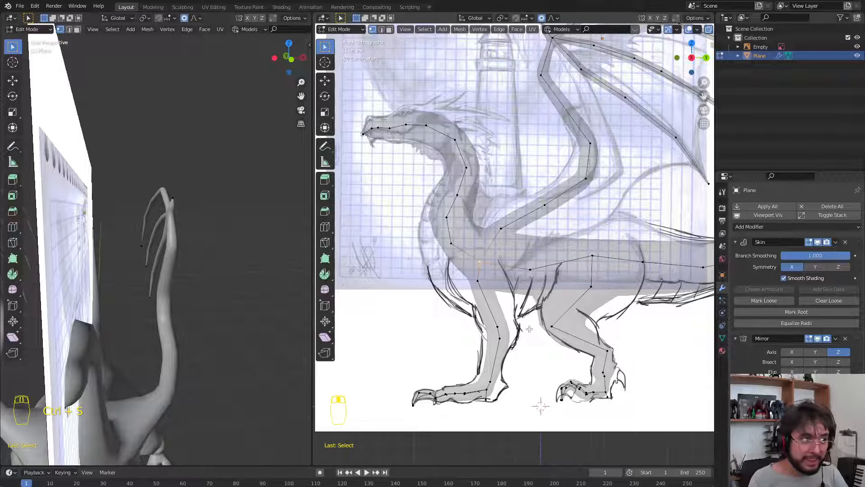
pyautogui.moveTo(529, 329); pyautogui.dragTo(584, 317, button='middle')
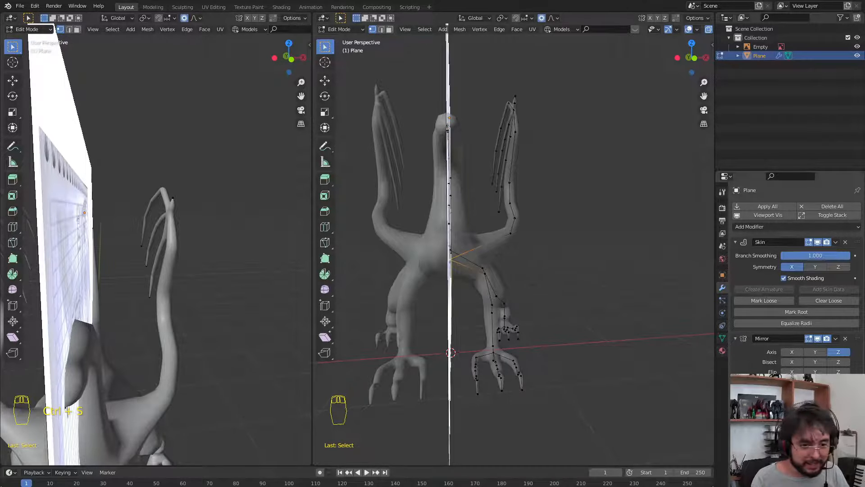
pyautogui.click(845, 431)
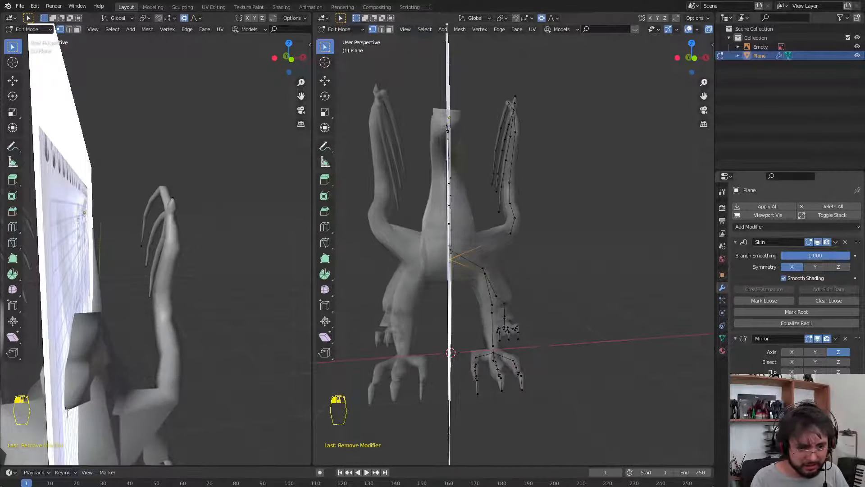
# Apply the Mirror modifier in Object Mode, and return to Edit Mode in front orthographic view
pyautogui.moveTo(550, 325); pyautogui.dragTo(489, 333, button='middle')
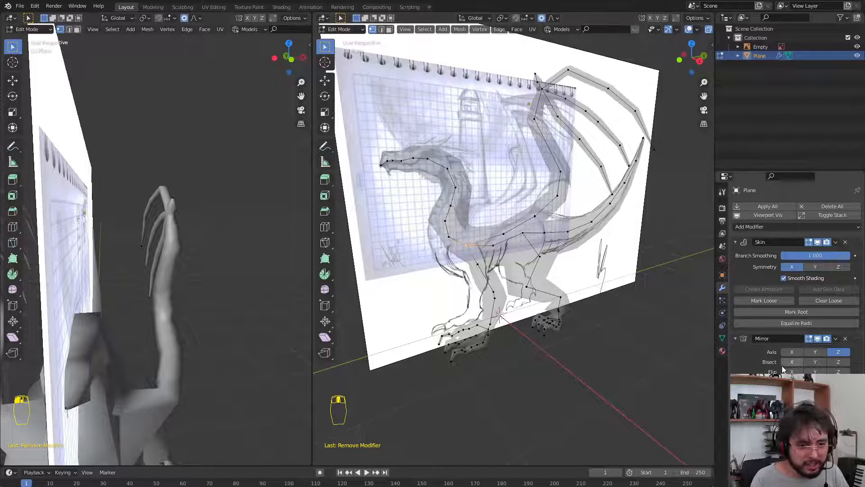
pyautogui.hotkey('ctrl', 'a')
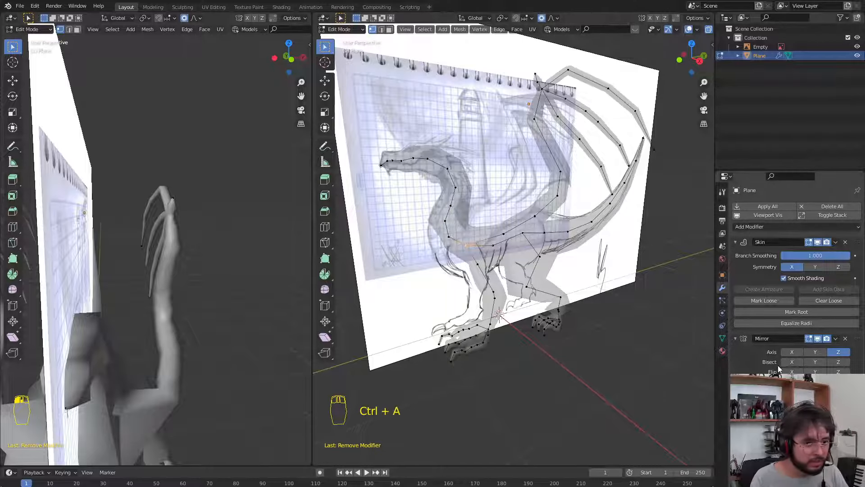
pyautogui.press('Tab')
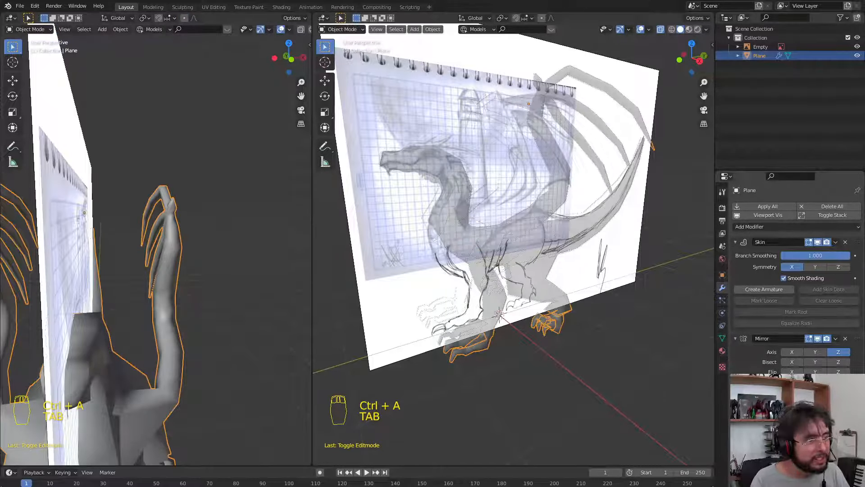
pyautogui.hotkey('ctrl', 'a')
pyautogui.press('KP_1')
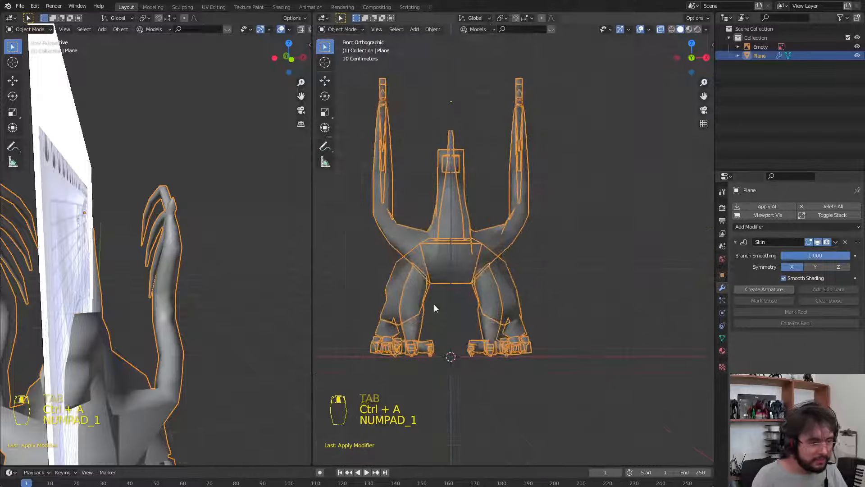
pyautogui.press('Tab')
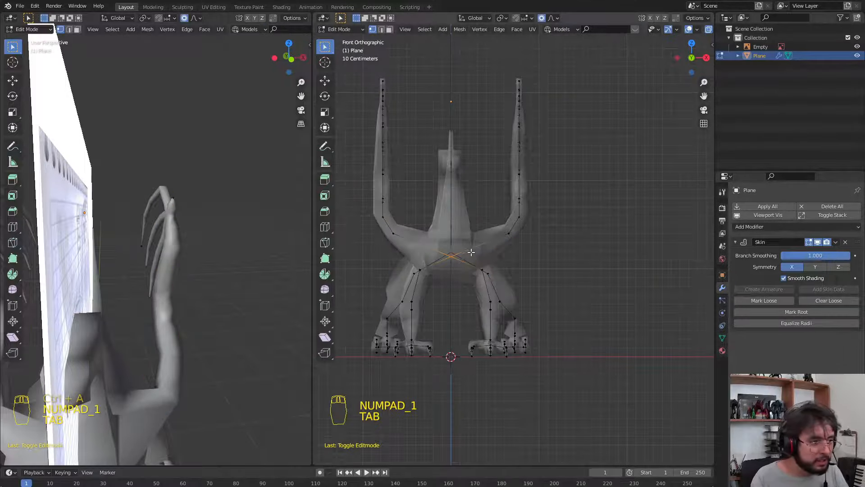
# Mark the central chest vertex as the skin root and create an armature from the Skin modifier in Object Mode
pyautogui.moveTo(471, 252); pyautogui.dragTo(568, 245, button='middle')
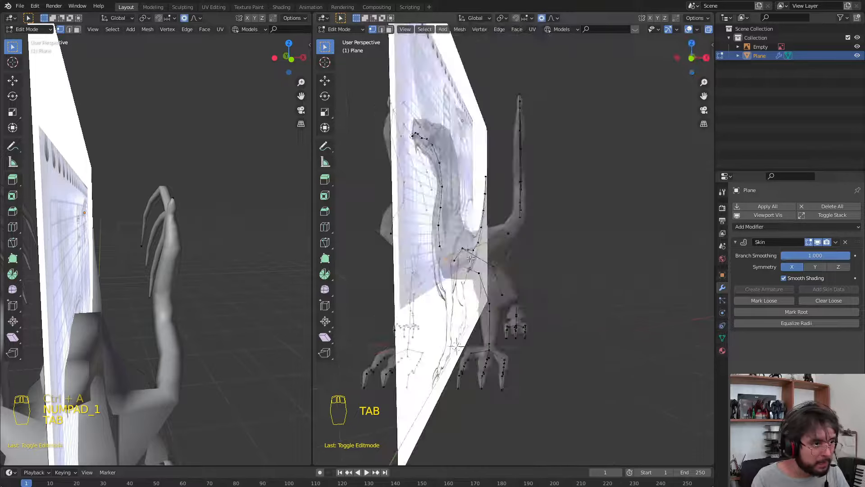
pyautogui.click(789, 311)
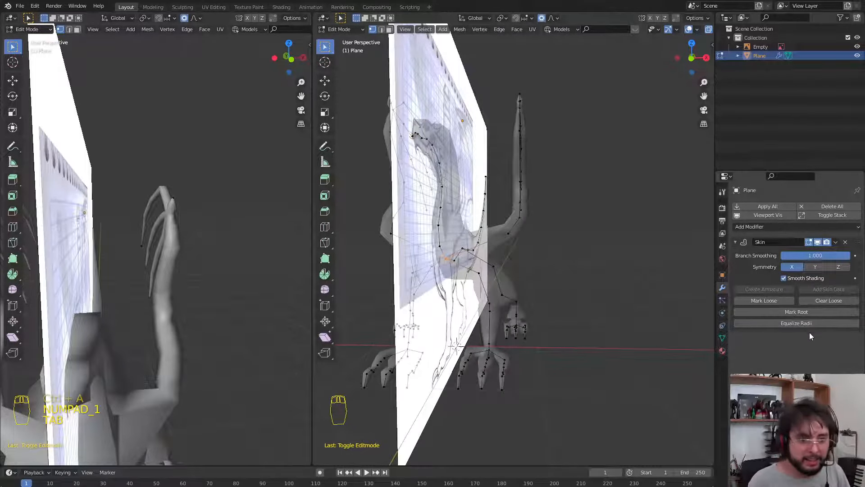
pyautogui.press('Tab')
pyautogui.click(568, 296)
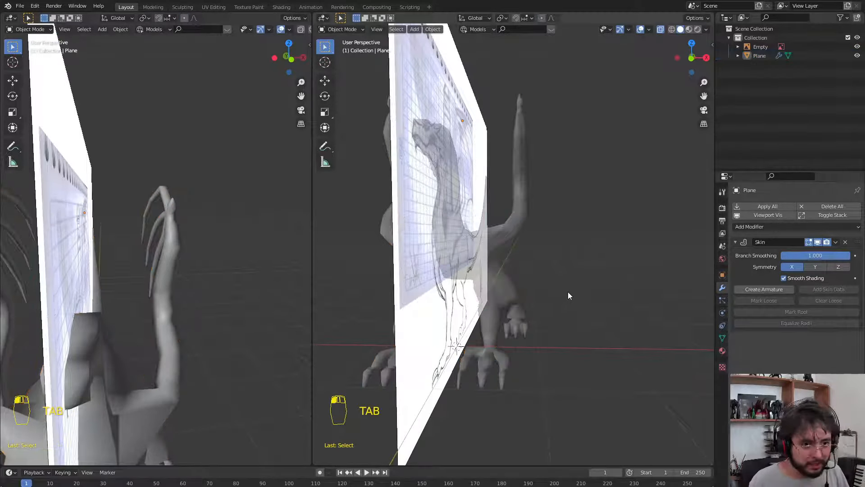
pyautogui.click(758, 289)
# Hide the new armature and enter vertex Edit Mode on the dragon mesh in right orthographic view
pyautogui.press('KP_3')
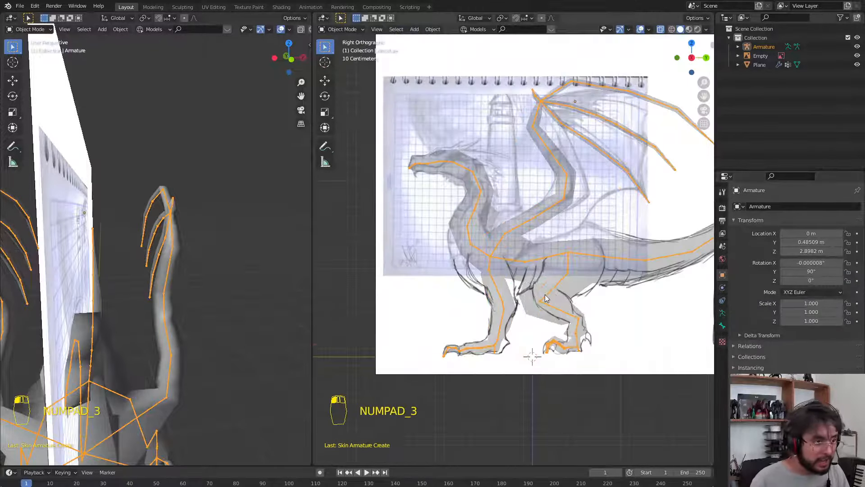
pyautogui.press('h')
pyautogui.click(514, 269)
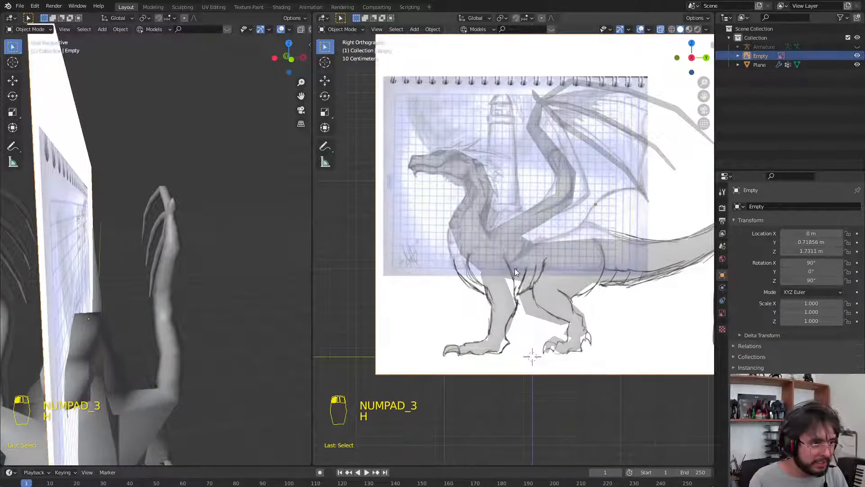
pyautogui.keyDown('shift'); pyautogui.scroll(1, 465, 272); pyautogui.keyUp('shift')
pyautogui.hotkey('ctrl', 'Tab')
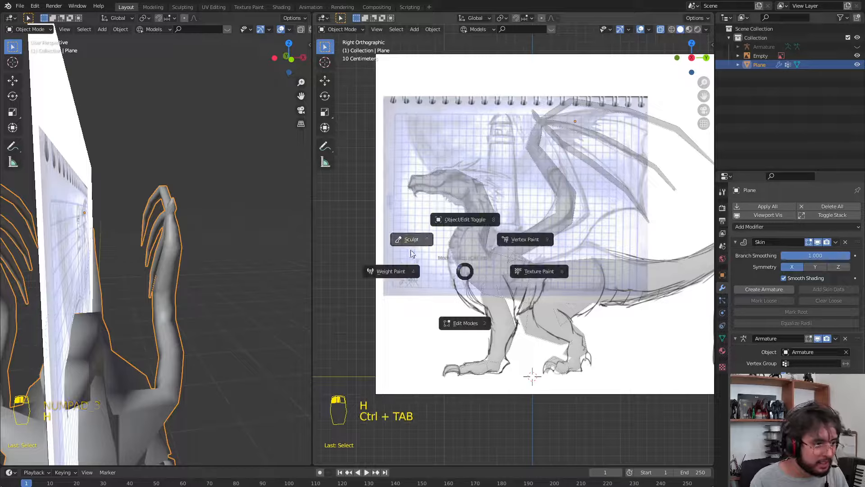
pyautogui.click(469, 323)
pyautogui.click(514, 317)
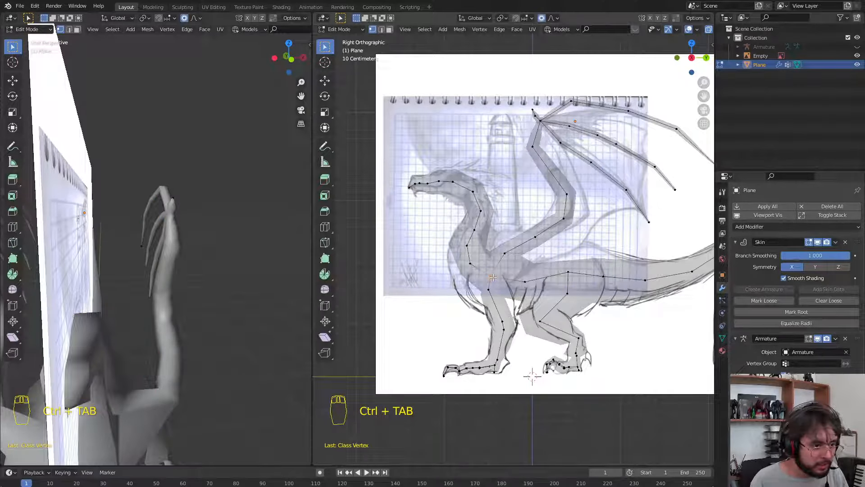
# Circle-select one wing's vertices above the elbow in front view, with mesh symmetry enabled on the Z axis
pyautogui.press('KP_1')
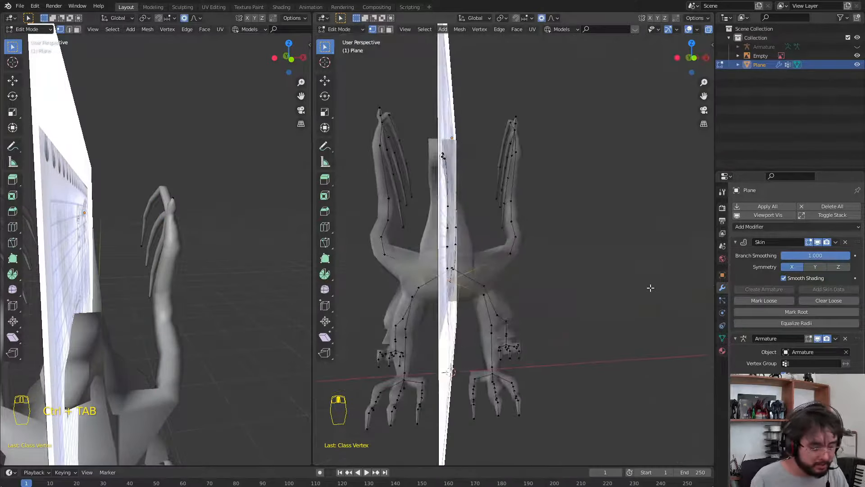
pyautogui.press('c')
pyautogui.scroll(-2, 565, 122)
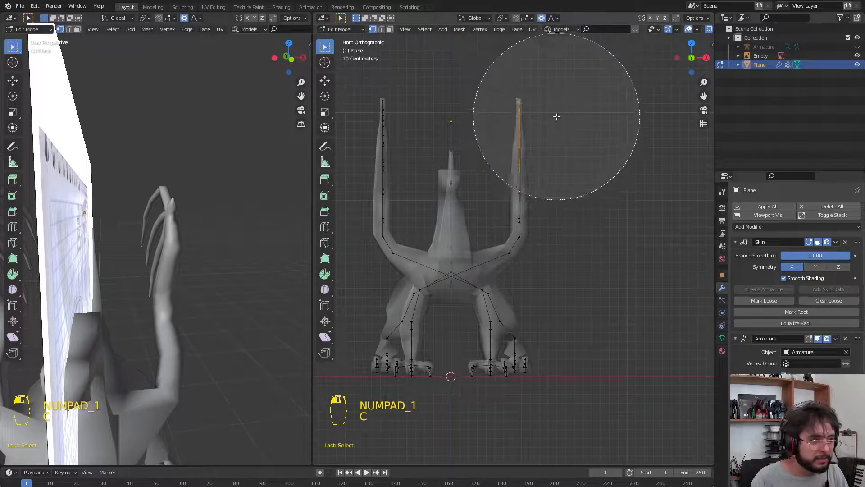
pyautogui.moveTo(556, 116); pyautogui.dragTo(550, 142)
pyautogui.rightClick(550, 142)
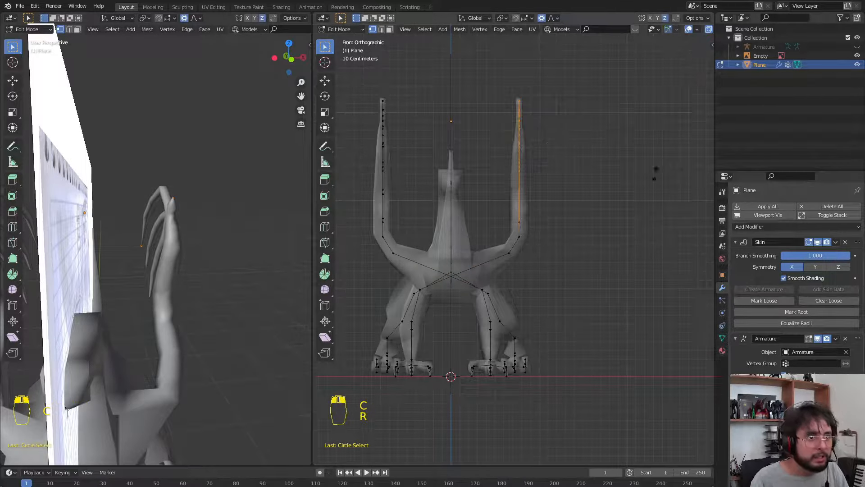
pyautogui.press('r')
pyautogui.click(599, 221)
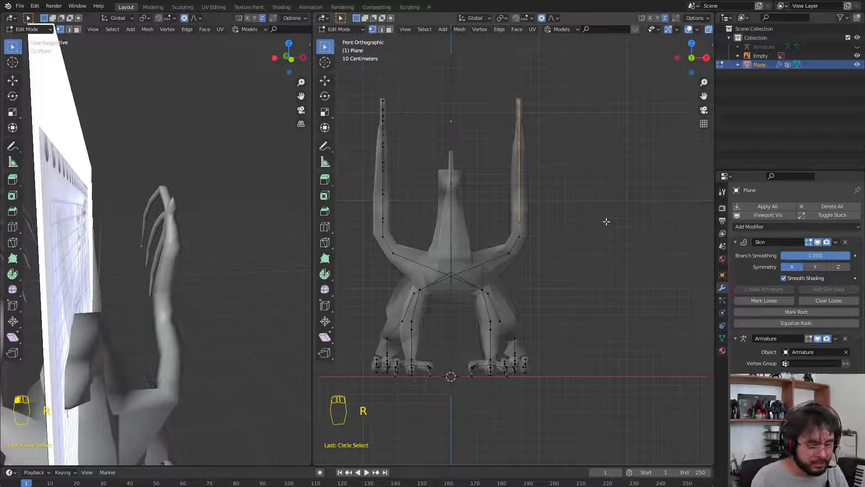
pyautogui.press('KP_3')
pyautogui.press('KP_Decimal')
pyautogui.press('KP_Decimal')
pyautogui.press('c')
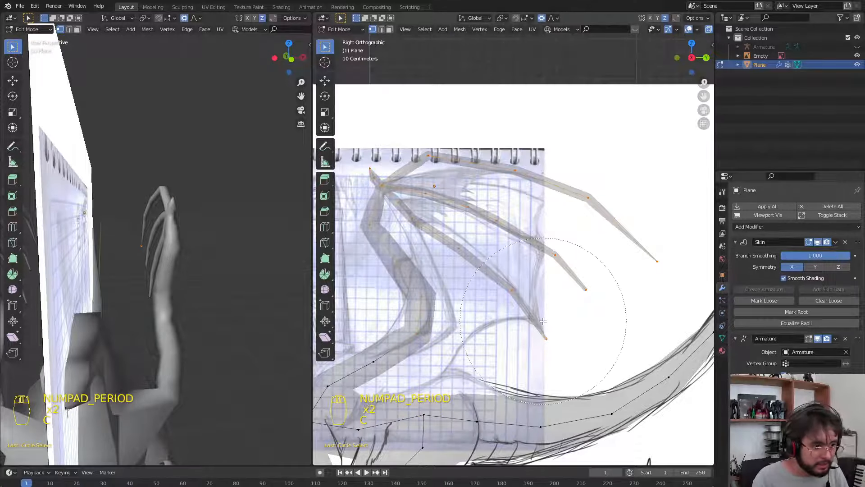
pyautogui.press('KP_1')
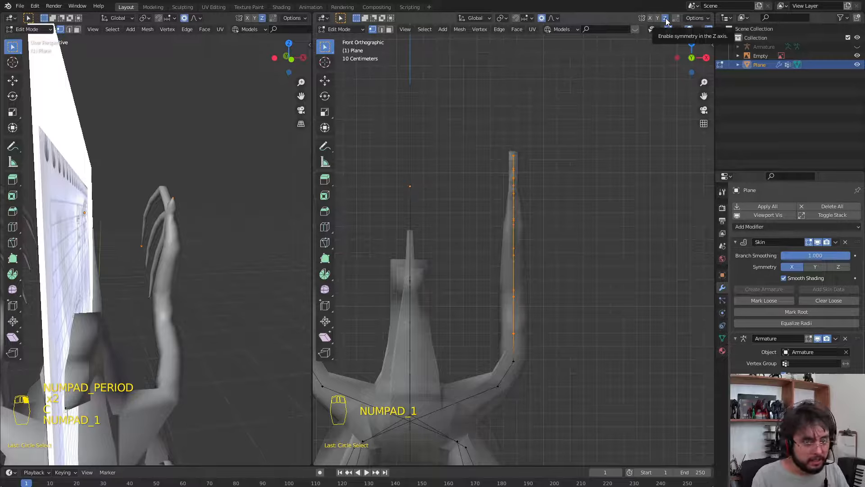
pyautogui.scroll(-5, 545, 281)
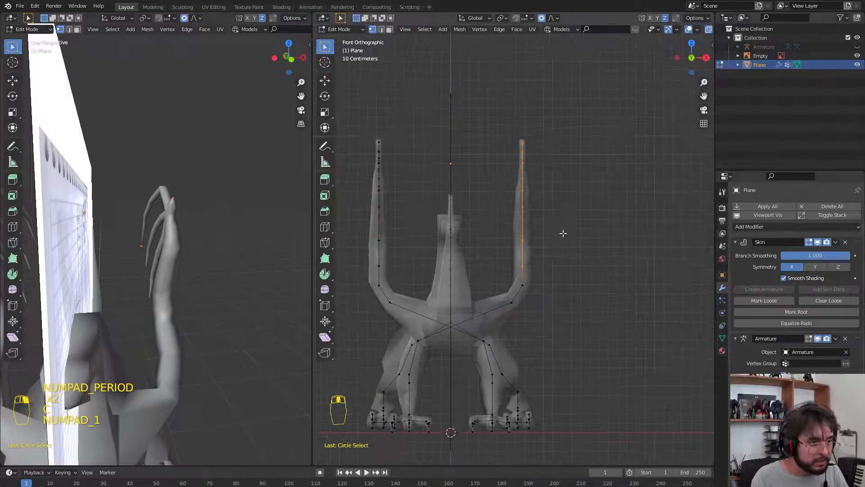
# Rotate the selected upper wing section outward in two passes, repositioning it over the elbow after each rotation
pyautogui.press('r')
pyautogui.click(587, 295)
pyautogui.press('g')
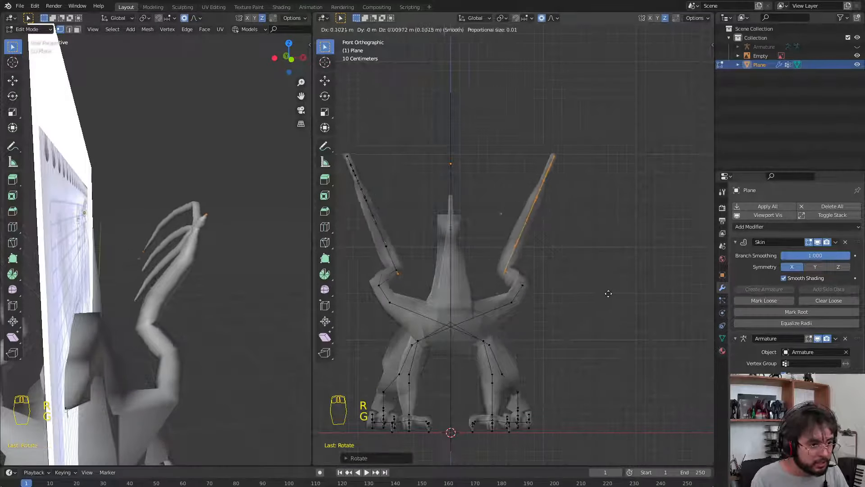
pyautogui.click(626, 291)
pyautogui.press('r')
pyautogui.click(634, 337)
pyautogui.press('g')
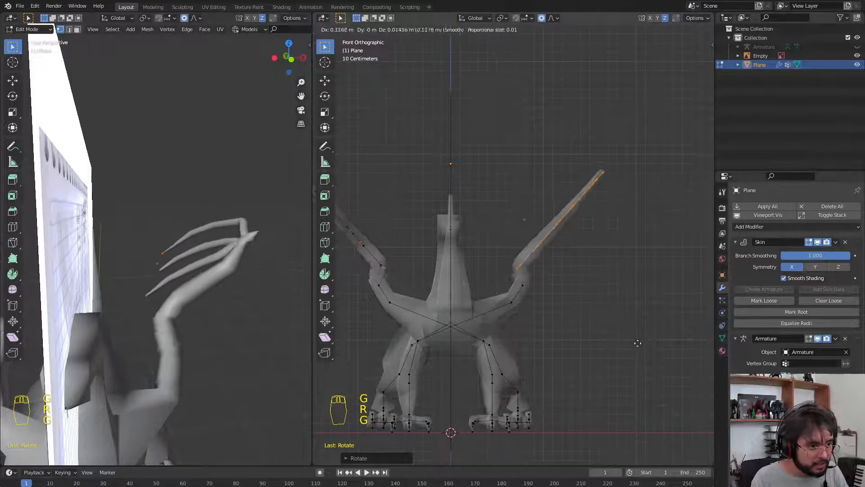
pyautogui.click(642, 346)
pyautogui.moveTo(578, 327); pyautogui.dragTo(498, 366, button='middle')
pyautogui.press('KP_3')
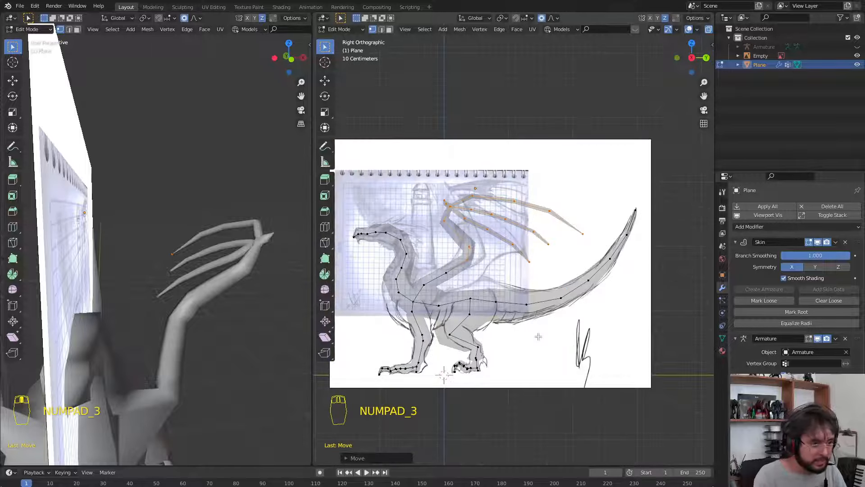
# Save the file in Object Mode, then apply the Skin modifier and remove the Armature modifier
pyautogui.press('Tab')
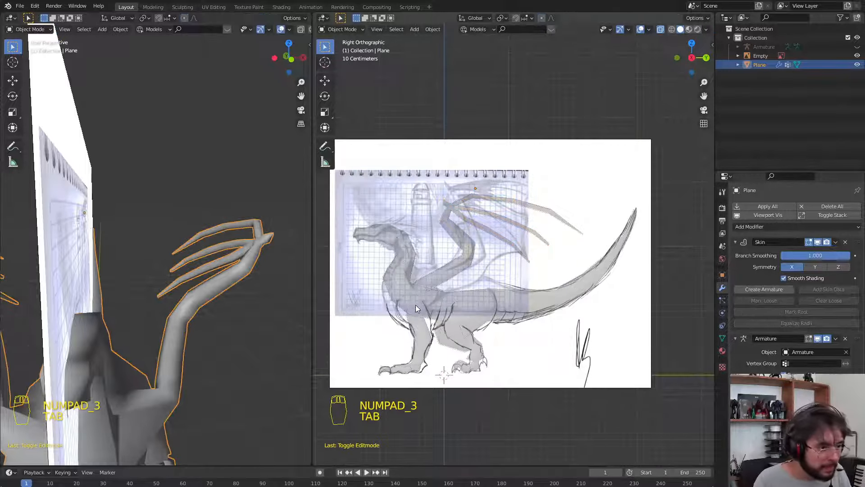
pyautogui.hotkey('ctrl', 's')
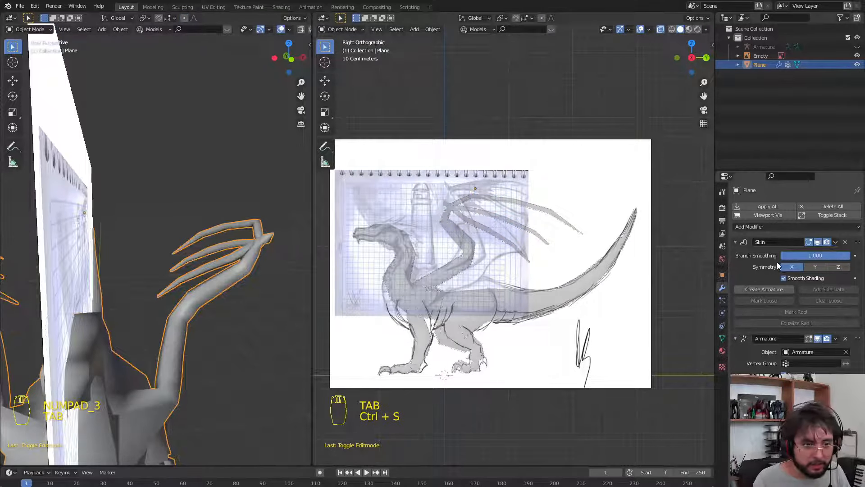
pyautogui.hotkey('ctrl', 'a')
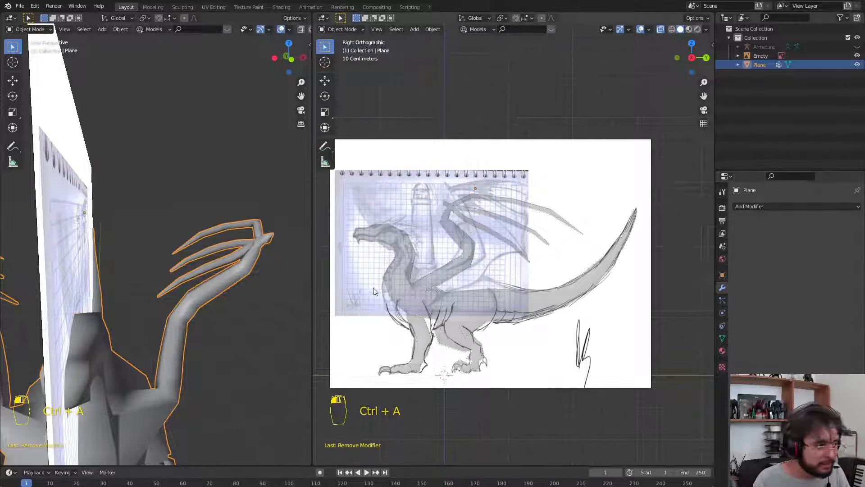
# Add one loop cut across the back of the dragon's head and return to Object Mode
pyautogui.press('Tab')
pyautogui.scroll(5, 424, 292)
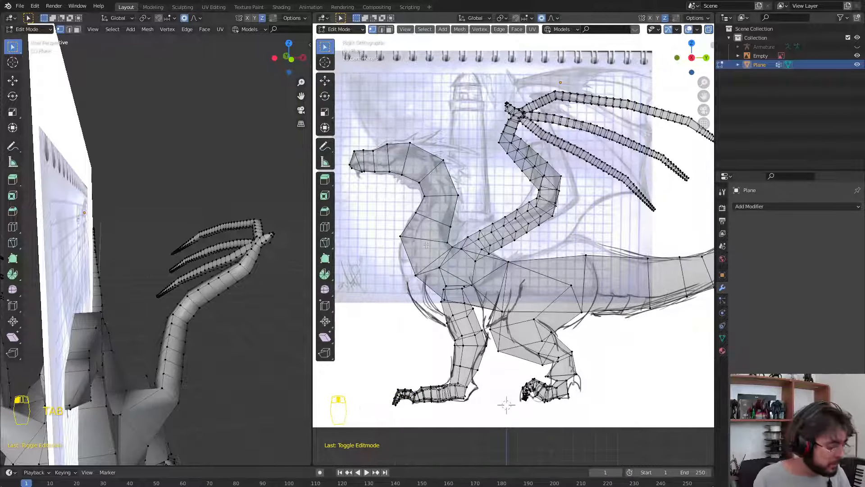
pyautogui.click(398, 145)
pyautogui.click(399, 144)
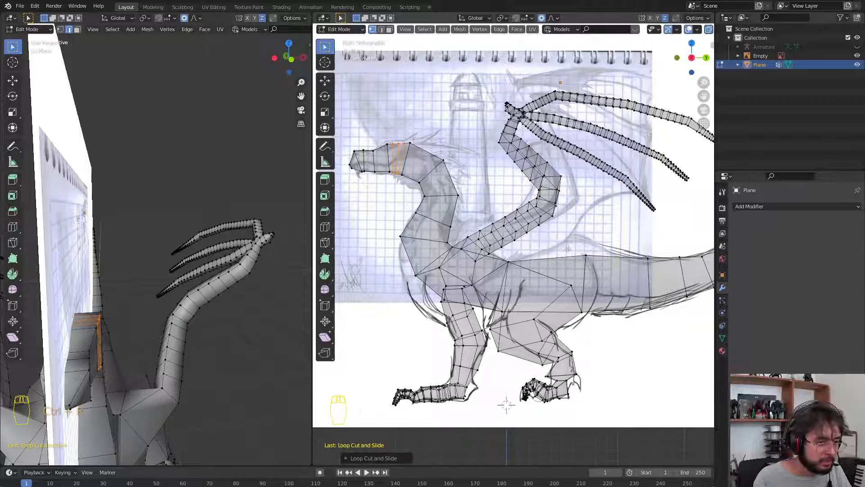
pyautogui.press('Tab')
# Turn off X-ray display and hide the reference sketch so only the dragon mesh is shown
pyautogui.keyDown('shift'); pyautogui.moveTo(603, 279); pyautogui.dragTo(540, 232, button='middle'); pyautogui.keyUp('shift')
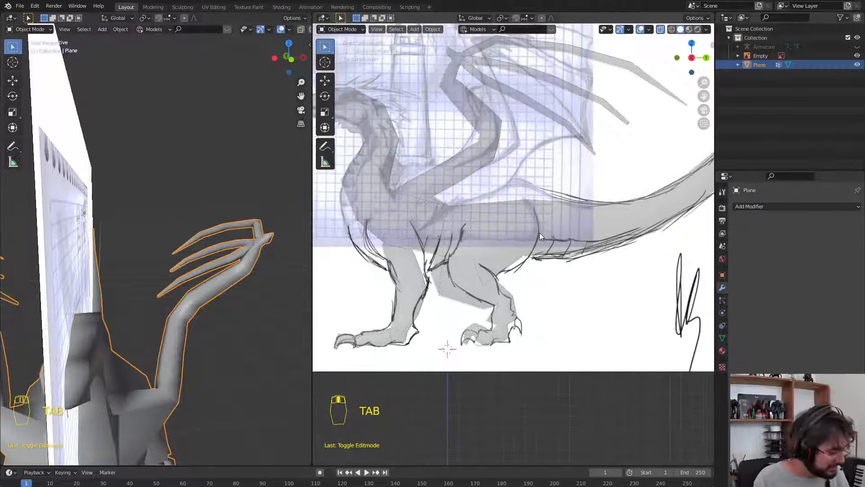
pyautogui.hotkey('alt', 'z')
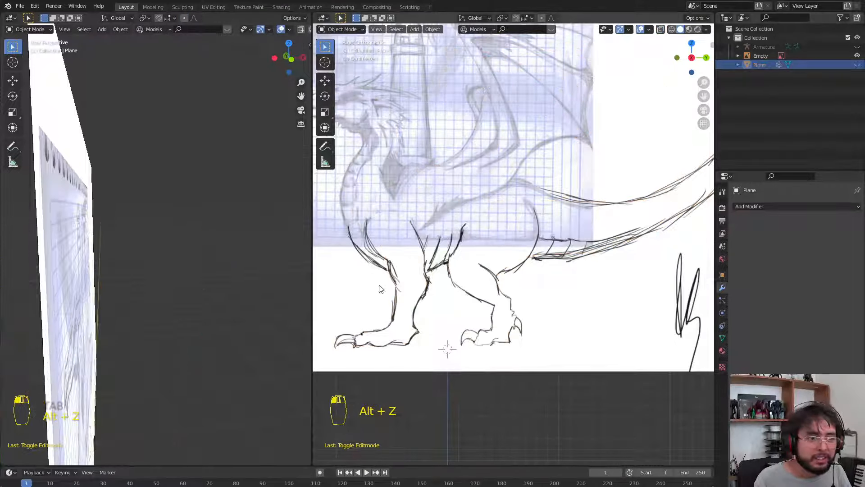
pyautogui.click(857, 56)
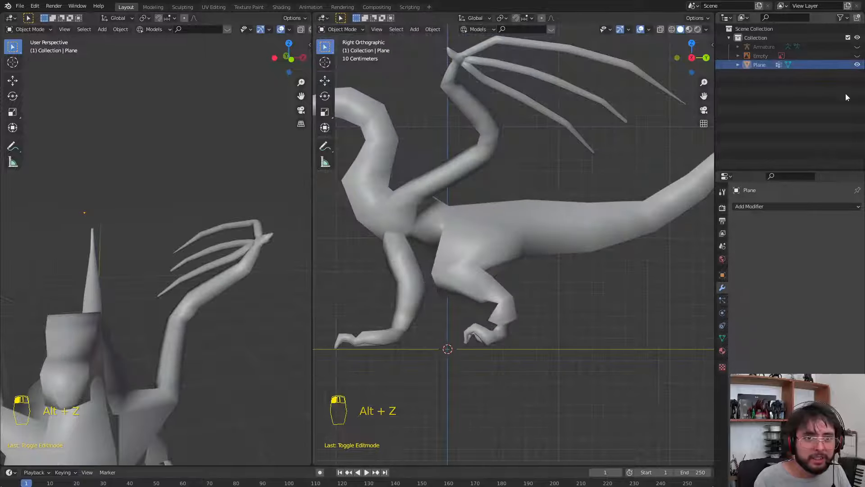
# Add a Multiresolution modifier to the dragon mesh and subdivide it once
pyautogui.click(750, 207)
pyautogui.click(693, 320)
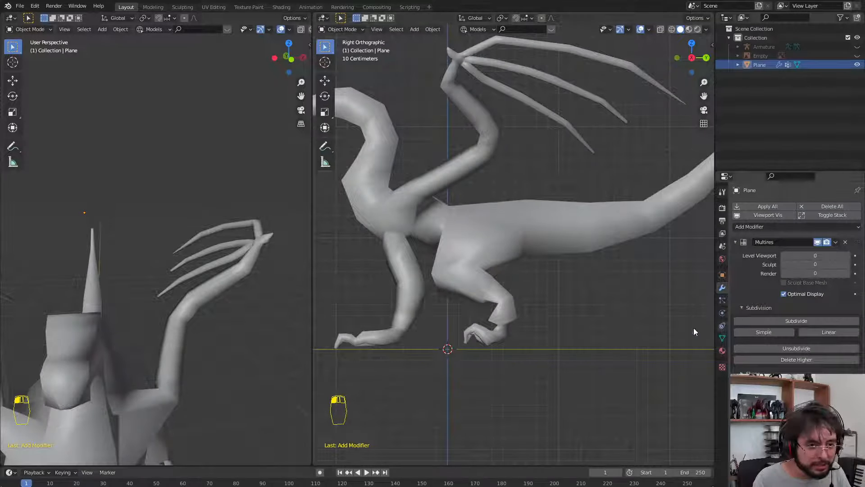
pyautogui.click(800, 320)
pyautogui.moveTo(520, 336); pyautogui.dragTo(455, 295, button='middle')
# Move the wrist vertex at the base of the uppermost wing finger upward in Edit Mode to clean up the crease
pyautogui.press('Tab')
pyautogui.click(540, 291)
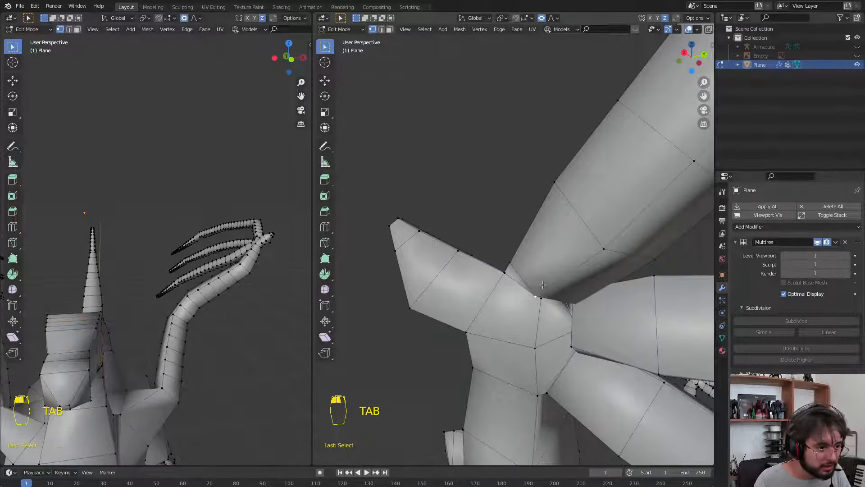
pyautogui.press('g')
pyautogui.rightClick(562, 248)
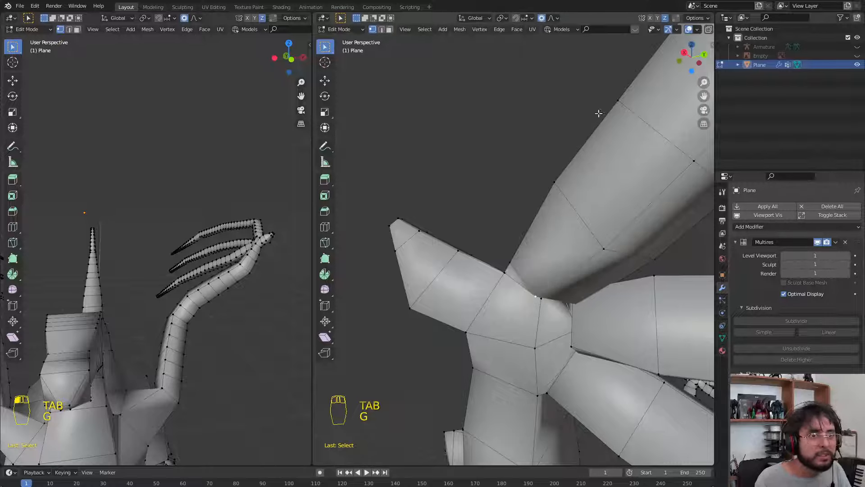
pyautogui.moveTo(598, 113); pyautogui.dragTo(573, 159, button='middle')
pyautogui.press('g')
pyautogui.click(567, 208)
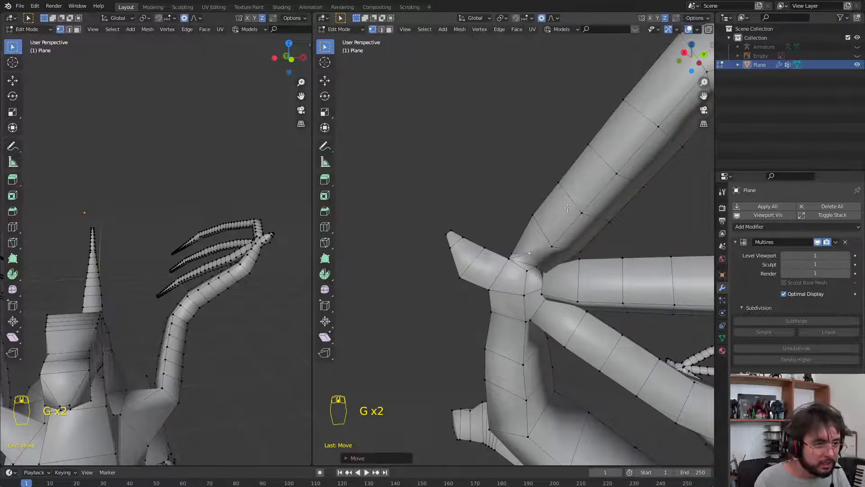
# Using X-ray display, reposition the vertices between the first and second wing finger bases to open the pinched junction
pyautogui.click(541, 273)
pyautogui.hotkey('alt', 'z')
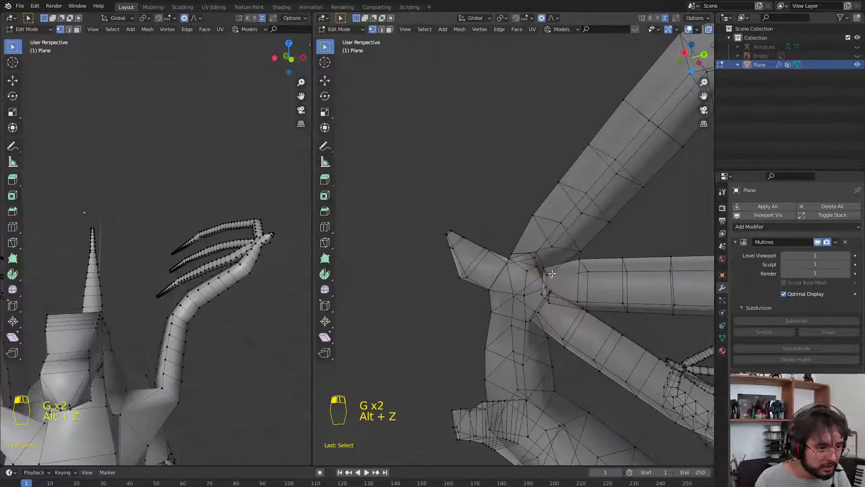
pyautogui.press('g')
pyautogui.click(551, 272)
pyautogui.press('g')
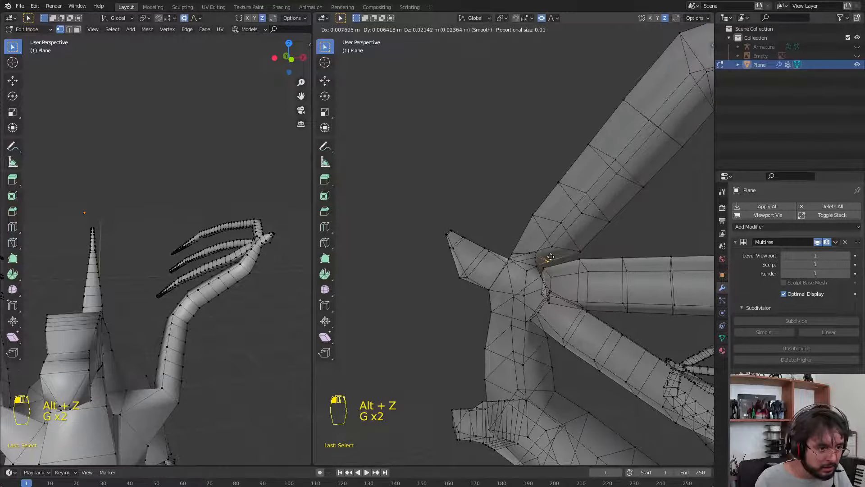
pyautogui.click(550, 256)
pyautogui.scroll(5, 511, 266)
pyautogui.hotkey('alt', 'z')
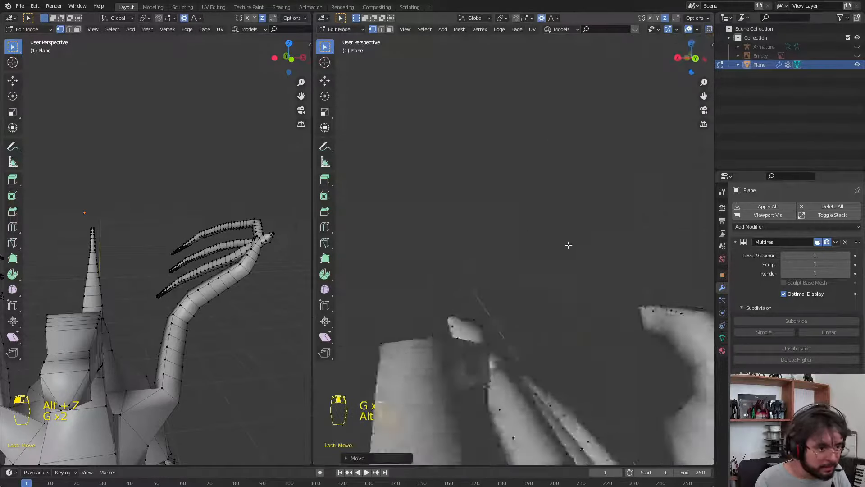
# Adjust a vertex in the gap between the wing finger bases from behind the wrist to reduce the pinching
pyautogui.scroll(-4, 567, 238)
pyautogui.moveTo(565, 238); pyautogui.dragTo(473, 353, button='middle')
pyautogui.scroll(3, 484, 298)
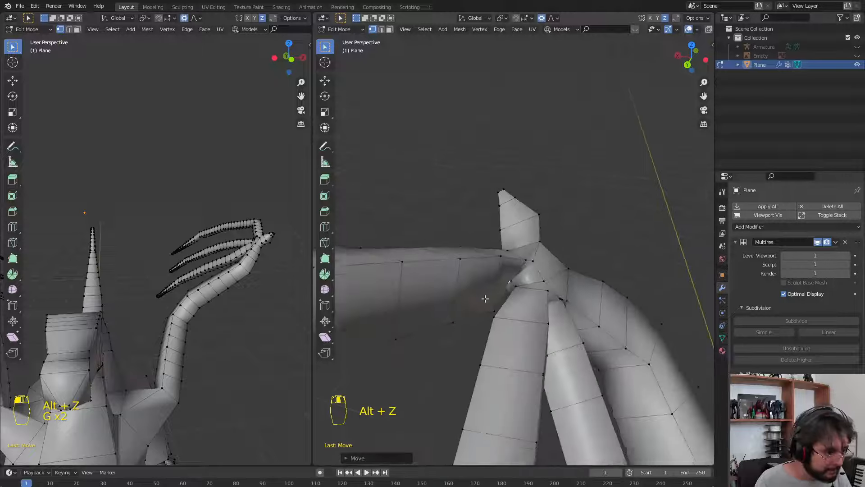
pyautogui.moveTo(484, 298); pyautogui.dragTo(489, 301, button='middle')
pyautogui.press('g')
pyautogui.click(490, 302)
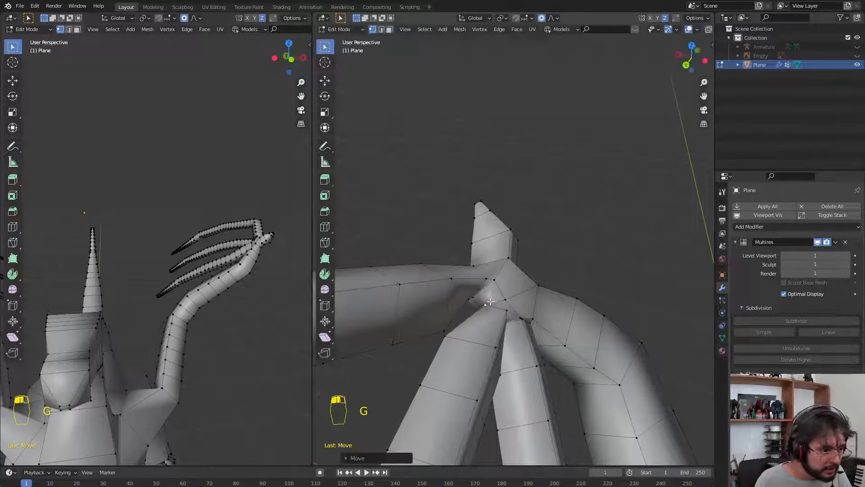
pyautogui.press('g')
pyautogui.rightClick(489, 299)
pyautogui.hotkey('ctrl', 'Tab')
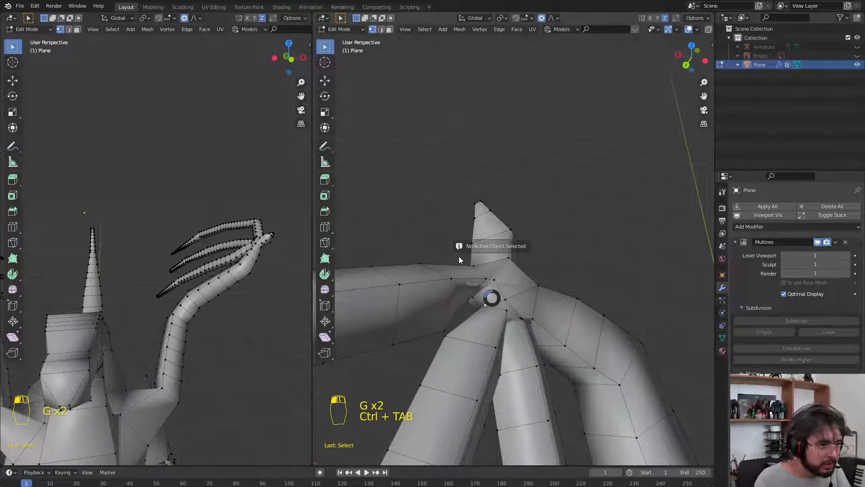
# Switch the dragon mesh out of Edit Mode and into Sculpt Mode
pyautogui.press('Tab')
pyautogui.hotkey('ctrl', 'Tab')
pyautogui.click(483, 279)
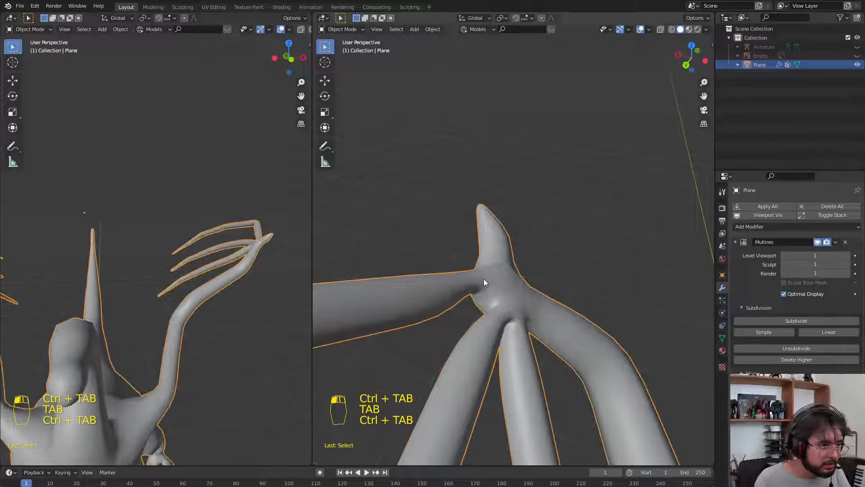
pyautogui.hotkey('ctrl', 'Tab')
pyautogui.click(471, 318)
# Reshape the wing's wrist junction between the finger bases with the Smooth brush and a 79 px Grab brush
pyautogui.press('s')
pyautogui.press('f')
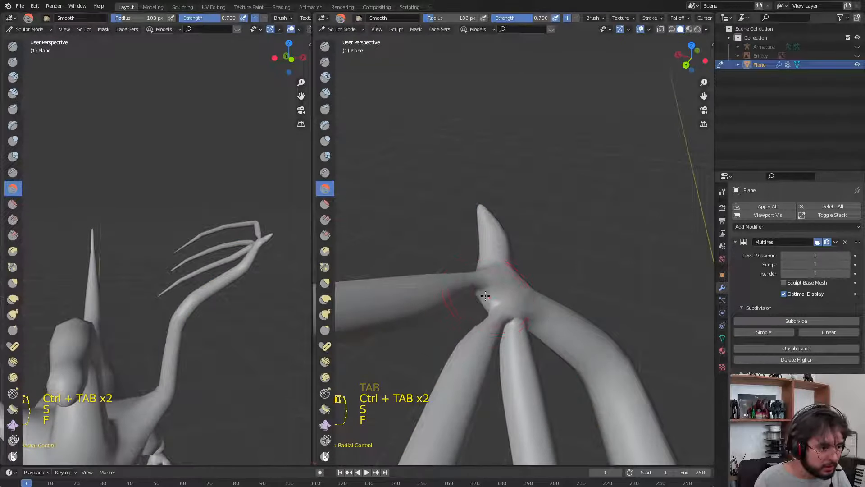
pyautogui.press('g')
pyautogui.press('f')
pyautogui.click(463, 295)
pyautogui.moveTo(477, 293)
pyautogui.mouseDown()
pyautogui.moveTo(484, 306)
pyautogui.moveTo(467, 307)
pyautogui.mouseUp()
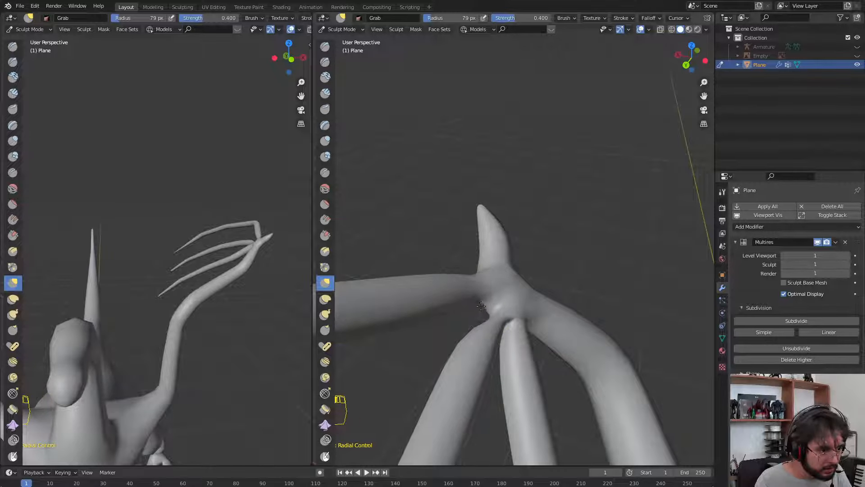
# View the whole dragon from the right side and unhide the Empty holding the reference sketch
pyautogui.press('KP_1')
pyautogui.scroll(-6, 476, 299)
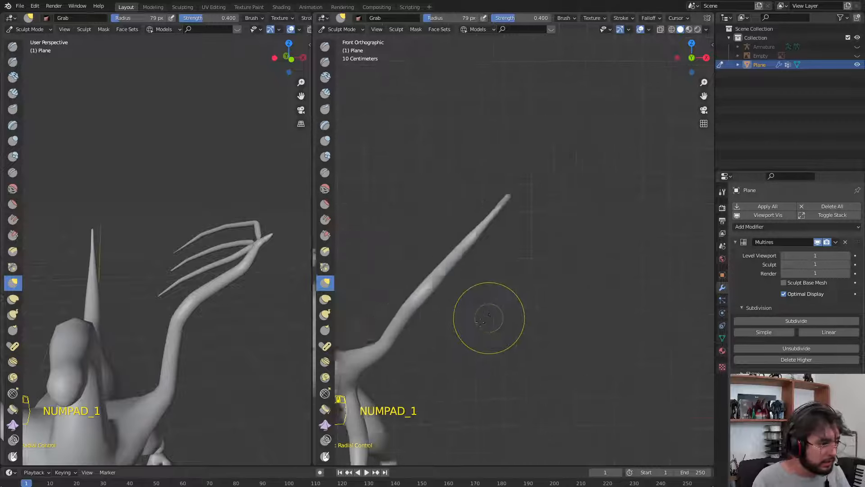
pyautogui.press('KP_3')
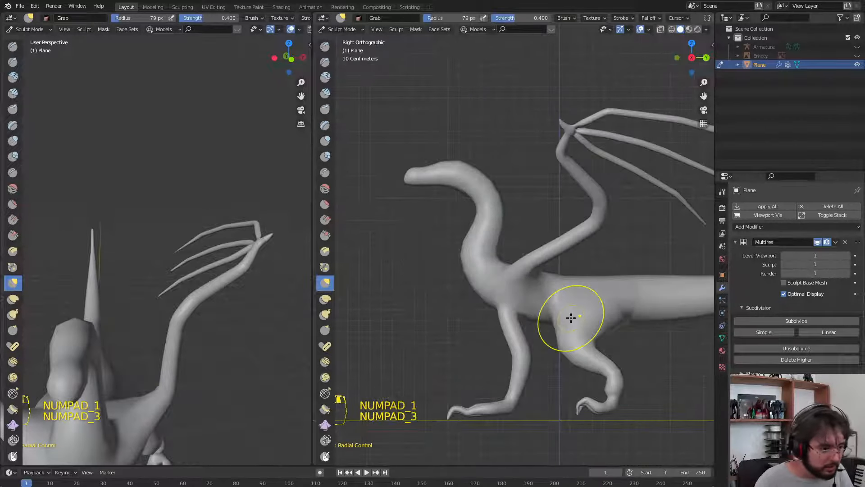
pyautogui.scroll(2, 568, 351)
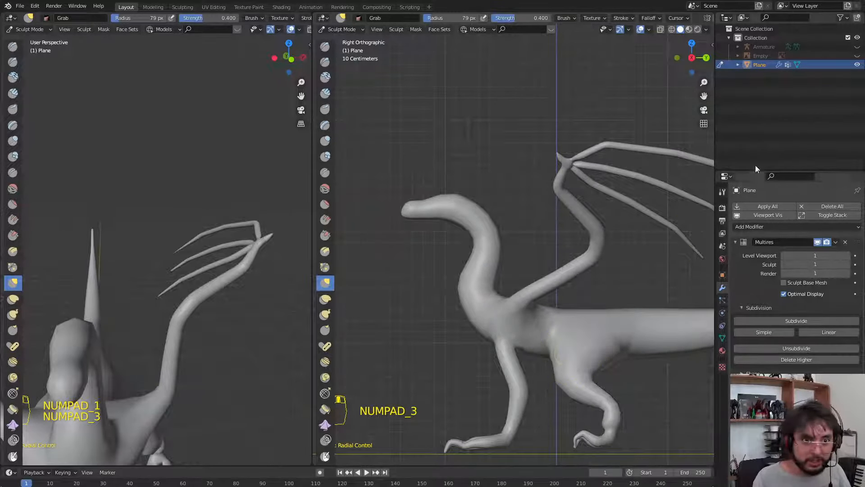
pyautogui.click(857, 55)
# Pull the chest and lower neck outward to the sketch outline with the Grab brush at a 165 px radius
pyautogui.press('f')
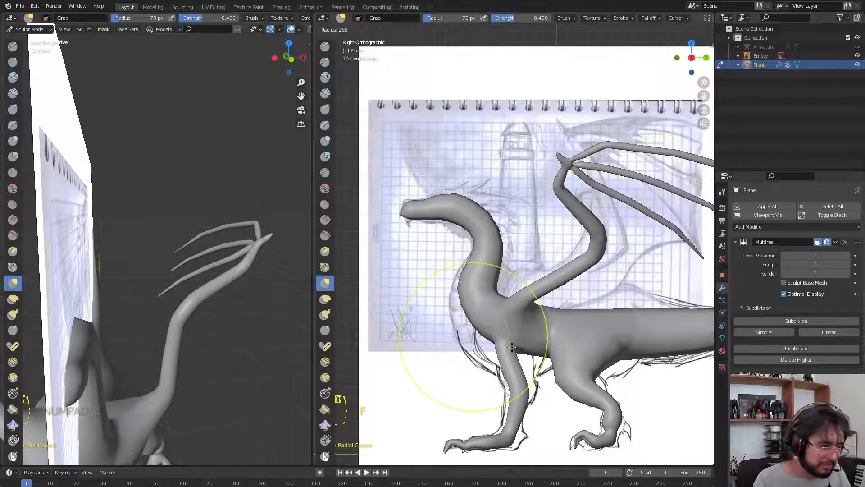
pyautogui.click(458, 356)
pyautogui.moveTo(458, 355); pyautogui.dragTo(442, 375)
pyautogui.moveTo(446, 333); pyautogui.dragTo(452, 292)
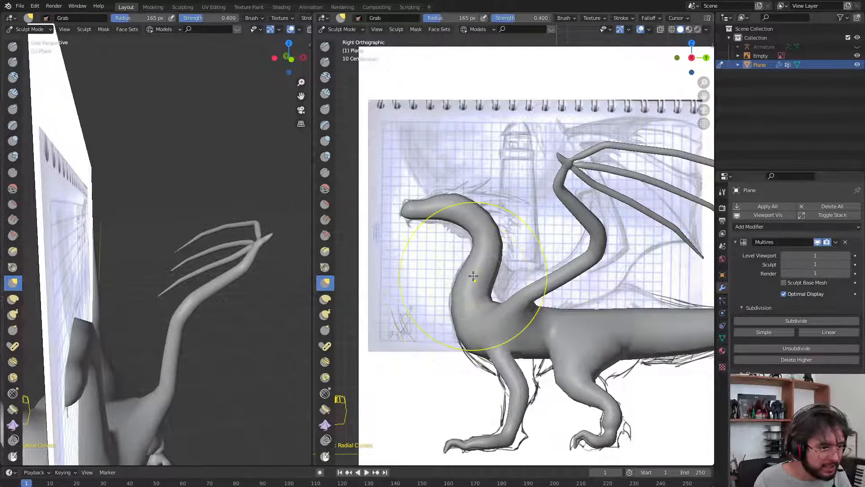
# Raise the base of the neck and the upper back behind the shoulders with a 94 px Grab brush
pyautogui.moveTo(178, 324); pyautogui.dragTo(155, 325, button='middle')
pyautogui.scroll(5, 155, 324)
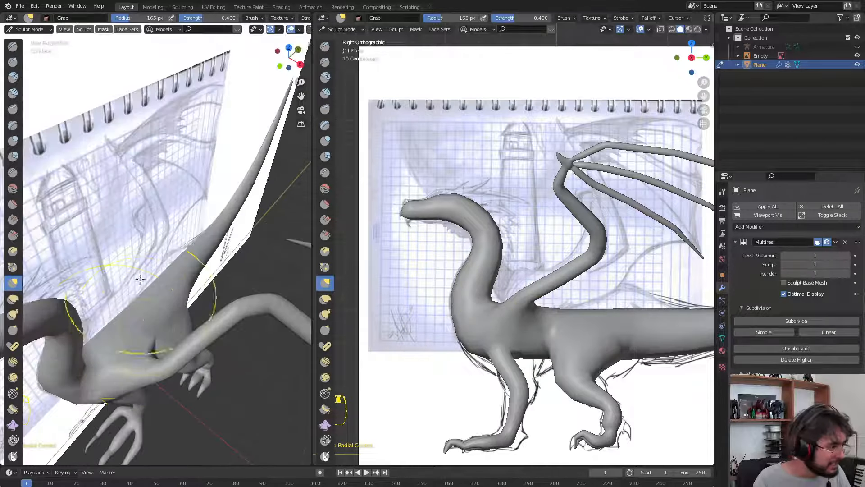
pyautogui.press('f')
pyautogui.moveTo(122, 344)
pyautogui.mouseDown()
pyautogui.moveTo(112, 305)
pyautogui.moveTo(119, 272)
pyautogui.mouseUp()
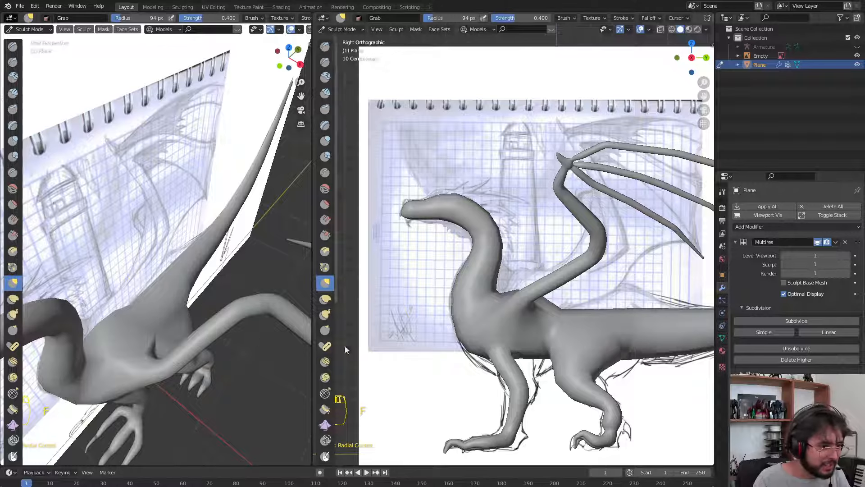
pyautogui.moveTo(498, 304)
pyautogui.mouseDown()
pyautogui.moveTo(525, 266)
pyautogui.moveTo(509, 269)
pyautogui.moveTo(499, 247)
pyautogui.moveTo(513, 263)
pyautogui.mouseUp()
pyautogui.moveTo(560, 315); pyautogui.dragTo(559, 292)
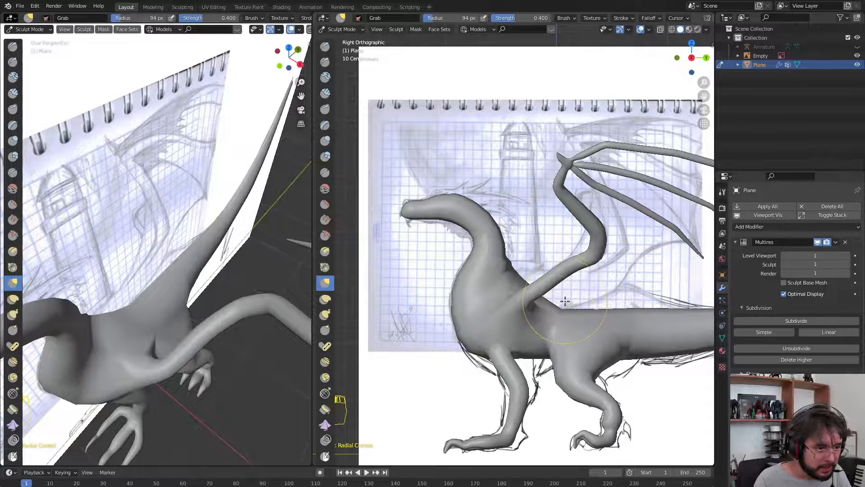
# Pull the back above the hips and the tail base up to the sketch outline with the Grab brush
pyautogui.hotkey('ctrl', 'x')
pyautogui.hotkey('ctrl', 'z')
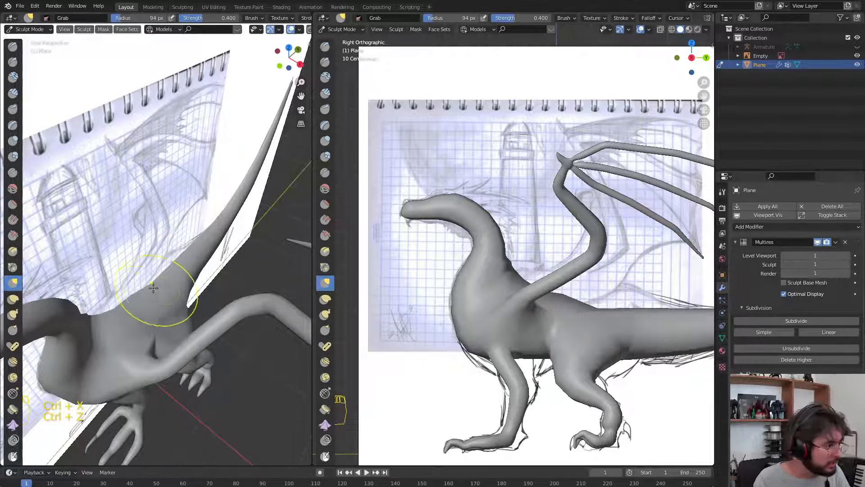
pyautogui.moveTo(153, 287); pyautogui.dragTo(170, 249)
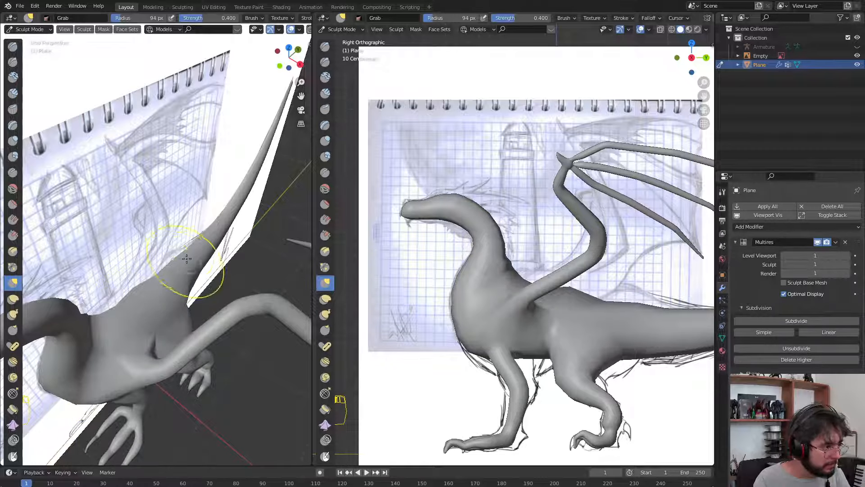
pyautogui.moveTo(604, 303); pyautogui.dragTo(620, 260)
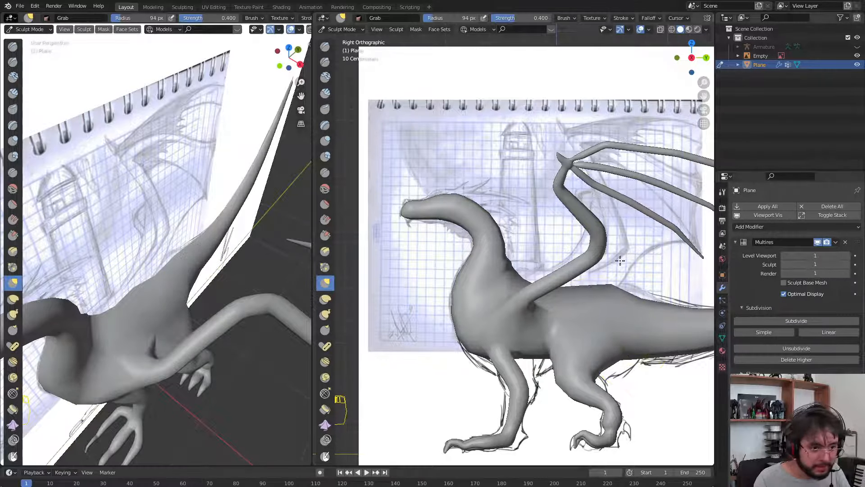
pyautogui.moveTo(647, 297); pyautogui.dragTo(649, 278)
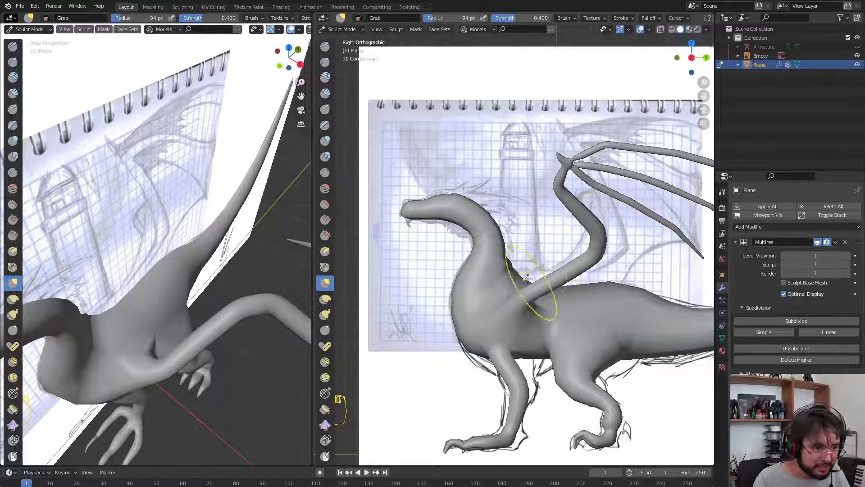
pyautogui.press('s')
pyautogui.moveTo(508, 261); pyautogui.dragTo(500, 268)
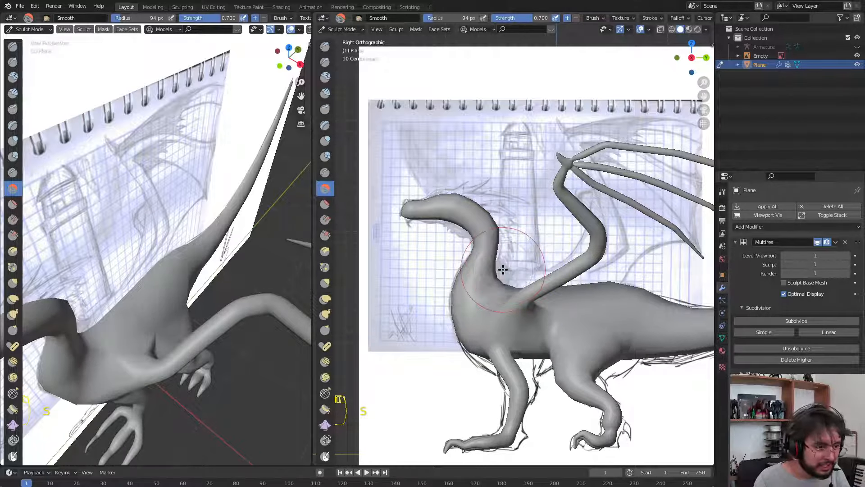
pyautogui.hotkey('ctrl', 'z')
# Subdivide the Multires modifier to level 2 and raise the back between the shoulders with a 164 px Grab brush
pyautogui.click(797, 321)
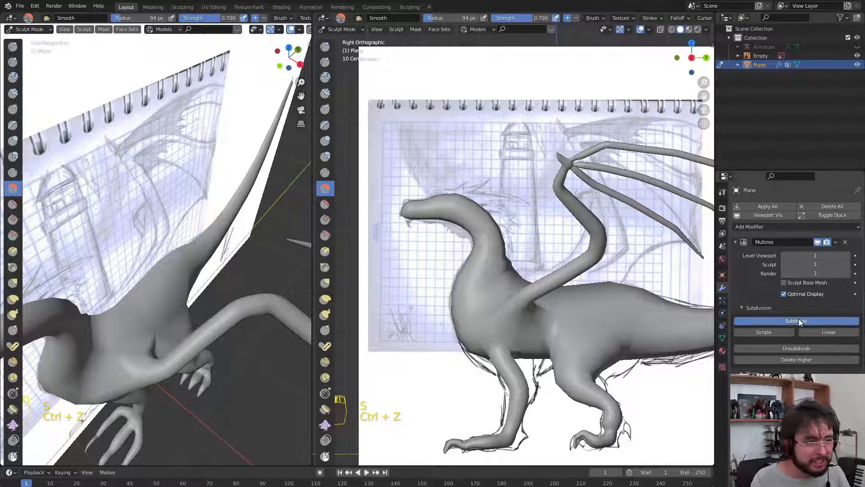
pyautogui.press('f')
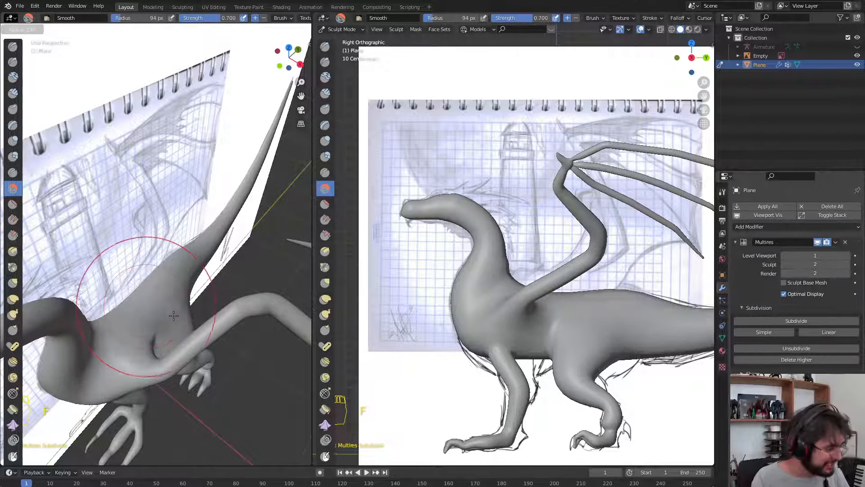
pyautogui.click(174, 306)
pyautogui.press('g')
pyautogui.moveTo(131, 290); pyautogui.dragTo(128, 279)
pyautogui.moveTo(106, 313)
pyautogui.mouseDown()
pyautogui.moveTo(111, 297)
pyautogui.moveTo(107, 307)
pyautogui.mouseUp()
pyautogui.press('s')
pyautogui.press('g')
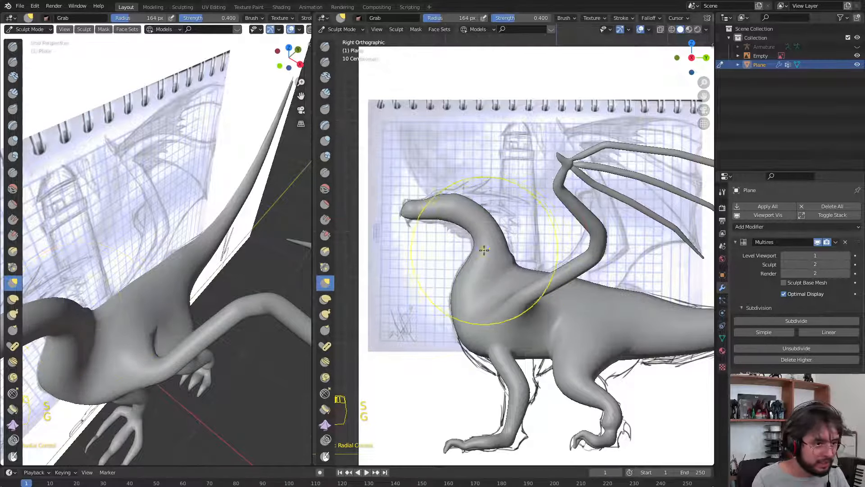
# Set the brush radius to 60 px and smooth the bump where the neck meets the back
pyautogui.press('f')
pyautogui.click(515, 260)
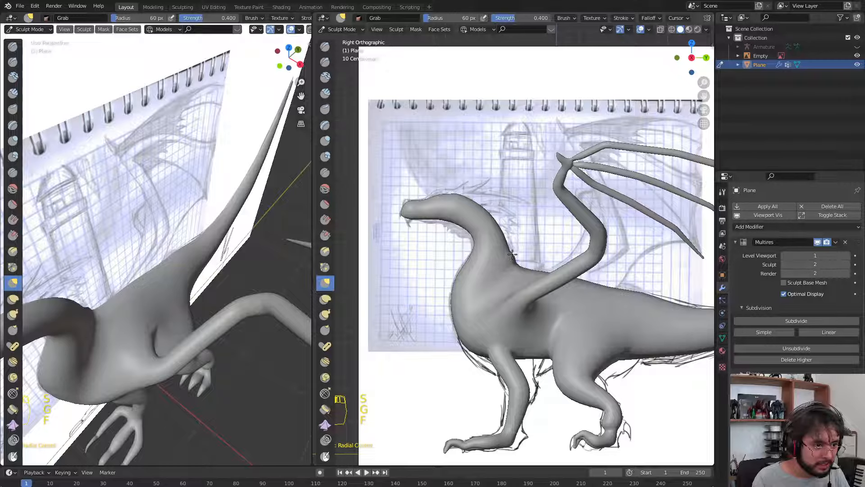
pyautogui.hotkey('ctrl', 'z')
pyautogui.press('s')
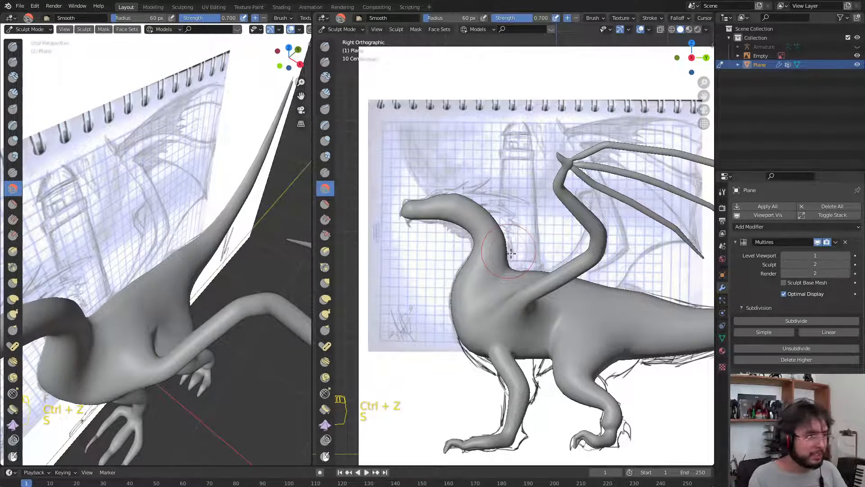
# Pull the chest and belly down to the sketch outline with the Grab brush at 141 px and 82 px radius
pyautogui.scroll(2, 498, 405)
pyautogui.press('g')
pyautogui.press('f')
pyautogui.click(474, 391)
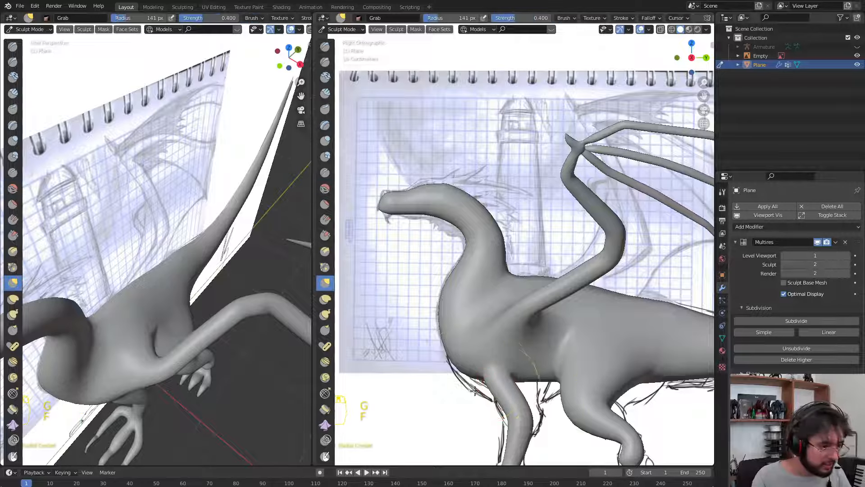
pyautogui.moveTo(478, 377); pyautogui.dragTo(469, 408)
pyautogui.moveTo(539, 380); pyautogui.dragTo(549, 457)
pyautogui.press('f')
pyautogui.click(533, 379)
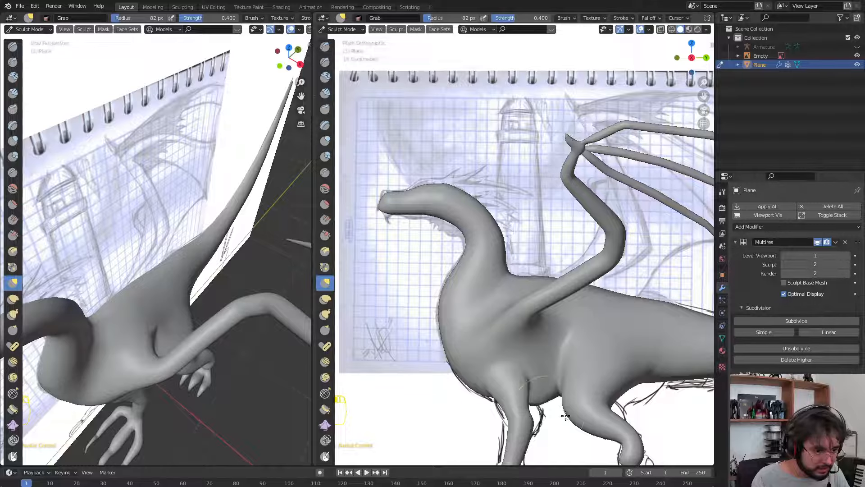
# Pull the rear of the hind thigh toward the tail with the Grab brush and smooth the fold beneath the tail
pyautogui.scroll(-4, 564, 406)
pyautogui.scroll(5, 559, 398)
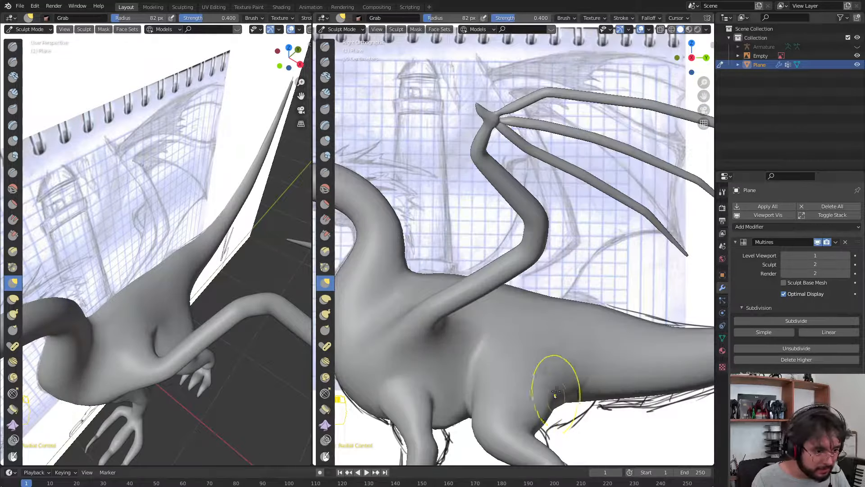
pyautogui.moveTo(555, 392)
pyautogui.mouseDown()
pyautogui.moveTo(581, 390)
pyautogui.moveTo(556, 405)
pyautogui.moveTo(575, 394)
pyautogui.mouseUp()
pyautogui.press('s')
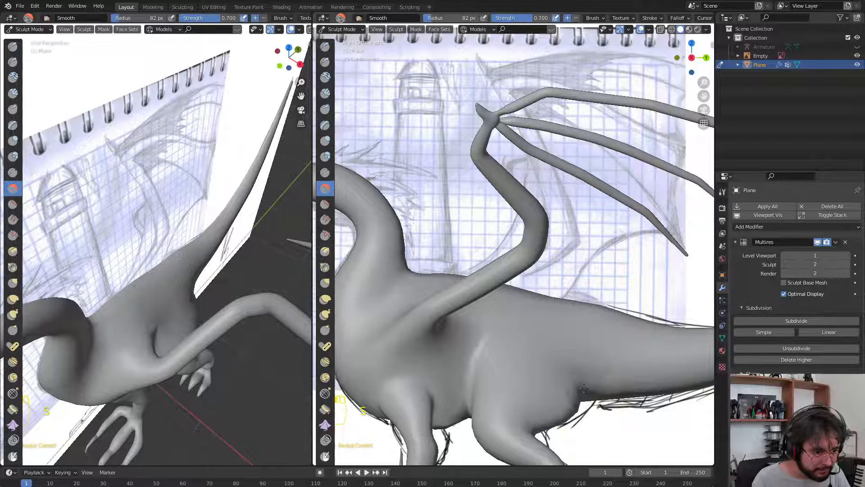
pyautogui.moveTo(579, 371)
pyautogui.mouseDown(button='middle')
pyautogui.moveTo(550, 412)
pyautogui.moveTo(558, 415)
pyautogui.mouseUp(button='middle')
pyautogui.press('x')
pyautogui.press('f')
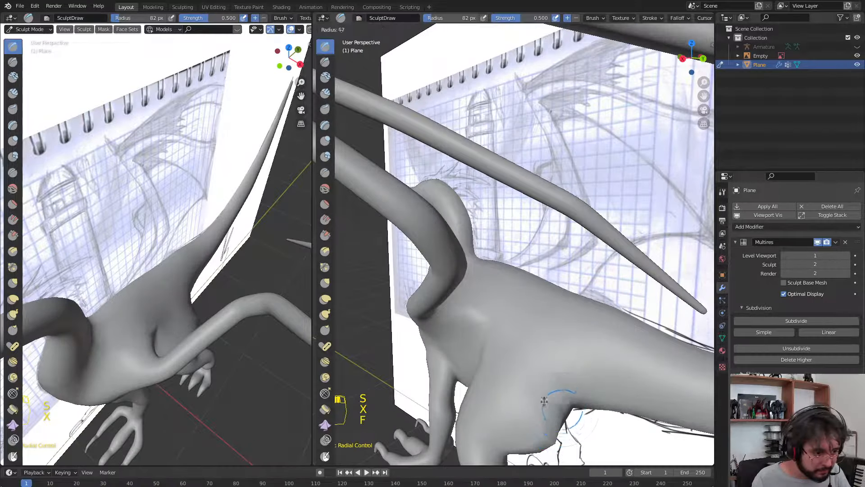
pyautogui.click(553, 434)
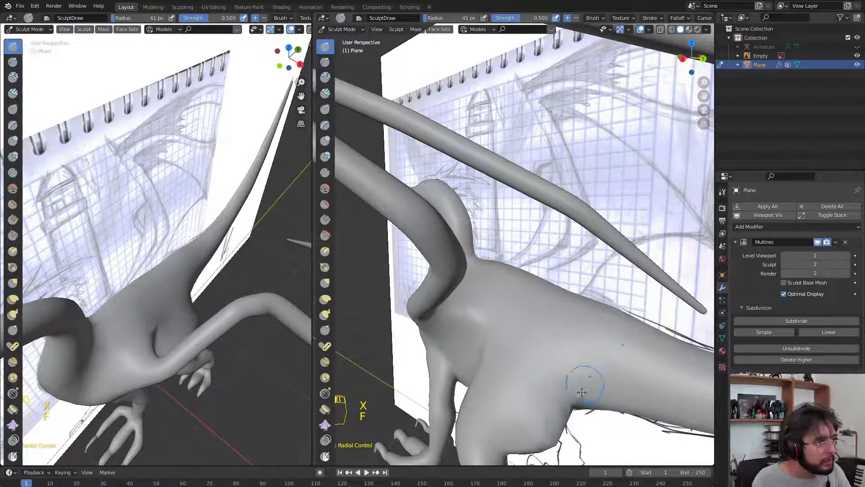
pyautogui.press('KP_3')
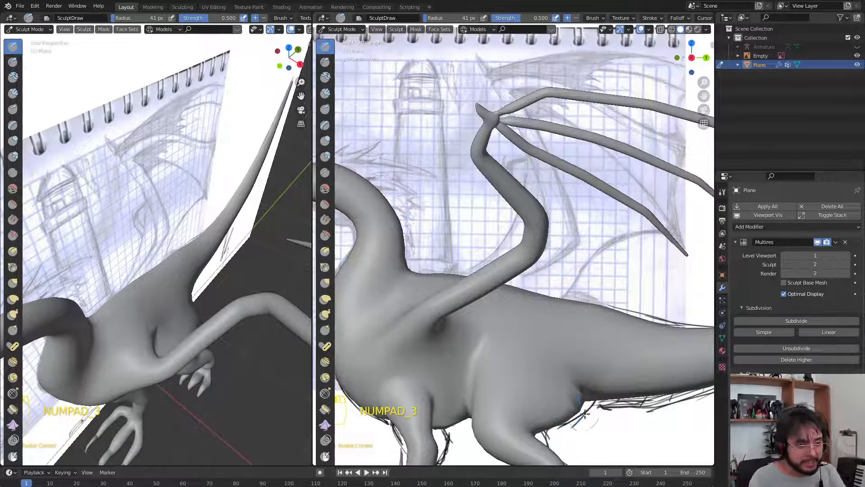
pyautogui.hotkey('ctrl', 'z')
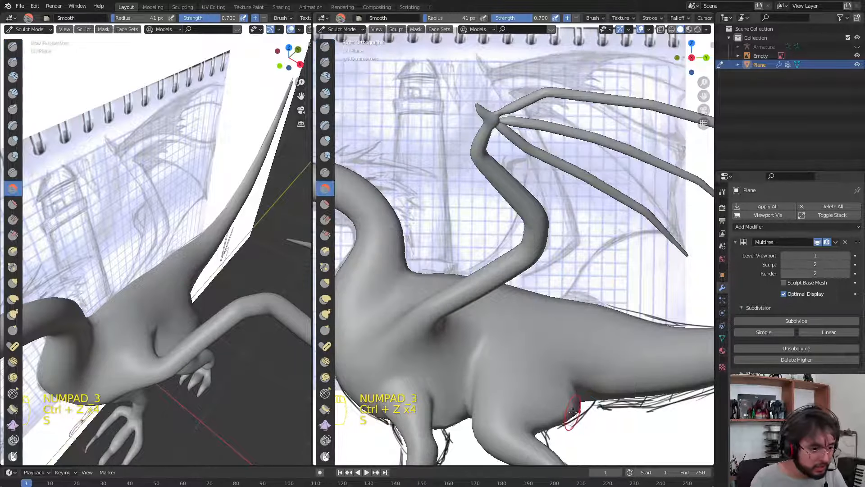
# Smooth the rear edge of the hind thigh with the 41 px Smooth brush
pyautogui.press('s')
pyautogui.scroll(-3, 556, 352)
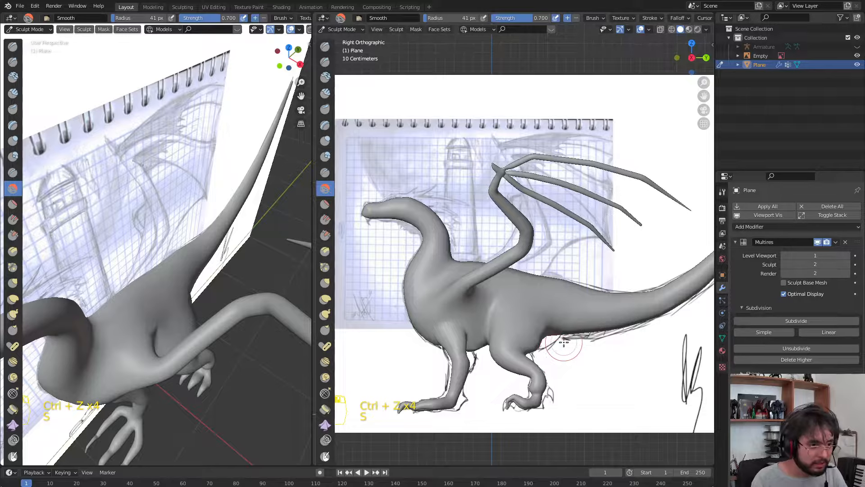
pyautogui.keyDown('shift'); pyautogui.moveTo(564, 342); pyautogui.dragTo(550, 395, button='middle'); pyautogui.keyUp('shift')
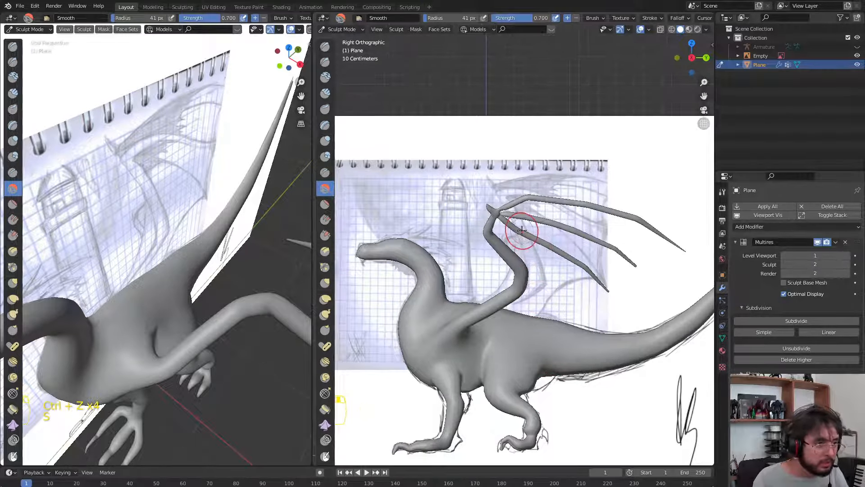
# Select the Draw sculpting brush and set its radius to 20 px over the wing's wrist
pyautogui.scroll(3, 522, 230)
pyautogui.press('x')
pyautogui.press('f')
pyautogui.press('f')
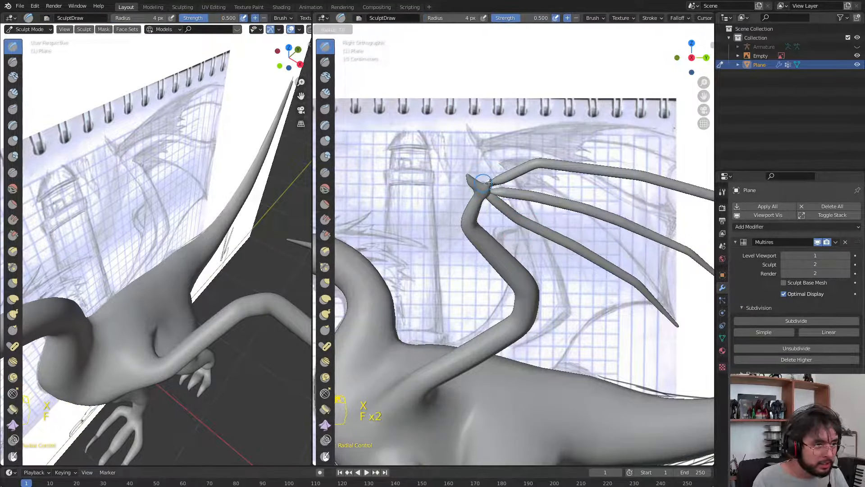
pyautogui.click(489, 182)
pyautogui.press('x')
# Pull the underside of the head down to the sketch's jaw line with the Grab brush at a 119 px radius
pyautogui.scroll(-4, 464, 249)
pyautogui.scroll(6, 491, 278)
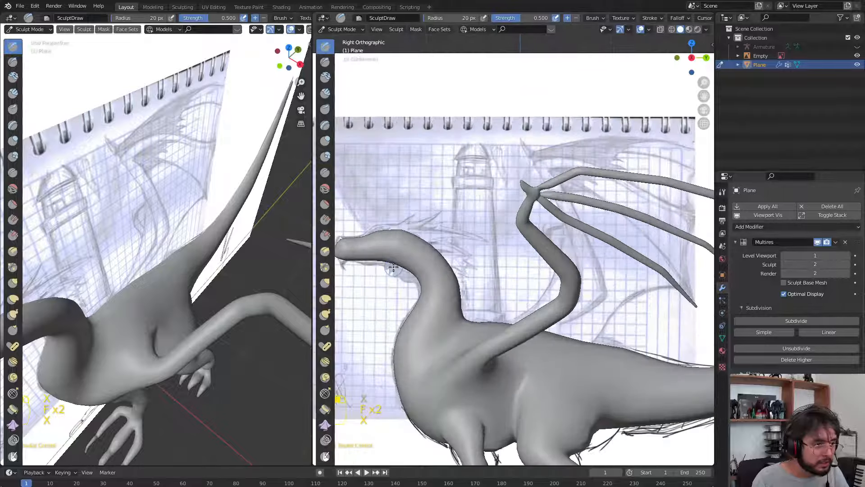
pyautogui.press('g')
pyautogui.press('f')
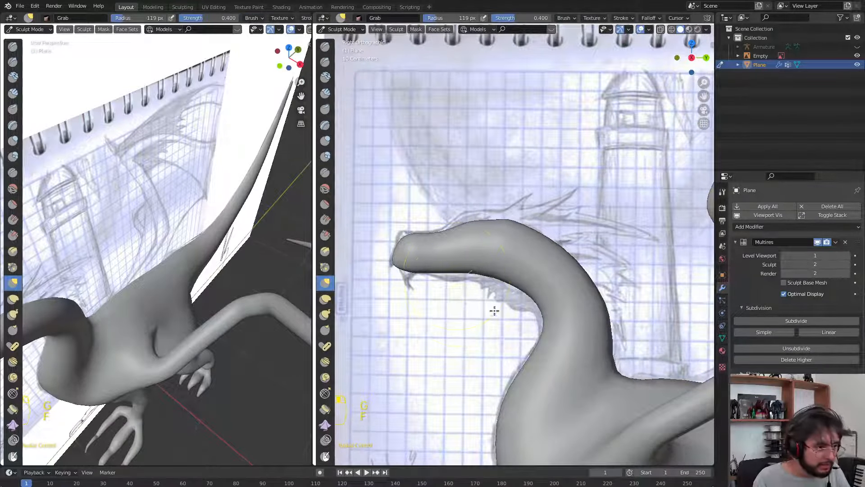
pyautogui.moveTo(454, 270); pyautogui.dragTo(453, 285)
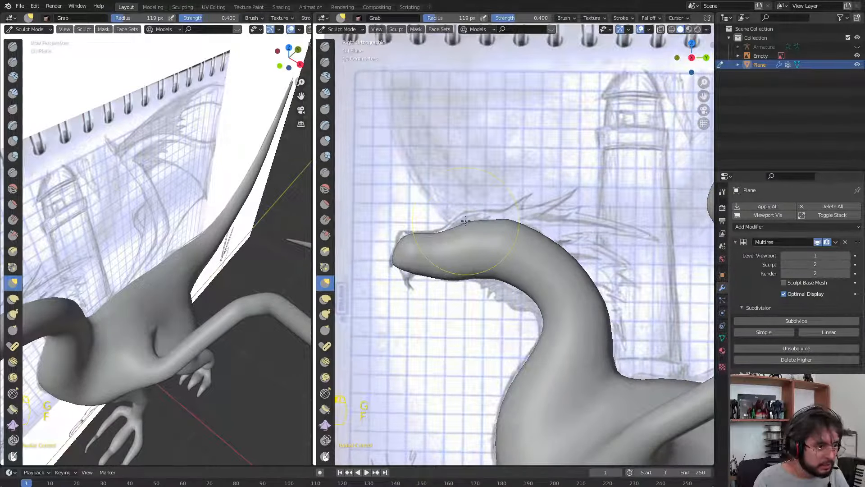
# Pull the top of the head, nape and throat out to the sketch outline with the Grab brush at a 119 px radius
pyautogui.moveTo(467, 223)
pyautogui.mouseDown()
pyautogui.moveTo(466, 207)
pyautogui.moveTo(476, 215)
pyautogui.mouseUp()
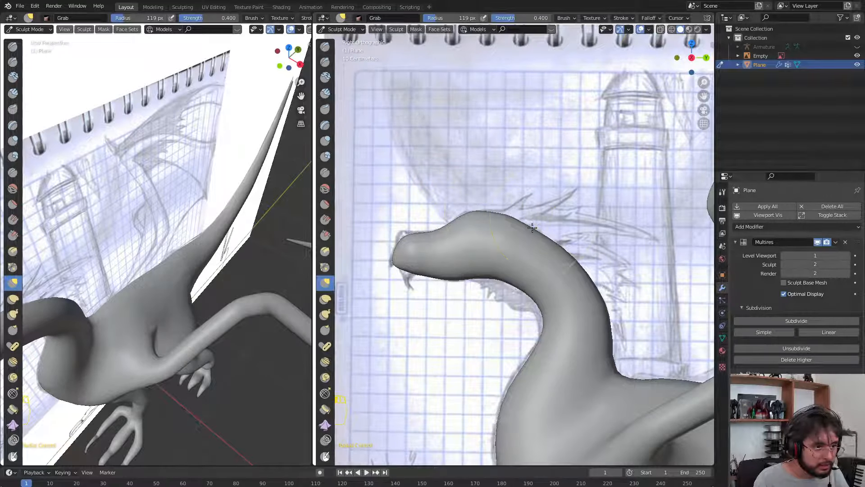
pyautogui.moveTo(532, 228)
pyautogui.mouseDown()
pyautogui.moveTo(552, 201)
pyautogui.moveTo(560, 229)
pyautogui.moveTo(602, 220)
pyautogui.mouseUp()
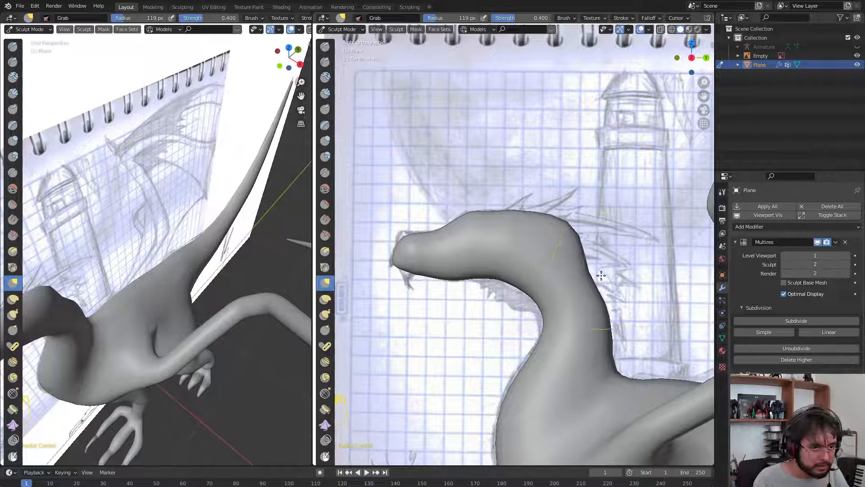
pyautogui.moveTo(588, 280)
pyautogui.mouseDown()
pyautogui.moveTo(622, 261)
pyautogui.moveTo(595, 239)
pyautogui.mouseUp()
pyautogui.moveTo(532, 211); pyautogui.dragTo(530, 204)
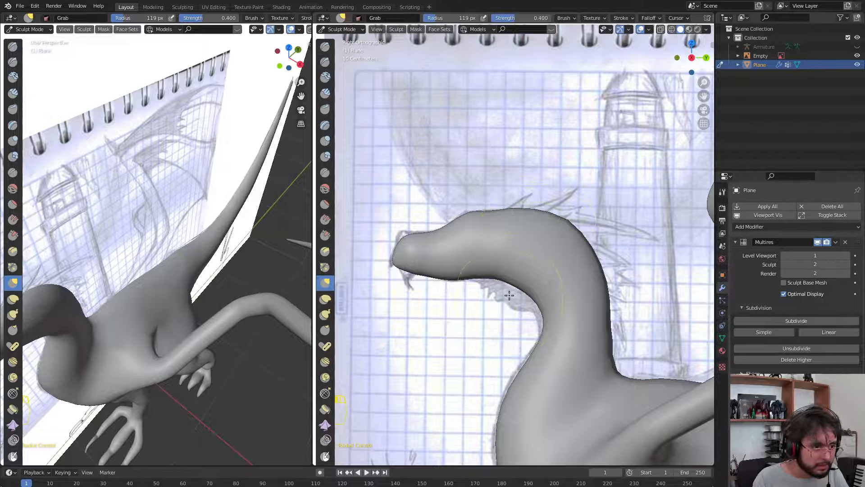
pyautogui.moveTo(513, 271); pyautogui.dragTo(500, 305)
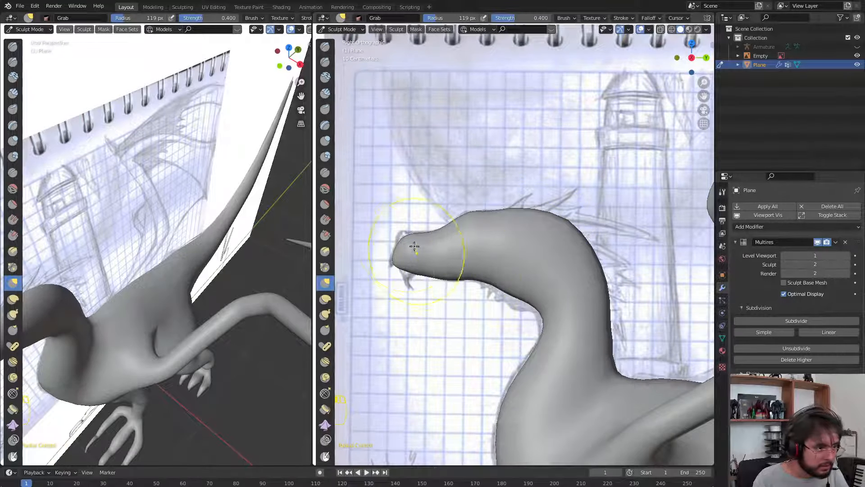
# Shape the snout tip, pointed lower jaw and throat to the sketch with the Grab brush at 32, 78 and 51 px radii
pyautogui.press('f')
pyautogui.click(404, 233)
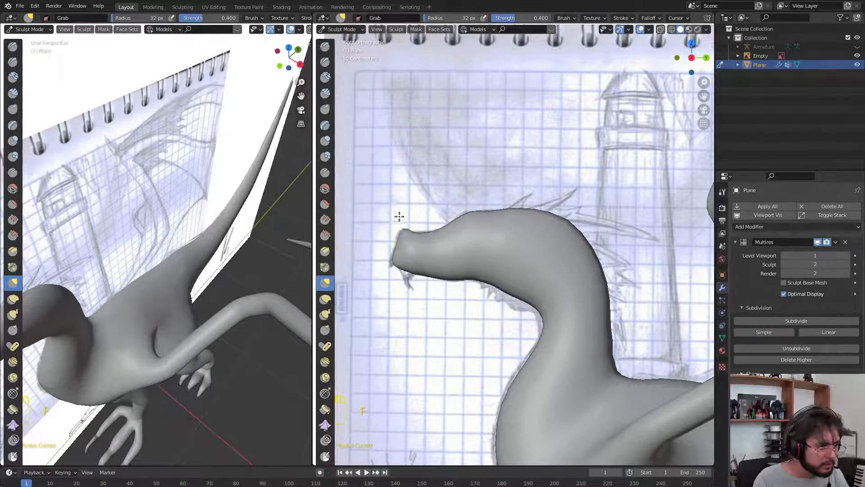
pyautogui.moveTo(112, 328)
pyautogui.mouseDown(button='middle')
pyautogui.moveTo(218, 289)
pyautogui.moveTo(197, 274)
pyautogui.moveTo(87, 87)
pyautogui.mouseUp(button='middle')
pyautogui.press('f')
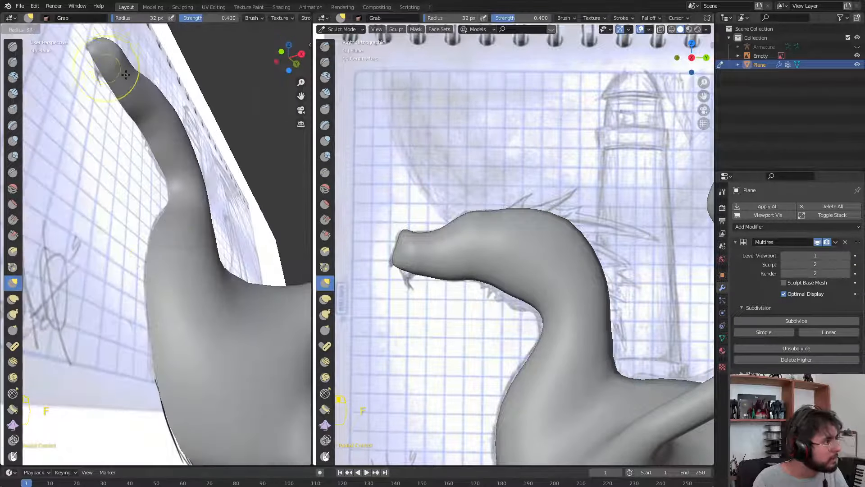
pyautogui.click(95, 76)
pyautogui.moveTo(95, 77); pyautogui.dragTo(88, 113)
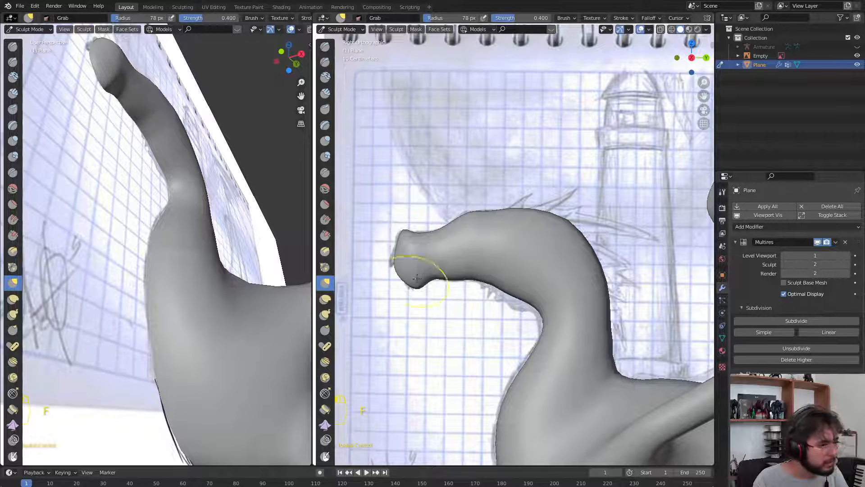
pyautogui.moveTo(429, 279)
pyautogui.mouseDown()
pyautogui.moveTo(391, 267)
pyautogui.moveTo(381, 248)
pyautogui.moveTo(389, 265)
pyautogui.mouseUp()
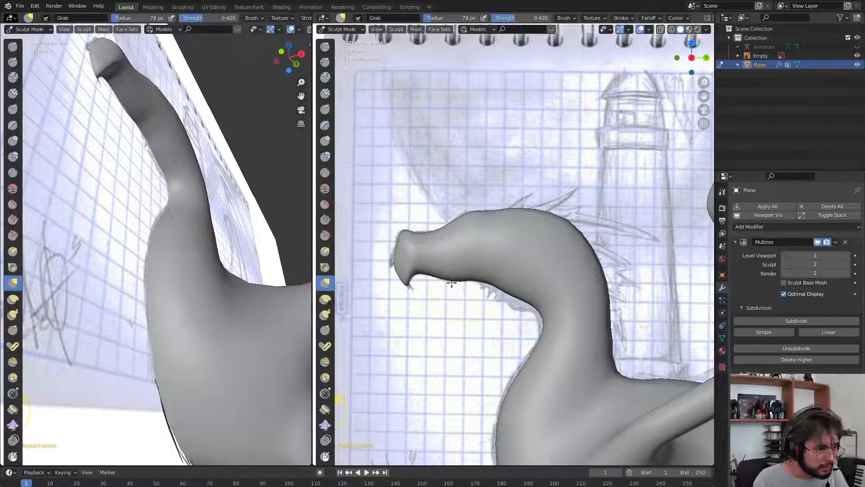
pyautogui.press('f')
pyautogui.click(482, 282)
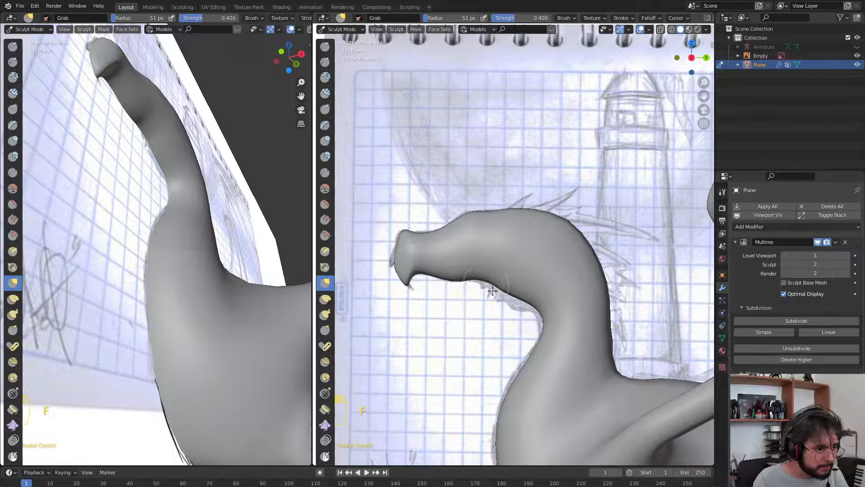
# Pull the foreleg's elbow and heel back to the sketch with the Grab brush at 97 px and 49 px radii
pyautogui.scroll(-6, 500, 296)
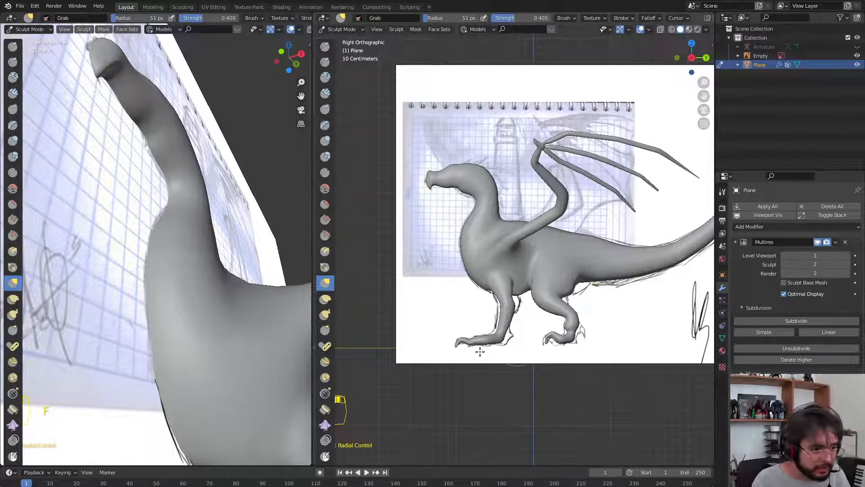
pyautogui.scroll(4, 509, 331)
pyautogui.press('f')
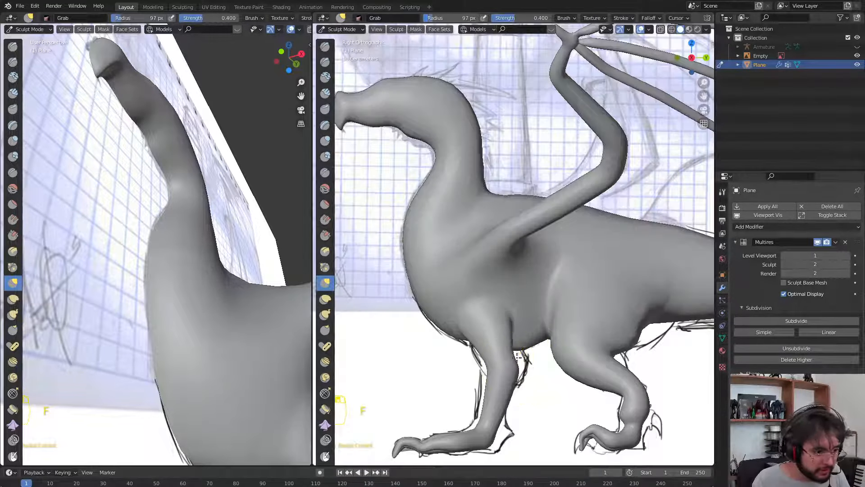
pyautogui.moveTo(522, 363)
pyautogui.mouseDown()
pyautogui.moveTo(527, 353)
pyautogui.moveTo(460, 367)
pyautogui.mouseUp()
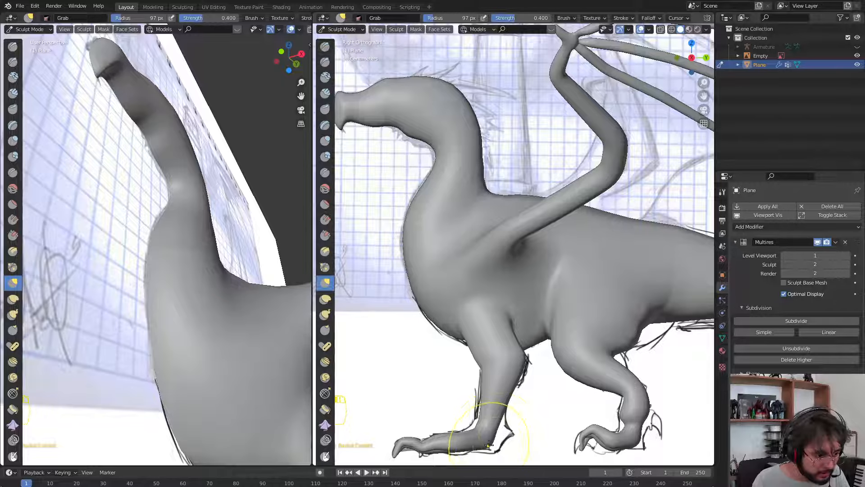
pyautogui.keyDown('shift'); pyautogui.moveTo(489, 445); pyautogui.dragTo(503, 309, button='middle'); pyautogui.keyUp('shift')
pyautogui.press('f')
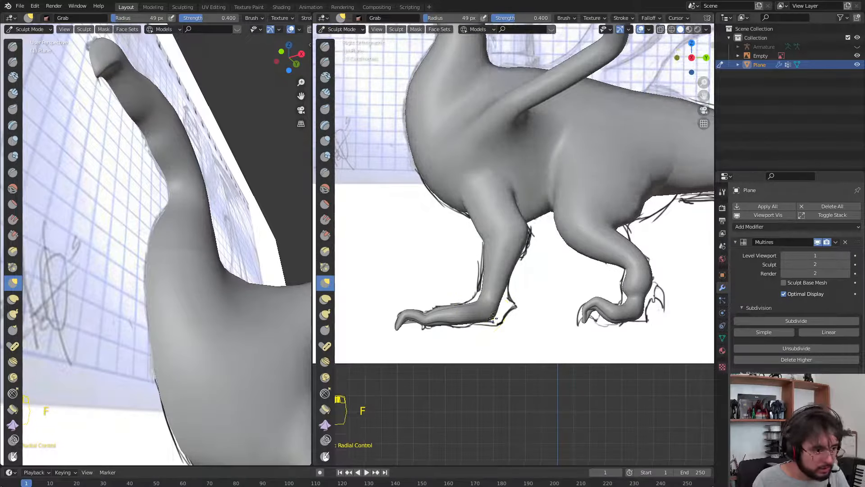
pyautogui.moveTo(501, 300); pyautogui.dragTo(533, 305)
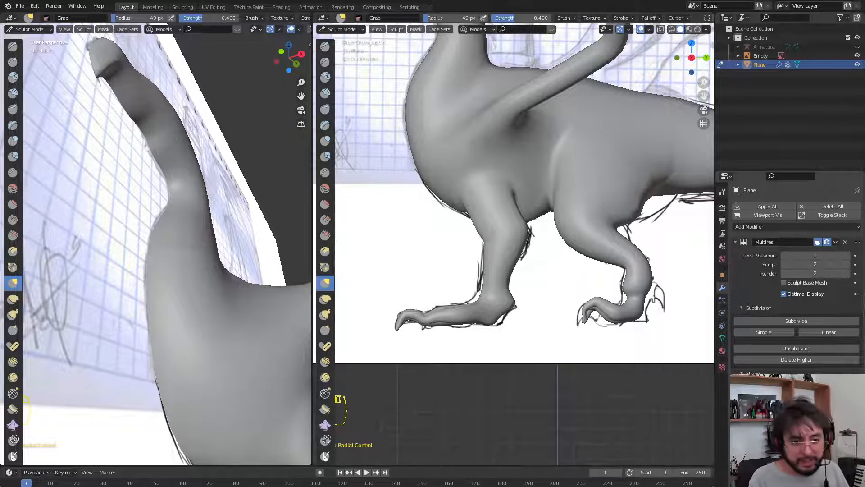
# Switch the dragon to Edit Mode and select the entire base mesh in the right orthographic view
pyautogui.press('Tab')
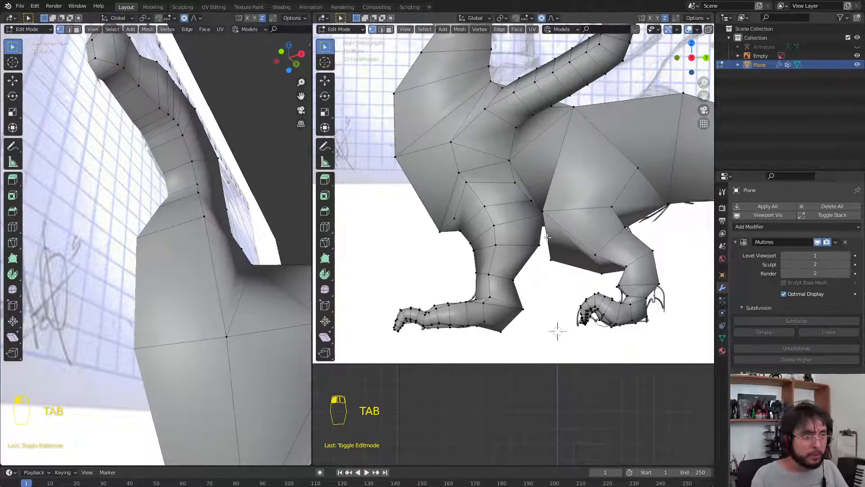
pyautogui.keyDown('shift'); pyautogui.moveTo(557, 331); pyautogui.dragTo(545, 416, button='middle'); pyautogui.keyUp('shift')
pyautogui.scroll(-5, 545, 415)
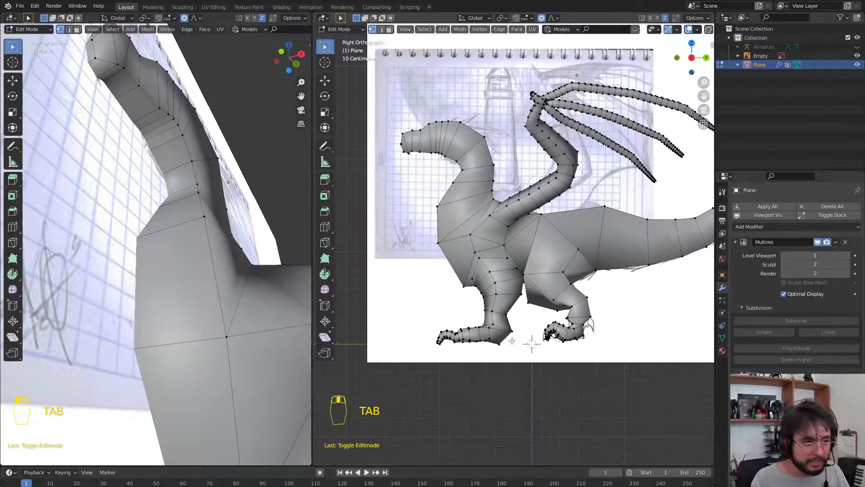
pyautogui.moveTo(533, 344); pyautogui.dragTo(645, 323, button='middle')
pyautogui.press('KP_3')
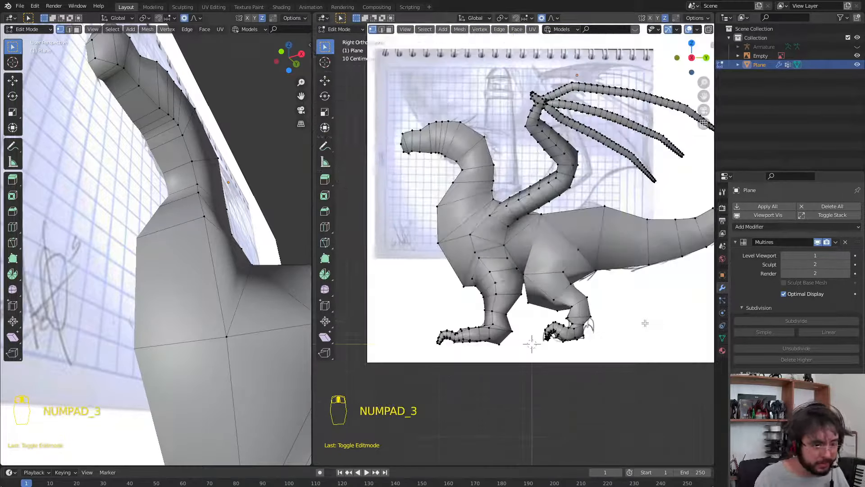
pyautogui.press('a')
pyautogui.press('a')
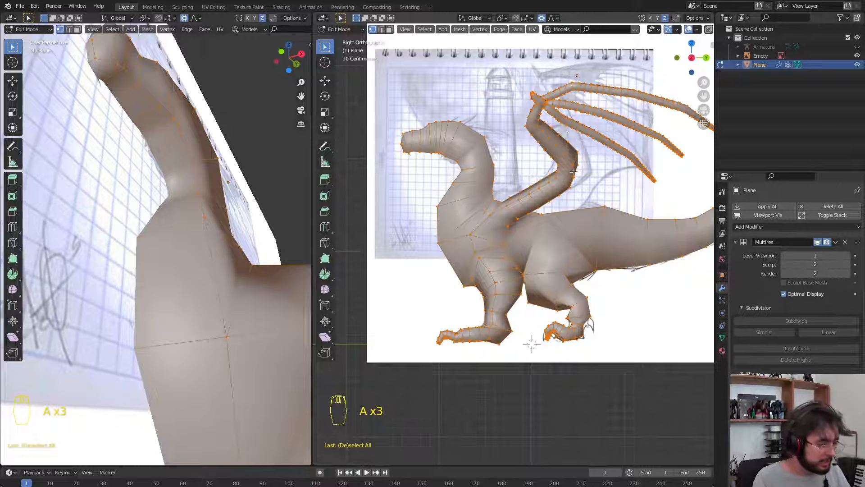
# Remove the wings from the selection with Circle Select, using X-ray and face selection, and subdivide the remaining body faces
pyautogui.press('c')
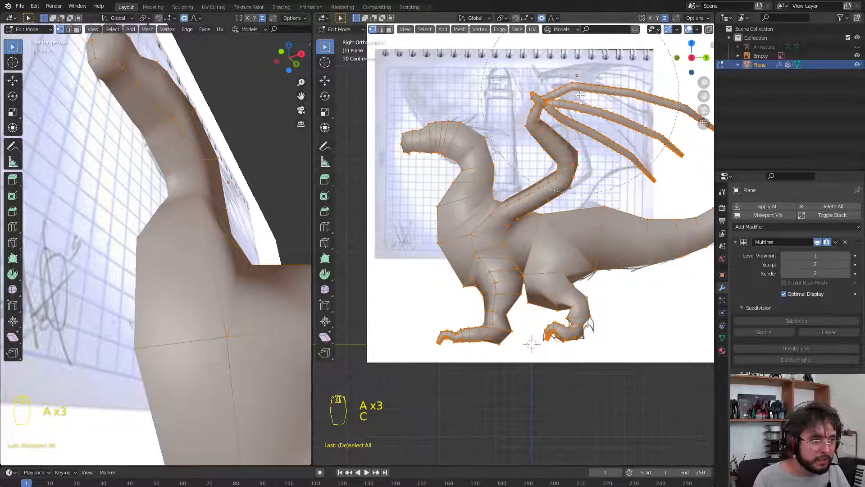
pyautogui.moveTo(587, 74); pyautogui.dragTo(604, 74, button='middle')
pyautogui.rightClick(619, 156)
pyautogui.keyDown('shift'); pyautogui.moveTo(622, 176); pyautogui.dragTo(590, 183, button='middle'); pyautogui.keyUp('shift')
pyautogui.press('c')
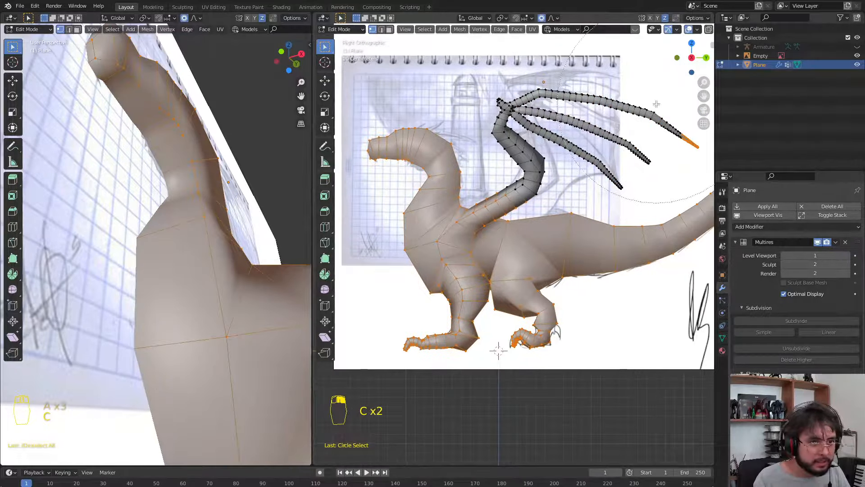
pyautogui.hotkey('alt', 'z')
pyautogui.press('c')
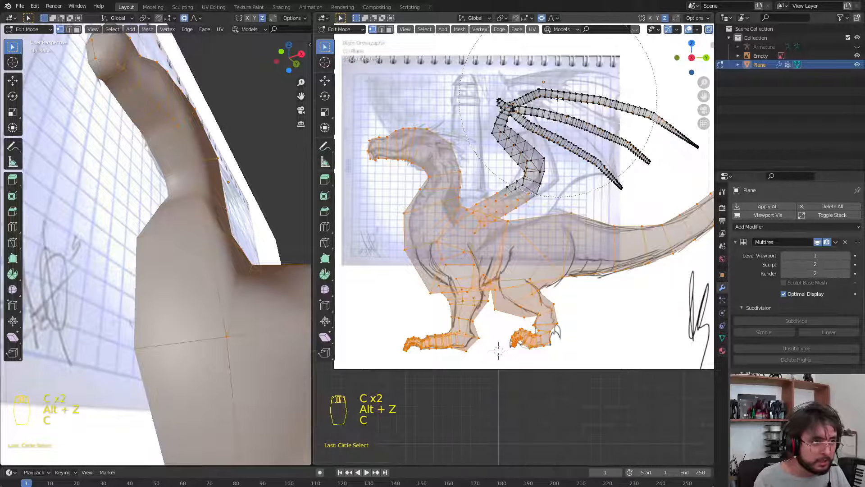
pyautogui.press('3')
pyautogui.press('c')
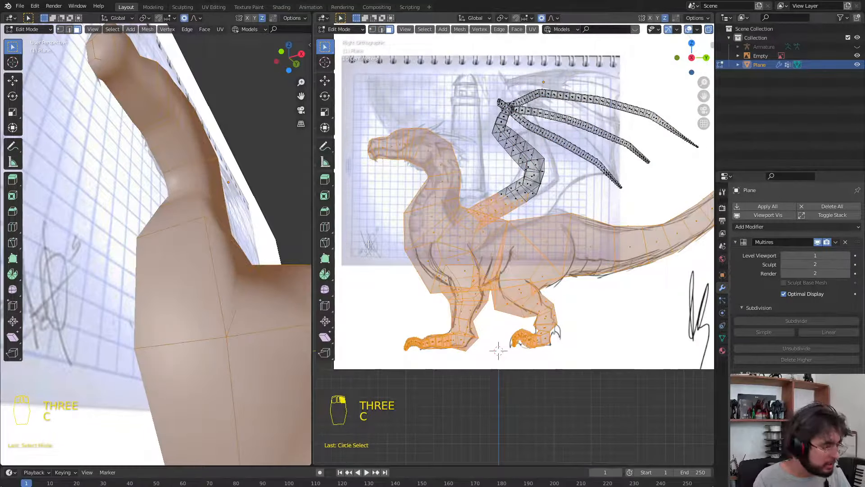
pyautogui.rightClick(409, 234)
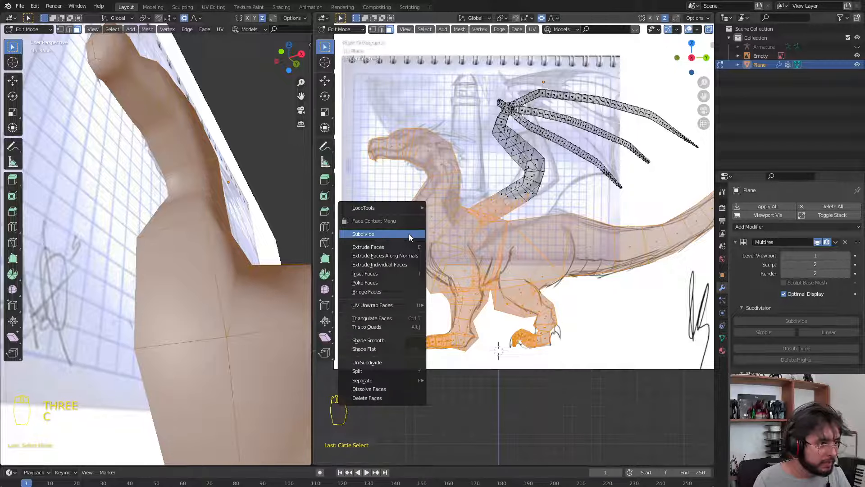
pyautogui.click(422, 234)
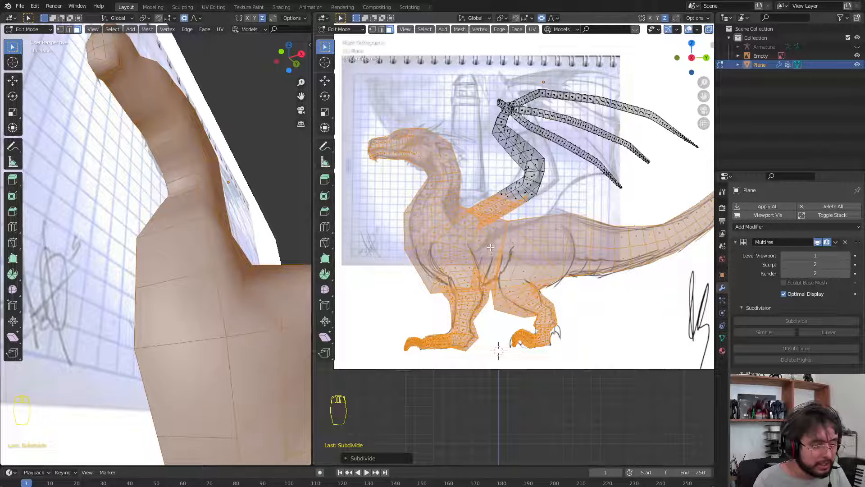
# Inspect the subdivided body in Sculpt Mode and undo the switch to return to Edit Mode
pyautogui.press('Tab')
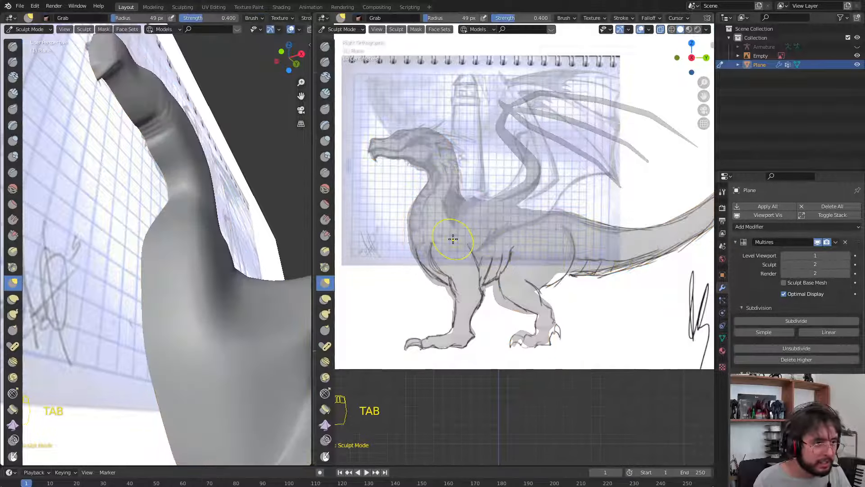
pyautogui.moveTo(252, 216)
pyautogui.mouseDown(button='middle')
pyautogui.moveTo(268, 227)
pyautogui.moveTo(194, 253)
pyautogui.moveTo(214, 264)
pyautogui.moveTo(249, 376)
pyautogui.mouseUp(button='middle')
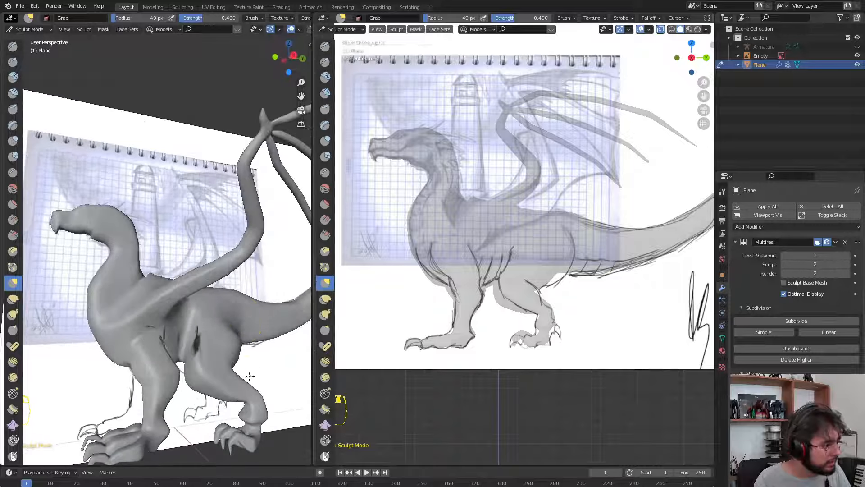
pyautogui.hotkey('ctrl', 'z')
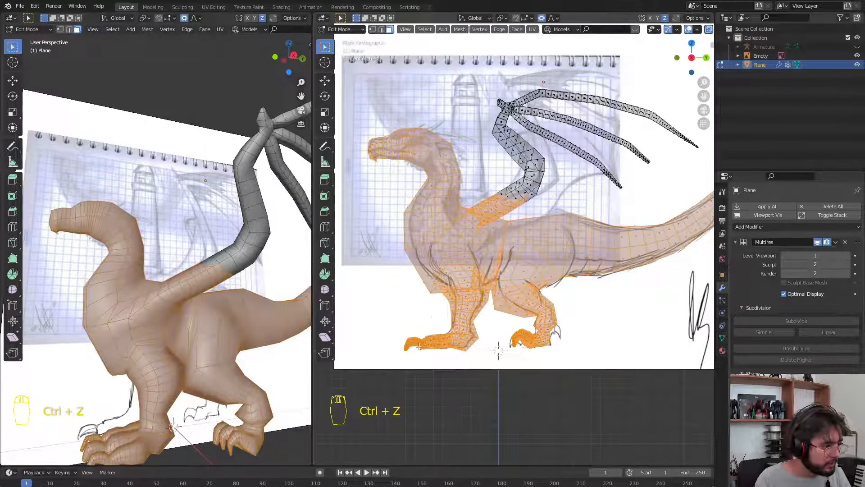
# Add a loop cut around the base of the neck, just above the chest
pyautogui.moveTo(357, 212); pyautogui.dragTo(419, 235, button='middle')
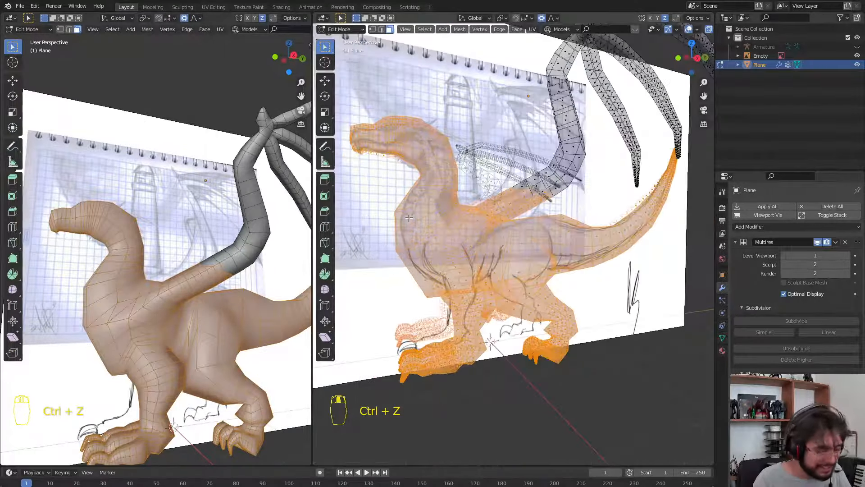
pyautogui.press('KP_3')
pyautogui.scroll(3, 420, 235)
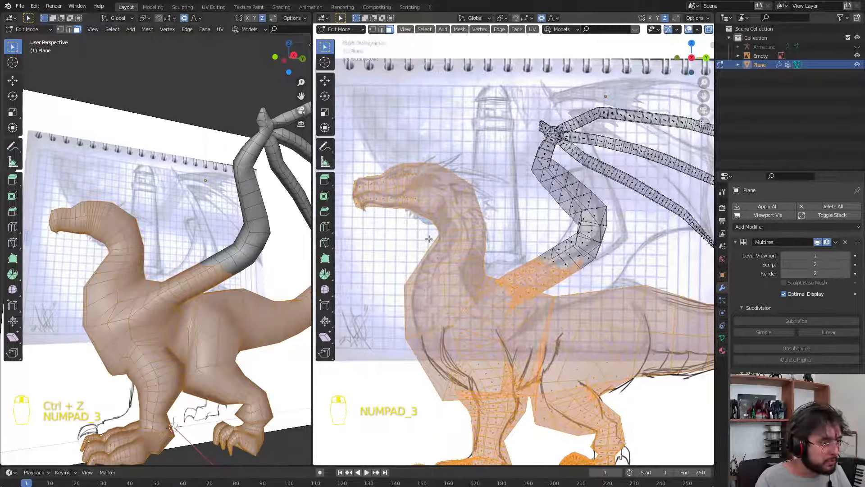
pyautogui.click(429, 238)
pyautogui.hotkey('ctrl', 'r')
pyautogui.click(403, 299)
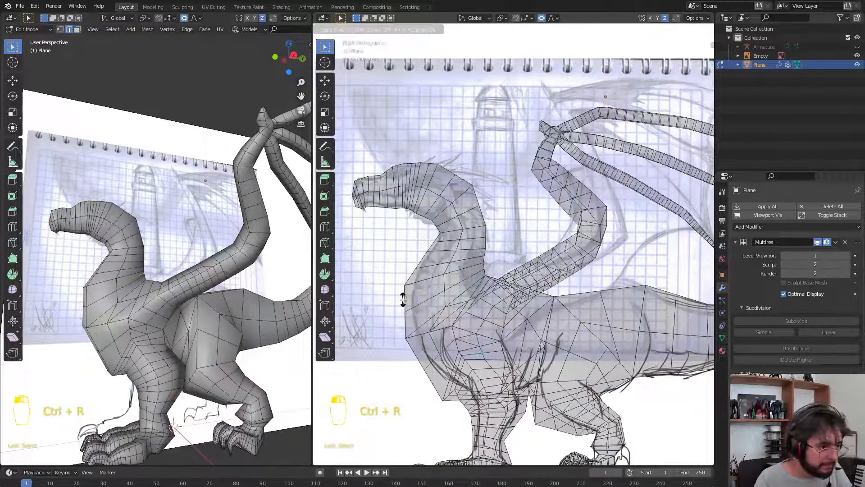
pyautogui.click(404, 299)
# Add two loop cuts through the hind thigh
pyautogui.keyDown('shift'); pyautogui.moveTo(580, 359); pyautogui.dragTo(552, 335, button='middle'); pyautogui.keyUp('shift')
pyautogui.hotkey('ctrl', 'r')
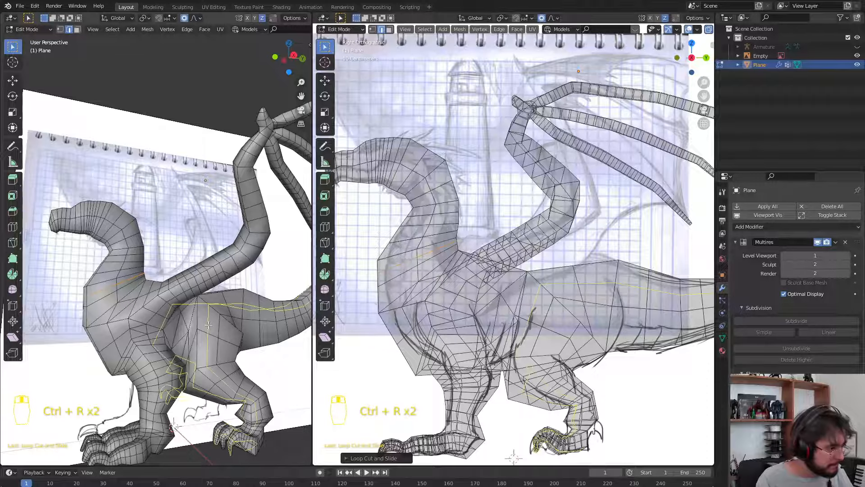
pyautogui.click(202, 325)
pyautogui.click(218, 333)
pyautogui.hotkey('ctrl', 'r')
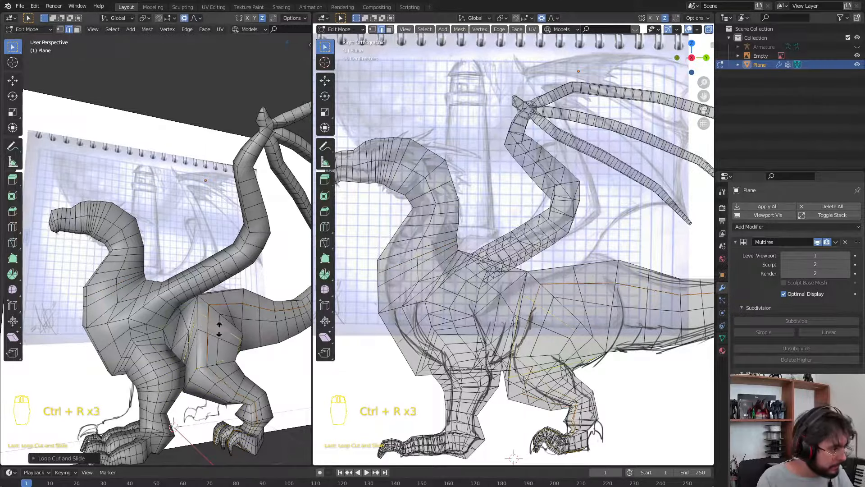
pyautogui.click(219, 331)
pyautogui.click(218, 329)
# Add a lengthwise loop cut down the front of the neck and chest, beside the centre line
pyautogui.moveTo(128, 340); pyautogui.dragTo(243, 316, button='middle')
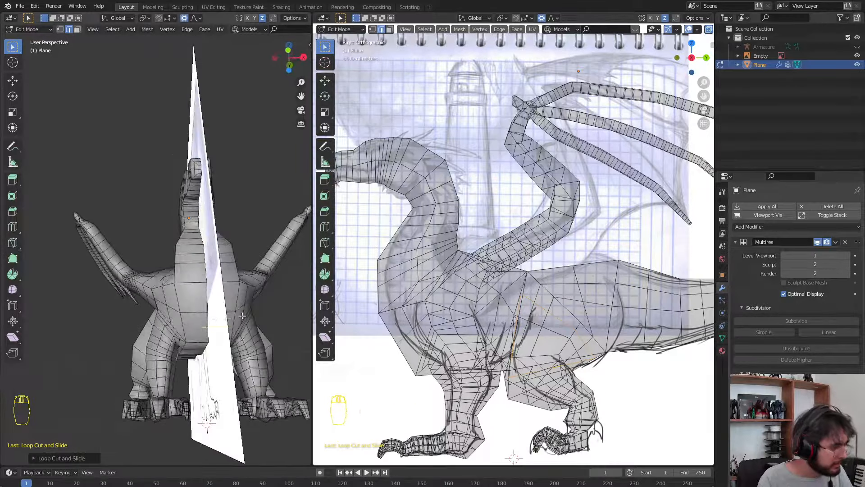
pyautogui.click(228, 279)
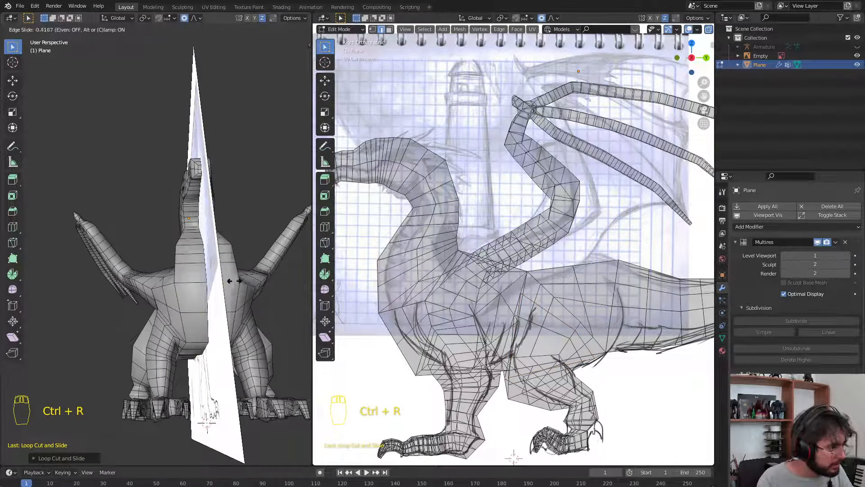
pyautogui.click(226, 282)
pyautogui.moveTo(227, 283); pyautogui.dragTo(218, 309, button='middle')
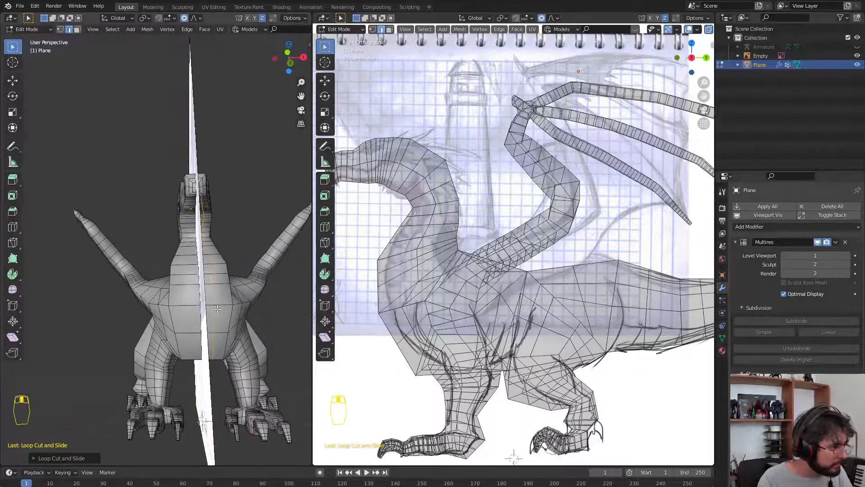
pyautogui.press('Escape')
pyautogui.press('Escape')
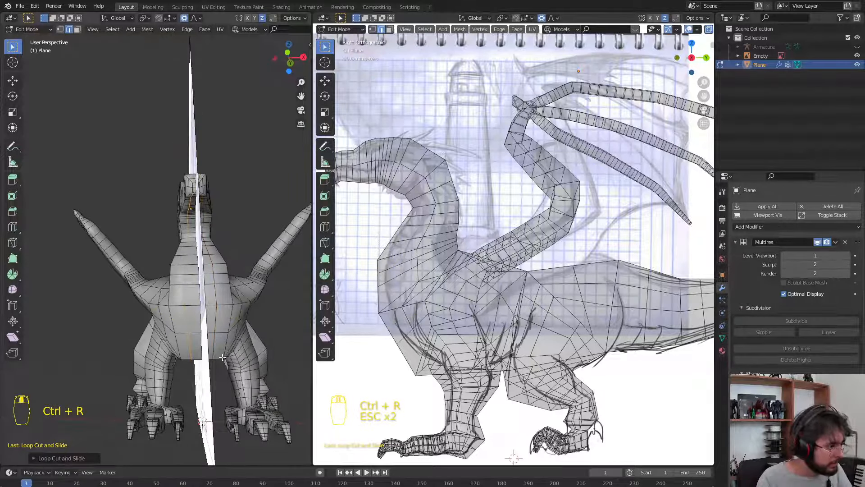
pyautogui.moveTo(223, 357); pyautogui.dragTo(152, 337, button='middle')
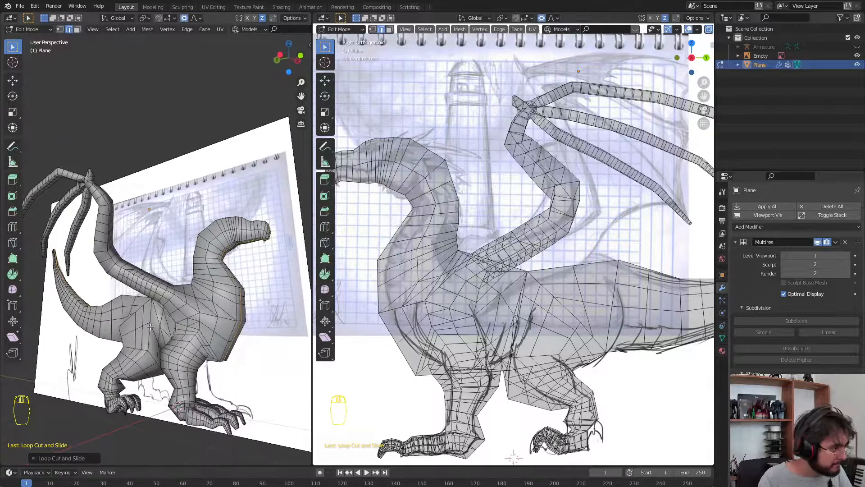
pyautogui.hotkey('ctrl', 'r')
pyautogui.moveTo(139, 327)
pyautogui.mouseDown(button='middle')
pyautogui.moveTo(112, 365)
pyautogui.moveTo(288, 385)
pyautogui.mouseUp(button='middle')
# Switch the dragon to Sculpt Mode and subdivide its Multires modifier once more, to level 3
pyautogui.press('Tab')
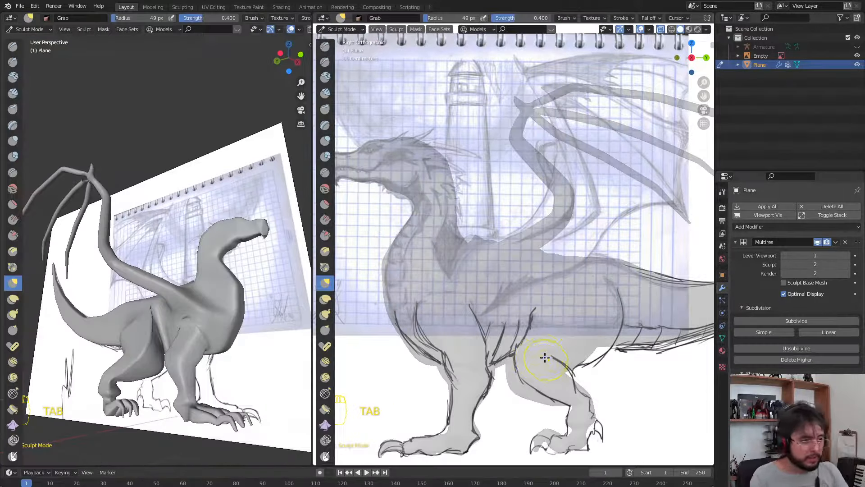
pyautogui.scroll(-1, 540, 359)
pyautogui.click(803, 321)
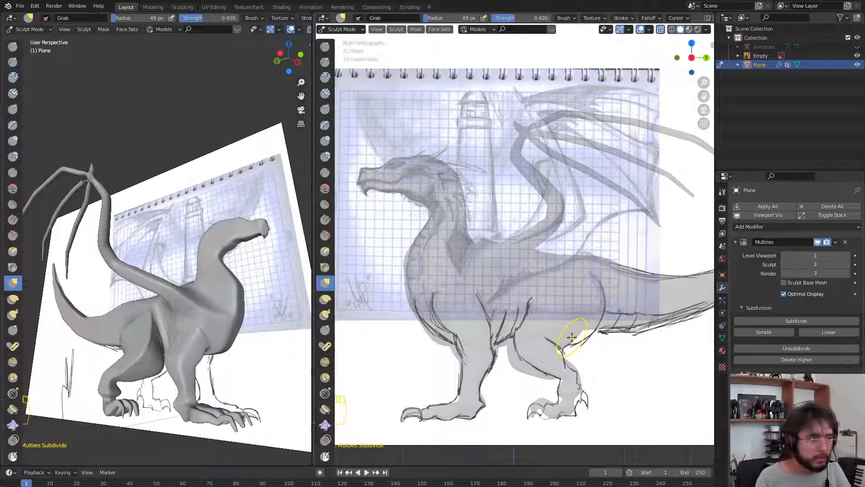
# Hide the Empty holding the reference sketch and turn off X-ray display in the side view
pyautogui.click(857, 56)
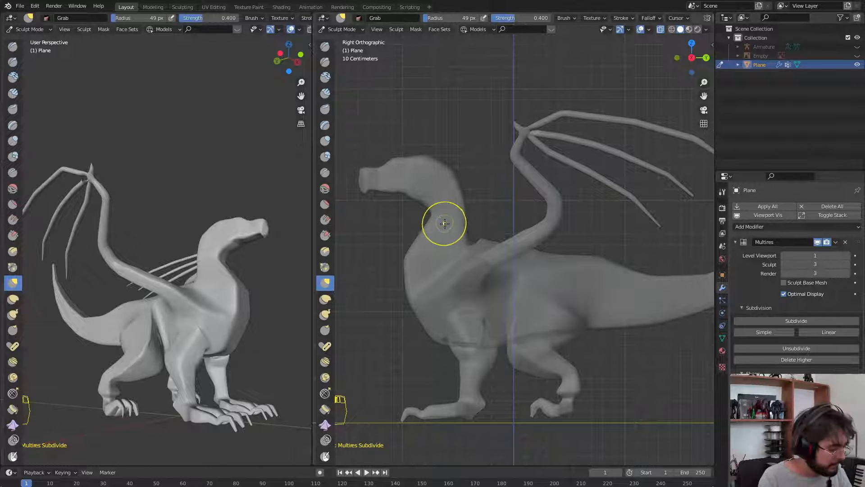
pyautogui.click(661, 31)
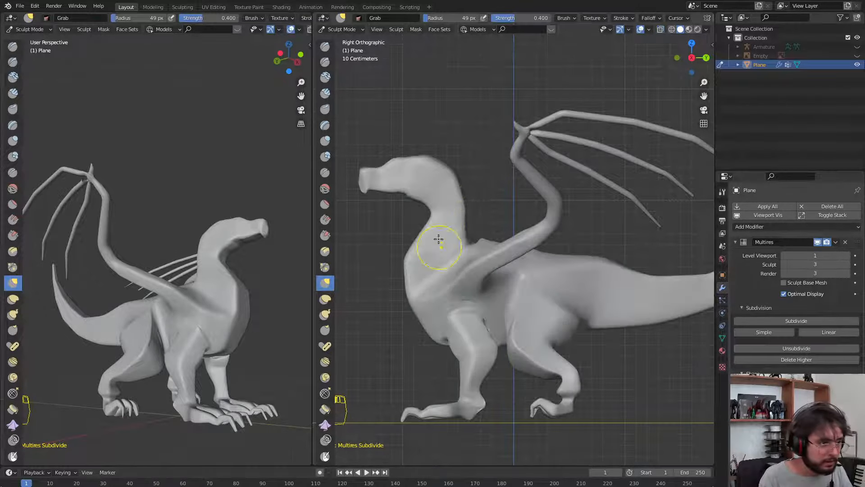
# Smooth the wing base and the crease at the top of the foreleg with the Smooth brush at an 84 px radius
pyautogui.scroll(5, 451, 234)
pyautogui.press('s')
pyautogui.press('f')
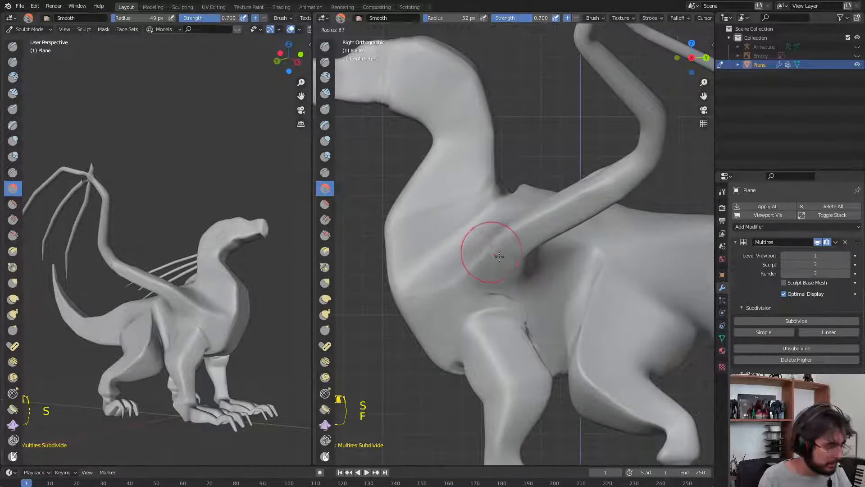
pyautogui.click(518, 318)
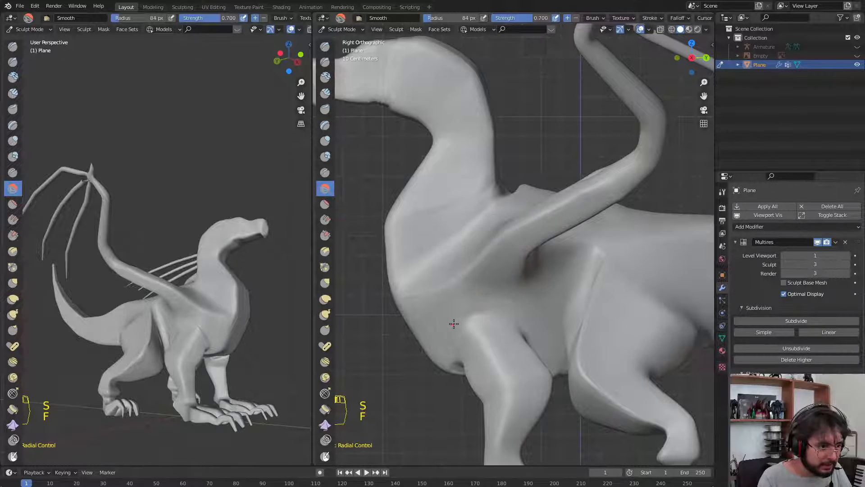
# Smooth the hard edges of the chest and the front of the neck
pyautogui.moveTo(464, 299); pyautogui.dragTo(519, 280, button='middle')
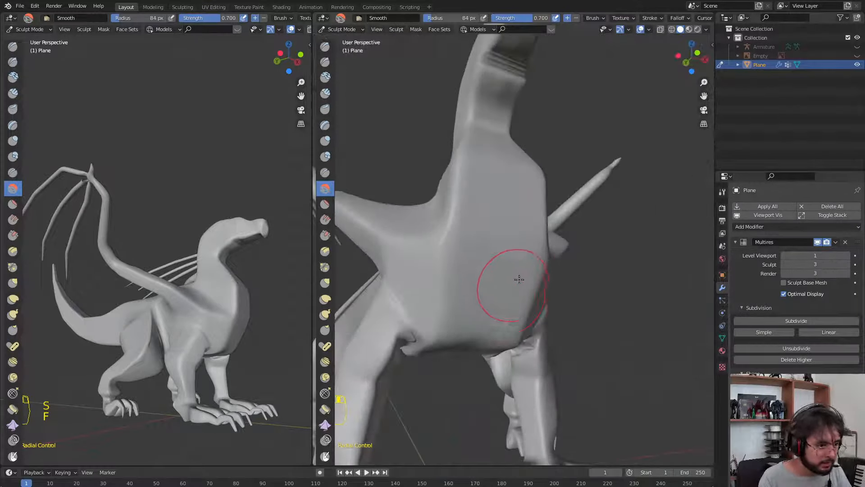
pyautogui.moveTo(523, 277); pyautogui.dragTo(532, 245)
pyautogui.moveTo(511, 247)
pyautogui.mouseDown(button='middle')
pyautogui.moveTo(487, 284)
pyautogui.moveTo(469, 288)
pyautogui.mouseUp(button='middle')
pyautogui.moveTo(470, 288)
pyautogui.mouseDown()
pyautogui.moveTo(474, 308)
pyautogui.moveTo(460, 208)
pyautogui.mouseUp()
pyautogui.moveTo(460, 208); pyautogui.dragTo(449, 162, button='middle')
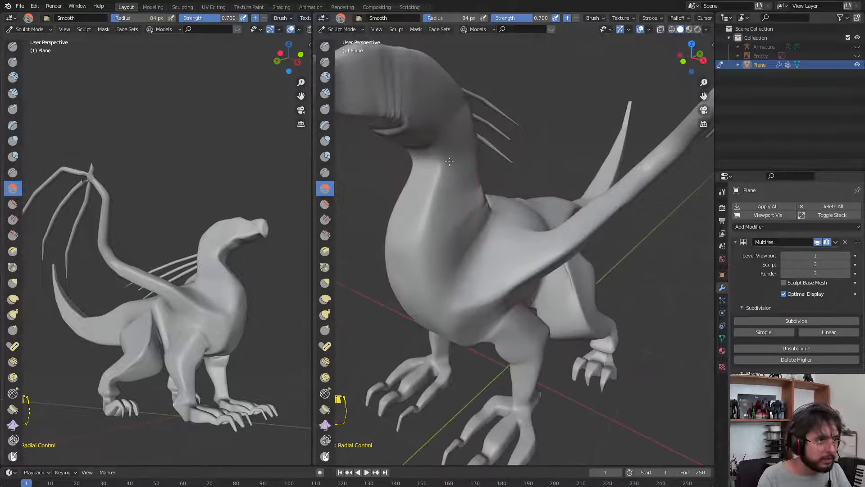
# Smooth the folds under the jaw and round off the head and snout
pyautogui.moveTo(462, 200); pyautogui.dragTo(441, 186, button='middle')
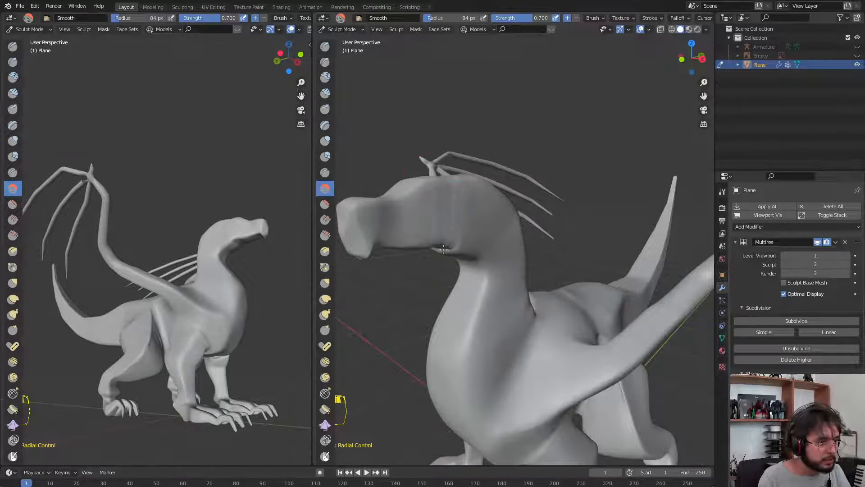
pyautogui.moveTo(424, 242); pyautogui.dragTo(469, 163, button='middle')
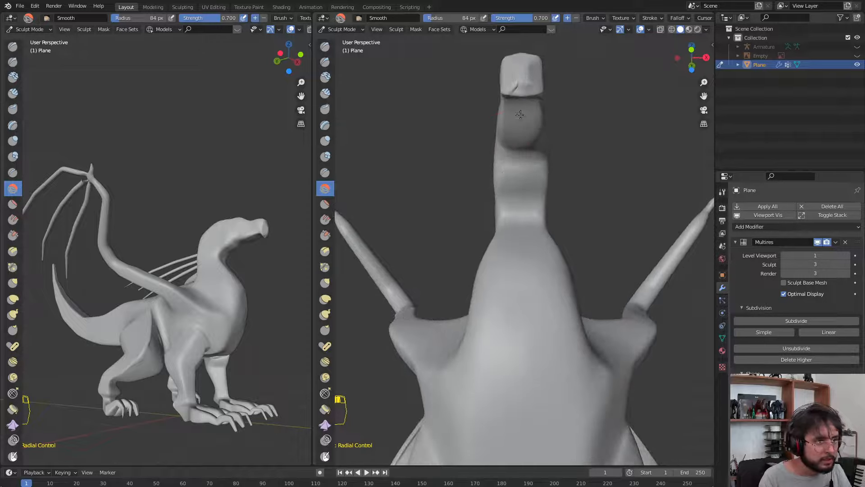
pyautogui.moveTo(519, 115); pyautogui.dragTo(498, 154, button='middle')
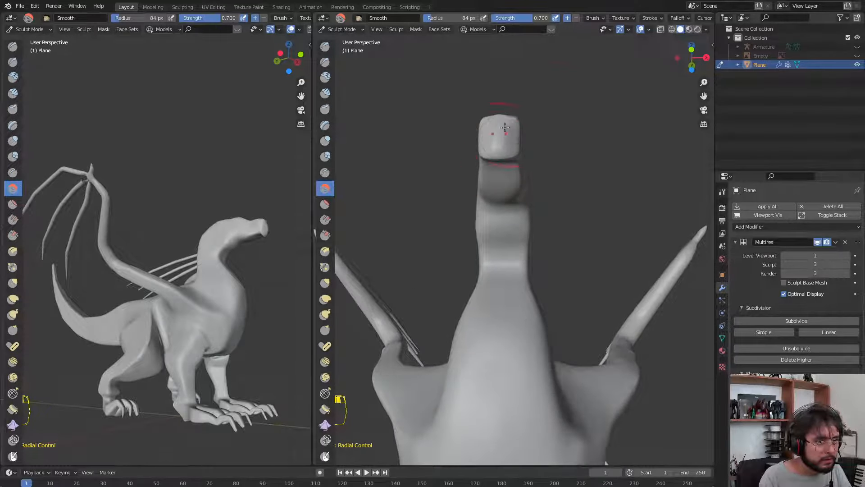
# Smooth the side of the neck, the shoulder and the back behind the wings
pyautogui.press('KP_3')
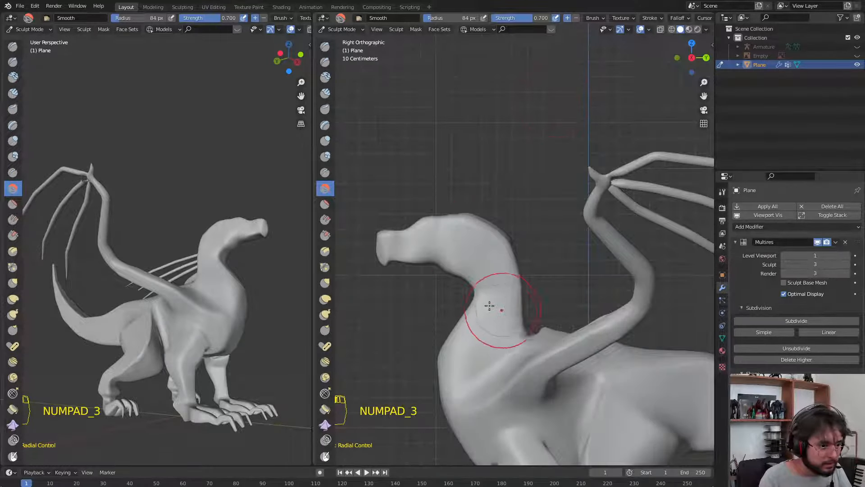
pyautogui.keyDown('shift'); pyautogui.moveTo(491, 305); pyautogui.dragTo(474, 275, button='middle'); pyautogui.keyUp('shift')
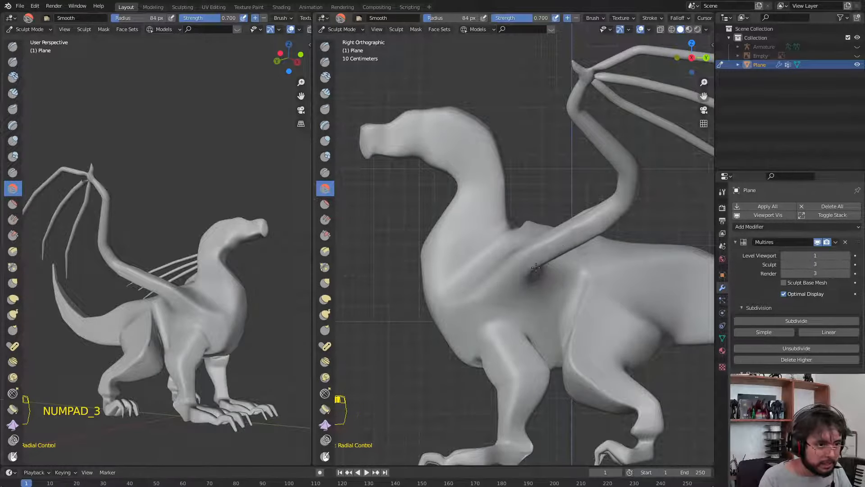
pyautogui.moveTo(567, 240); pyautogui.dragTo(449, 232, button='middle')
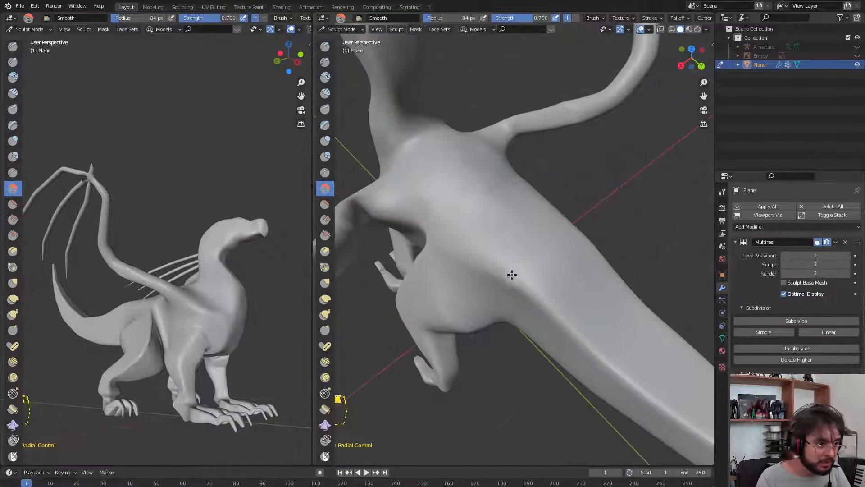
# Smooth the ridges along the tail with the Smooth brush at an 83 px radius
pyautogui.moveTo(595, 252)
pyautogui.mouseDown(button='middle')
pyautogui.moveTo(499, 232)
pyautogui.moveTo(579, 194)
pyautogui.moveTo(540, 270)
pyautogui.moveTo(512, 222)
pyautogui.moveTo(503, 261)
pyautogui.mouseUp(button='middle')
pyautogui.press('f')
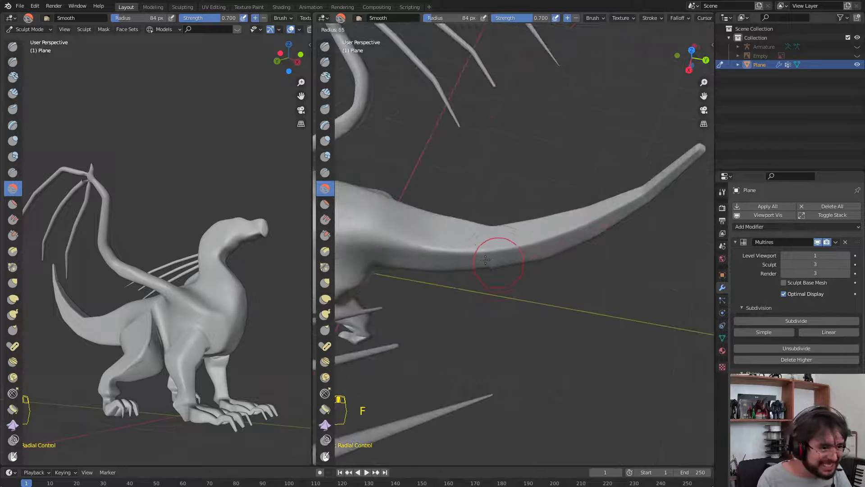
pyautogui.click(443, 263)
pyautogui.press('f')
pyautogui.click(534, 246)
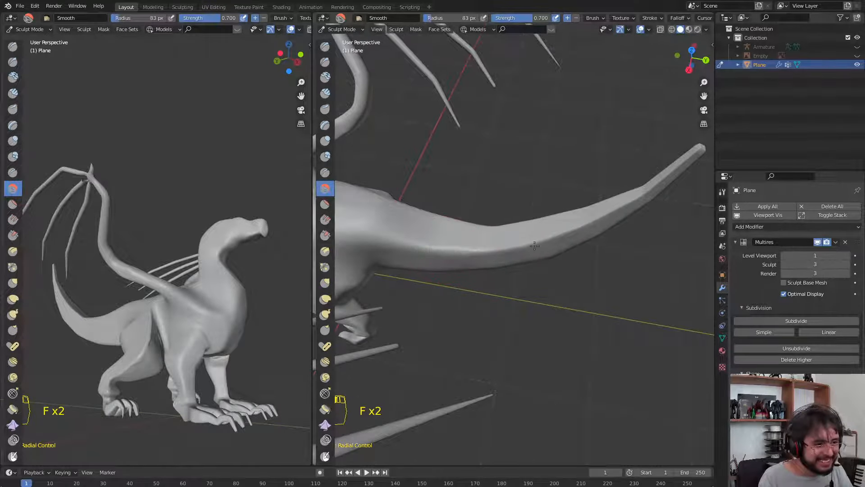
pyautogui.moveTo(494, 256); pyautogui.dragTo(617, 207)
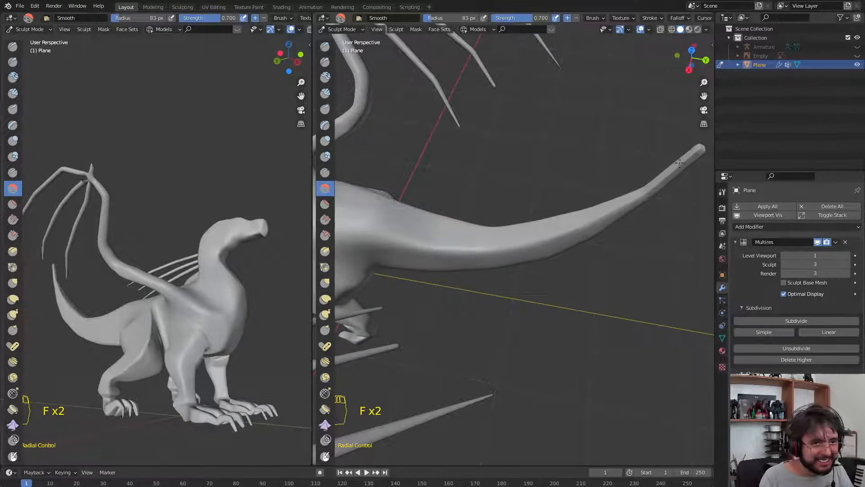
# Smooth the tail base, the flank and the hind thigh
pyautogui.press('KP_3')
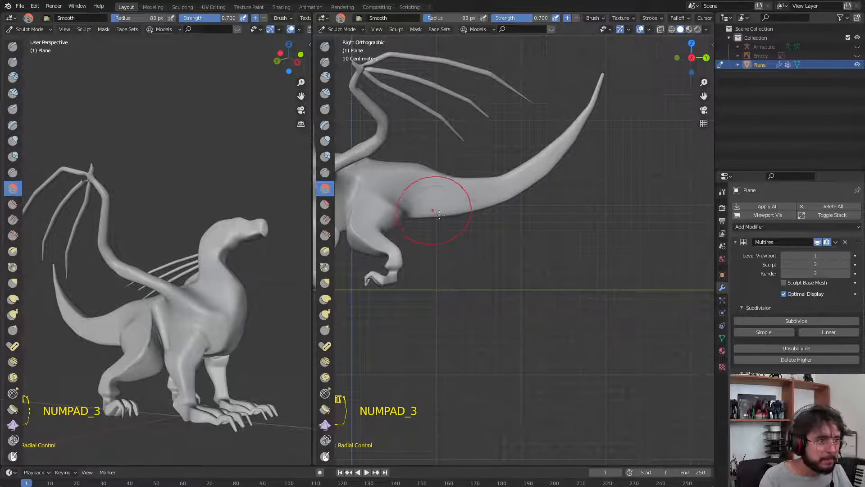
pyautogui.scroll(3, 430, 215)
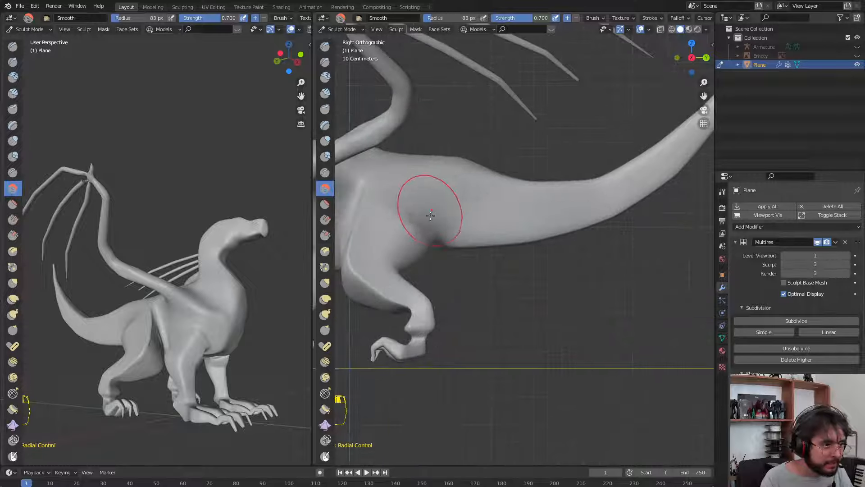
pyautogui.moveTo(356, 222); pyautogui.dragTo(510, 212, button='middle')
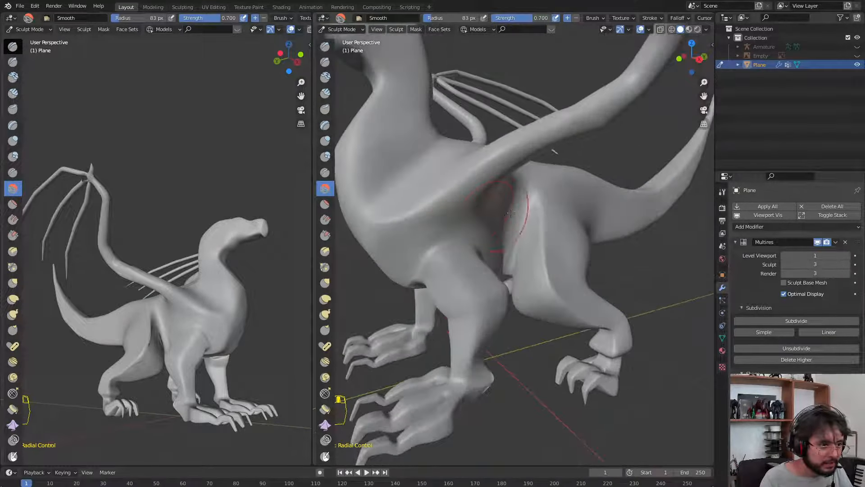
pyautogui.moveTo(510, 240)
pyautogui.mouseDown()
pyautogui.moveTo(546, 279)
pyautogui.moveTo(574, 283)
pyautogui.mouseUp()
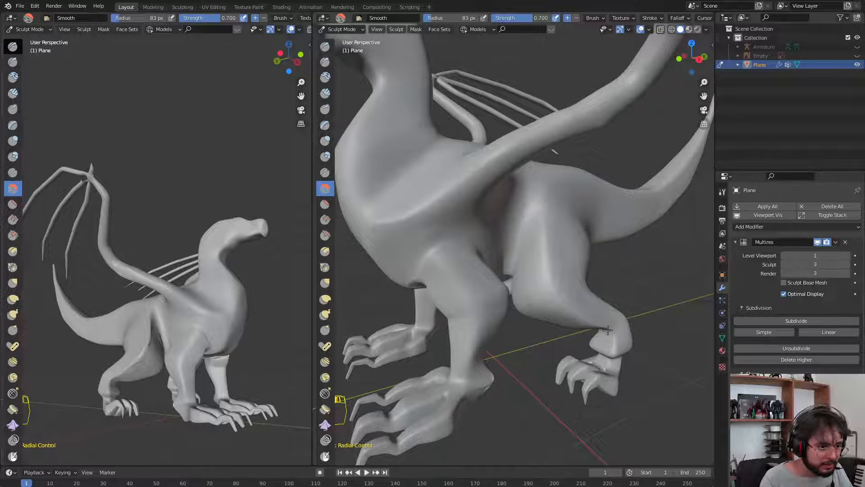
# Smooth the hind foot and the joints where the front toes meet the foot
pyautogui.keyDown('shift'); pyautogui.moveTo(610, 339); pyautogui.dragTo(474, 237, button='middle'); pyautogui.keyUp('shift')
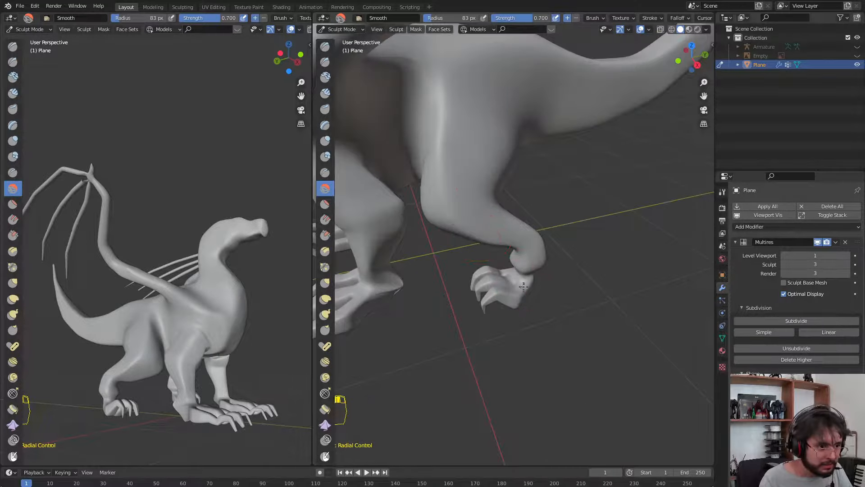
pyautogui.moveTo(508, 265)
pyautogui.mouseDown(button='middle')
pyautogui.moveTo(548, 237)
pyautogui.moveTo(518, 258)
pyautogui.moveTo(518, 270)
pyautogui.mouseUp(button='middle')
pyautogui.moveTo(487, 317); pyautogui.dragTo(498, 301)
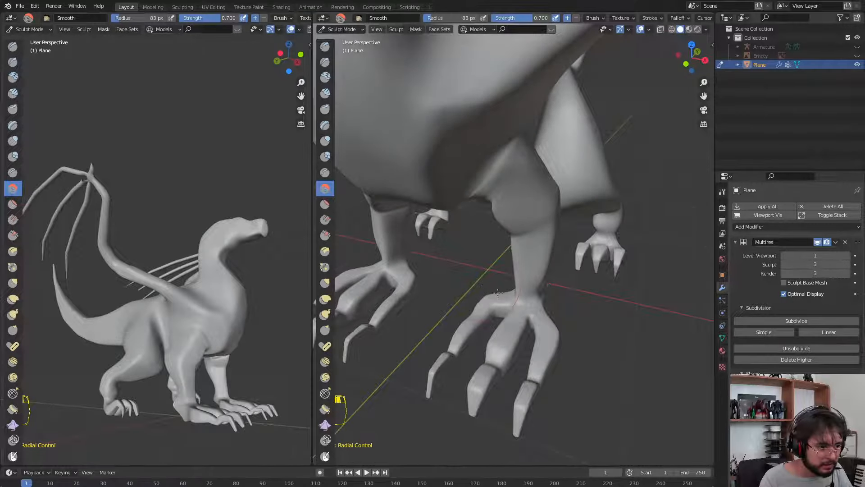
pyautogui.moveTo(498, 293); pyautogui.dragTo(536, 293, button='middle')
# Reshape the base of the front foot's toes with the Grab brush at an 84 px radius
pyautogui.press('g')
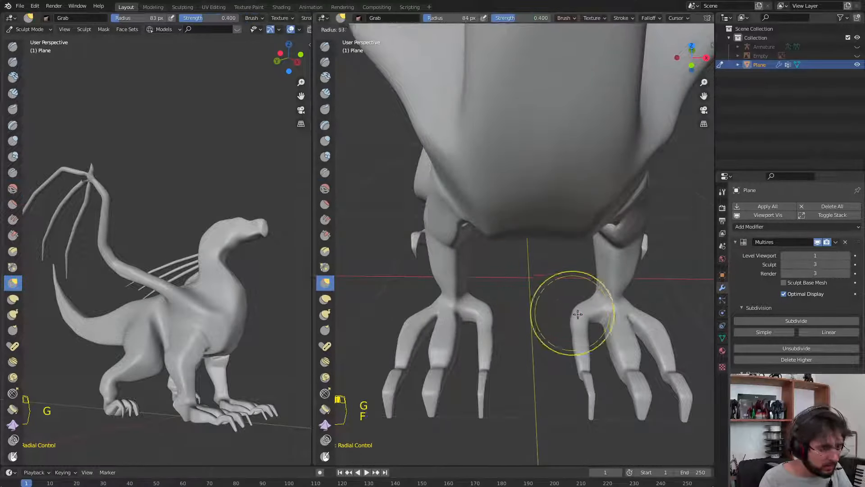
pyautogui.press('f')
pyautogui.click(607, 320)
pyautogui.press('f')
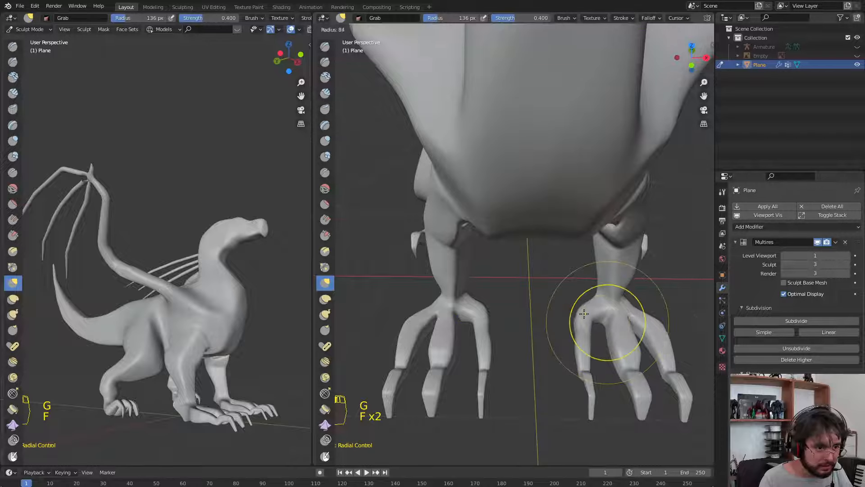
pyautogui.click(583, 311)
pyautogui.moveTo(585, 314)
pyautogui.mouseDown()
pyautogui.moveTo(604, 321)
pyautogui.moveTo(639, 307)
pyautogui.mouseUp()
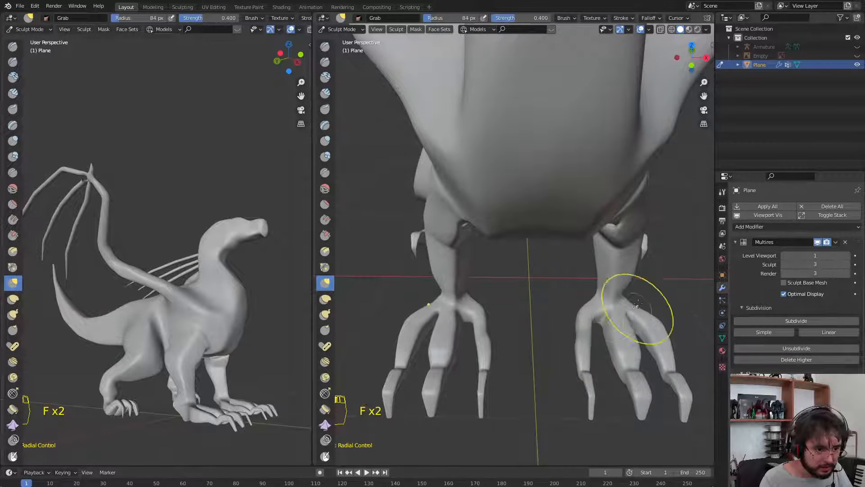
# Smooth the lower foreleg and ankle in the right side view with the Smooth brush at a 63 px radius
pyautogui.moveTo(639, 307); pyautogui.dragTo(536, 245, button='middle')
pyautogui.press('KP_3')
pyautogui.keyDown('shift'); pyautogui.moveTo(485, 142); pyautogui.dragTo(493, 228, button='middle'); pyautogui.keyUp('shift')
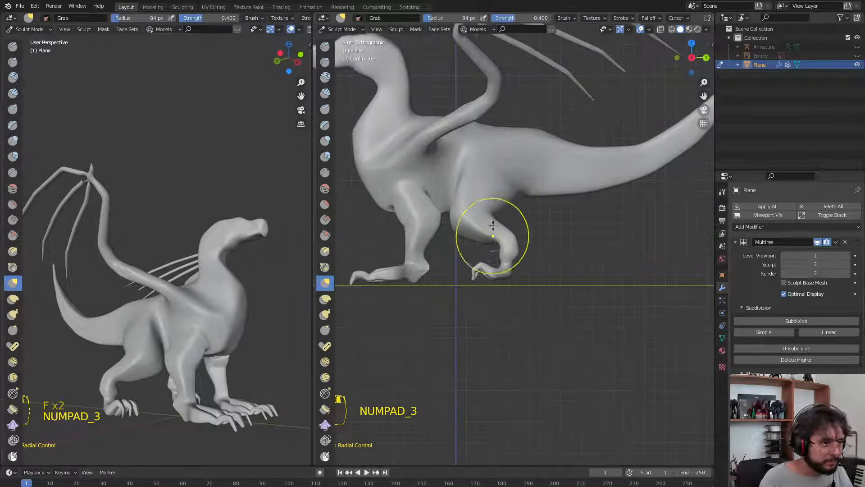
pyautogui.press('s')
pyautogui.press('f')
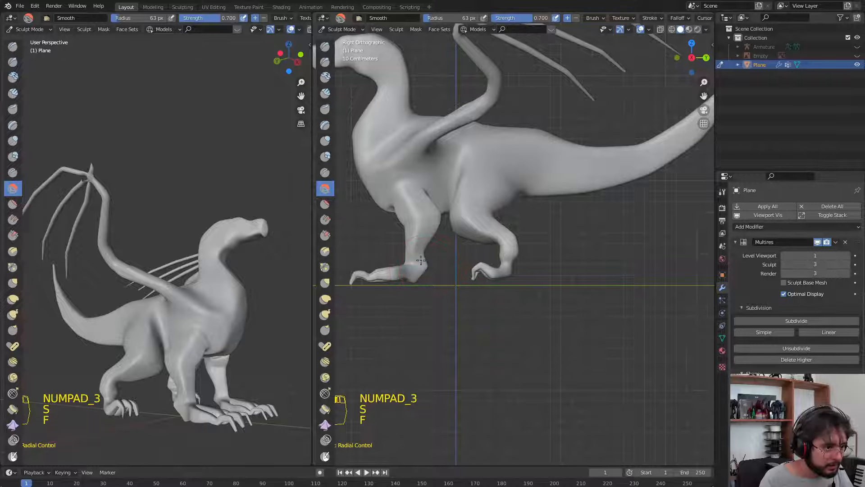
pyautogui.moveTo(421, 260); pyautogui.dragTo(419, 261)
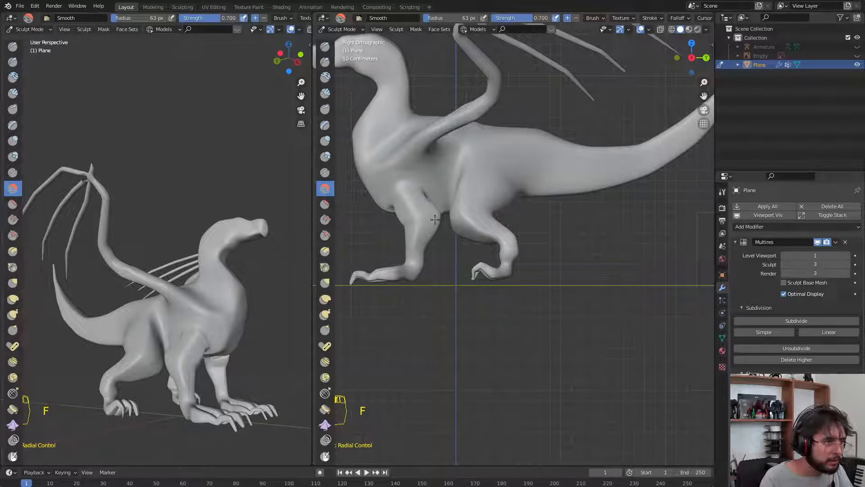
# Build up volume along the underside of the chest and belly with the Draw brush at a 41 px radius
pyautogui.moveTo(396, 194)
pyautogui.mouseDown(button='middle')
pyautogui.moveTo(452, 154)
pyautogui.moveTo(545, 136)
pyautogui.moveTo(537, 119)
pyautogui.mouseUp(button='middle')
pyautogui.press('x')
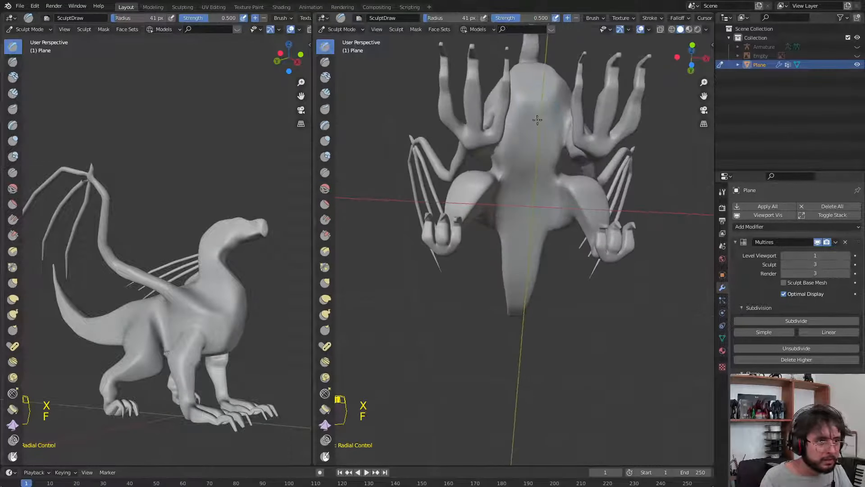
pyautogui.moveTo(537, 120)
pyautogui.mouseDown()
pyautogui.moveTo(527, 260)
pyautogui.moveTo(551, 194)
pyautogui.mouseUp()
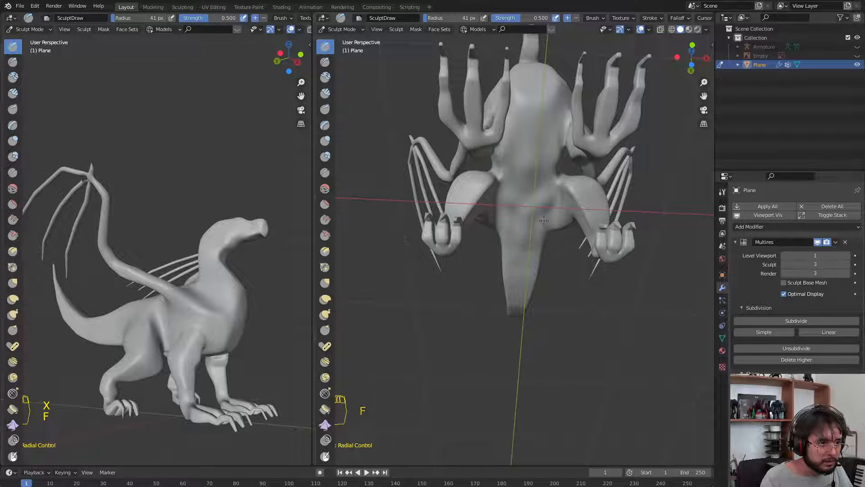
pyautogui.moveTo(541, 72); pyautogui.dragTo(513, 216, button='middle')
# Build up the shoulder below the wing base in the right side view with the Draw brush at a 59 px radius and smooth it
pyautogui.press('s')
pyautogui.press('KP_3')
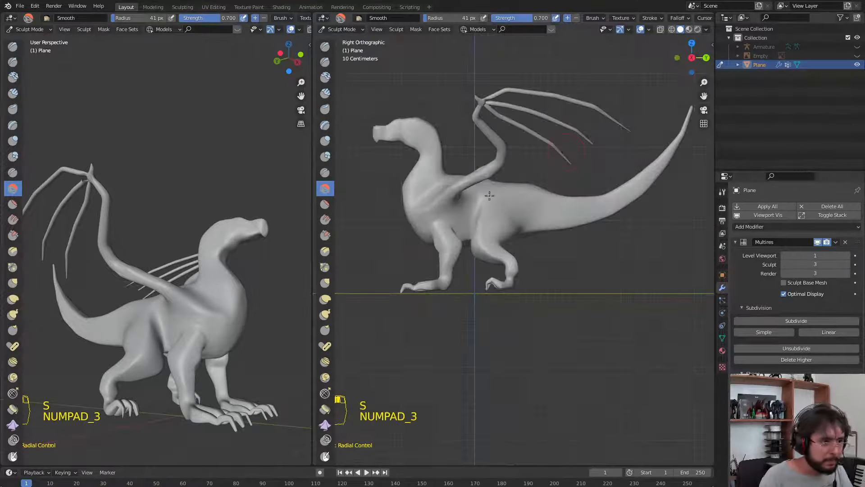
pyautogui.scroll(4, 467, 233)
pyautogui.scroll(2, 466, 233)
pyautogui.press('x')
pyautogui.press('f')
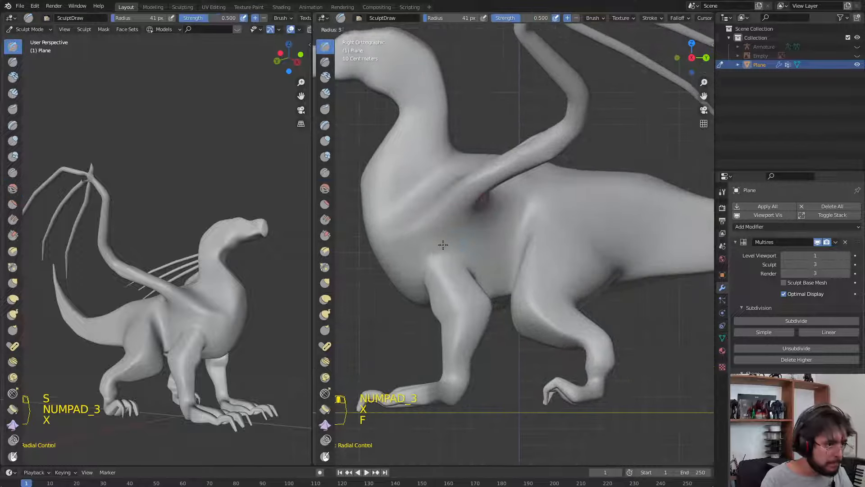
pyautogui.click(468, 242)
pyautogui.moveTo(428, 248)
pyautogui.mouseDown()
pyautogui.moveTo(437, 253)
pyautogui.moveTo(391, 219)
pyautogui.moveTo(432, 160)
pyautogui.moveTo(398, 202)
pyautogui.mouseUp()
pyautogui.press('s')
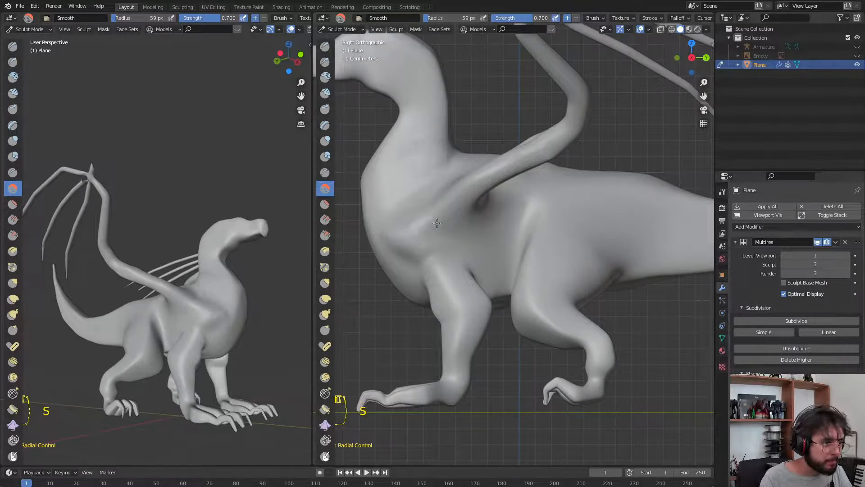
pyautogui.moveTo(437, 222); pyautogui.dragTo(400, 213)
# Add muscle volume at the top of the foreleg with the Draw brush at a 29 px radius and smooth it
pyautogui.press('x')
pyautogui.press('f')
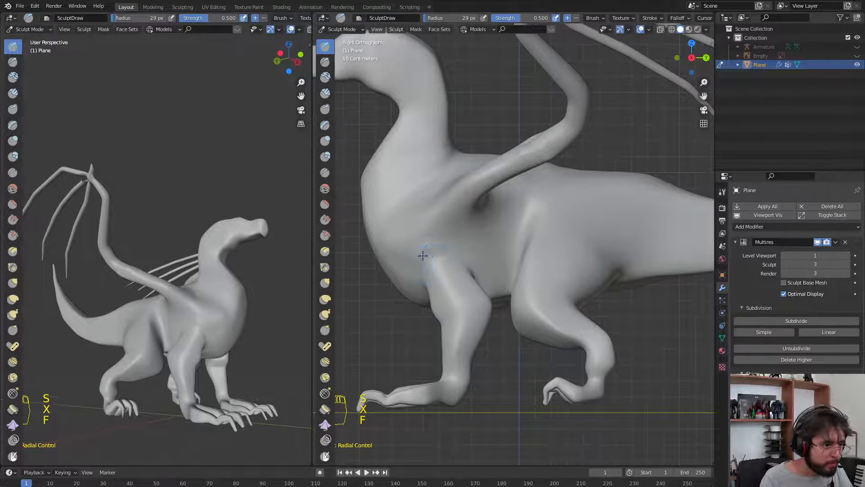
pyautogui.moveTo(437, 241)
pyautogui.mouseDown()
pyautogui.moveTo(448, 253)
pyautogui.moveTo(427, 278)
pyautogui.mouseUp()
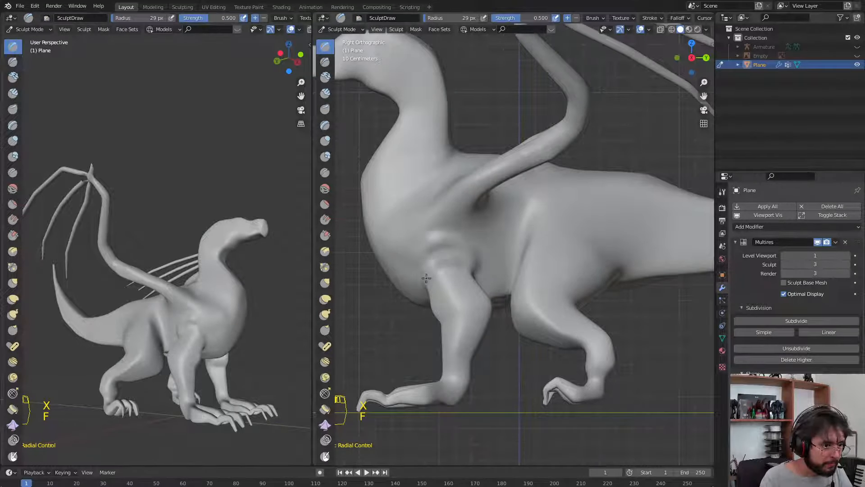
pyautogui.press('s')
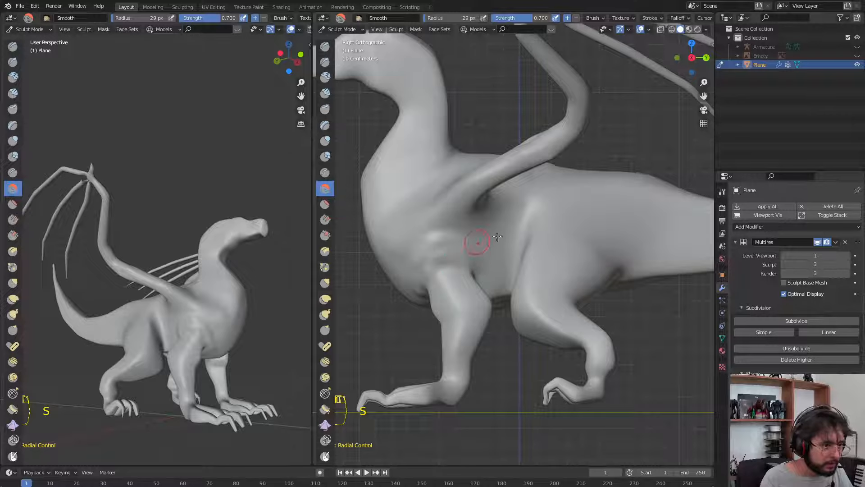
# Build up the rear of the upper thigh with the Draw brush at a 47 px radius
pyautogui.press('x')
pyautogui.press('f')
pyautogui.click(595, 224)
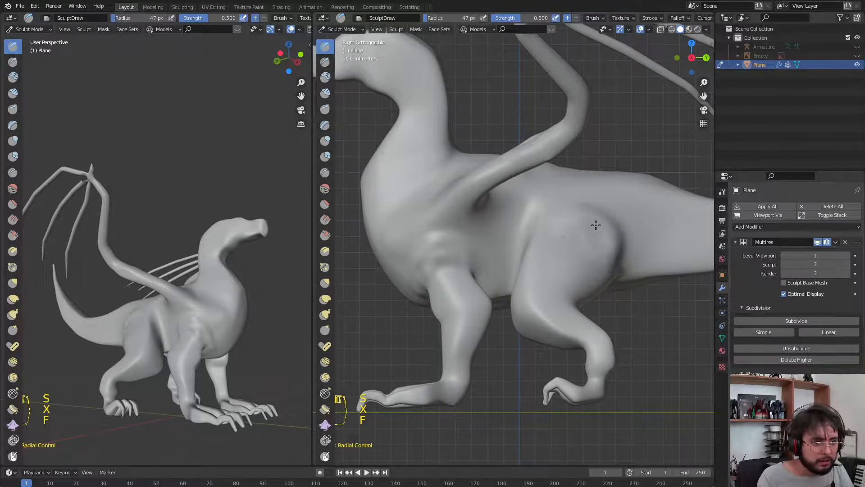
pyautogui.moveTo(590, 209)
pyautogui.mouseDown()
pyautogui.moveTo(609, 243)
pyautogui.moveTo(599, 260)
pyautogui.mouseUp()
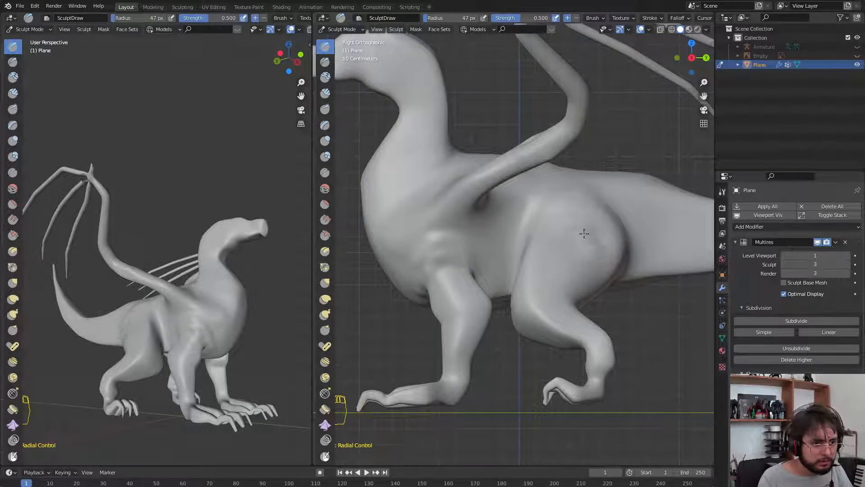
# Reshape the base of the wing where it meets the shoulder in the top view with the Grab brush at a 105 px radius
pyautogui.moveTo(550, 218); pyautogui.dragTo(528, 276, button='middle')
pyautogui.moveTo(457, 257); pyautogui.dragTo(489, 269, button='middle')
pyautogui.press('KP_7')
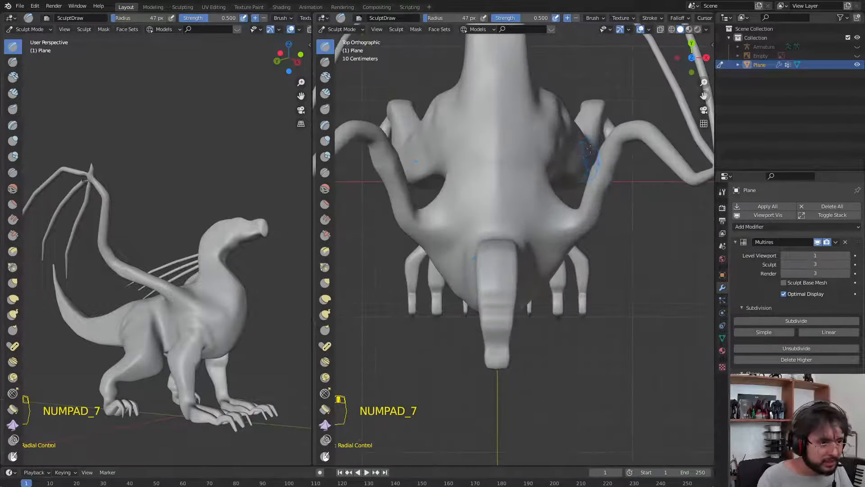
pyautogui.keyDown('shift'); pyautogui.moveTo(574, 187); pyautogui.dragTo(538, 224, button='middle'); pyautogui.keyUp('shift')
pyautogui.press('f')
pyautogui.press('g')
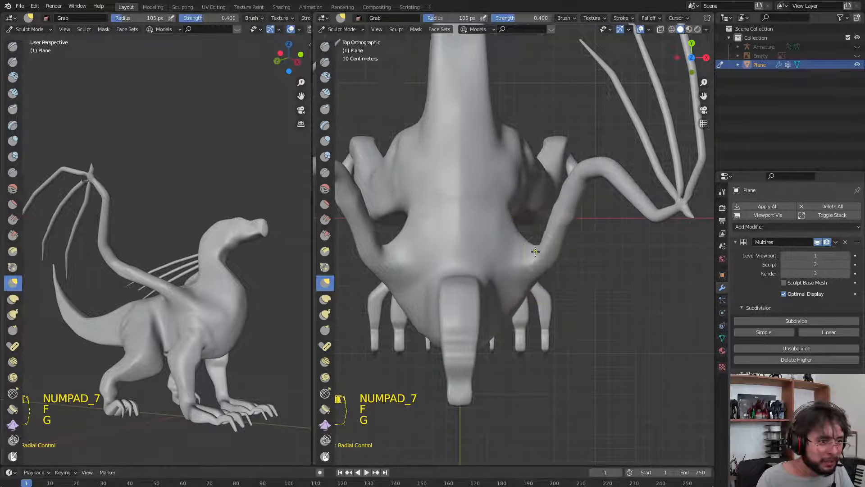
pyautogui.moveTo(520, 248)
pyautogui.mouseDown()
pyautogui.moveTo(513, 246)
pyautogui.moveTo(526, 239)
pyautogui.mouseUp()
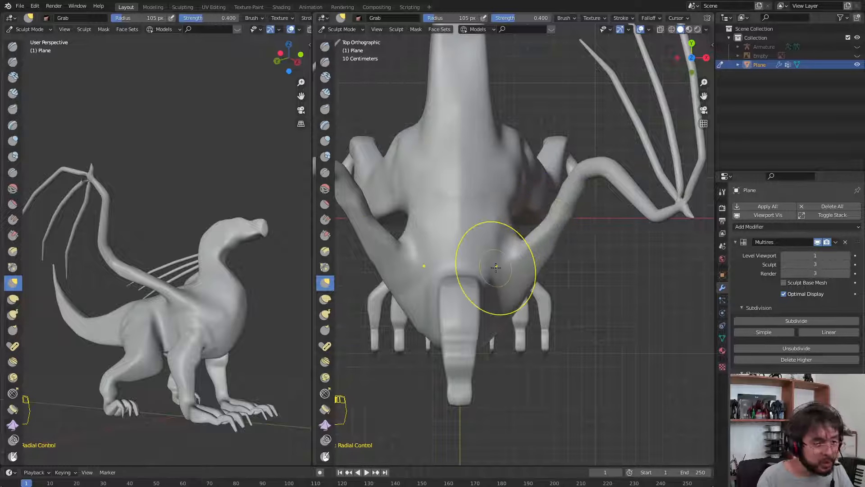
# Reshape the side of the chest and the armpit in the front view with the Grab brush up to 131 px, smoothing at 68 px
pyautogui.press('KP_1')
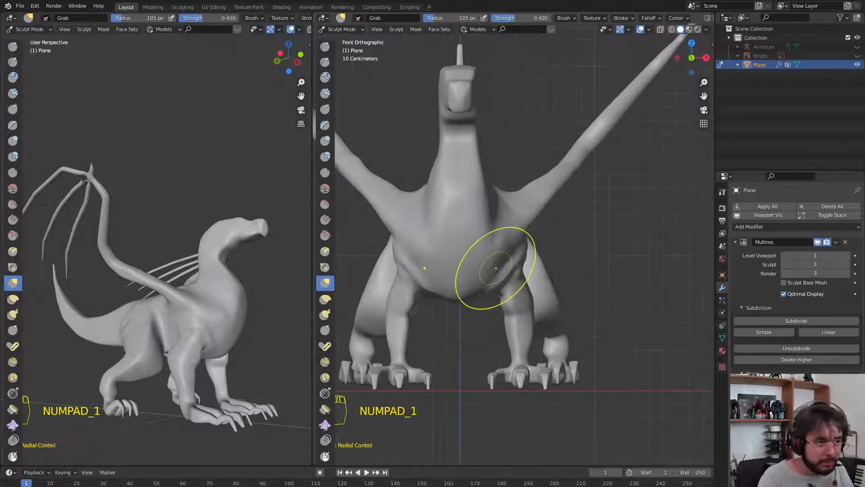
pyautogui.press('s')
pyautogui.press('g')
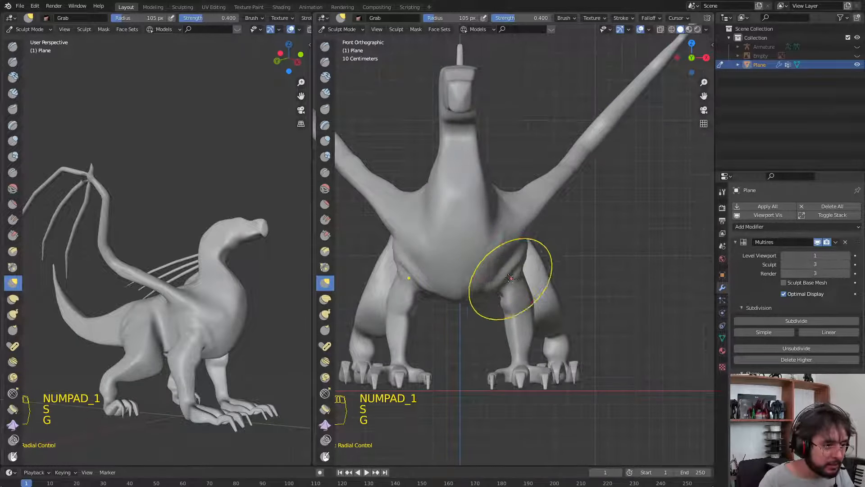
pyautogui.press('f')
pyautogui.press('s')
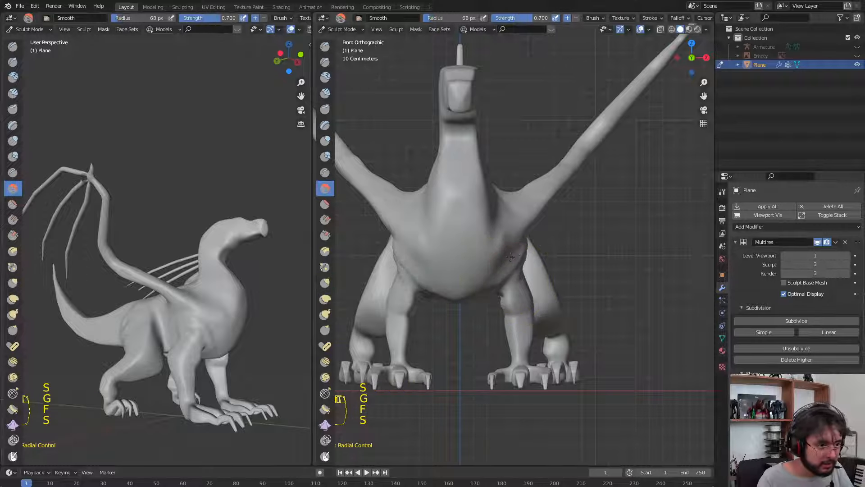
pyautogui.press('g')
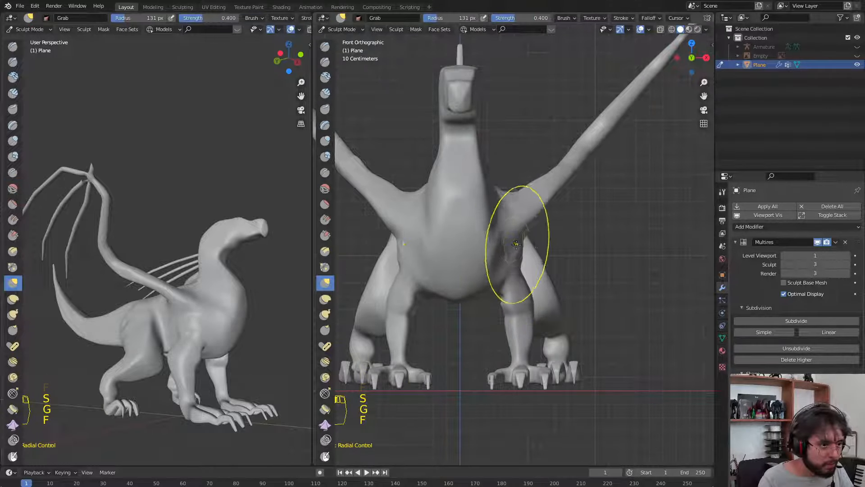
pyautogui.moveTo(541, 264); pyautogui.dragTo(548, 257)
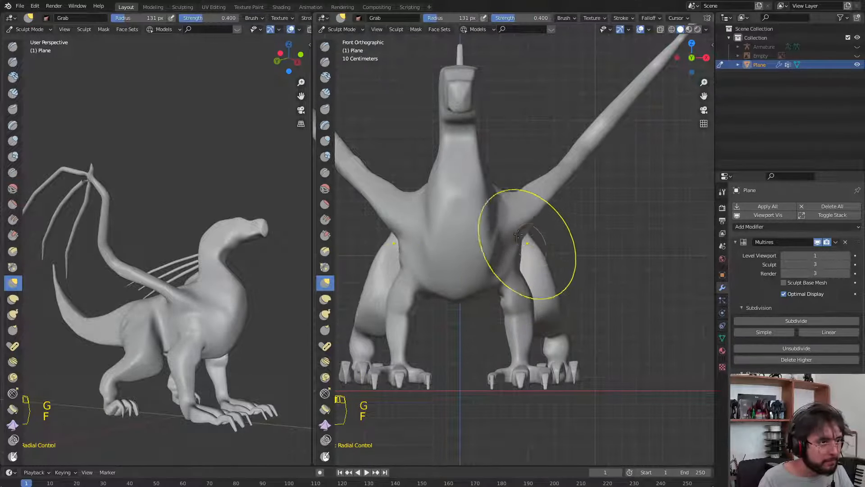
# Smooth the sides of the neck and the upper chest in the front view at 83 px and 60 px radii
pyautogui.keyDown('shift'); pyautogui.moveTo(462, 179); pyautogui.dragTo(462, 252, button='middle'); pyautogui.keyUp('shift')
pyautogui.press('s')
pyautogui.press('f')
pyautogui.click(438, 238)
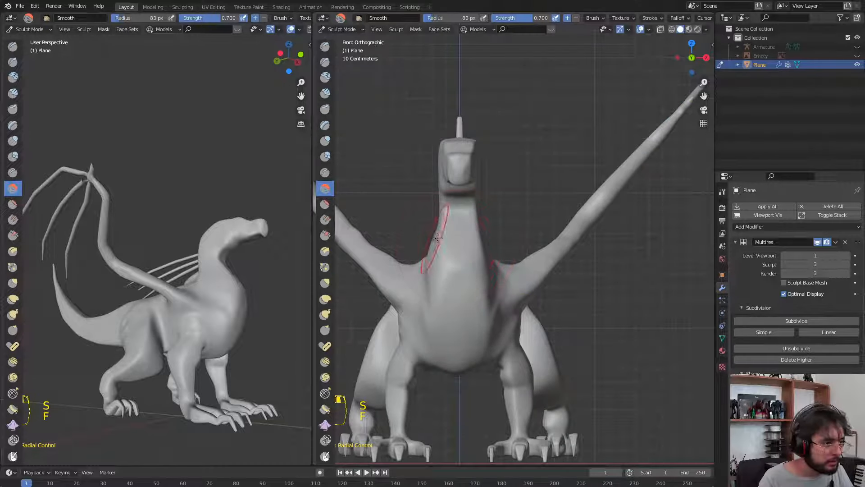
pyautogui.press('f')
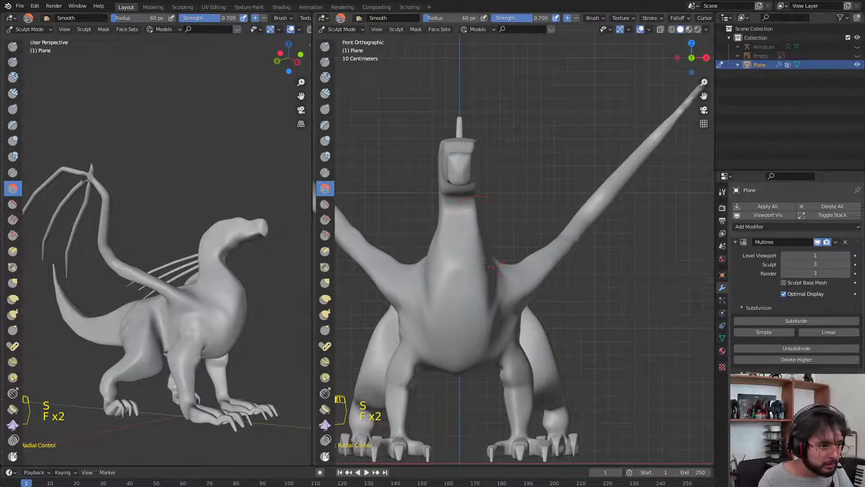
pyautogui.press('s')
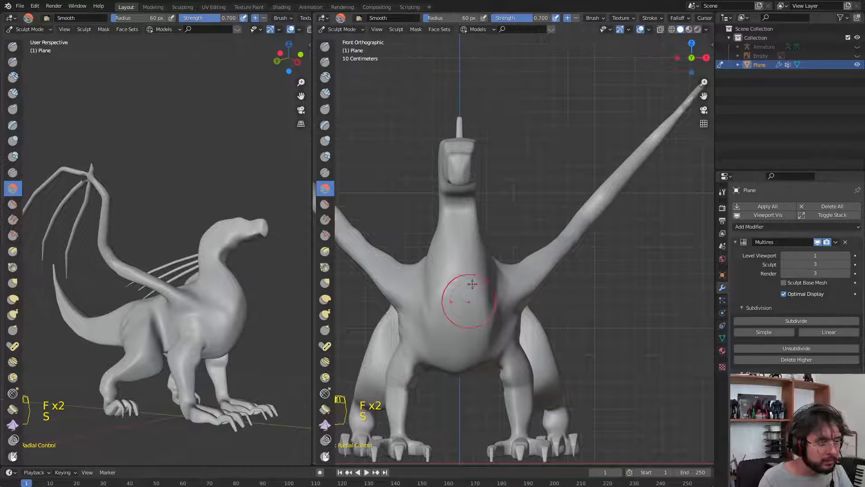
# Carve the mouth line along the side of the snout with the Crease brush at a 12 px radius
pyautogui.press('KP_3')
pyautogui.keyDown('shift'); pyautogui.moveTo(472, 284); pyautogui.dragTo(475, 182, button='middle'); pyautogui.keyUp('shift')
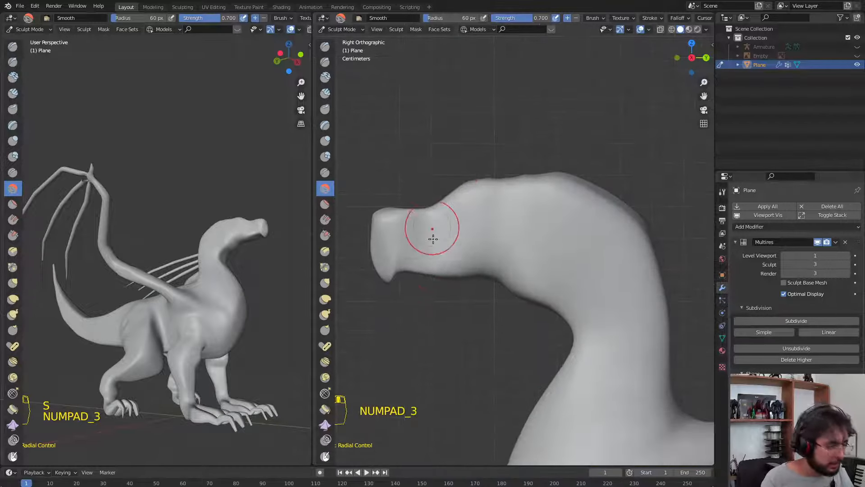
pyautogui.press('w')
pyautogui.click(357, 293)
pyautogui.press('f')
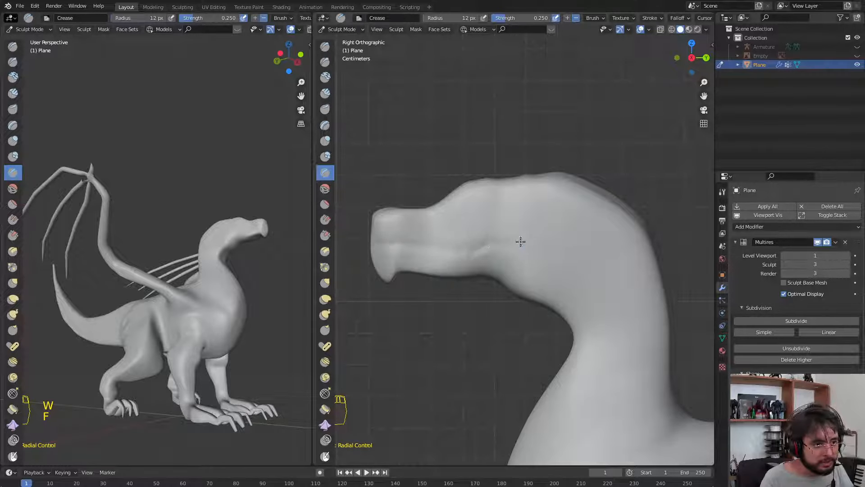
# Subdivide the Multires modifier to level 4 and sharpen and extend the mouth line toward the jaw with a 7 px Crease brush
pyautogui.click(790, 320)
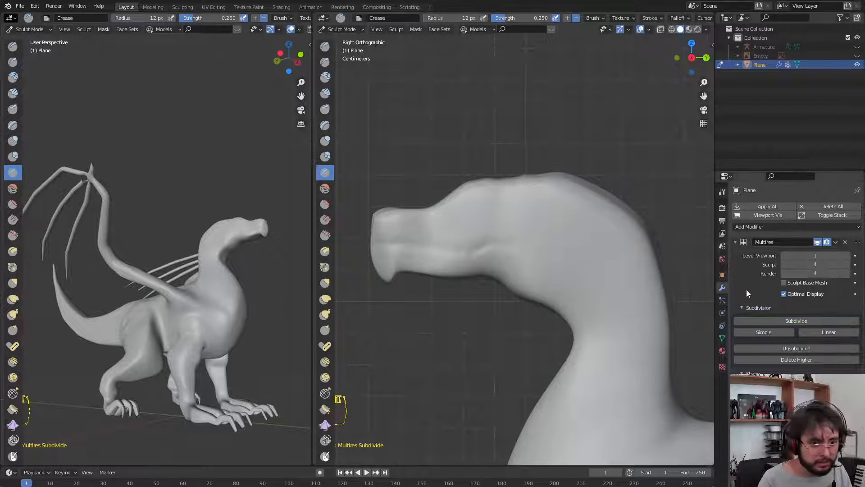
pyautogui.press('f')
pyautogui.click(381, 249)
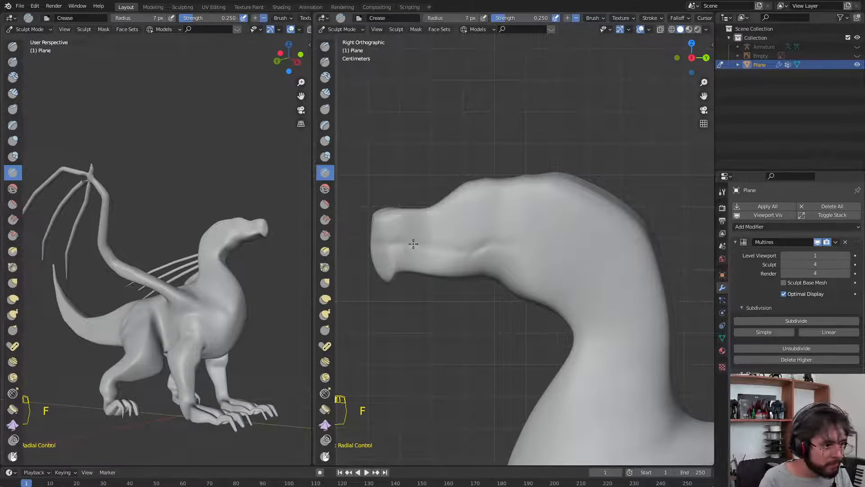
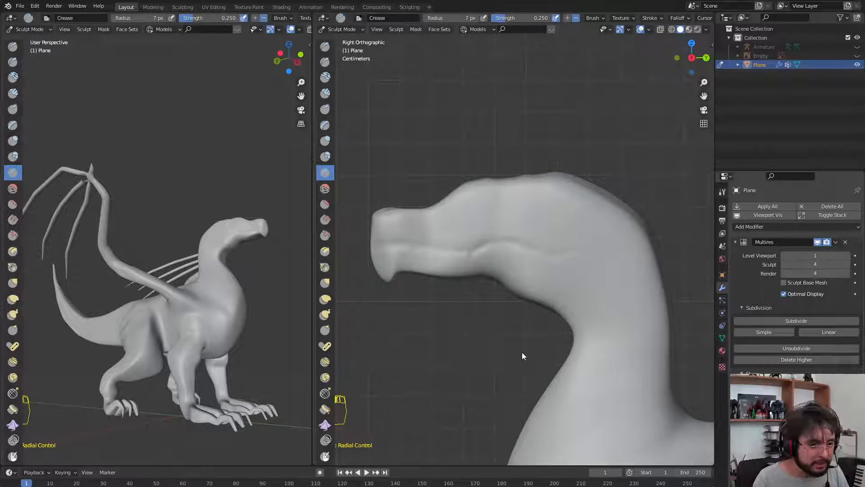
# Apply the sculpted shape to the Multires base mesh, enter Edit Mode and bring the head into the front view
pyautogui.scroll(-3, 521, 354)
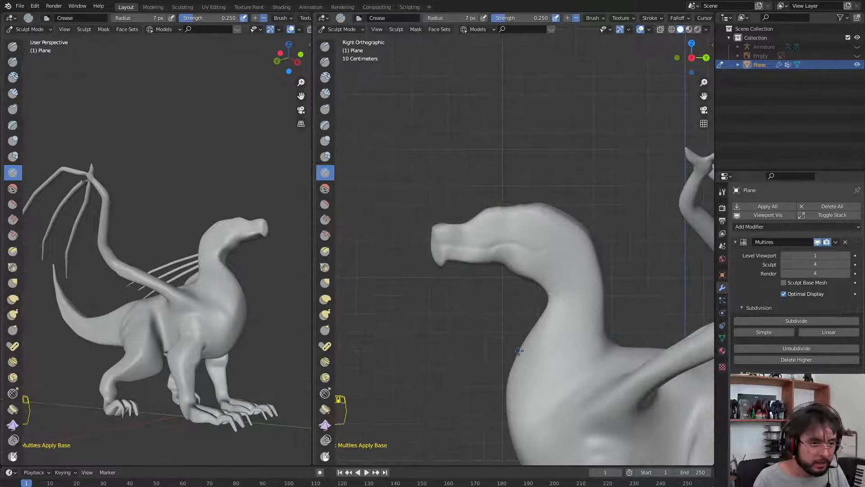
pyautogui.press('Tab')
pyautogui.scroll(-2, 510, 339)
pyautogui.moveTo(510, 291); pyautogui.dragTo(442, 256, button='middle')
pyautogui.press('KP_3')
pyautogui.press('KP_1')
pyautogui.scroll(3, 530, 292)
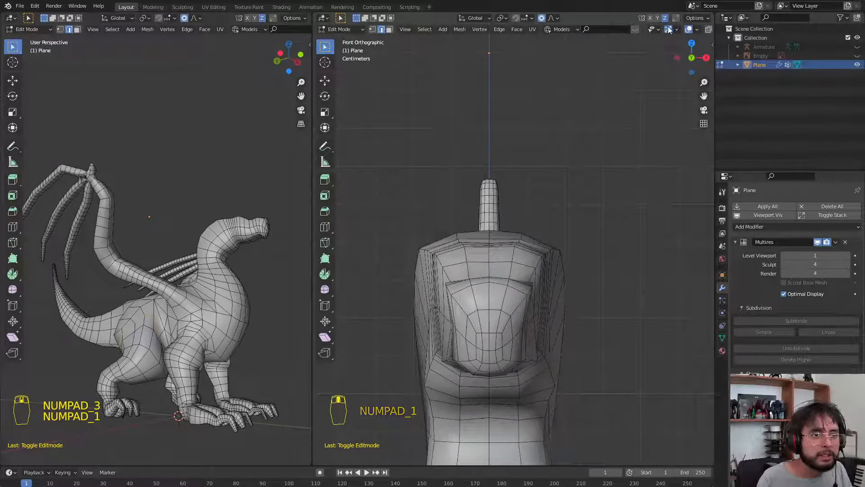
# Show the Empty reference sketch behind the head in the right side view and compare the mesh with it using X-ray
pyautogui.press('KP_3')
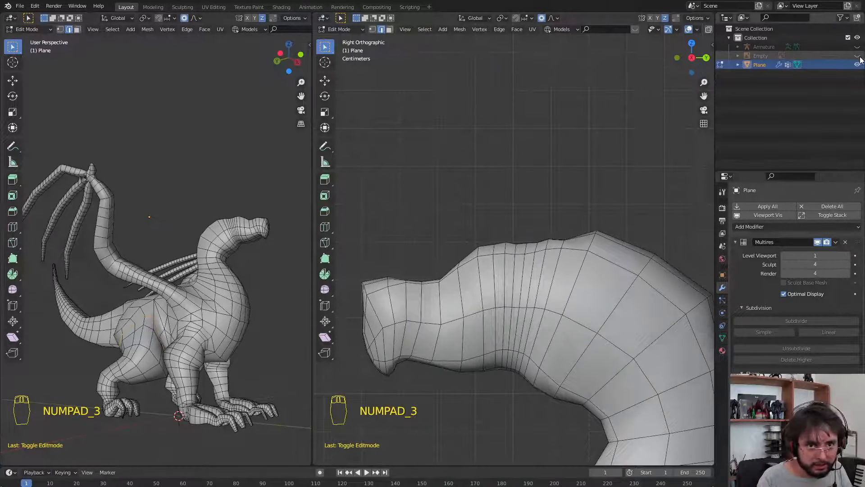
pyautogui.click(858, 56)
pyautogui.click(710, 30)
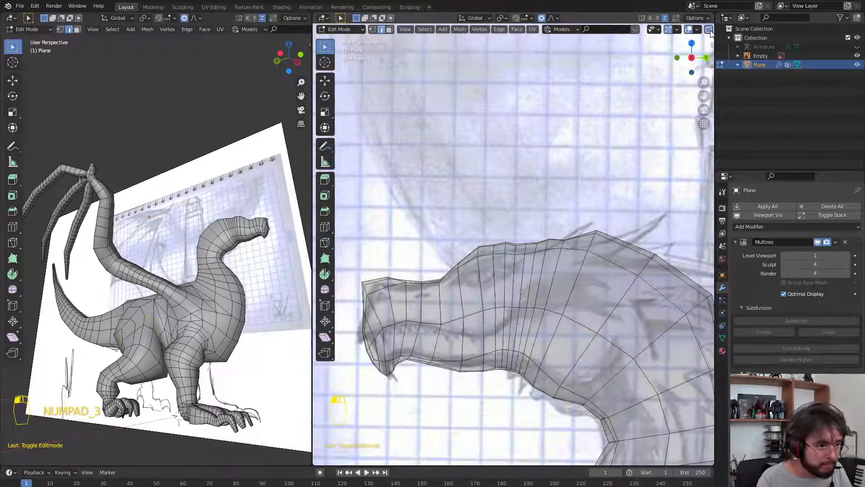
pyautogui.click(710, 31)
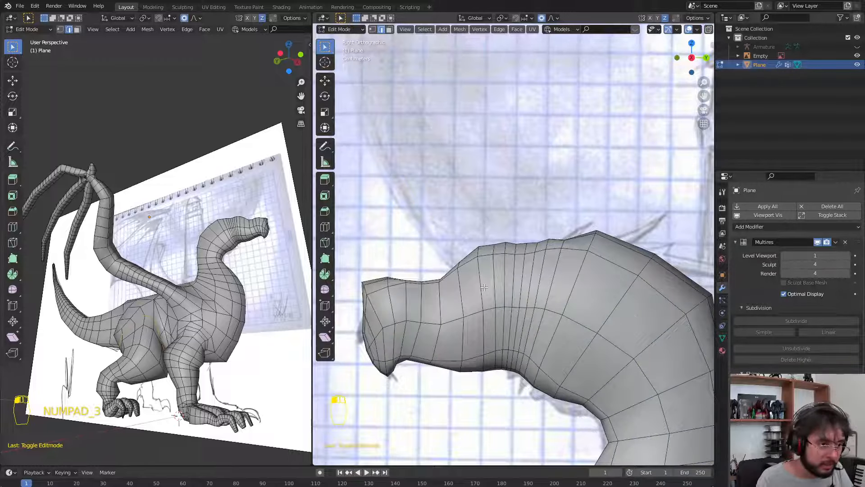
# Add two lengthwise edge loops along the upper side of the head with Loop Cut, without sliding them
pyautogui.hotkey('ctrl', 'r')
pyautogui.click(495, 274)
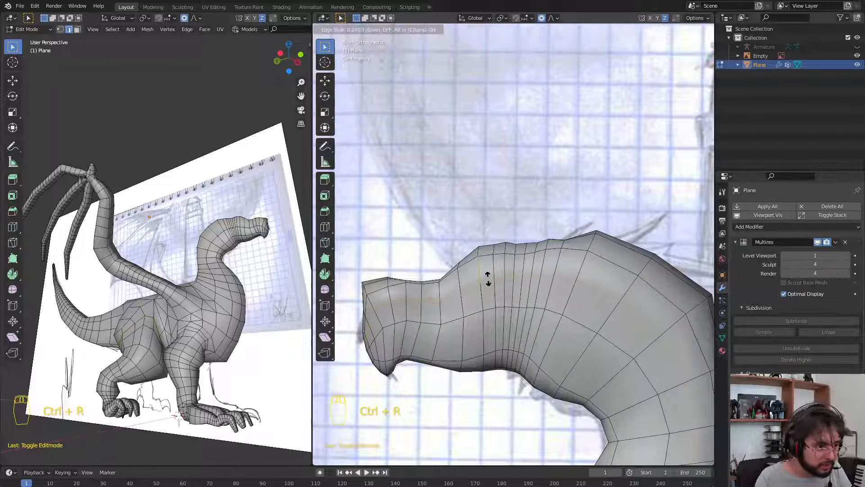
pyautogui.rightClick(488, 278)
pyautogui.hotkey('ctrl', 'r')
pyautogui.click(490, 260)
pyautogui.rightClick(490, 260)
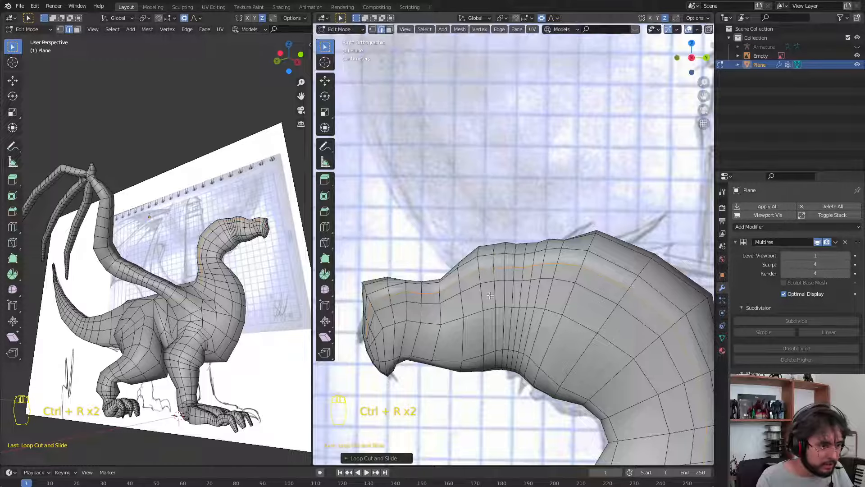
# Return to Sculpt Mode, set the Smooth brush to a 79 px radius and inspect the dragon against the sketch
pyautogui.scroll(-5, 529, 336)
pyautogui.press('Tab')
pyautogui.scroll(-3, 531, 344)
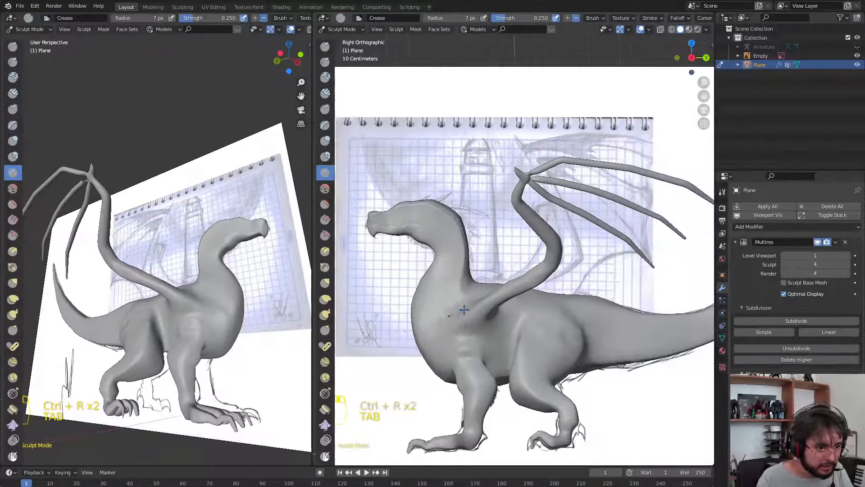
pyautogui.moveTo(464, 309)
pyautogui.mouseDown(button='middle')
pyautogui.moveTo(551, 313)
pyautogui.moveTo(506, 338)
pyautogui.moveTo(496, 329)
pyautogui.moveTo(493, 338)
pyautogui.moveTo(536, 353)
pyautogui.mouseUp(button='middle')
pyautogui.press('s')
pyautogui.press('f')
pyautogui.press('KP_3')
pyautogui.scroll(6, 540, 342)
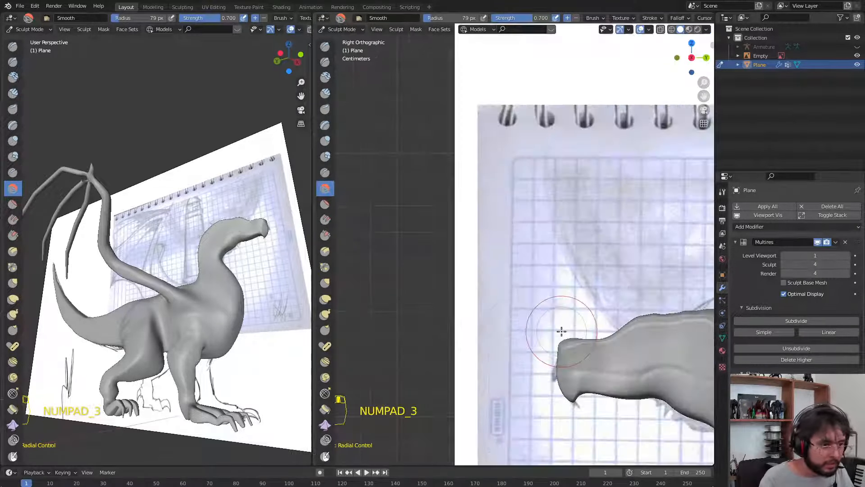
# Enter Edit Mode, check the mesh against the sketched eye with X-ray, and select the row of head faces covering it
pyautogui.press('Tab')
pyautogui.scroll(4, 561, 331)
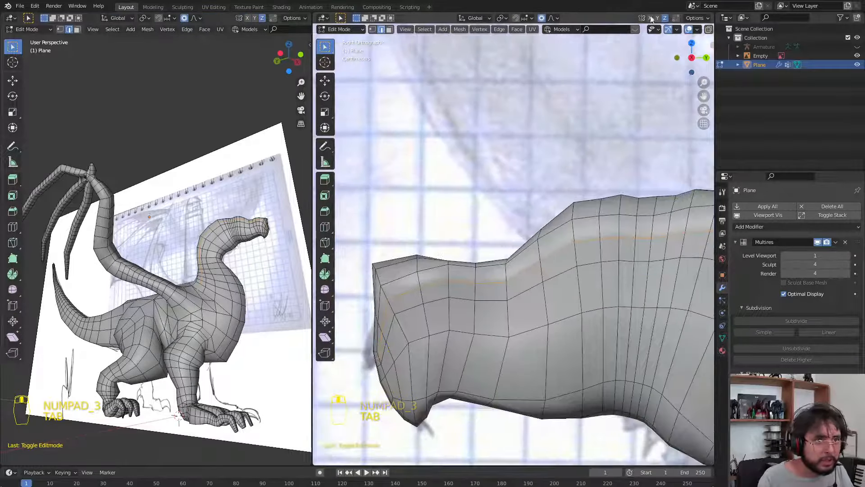
pyautogui.click(708, 29)
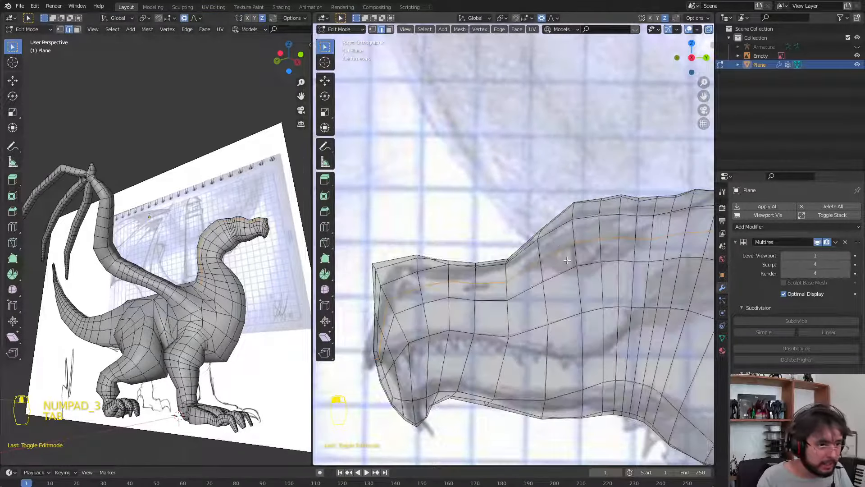
pyautogui.press('3')
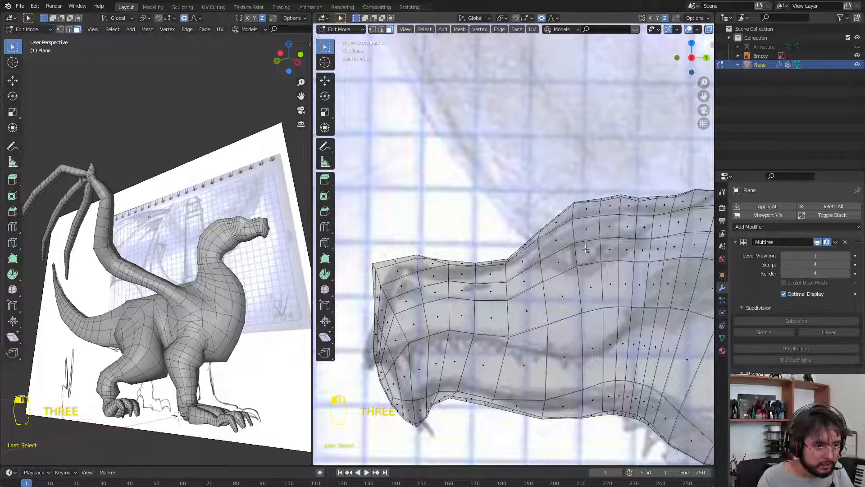
pyautogui.hotkey('alt', 'z')
pyautogui.click(560, 263)
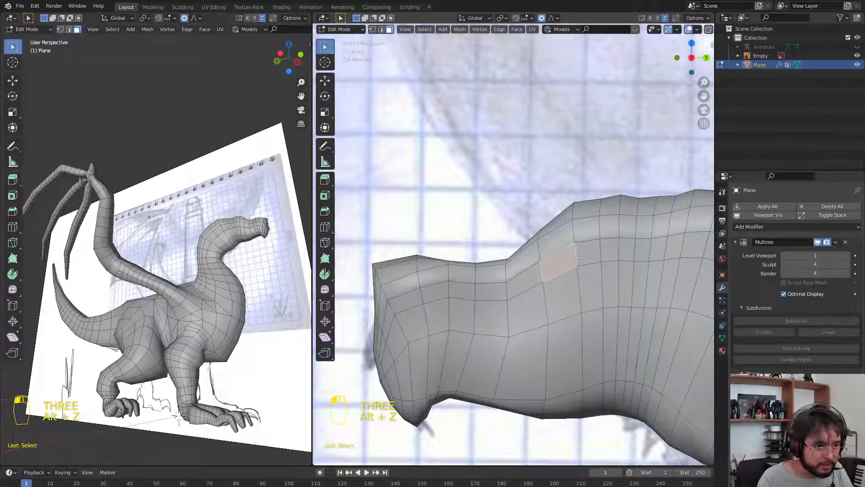
pyautogui.keyDown('shift'); pyautogui.click(588, 254); pyautogui.keyUp('shift')
pyautogui.keyDown('shift'); pyautogui.click(610, 250); pyautogui.keyUp('shift')
pyautogui.moveTo(625, 249); pyautogui.dragTo(189, 271, button='middle')
pyautogui.press('g')
pyautogui.click(462, 282)
pyautogui.scroll(5, 217, 288)
pyautogui.press('g')
pyautogui.scroll(-8, 539, 273)
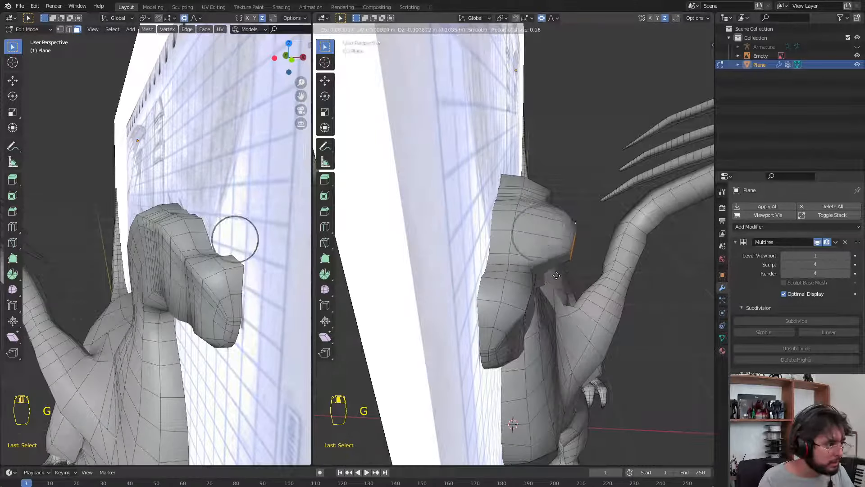
pyautogui.click(538, 273)
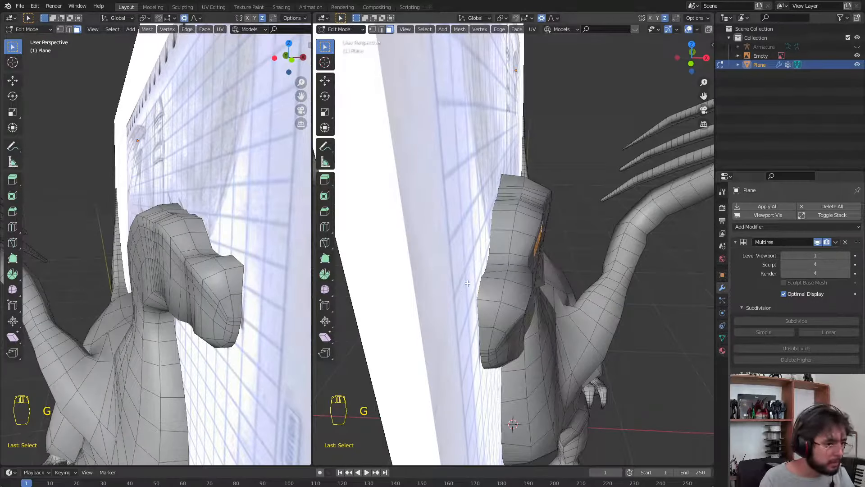
# Match the face selection to the sketched eye in the right side view, using X-ray and Circle Select
pyautogui.moveTo(489, 256); pyautogui.dragTo(569, 238, button='middle')
pyautogui.press('KP_3')
pyautogui.hotkey('alt', 'z')
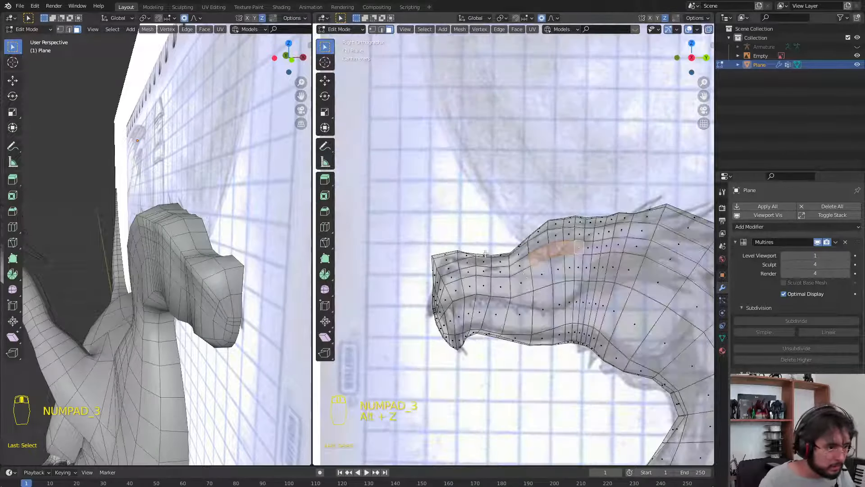
pyautogui.scroll(4, 492, 289)
pyautogui.press('c')
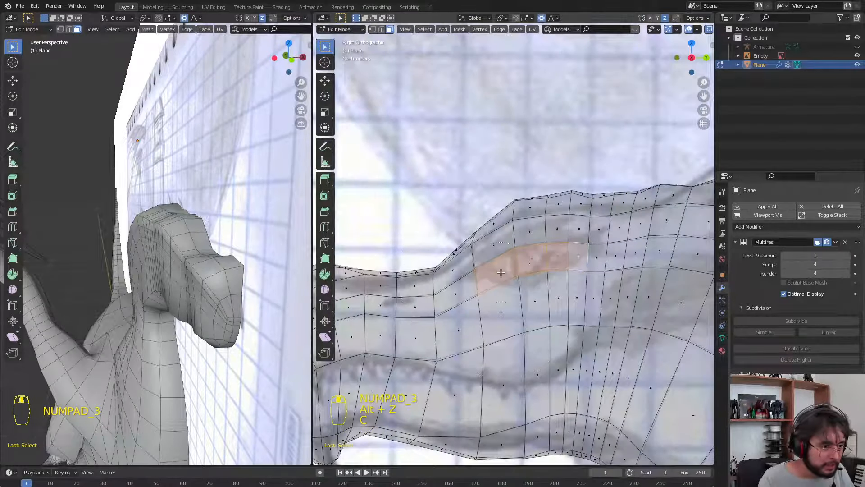
pyautogui.moveTo(500, 271); pyautogui.dragTo(533, 253)
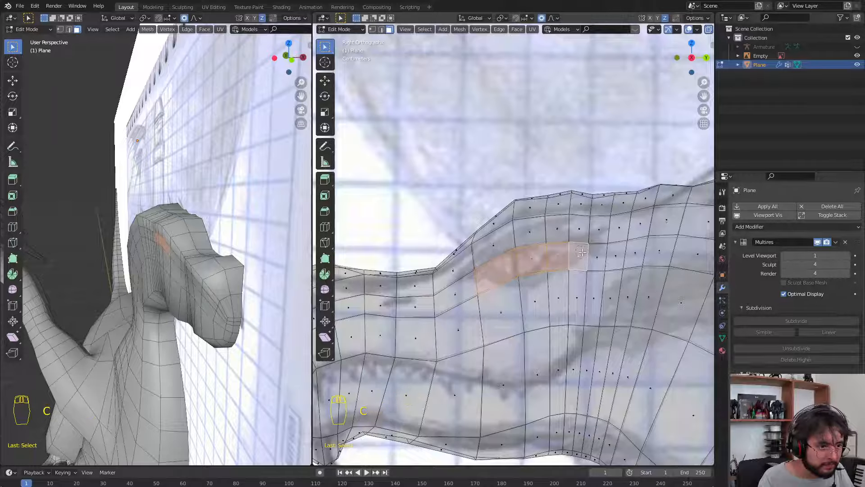
pyautogui.press('Escape')
# Extrude the selected eye faces inward into the head to form a recessed eye socket
pyautogui.moveTo(565, 260); pyautogui.dragTo(500, 308, button='middle')
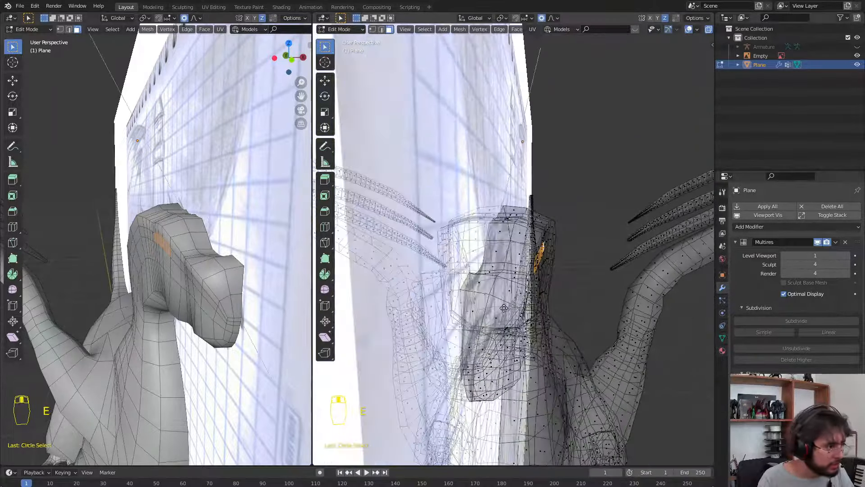
pyautogui.press('e')
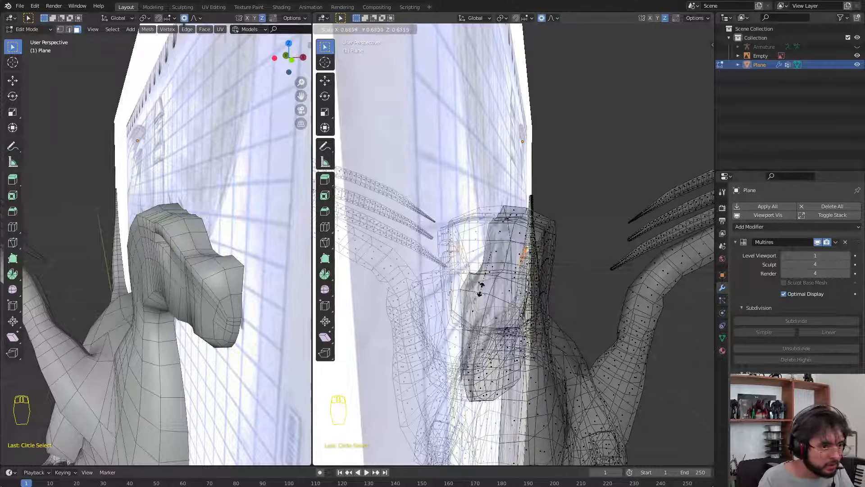
pyautogui.click(482, 290)
pyautogui.moveTo(482, 290); pyautogui.dragTo(513, 276, button='middle')
pyautogui.hotkey('alt', 'z')
# Add one edge loop around the inner wall of the eye socket with Loop Cut
pyautogui.hotkey('ctrl', 'r')
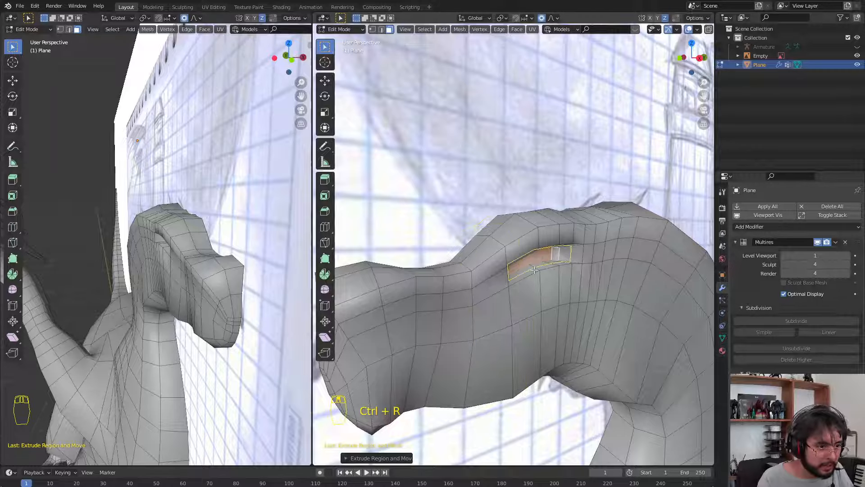
pyautogui.click(534, 269)
pyautogui.click(534, 270)
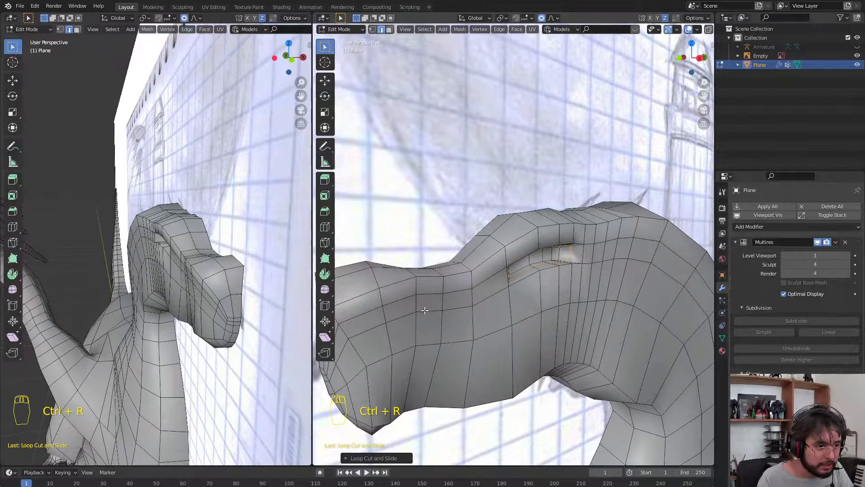
pyautogui.moveTo(535, 270); pyautogui.dragTo(547, 320, button='middle')
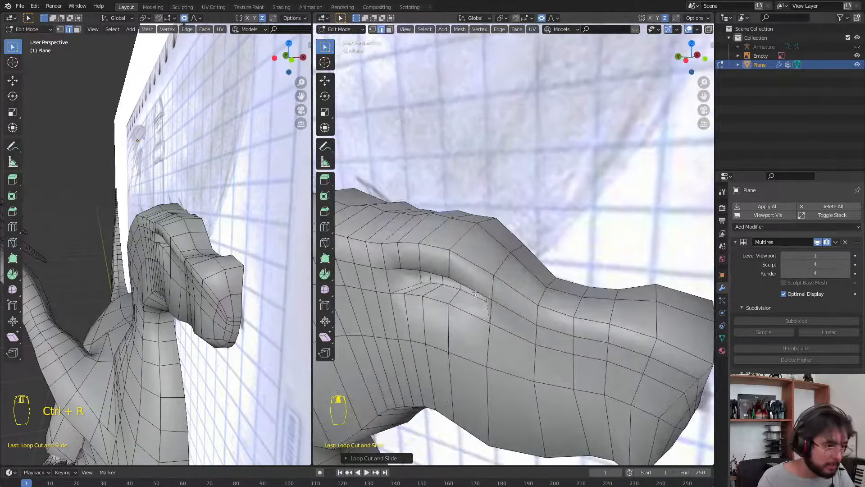
pyautogui.press('Escape')
pyautogui.press('Escape')
pyautogui.scroll(-5, 532, 321)
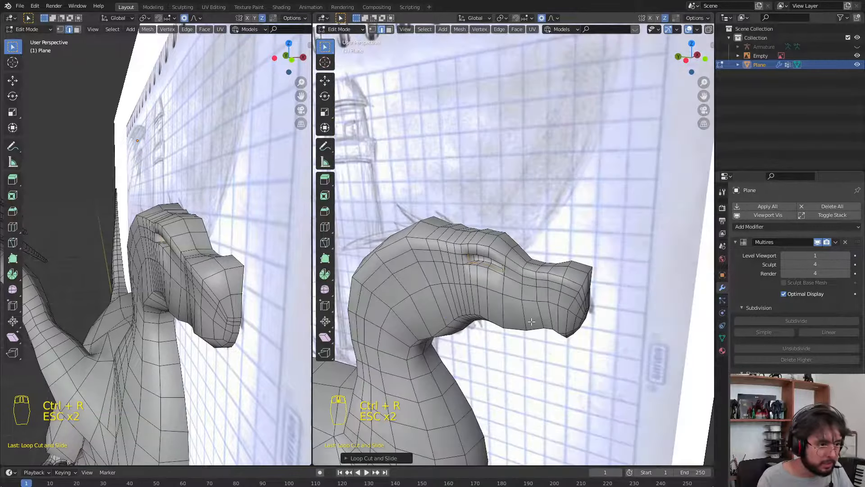
# Leave Edit Mode and examine the smoothed eye socket in Object Mode from the right side view
pyautogui.press('Tab')
pyautogui.moveTo(515, 315); pyautogui.dragTo(490, 311, button='middle')
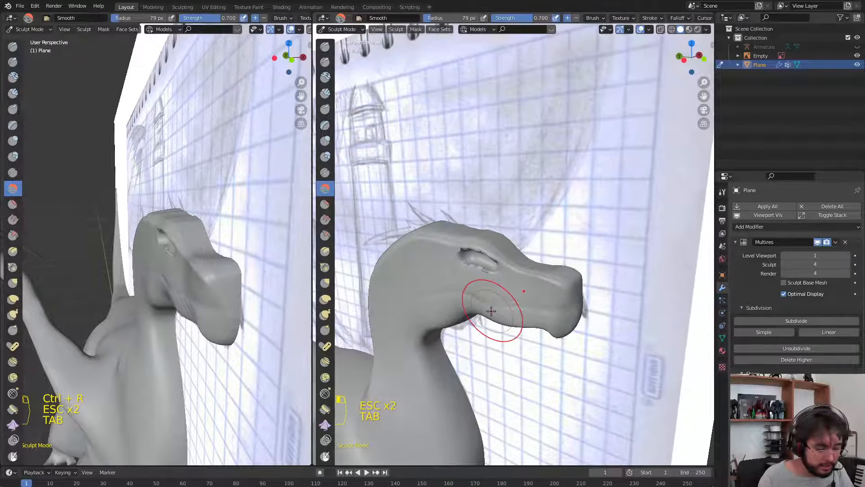
pyautogui.press('KP_3')
pyautogui.hotkey('ctrl', 'Tab')
pyautogui.click(500, 269)
pyautogui.scroll(4, 500, 270)
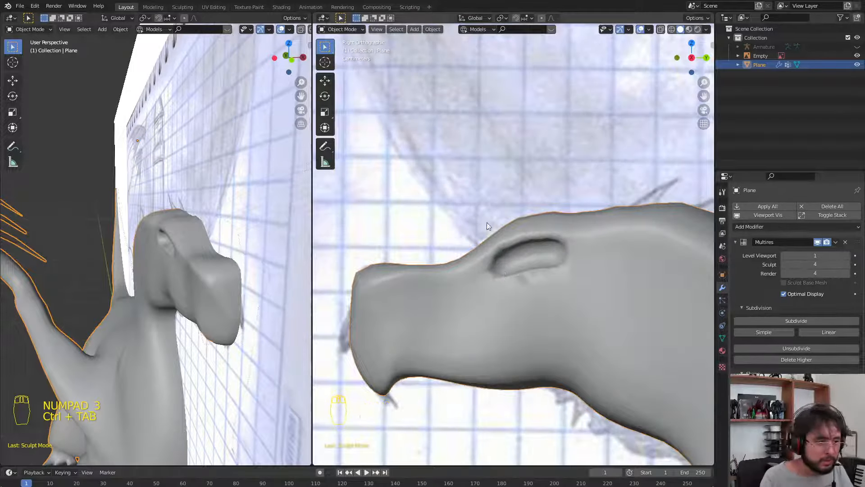
# Return to Sculpt Mode and smooth the rim of the eye socket with the Smooth brush at a 46 px radius
pyautogui.hotkey('ctrl', 'Tab')
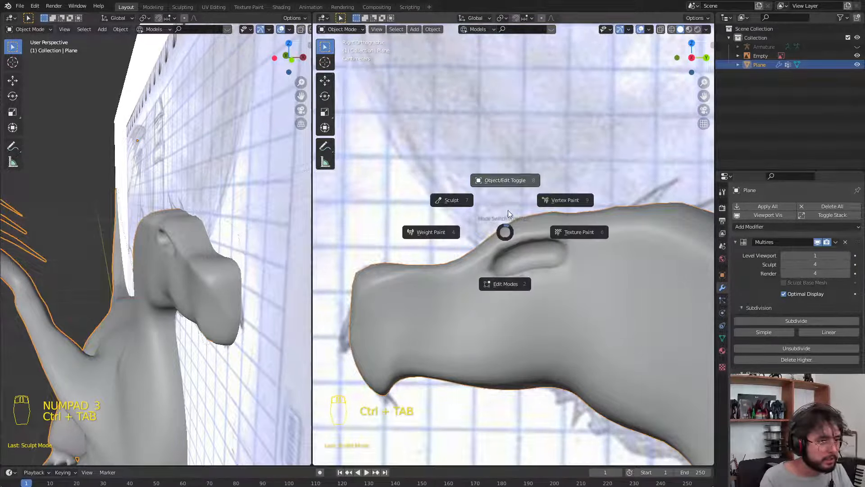
pyautogui.click(507, 210)
pyautogui.hotkey('ctrl', 'Tab')
pyautogui.click(462, 219)
pyautogui.press('s')
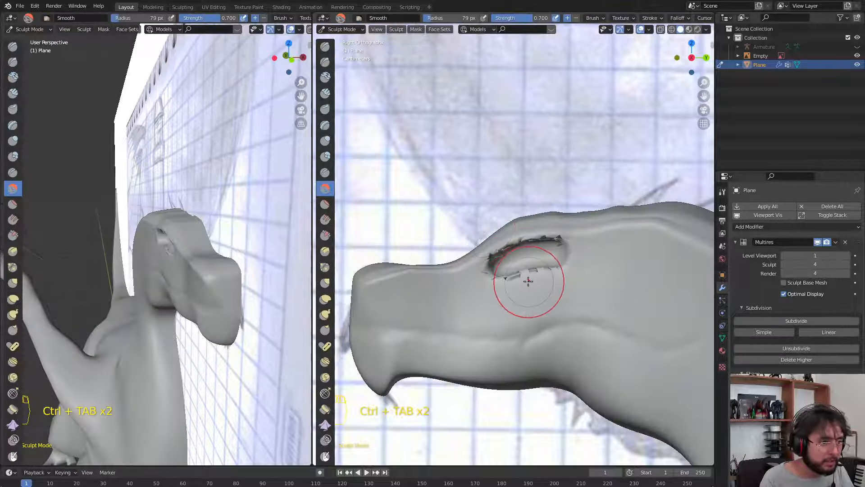
pyautogui.press('f')
pyautogui.click(487, 269)
pyautogui.moveTo(487, 269)
pyautogui.mouseDown()
pyautogui.moveTo(566, 254)
pyautogui.moveTo(540, 233)
pyautogui.mouseUp()
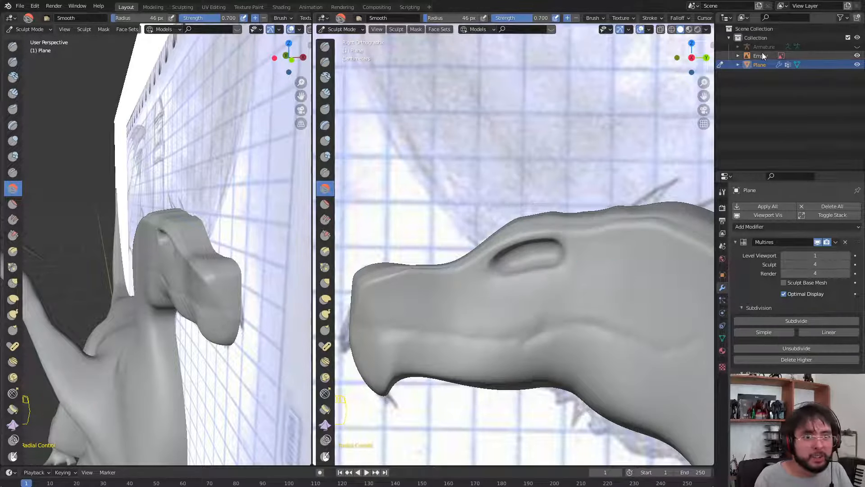
# In Object Mode, show the Empty reference image in front of the model with Depth set to Front and Transparency at 0.305
pyautogui.hotkey('ctrl', 'Tab')
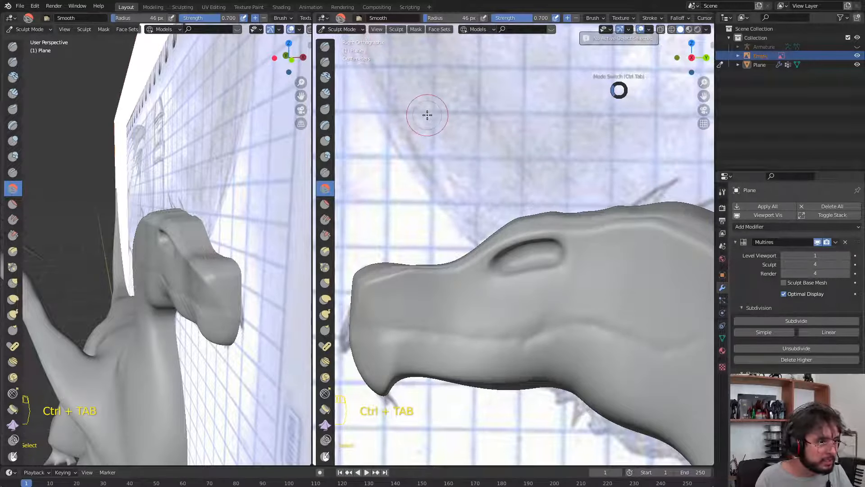
pyautogui.scroll(-1, 455, 158)
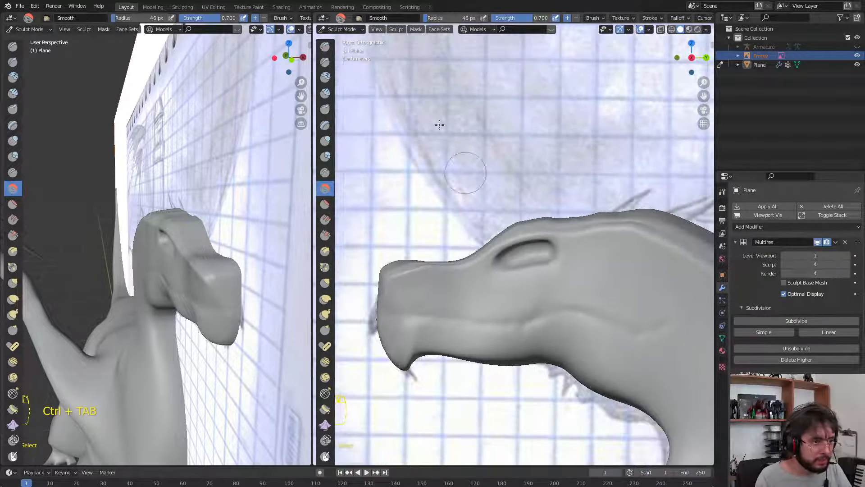
pyautogui.click(351, 29)
pyautogui.click(363, 41)
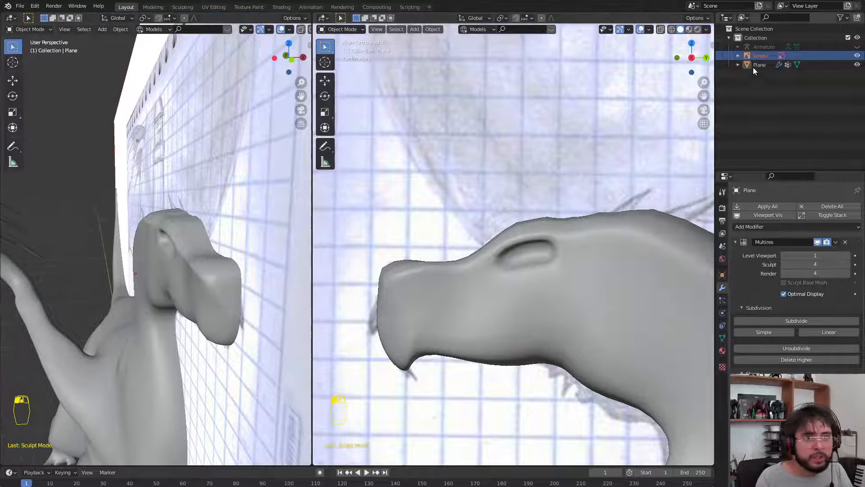
pyautogui.click(761, 56)
pyautogui.click(723, 312)
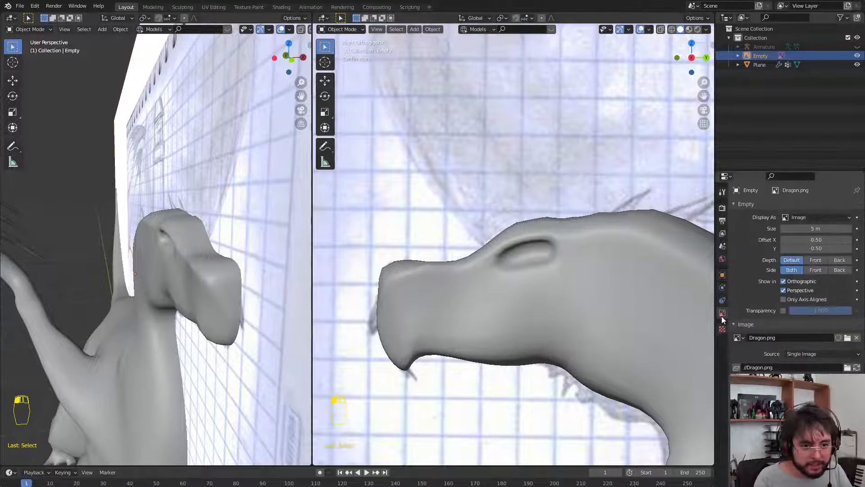
pyautogui.click(811, 260)
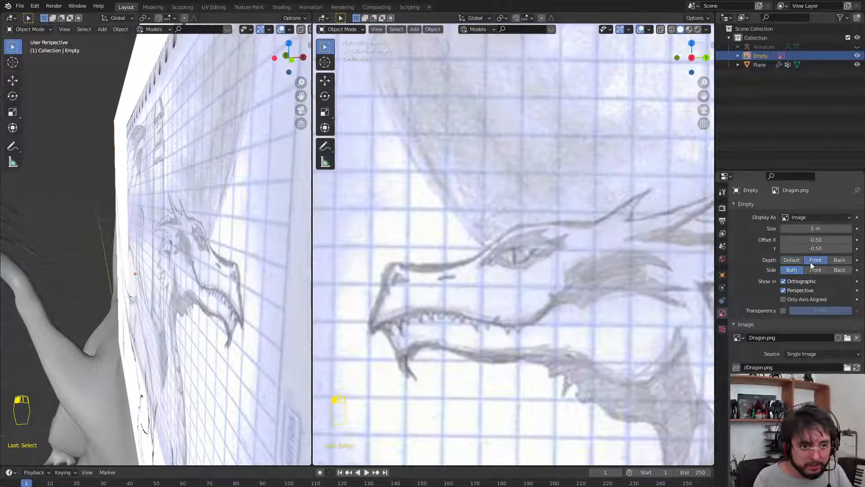
pyautogui.click(783, 310)
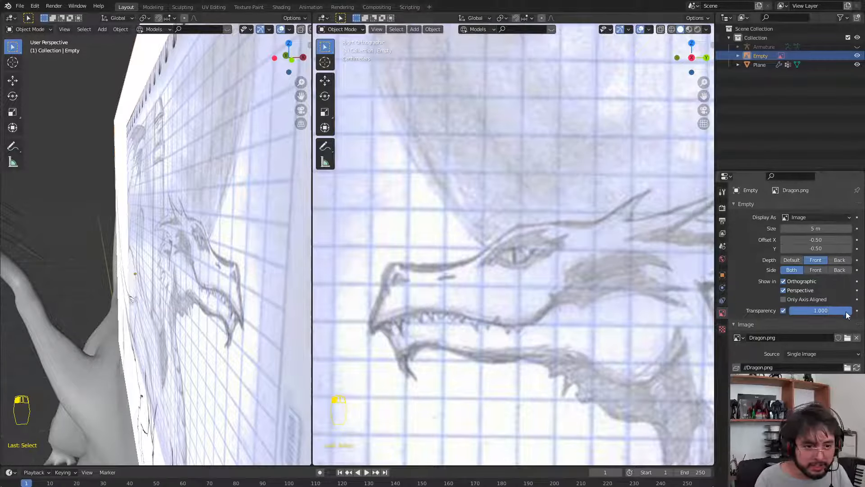
pyautogui.moveTo(846, 313); pyautogui.dragTo(810, 313)
pyautogui.keyDown('shift'); pyautogui.moveTo(569, 313); pyautogui.dragTo(498, 317, button='middle'); pyautogui.keyUp('shift')
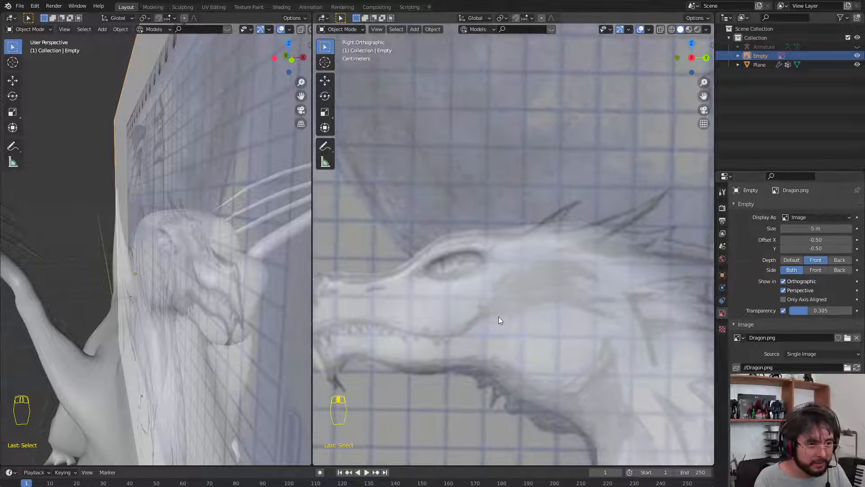
# Select the dragon mesh and return it to Sculpt Mode, framed closely on the sketched eye
pyautogui.click(412, 314)
pyautogui.scroll(3, 425, 315)
pyautogui.keyDown('shift'); pyautogui.moveTo(412, 315); pyautogui.dragTo(446, 313, button='middle'); pyautogui.keyUp('shift')
pyautogui.press('Tab')
pyautogui.hotkey('ctrl', 'Tab')
pyautogui.click(383, 268)
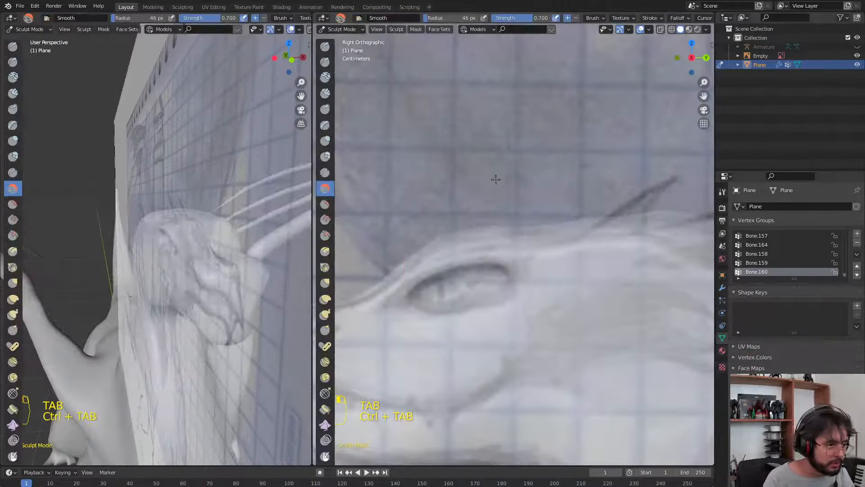
# Sculpt along the sketched eye outline with the Draw brush at a 32 px radius
pyautogui.press('x')
pyautogui.press('f')
pyautogui.click(503, 228)
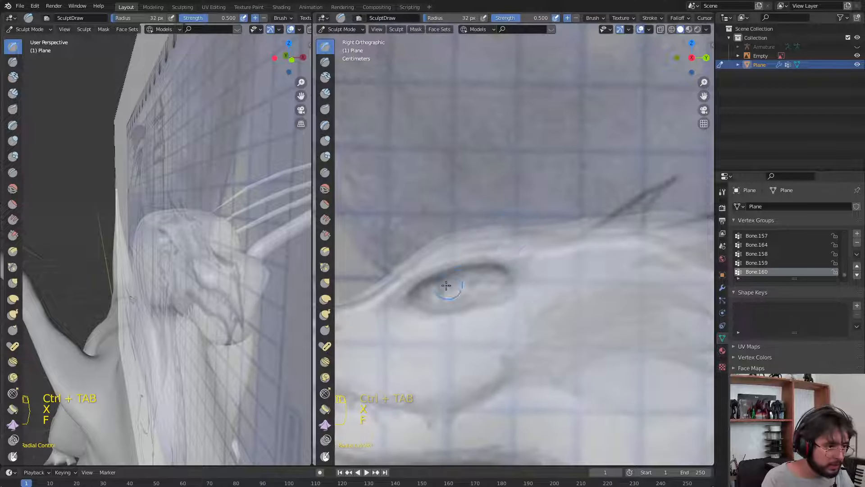
pyautogui.moveTo(449, 337)
pyautogui.mouseDown()
pyautogui.moveTo(448, 308)
pyautogui.moveTo(424, 287)
pyautogui.moveTo(415, 296)
pyautogui.mouseUp()
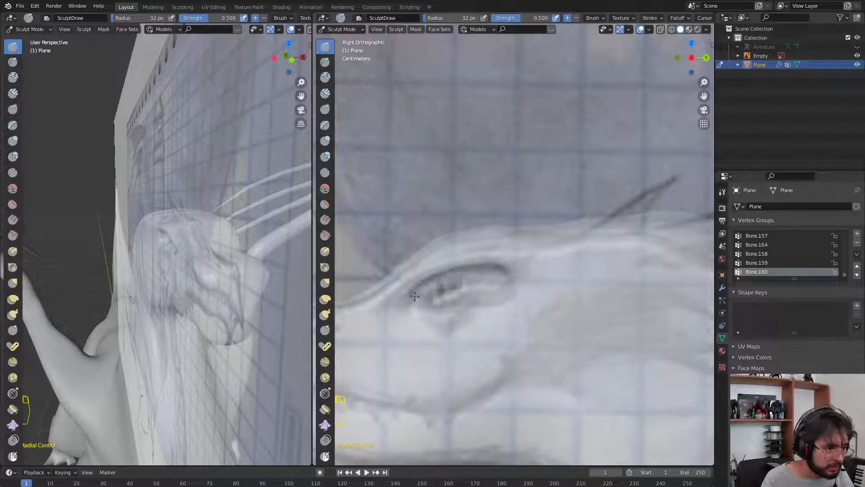
# Hide the Empty reference image, build up the eye area with the Draw brush and smooth the strokes below the eye
pyautogui.click(857, 56)
pyautogui.moveTo(445, 279)
pyautogui.mouseDown()
pyautogui.moveTo(464, 273)
pyautogui.moveTo(433, 281)
pyautogui.moveTo(450, 269)
pyautogui.moveTo(490, 285)
pyautogui.moveTo(472, 299)
pyautogui.moveTo(481, 298)
pyautogui.mouseUp()
pyautogui.press('s')
pyautogui.moveTo(440, 319)
pyautogui.mouseDown()
pyautogui.moveTo(498, 292)
pyautogui.moveTo(473, 267)
pyautogui.moveTo(462, 273)
pyautogui.moveTo(495, 302)
pyautogui.moveTo(494, 278)
pyautogui.mouseUp()
# Soften the rear corner and upper eyelid with the Smooth brush at a 74 px radius
pyautogui.press('x')
pyautogui.press('f')
pyautogui.click(505, 287)
pyautogui.press('s')
pyautogui.moveTo(498, 291)
pyautogui.mouseDown()
pyautogui.moveTo(500, 282)
pyautogui.moveTo(506, 291)
pyautogui.mouseUp()
pyautogui.press('s')
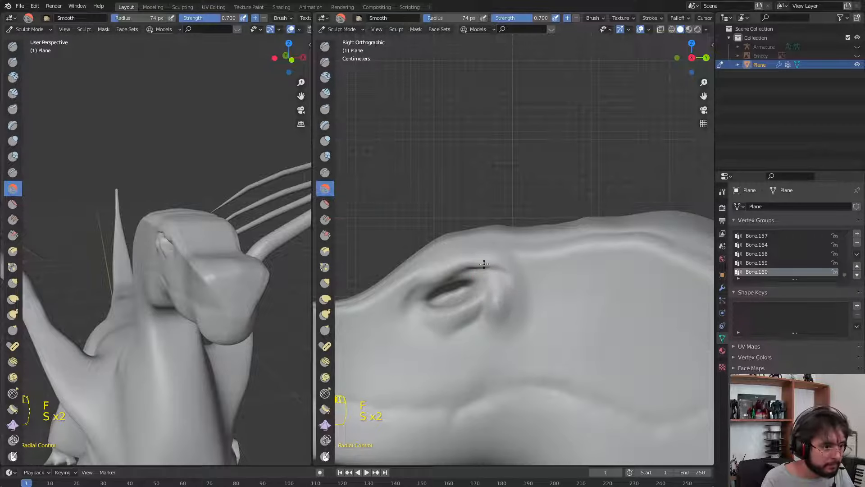
pyautogui.moveTo(484, 264); pyautogui.dragTo(454, 266)
# Sculpt the lower eyelid and front eye corner with the Draw brush, using radii of 37 px and 18 px
pyautogui.press('x')
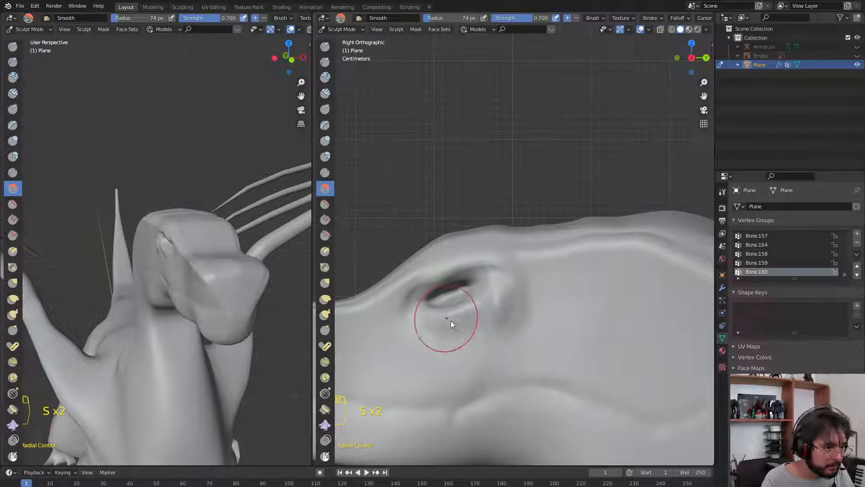
pyautogui.press('f')
pyautogui.click(449, 320)
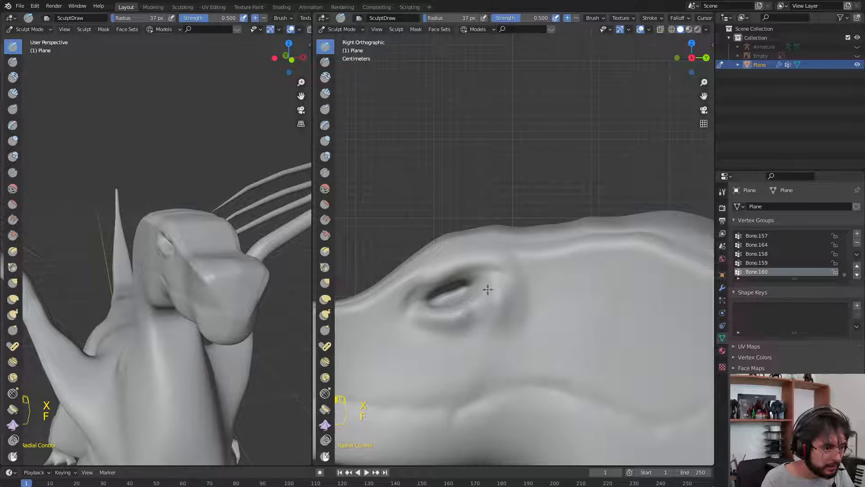
pyautogui.press('f')
pyautogui.click(413, 300)
pyautogui.moveTo(413, 299)
pyautogui.mouseDown()
pyautogui.moveTo(478, 270)
pyautogui.moveTo(423, 283)
pyautogui.moveTo(405, 308)
pyautogui.mouseUp()
# Soften the side of the face between the eye and snout with the Smooth brush at a 40 px radius
pyautogui.keyDown('ctrl'); pyautogui.moveTo(404, 299); pyautogui.dragTo(434, 313, button='middle'); pyautogui.keyUp('ctrl')
pyautogui.keyDown('shift'); pyautogui.moveTo(435, 313); pyautogui.dragTo(455, 212, button='middle'); pyautogui.keyUp('shift')
pyautogui.keyDown('ctrl'); pyautogui.moveTo(455, 212); pyautogui.dragTo(460, 267, button='middle'); pyautogui.keyUp('ctrl')
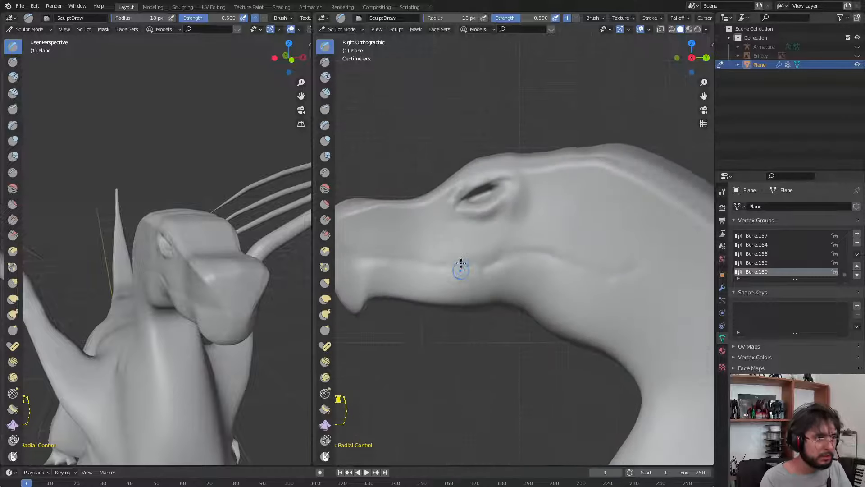
pyautogui.moveTo(199, 288); pyautogui.dragTo(252, 300, button='middle')
pyautogui.press('f')
pyautogui.click(261, 314)
pyautogui.press('s')
pyautogui.press('f')
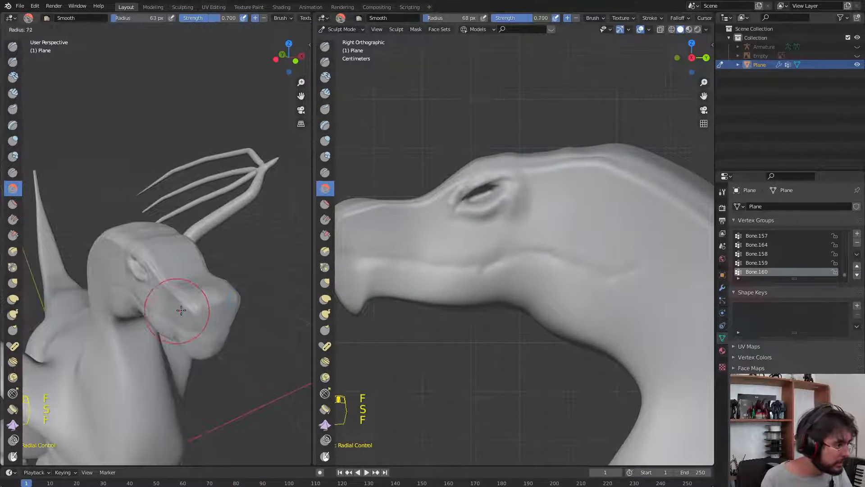
pyautogui.click(168, 307)
pyautogui.moveTo(168, 298)
pyautogui.mouseDown()
pyautogui.moveTo(184, 301)
pyautogui.moveTo(157, 274)
pyautogui.mouseUp()
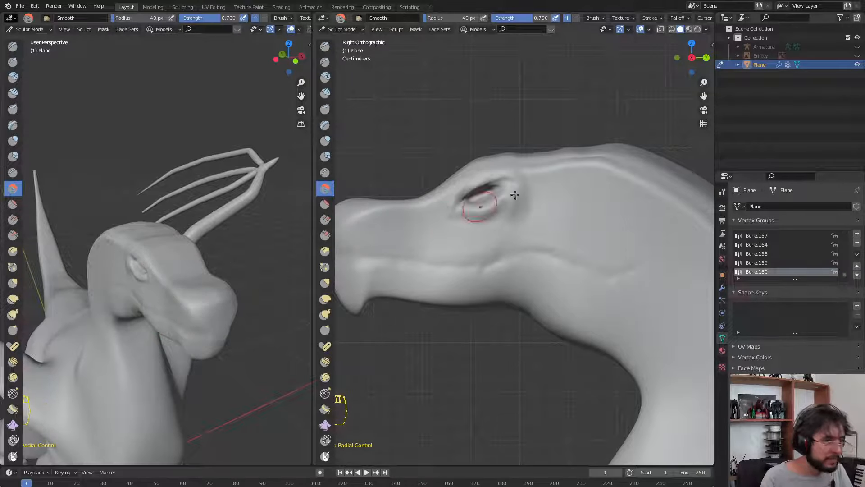
# Examine the head, neck and eye shape from several angles and in the right side view
pyautogui.keyDown('shift'); pyautogui.moveTo(543, 183); pyautogui.dragTo(554, 225, button='middle'); pyautogui.keyUp('shift')
pyautogui.moveTo(570, 197); pyautogui.dragTo(552, 229, button='middle')
pyautogui.moveTo(655, 276); pyautogui.dragTo(546, 212, button='middle')
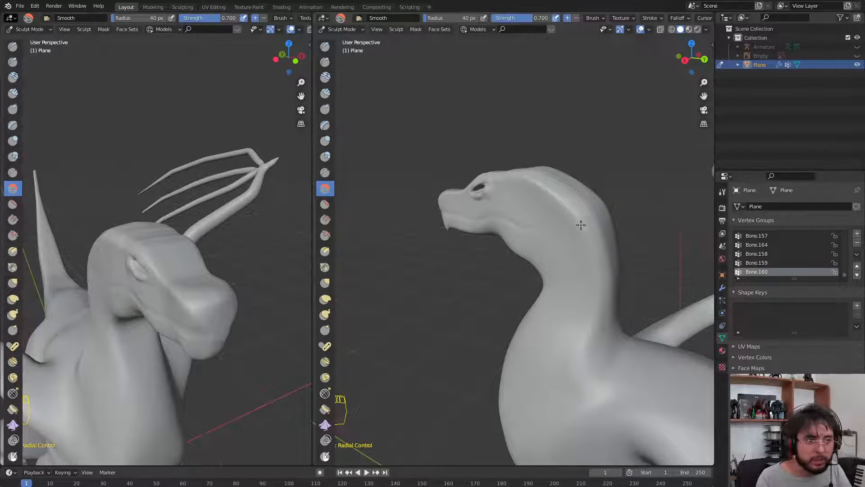
pyautogui.moveTo(576, 223); pyautogui.dragTo(547, 284, button='middle')
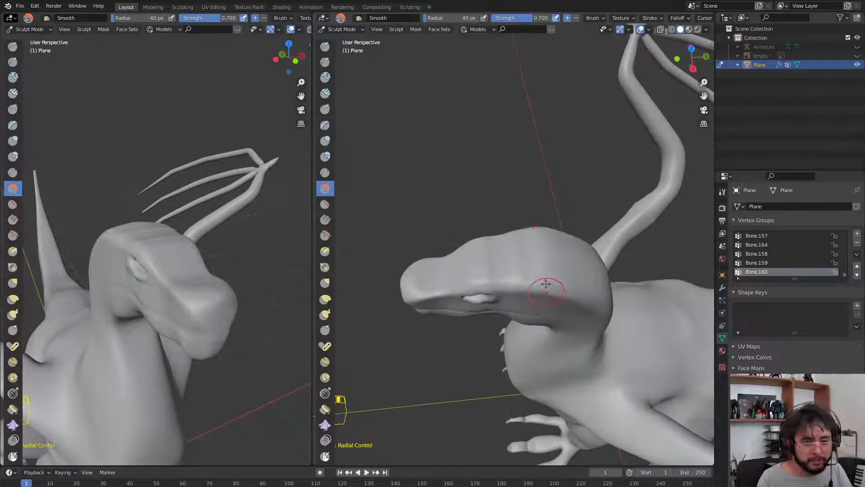
pyautogui.press('KP_3')
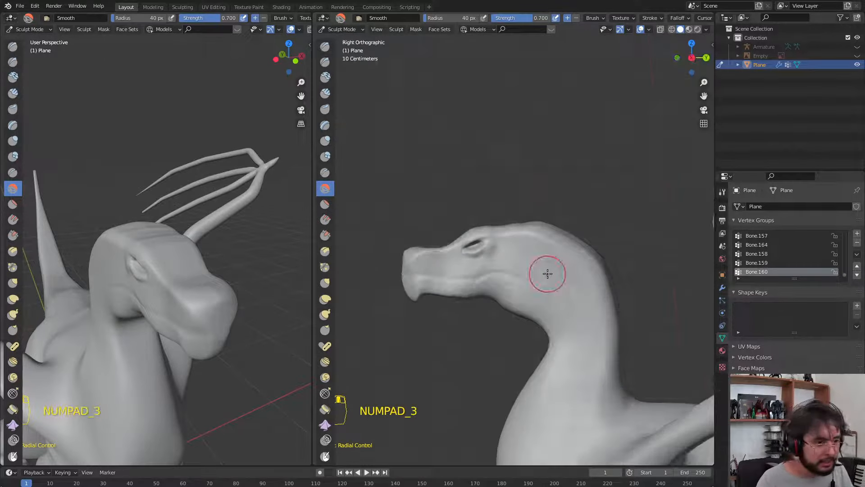
pyautogui.scroll(5, 464, 233)
pyautogui.keyDown('shift'); pyautogui.moveTo(438, 205); pyautogui.dragTo(567, 158, button='middle'); pyautogui.keyUp('shift')
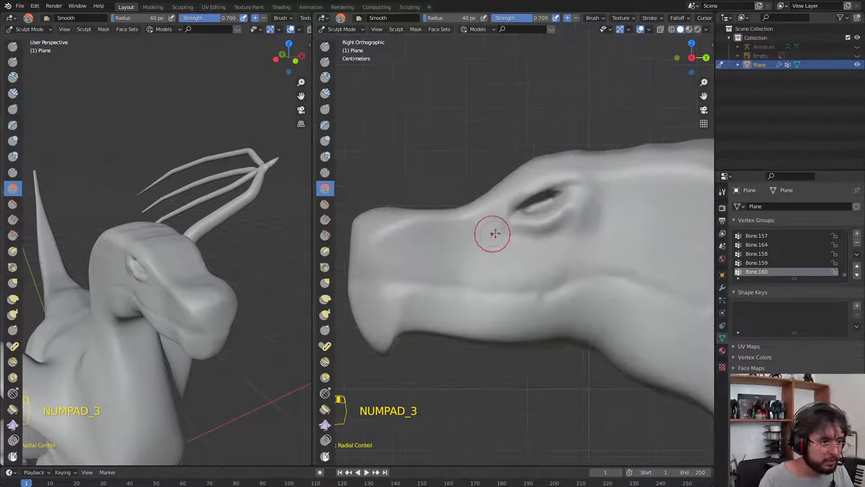
# Switch to Object Mode, add a UV sphere for the eyeball and move it up near the head in the front view
pyautogui.hotkey('ctrl', 'Tab')
pyautogui.hotkey('shift', 'a')
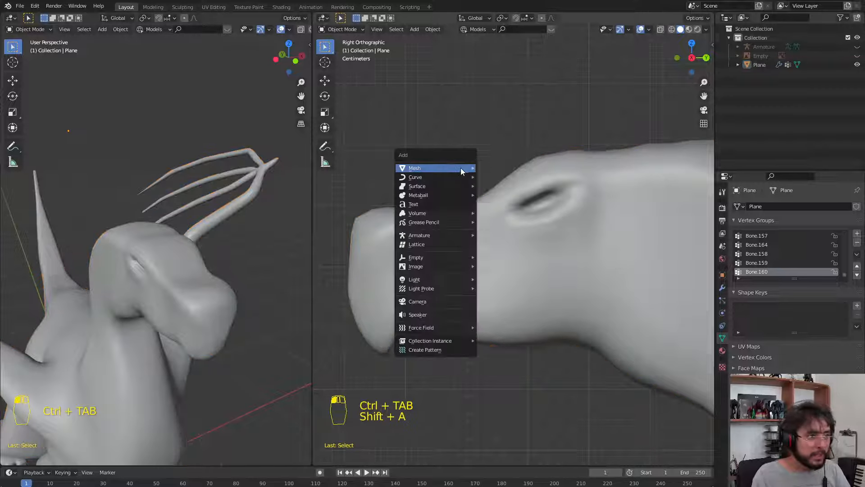
pyautogui.moveTo(474, 169)
pyautogui.click(501, 196)
pyautogui.press('KP_1')
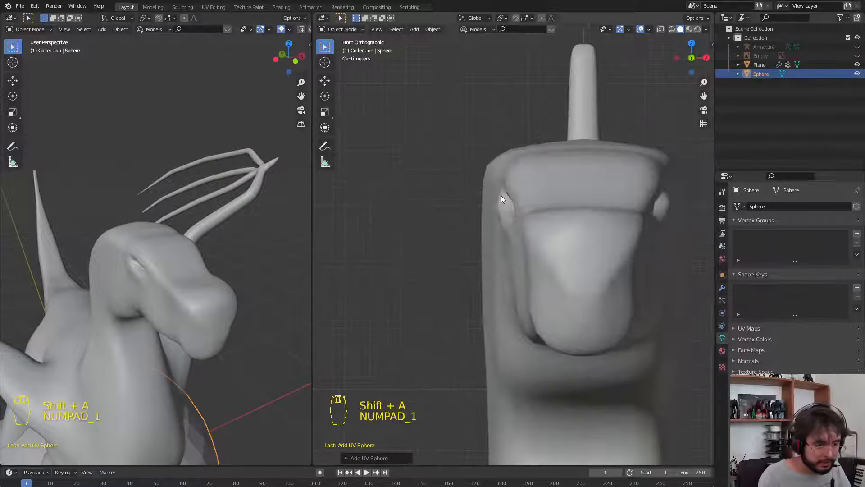
pyautogui.scroll(-5, 597, 269)
pyautogui.press('g')
pyautogui.click(602, 185)
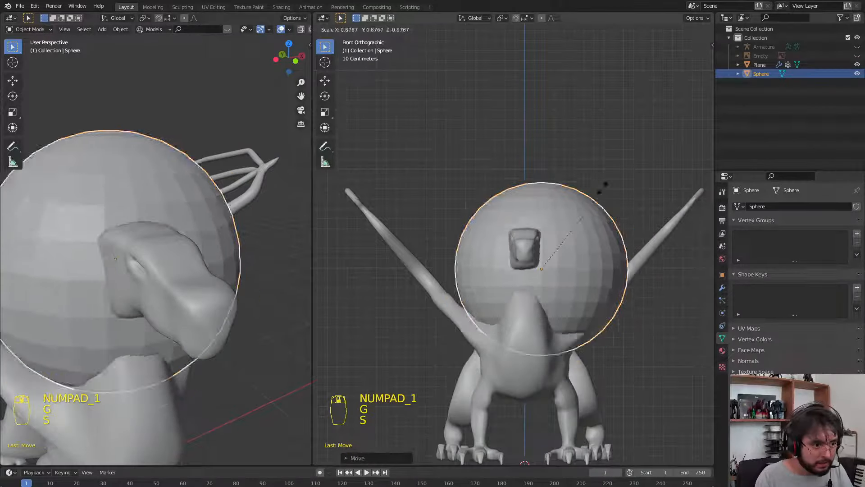
# Shrink the sphere to a small ball and rotate it in the front and right side views
pyautogui.press('s')
pyautogui.click(529, 272)
pyautogui.press('r')
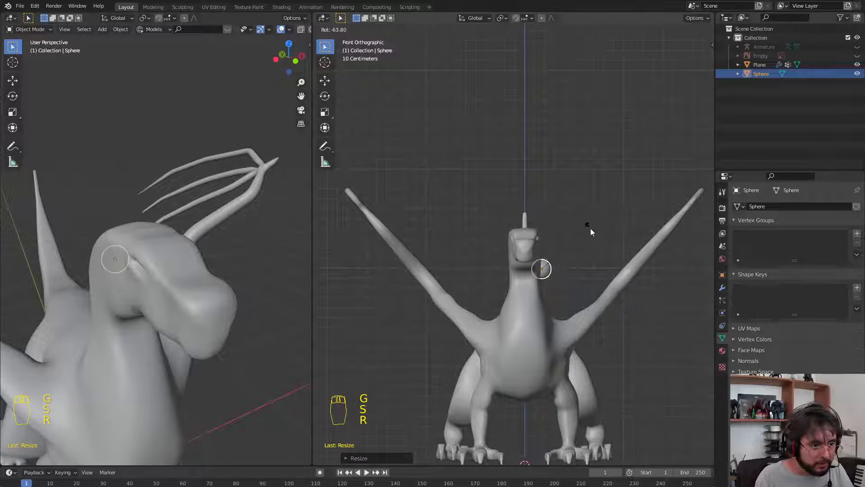
pyautogui.click(590, 228)
pyautogui.scroll(4, 582, 261)
pyautogui.press('KP_3')
pyautogui.scroll(3, 139, 315)
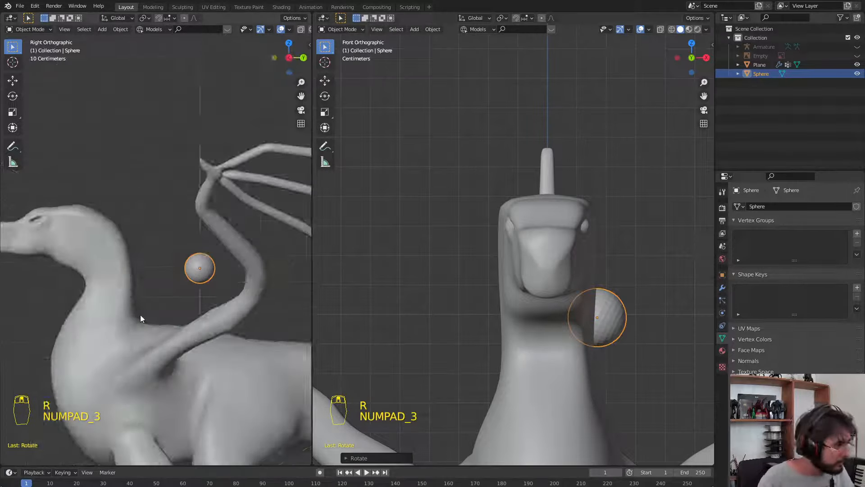
pyautogui.scroll(2, 139, 314)
pyautogui.press('r')
pyautogui.press('r')
pyautogui.click(179, 301)
# Move the sphere onto the eye using the side and front views, then scale it down to about half its size
pyautogui.keyDown('shift'); pyautogui.moveTo(177, 303); pyautogui.dragTo(242, 334, button='middle'); pyautogui.keyUp('shift')
pyautogui.press('g')
pyautogui.click(6, 258)
pyautogui.press('g')
pyautogui.press('g')
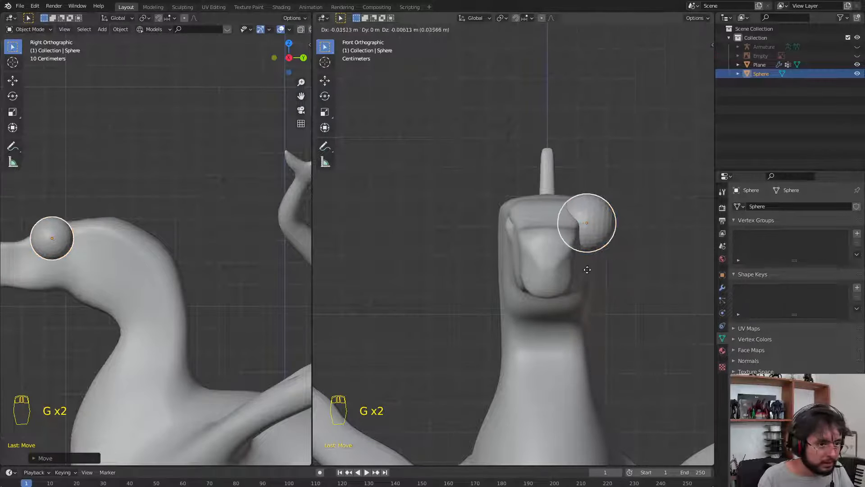
pyautogui.click(566, 272)
pyautogui.press('s')
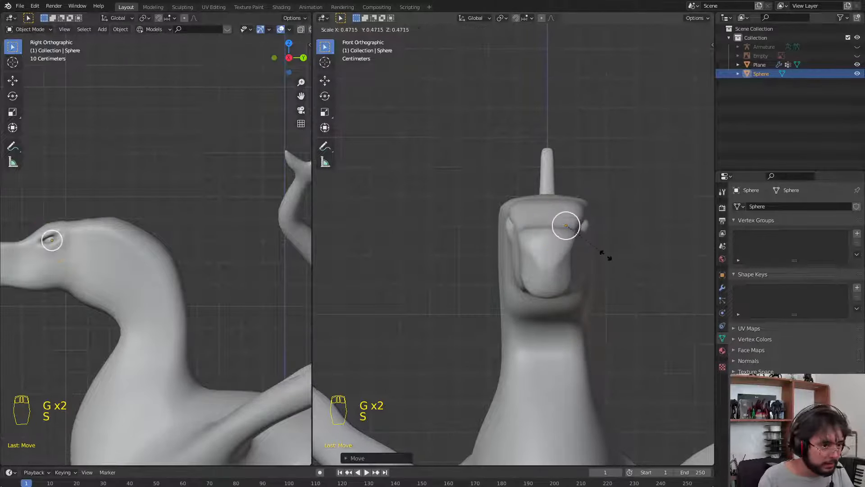
pyautogui.click(594, 245)
# Center the sphere on the eye opening in the side view and shift it outward in the front view to fill the socket
pyautogui.scroll(2, 232, 296)
pyautogui.scroll(3, 233, 297)
pyautogui.keyDown('shift'); pyautogui.moveTo(233, 297); pyautogui.dragTo(164, 301, button='middle'); pyautogui.keyUp('shift')
pyautogui.scroll(4, 152, 299)
pyautogui.press('g')
pyautogui.click(129, 296)
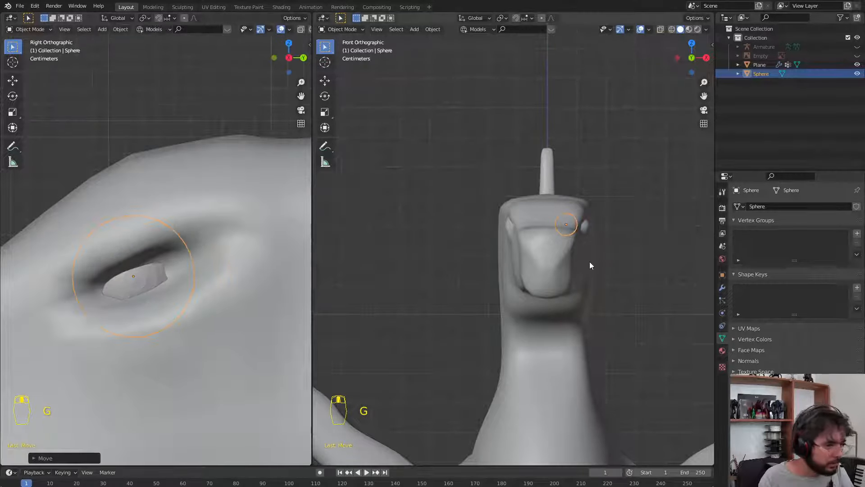
pyautogui.press('g')
pyautogui.click(597, 261)
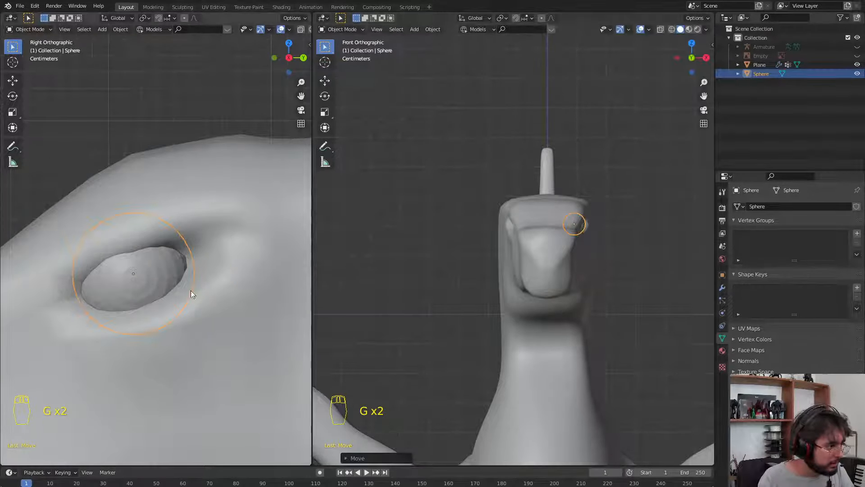
# Rotate the eyeball freely with the trackball rotation and nudge it within the eye socket
pyautogui.press('r')
pyautogui.press('r')
pyautogui.click(136, 288)
pyautogui.press('g')
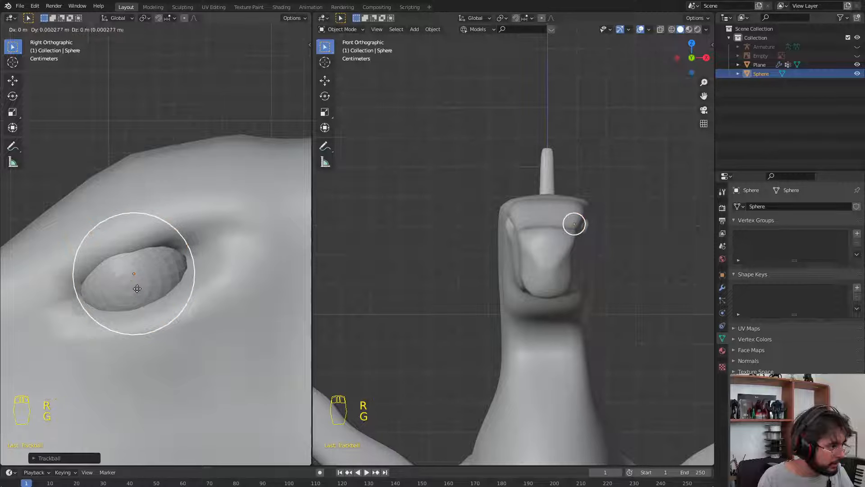
pyautogui.click(142, 289)
# Set the Multires modifier's viewport level to 4 on the dragon mesh
pyautogui.click(224, 334)
pyautogui.scroll(-2, 224, 334)
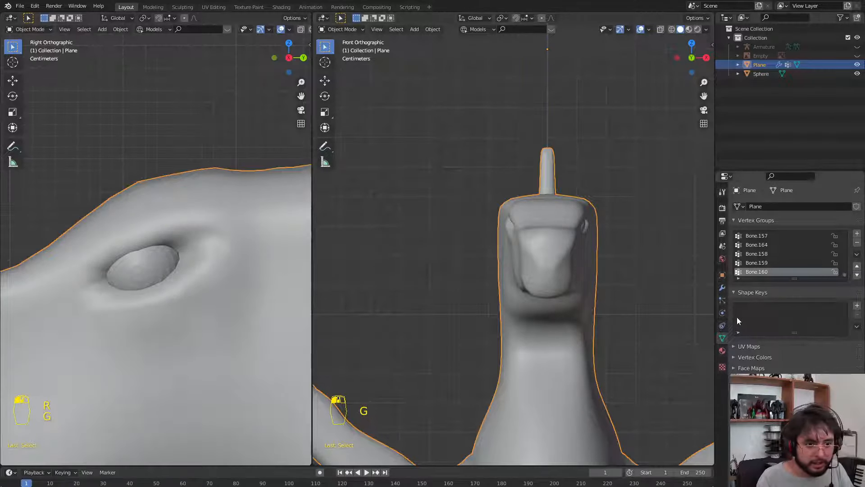
pyautogui.click(722, 286)
pyautogui.doubleClick(797, 256)
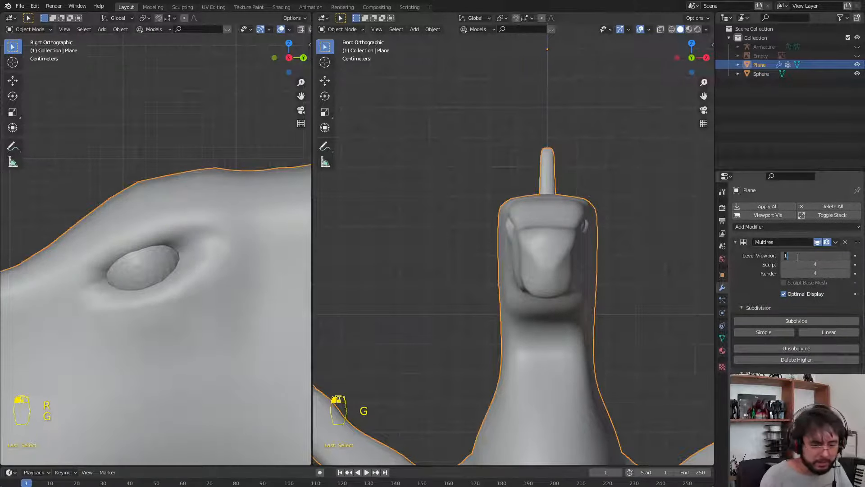
pyautogui.write('4')
pyautogui.press('Return')
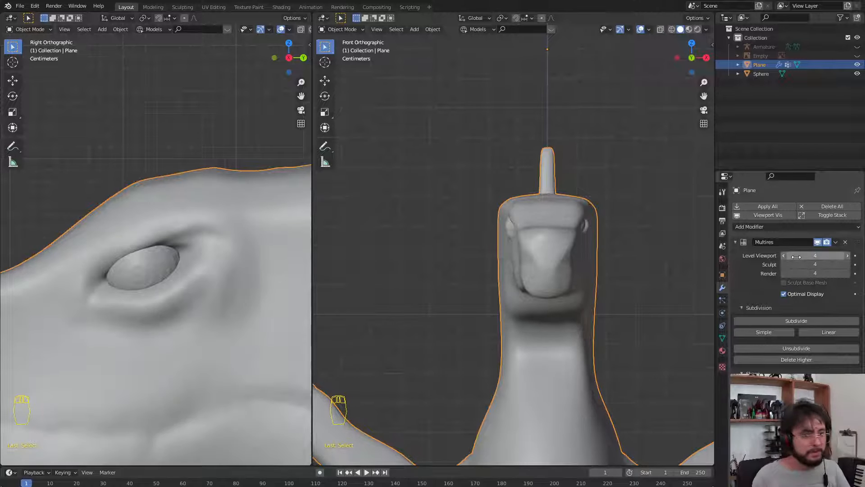
# Add a Mirror modifier to the eyeball sphere, using the dragon body Plane as mirror object and enabling the Z axis
pyautogui.scroll(-1, 299, 338)
pyautogui.scroll(-1, 376, 328)
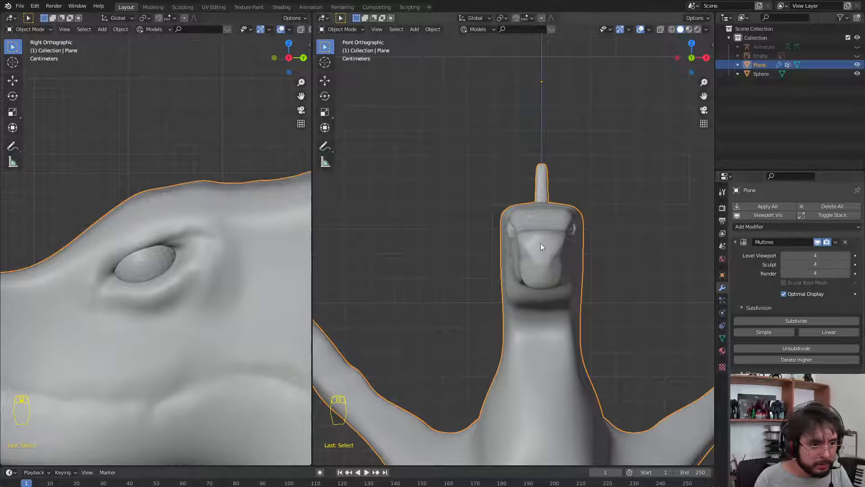
pyautogui.click(569, 231)
pyautogui.click(746, 208)
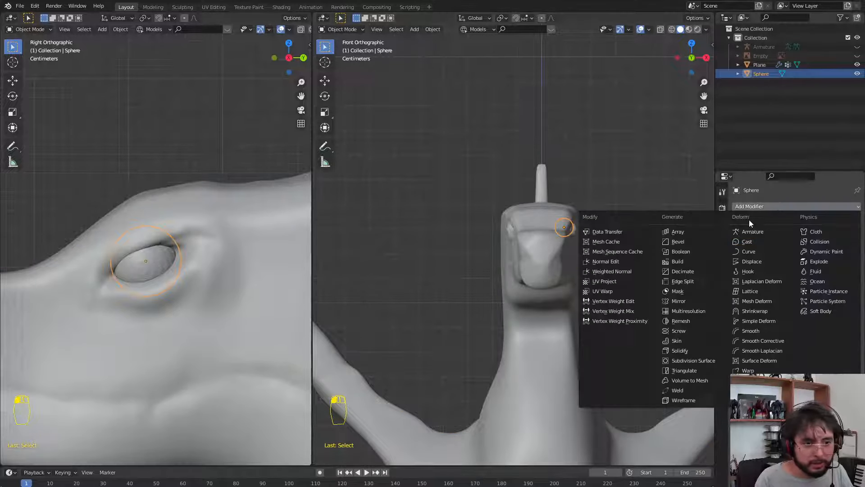
pyautogui.click(678, 300)
pyautogui.click(845, 288)
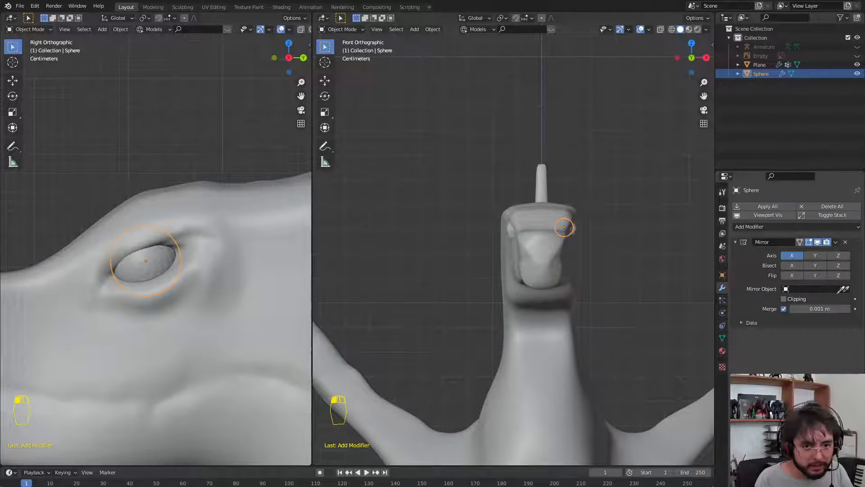
pyautogui.click(525, 354)
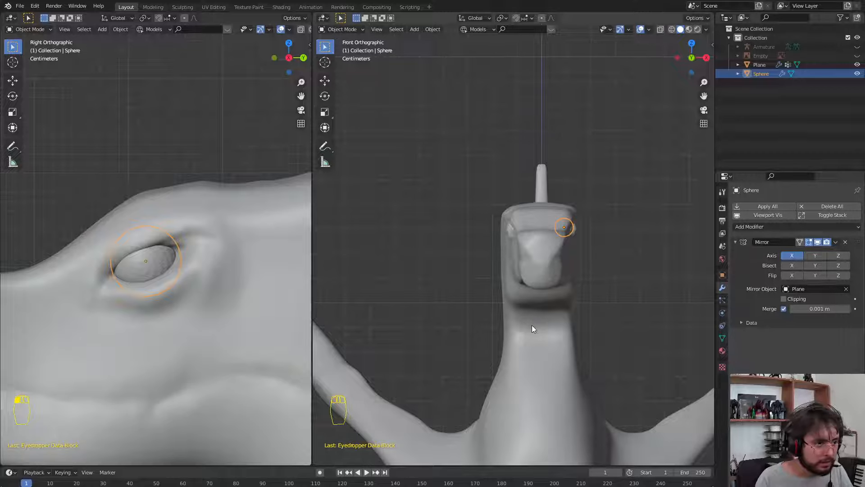
pyautogui.moveTo(474, 289); pyautogui.dragTo(518, 297, button='middle')
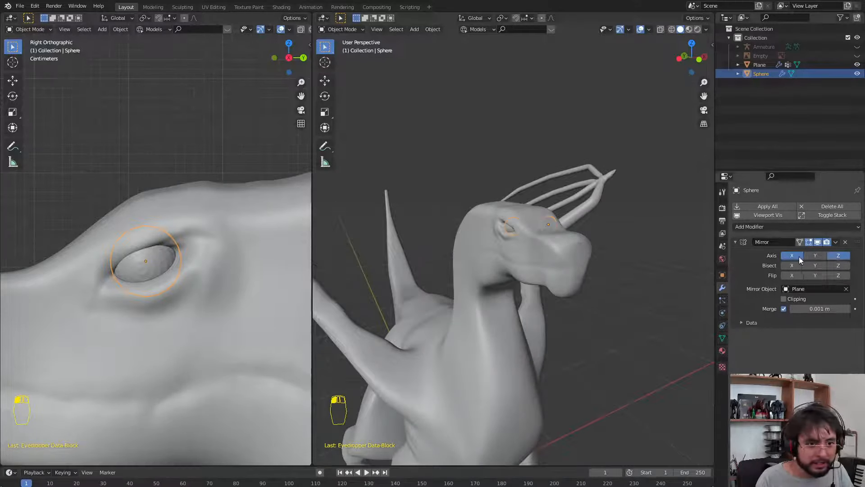
# Switch the dragon body to Sculpt Mode in the right side view and enlarge the Smooth brush's radius
pyautogui.click(578, 290)
pyautogui.press('KP_3')
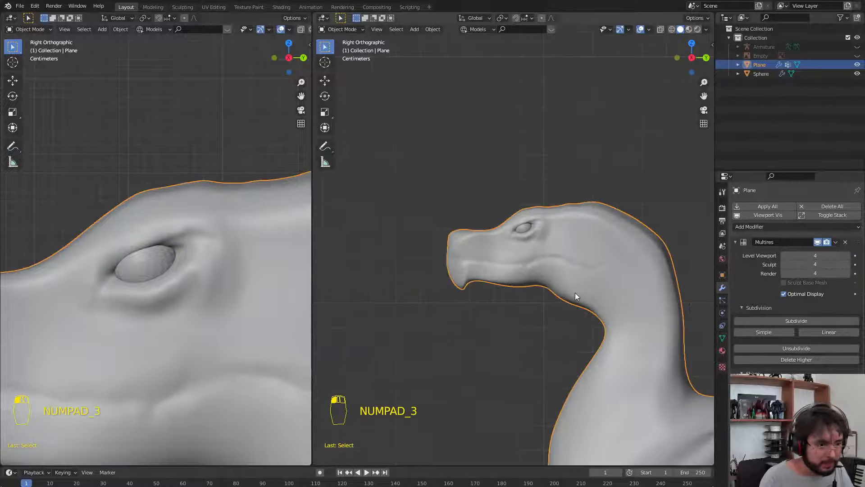
pyautogui.hotkey('ctrl', 'Tab')
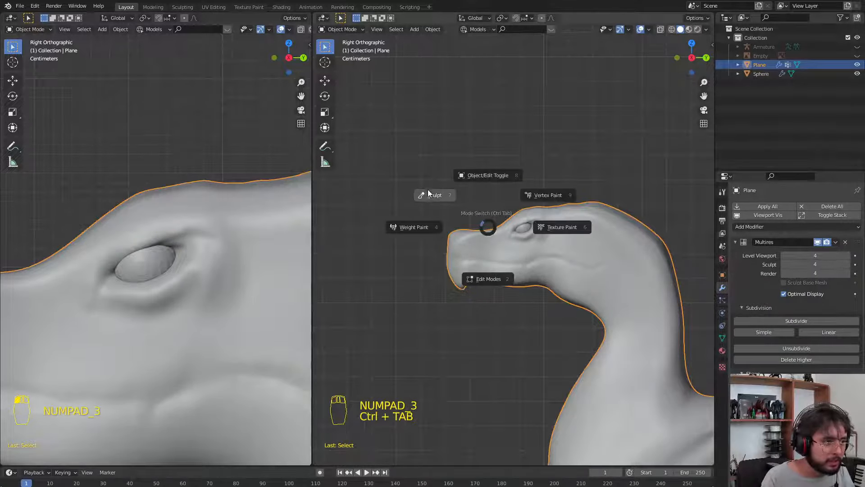
pyautogui.click(476, 247)
pyautogui.scroll(3, 527, 245)
pyautogui.press('f')
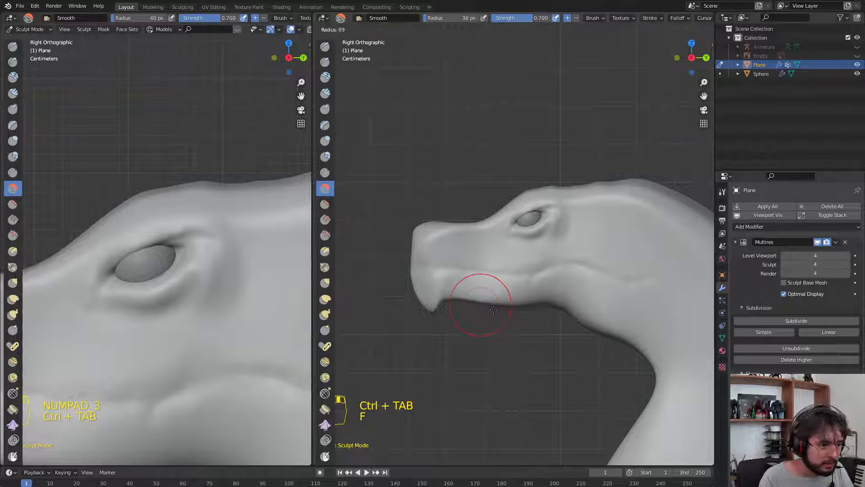
pyautogui.click(493, 307)
# Choose the Draw sculpting brush and set its radius to 40 px while viewing the underside of the jaw
pyautogui.press('s')
pyautogui.moveTo(519, 300); pyautogui.dragTo(567, 247, button='middle')
pyautogui.press('x')
pyautogui.press('f')
pyautogui.click(560, 243)
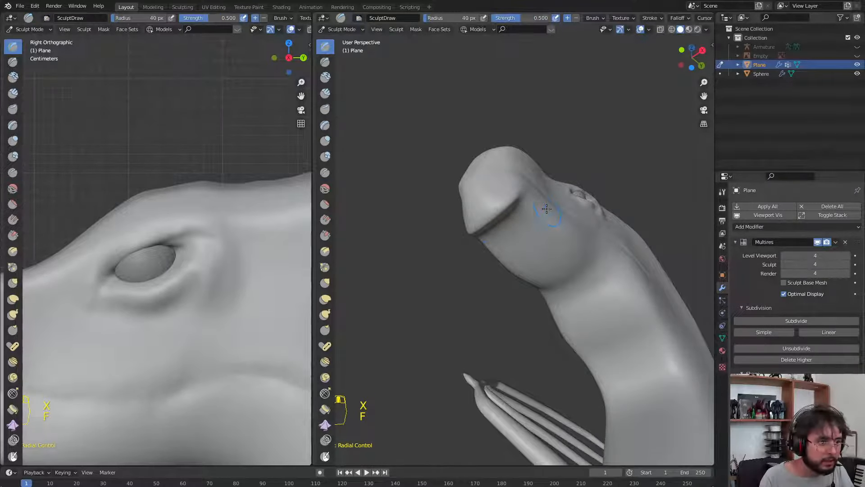
# Try to build up the lower jaw and throat from the side with a 38 px Draw brush, and undo the strokes
pyautogui.press('KP_3')
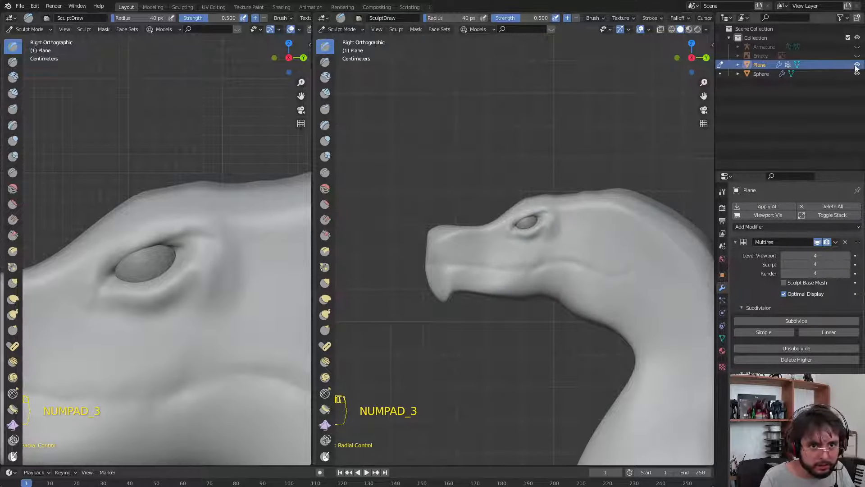
pyautogui.press('f')
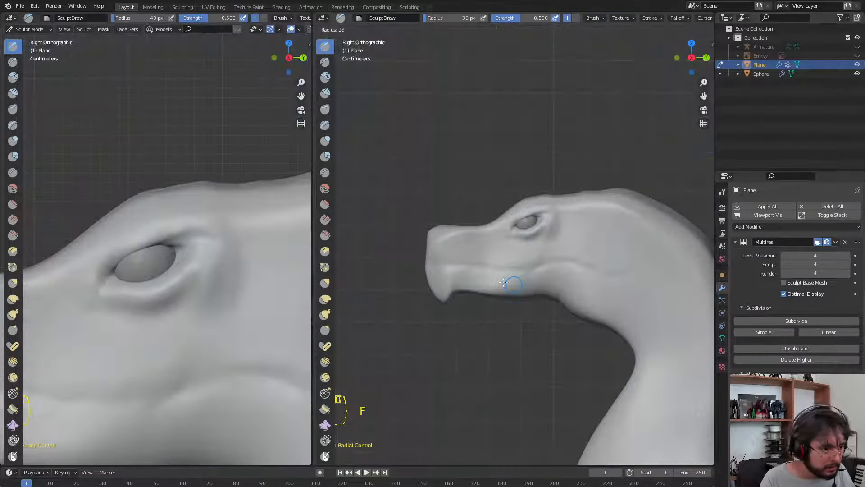
pyautogui.press('f')
pyautogui.moveTo(472, 288)
pyautogui.mouseDown()
pyautogui.moveTo(561, 286)
pyautogui.moveTo(565, 295)
pyautogui.mouseUp()
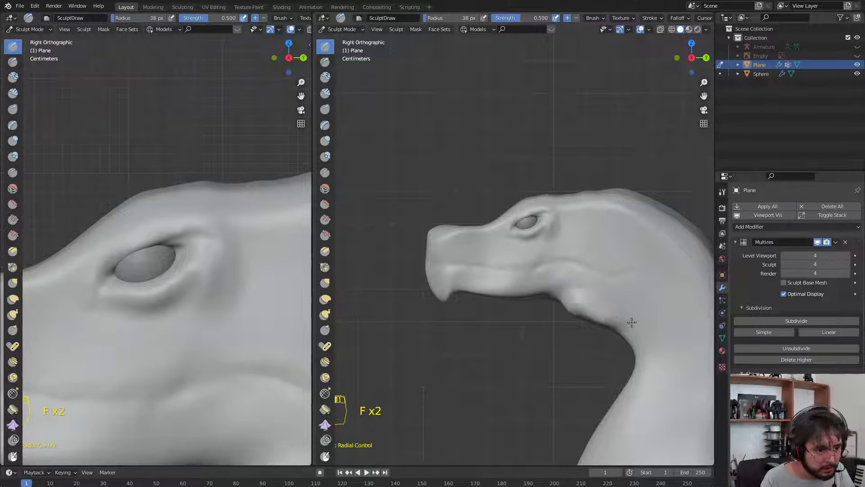
pyautogui.keyDown('shift'); pyautogui.moveTo(550, 258); pyautogui.dragTo(529, 234, button='middle'); pyautogui.keyUp('shift')
pyautogui.hotkey('ctrl', 'z')
pyautogui.hotkey('ctrl', 'z')
pyautogui.hotkey('ctrl', 'z')
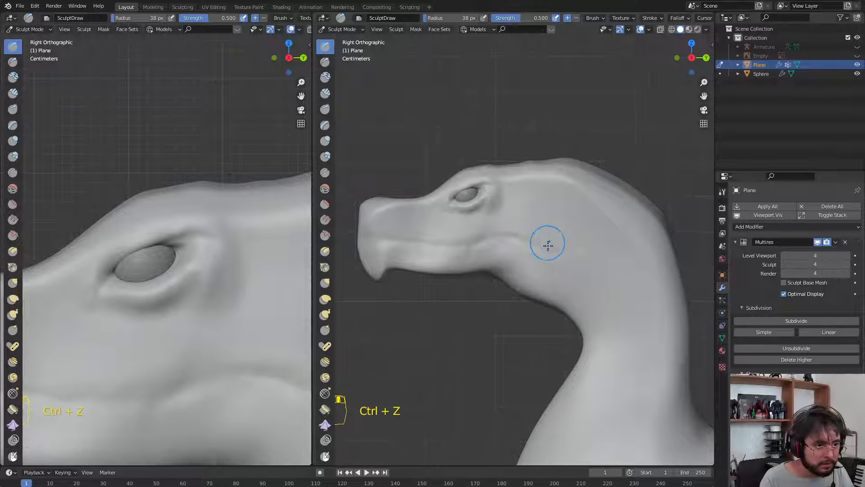
# Unhide the Empty holding the dragon reference drawing so it overlays the sculpt
pyautogui.click(661, 29)
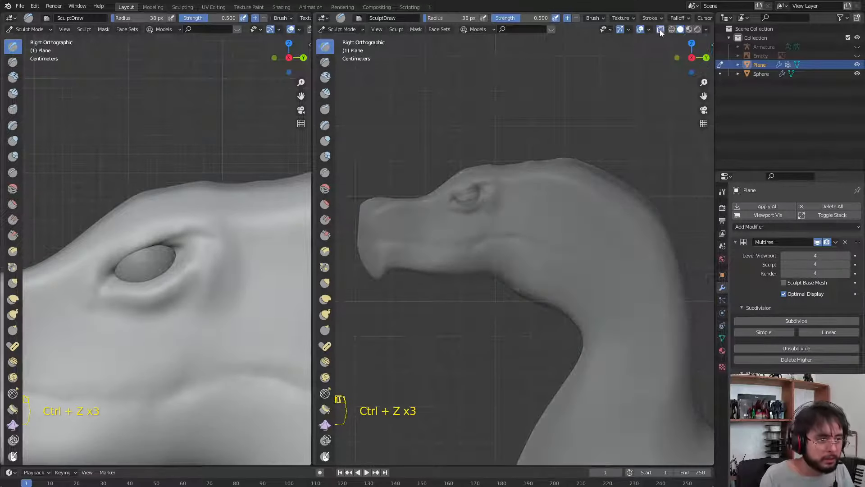
pyautogui.click(660, 29)
pyautogui.click(857, 56)
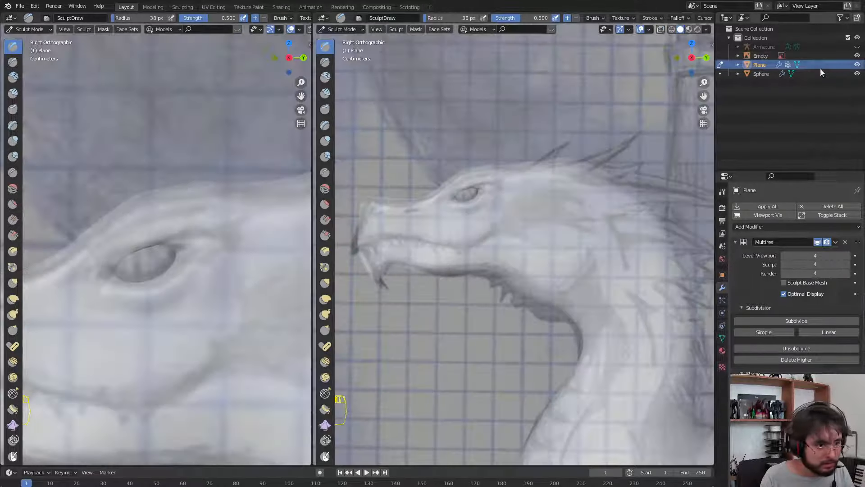
# Sculpt the jaw curve, throat folds and front of the neck over the reference drawing with a 20 px Draw brush
pyautogui.press('x')
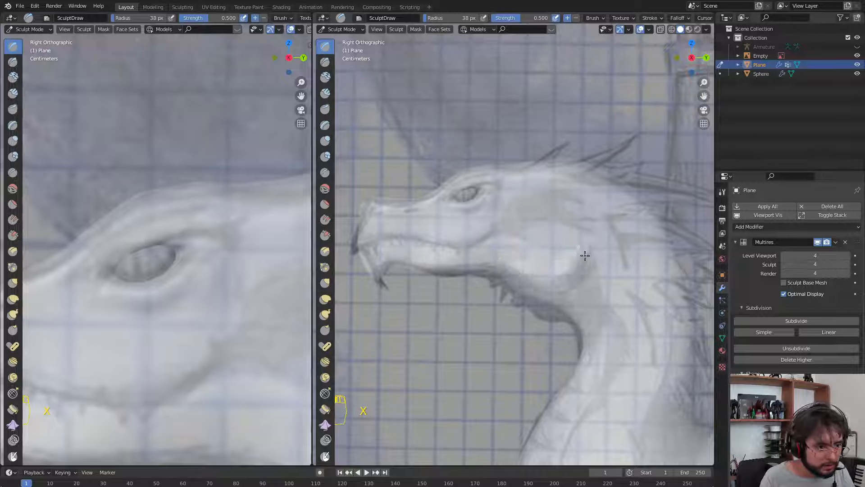
pyautogui.press('f')
pyautogui.click(508, 279)
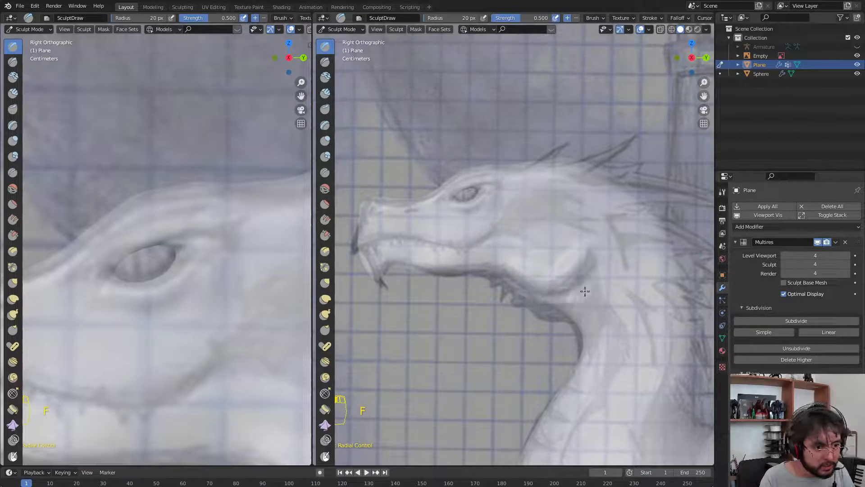
pyautogui.keyDown('shift'); pyautogui.moveTo(600, 371); pyautogui.dragTo(566, 233, button='middle'); pyautogui.keyUp('shift')
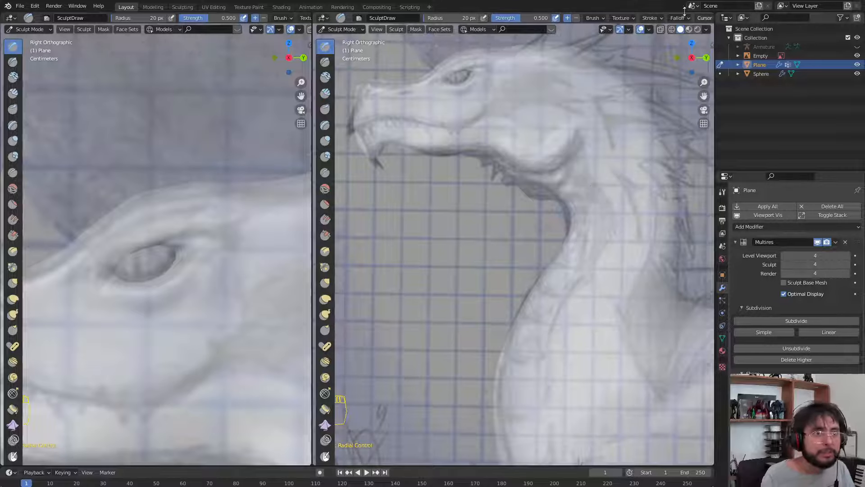
# Hide the overlays in the larger viewport and sculpt horizontal ridges down the front of the neck and chest
pyautogui.click(641, 29)
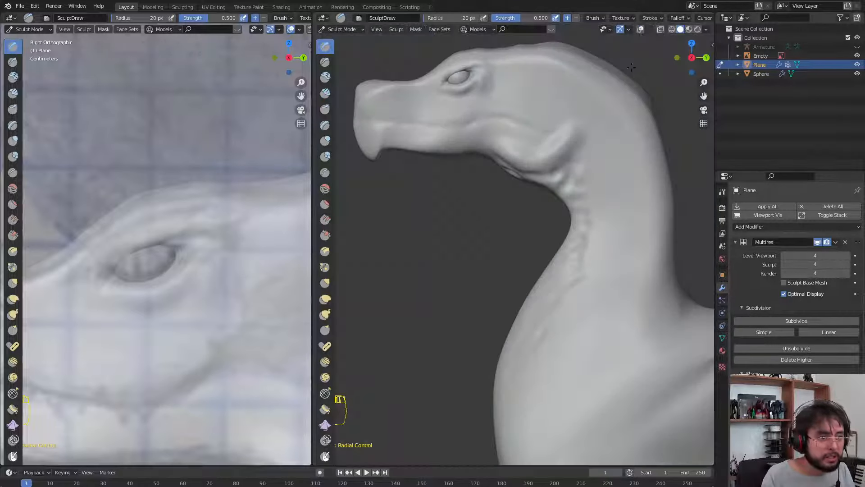
pyautogui.scroll(-2, 541, 292)
pyautogui.moveTo(540, 292); pyautogui.dragTo(609, 297, button='middle')
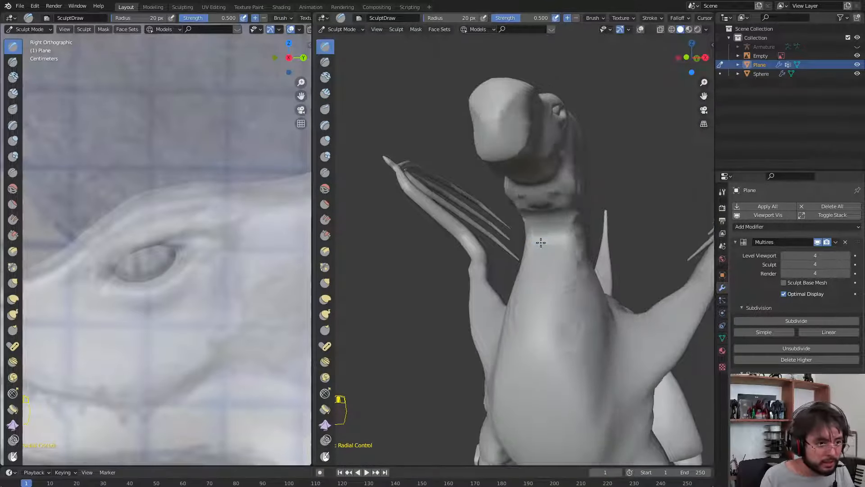
pyautogui.keyDown('shift'); pyautogui.moveTo(540, 241); pyautogui.dragTo(521, 193, button='middle'); pyautogui.keyUp('shift')
pyautogui.moveTo(521, 193)
pyautogui.mouseDown(button='middle')
pyautogui.moveTo(534, 199)
pyautogui.moveTo(509, 182)
pyautogui.mouseUp(button='middle')
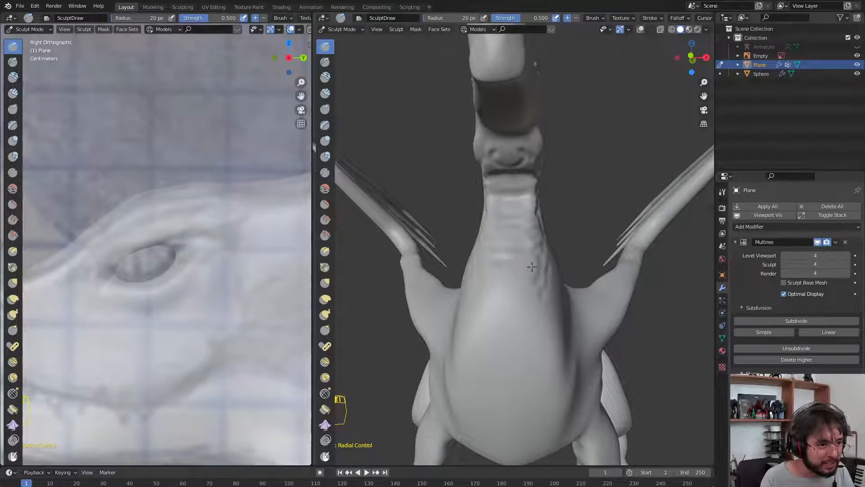
pyautogui.moveTo(532, 266)
pyautogui.mouseDown()
pyautogui.moveTo(496, 295)
pyautogui.moveTo(500, 325)
pyautogui.moveTo(487, 359)
pyautogui.moveTo(516, 388)
pyautogui.mouseUp()
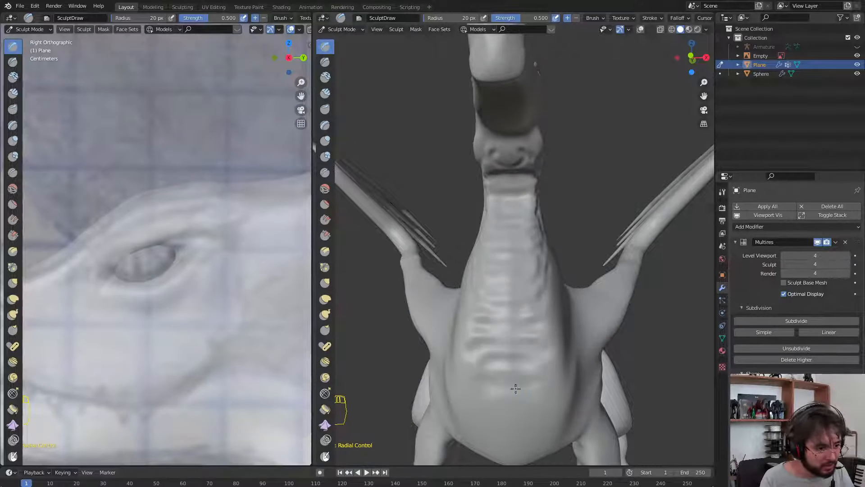
pyautogui.moveTo(516, 388); pyautogui.dragTo(439, 322, button='middle')
pyautogui.press('KP_3')
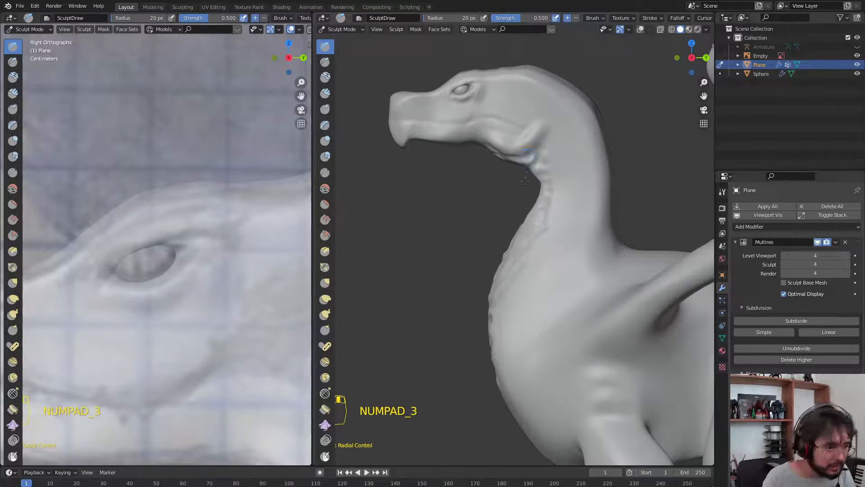
pyautogui.moveTo(525, 180); pyautogui.dragTo(542, 269, button='middle')
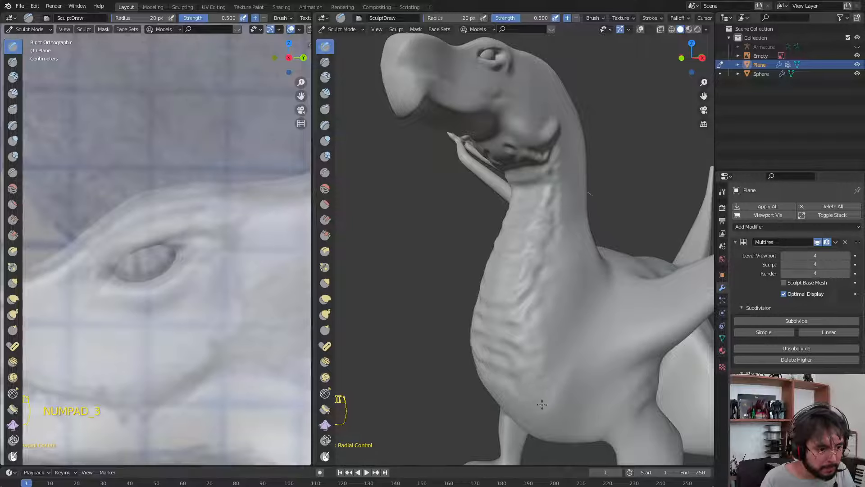
# Sculpt lengthwise folds along the underside of the lower jaw and throat with the 20 px Draw brush
pyautogui.moveTo(534, 203); pyautogui.dragTo(514, 202, button='middle')
pyautogui.moveTo(507, 203)
pyautogui.mouseDown()
pyautogui.moveTo(489, 307)
pyautogui.moveTo(496, 221)
pyautogui.moveTo(507, 274)
pyautogui.mouseUp()
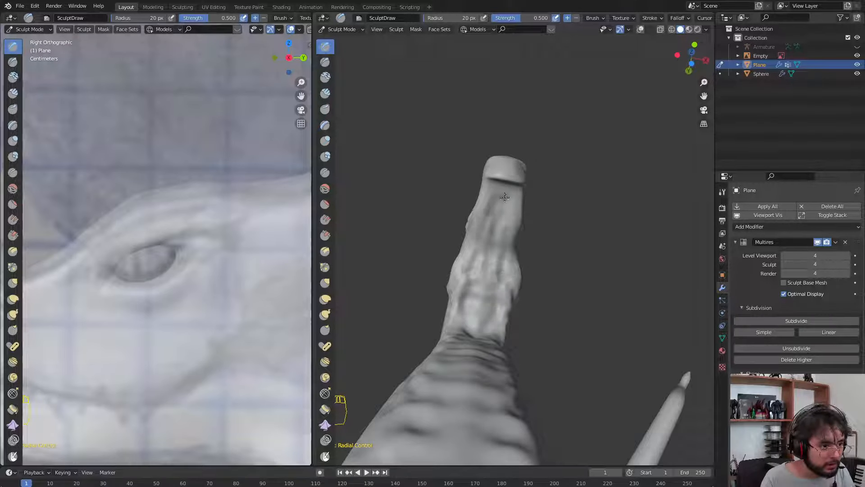
pyautogui.moveTo(496, 190); pyautogui.dragTo(502, 271)
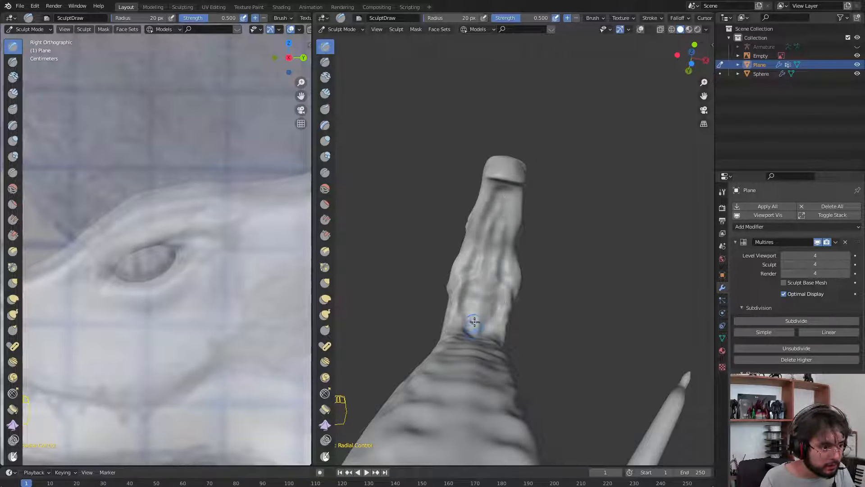
pyautogui.moveTo(473, 324); pyautogui.dragTo(500, 289, button='middle')
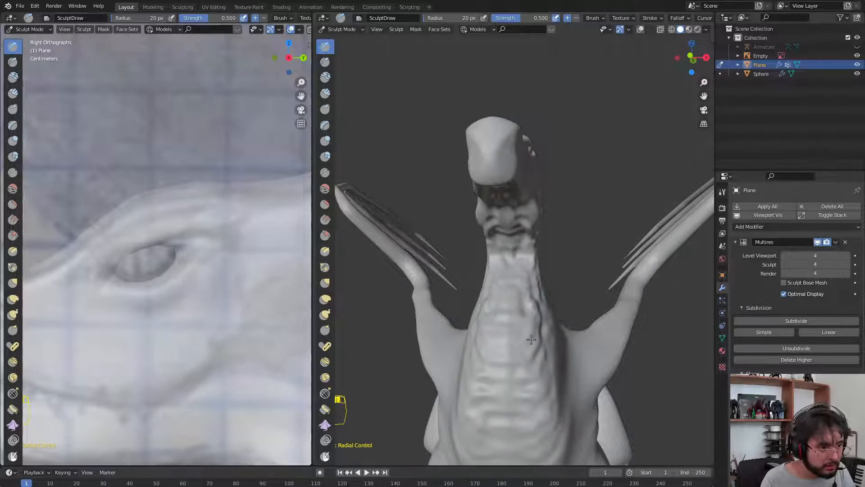
# Reduce the Draw brush radius to 6 px, raise it to 12 px, and add finer wrinkles under the jaw and throat
pyautogui.press('f')
pyautogui.click(509, 280)
pyautogui.press('f')
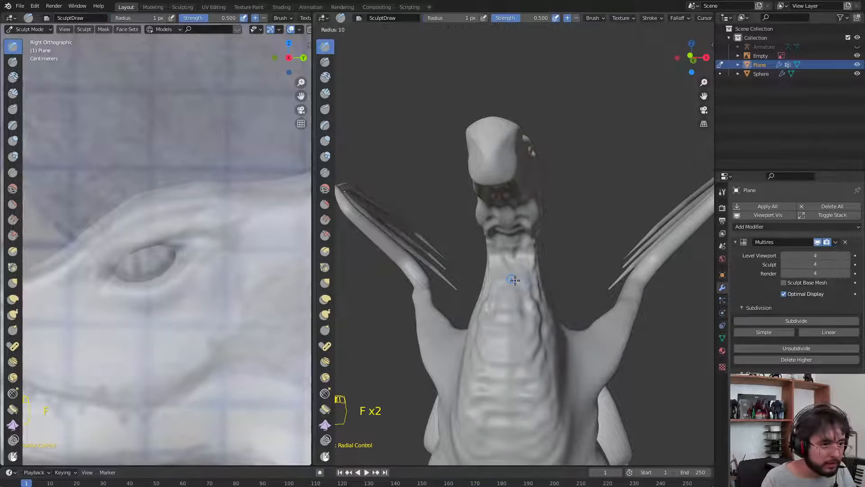
pyautogui.click(514, 281)
pyautogui.moveTo(509, 229); pyautogui.dragTo(503, 200, button='middle')
pyautogui.press('f')
pyautogui.click(501, 197)
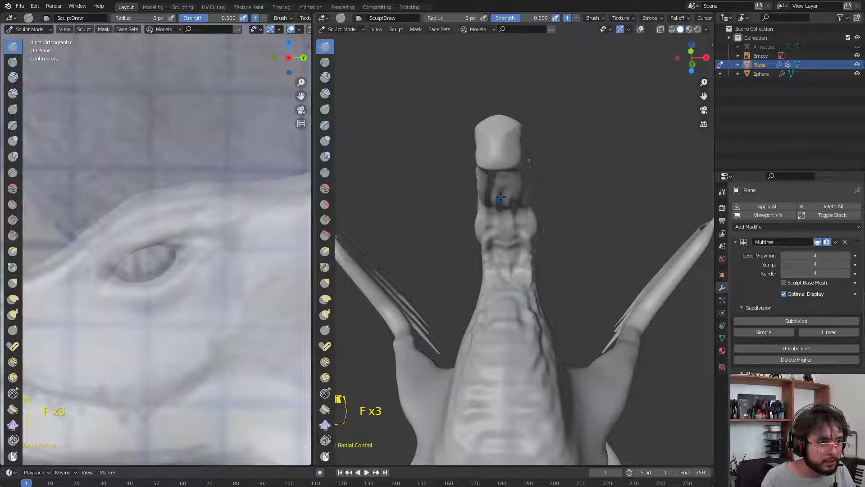
pyautogui.press('f')
pyautogui.click(506, 215)
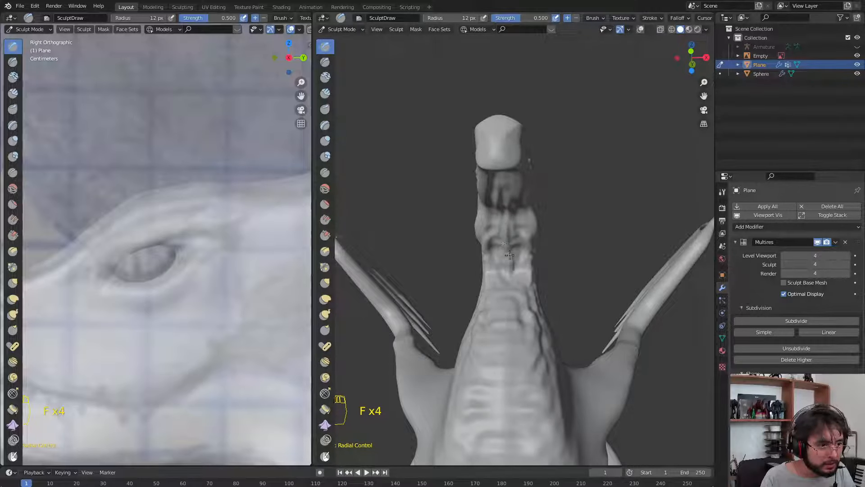
# Carve creases around the eye socket from the side using the Crease brush at a 20 px radius
pyautogui.press('KP_3')
pyautogui.moveTo(542, 205)
pyautogui.keyDown('shift'); pyautogui.mouseDown(button='middle')
pyautogui.moveTo(519, 278)
pyautogui.moveTo(535, 214)
pyautogui.mouseUp(button='middle'); pyautogui.keyUp('shift')
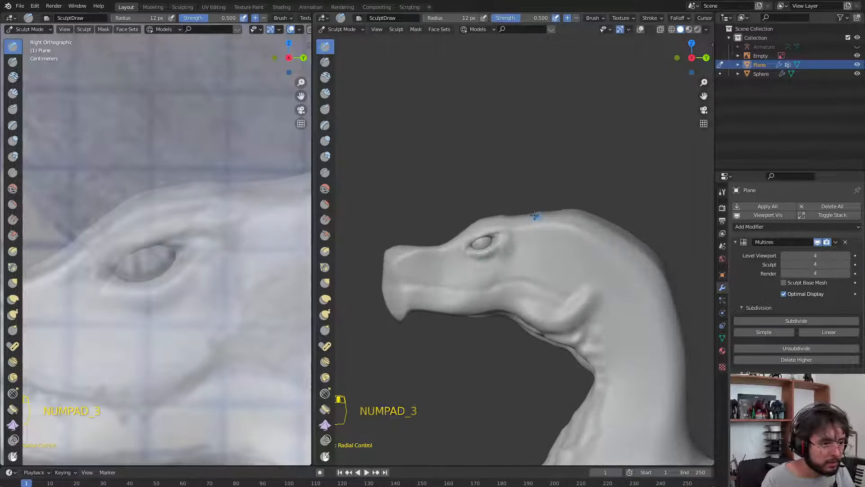
pyautogui.keyDown('ctrl'); pyautogui.moveTo(478, 265); pyautogui.dragTo(520, 217, button='middle'); pyautogui.keyUp('ctrl')
pyautogui.keyDown('shift'); pyautogui.moveTo(454, 258); pyautogui.dragTo(521, 239, button='middle'); pyautogui.keyUp('shift')
pyautogui.scroll(2, 520, 239)
pyautogui.press('w')
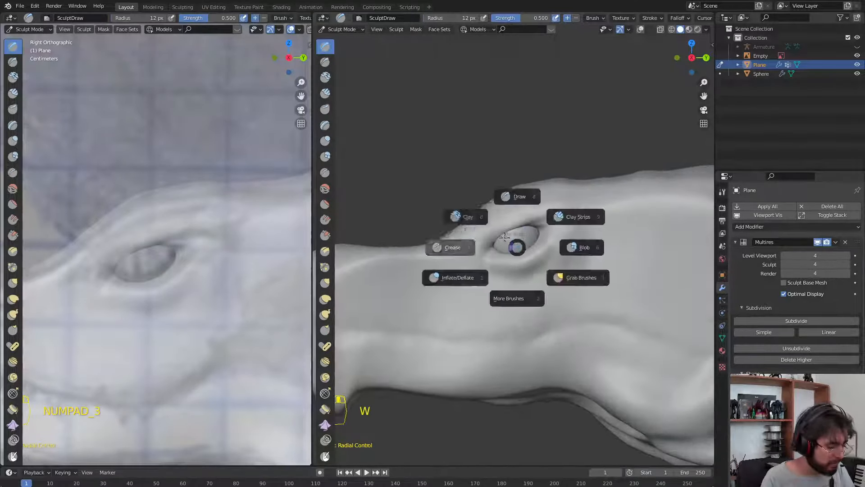
pyautogui.click(441, 250)
pyautogui.press('f')
pyautogui.click(470, 246)
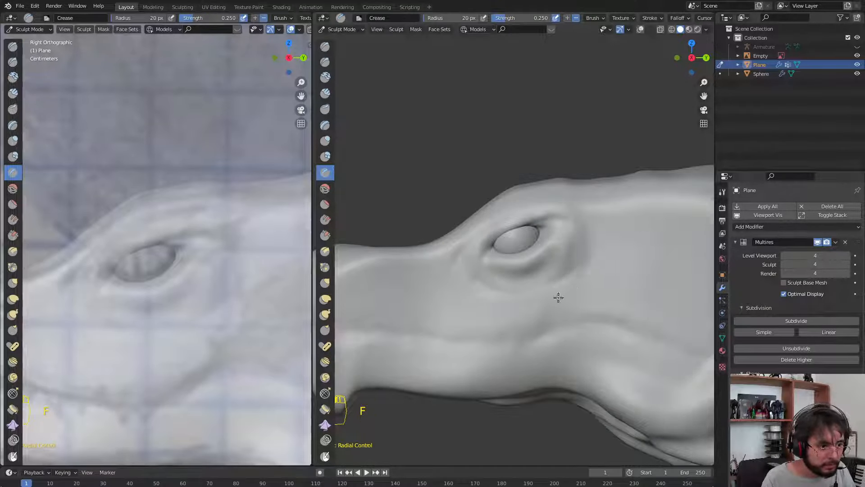
# Set the Crease brush radius to 30 px and carve the mouth line along the side of the head
pyautogui.scroll(-2, 449, 330)
pyautogui.press('f')
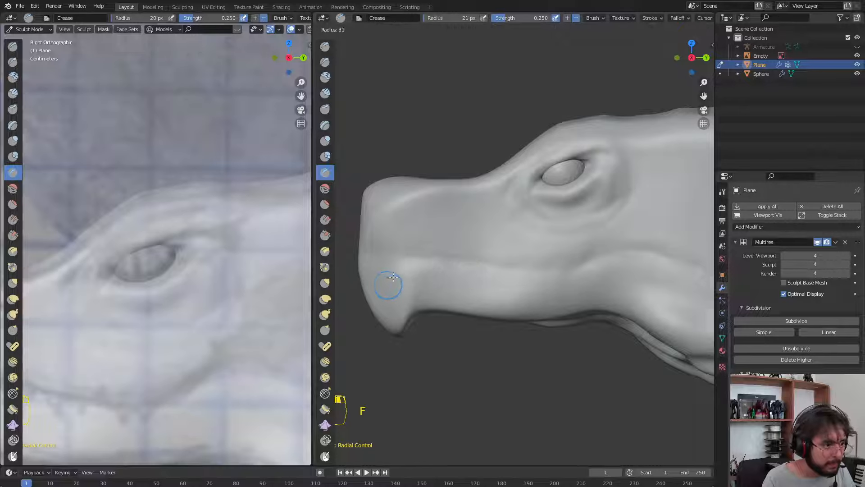
pyautogui.click(363, 260)
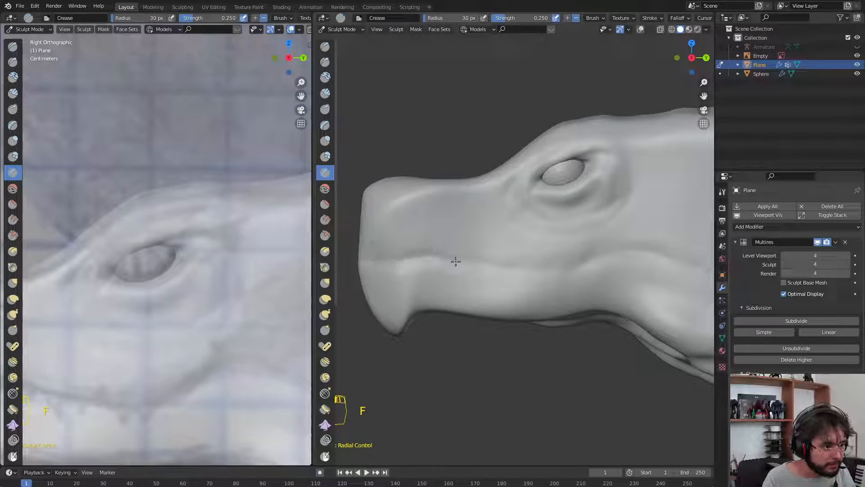
pyautogui.moveTo(474, 259); pyautogui.dragTo(575, 265)
pyautogui.keyDown('shift'); pyautogui.moveTo(575, 264); pyautogui.dragTo(578, 308, button='middle'); pyautogui.keyUp('shift')
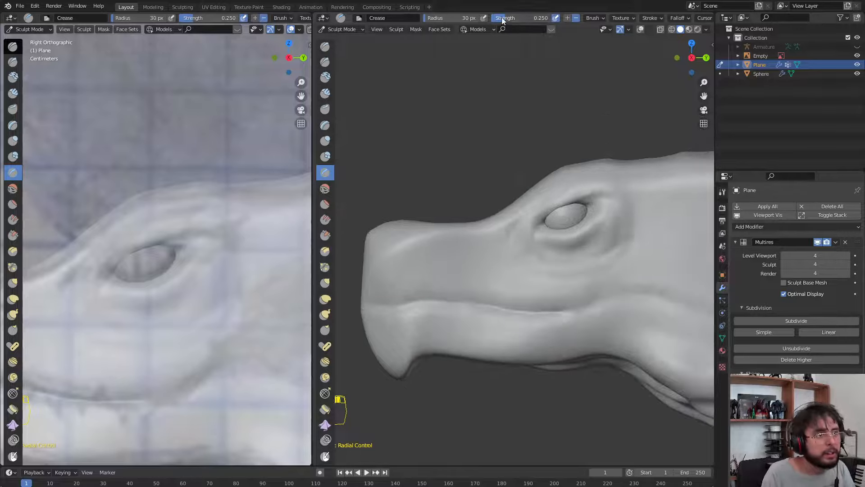
# Raise the Crease strength to 0.694, show the larger viewport's overlays, and deepen the mouth line from corner to snout tip at 32 px, following the reference
pyautogui.moveTo(502, 21); pyautogui.dragTo(524, 21)
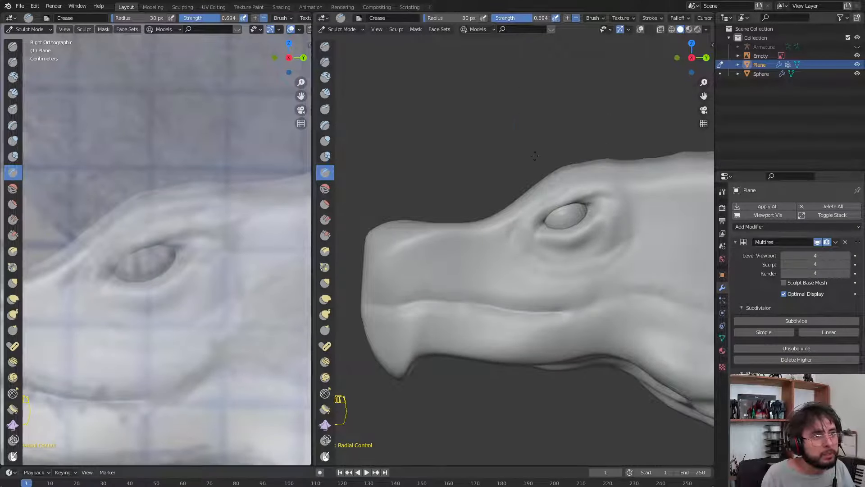
pyautogui.keyDown('shift'); pyautogui.moveTo(535, 156); pyautogui.dragTo(521, 167, button='middle'); pyautogui.keyUp('shift')
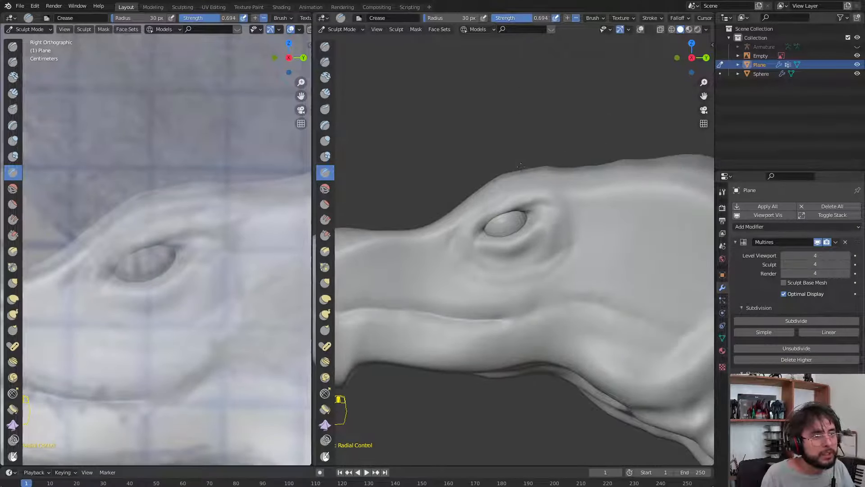
pyautogui.click(640, 30)
pyautogui.keyDown('shift'); pyautogui.moveTo(480, 271); pyautogui.dragTo(491, 237, button='middle'); pyautogui.keyUp('shift')
pyautogui.press('f')
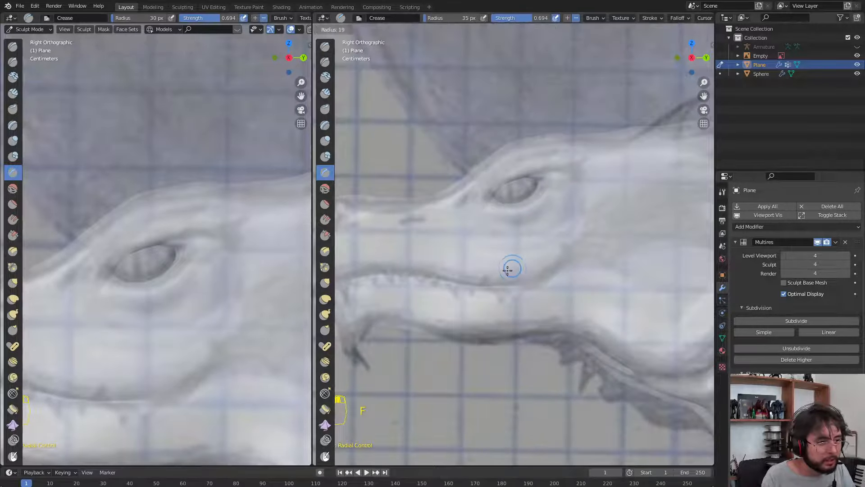
pyautogui.click(526, 269)
pyautogui.moveTo(552, 269); pyautogui.dragTo(503, 288)
pyautogui.keyDown('shift'); pyautogui.moveTo(490, 290); pyautogui.dragTo(531, 290, button='middle'); pyautogui.keyUp('shift')
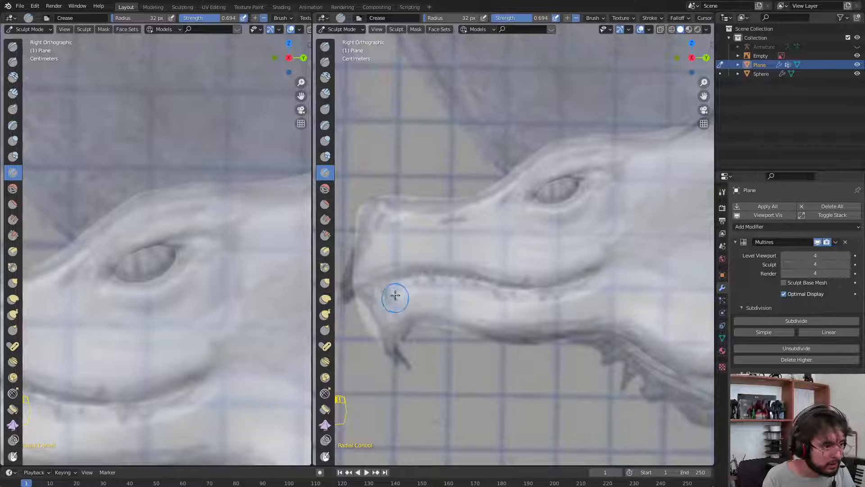
pyautogui.moveTo(388, 283); pyautogui.dragTo(356, 300)
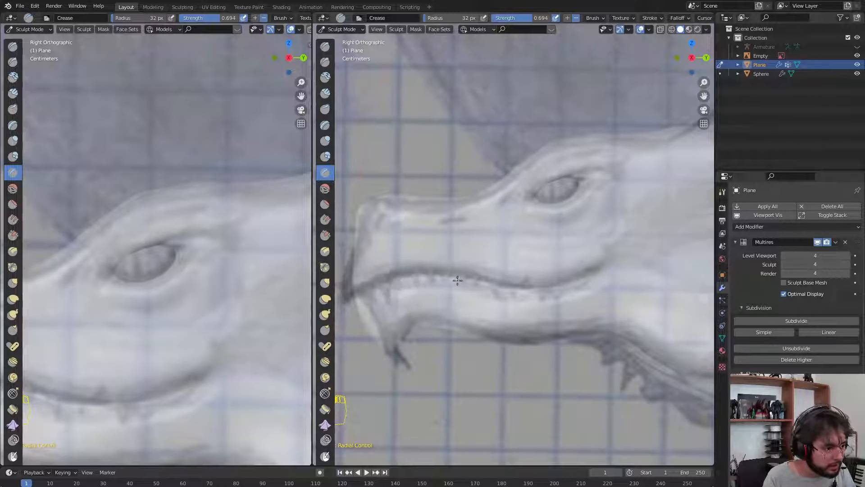
# Hide the overlays in the smaller viewport and carve the mouth crease across the front of the snout
pyautogui.scroll(-3, 194, 214)
pyautogui.click(291, 29)
pyautogui.keyDown('shift'); pyautogui.moveTo(226, 230); pyautogui.dragTo(166, 292, button='middle'); pyautogui.keyUp('shift')
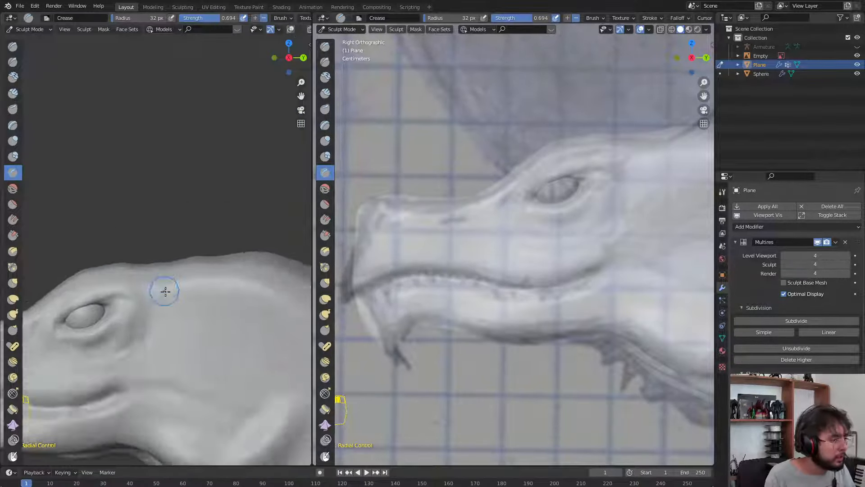
pyautogui.scroll(-2, 194, 271)
pyautogui.moveTo(222, 251); pyautogui.dragTo(279, 313, button='middle')
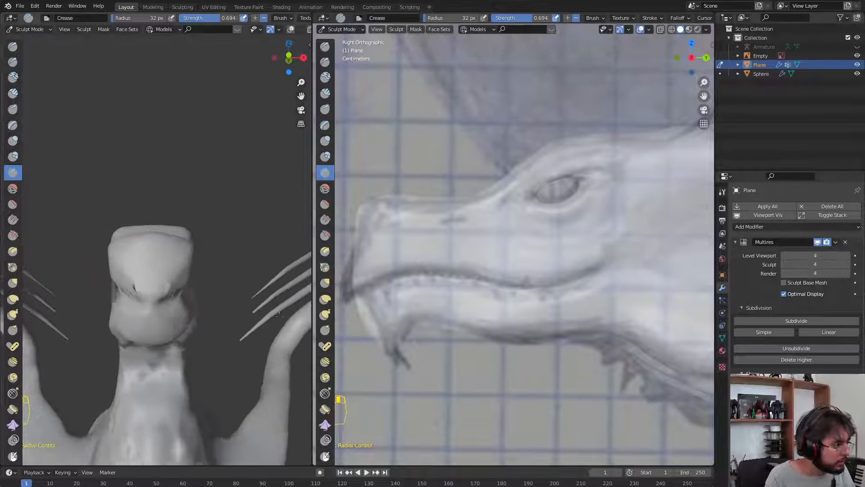
pyautogui.moveTo(136, 294); pyautogui.dragTo(198, 293)
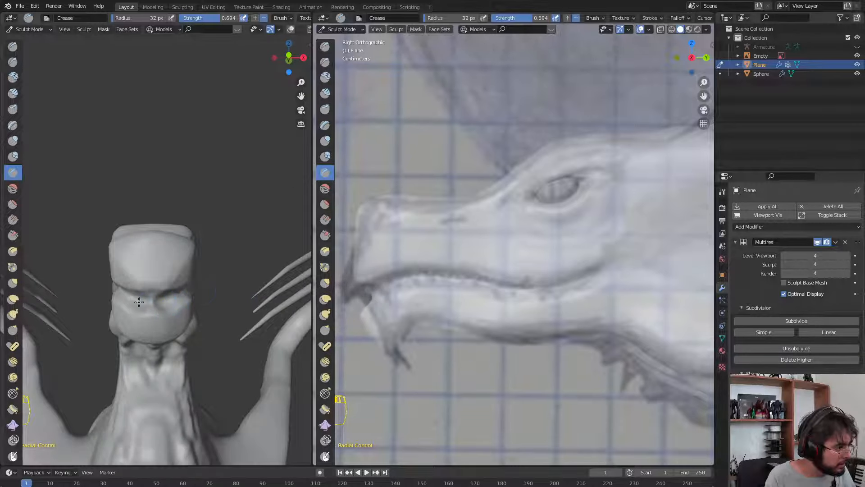
# Pull the tip of the upper jaw forward and down into a beak with the Grab brush at 62 px, following the reference
pyautogui.keyDown('shift'); pyautogui.moveTo(378, 267); pyautogui.dragTo(419, 253, button='middle'); pyautogui.keyUp('shift')
pyautogui.press('g')
pyautogui.press('f')
pyautogui.click(394, 268)
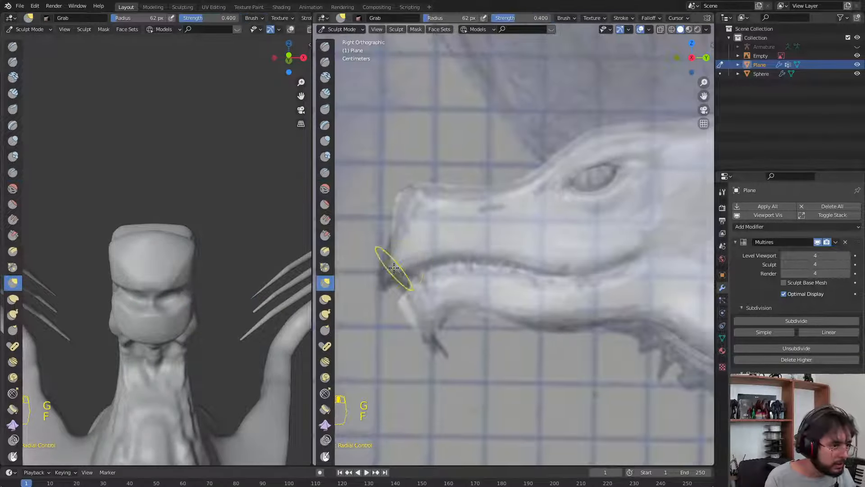
pyautogui.moveTo(394, 268); pyautogui.dragTo(379, 290)
pyautogui.moveTo(391, 248); pyautogui.dragTo(376, 246)
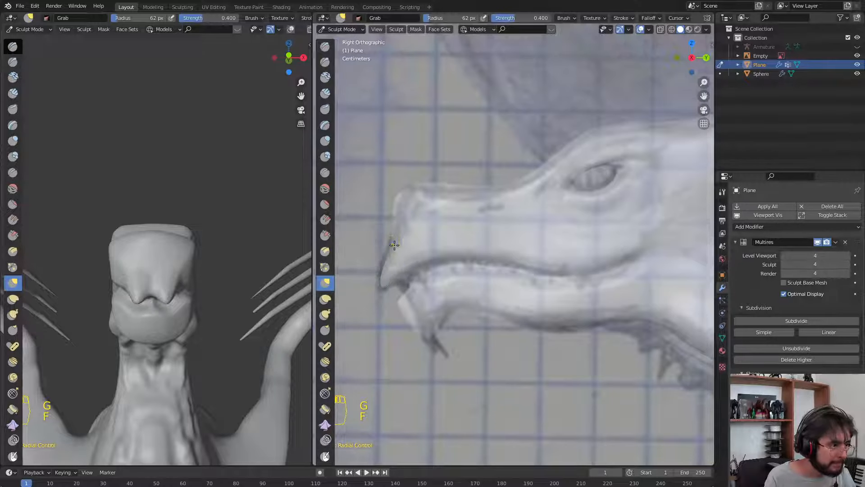
# Enlarge the Grab brush radius to 92 px and adjust the beak tip to match the reference outline
pyautogui.moveTo(170, 280); pyautogui.dragTo(155, 325, button='middle')
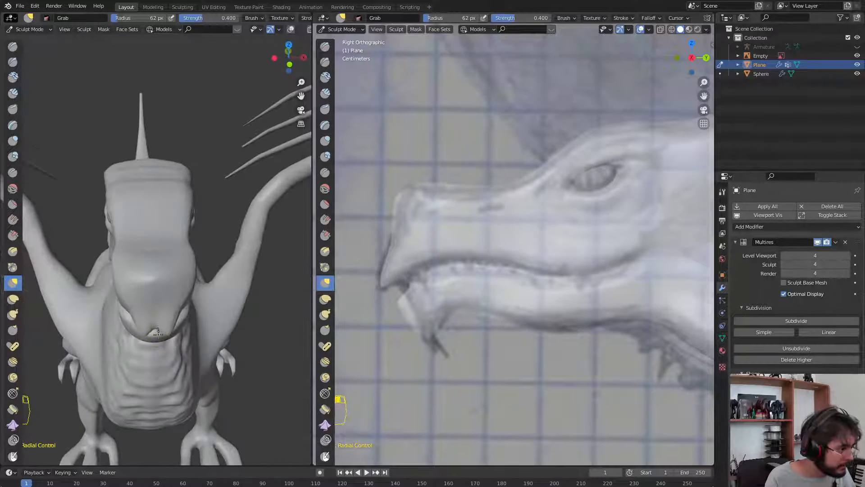
pyautogui.press('f')
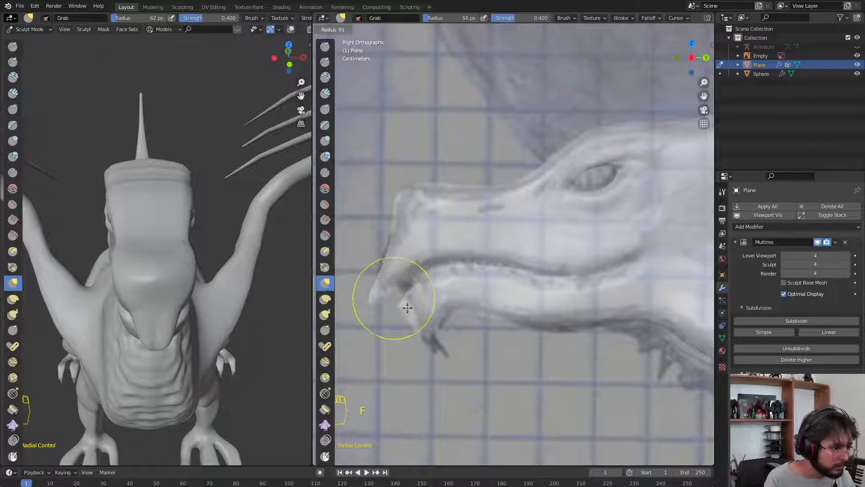
pyautogui.click(375, 308)
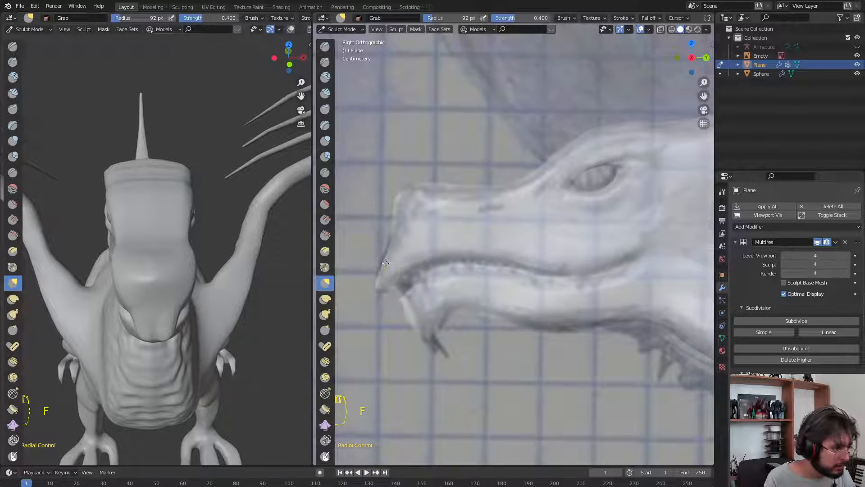
# Smooth the lower edge of the beak from the front with the Smooth brush at a 41 px radius
pyautogui.scroll(2, 174, 327)
pyautogui.moveTo(174, 326); pyautogui.dragTo(154, 338, button='middle')
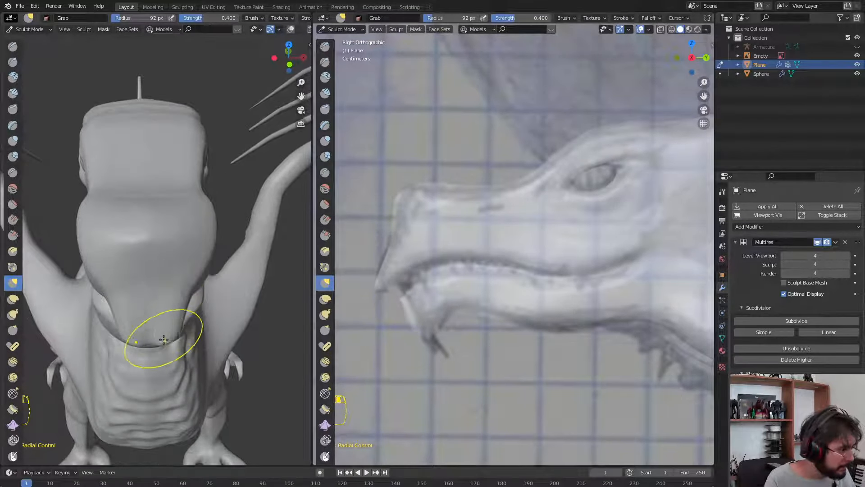
pyautogui.press('s')
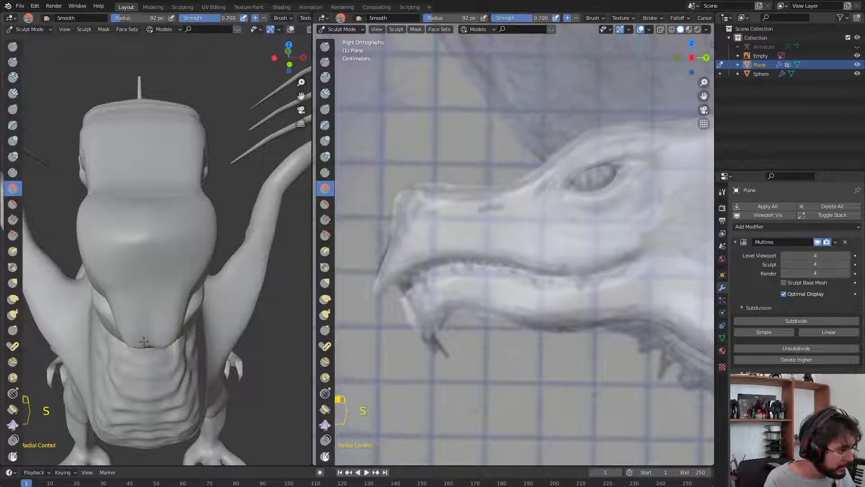
pyautogui.press('f')
pyautogui.click(174, 334)
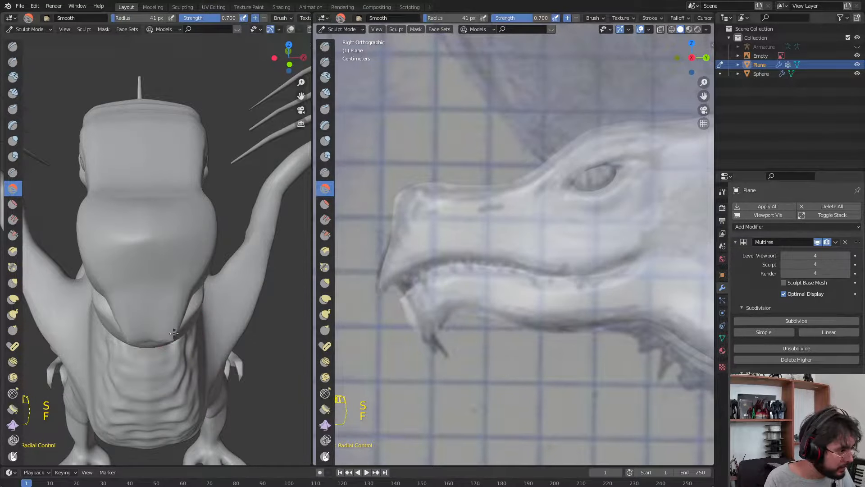
# Reshape the beak's front edge with the 41 px Grab brush and smooth it
pyautogui.press('g')
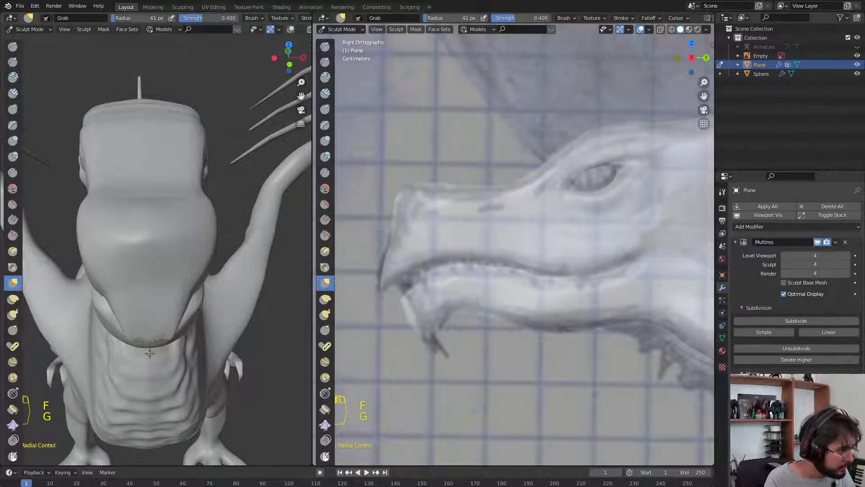
pyautogui.moveTo(150, 352)
pyautogui.mouseDown()
pyautogui.moveTo(150, 364)
pyautogui.moveTo(165, 341)
pyautogui.mouseUp()
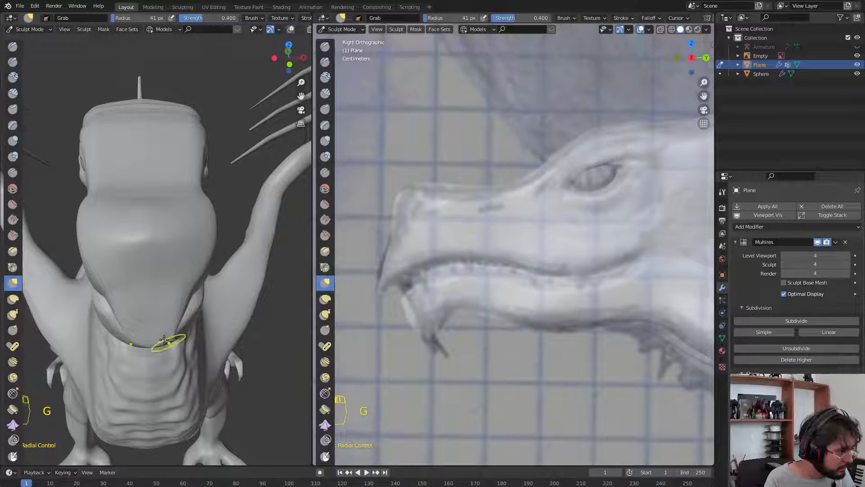
pyautogui.press('s')
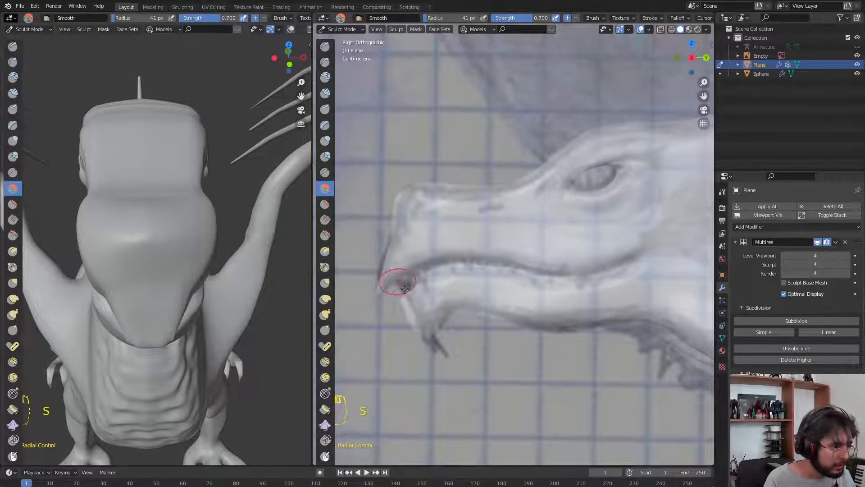
# Set the Grab brush radius to 98 px, fit the front of the snout to the reference, and narrow its tip from the top view
pyautogui.press('g')
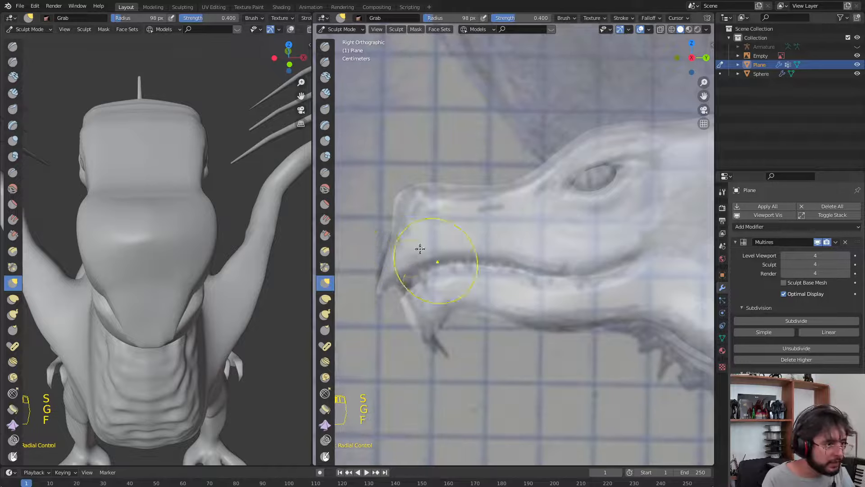
pyautogui.press('f')
pyautogui.click(398, 209)
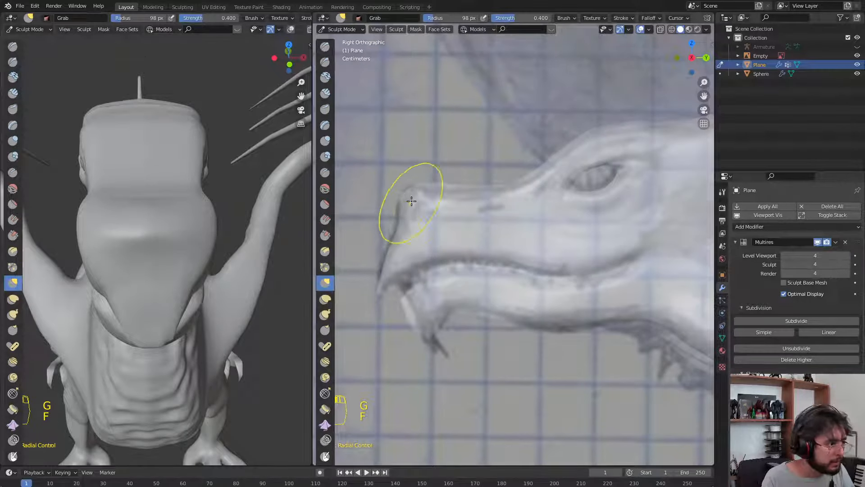
pyautogui.moveTo(267, 222); pyautogui.dragTo(184, 289, button='middle')
pyautogui.press('KP_7')
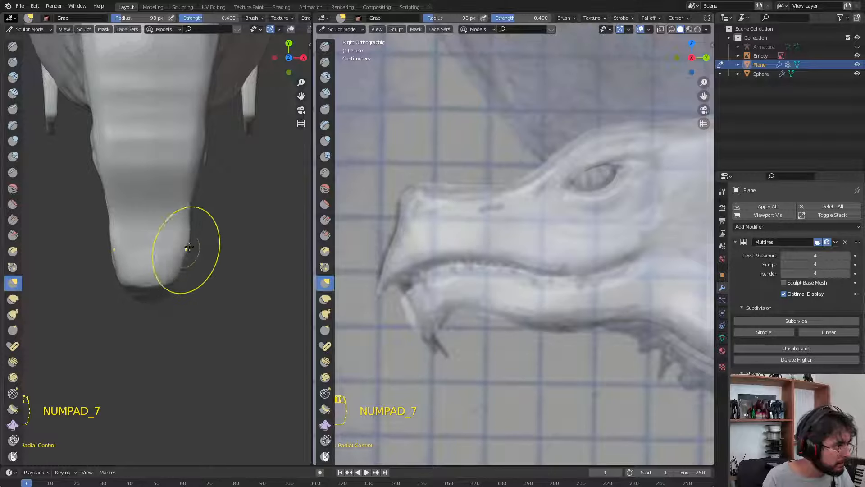
pyautogui.scroll(-4, 212, 184)
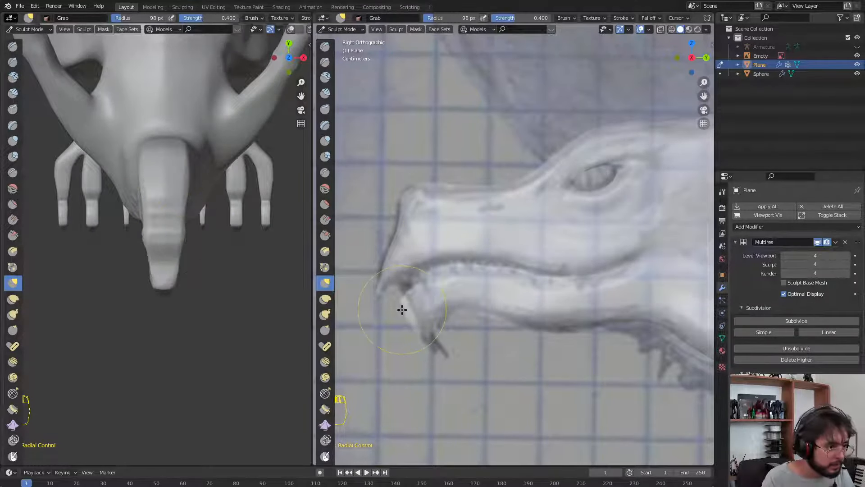
# Push the front of the lower jaw back with the Grab brush and smooth its upper front edge at a 31 px radius
pyautogui.moveTo(402, 309); pyautogui.dragTo(416, 297)
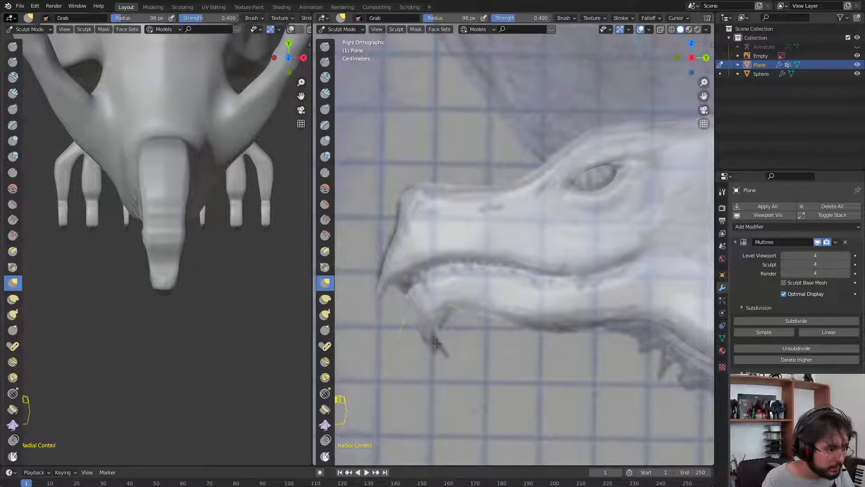
pyautogui.press('KP_3')
pyautogui.keyDown('shift'); pyautogui.moveTo(126, 303); pyautogui.dragTo(194, 156, button='middle'); pyautogui.keyUp('shift')
pyautogui.keyDown('shift'); pyautogui.moveTo(266, 310); pyautogui.dragTo(171, 189, button='middle'); pyautogui.keyUp('shift')
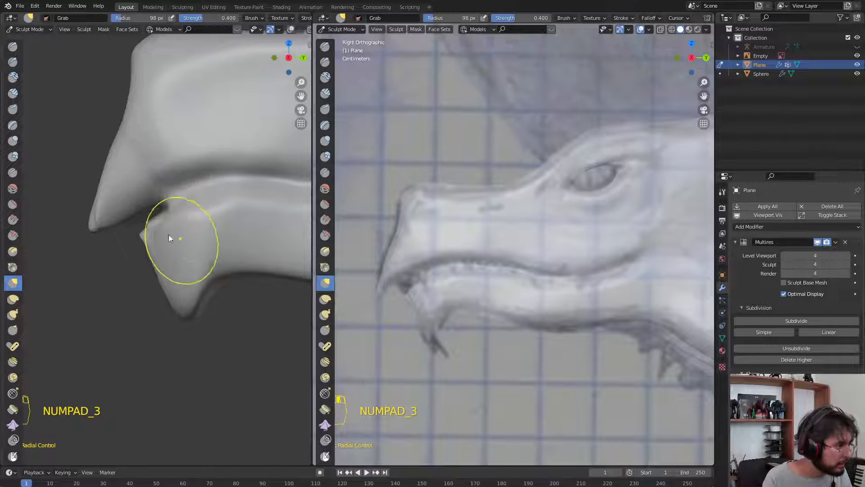
pyautogui.press('s')
pyautogui.press('f')
pyautogui.click(179, 204)
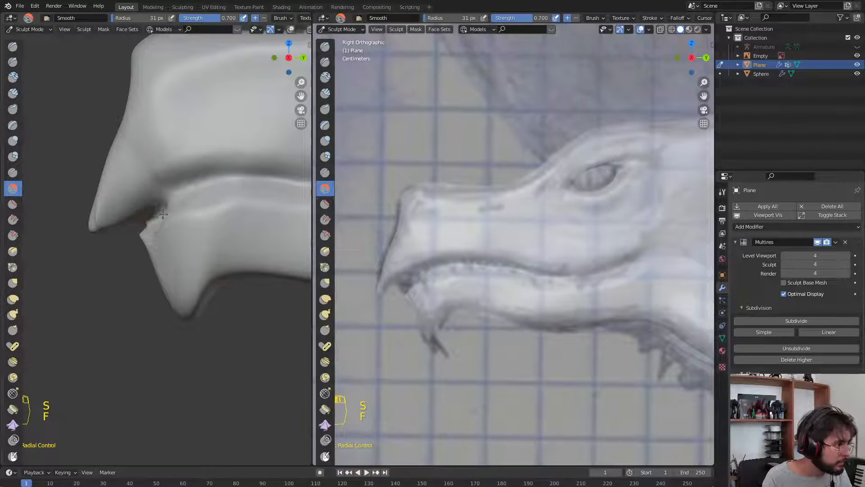
# Build up the front edge of the lower jaw with the Draw brush and smooth it
pyautogui.press('x')
pyautogui.press('f')
pyautogui.click(166, 225)
pyautogui.moveTo(164, 211)
pyautogui.mouseDown()
pyautogui.moveTo(151, 230)
pyautogui.moveTo(159, 242)
pyautogui.mouseUp()
pyautogui.press('s')
pyautogui.moveTo(159, 243); pyautogui.dragTo(199, 205, button='middle')
# Reshape the front of the lower jaw with the Grab brush from the front and smooth it at a 56 px radius
pyautogui.press('g')
pyautogui.press('f')
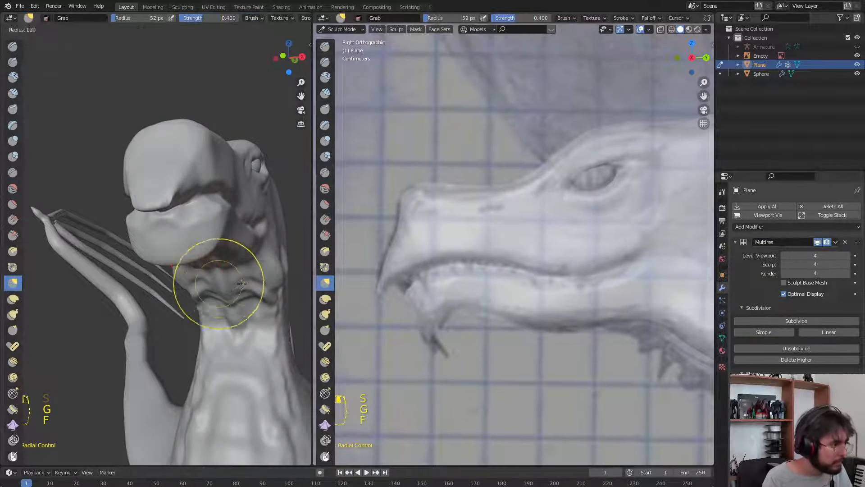
pyautogui.click(278, 284)
pyautogui.moveTo(270, 283)
pyautogui.mouseDown(button='middle')
pyautogui.moveTo(294, 314)
pyautogui.moveTo(293, 273)
pyautogui.mouseUp(button='middle')
pyautogui.moveTo(218, 230); pyautogui.dragTo(156, 224)
pyautogui.press('s')
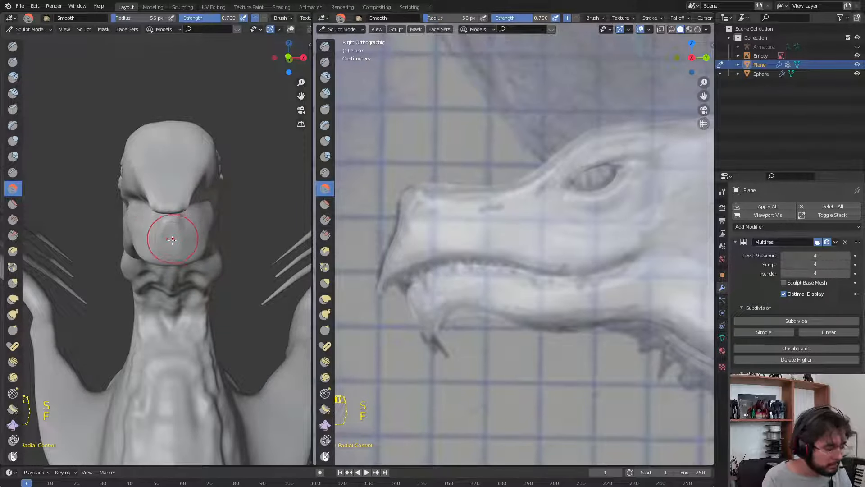
# Sharpen the mouth line behind the beak from the side with the Crease brush at a 24 px radius
pyautogui.press('KP_3')
pyautogui.press('w')
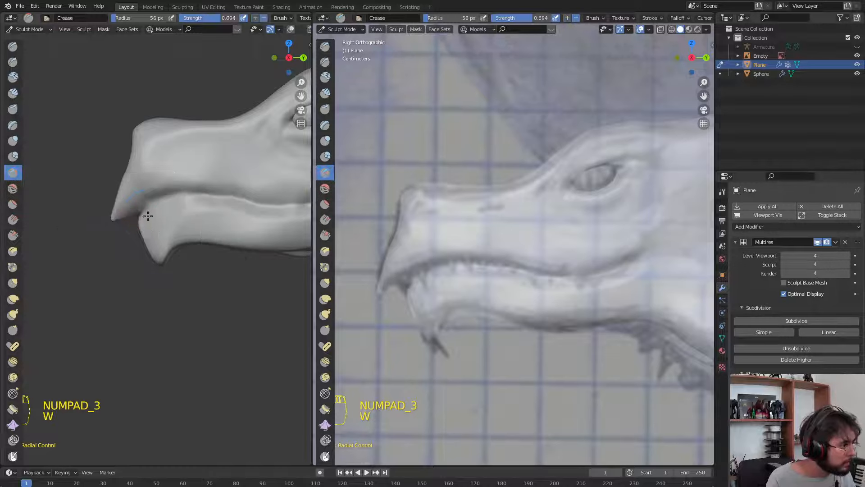
pyautogui.press('f')
pyautogui.press('f')
pyautogui.click(140, 216)
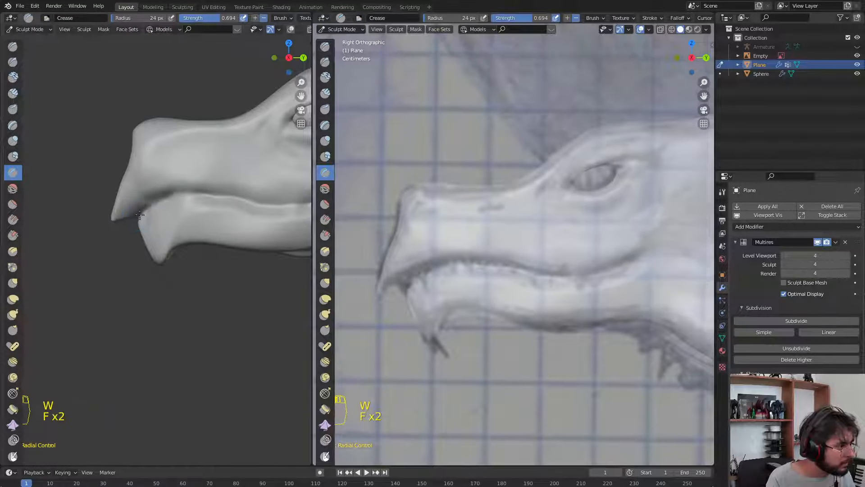
pyautogui.moveTo(199, 197); pyautogui.dragTo(210, 201)
# Sculpt a raised lip along the upper edge of the lower jaw with the Draw brush at 24 px
pyautogui.press('x')
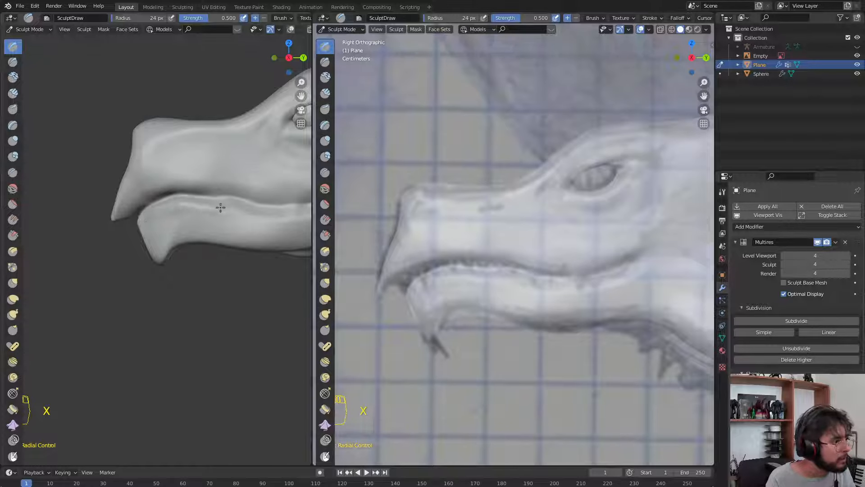
pyautogui.moveTo(260, 211); pyautogui.dragTo(225, 204)
pyautogui.keyDown('shift'); pyautogui.moveTo(253, 206); pyautogui.dragTo(187, 201, button='middle'); pyautogui.keyUp('shift')
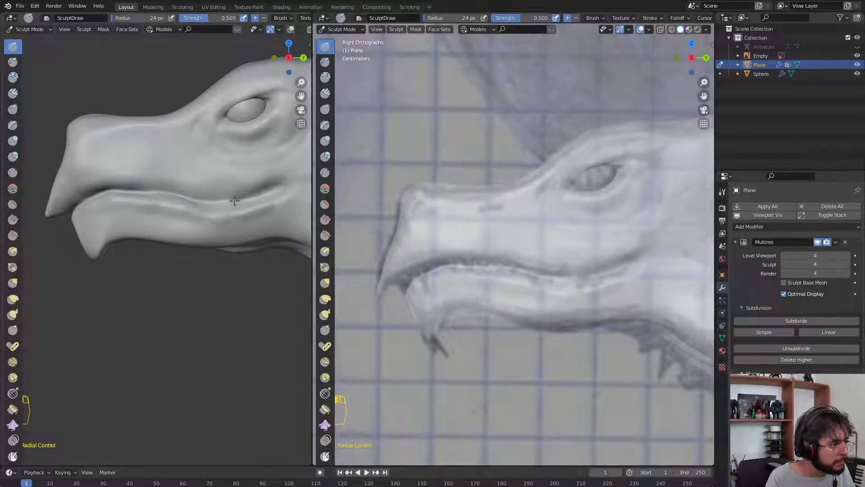
# Carve a line from the mouth corner up behind the eye and over the cheek with the Crease brush at a 14 px radius
pyautogui.press('w')
pyautogui.click(178, 198)
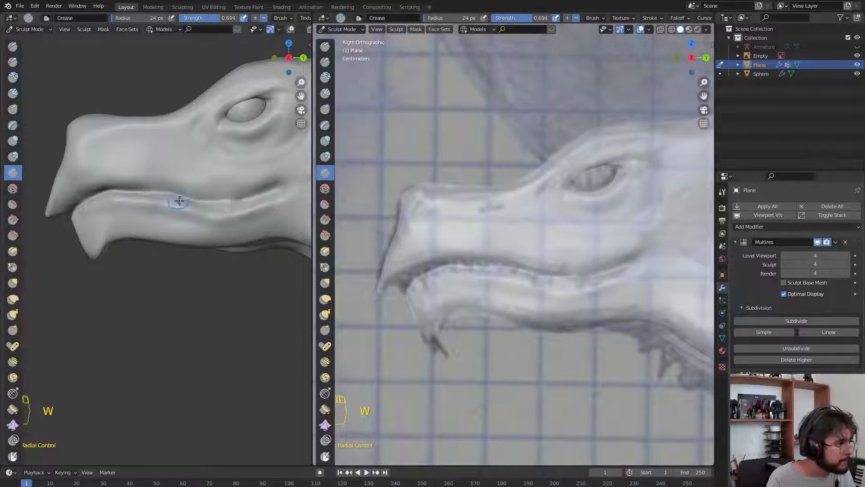
pyautogui.press('f')
pyautogui.click(175, 199)
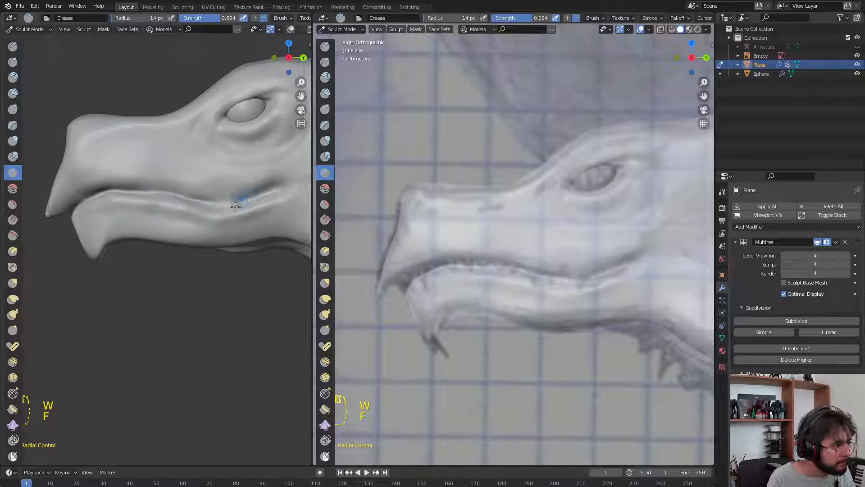
pyautogui.keyDown('shift'); pyautogui.moveTo(255, 194); pyautogui.dragTo(232, 206, button='middle'); pyautogui.keyUp('shift')
pyautogui.scroll(-2, 541, 280)
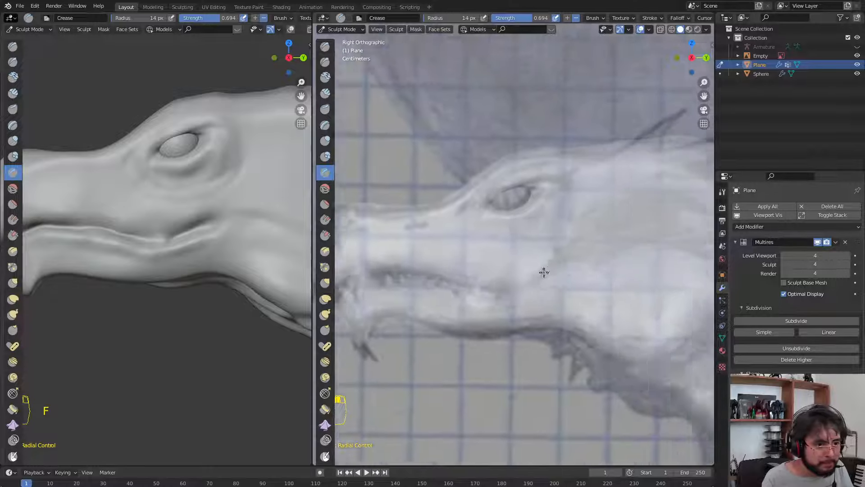
pyautogui.keyDown('shift'); pyautogui.moveTo(547, 270); pyautogui.dragTo(524, 276, button='middle'); pyautogui.keyUp('shift')
pyautogui.moveTo(534, 259)
pyautogui.mouseDown()
pyautogui.moveTo(551, 240)
pyautogui.moveTo(624, 210)
pyautogui.mouseUp()
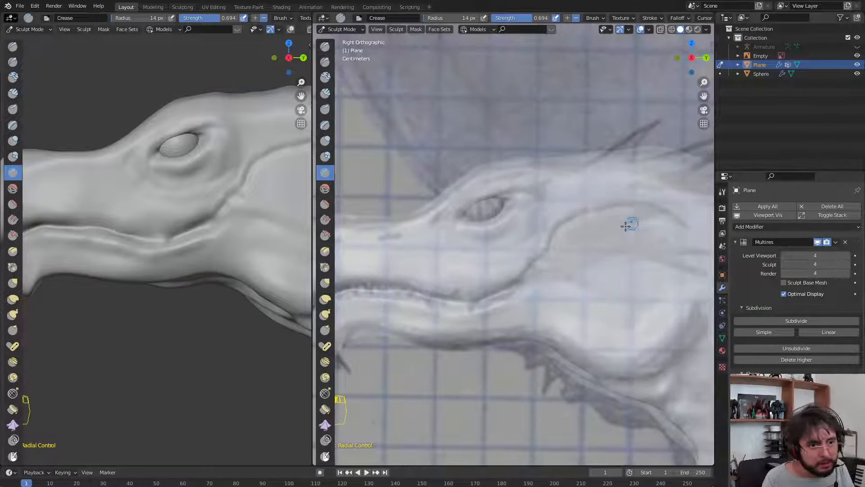
# Extend the creases around the back and lower edge of the cheek area behind the mouth corner, following the reference
pyautogui.keyDown('shift'); pyautogui.moveTo(626, 226); pyautogui.dragTo(547, 238, button='middle'); pyautogui.keyUp('shift')
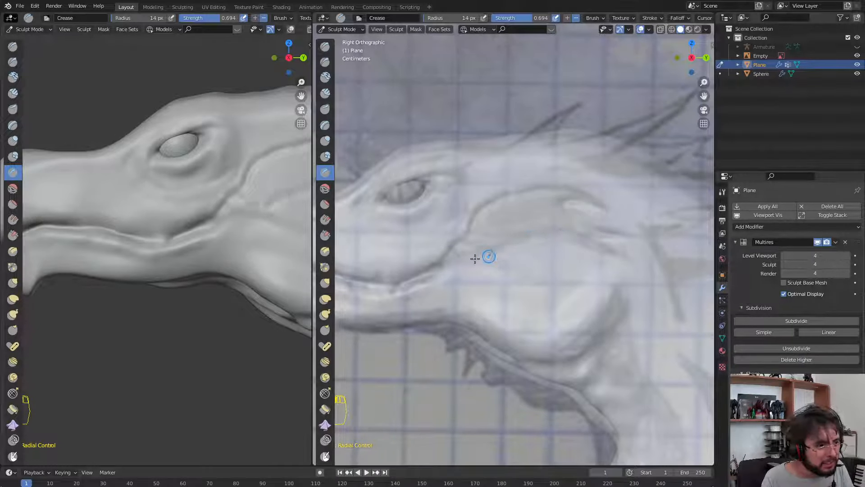
pyautogui.moveTo(474, 258); pyautogui.dragTo(443, 269)
pyautogui.scroll(-3, 243, 196)
pyautogui.keyDown('shift'); pyautogui.moveTo(224, 254); pyautogui.dragTo(199, 319, button='middle'); pyautogui.keyUp('shift')
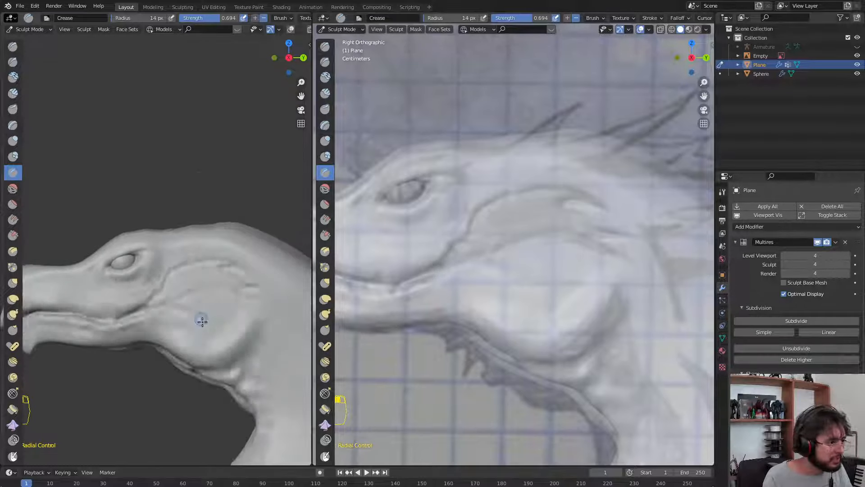
# Carve fine slanted wrinkles inside the creased cheek area with the Crease brush at a 6 px radius
pyautogui.press('f')
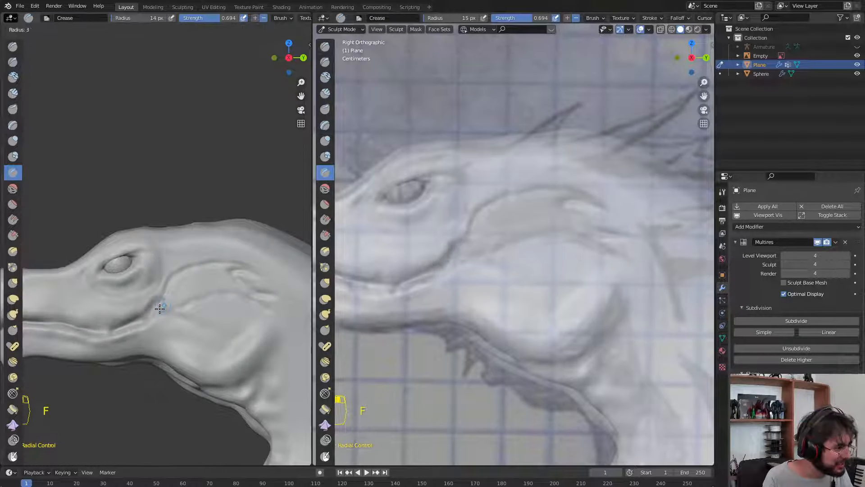
pyautogui.click(178, 273)
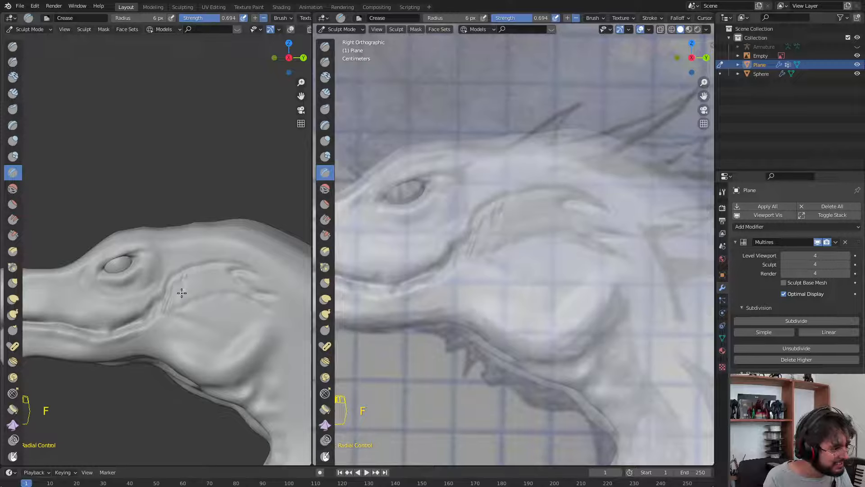
pyautogui.moveTo(192, 291); pyautogui.dragTo(208, 290)
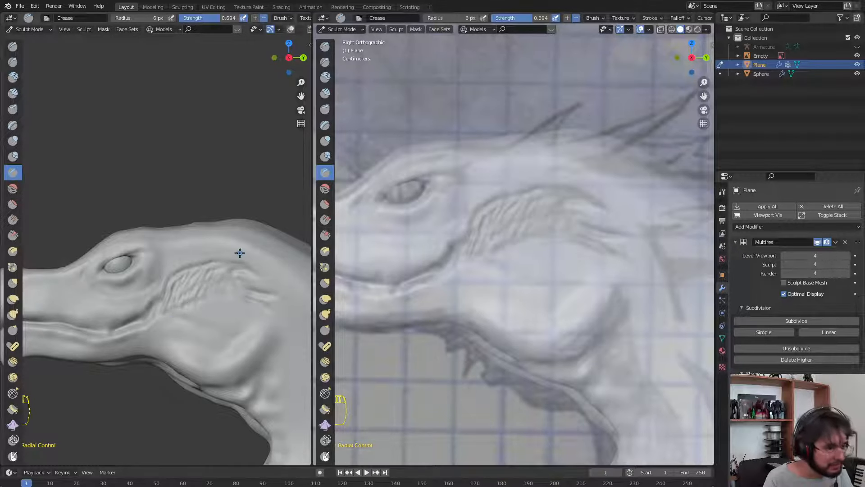
# Build up the jaw muscle bulge below the cheek wrinkles with the Draw brush and smooth it at a 49 px radius
pyautogui.press('s')
pyautogui.press('f')
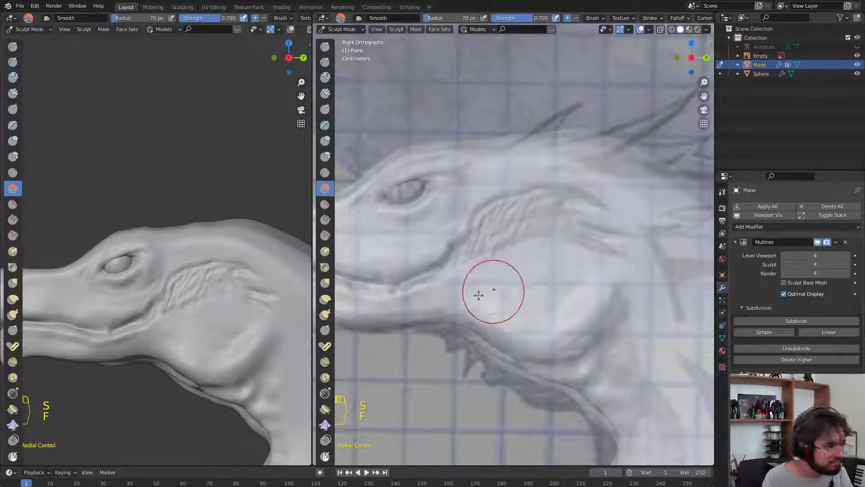
pyautogui.click(479, 295)
pyautogui.press('x')
pyautogui.press('f')
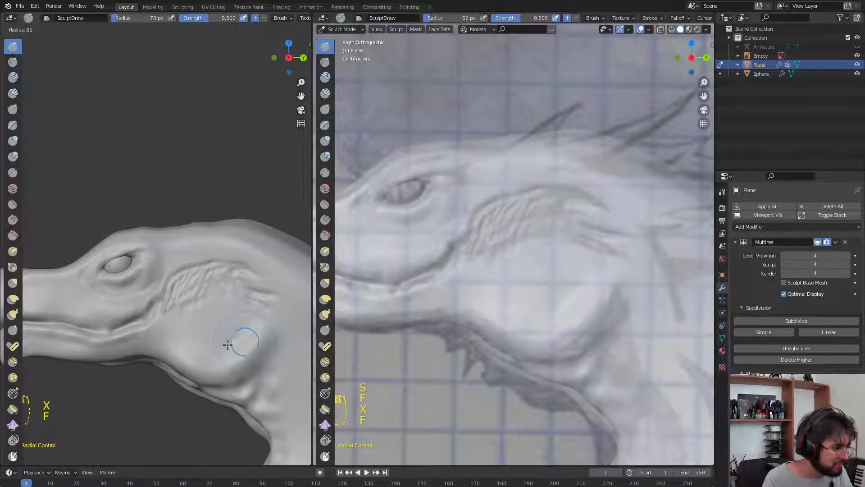
pyautogui.click(185, 342)
pyautogui.press('s')
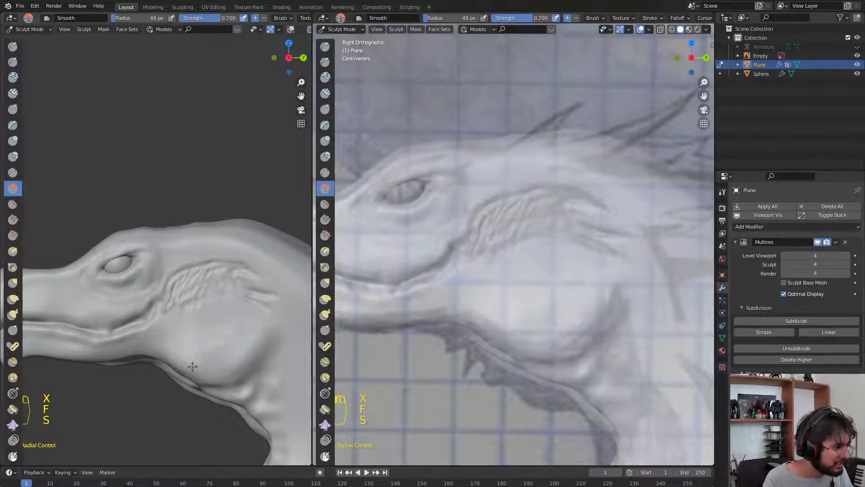
pyautogui.keyDown('shift'); pyautogui.moveTo(192, 366); pyautogui.dragTo(225, 339, button='middle'); pyautogui.keyUp('shift')
pyautogui.moveTo(247, 263)
pyautogui.mouseDown()
pyautogui.moveTo(207, 272)
pyautogui.moveTo(208, 294)
pyautogui.mouseUp()
pyautogui.press('s')
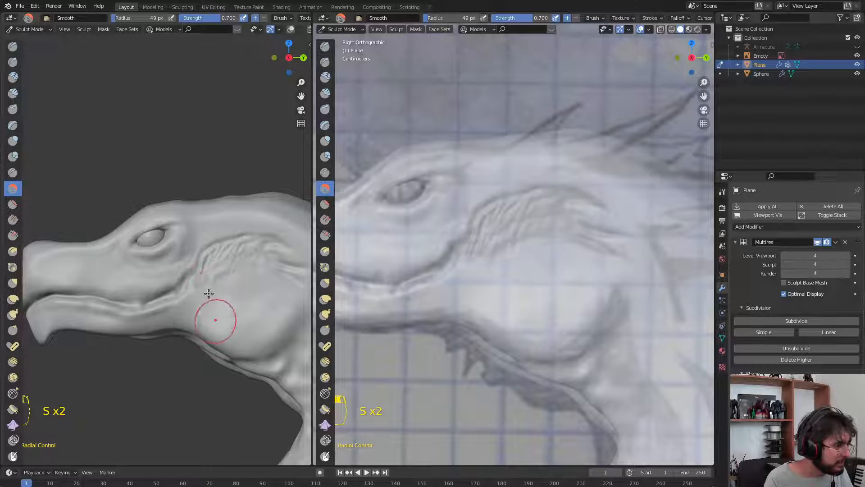
pyautogui.moveTo(209, 293); pyautogui.dragTo(232, 317, button='middle')
pyautogui.moveTo(181, 307); pyautogui.dragTo(191, 279, button='middle')
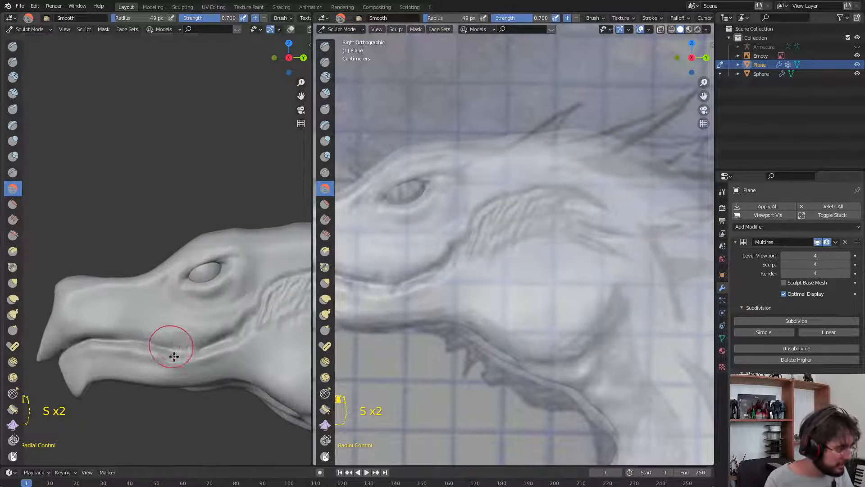
# Nudge the tip of the upper beak slightly down and forward with the Grab brush at an 86 px radius
pyautogui.press('g')
pyautogui.press('f')
pyautogui.click(231, 355)
pyautogui.press('m')
pyautogui.press('g')
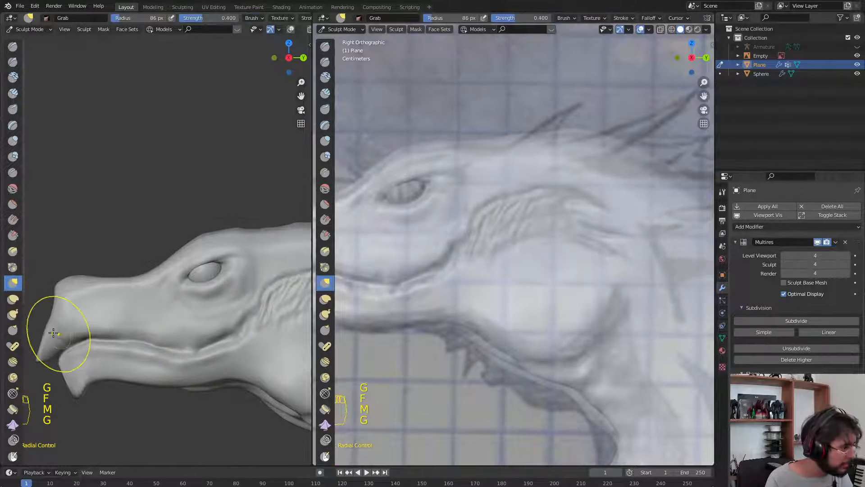
pyautogui.moveTo(54, 333); pyautogui.dragTo(47, 342)
# Mask the upper jaw from beak tip to cheek with the Mask brush at 42 px, with overlays shown and the reference image hidden
pyautogui.press('m')
pyautogui.press('f')
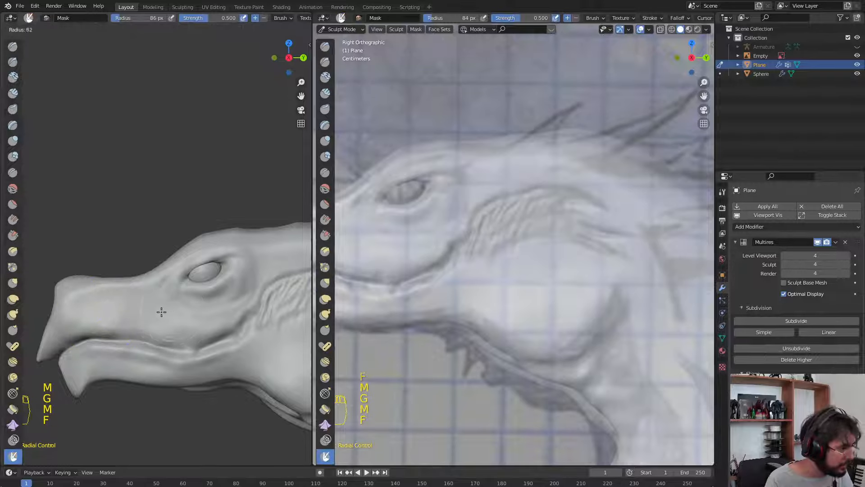
pyautogui.click(124, 315)
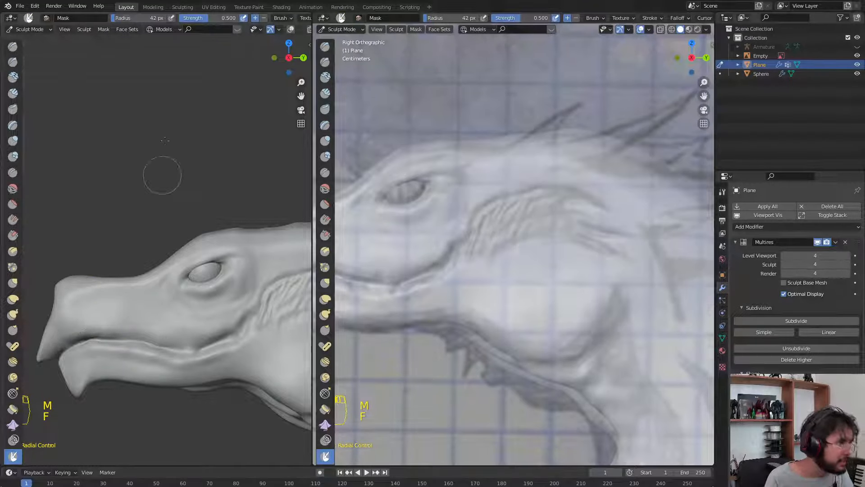
pyautogui.click(290, 29)
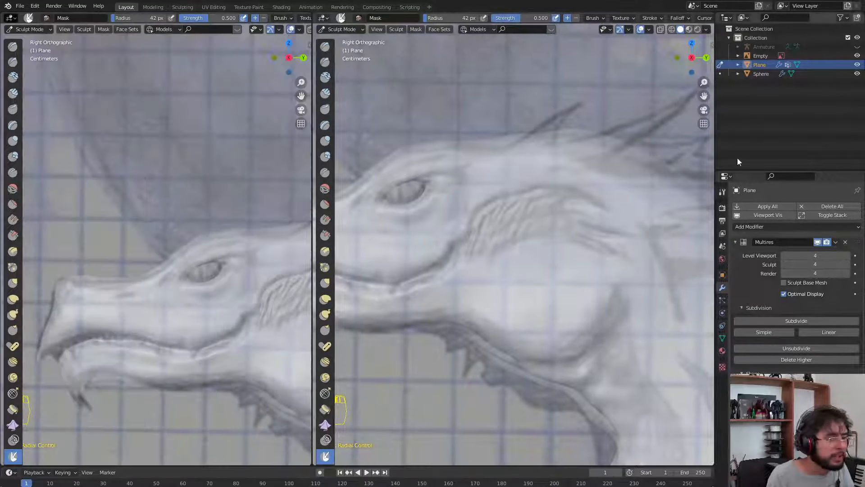
pyautogui.click(857, 56)
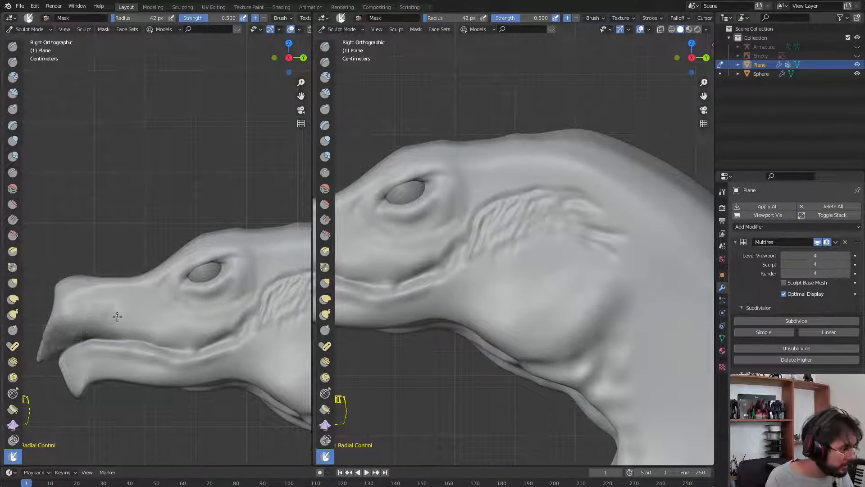
pyautogui.moveTo(90, 324)
pyautogui.mouseDown()
pyautogui.moveTo(116, 318)
pyautogui.moveTo(178, 332)
pyautogui.moveTo(219, 323)
pyautogui.moveTo(264, 279)
pyautogui.moveTo(189, 313)
pyautogui.moveTo(118, 296)
pyautogui.moveTo(204, 319)
pyautogui.mouseUp()
pyautogui.moveTo(124, 320)
pyautogui.mouseDown()
pyautogui.moveTo(167, 340)
pyautogui.moveTo(68, 293)
pyautogui.moveTo(42, 323)
pyautogui.mouseUp()
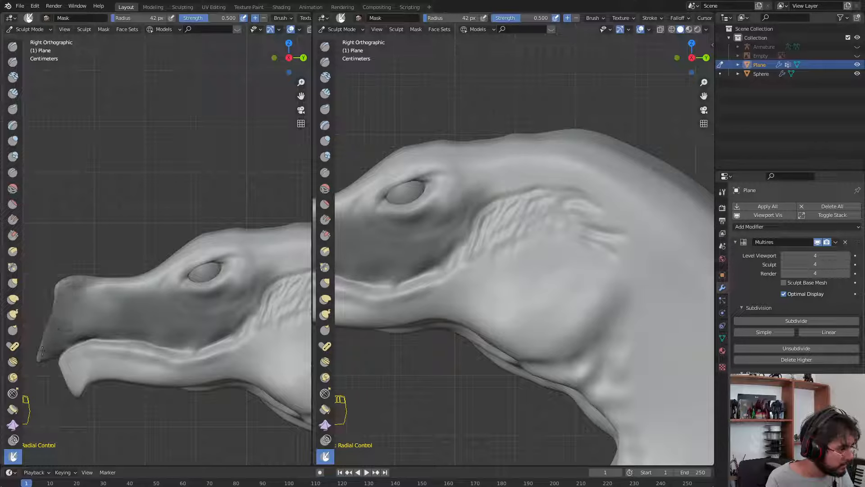
pyautogui.moveTo(42, 350); pyautogui.dragTo(190, 331, button='middle')
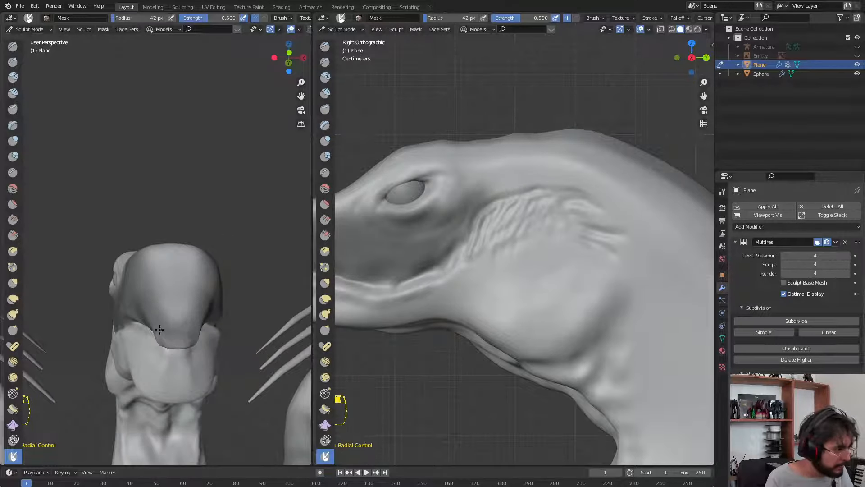
pyautogui.press('KP_3')
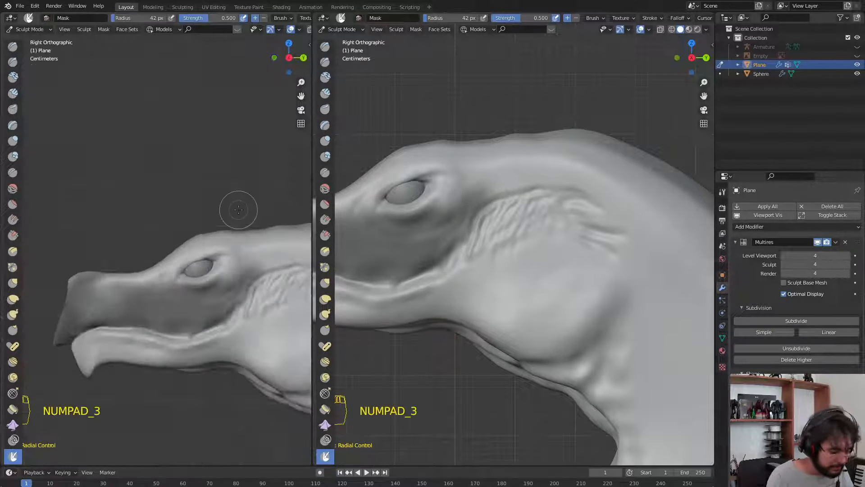
# Invert the mask and pull the upper jaw's lower edge and beak over the mouth line with the Grab brush
pyautogui.hotkey('ctrl', 'i')
pyautogui.press('g')
pyautogui.press('f')
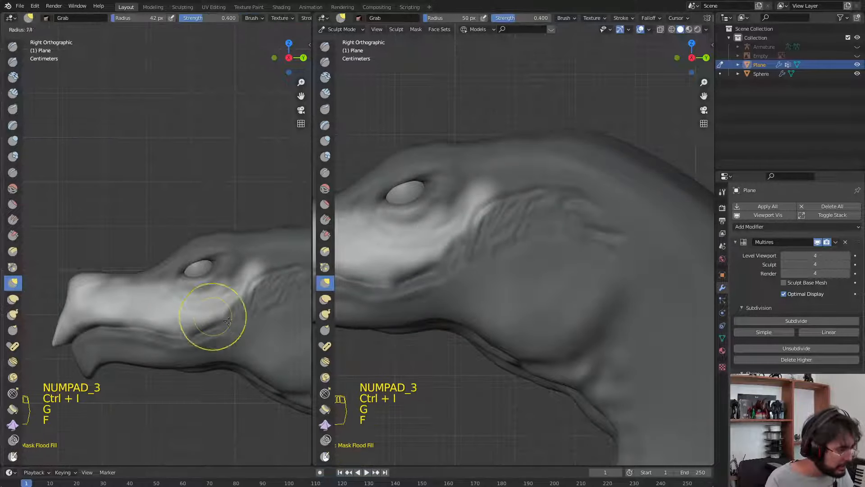
pyautogui.moveTo(228, 316)
pyautogui.mouseDown()
pyautogui.moveTo(222, 328)
pyautogui.moveTo(193, 334)
pyautogui.moveTo(135, 318)
pyautogui.moveTo(144, 313)
pyautogui.moveTo(95, 320)
pyautogui.moveTo(98, 327)
pyautogui.moveTo(93, 303)
pyautogui.mouseUp()
pyautogui.press('f')
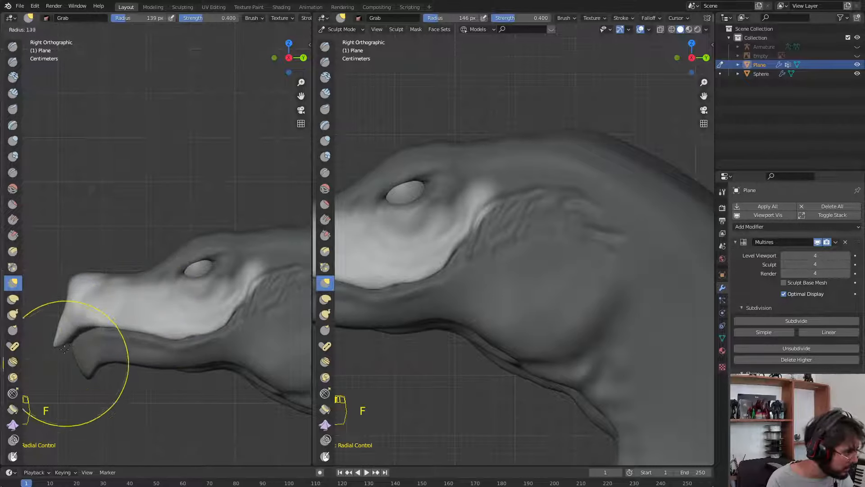
pyautogui.click(65, 338)
pyautogui.moveTo(65, 338)
pyautogui.mouseDown()
pyautogui.moveTo(63, 329)
pyautogui.moveTo(87, 319)
pyautogui.moveTo(81, 334)
pyautogui.mouseUp()
# Inspect the reshaped upper jaw from the front and clear the mask from the model
pyautogui.moveTo(445, 247); pyautogui.dragTo(525, 264, button='middle')
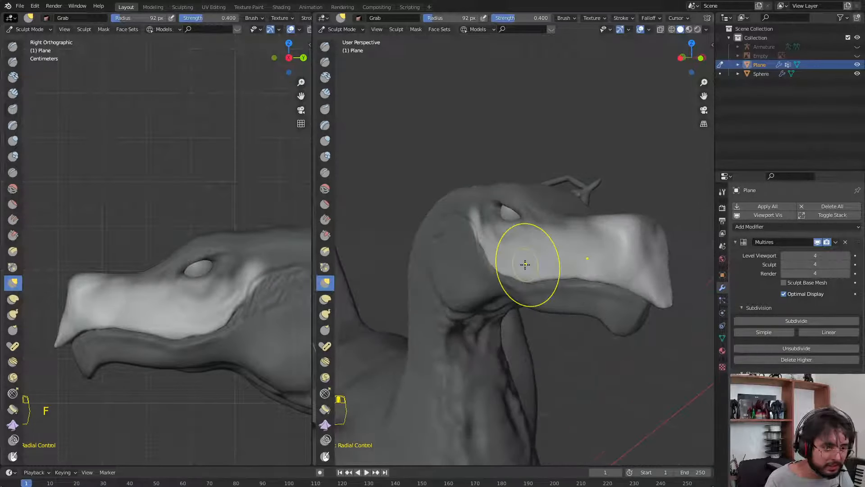
pyautogui.press('KP_3')
pyautogui.hotkey('alt', 'm')
pyautogui.scroll(6, 524, 265)
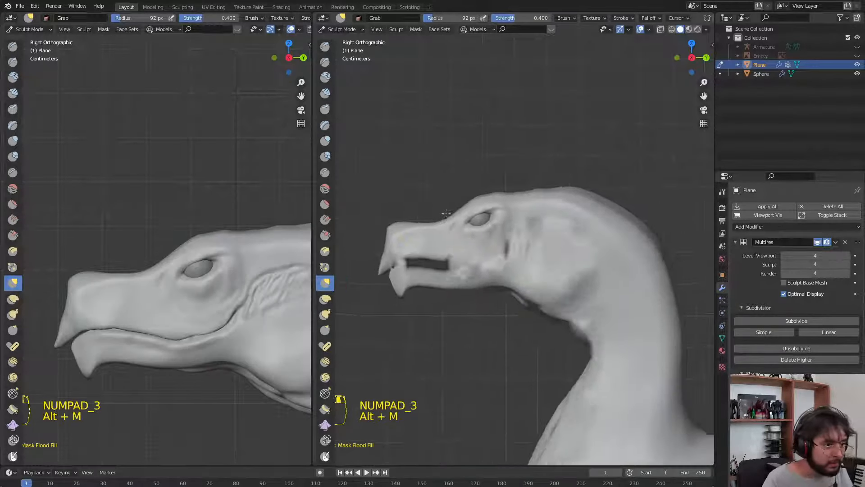
pyautogui.scroll(-5, 527, 229)
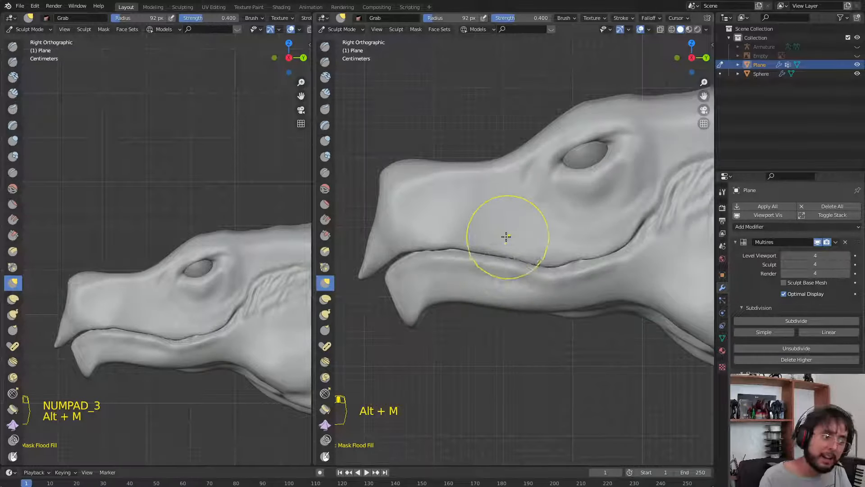
# Refine the front of the lower jaw and the beak from the side with the Grab brush at 32 px and 60 px radii
pyautogui.moveTo(455, 284)
pyautogui.mouseDown()
pyautogui.moveTo(440, 313)
pyautogui.moveTo(411, 288)
pyautogui.mouseUp()
pyautogui.press('g')
pyautogui.press('f')
pyautogui.click(377, 284)
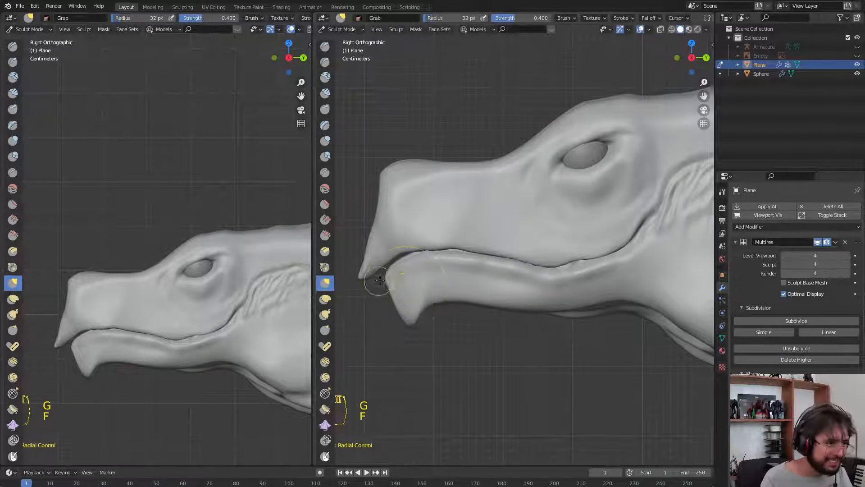
pyautogui.press('f')
pyautogui.click(415, 274)
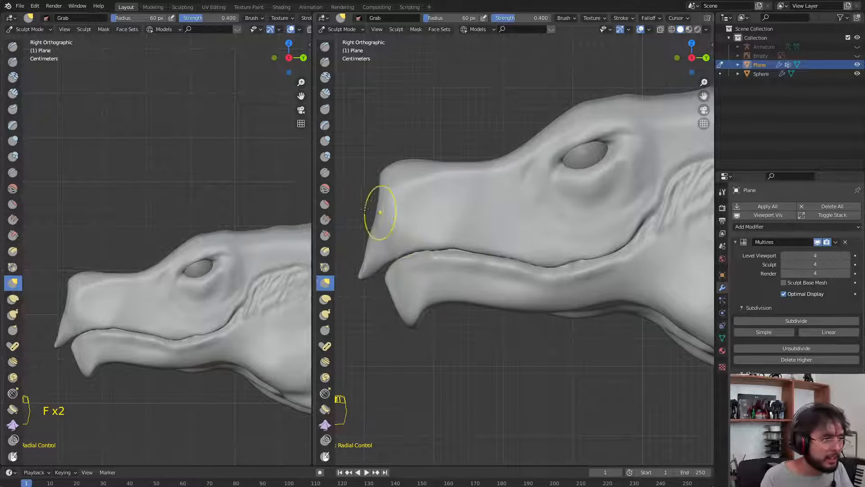
# Try to carve a nostril near the snout tip with the Crease brush at a 26 px radius
pyautogui.press('w')
pyautogui.click(311, 228)
pyautogui.press('f')
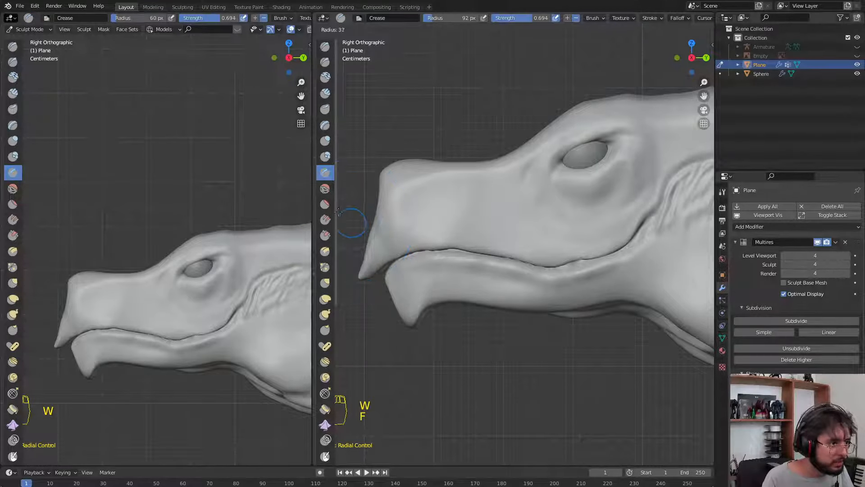
pyautogui.click(338, 211)
pyautogui.press('f')
pyautogui.click(396, 206)
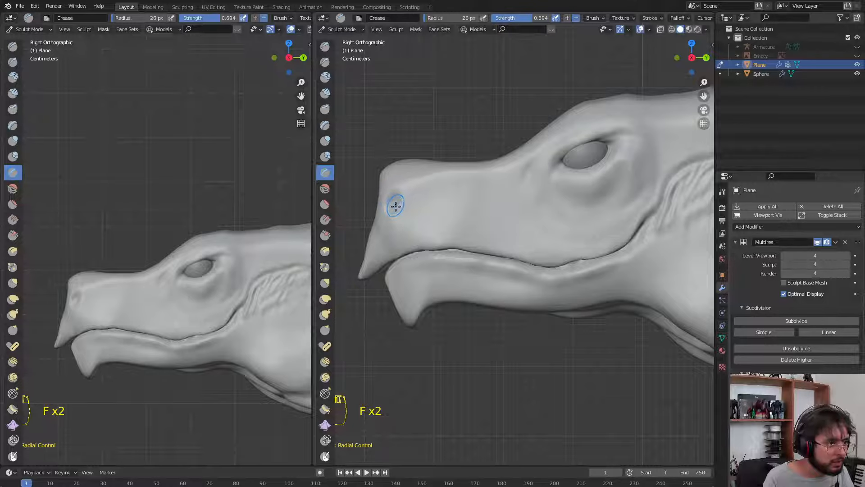
pyautogui.hotkey('ctrl', 'z')
# Carve the nostril at the snout tip with the Crease brush at 14 px, checking the reference image, and deepen it at 7 px
pyautogui.press('f')
pyautogui.click(393, 201)
pyautogui.click(857, 55)
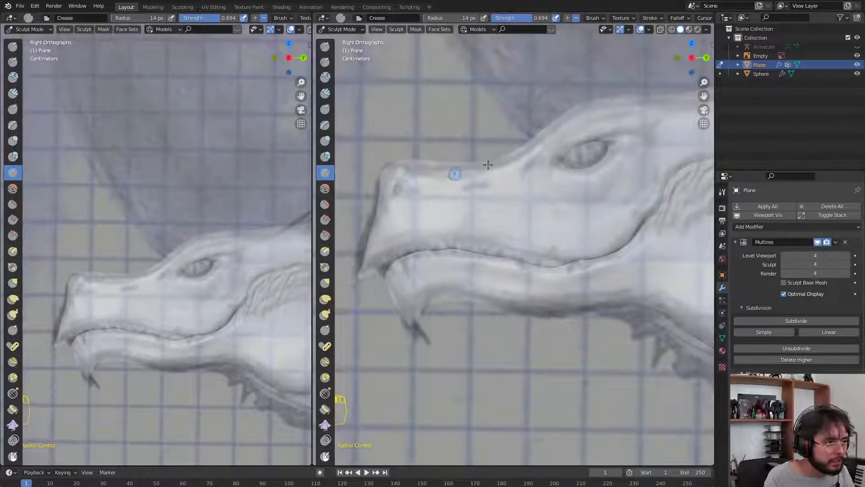
pyautogui.click(857, 55)
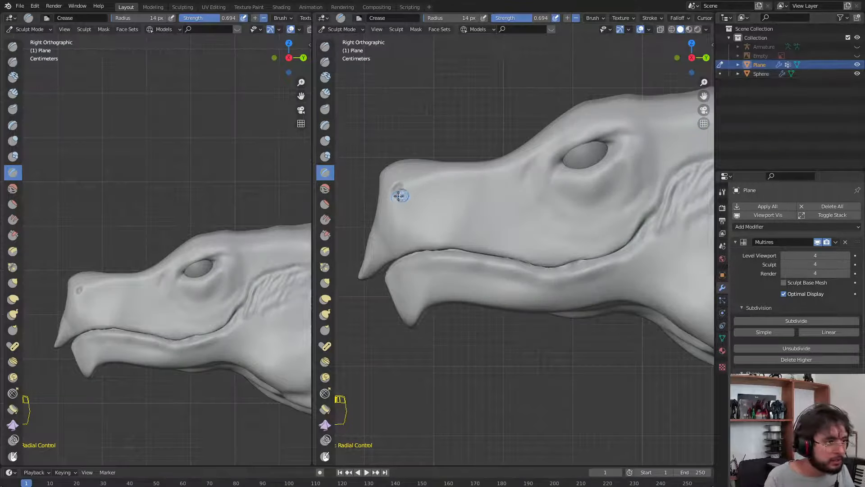
pyautogui.press('f')
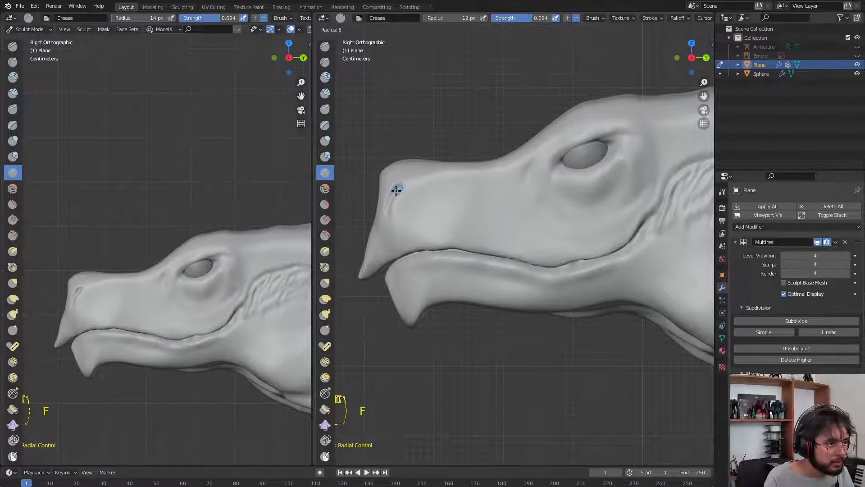
pyautogui.click(403, 185)
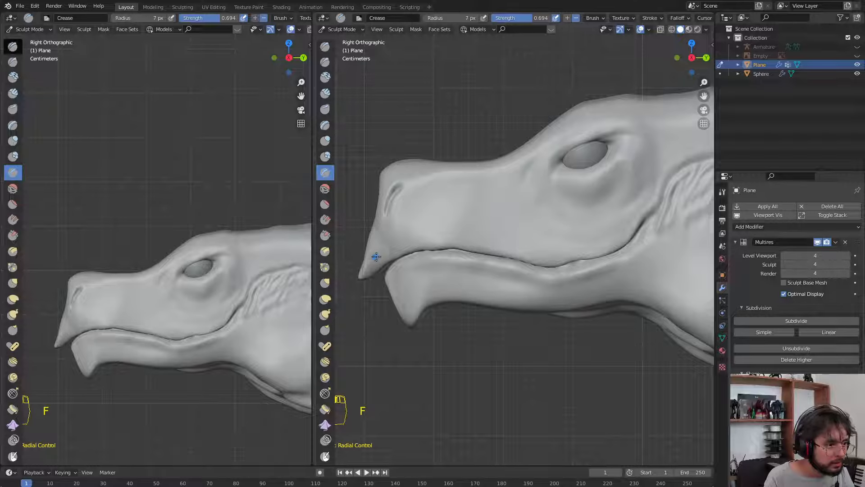
# Refine the tip of the upper beak with the Draw brush at a 35 px radius and smooth its surface
pyautogui.press('x')
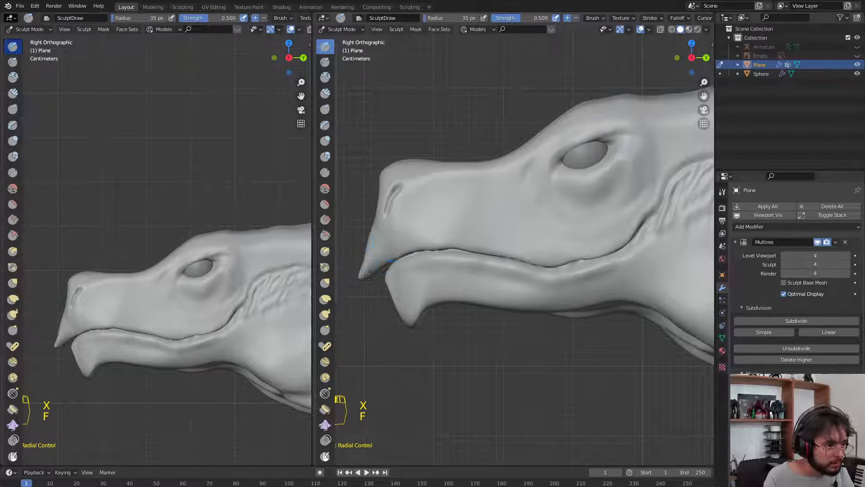
pyautogui.moveTo(365, 278); pyautogui.dragTo(401, 280, button='middle')
pyautogui.press('s')
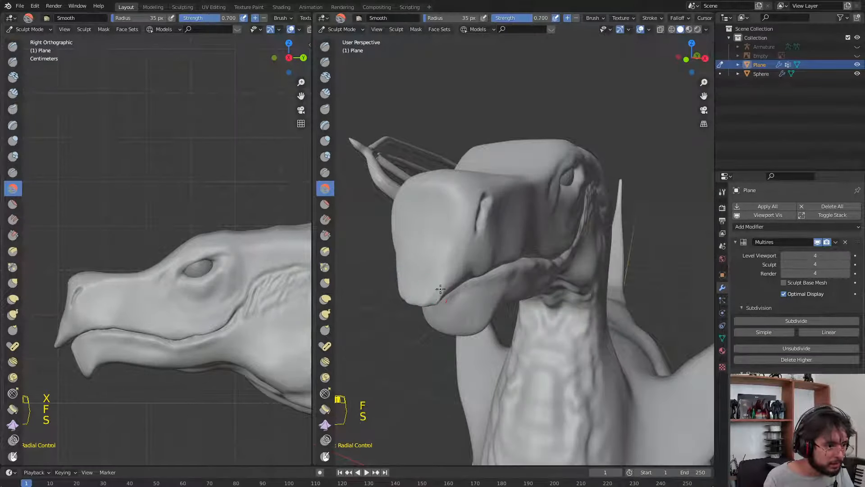
pyautogui.press('KP_3')
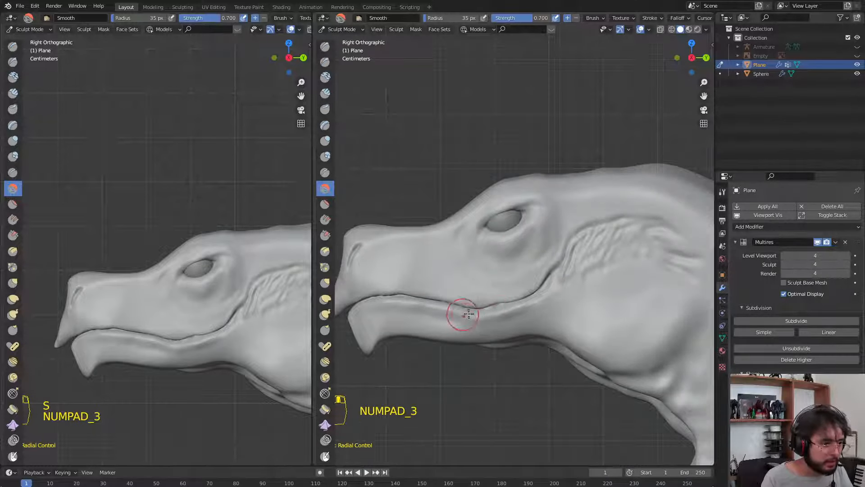
# Carve throat folds beneath and behind the jaw with the Crease brush at a 24 px radius
pyautogui.keyDown('shift'); pyautogui.moveTo(571, 213); pyautogui.dragTo(536, 201, button='middle'); pyautogui.keyUp('shift')
pyautogui.keyDown('shift'); pyautogui.moveTo(581, 329); pyautogui.dragTo(569, 264, button='middle'); pyautogui.keyUp('shift')
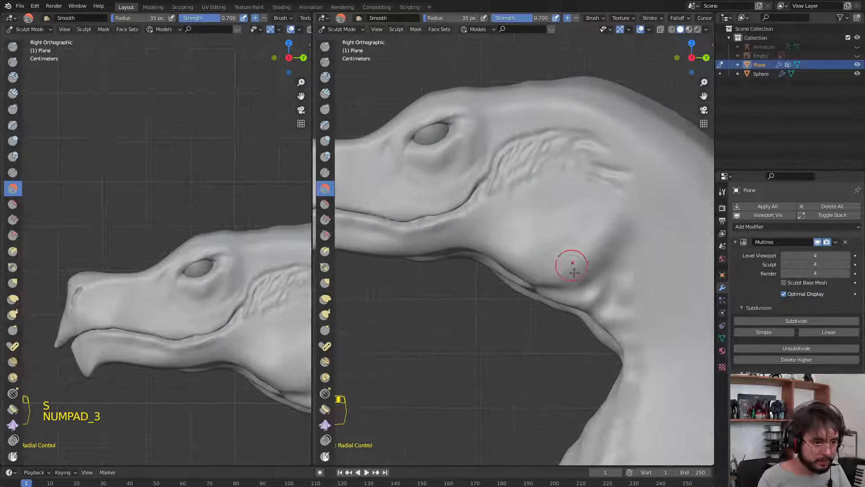
pyautogui.press('w')
pyautogui.press('f')
pyautogui.click(541, 295)
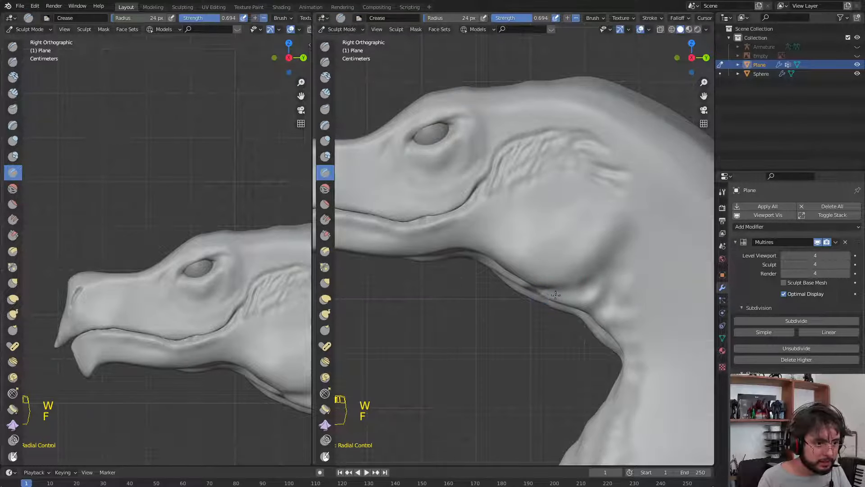
pyautogui.moveTo(642, 294); pyautogui.dragTo(615, 306)
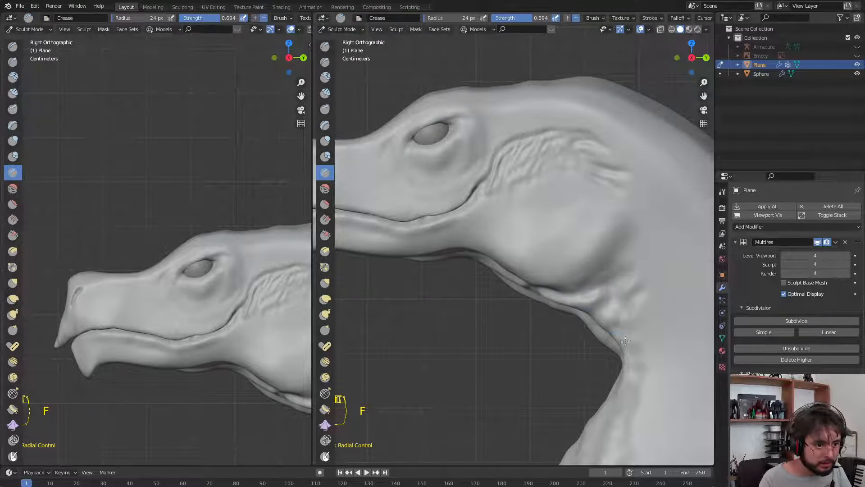
pyautogui.keyDown('shift'); pyautogui.moveTo(624, 341); pyautogui.dragTo(587, 255, button='middle'); pyautogui.keyUp('shift')
pyautogui.keyDown('ctrl'); pyautogui.moveTo(590, 209); pyautogui.dragTo(569, 252, button='middle'); pyautogui.keyUp('ctrl')
pyautogui.moveTo(563, 246); pyautogui.dragTo(572, 271)
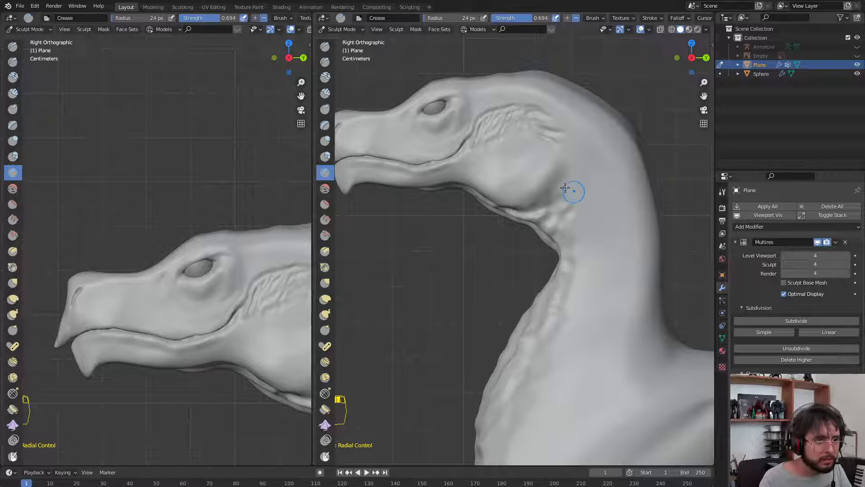
# Shape a long groove down the side of the neck, undoing a stroke and softening it with the Smooth brush
pyautogui.moveTo(602, 203)
pyautogui.mouseDown()
pyautogui.moveTo(586, 245)
pyautogui.moveTo(623, 265)
pyautogui.mouseUp()
pyautogui.hotkey('ctrl', 'z')
pyautogui.press('s')
pyautogui.press('f')
pyautogui.click(628, 232)
# Build up the shoulder muscle at the base of the wing with the Draw brush at a 74 px radius
pyautogui.keyDown('shift'); pyautogui.moveTo(604, 266); pyautogui.dragTo(595, 171, button='middle'); pyautogui.keyUp('shift')
pyautogui.keyDown('ctrl'); pyautogui.moveTo(595, 172); pyautogui.dragTo(567, 276, button='middle'); pyautogui.keyUp('ctrl')
pyautogui.keyDown('shift'); pyautogui.moveTo(567, 275); pyautogui.dragTo(536, 268, button='middle'); pyautogui.keyUp('shift')
pyautogui.press('x')
pyautogui.press('f')
pyautogui.click(569, 269)
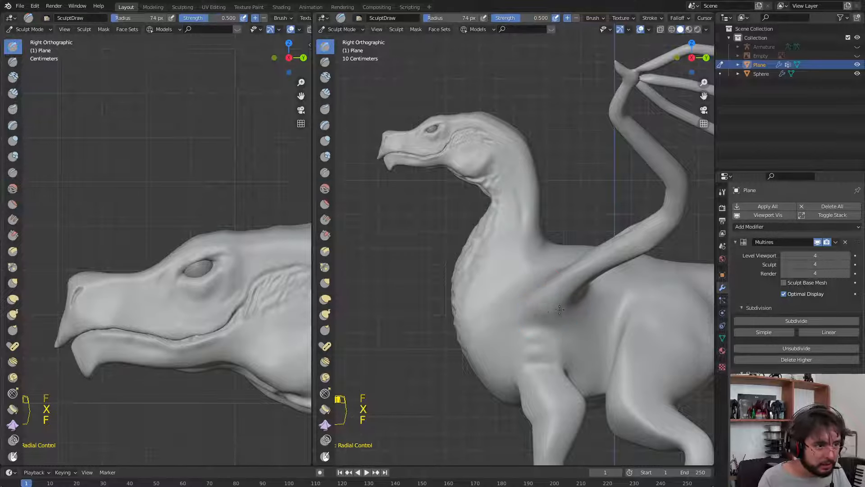
pyautogui.moveTo(585, 304); pyautogui.dragTo(526, 288)
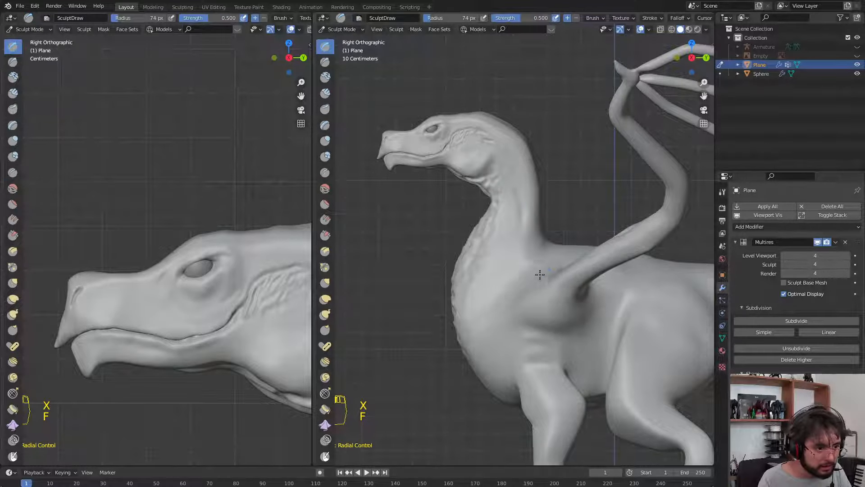
pyautogui.moveTo(540, 274); pyautogui.dragTo(610, 312, button='middle')
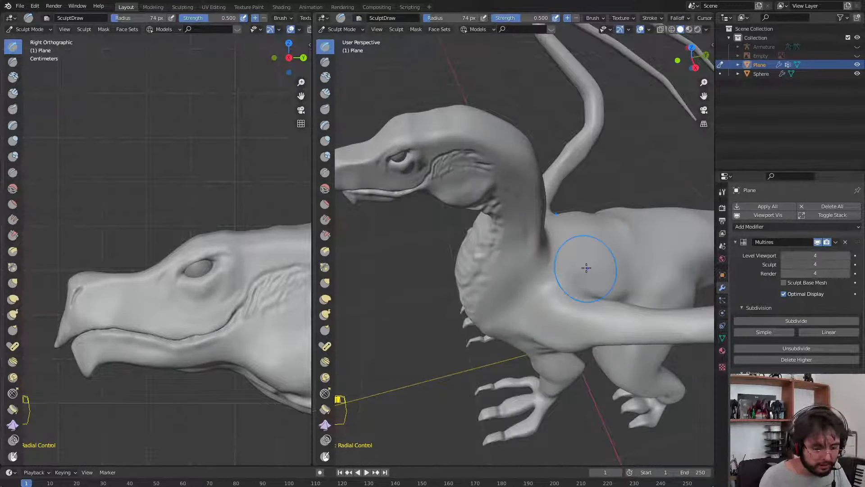
pyautogui.press('KP_3')
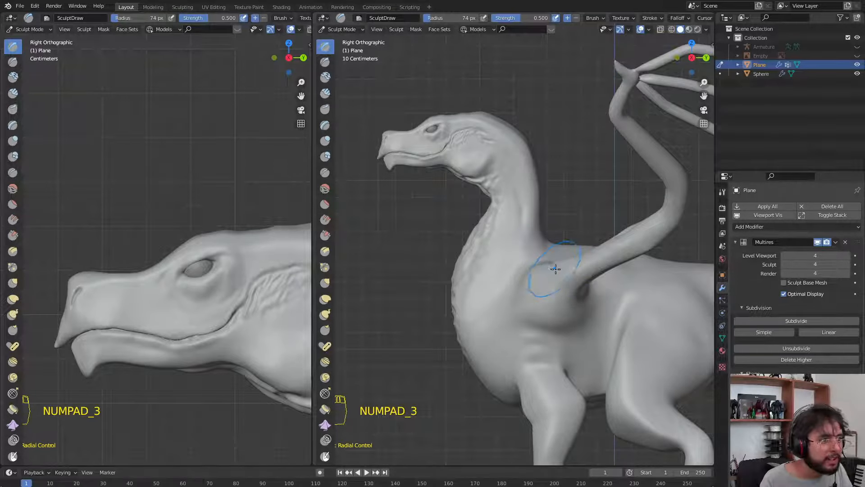
# Smooth the shoulder and wing base with the Smooth brush at a 57 px radius
pyautogui.keyDown('shift'); pyautogui.moveTo(649, 196); pyautogui.dragTo(543, 199, button='middle'); pyautogui.keyUp('shift')
pyautogui.hotkey('shift', 's')
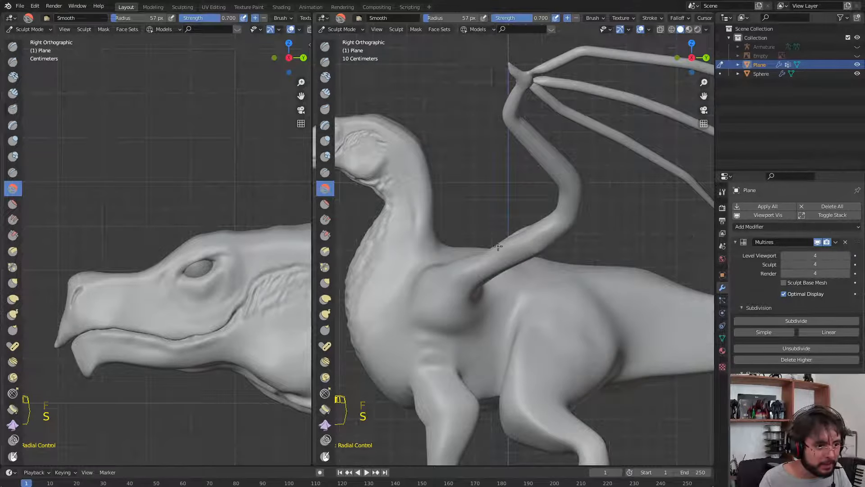
pyautogui.moveTo(483, 191); pyautogui.dragTo(526, 199, button='middle')
pyautogui.press('KP_3')
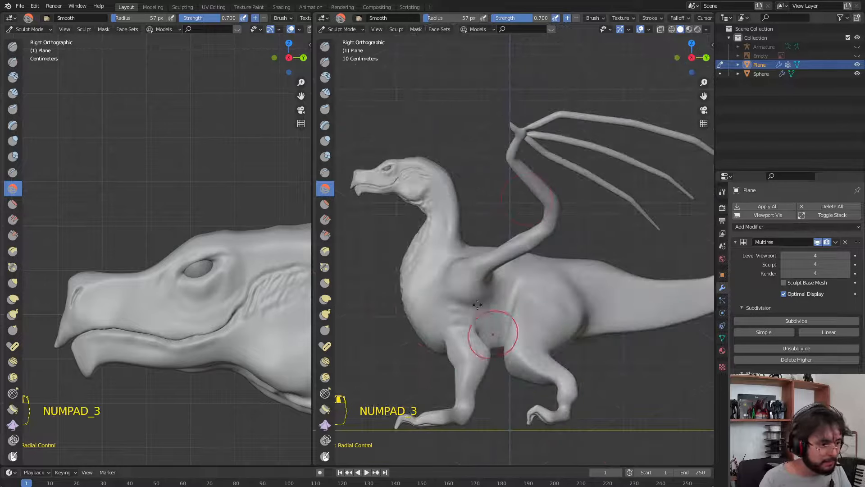
# Add muscle volume where the front leg meets the chest with the Draw brush at a 29 px radius
pyautogui.keyDown('shift'); pyautogui.moveTo(477, 305); pyautogui.dragTo(484, 230, button='middle'); pyautogui.keyUp('shift')
pyautogui.press('f')
pyautogui.press('x')
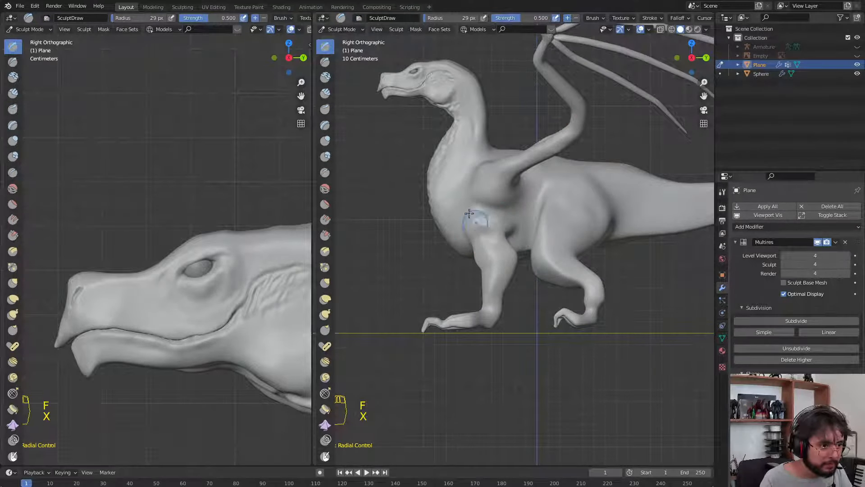
pyautogui.moveTo(478, 226); pyautogui.dragTo(512, 203, button='middle')
pyautogui.moveTo(522, 216)
pyautogui.mouseDown()
pyautogui.moveTo(533, 188)
pyautogui.moveTo(509, 211)
pyautogui.moveTo(511, 192)
pyautogui.mouseUp()
pyautogui.press('KP_2')
pyautogui.press('KP_3')
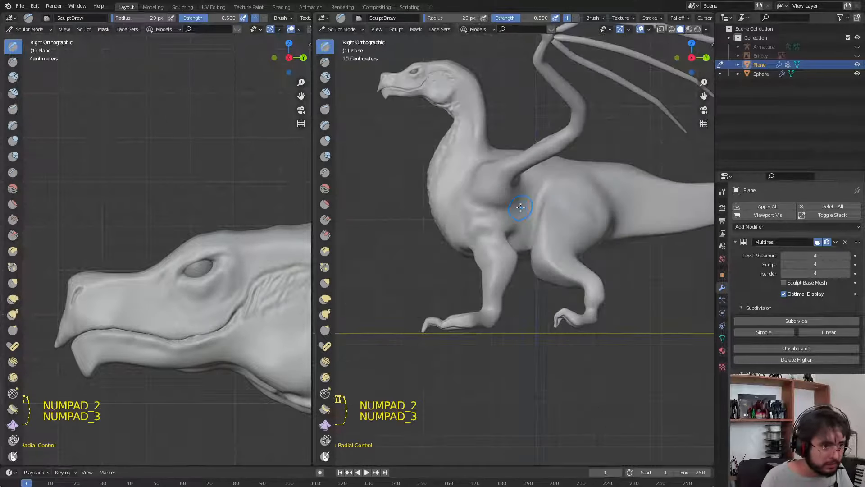
# Sculpt muscle folds between the shoulder and the top of the front leg with the 29 px Draw brush
pyautogui.scroll(3, 493, 184)
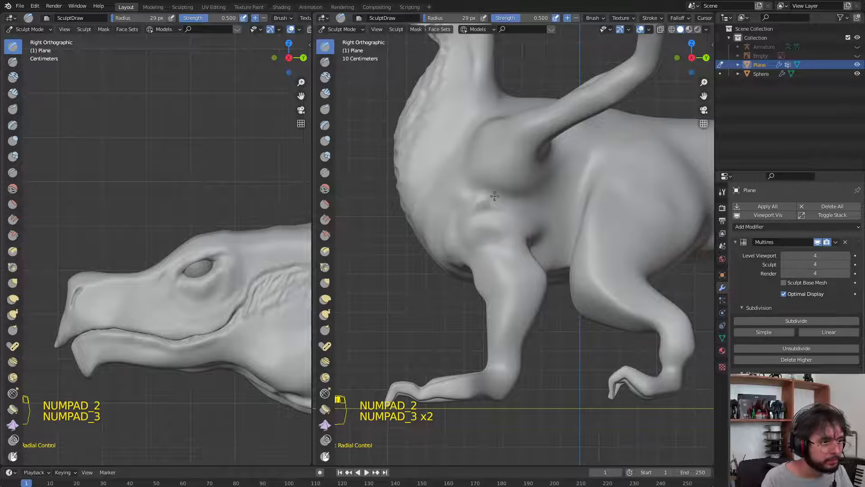
pyautogui.moveTo(512, 196); pyautogui.dragTo(542, 245)
pyautogui.moveTo(486, 219)
pyautogui.mouseDown()
pyautogui.moveTo(524, 234)
pyautogui.moveTo(508, 253)
pyautogui.mouseUp()
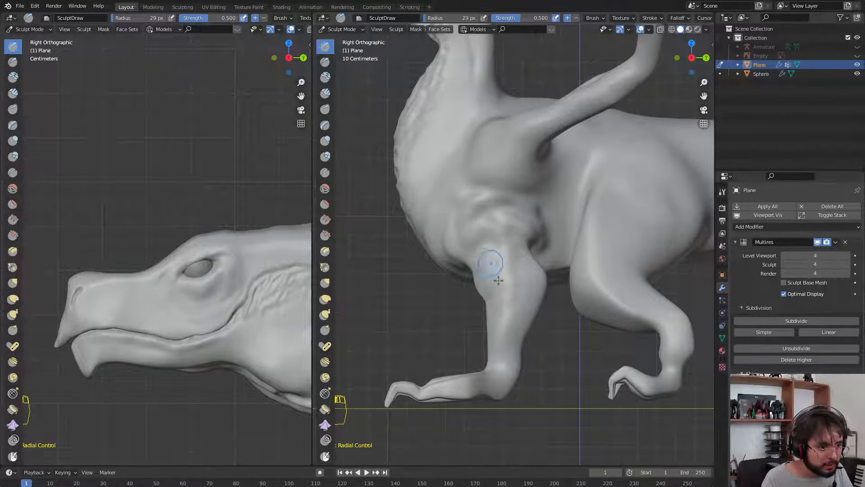
# Build up the rear edge of the hind thigh with the Draw brush and soften it with the Smooth brush at 35 px
pyautogui.keyDown('shift'); pyautogui.moveTo(487, 279); pyautogui.dragTo(497, 177, button='middle'); pyautogui.keyUp('shift')
pyautogui.keyDown('shift'); pyautogui.moveTo(627, 155); pyautogui.dragTo(568, 247, button='middle'); pyautogui.keyUp('shift')
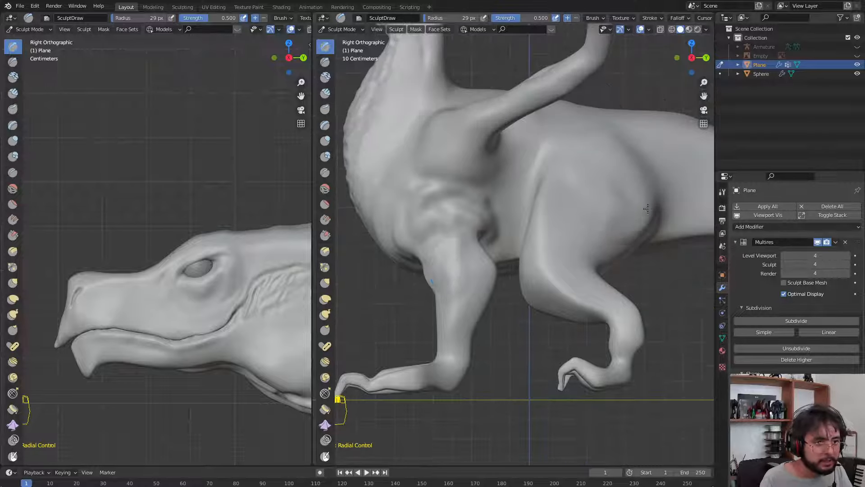
pyautogui.press('f')
pyautogui.click(639, 257)
pyautogui.moveTo(612, 253)
pyautogui.mouseDown()
pyautogui.moveTo(633, 158)
pyautogui.moveTo(644, 217)
pyautogui.moveTo(649, 162)
pyautogui.mouseUp()
pyautogui.press('s')
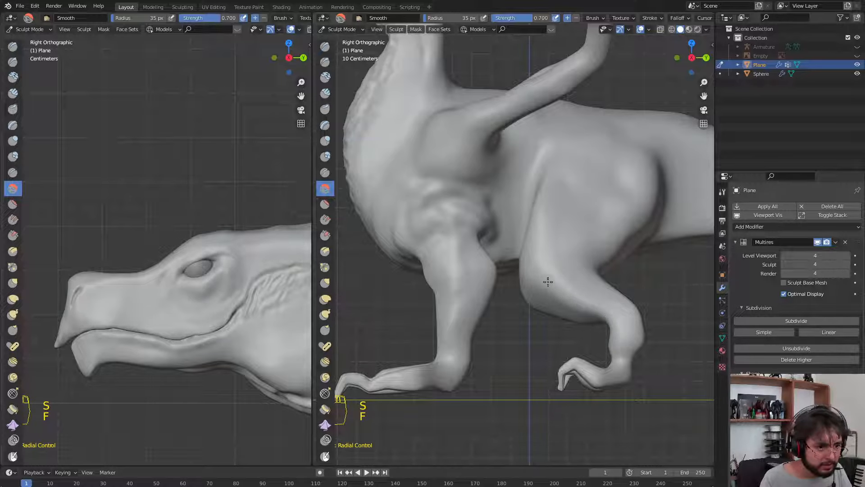
# Crease the hollow behind the front leg at a 35 px radius and carve the hind thigh's muscle lines at 27 px
pyautogui.press('w')
pyautogui.click(489, 239)
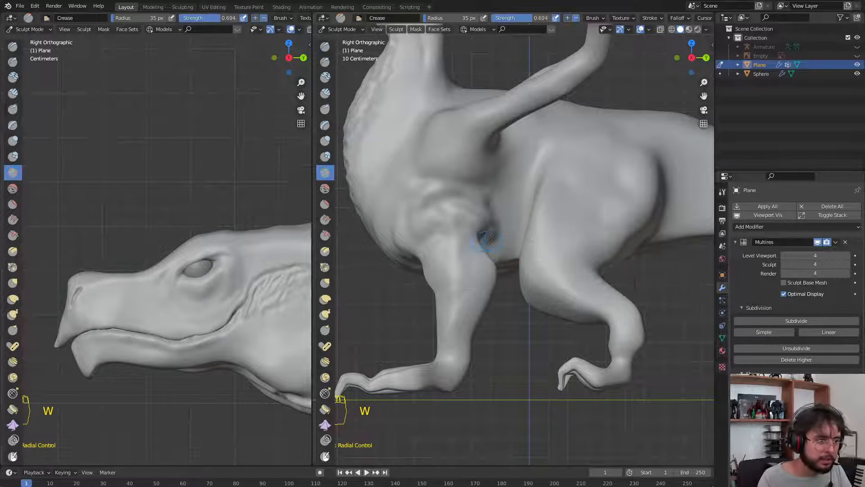
pyautogui.press('f')
pyautogui.click(593, 244)
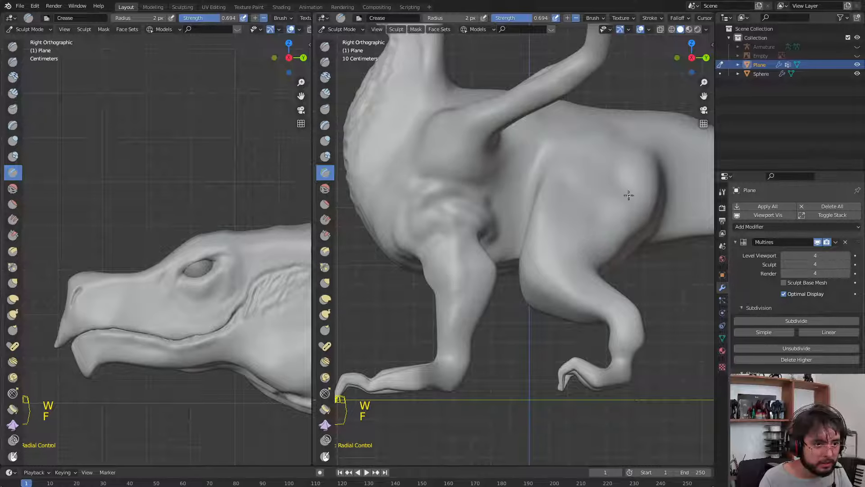
pyautogui.press('f')
pyautogui.click(597, 235)
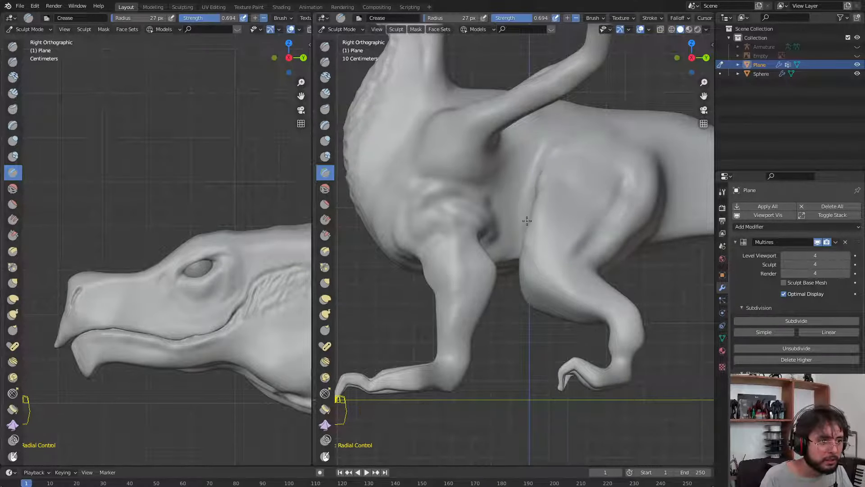
# Soften the hind thigh and hip with the Smooth brush at a 93 px radius
pyautogui.press('s')
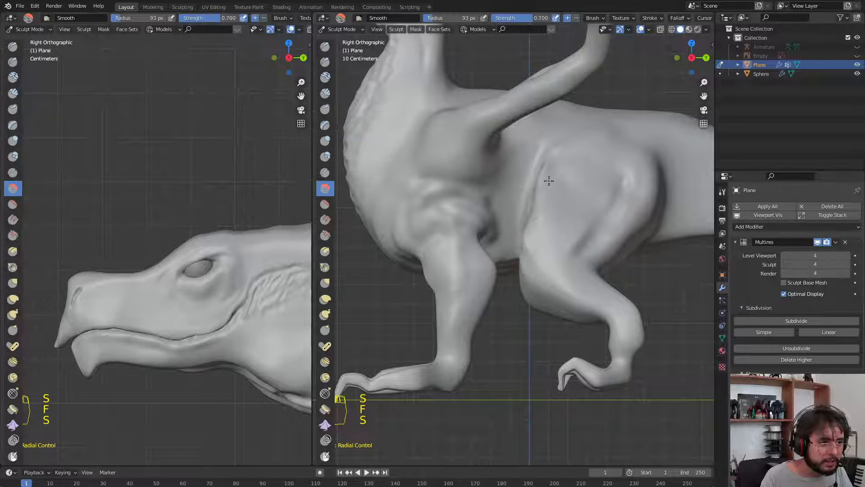
pyautogui.scroll(-5, 566, 151)
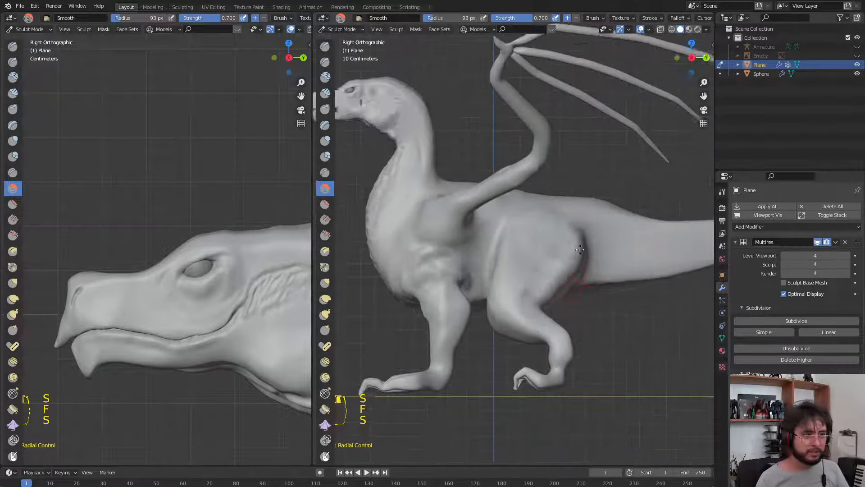
pyautogui.press('s')
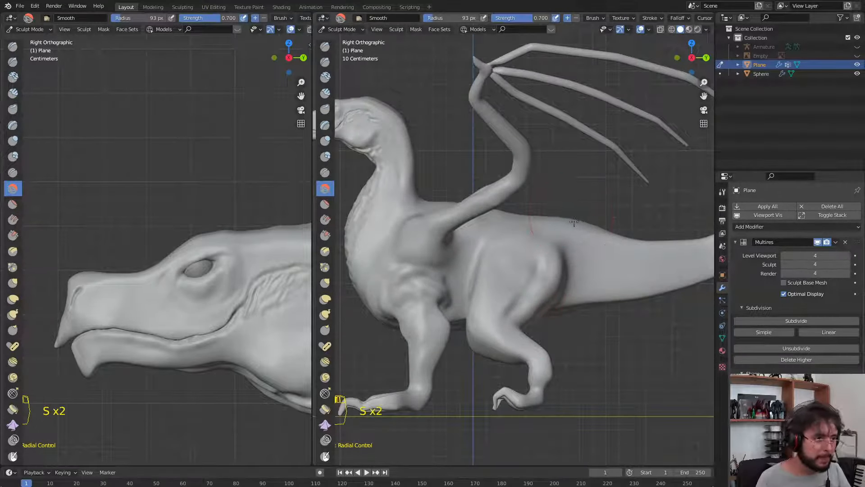
# Add volume to the shoulder near the wing joint with the Draw brush at a 78 px radius
pyautogui.press('x')
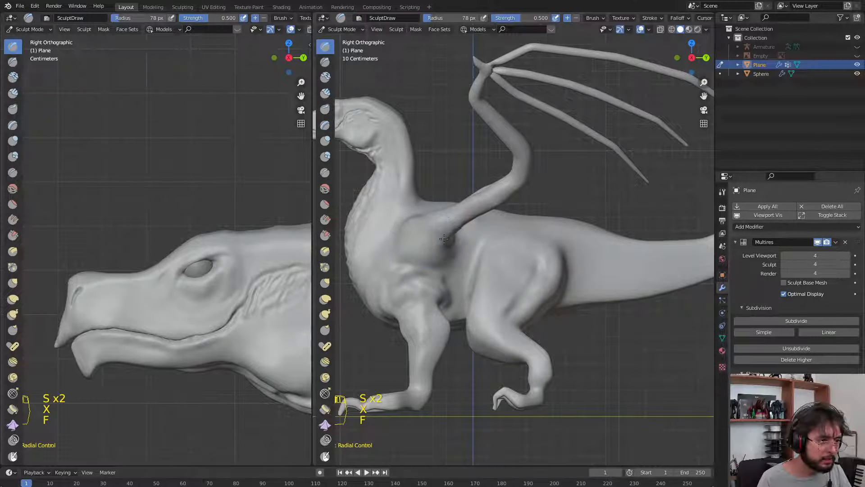
pyautogui.press('f')
pyautogui.moveTo(448, 193); pyautogui.dragTo(472, 255, button='middle')
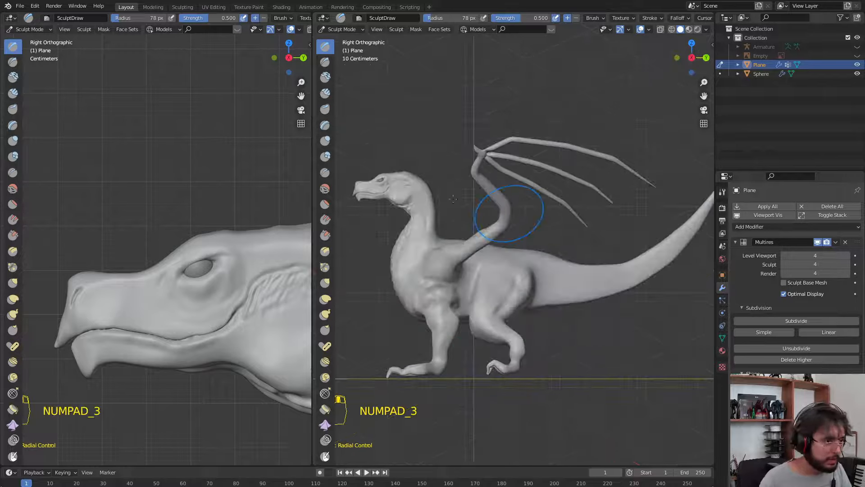
# Check the reference drawing and pull a horn out of the back of the head with the Snake Hook brush at 29 px
pyautogui.scroll(6, 507, 225)
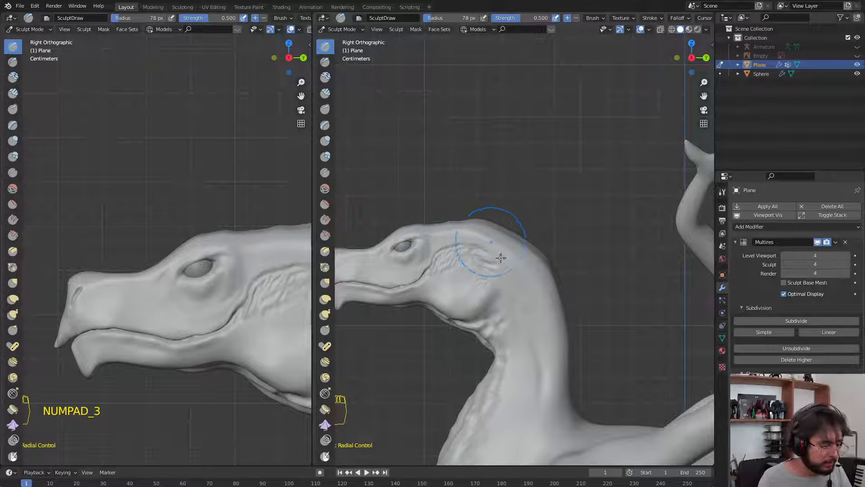
pyautogui.click(856, 55)
pyautogui.click(857, 55)
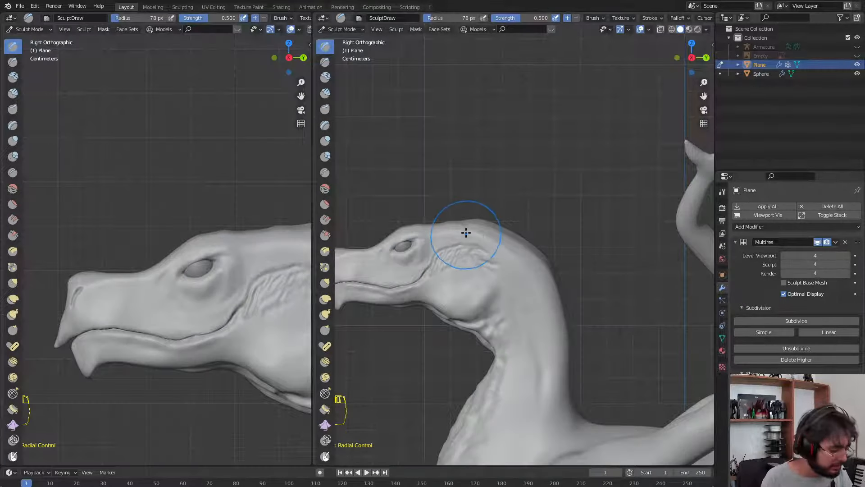
pyautogui.press('k')
pyautogui.press('f')
pyautogui.click(451, 228)
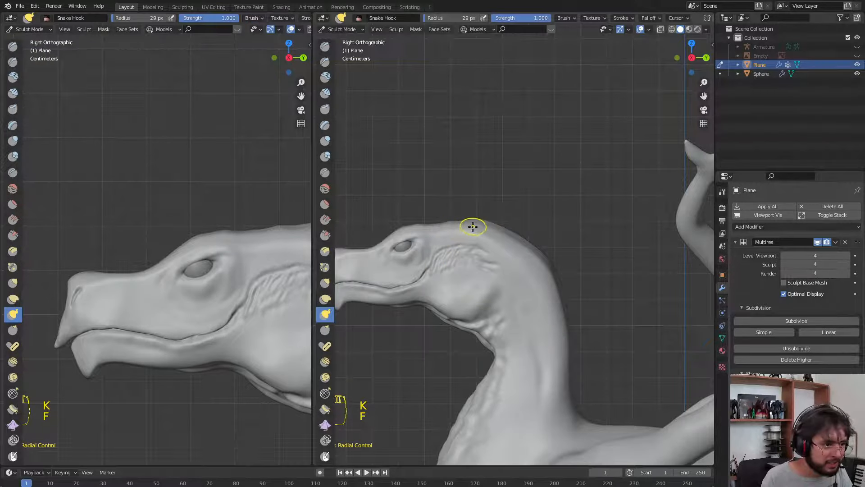
pyautogui.moveTo(482, 223); pyautogui.dragTo(500, 208)
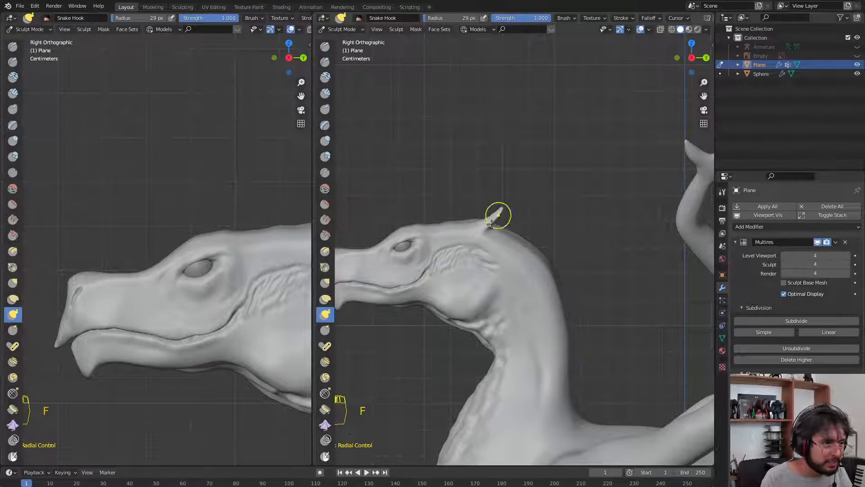
pyautogui.moveTo(499, 212)
pyautogui.mouseDown(button='middle')
pyautogui.moveTo(484, 270)
pyautogui.moveTo(493, 213)
pyautogui.mouseUp(button='middle')
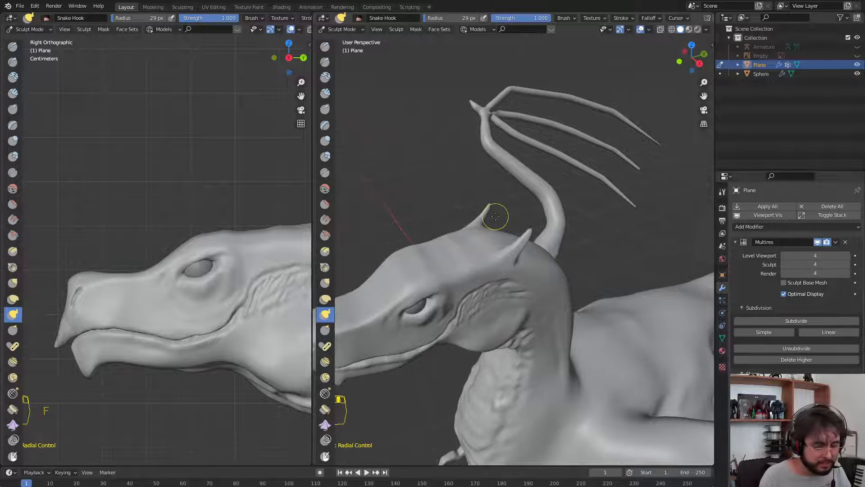
pyautogui.press('KP_3')
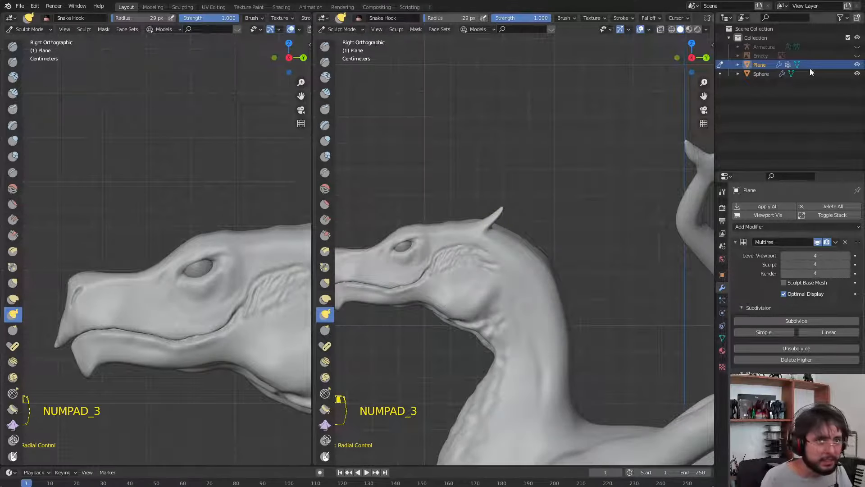
# Show the reference drawing and pull the long rear horn out of the back of the head with Snake Hook at an 88 px radius
pyautogui.click(856, 56)
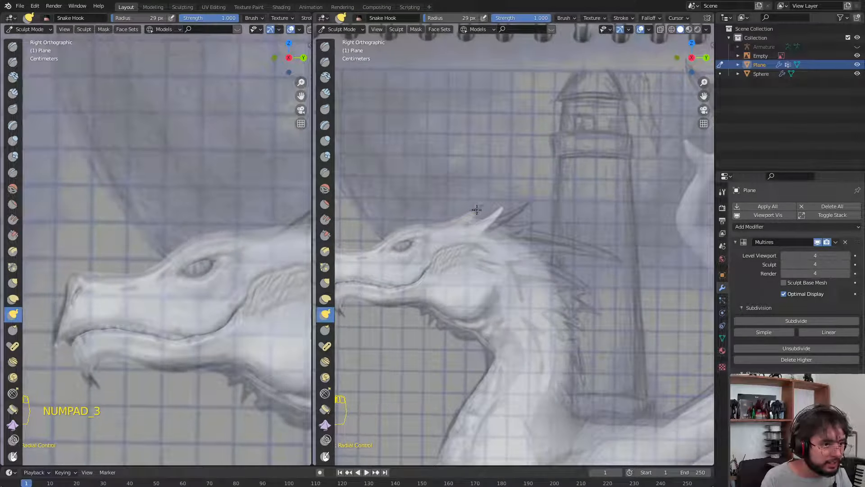
pyautogui.press('f')
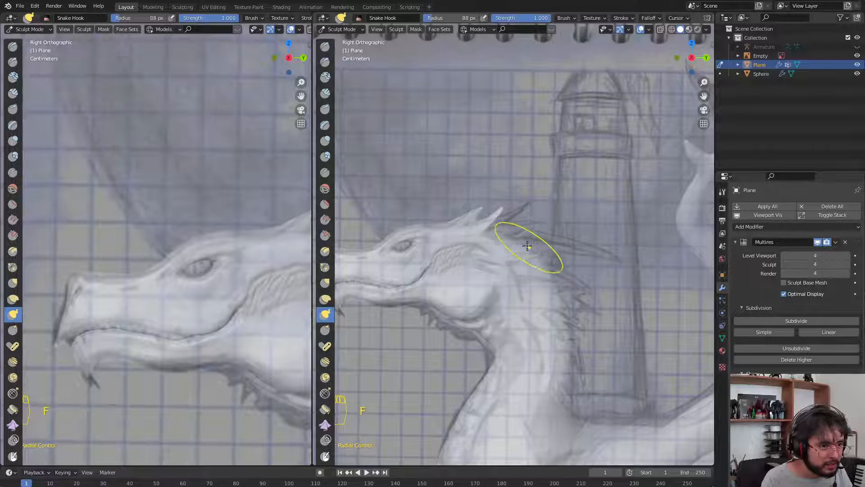
pyautogui.click(544, 242)
pyautogui.moveTo(544, 242); pyautogui.dragTo(616, 257)
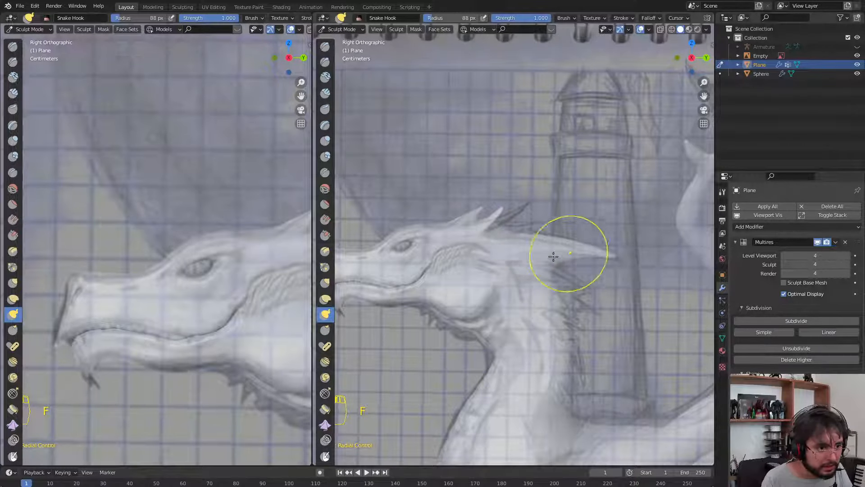
# Pull small spikes out of the top of the head between the long horns with Snake Hook at 41 px, undoing unwanted pulls
pyautogui.keyDown('shift'); pyautogui.moveTo(176, 262); pyautogui.dragTo(120, 224, button='middle'); pyautogui.keyUp('shift')
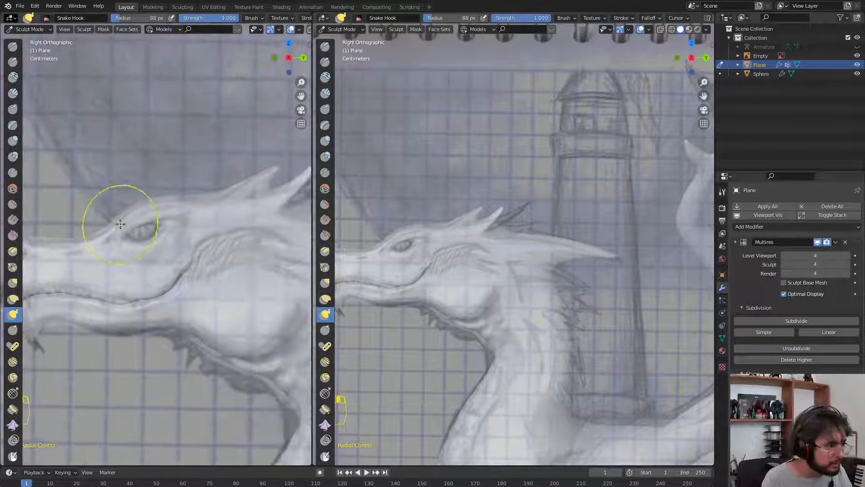
pyautogui.keyDown('ctrl'); pyautogui.moveTo(266, 129); pyautogui.dragTo(283, 167, button='middle'); pyautogui.keyUp('ctrl')
pyautogui.moveTo(284, 52); pyautogui.dragTo(291, 29)
pyautogui.scroll(3, 246, 244)
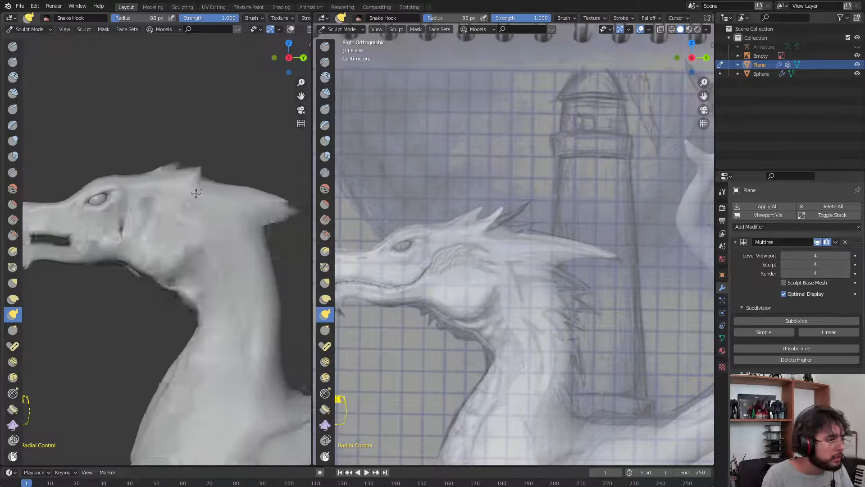
pyautogui.moveTo(246, 244)
pyautogui.mouseDown(button='middle')
pyautogui.moveTo(251, 231)
pyautogui.moveTo(232, 271)
pyautogui.mouseUp(button='middle')
pyautogui.press('f')
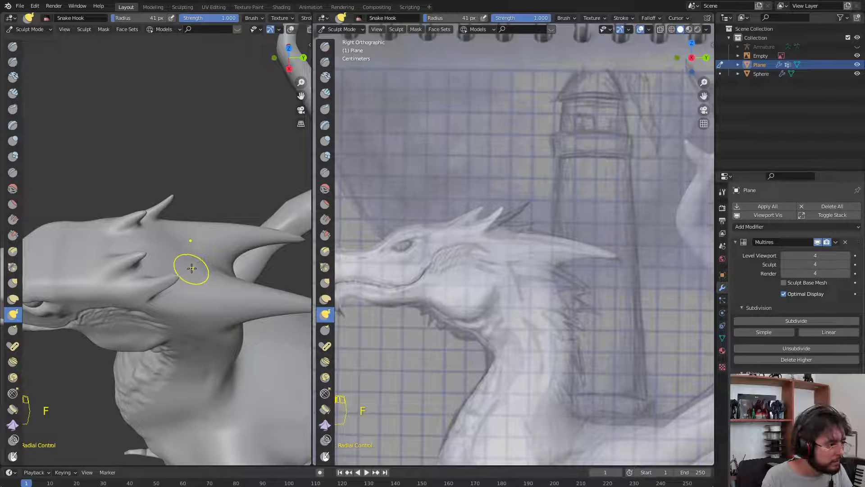
pyautogui.moveTo(203, 258)
pyautogui.mouseDown()
pyautogui.moveTo(209, 241)
pyautogui.moveTo(225, 255)
pyautogui.mouseUp()
pyautogui.moveTo(225, 255); pyautogui.dragTo(232, 270, button='middle')
pyautogui.hotkey('ctrl', 'z')
pyautogui.hotkey('ctrl', 'z')
pyautogui.hotkey('ctrl', 'z')
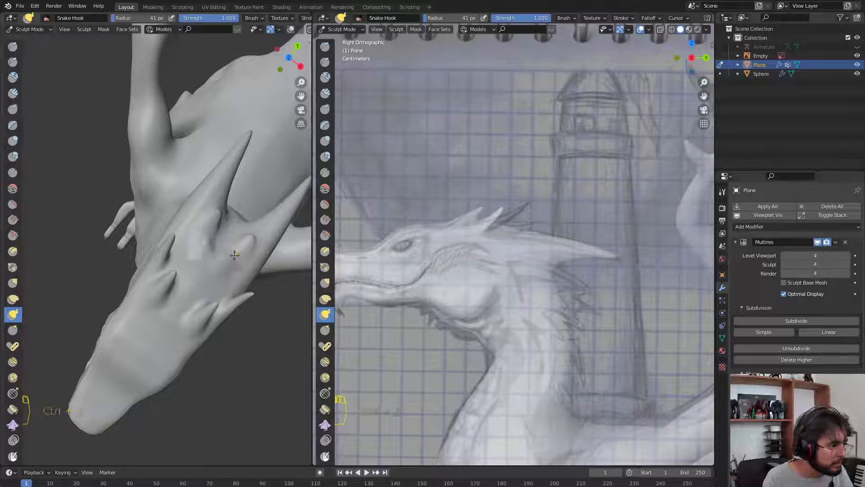
pyautogui.moveTo(226, 260); pyautogui.dragTo(179, 236, button='middle')
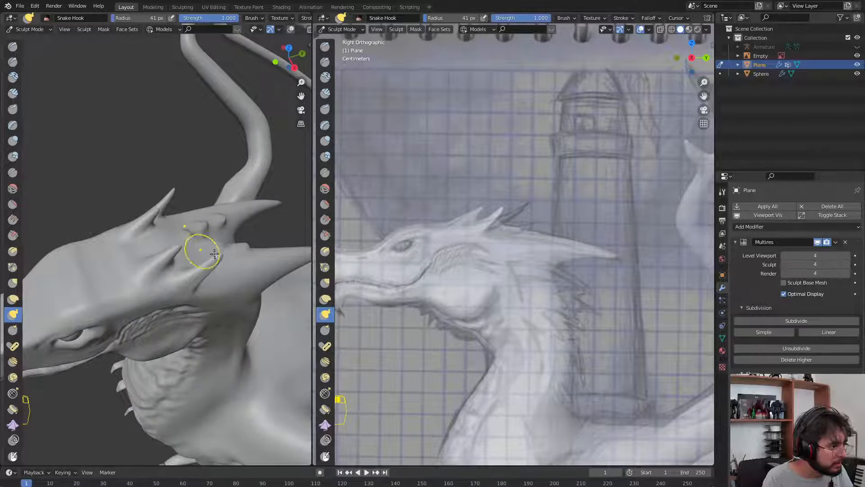
# Pull a spike from the nape below the long horn with Snake Hook at 68 px and reshape it with Grab at 112 px
pyautogui.press('KP_3')
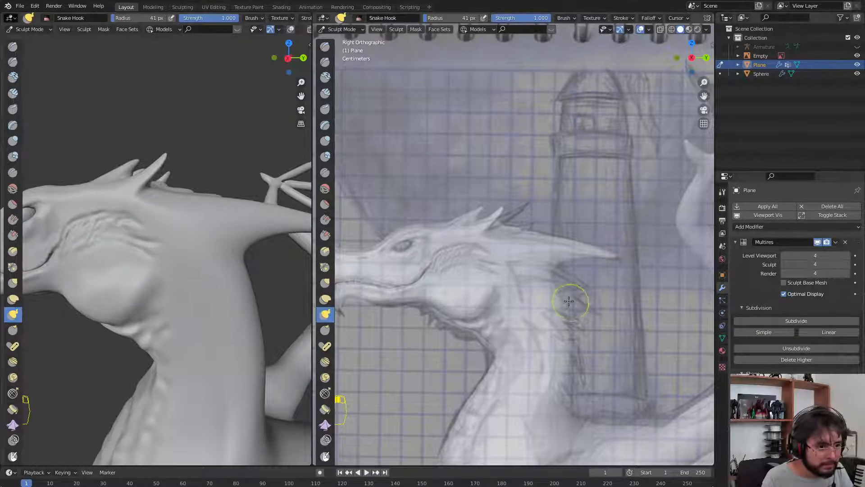
pyautogui.press('f')
pyautogui.moveTo(588, 289); pyautogui.dragTo(602, 286)
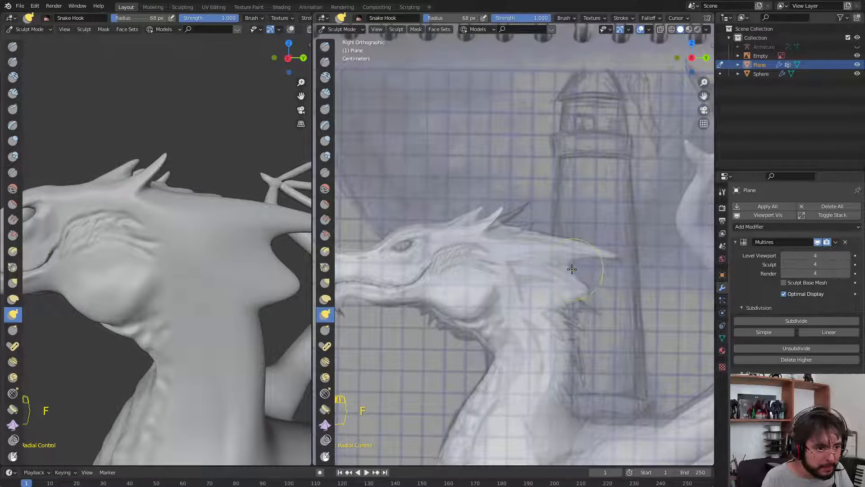
pyautogui.scroll(3, 252, 261)
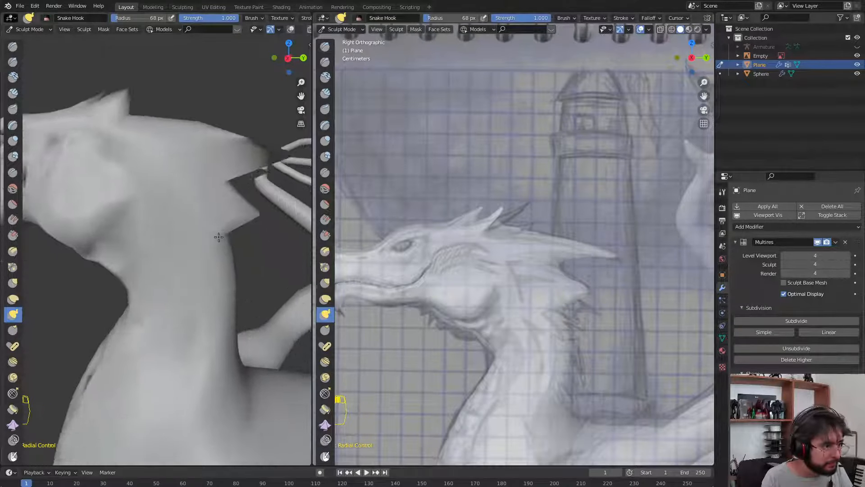
pyautogui.press('g')
pyautogui.press('f')
pyautogui.click(275, 258)
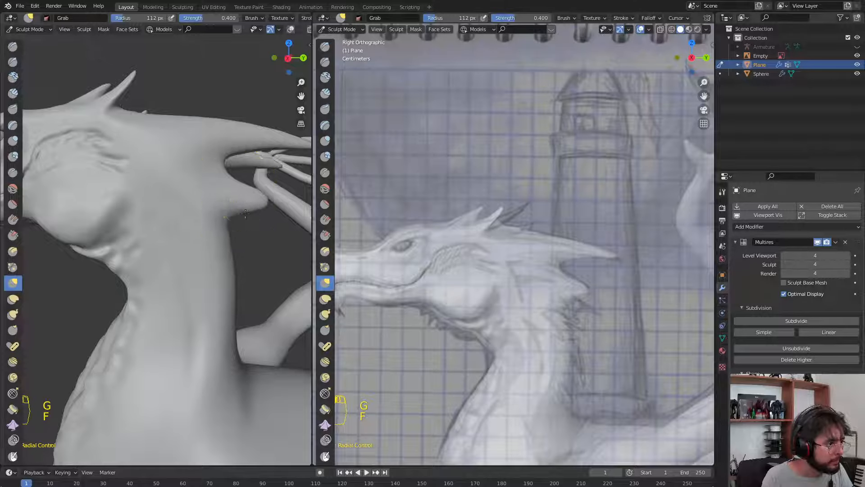
# Pull a row of spikes down the back of the neck along the reference drawing with Snake Hook at a 43 px radius
pyautogui.keyDown('shift'); pyautogui.moveTo(568, 325); pyautogui.dragTo(544, 276, button='middle'); pyautogui.keyUp('shift')
pyautogui.press('w')
pyautogui.press('w')
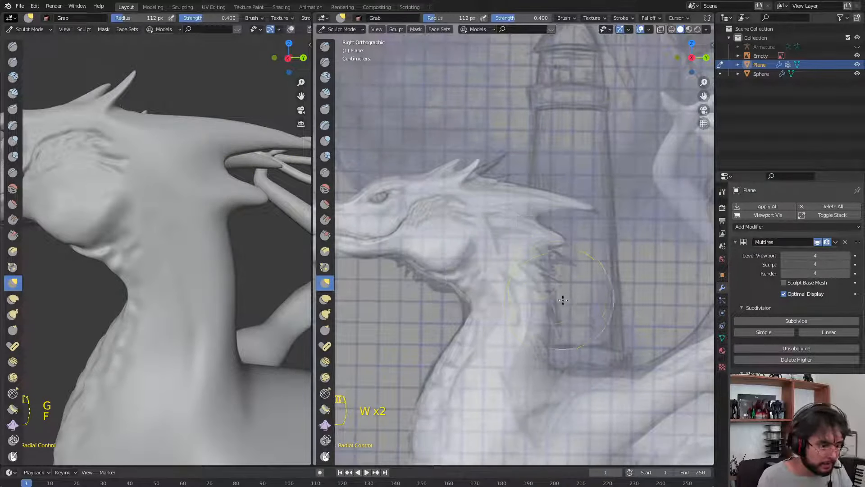
pyautogui.press('k')
pyautogui.press('f')
pyautogui.click(543, 284)
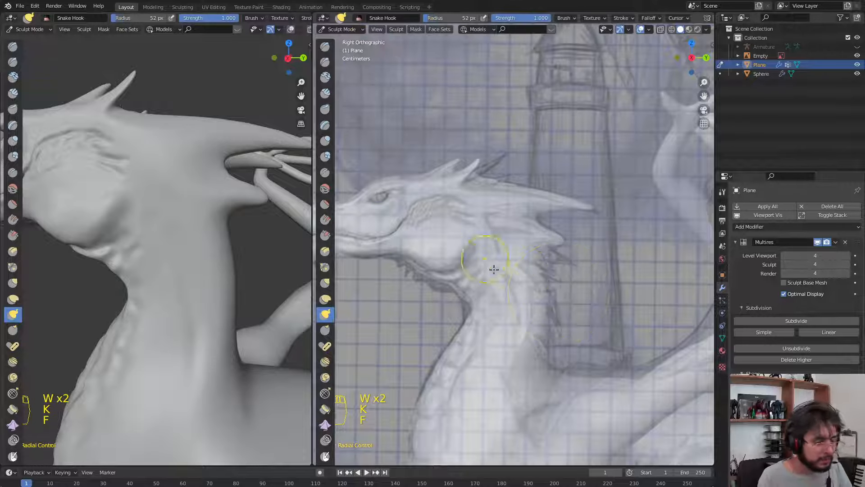
pyautogui.press('KP_3')
pyautogui.press('f')
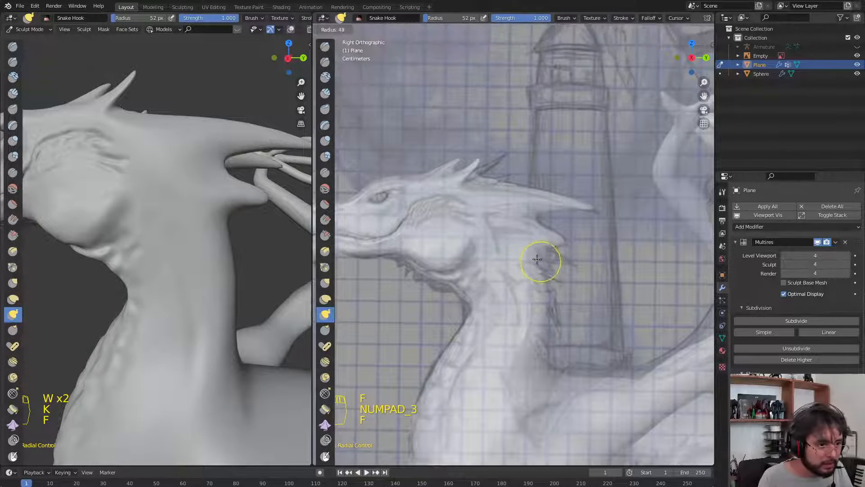
pyautogui.click(542, 262)
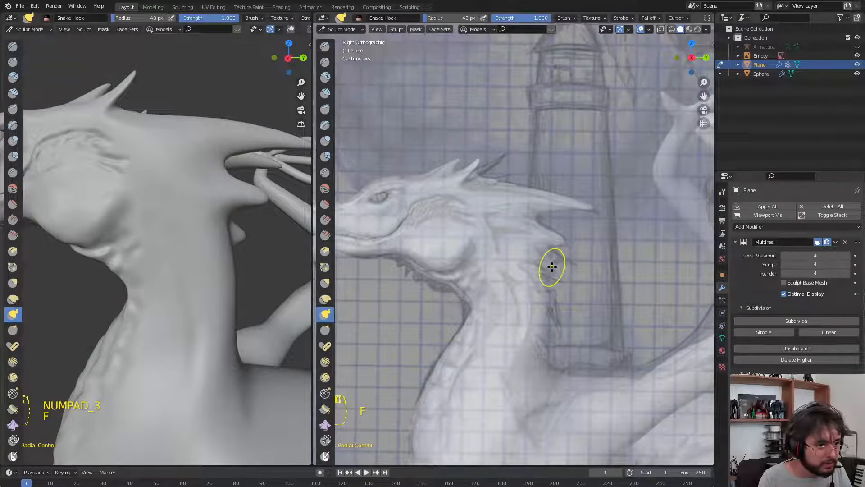
pyautogui.moveTo(545, 271)
pyautogui.mouseDown()
pyautogui.moveTo(556, 283)
pyautogui.moveTo(554, 341)
pyautogui.mouseUp()
# Add smaller spikes among the existing neck spikes with Snake Hook at a 32 px radius
pyautogui.press('f')
pyautogui.click(544, 299)
pyautogui.moveTo(549, 270); pyautogui.dragTo(561, 279)
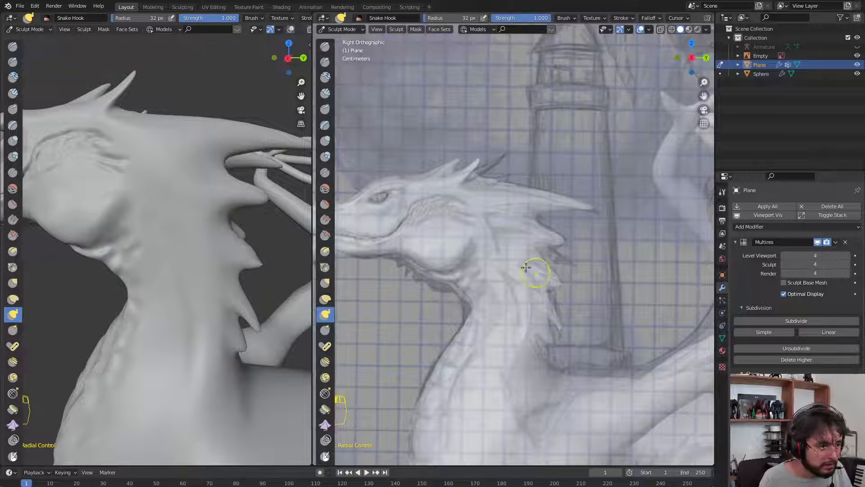
# Fill the middle of the nape with small spikes, undo the last pull, and raise small nubs on the neck's side behind the jaw
pyautogui.moveTo(288, 256)
pyautogui.mouseDown(button='middle')
pyautogui.moveTo(183, 249)
pyautogui.moveTo(135, 315)
pyautogui.moveTo(149, 332)
pyautogui.moveTo(135, 332)
pyautogui.mouseUp(button='middle')
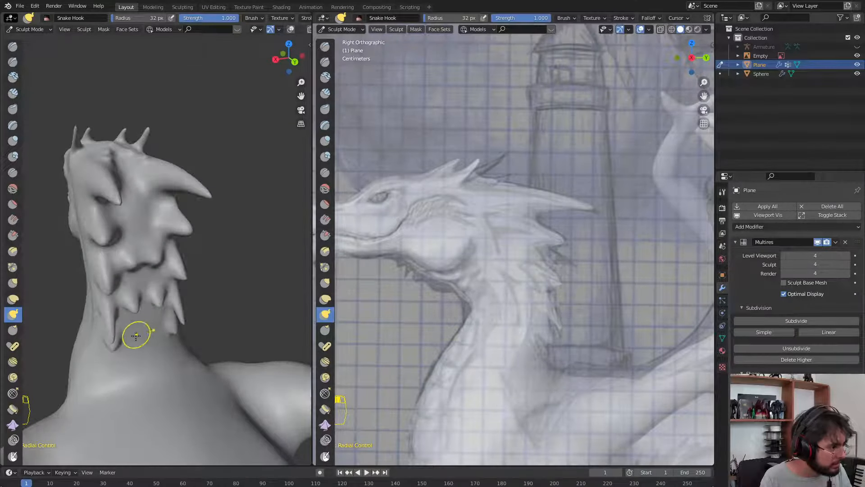
pyautogui.hotkey('ctrl', 'z')
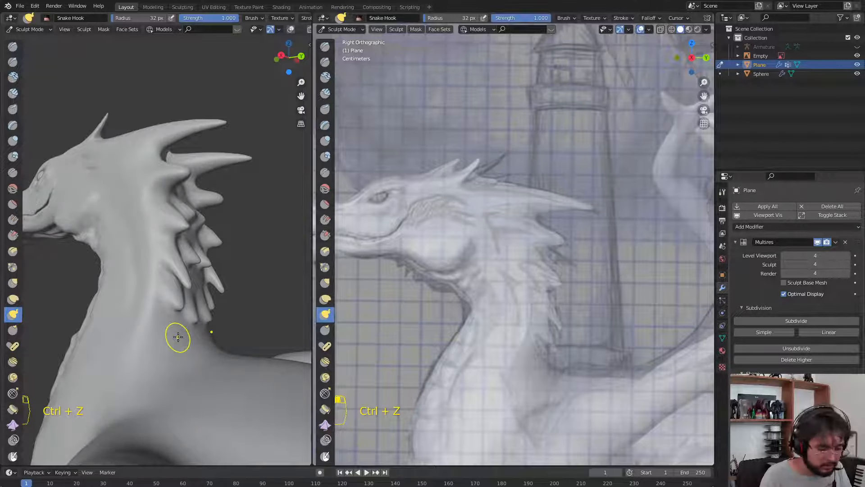
pyautogui.press('KP_3')
pyautogui.moveTo(174, 193); pyautogui.dragTo(226, 209, button='middle')
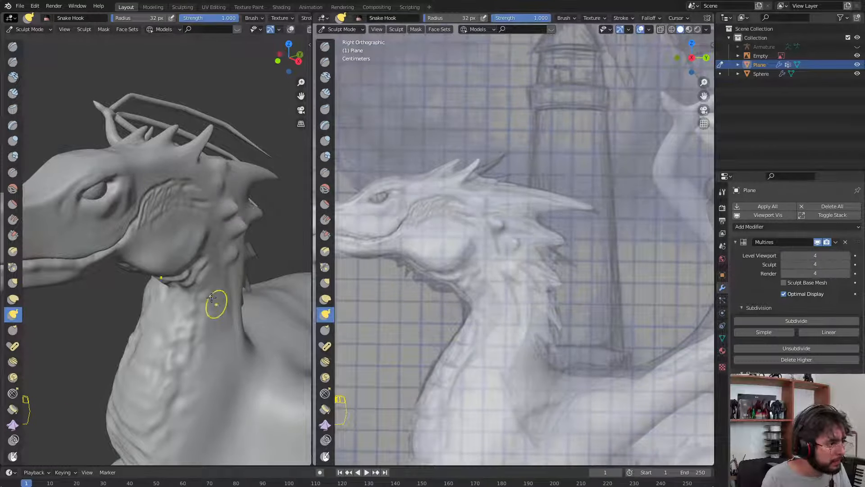
# Carve skin folds around the neck nubs, horn bases and top of the head with the Crease brush at a 9 px radius
pyautogui.press('KP_3')
pyautogui.press('w')
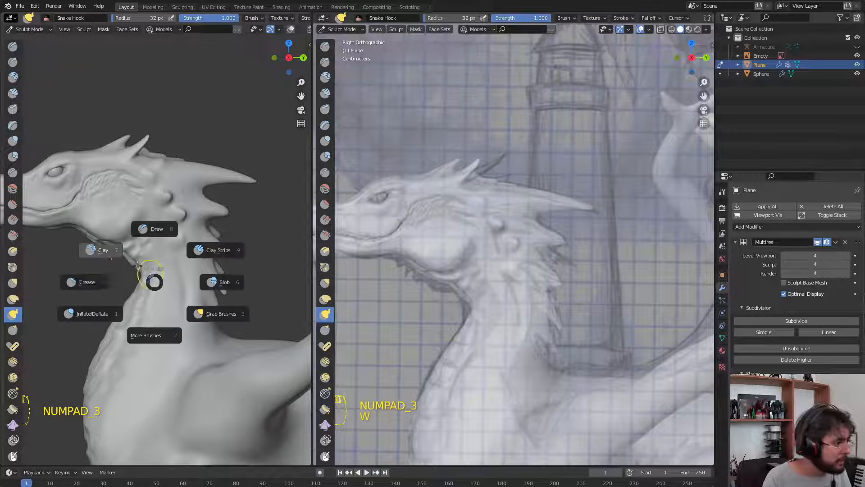
pyautogui.click(216, 241)
pyautogui.press('f')
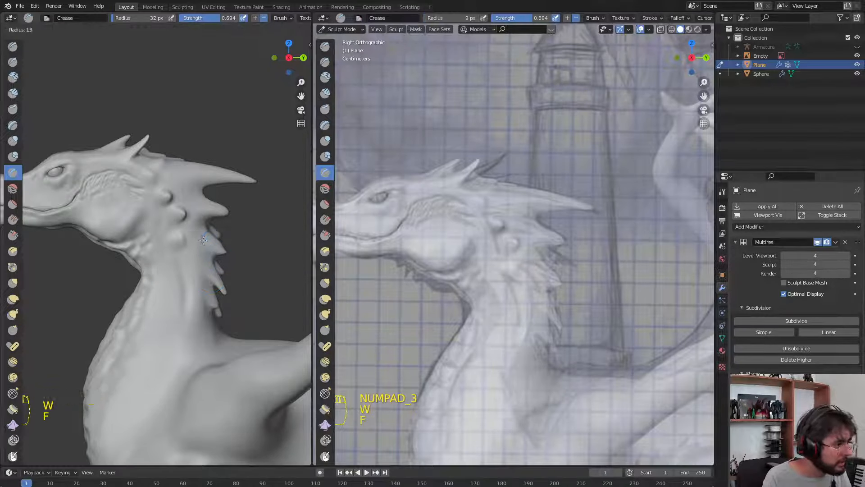
pyautogui.click(205, 241)
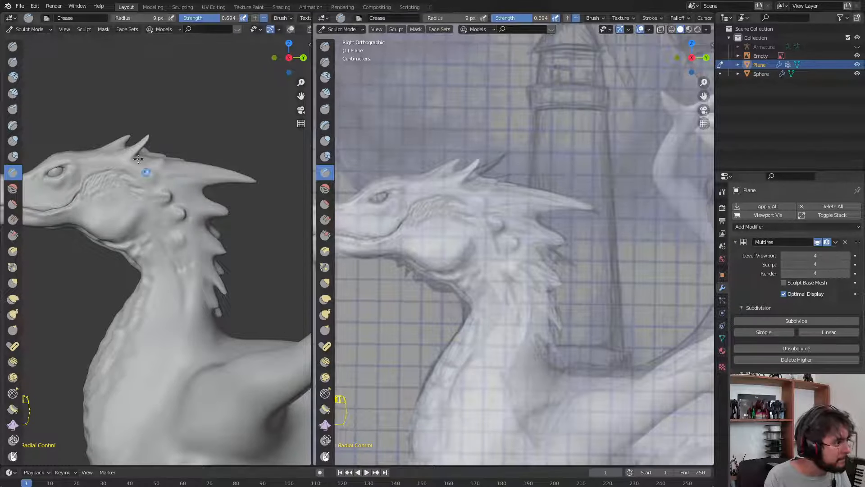
pyautogui.moveTo(130, 153)
pyautogui.mouseDown()
pyautogui.moveTo(118, 156)
pyautogui.moveTo(134, 152)
pyautogui.mouseUp()
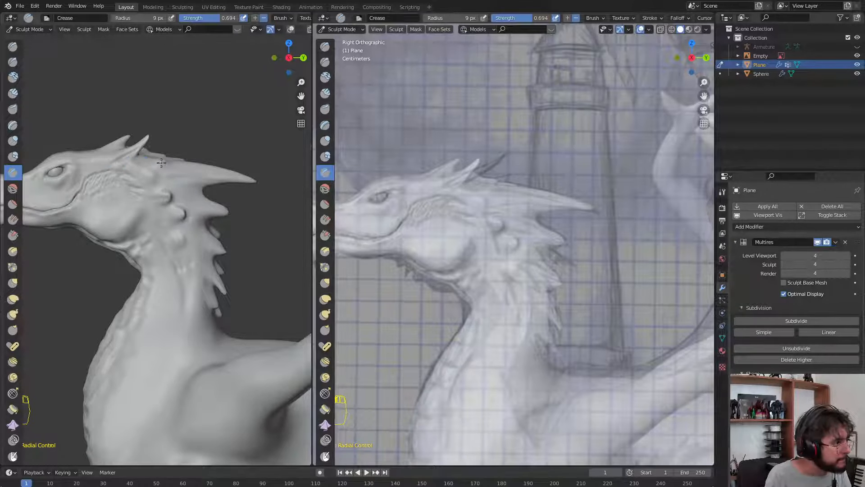
pyautogui.moveTo(184, 156); pyautogui.dragTo(140, 265, button='middle')
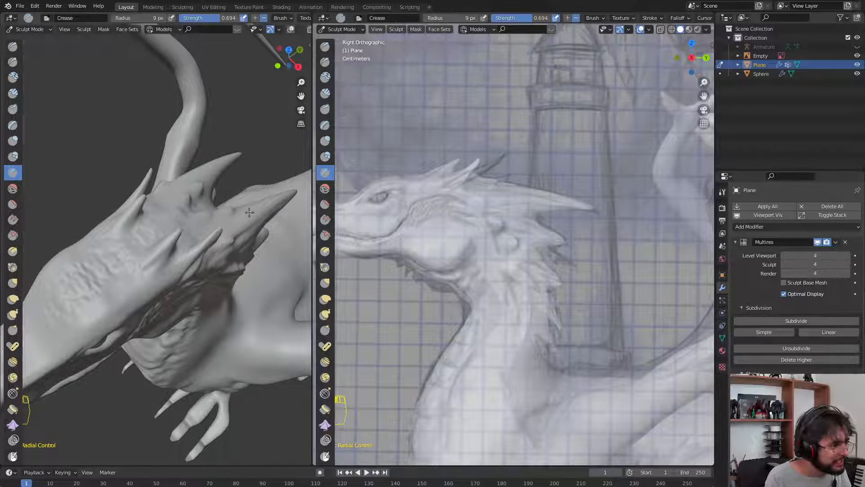
pyautogui.moveTo(211, 148); pyautogui.dragTo(172, 154, button='middle')
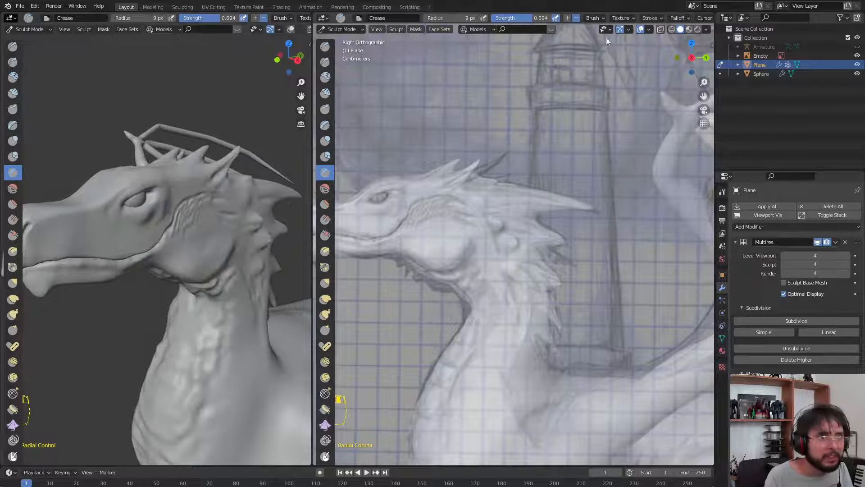
# Hide the viewport overlays so the head can be sculpted without the reference drawing
pyautogui.click(640, 29)
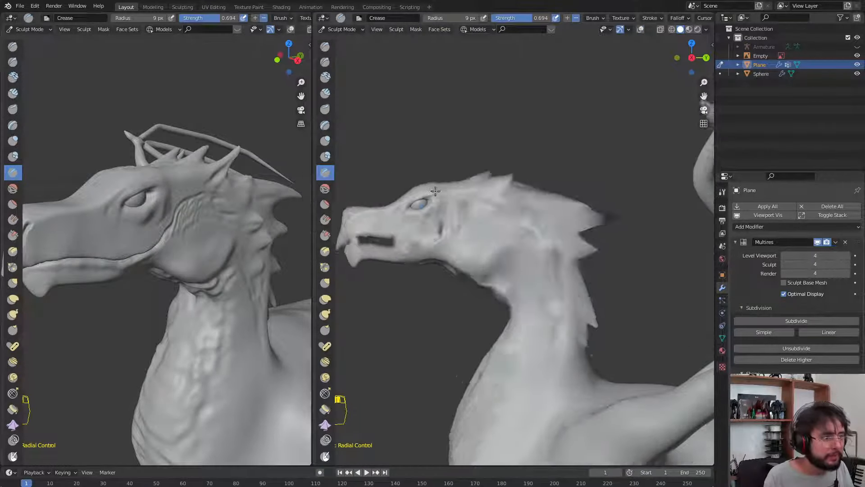
pyautogui.scroll(6, 432, 207)
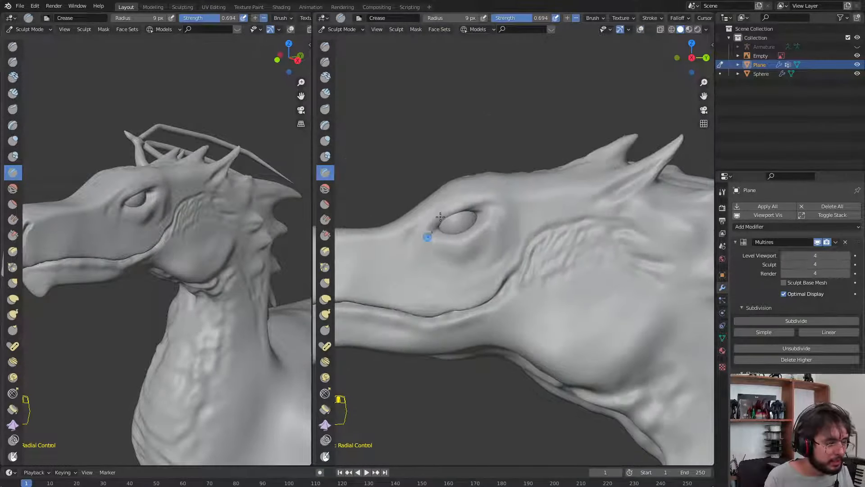
pyautogui.press('f')
pyautogui.click(447, 244)
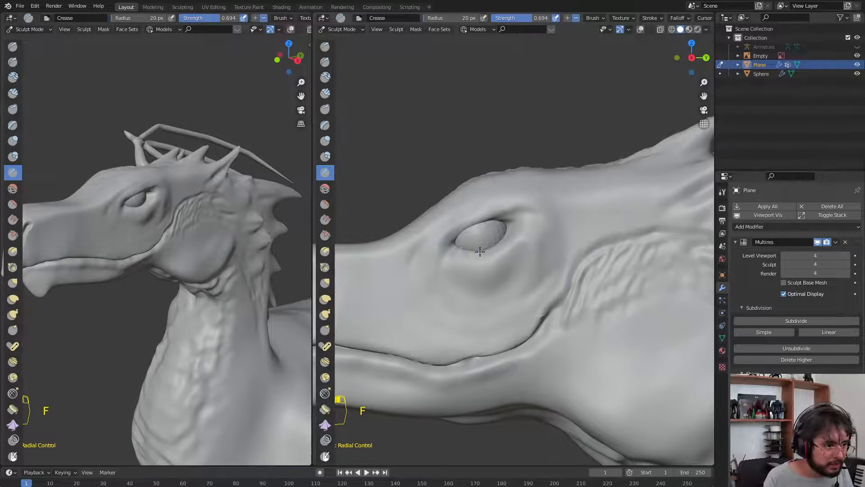
pyautogui.moveTo(500, 238); pyautogui.dragTo(475, 253)
pyautogui.hotkey('ctrl', 'x')
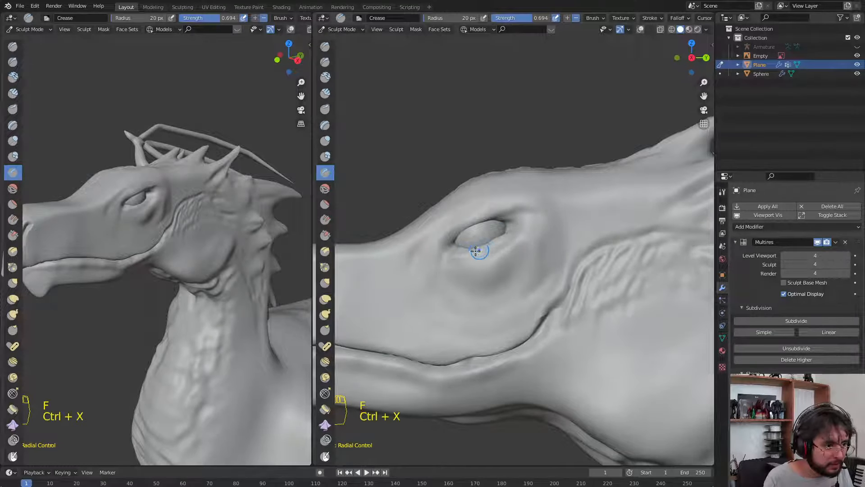
pyautogui.hotkey('ctrl', 'z')
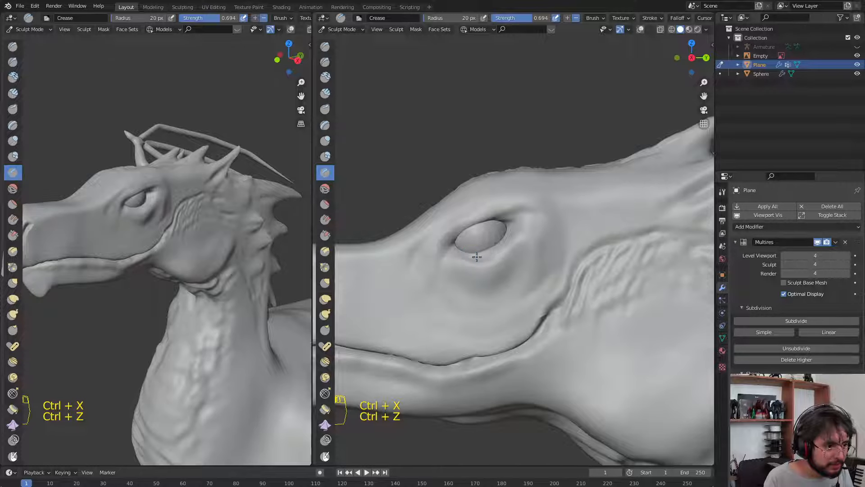
# Carve the lower eyelid folds and the inner eye corner with the Crease brush at a 10 px radius
pyautogui.press('f')
pyautogui.click(459, 273)
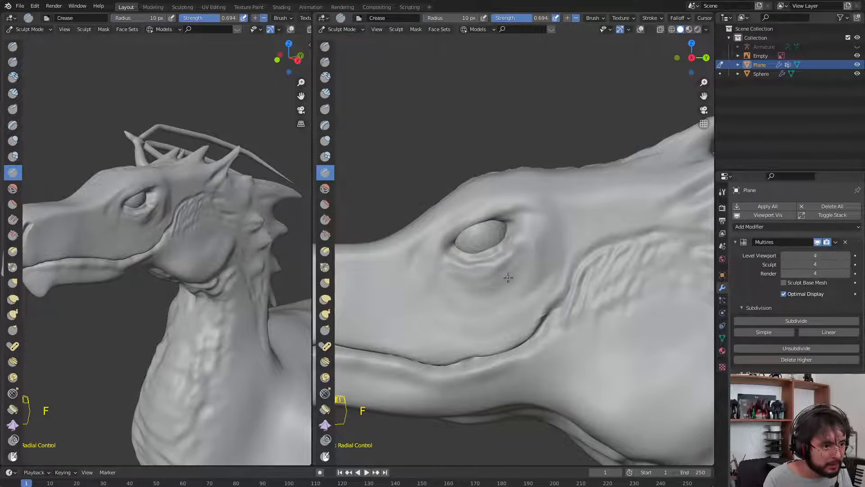
pyautogui.moveTo(448, 243); pyautogui.dragTo(451, 242)
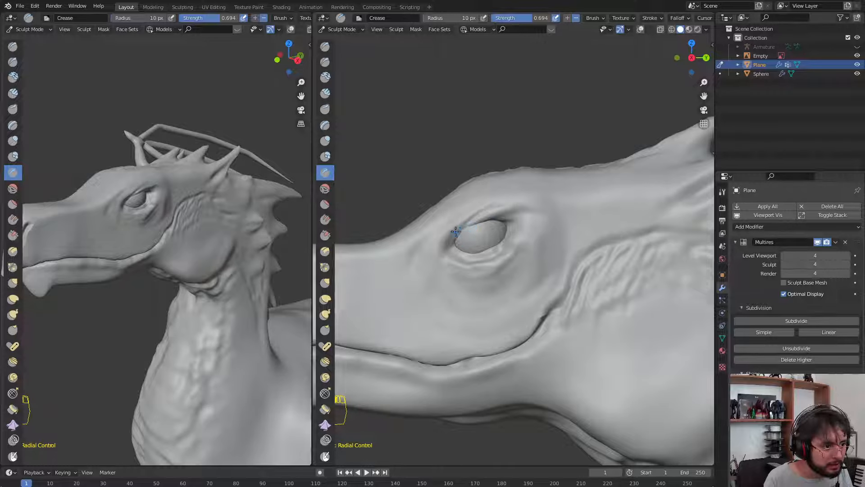
# Deepen the inner eye corner and carve a broad fold behind the eye with the Crease brush, starting at a 40 px radius
pyautogui.press('f')
pyautogui.click(446, 240)
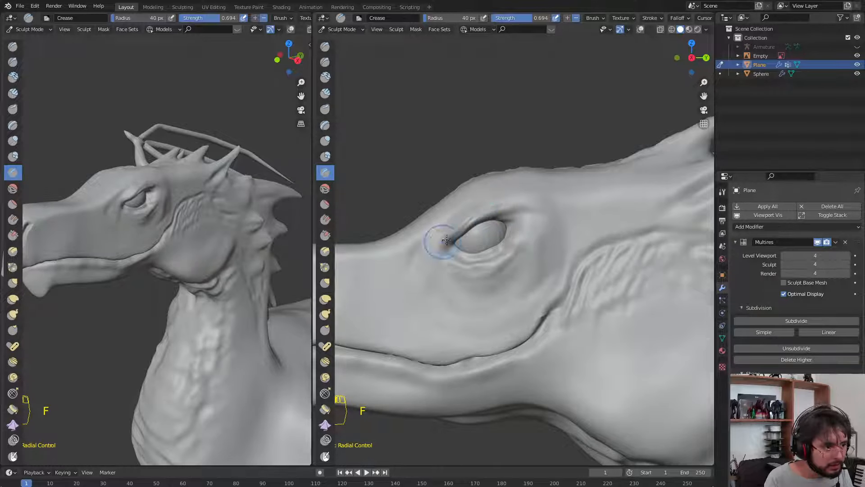
pyautogui.moveTo(445, 245)
pyautogui.mouseDown()
pyautogui.moveTo(453, 232)
pyautogui.moveTo(512, 206)
pyautogui.moveTo(580, 205)
pyautogui.mouseUp()
pyautogui.press('f')
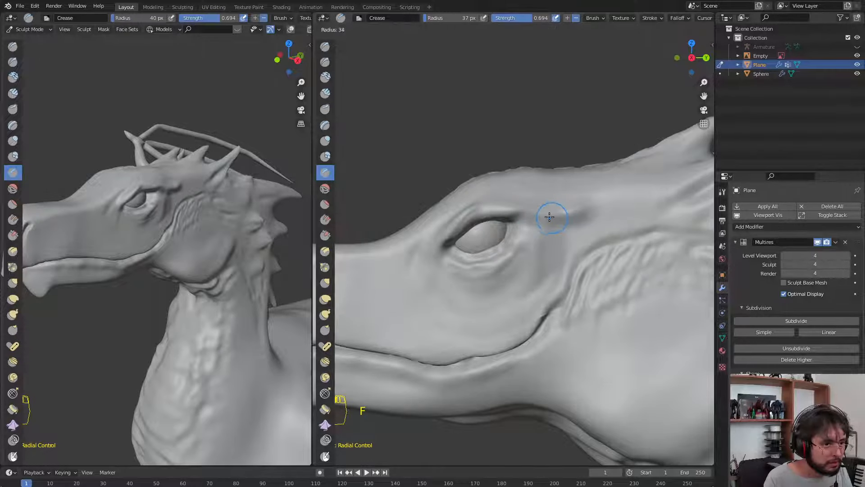
pyautogui.click(548, 216)
pyautogui.moveTo(526, 211); pyautogui.dragTo(543, 216)
# Undo the last fine strokes, lower the Crease strength to 0.428, and sharpen the folds behind and in front of the eye at a 13 px radius
pyautogui.press('f')
pyautogui.click(517, 219)
pyautogui.hotkey('ctrl', 'z')
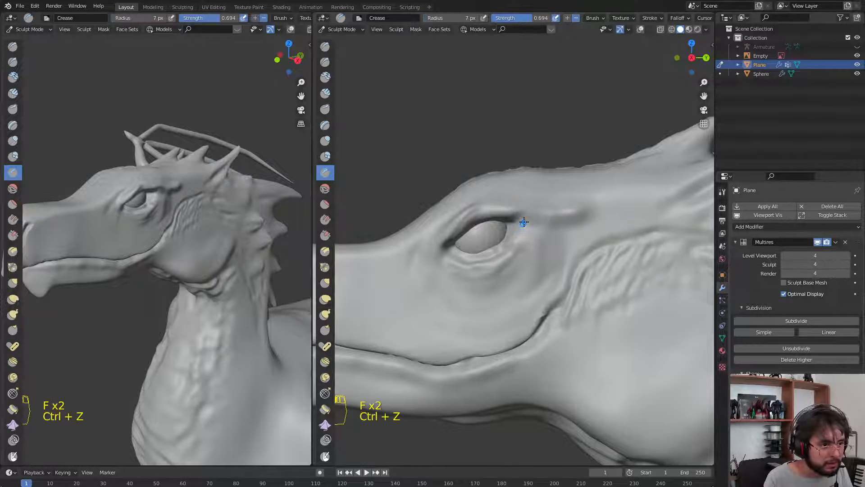
pyautogui.hotkey('ctrl', 'z')
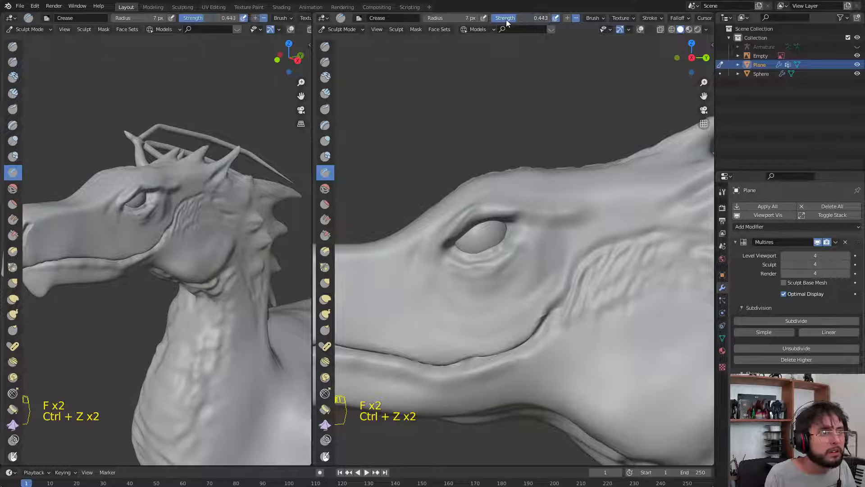
pyautogui.press('f')
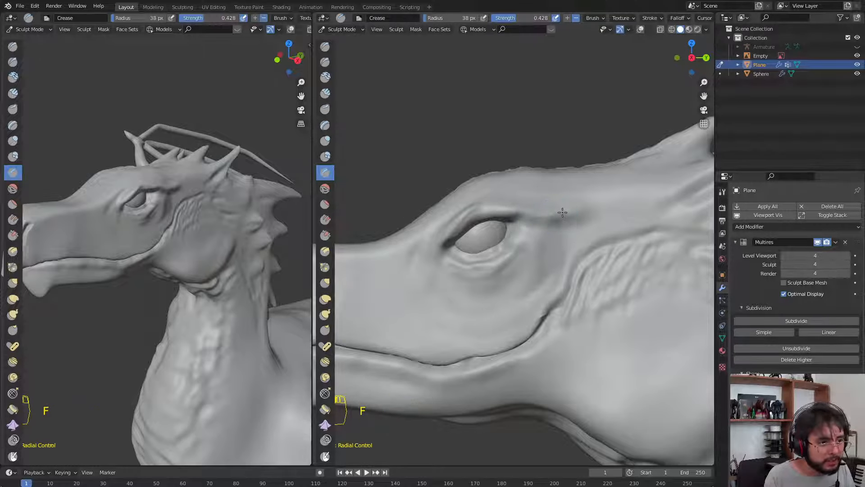
pyautogui.press('f')
pyautogui.click(516, 227)
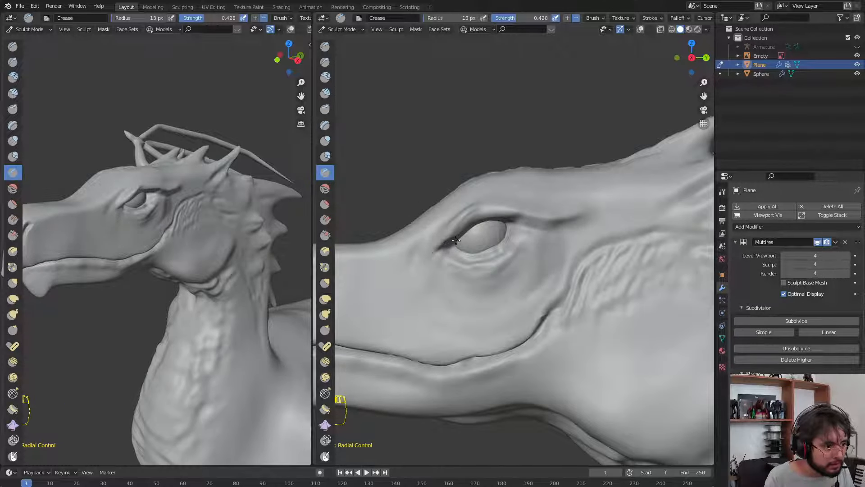
pyautogui.moveTo(417, 258); pyautogui.dragTo(444, 247)
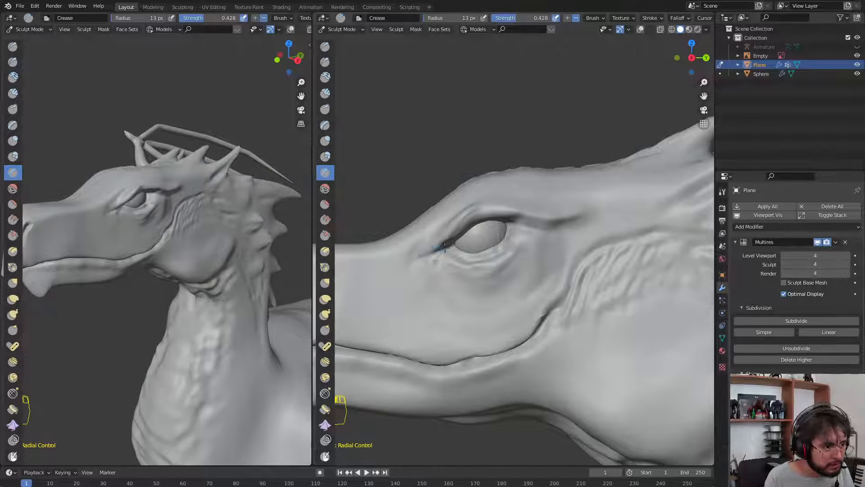
# Carve the fold around the nostril and diagonal wrinkles along the side of the snout with the 13 px Crease brush
pyautogui.scroll(-3, 420, 243)
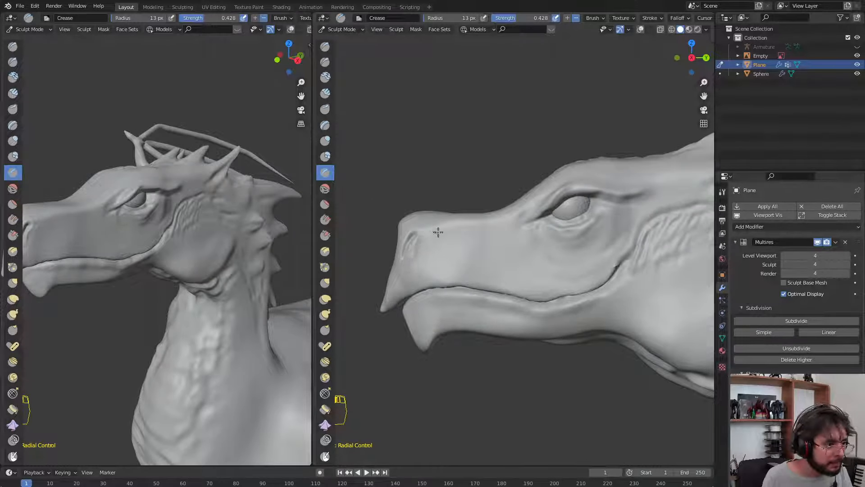
pyautogui.moveTo(399, 261); pyautogui.dragTo(416, 231)
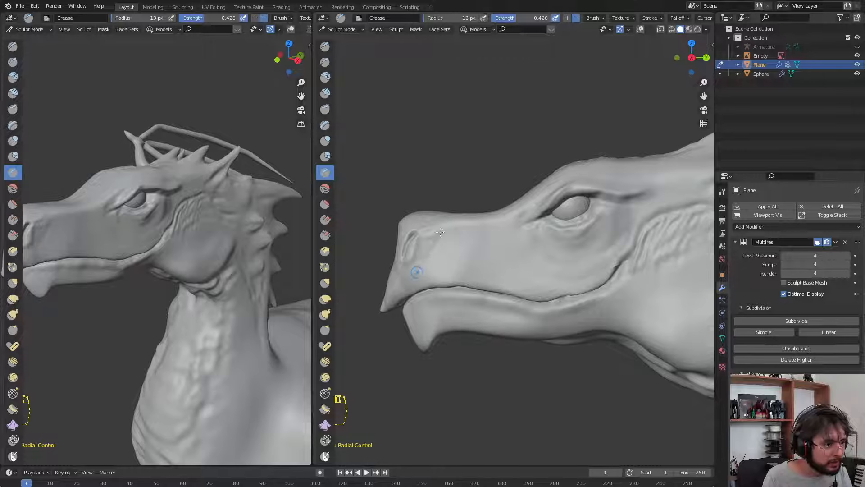
pyautogui.moveTo(416, 272)
pyautogui.mouseDown()
pyautogui.moveTo(440, 232)
pyautogui.moveTo(463, 231)
pyautogui.mouseUp()
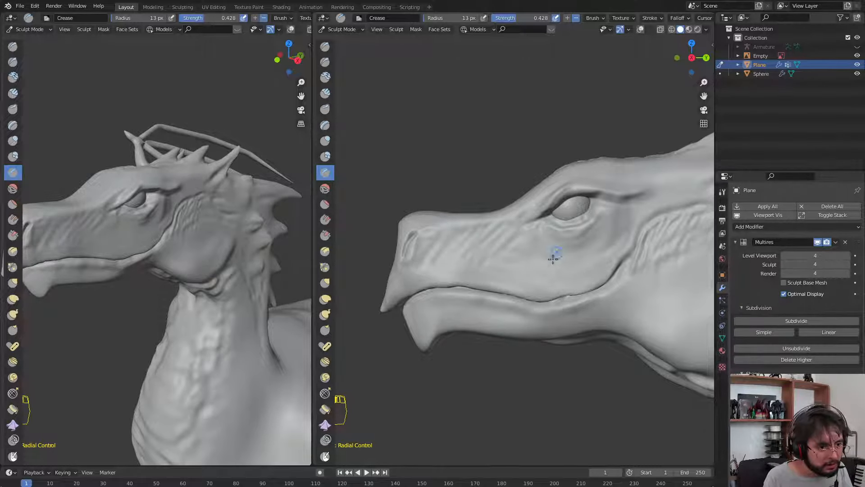
# Crease the skin around the mouth corner at 12 px, then the chin and lower jaw at 20 px and 9 px radius
pyautogui.press('f')
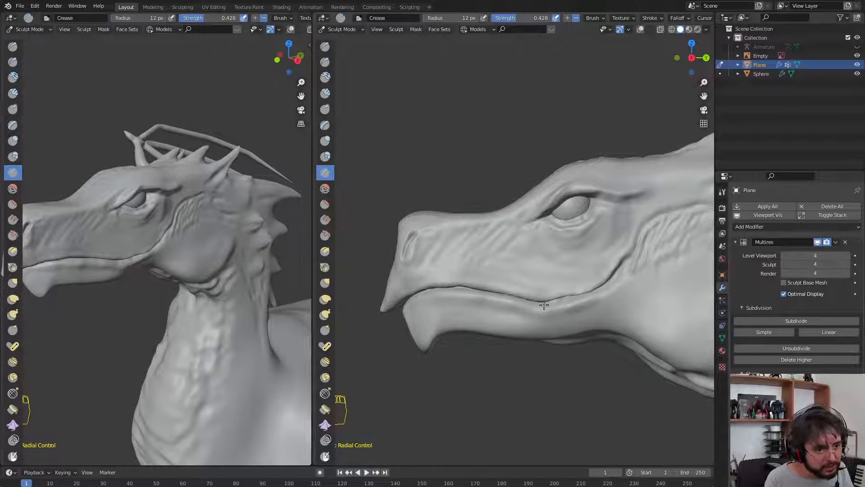
pyautogui.press('f')
pyautogui.click(438, 318)
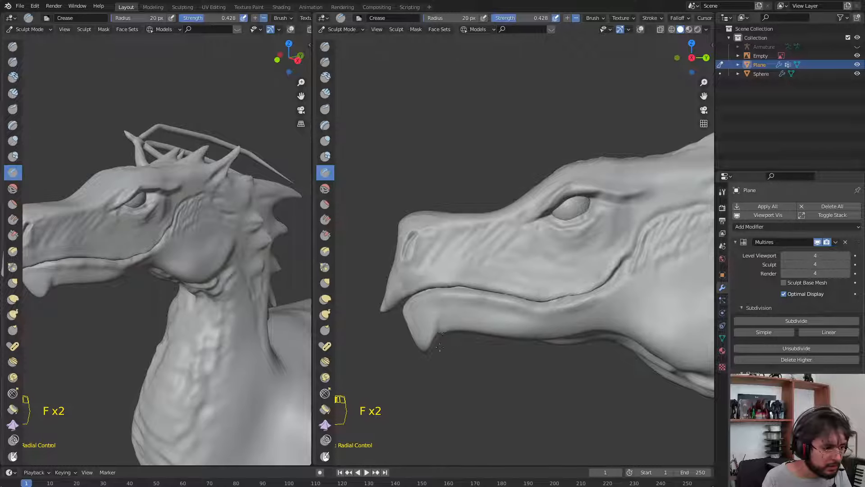
pyautogui.press('f')
pyautogui.click(447, 325)
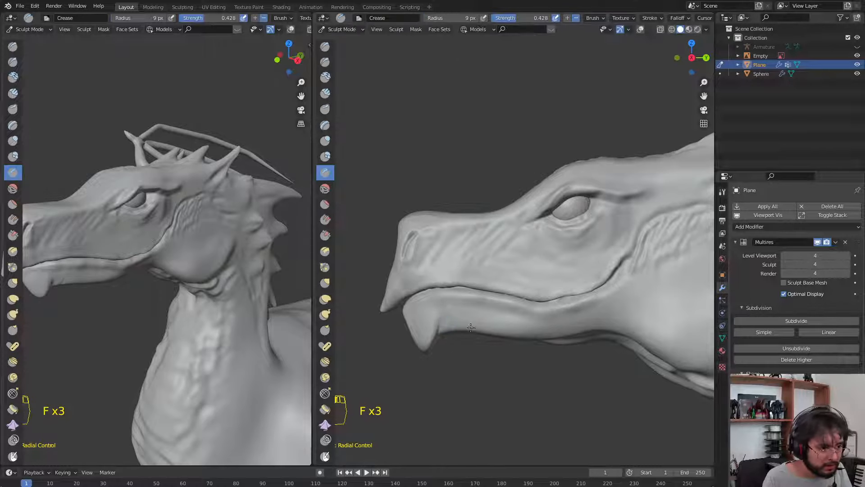
# Carve fine wrinkles across the rear jaw, the cheek and the folds behind the mouth corner with the 9 px Crease brush
pyautogui.moveTo(526, 281); pyautogui.dragTo(439, 346, button='middle')
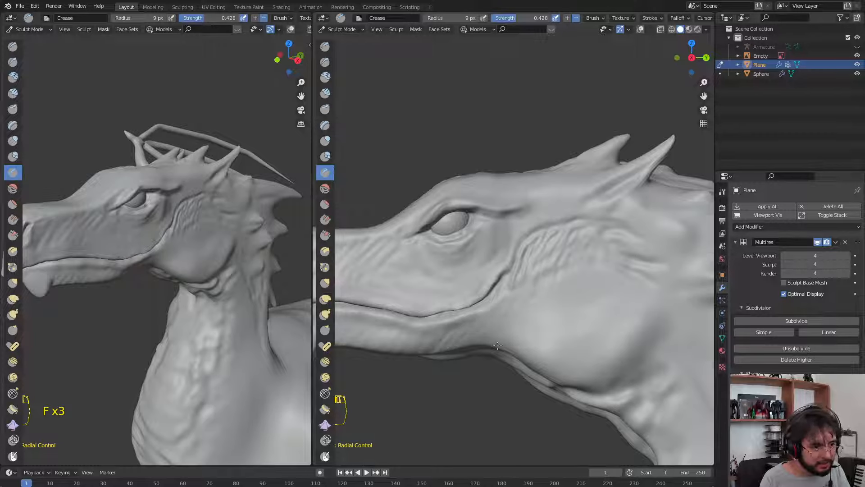
pyautogui.keyDown('shift'); pyautogui.moveTo(541, 284); pyautogui.dragTo(473, 246, button='middle'); pyautogui.keyUp('shift')
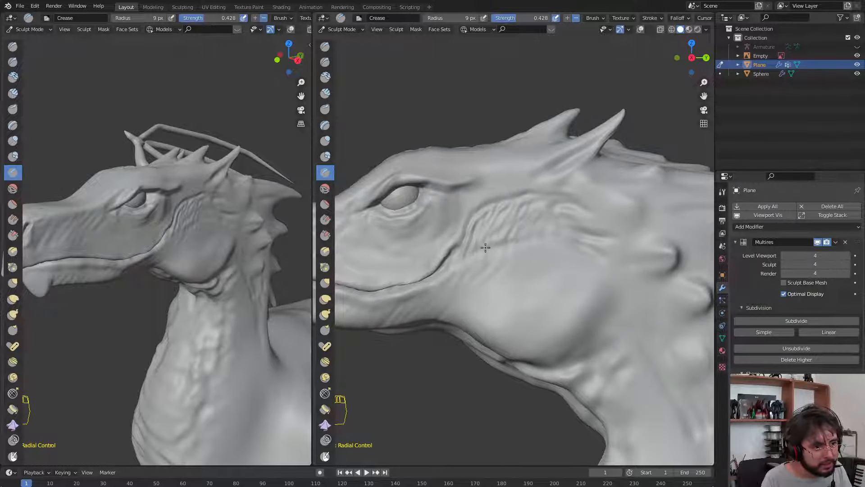
pyautogui.moveTo(491, 212); pyautogui.dragTo(476, 230)
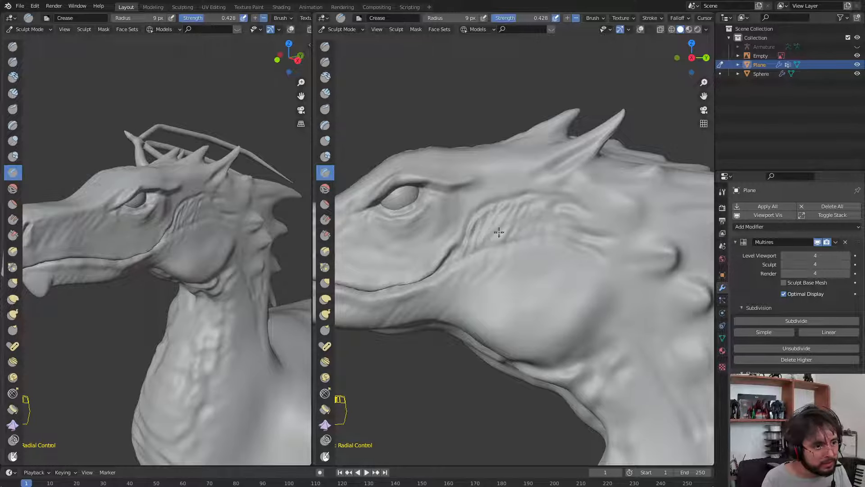
pyautogui.scroll(-4, 604, 233)
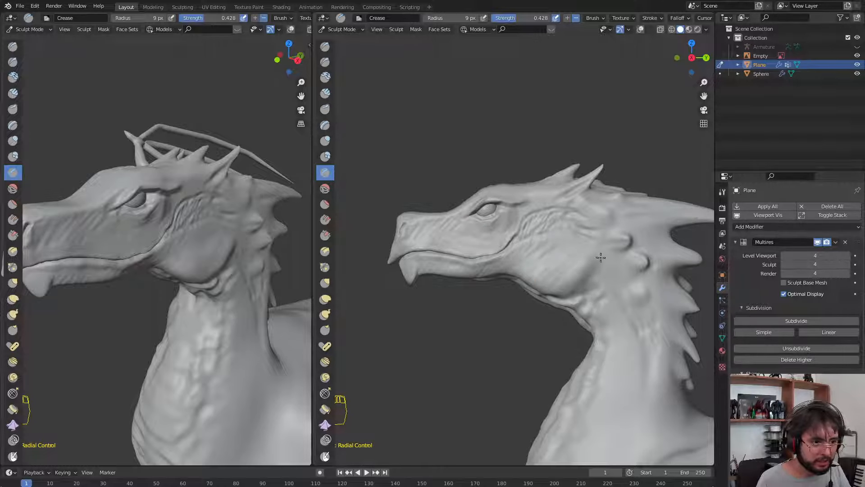
pyautogui.keyDown('shift'); pyautogui.moveTo(571, 219); pyautogui.dragTo(554, 179, button='middle'); pyautogui.keyUp('shift')
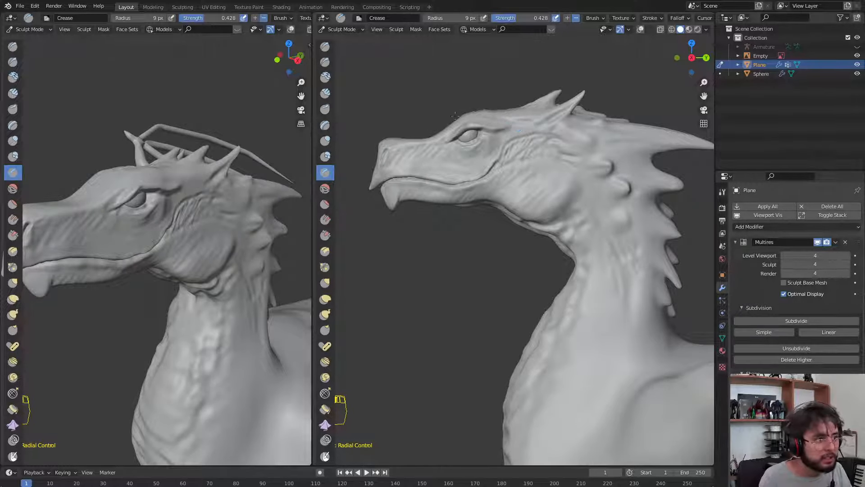
# Carve symmetrical lengthwise grooves along the top of the snout with the Crease brush at 34 px, reducing the radius to 27 px
pyautogui.moveTo(451, 127); pyautogui.dragTo(502, 217, button='middle')
pyautogui.scroll(2, 502, 217)
pyautogui.press('f')
pyautogui.click(468, 277)
pyautogui.moveTo(454, 297)
pyautogui.mouseDown()
pyautogui.moveTo(512, 220)
pyautogui.moveTo(444, 323)
pyautogui.mouseUp()
pyautogui.moveTo(443, 322); pyautogui.dragTo(456, 250, button='middle')
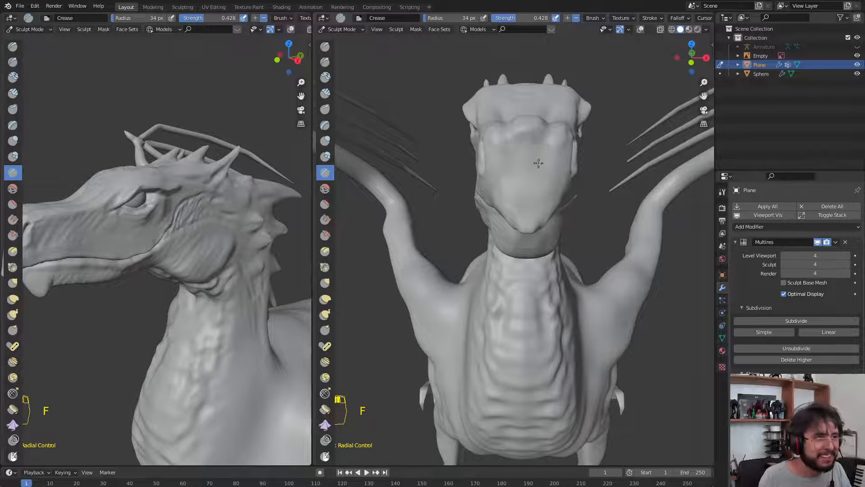
pyautogui.moveTo(538, 163); pyautogui.dragTo(541, 190)
pyautogui.press('f')
pyautogui.click(536, 184)
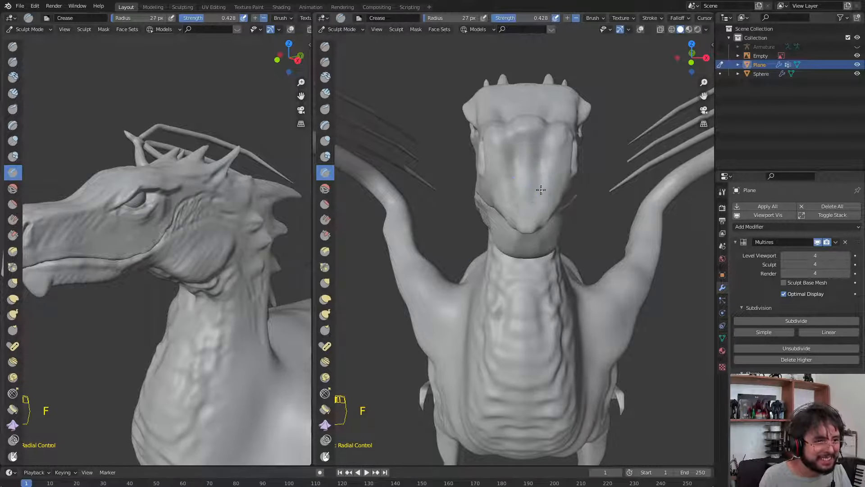
# Carve wrinkles across the forehead, brow and tip of the snout with the Crease brush at a 16 px radius
pyautogui.moveTo(509, 179); pyautogui.dragTo(501, 222, button='middle')
pyautogui.press('f')
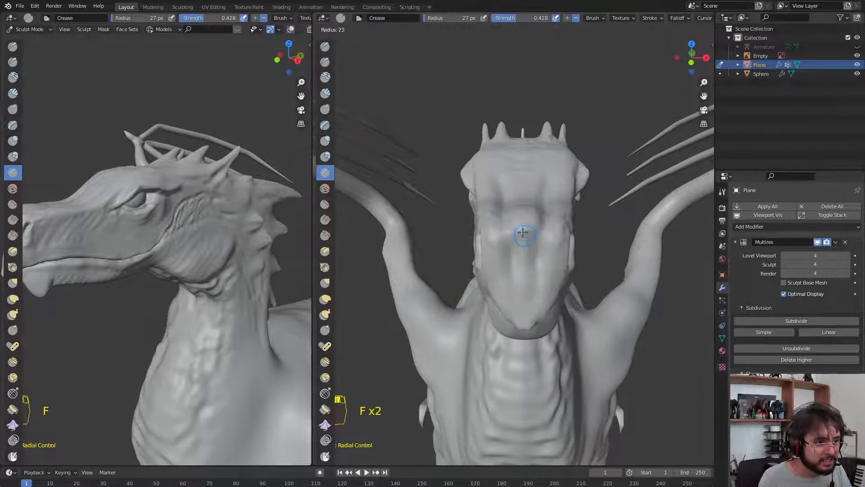
pyautogui.click(530, 236)
pyautogui.moveTo(507, 251); pyautogui.dragTo(500, 251, button='middle')
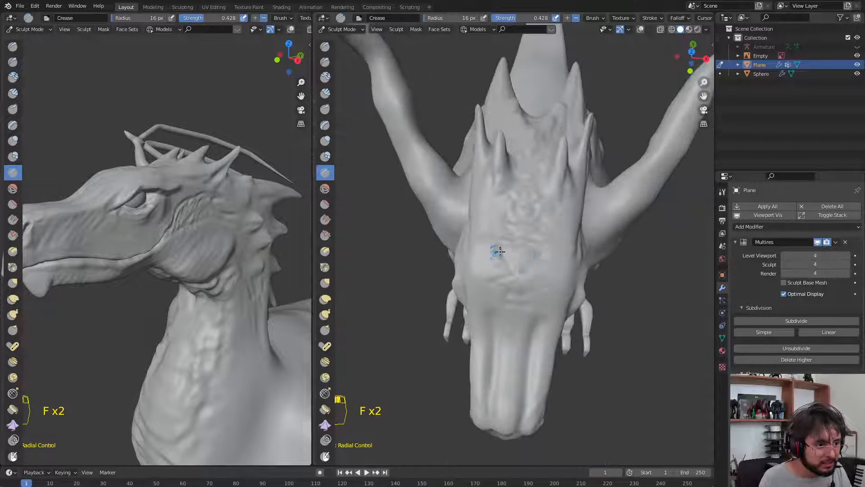
pyautogui.moveTo(506, 412); pyautogui.dragTo(488, 296, button='middle')
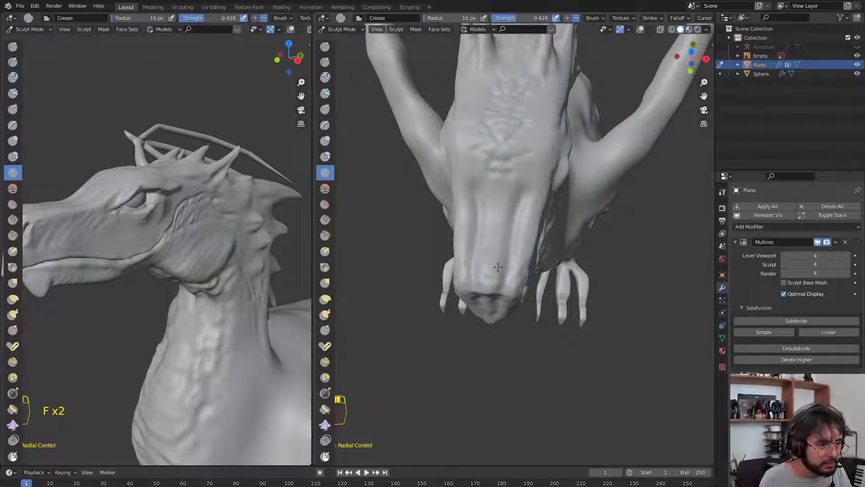
pyautogui.moveTo(517, 141); pyautogui.dragTo(505, 192, button='middle')
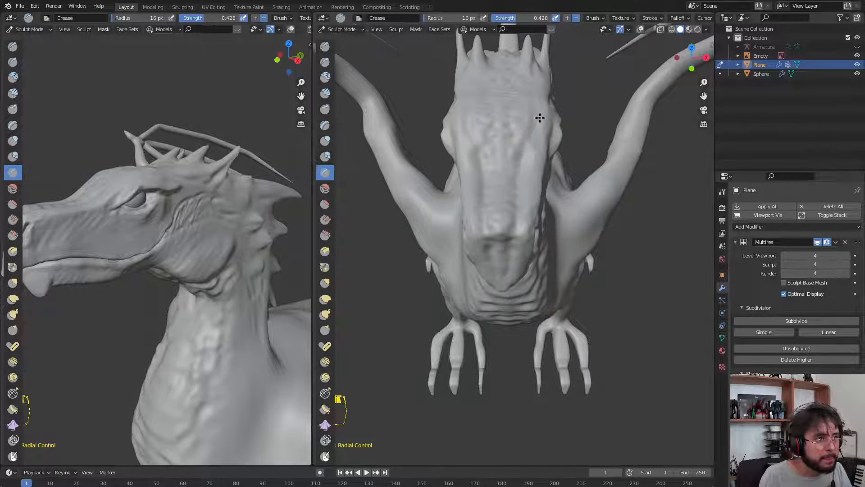
pyautogui.moveTo(540, 118); pyautogui.dragTo(543, 172, button='middle')
# From the side view, carve fine wrinkles around the eyelids and behind the eye with the Crease brush at a 9 px radius
pyautogui.press('KP_3')
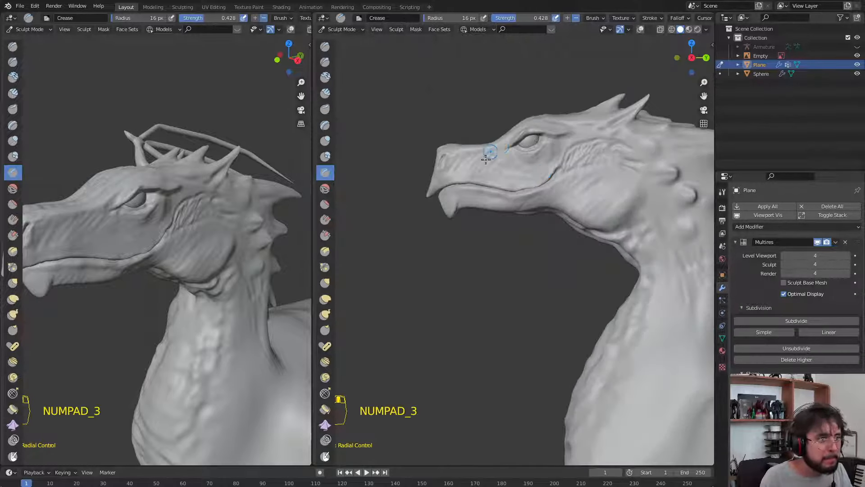
pyautogui.scroll(4, 486, 159)
pyautogui.press('f')
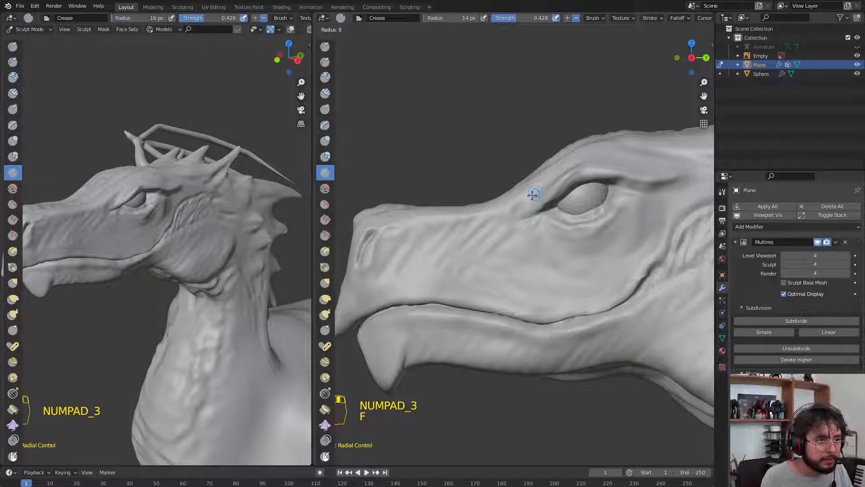
pyautogui.click(532, 195)
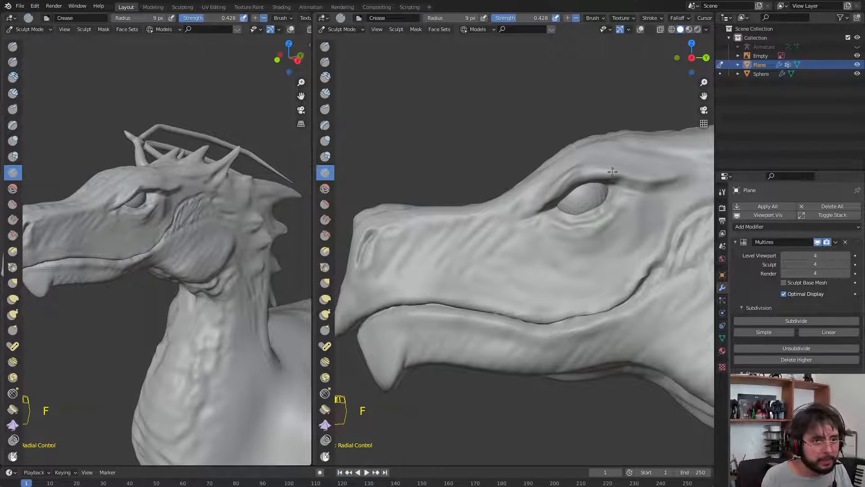
pyautogui.keyDown('shift'); pyautogui.moveTo(610, 202); pyautogui.dragTo(561, 177, button='middle'); pyautogui.keyUp('shift')
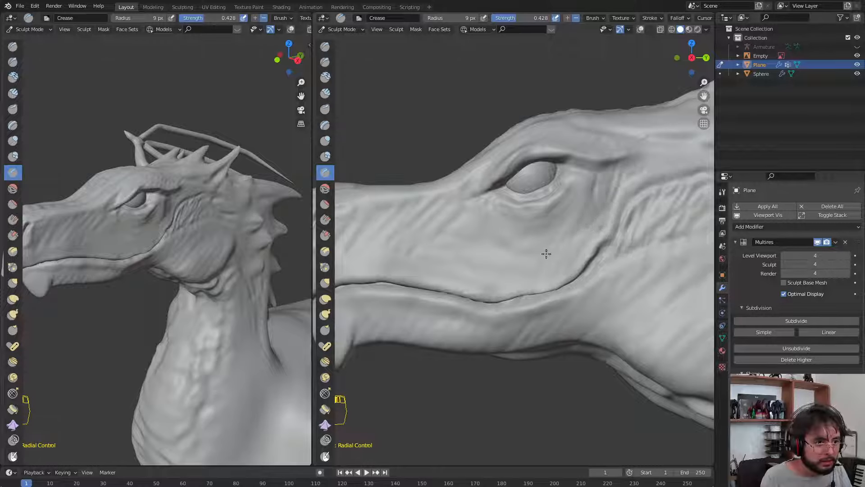
pyautogui.scroll(-3, 446, 218)
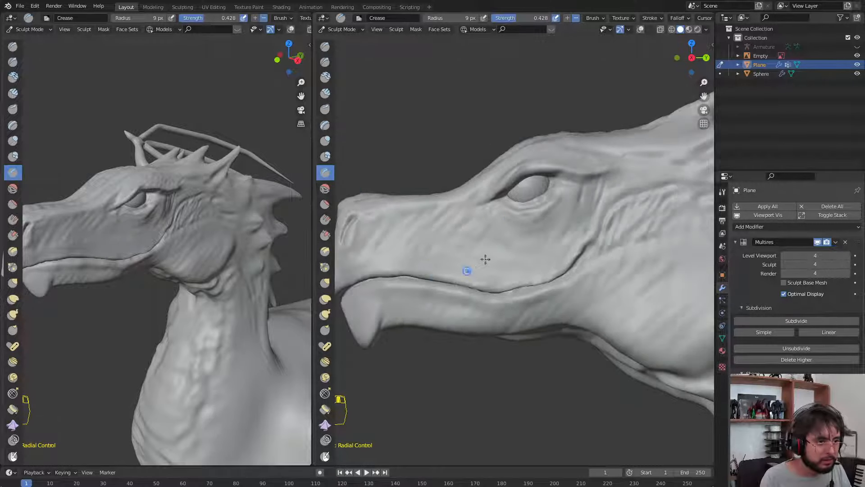
# Deepen the groove along the rear edge of the cheek with the Crease brush at a 26 px radius
pyautogui.moveTo(486, 256); pyautogui.dragTo(601, 280, button='middle')
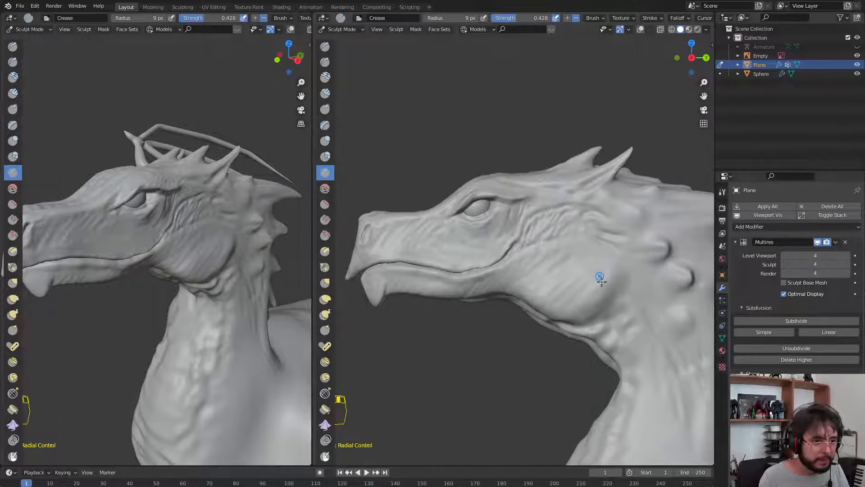
pyautogui.press('f')
pyautogui.click(620, 311)
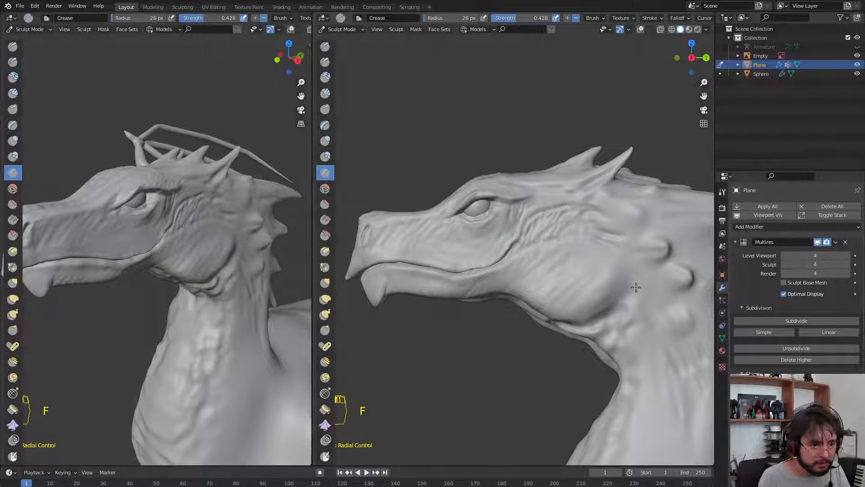
# Carve folds around the neck nubs and down the side of the neck to the chest with the Crease brush at 18 px
pyautogui.moveTo(589, 293); pyautogui.dragTo(595, 270, button='middle')
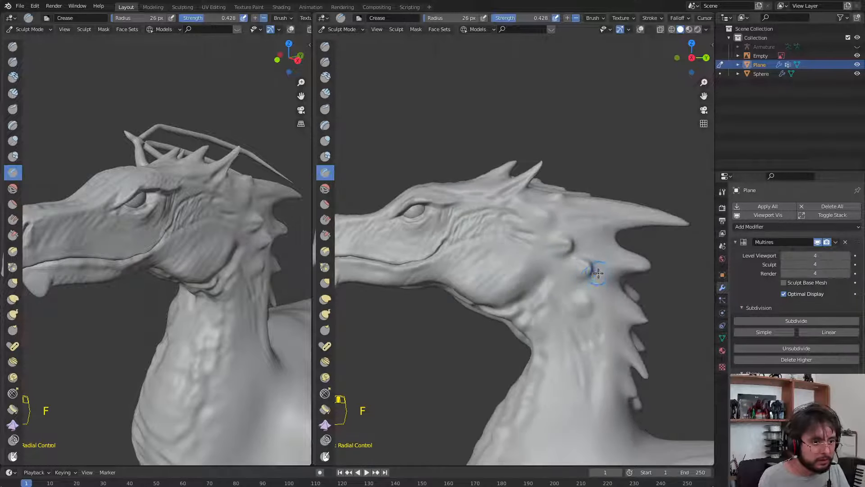
pyautogui.press('f')
pyautogui.click(597, 275)
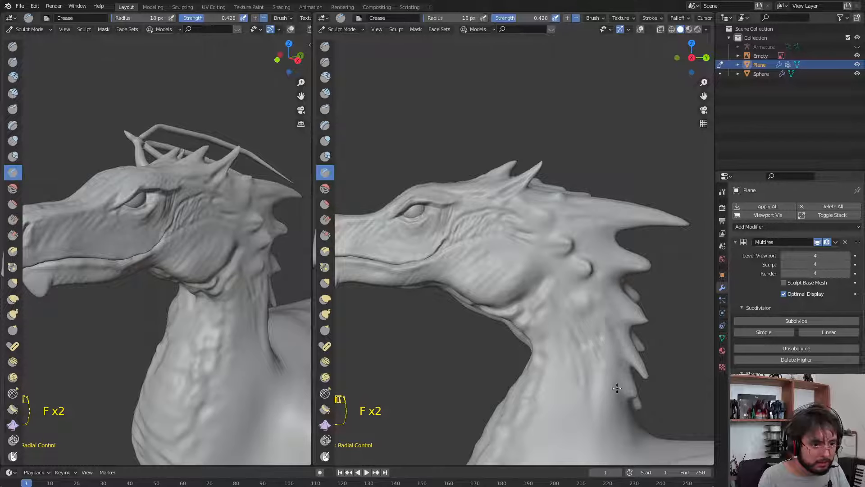
pyautogui.moveTo(617, 388); pyautogui.dragTo(560, 349, button='middle')
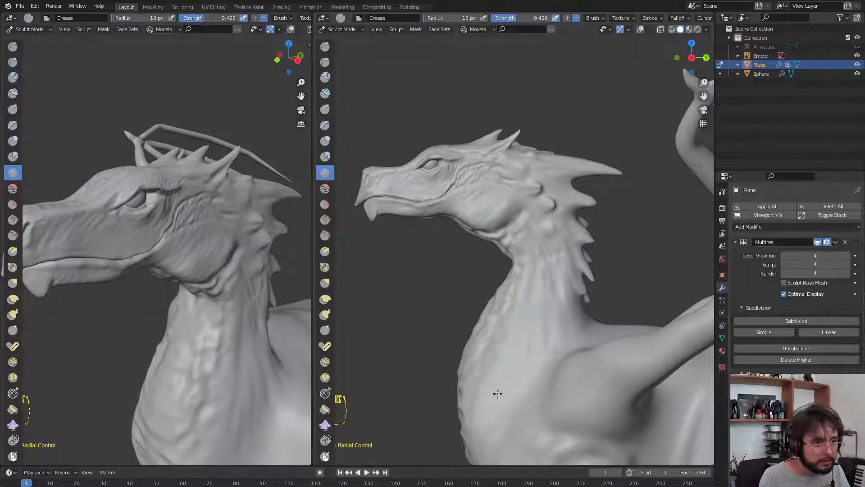
pyautogui.moveTo(497, 393); pyautogui.dragTo(500, 292, button='middle')
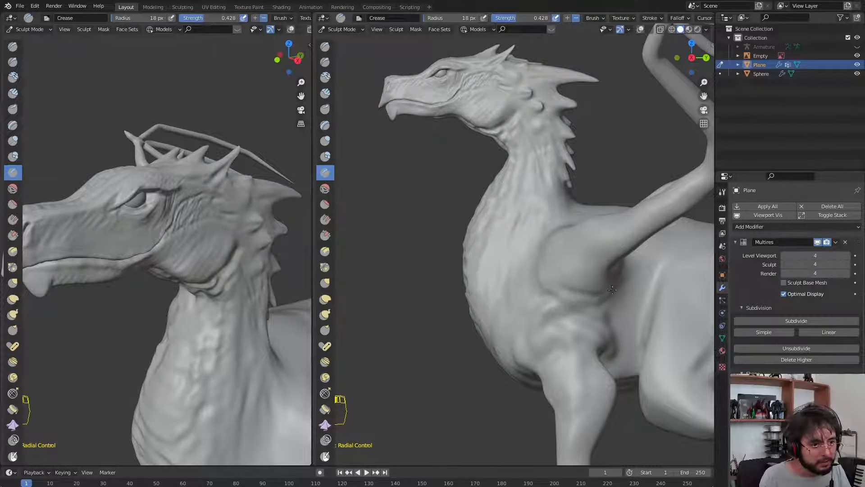
# Carve skin folds under the wing base, across the shoulder and behind the foreleg with the Crease brush at 18 px
pyautogui.moveTo(612, 289); pyautogui.dragTo(588, 293)
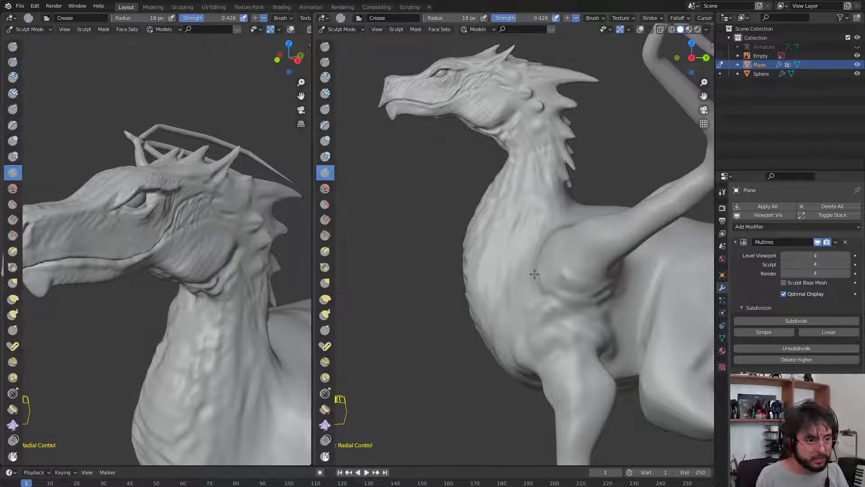
pyautogui.moveTo(551, 216); pyautogui.dragTo(539, 241)
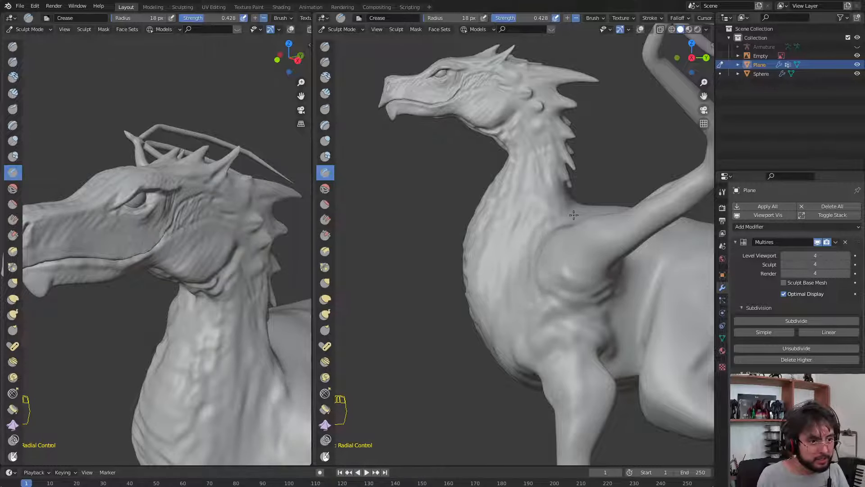
pyautogui.keyDown('shift'); pyautogui.moveTo(604, 221); pyautogui.dragTo(575, 214, button='middle'); pyautogui.keyUp('shift')
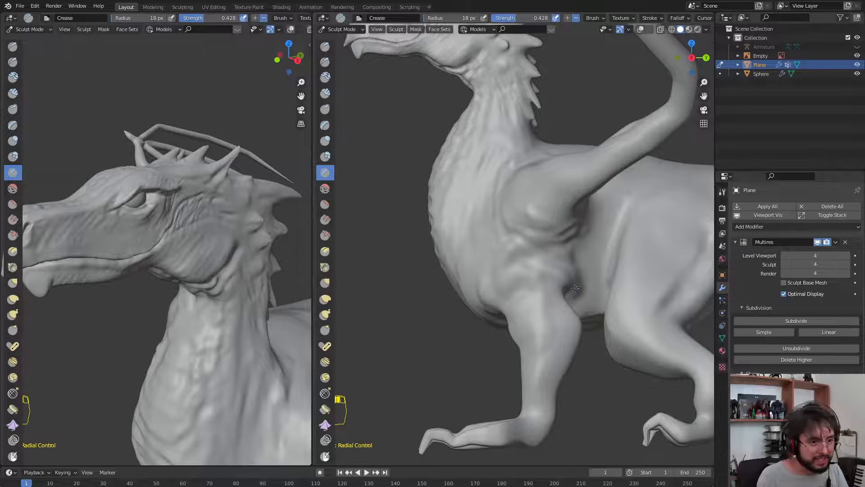
pyautogui.moveTo(581, 262); pyautogui.dragTo(594, 293)
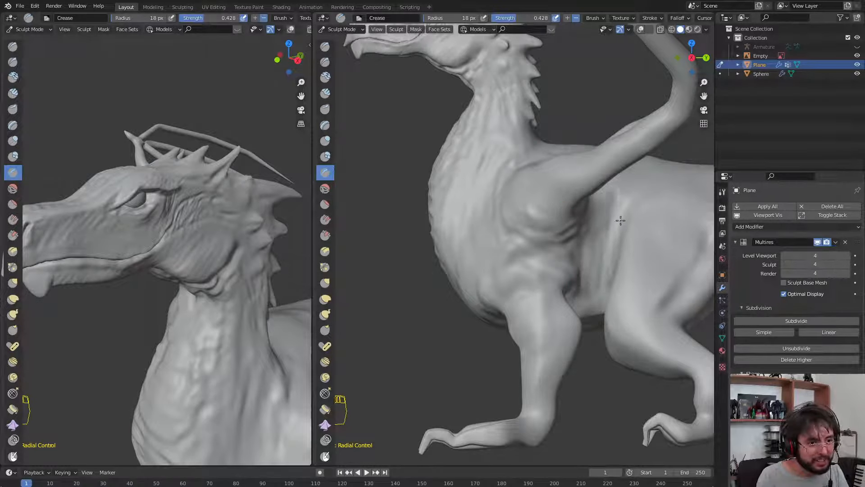
# From the front view, carve curved folds across the lower chest and up the throat with the Crease brush at 18 px
pyautogui.moveTo(618, 217); pyautogui.dragTo(570, 205, button='middle')
pyautogui.press('KP_1')
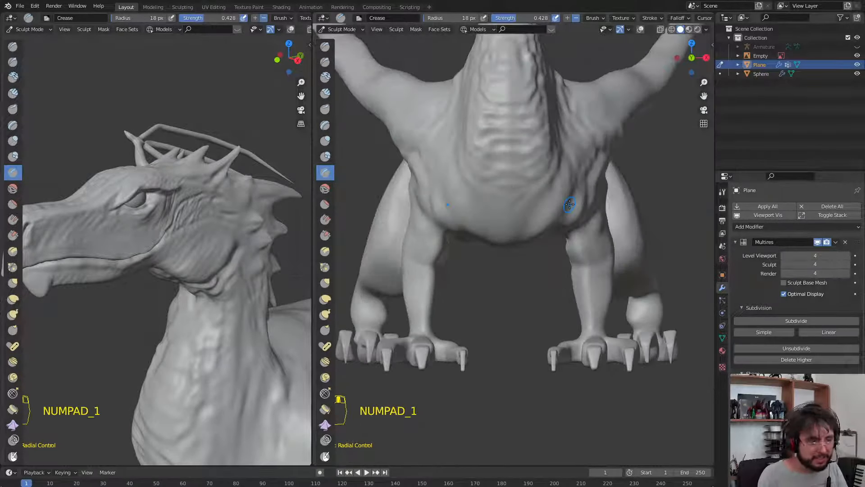
pyautogui.moveTo(475, 168)
pyautogui.mouseDown()
pyautogui.moveTo(532, 194)
pyautogui.moveTo(473, 210)
pyautogui.moveTo(547, 228)
pyautogui.moveTo(537, 224)
pyautogui.mouseUp()
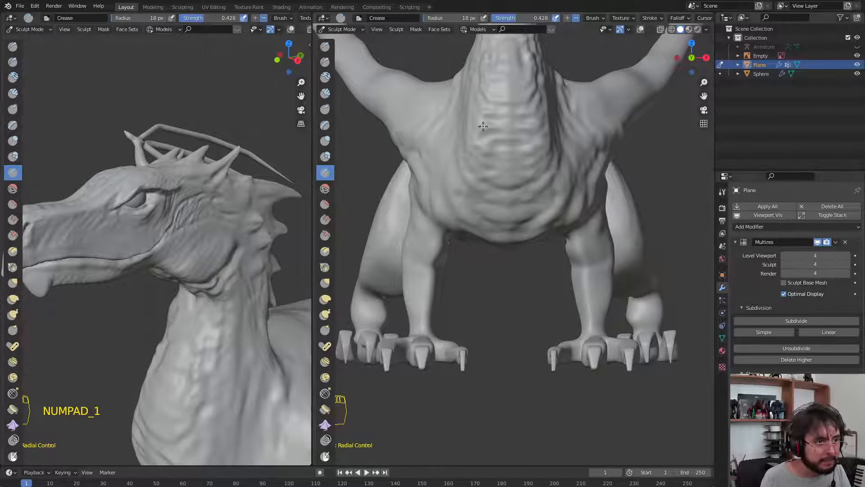
pyautogui.keyDown('shift'); pyautogui.moveTo(482, 129); pyautogui.dragTo(473, 226, button='middle'); pyautogui.keyUp('shift')
pyautogui.moveTo(485, 236); pyautogui.dragTo(528, 189)
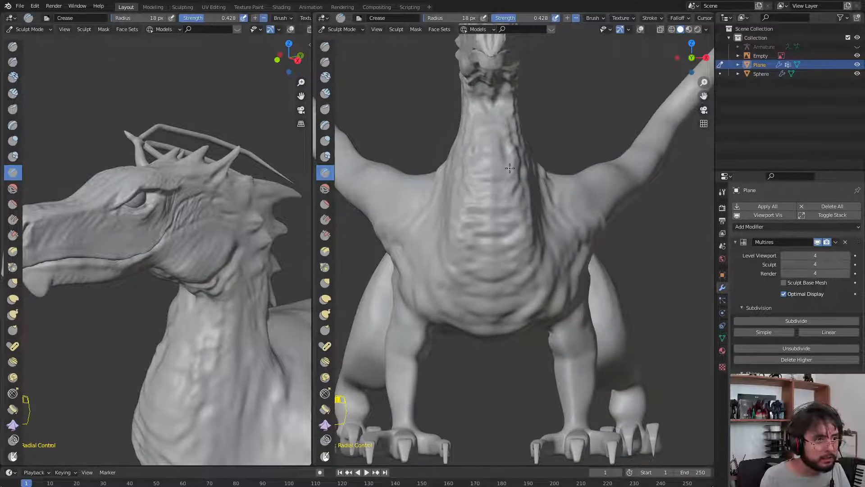
# Narrow the front of the lower jaw to a point with the Grab brush at a 122 px radius
pyautogui.moveTo(510, 168)
pyautogui.keyDown('shift'); pyautogui.mouseDown(button='middle')
pyautogui.moveTo(478, 171)
pyautogui.moveTo(469, 243)
pyautogui.mouseUp(button='middle'); pyautogui.keyUp('shift')
pyautogui.scroll(4, 474, 167)
pyautogui.scroll(6, 468, 232)
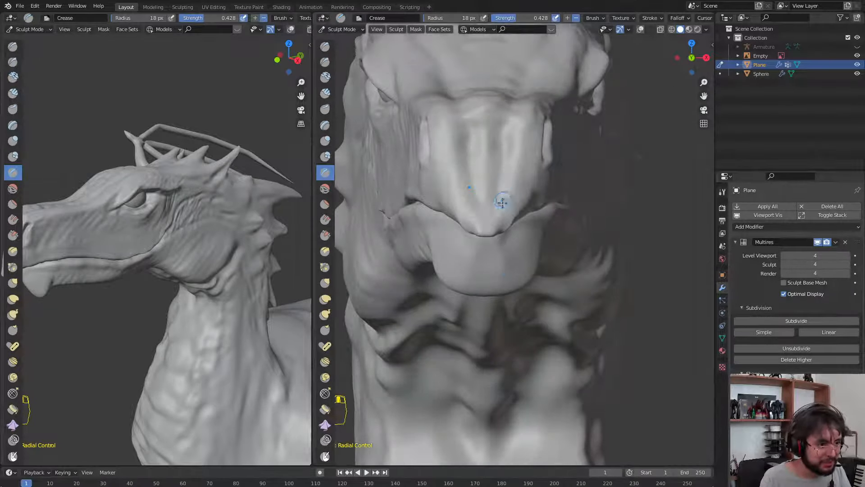
pyautogui.press('g')
pyautogui.press('f')
pyautogui.click(528, 267)
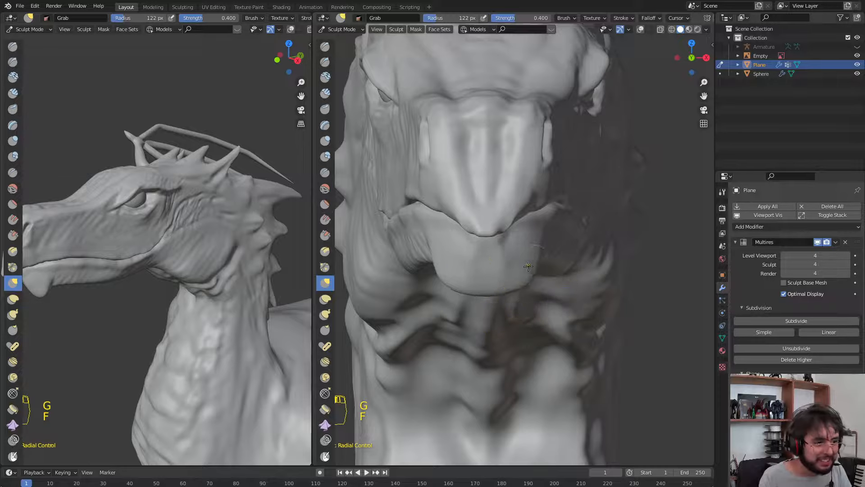
pyautogui.moveTo(528, 266)
pyautogui.mouseDown()
pyautogui.moveTo(502, 270)
pyautogui.moveTo(495, 290)
pyautogui.mouseUp()
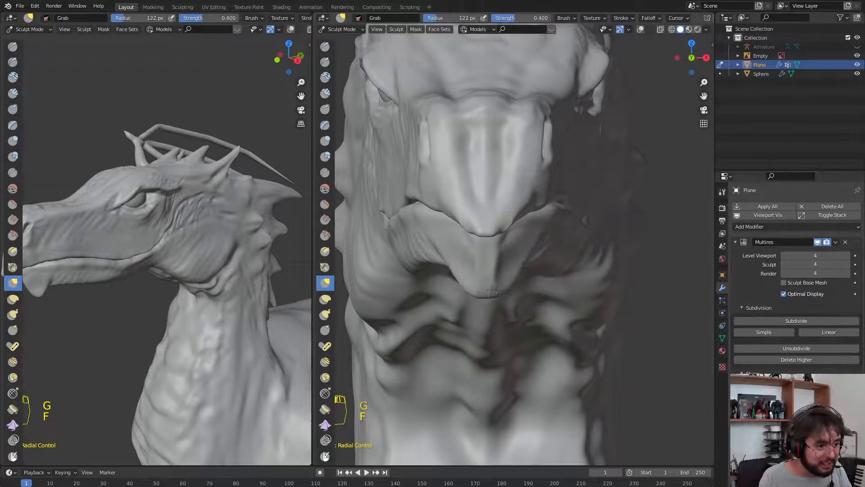
# From the side view, sharpen the outline of the chin point with the Crease brush, reducing the radius from 57 px to 28 px
pyautogui.press('KP_3')
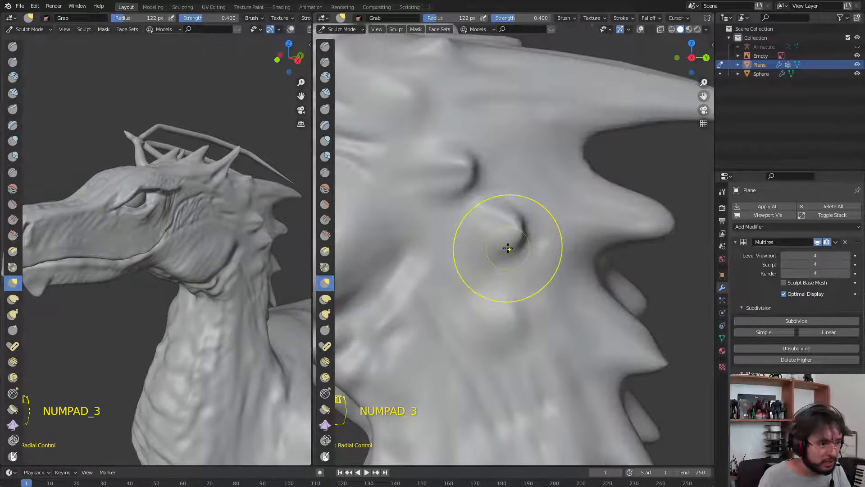
pyautogui.scroll(-8, 507, 247)
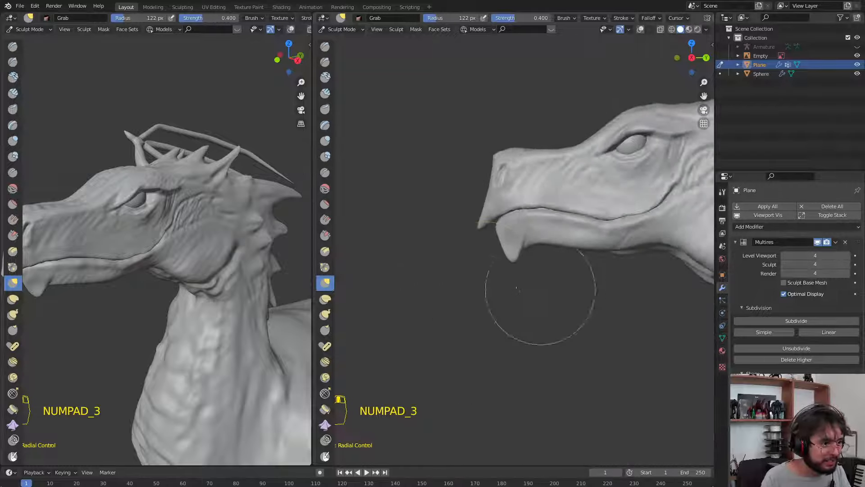
pyautogui.scroll(3, 516, 252)
pyautogui.moveTo(473, 270); pyautogui.dragTo(502, 251, button='middle')
pyautogui.press('w')
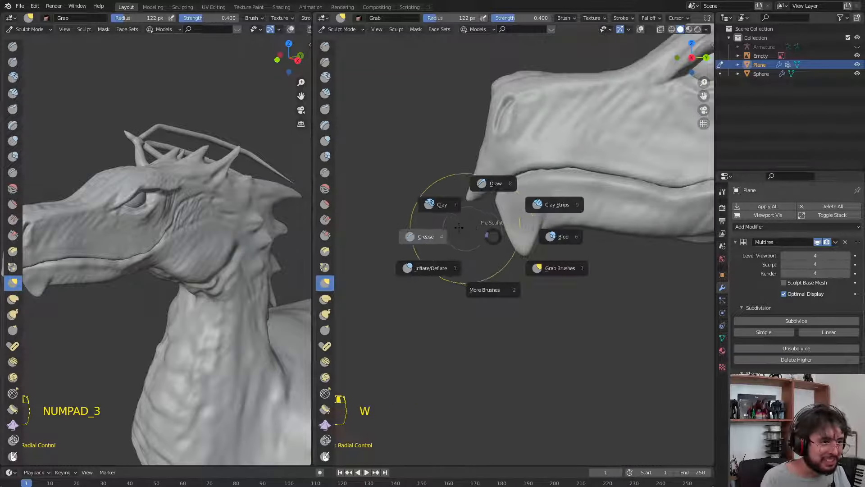
pyautogui.click(459, 227)
pyautogui.press('f')
pyautogui.click(521, 207)
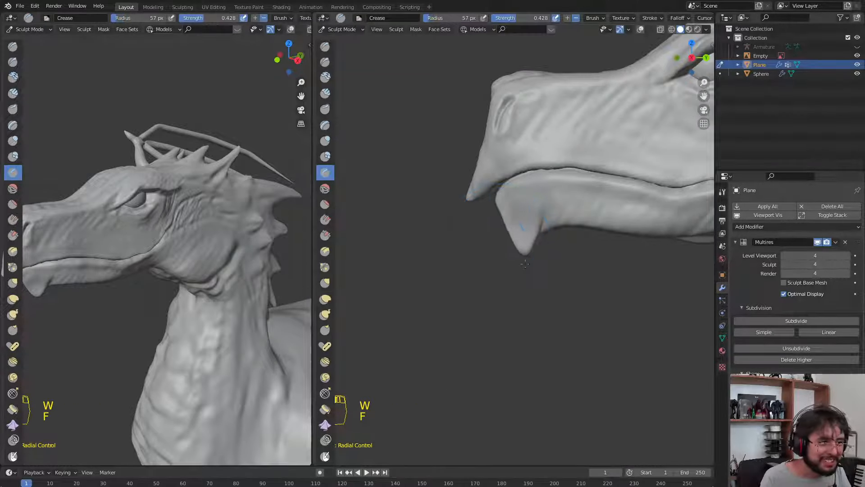
pyautogui.press('f')
pyautogui.click(514, 194)
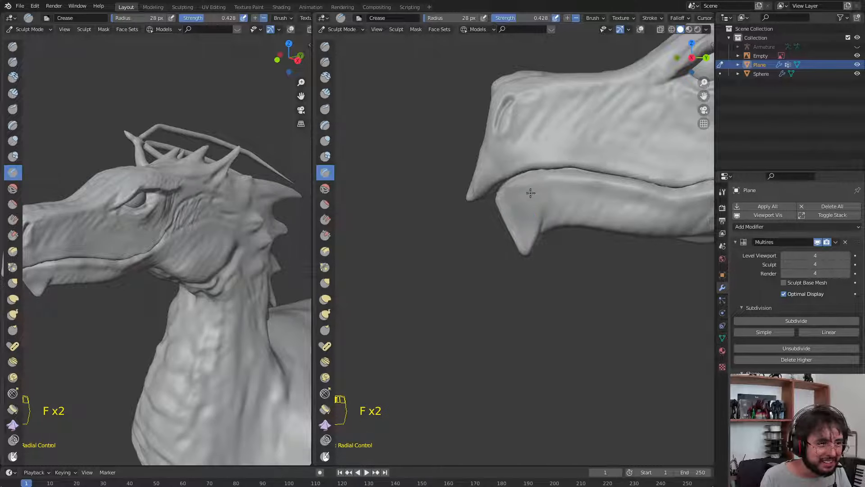
pyautogui.moveTo(572, 176); pyautogui.dragTo(517, 218, button='middle')
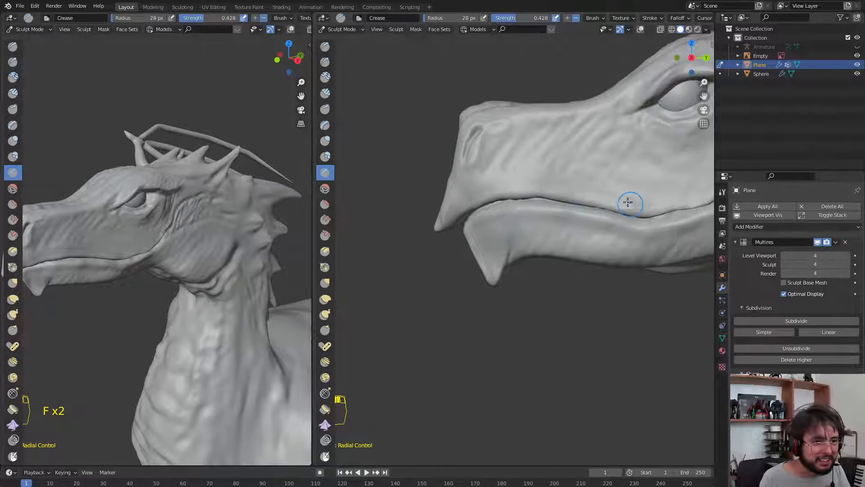
# Smooth the rear edge of the chin point and crease the underside of the jaw tip at a 28 px radius
pyautogui.press('s')
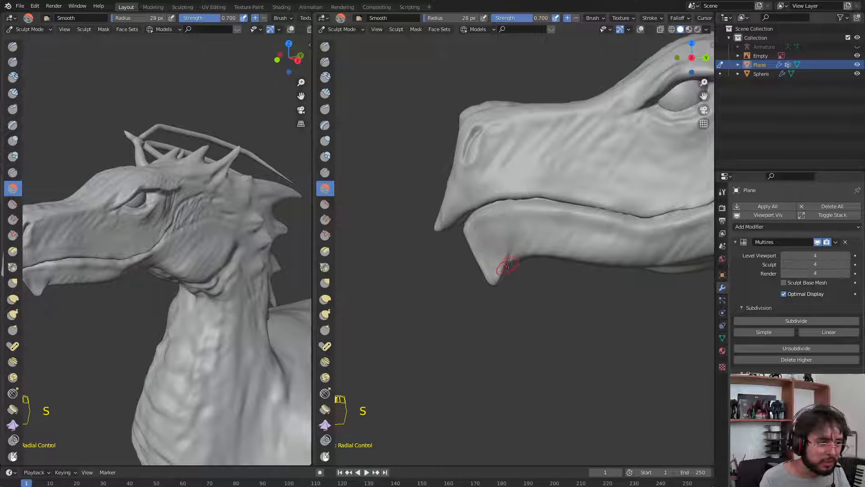
pyautogui.press('w')
pyautogui.moveTo(503, 247); pyautogui.dragTo(527, 263, button='middle')
pyautogui.press('w')
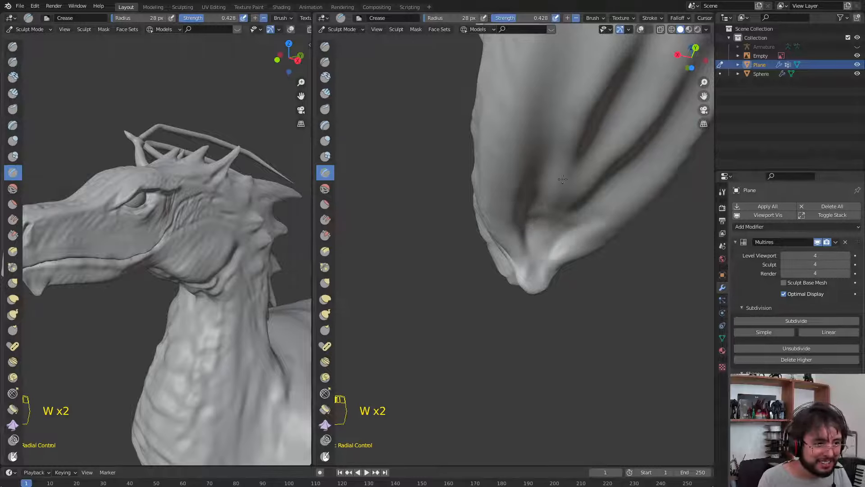
pyautogui.press('KP_3')
pyautogui.moveTo(605, 123); pyautogui.dragTo(600, 228, button='middle')
pyautogui.scroll(-2, 700, 148)
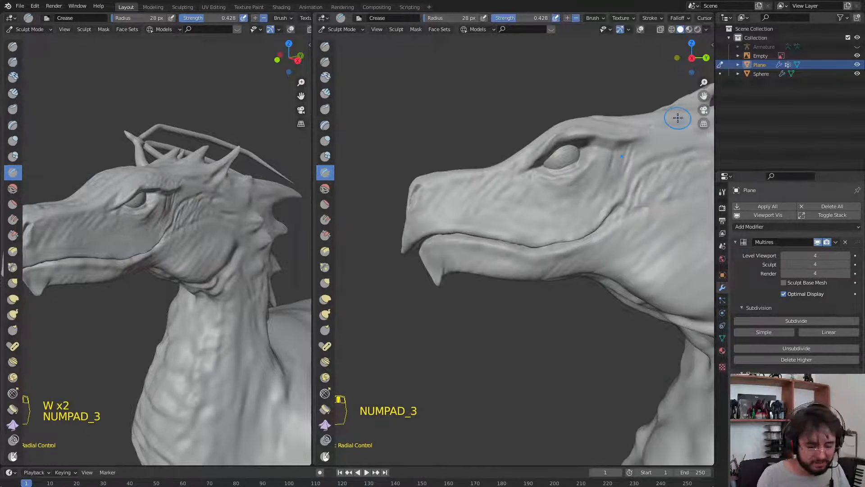
# From the side view, deepen the hollow below the lower eyelid with the Crease brush at a 42 px radius
pyautogui.press('KP_3')
pyautogui.press('f')
pyautogui.click(570, 164)
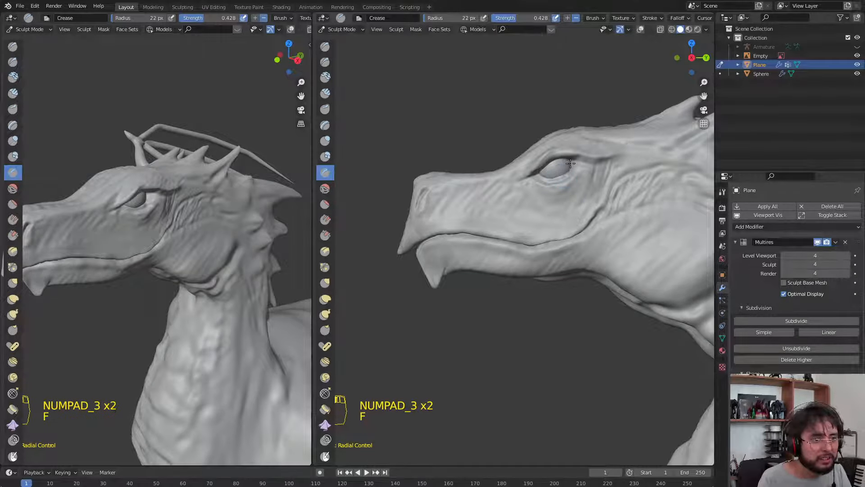
pyautogui.scroll(6, 571, 171)
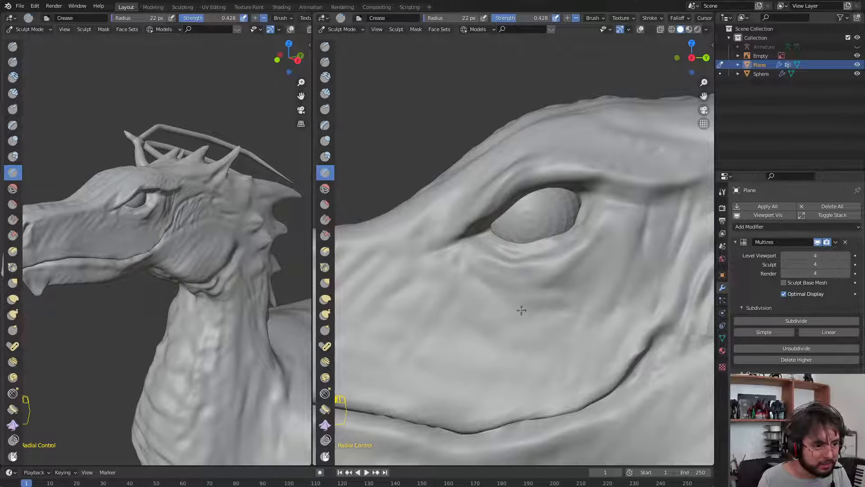
pyautogui.press('f')
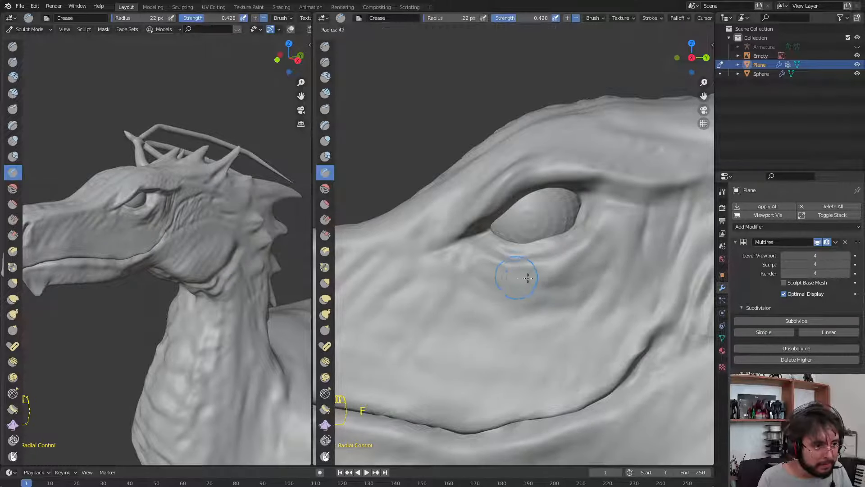
pyautogui.click(581, 275)
# Carve curved folds beneath the eye, from its front corner to behind it, with the Crease brush at 22 px
pyautogui.press('f')
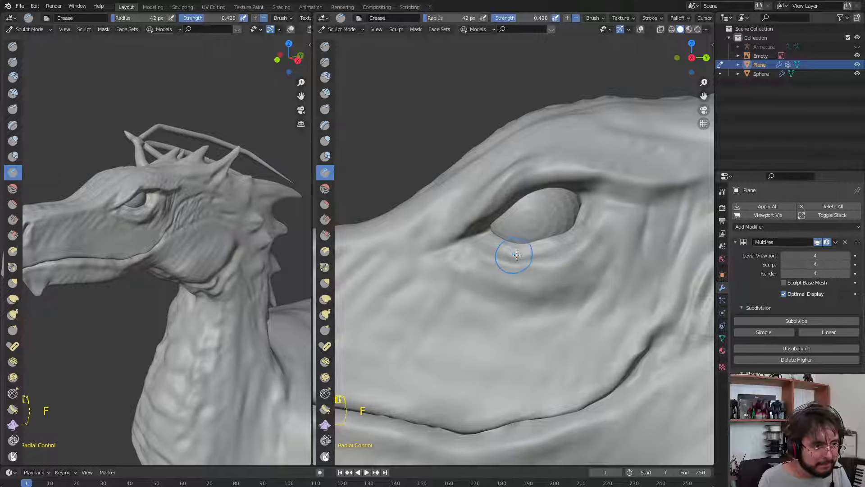
pyautogui.click(473, 255)
pyautogui.press('f')
pyautogui.click(452, 253)
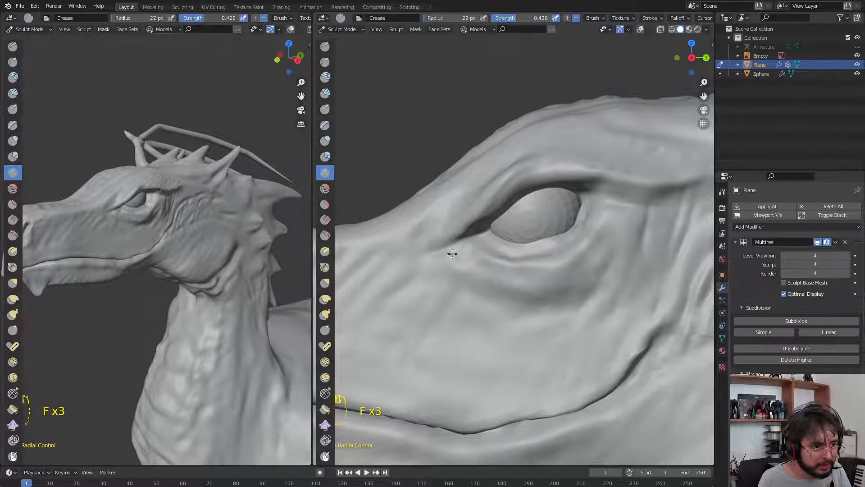
pyautogui.moveTo(462, 262)
pyautogui.mouseDown()
pyautogui.moveTo(561, 285)
pyautogui.moveTo(606, 266)
pyautogui.mouseUp()
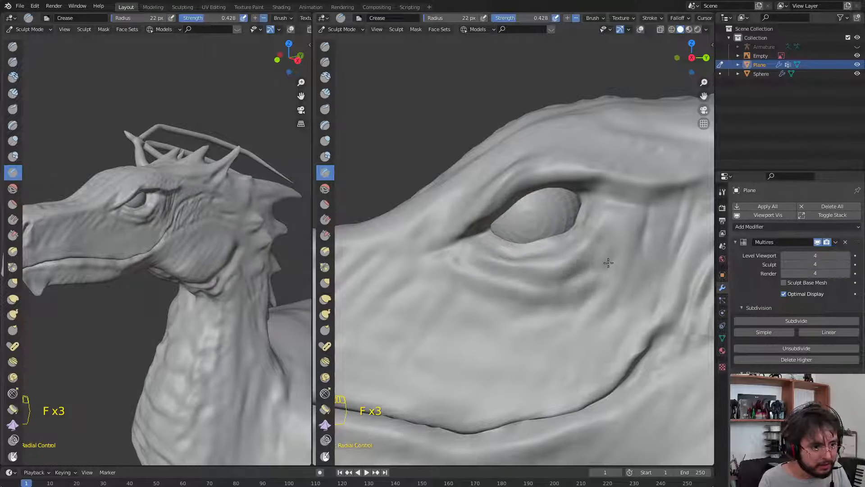
pyautogui.moveTo(462, 296)
pyautogui.mouseDown()
pyautogui.moveTo(523, 311)
pyautogui.moveTo(603, 295)
pyautogui.mouseUp()
pyautogui.scroll(-5, 546, 245)
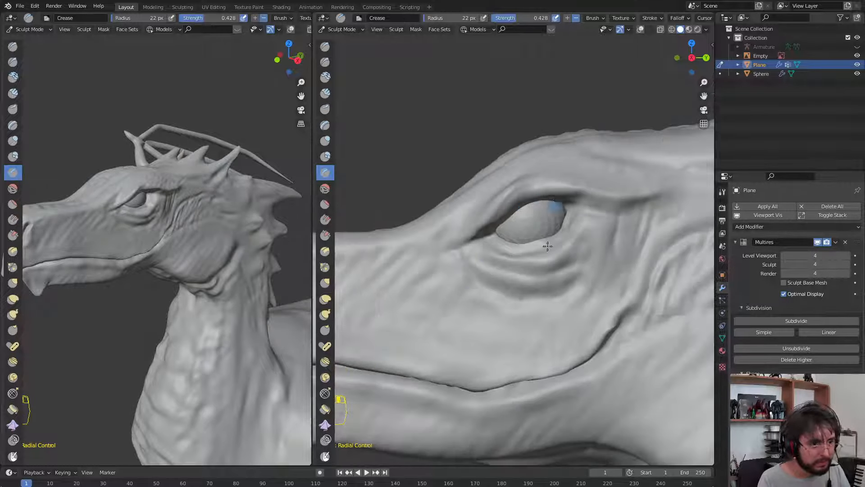
# Examine the head, neck spikes and whole dragon body from the side view
pyautogui.keyDown('ctrl'); pyautogui.moveTo(559, 220); pyautogui.dragTo(512, 247, button='middle'); pyautogui.keyUp('ctrl')
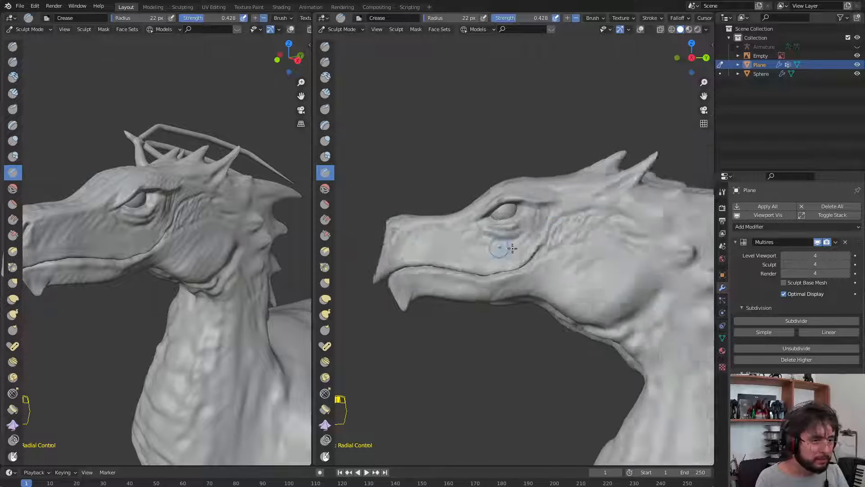
pyautogui.keyDown('shift'); pyautogui.moveTo(630, 276); pyautogui.dragTo(565, 192, button='middle'); pyautogui.keyUp('shift')
pyautogui.keyDown('shift'); pyautogui.moveTo(668, 172); pyautogui.dragTo(587, 159, button='middle'); pyautogui.keyUp('shift')
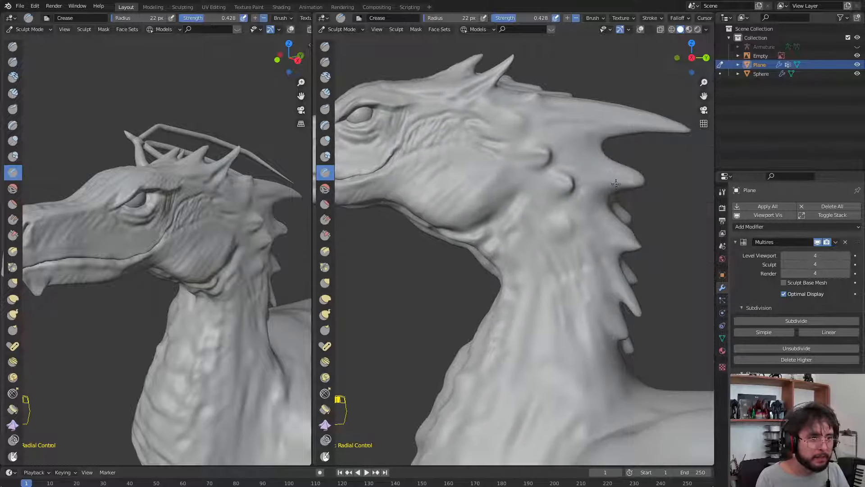
pyautogui.press('f')
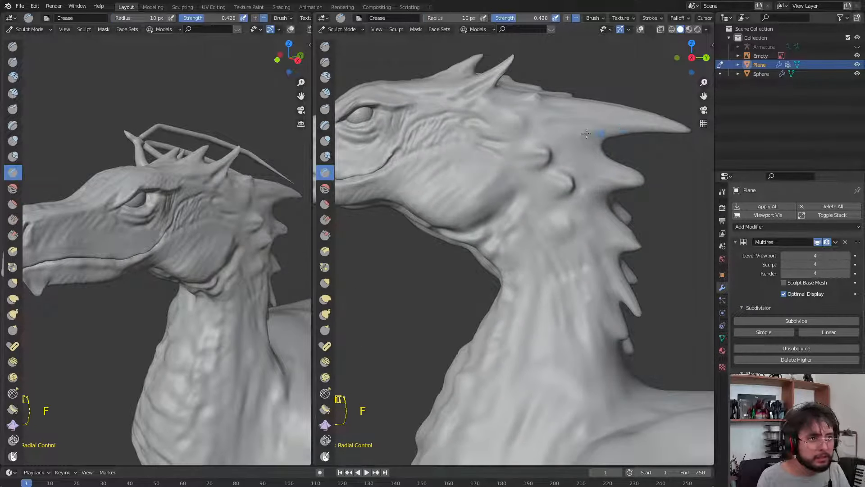
pyautogui.keyDown('ctrl'); pyautogui.moveTo(586, 134); pyautogui.dragTo(558, 203, button='middle'); pyautogui.keyUp('ctrl')
pyautogui.moveTo(558, 204)
pyautogui.keyDown('shift'); pyautogui.mouseDown(button='middle')
pyautogui.moveTo(536, 145)
pyautogui.moveTo(540, 194)
pyautogui.mouseUp(button='middle'); pyautogui.keyUp('shift')
pyautogui.keyDown('shift'); pyautogui.moveTo(541, 194); pyautogui.dragTo(482, 129, button='middle'); pyautogui.keyUp('shift')
pyautogui.keyDown('ctrl'); pyautogui.moveTo(542, 158); pyautogui.dragTo(542, 200, button='middle'); pyautogui.keyUp('ctrl')
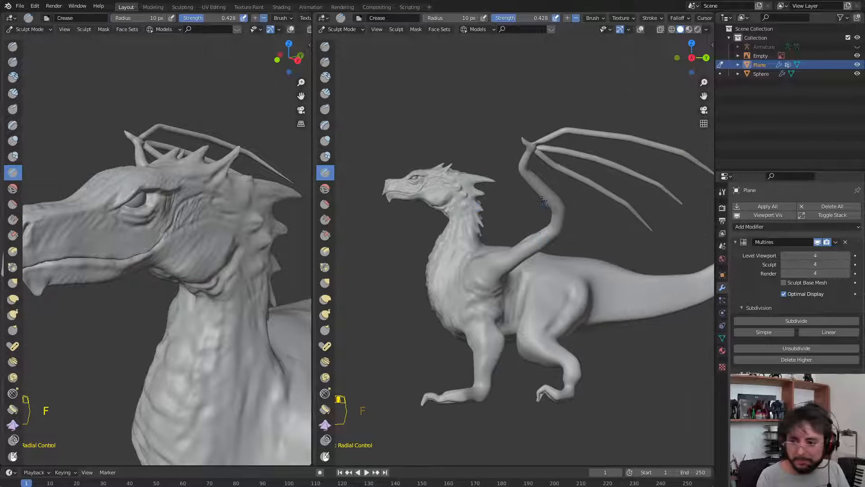
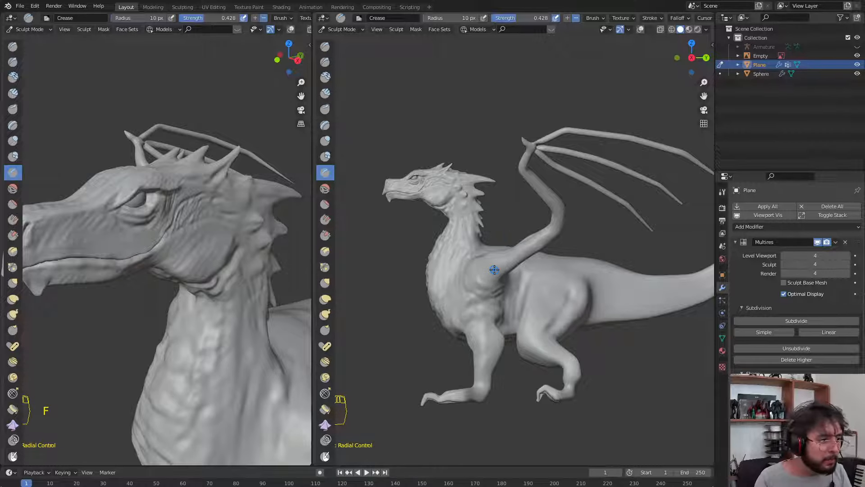
pyautogui.scroll(1, 494, 269)
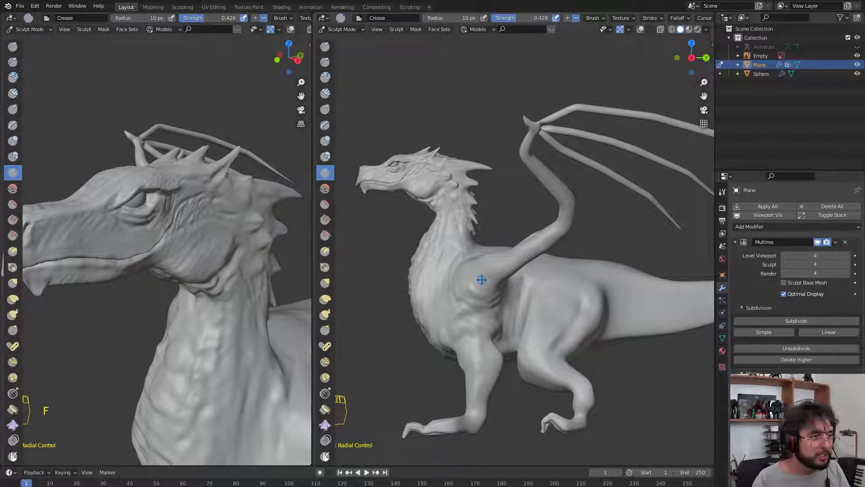
pyautogui.keyDown('shift'); pyautogui.moveTo(482, 279); pyautogui.dragTo(500, 282, button='middle'); pyautogui.keyUp('shift')
# Return to Object Mode with the dragon mesh deselected and save the file
pyautogui.hotkey('ctrl', 'Tab')
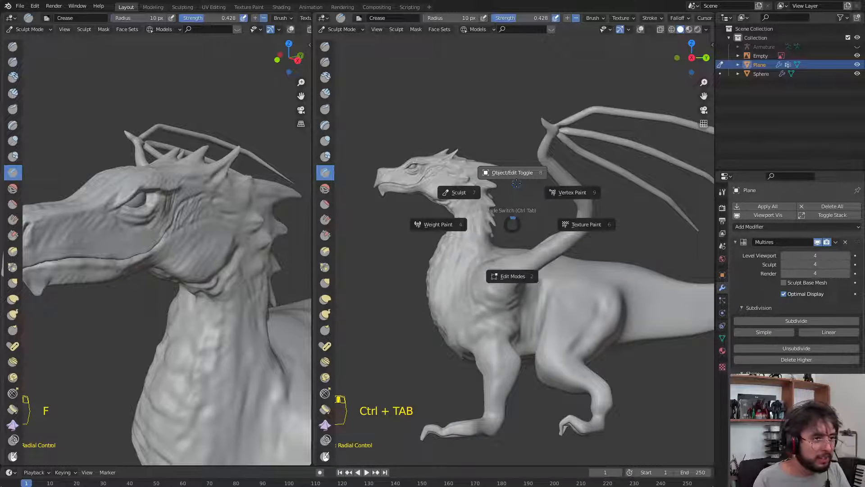
pyautogui.click(516, 156)
pyautogui.click(510, 139)
pyautogui.hotkey('ctrl', 's')
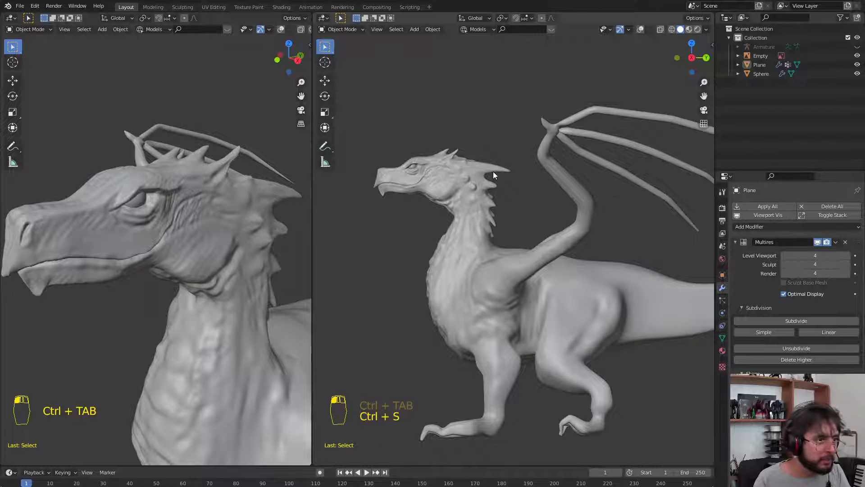
pyautogui.keyDown('shift'); pyautogui.moveTo(493, 171); pyautogui.dragTo(509, 185, button='middle'); pyautogui.keyUp('shift')
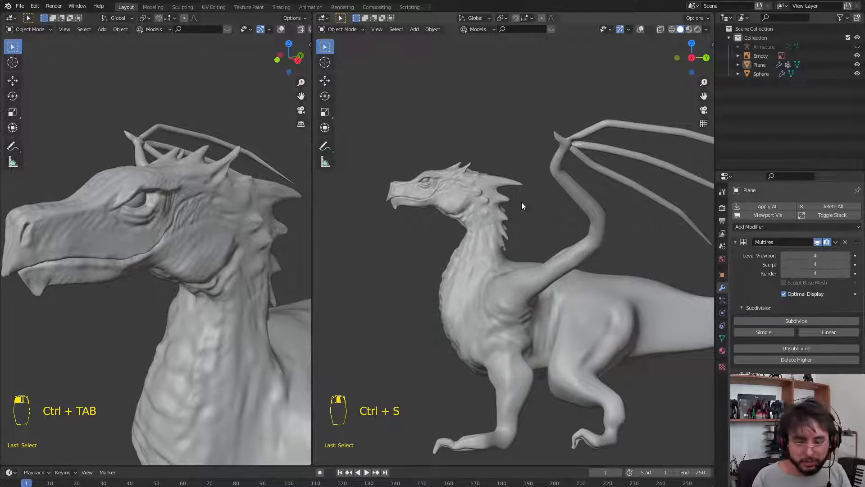
# Unhide the armature, turn the viewport overlays on and hide the reference image empty
pyautogui.hotkey('alt', 'h')
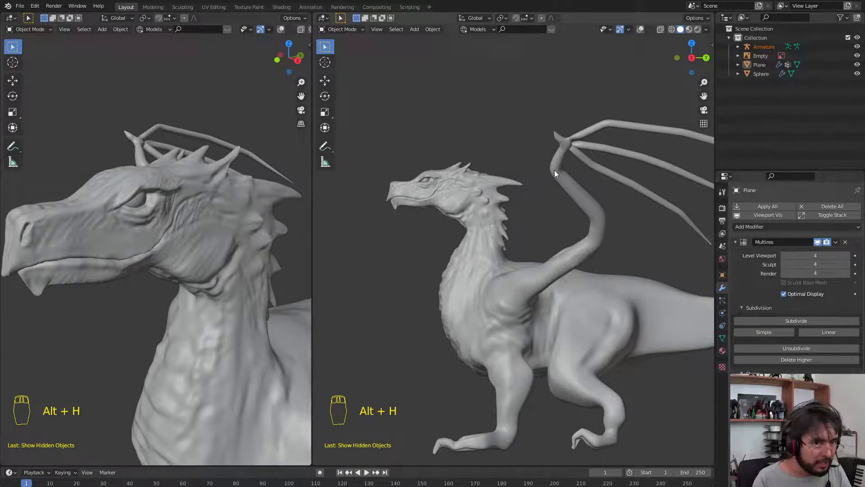
pyautogui.click(816, 46)
pyautogui.keyDown('shift'); pyautogui.moveTo(567, 238); pyautogui.dragTo(556, 202, button='middle'); pyautogui.keyUp('shift')
pyautogui.scroll(-1, 556, 207)
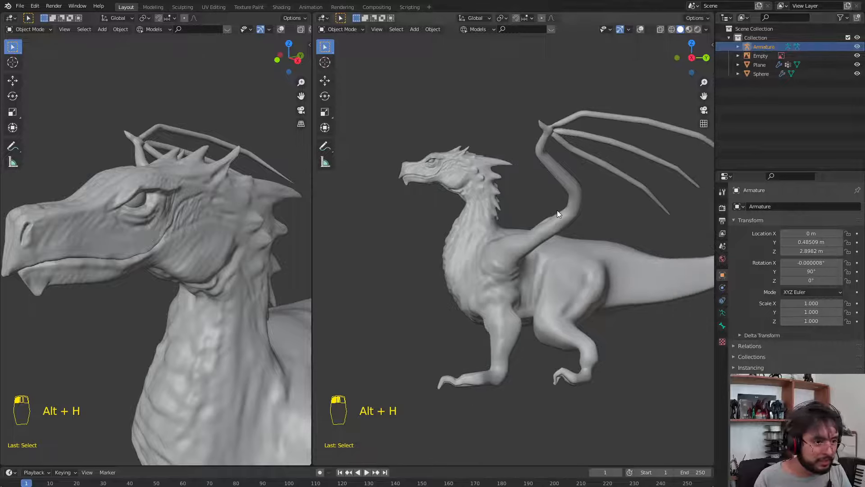
pyautogui.click(641, 30)
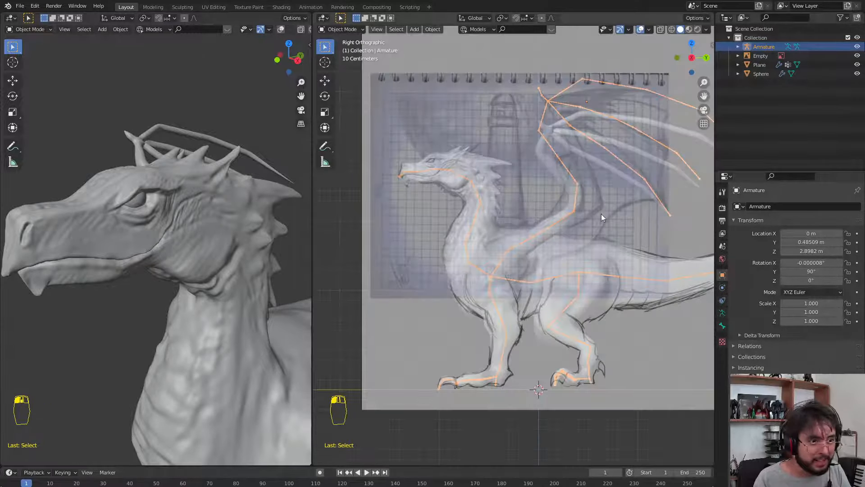
pyautogui.click(389, 281)
pyautogui.press('h')
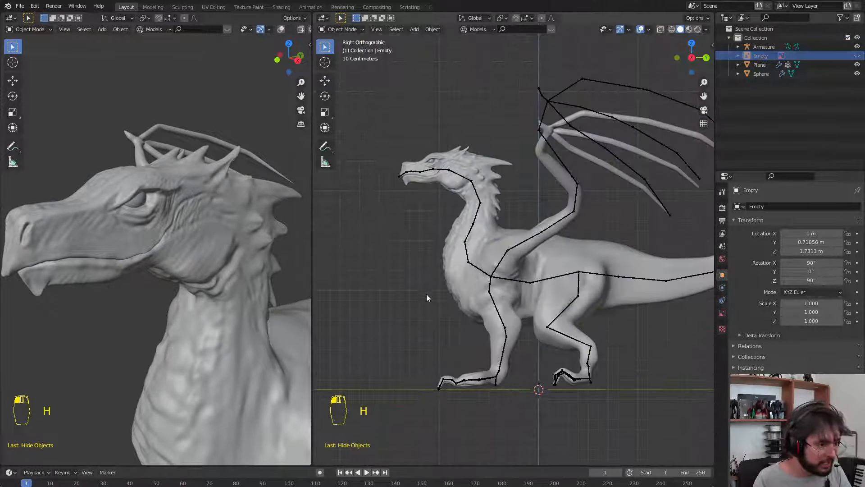
# Compare the armature with the dragon mesh, select the armature in side view and put it in Edit Mode
pyautogui.click(477, 267)
pyautogui.keyDown('shift'); pyautogui.moveTo(557, 189); pyautogui.dragTo(576, 296, button='middle'); pyautogui.keyUp('shift')
pyautogui.click(553, 171)
pyautogui.scroll(-3, 524, 209)
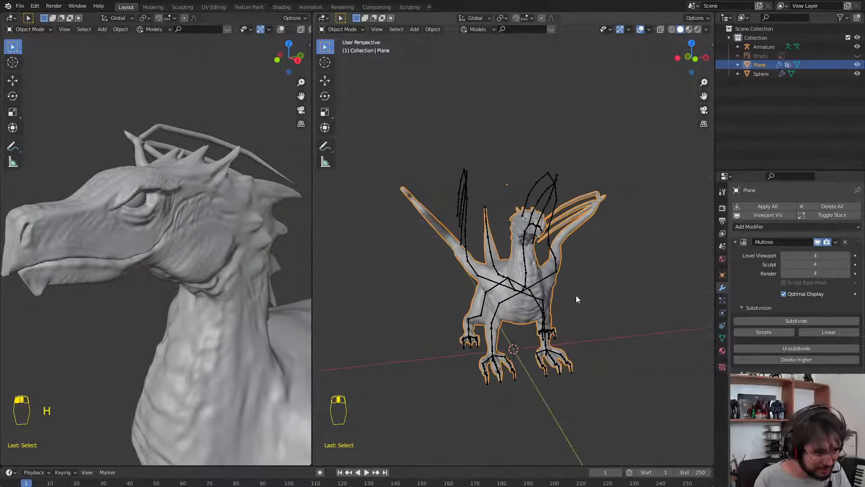
pyautogui.press('KP_3')
pyautogui.click(521, 173)
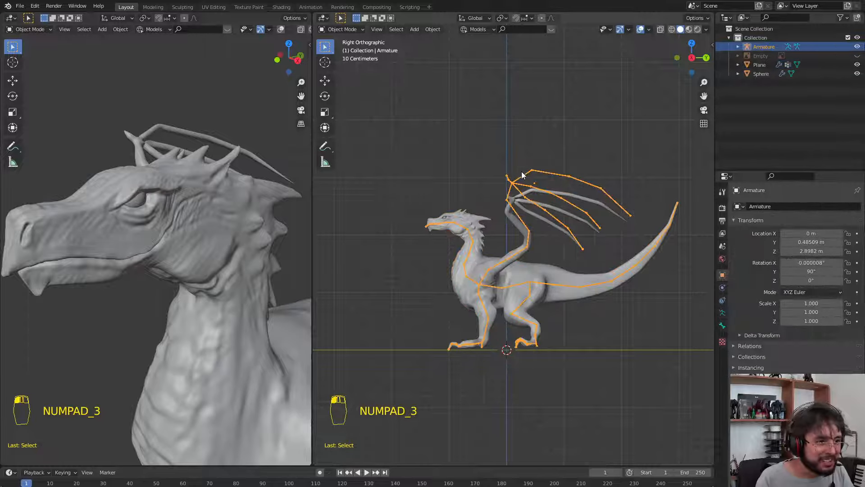
pyautogui.hotkey('ctrl', 'Tab')
pyautogui.click(534, 228)
pyautogui.scroll(3, 545, 224)
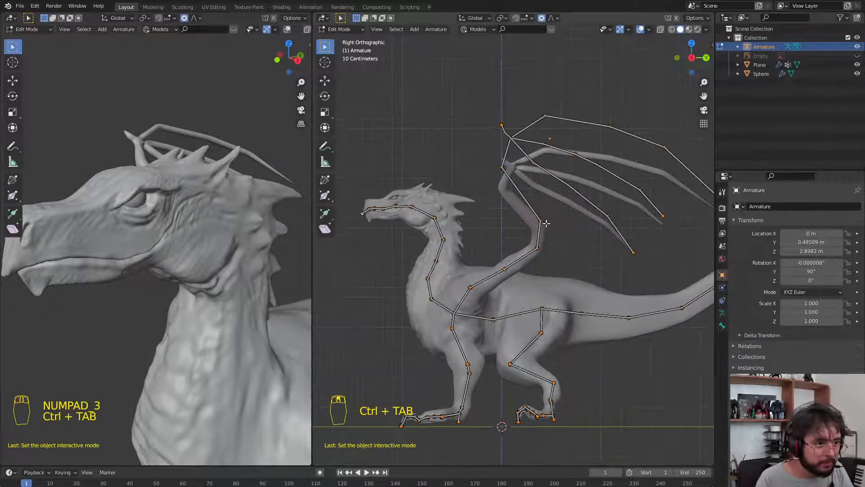
# Circle-select the wing bones beyond the elbow and deselect the right wing, leaving only the dragon's left wing bones selected in front view
pyautogui.press('c')
pyautogui.moveTo(517, 167)
pyautogui.mouseDown()
pyautogui.moveTo(521, 145)
pyautogui.moveTo(617, 164)
pyautogui.moveTo(666, 216)
pyautogui.moveTo(584, 222)
pyautogui.moveTo(506, 127)
pyautogui.moveTo(656, 213)
pyautogui.moveTo(666, 164)
pyautogui.moveTo(699, 200)
pyautogui.mouseUp()
pyautogui.rightClick(575, 228)
pyautogui.click(537, 246)
pyautogui.press('c')
pyautogui.rightClick(700, 200)
pyautogui.press('c')
pyautogui.rightClick(621, 194)
pyautogui.press('KP_1')
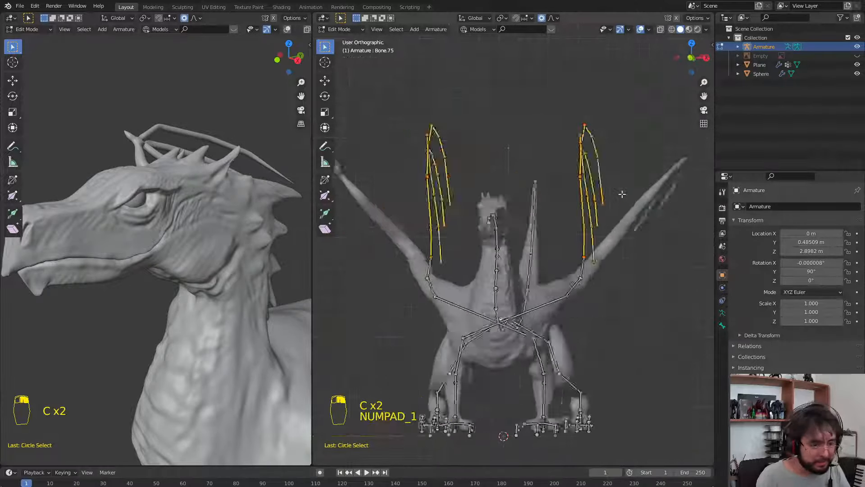
pyautogui.press('c')
pyautogui.moveTo(421, 154); pyautogui.dragTo(434, 216, button='middle')
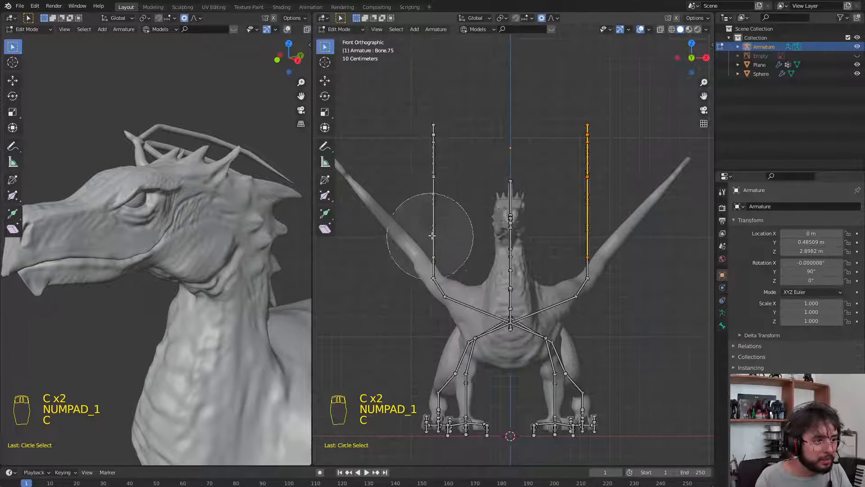
pyautogui.rightClick(629, 220)
# Turn off proportional editing and rotate the left wing bones outward to the slant of the wing mesh
pyautogui.press('r')
pyautogui.rightClick(662, 247)
pyautogui.press('o')
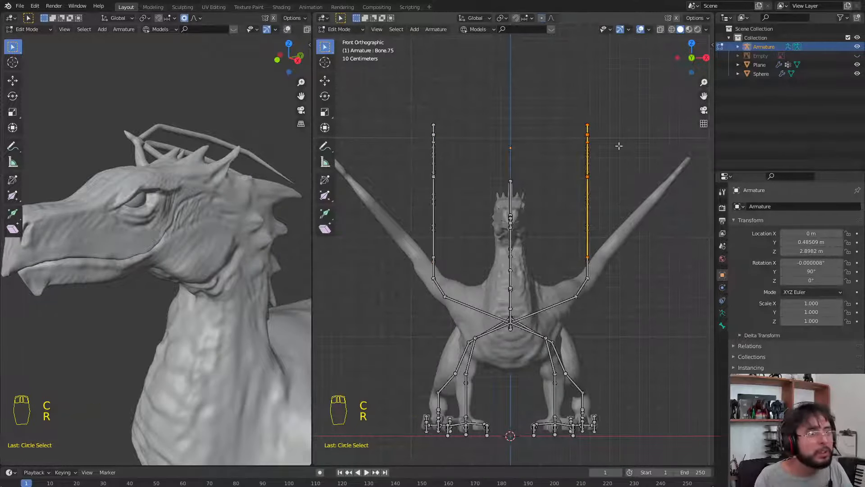
pyautogui.keyDown('shift'); pyautogui.moveTo(655, 230); pyautogui.dragTo(599, 196, button='middle'); pyautogui.keyUp('shift')
pyautogui.press('r')
pyautogui.click(579, 254)
# Move and fine-rotate the left wing bones onto the wing mesh, checking the fit from the side and front
pyautogui.press('g')
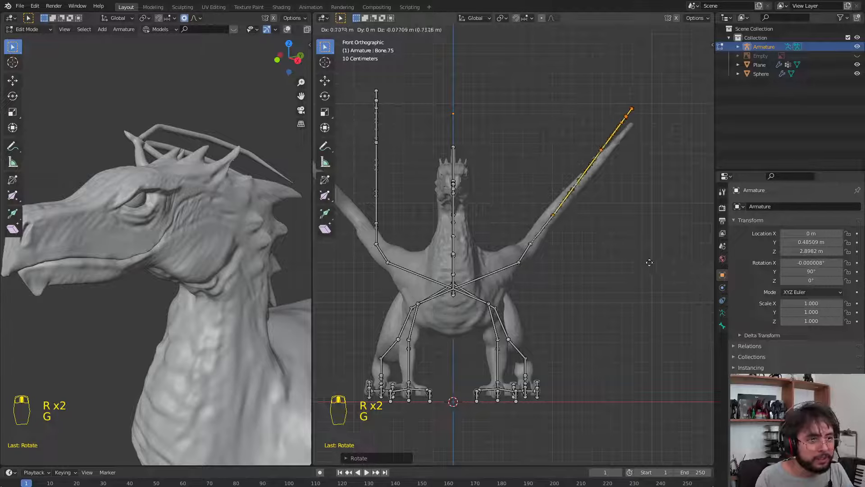
pyautogui.click(644, 270)
pyautogui.press('r')
pyautogui.click(643, 279)
pyautogui.press('g')
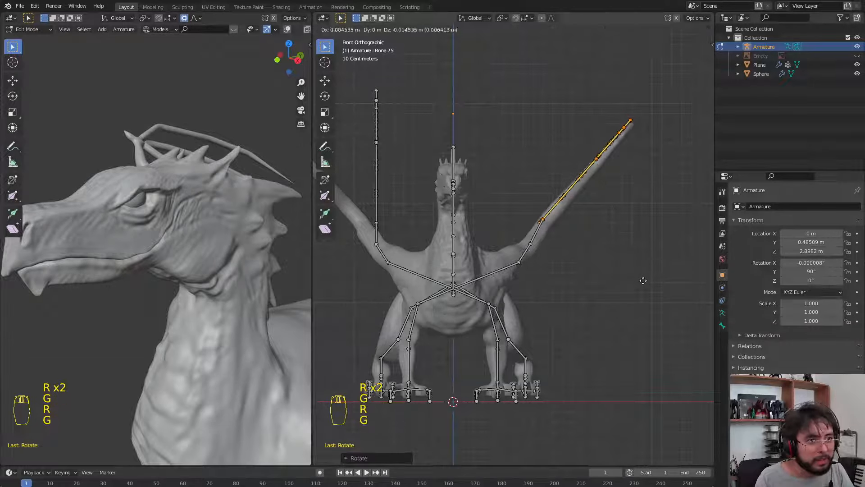
pyautogui.click(642, 282)
pyautogui.moveTo(643, 282); pyautogui.dragTo(560, 272, button='middle')
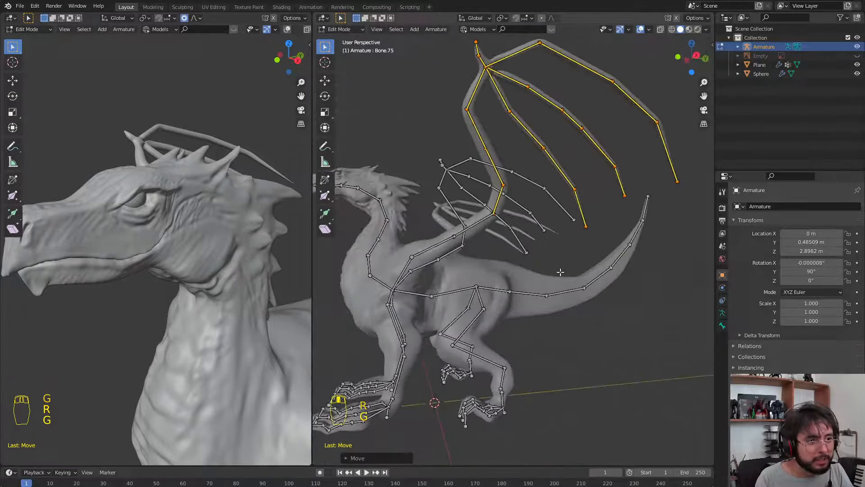
pyautogui.press('KP_3')
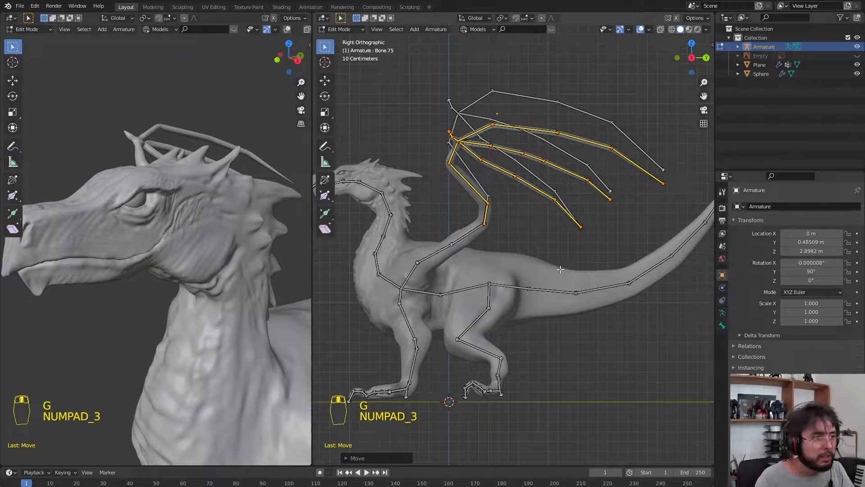
pyautogui.press('KP_1')
pyautogui.scroll(-3, 557, 265)
pyautogui.keyDown('shift'); pyautogui.moveTo(552, 259); pyautogui.dragTo(571, 293, button='middle'); pyautogui.keyUp('shift')
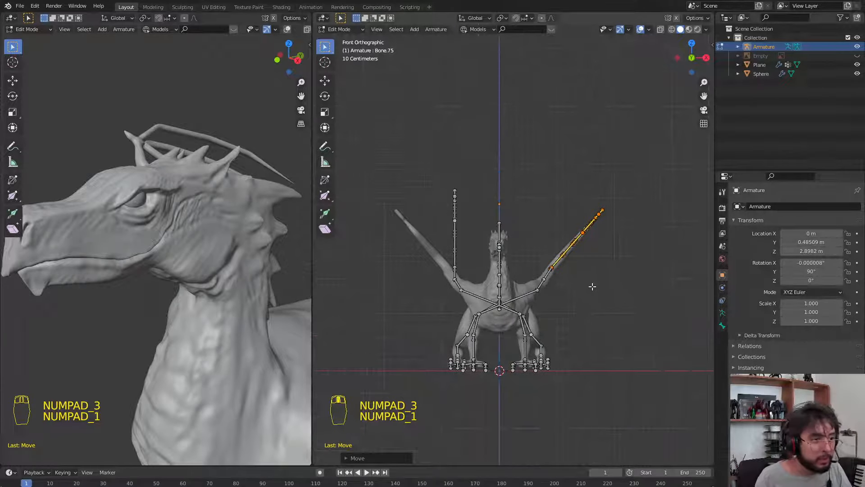
# Try to symmetrize the armature from the adjusted left wing bones
pyautogui.click(593, 286)
pyautogui.scroll(2, 472, 347)
pyautogui.press('c')
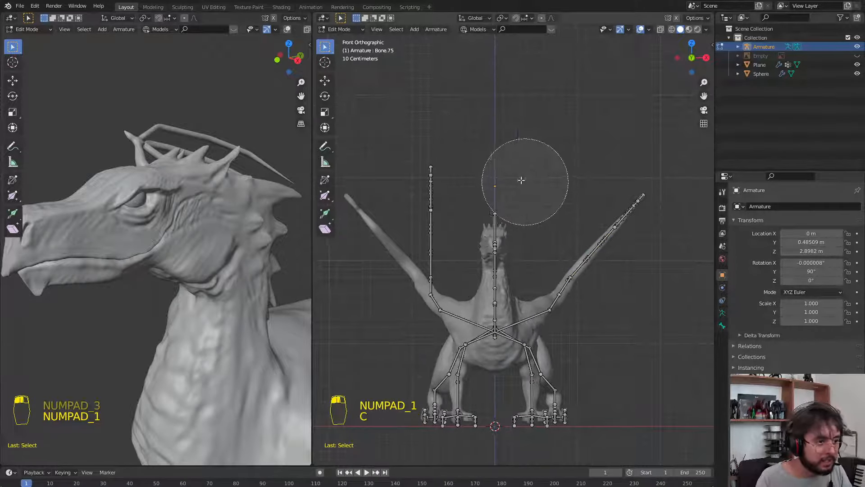
pyautogui.moveTo(595, 162)
pyautogui.mouseDown()
pyautogui.moveTo(599, 251)
pyautogui.moveTo(553, 340)
pyautogui.mouseUp()
pyautogui.press('Escape')
pyautogui.click(436, 30)
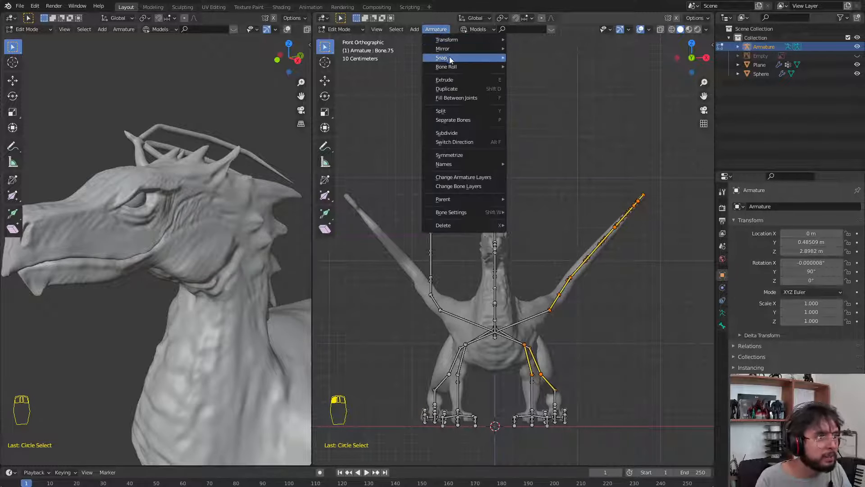
pyautogui.click(466, 155)
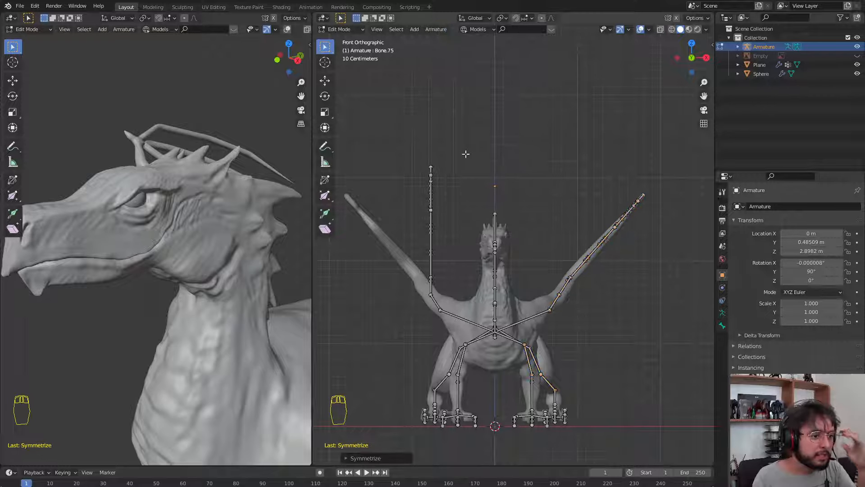
# Try to symmetrize the armature with the right wing bones selected instead
pyautogui.press('c')
pyautogui.moveTo(431, 137); pyautogui.dragTo(403, 288)
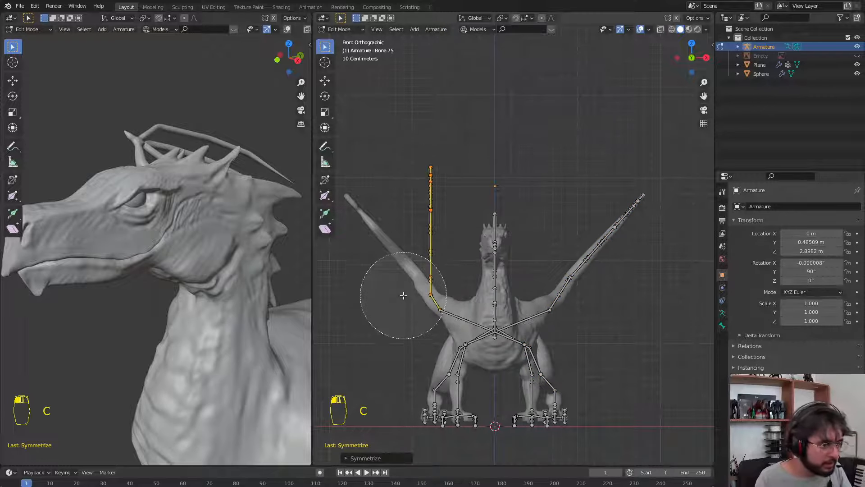
pyautogui.rightClick(404, 293)
pyautogui.click(428, 31)
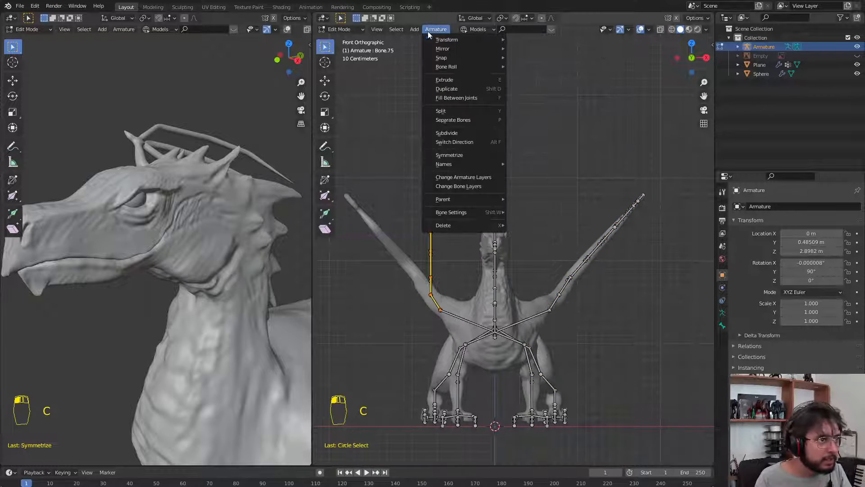
pyautogui.click(464, 155)
pyautogui.press('c')
pyautogui.moveTo(582, 238); pyautogui.dragTo(654, 212)
pyautogui.rightClick(654, 212)
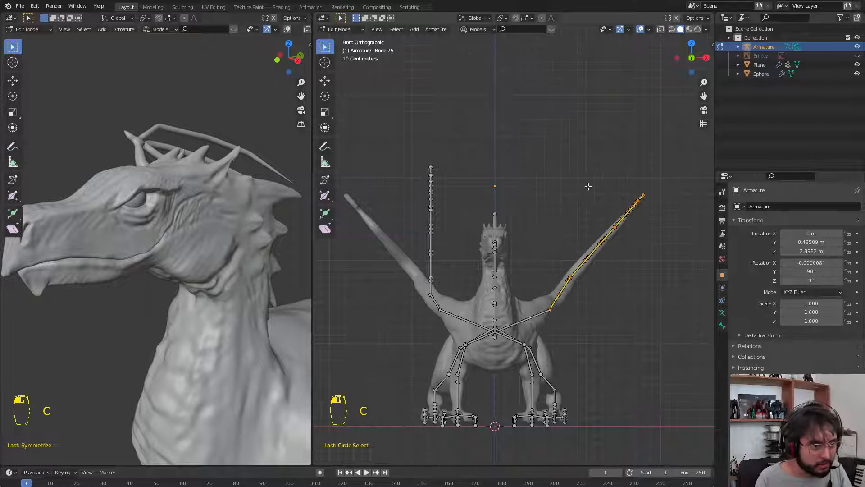
pyautogui.click(435, 29)
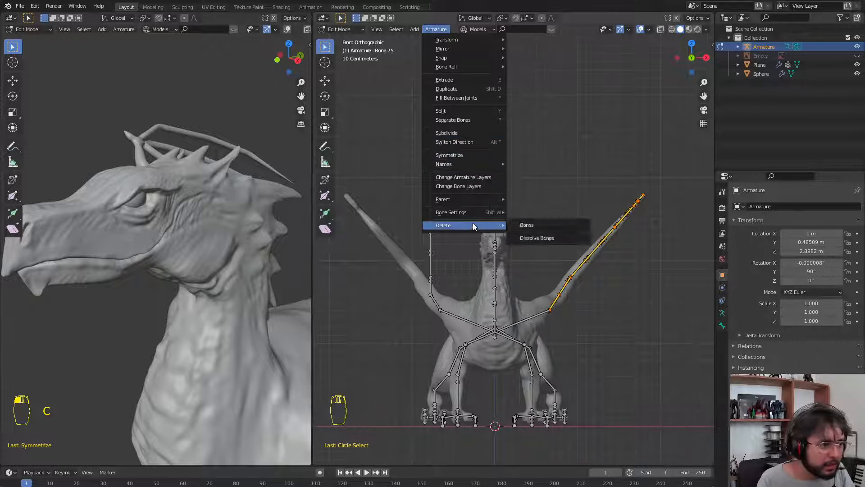
pyautogui.click(428, 283)
# Circle-select the dragon's right wing bones and deselect the lower ones near the shoulder
pyautogui.press('c')
pyautogui.moveTo(426, 286); pyautogui.dragTo(412, 170)
pyautogui.rightClick(412, 170)
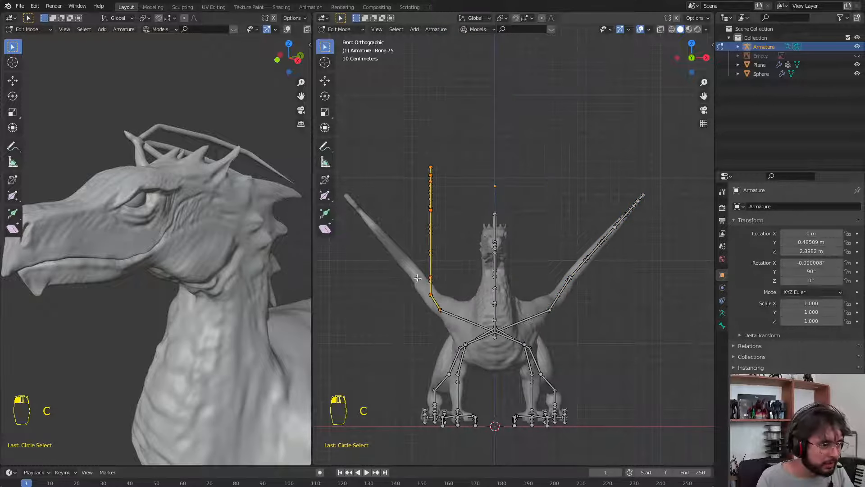
pyautogui.press('c')
pyautogui.moveTo(436, 313); pyautogui.dragTo(435, 327, button='middle')
pyautogui.rightClick(436, 327)
pyautogui.rightClick(420, 251)
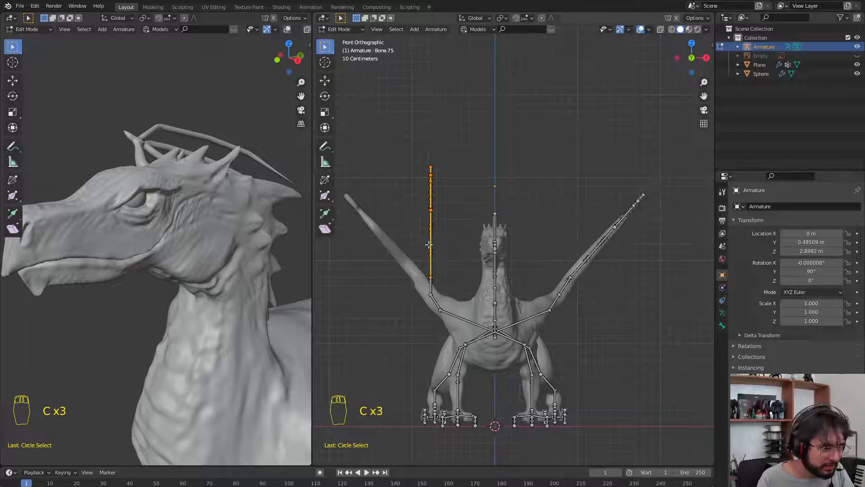
# Rotate and move the right wing bones until they lie along the wing mesh, and return to Object Mode
pyautogui.press('r')
pyautogui.click(467, 197)
pyautogui.press('g')
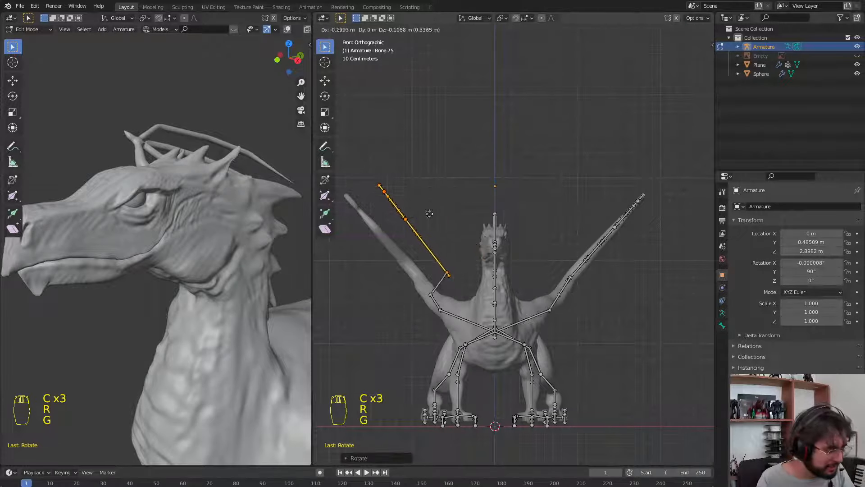
pyautogui.press('r')
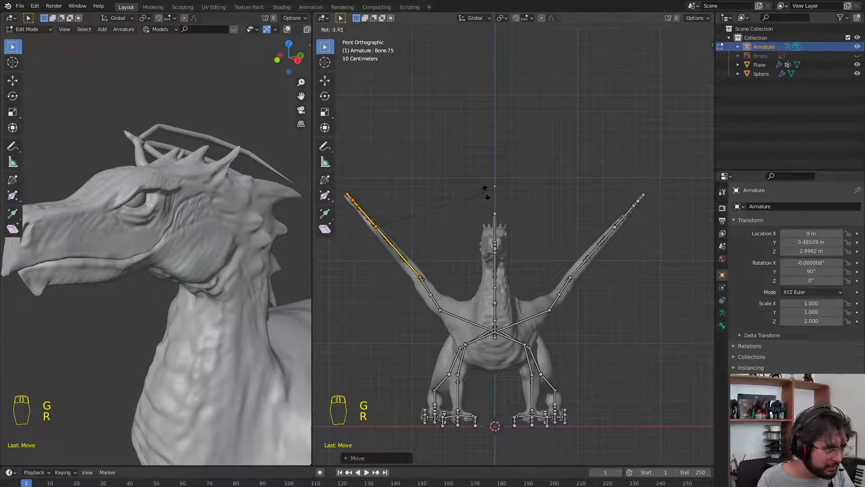
pyautogui.press('g')
pyautogui.click(483, 194)
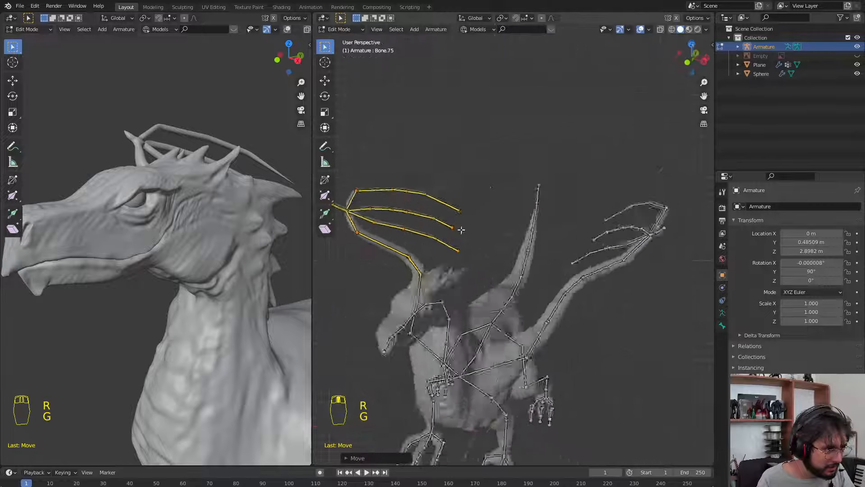
pyautogui.moveTo(484, 194); pyautogui.dragTo(424, 242, button='middle')
pyautogui.press('KP_1')
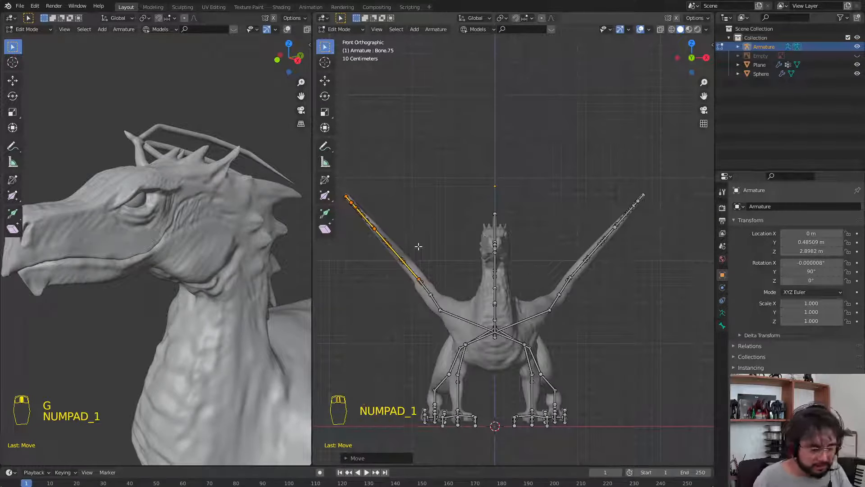
pyautogui.press('Tab')
# Parent the dragon mesh to the armature with automatic weights
pyautogui.press('KP_3')
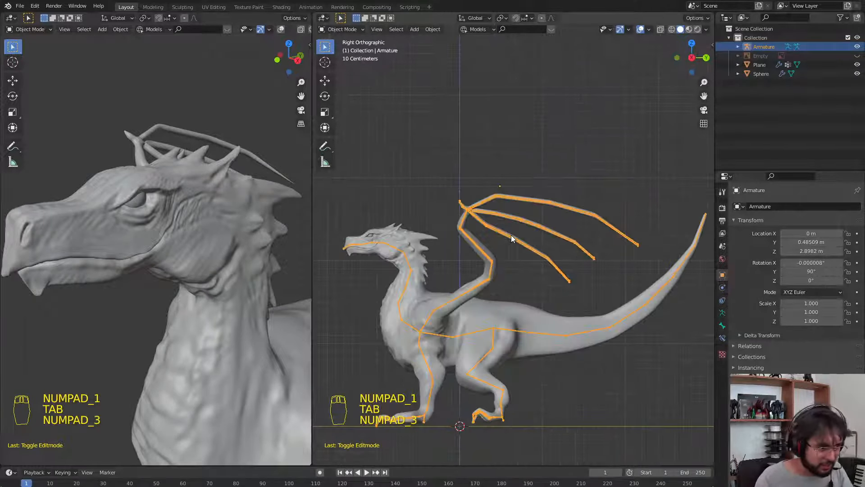
pyautogui.scroll(3, 571, 158)
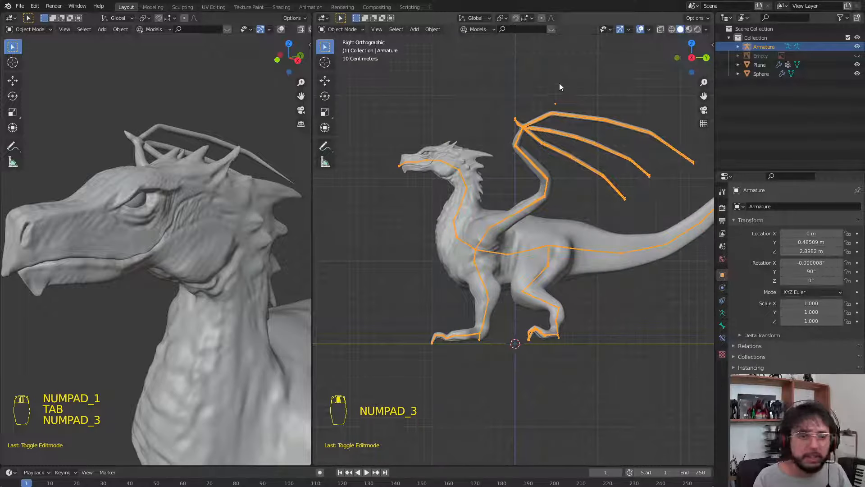
pyautogui.click(526, 66)
pyautogui.click(481, 189)
pyautogui.keyDown('shift'); pyautogui.click(461, 210); pyautogui.keyUp('shift')
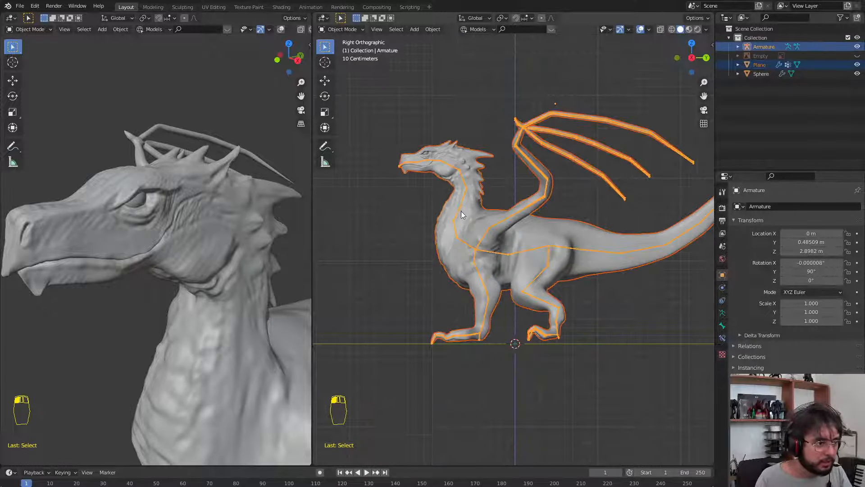
pyautogui.hotkey('ctrl', 'p')
pyautogui.click(461, 211)
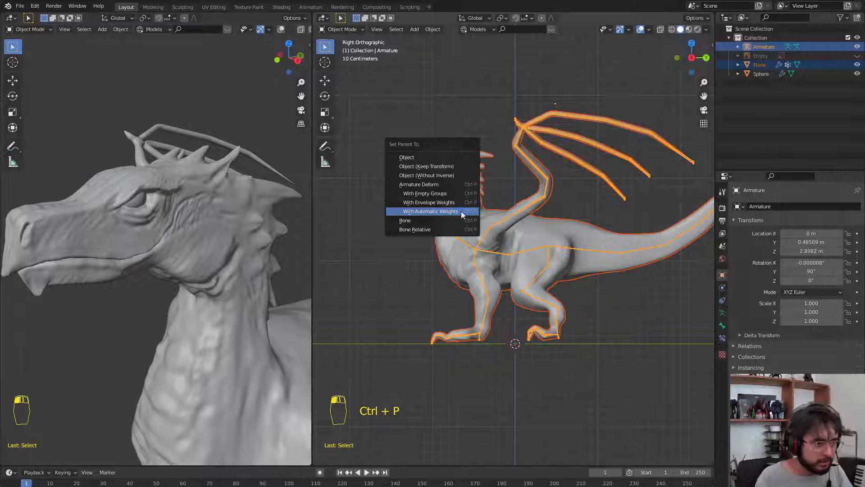
# Set the Multires viewport level of the dragon mesh to 1
pyautogui.click(563, 234)
pyautogui.click(812, 255)
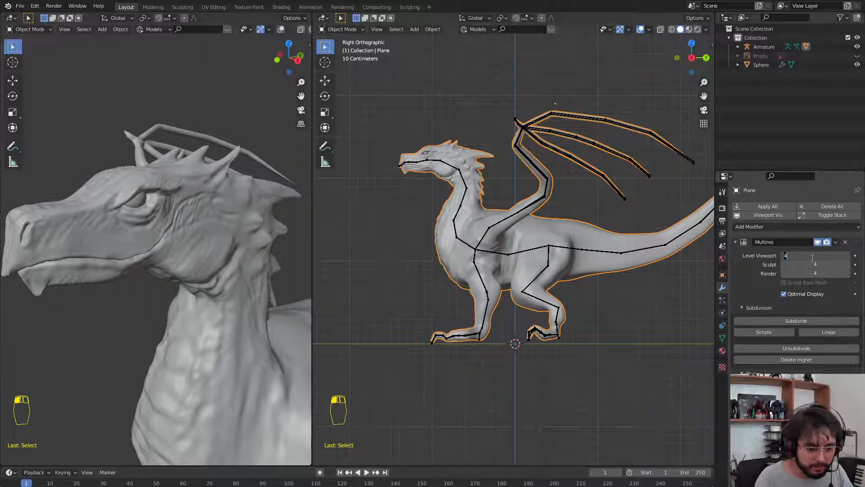
pyautogui.write('1')
pyautogui.press('Return')
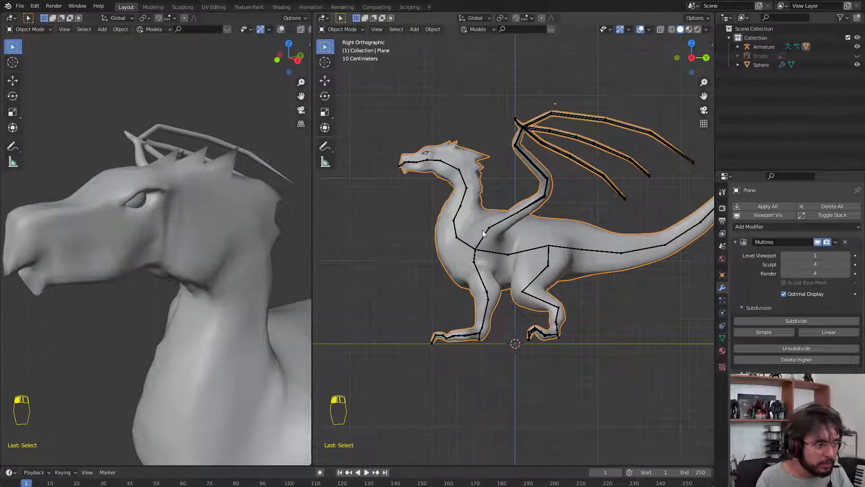
# Select the armature and put it in Pose Mode
pyautogui.click(487, 232)
pyautogui.hotkey('ctrl', 'Tab')
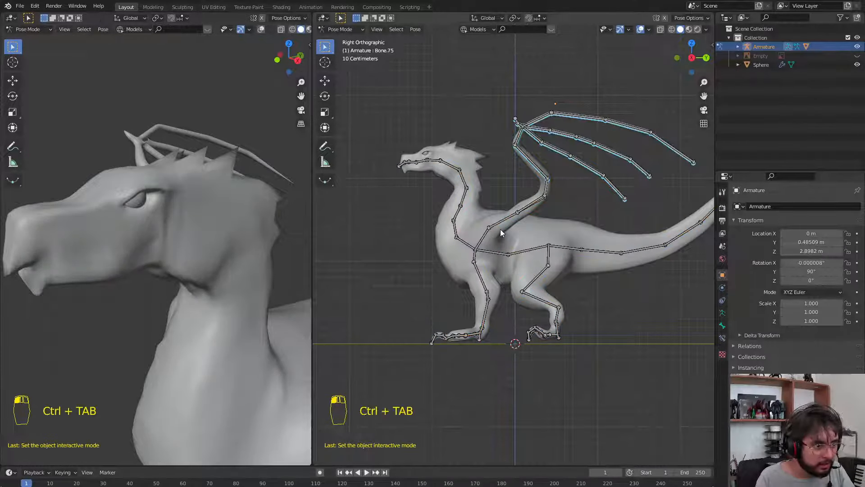
# Test the rig's deformation by trial-rotating a front leg bone and the neck and head bones, cancelling each rotation
pyautogui.click(489, 275)
pyautogui.press('r')
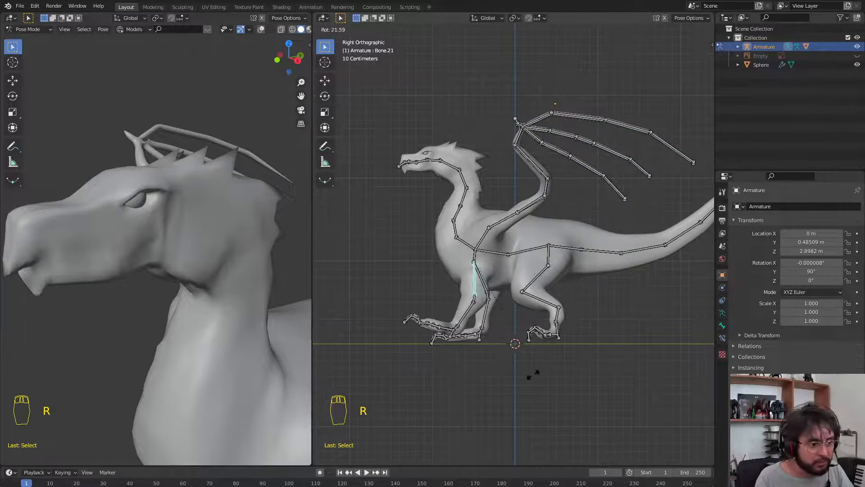
pyautogui.rightClick(512, 369)
pyautogui.click(464, 197)
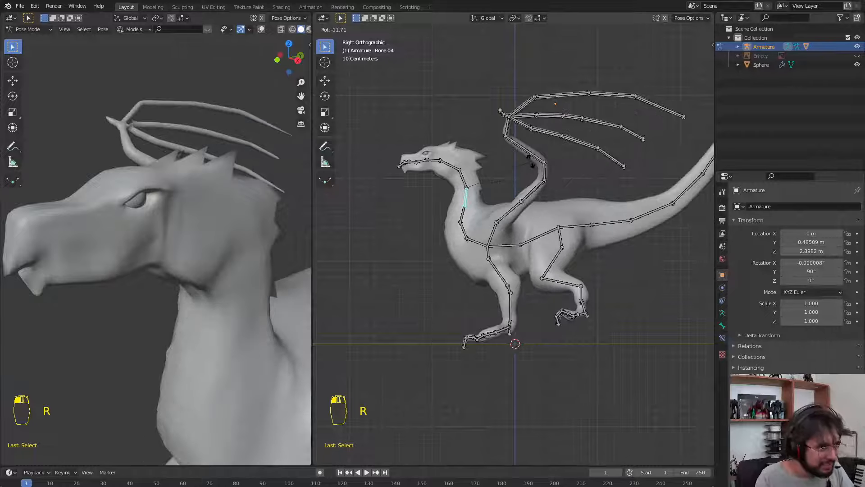
pyautogui.click(464, 178)
pyautogui.press('r')
pyautogui.rightClick(473, 185)
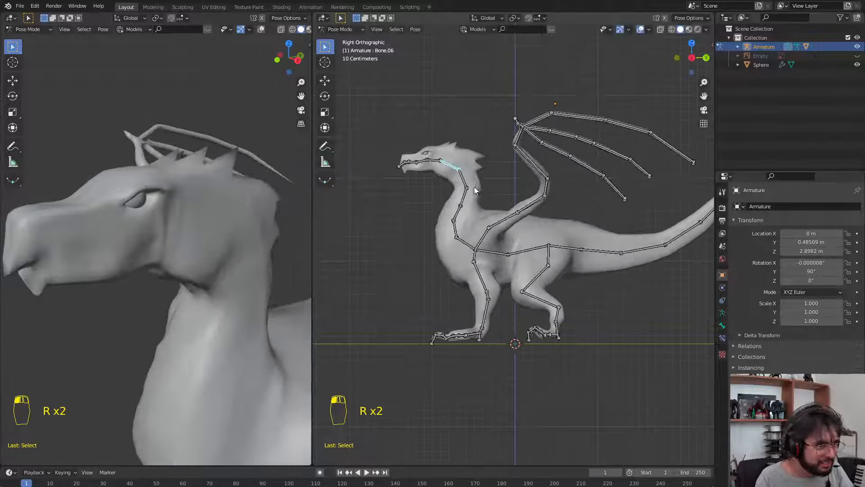
pyautogui.press('r')
pyautogui.press('r')
pyautogui.rightClick(490, 190)
# Test the tail's deformation by trial-rotating two of its bones, cancelling each rotation
pyautogui.scroll(-2, 650, 286)
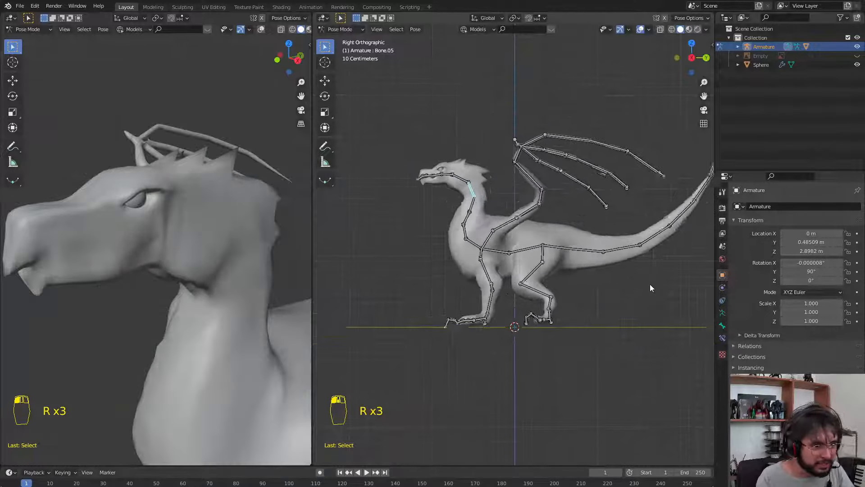
pyautogui.keyDown('shift'); pyautogui.moveTo(627, 245); pyautogui.dragTo(581, 267, button='middle'); pyautogui.keyUp('shift')
pyautogui.click(573, 269)
pyautogui.press('r')
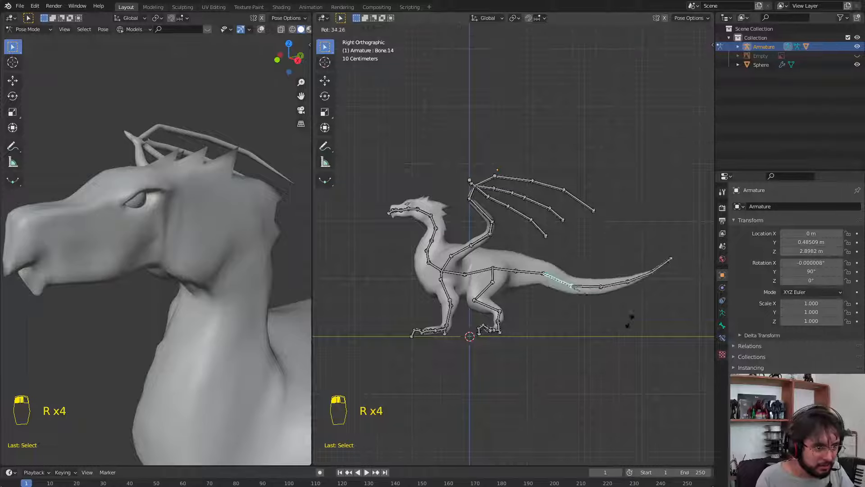
pyautogui.rightClick(591, 270)
pyautogui.click(587, 262)
pyautogui.press('r')
pyautogui.rightClick(643, 232)
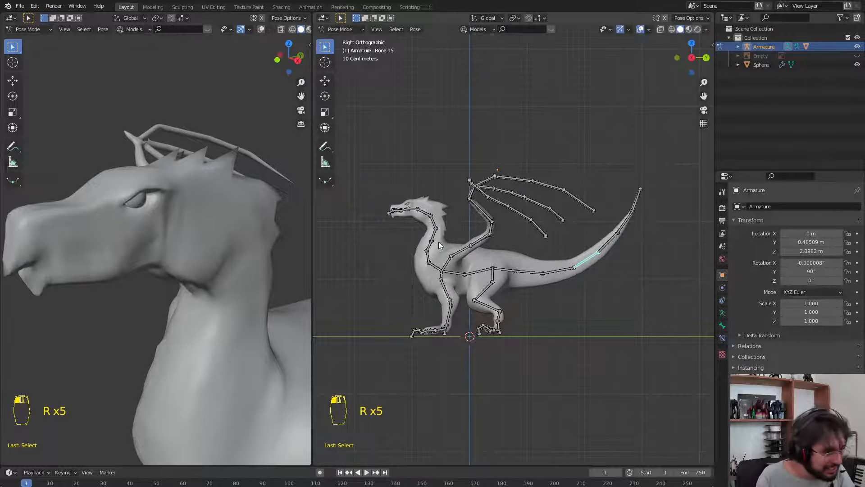
# Examine how the armature sits inside the dragon from the front and right orthographic views
pyautogui.moveTo(438, 241); pyautogui.dragTo(540, 247, button='middle')
pyautogui.press('KP_1')
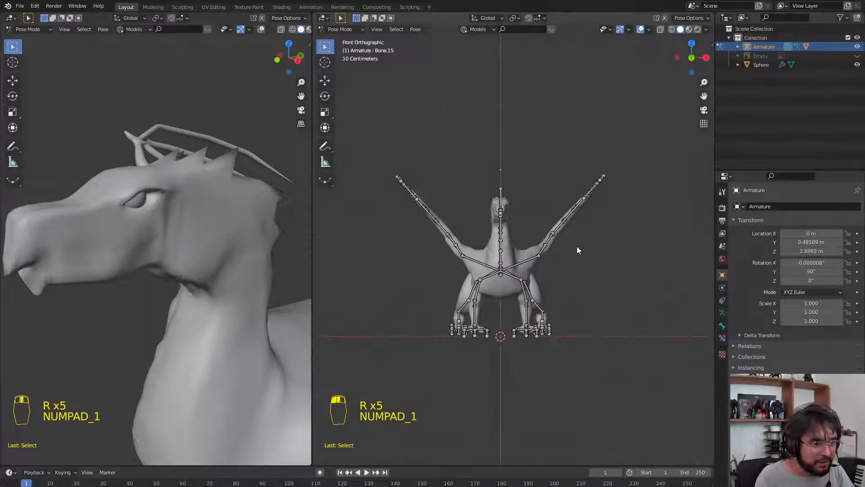
pyautogui.scroll(1, 555, 195)
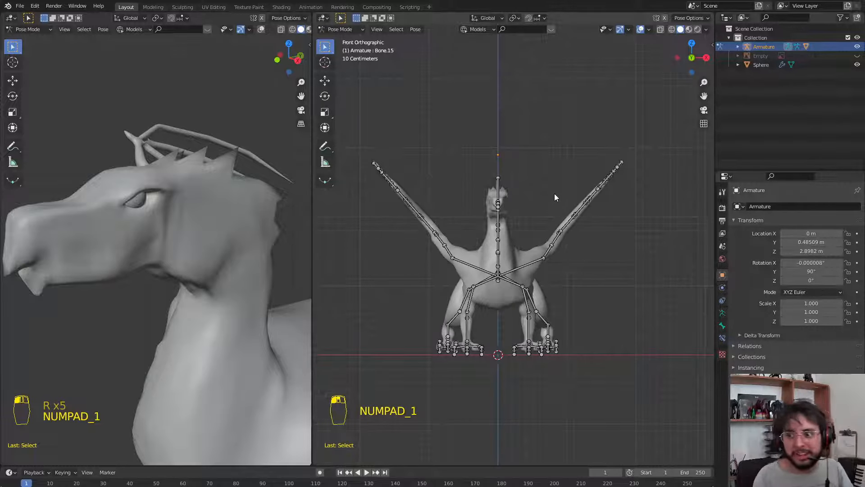
pyautogui.moveTo(510, 226); pyautogui.dragTo(514, 249, button='middle')
pyautogui.press('KP_3')
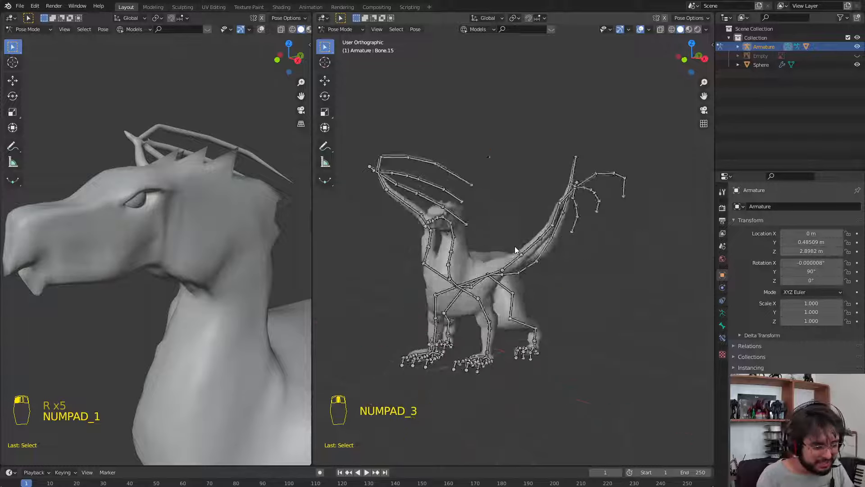
pyautogui.press('KP_1')
pyautogui.press('KP_3')
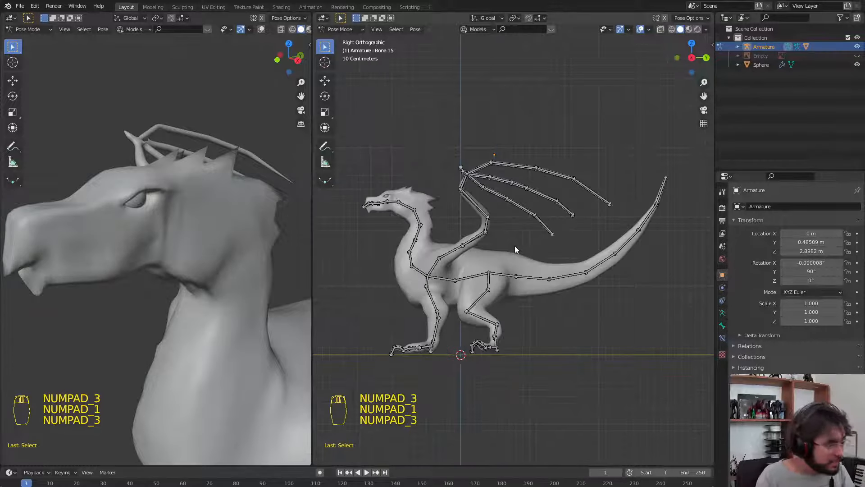
# Take the armature out of Pose Mode into Object Mode and deselect it
pyautogui.hotkey('ctrl', 'Tab')
pyautogui.click(542, 248)
pyautogui.hotkey('ctrl', 'Tab')
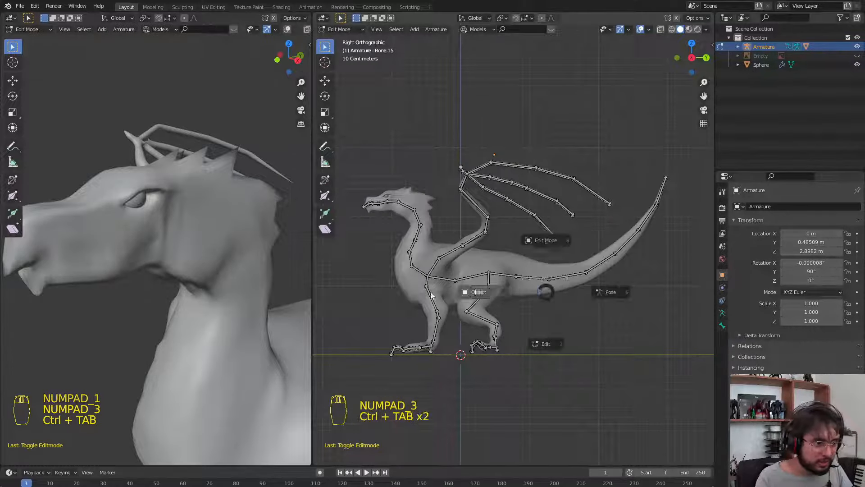
pyautogui.click(431, 295)
pyautogui.click(565, 310)
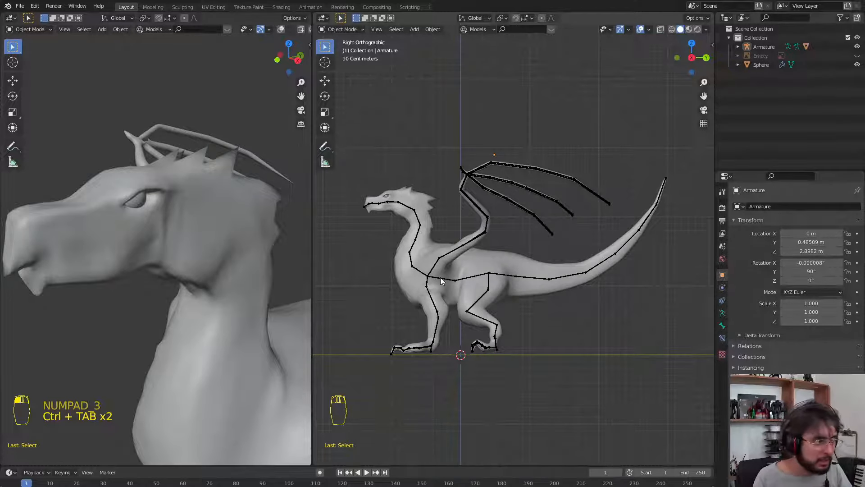
# Select the dragon mesh and set its Multires viewport level to 4
pyautogui.click(540, 299)
pyautogui.doubleClick(812, 255)
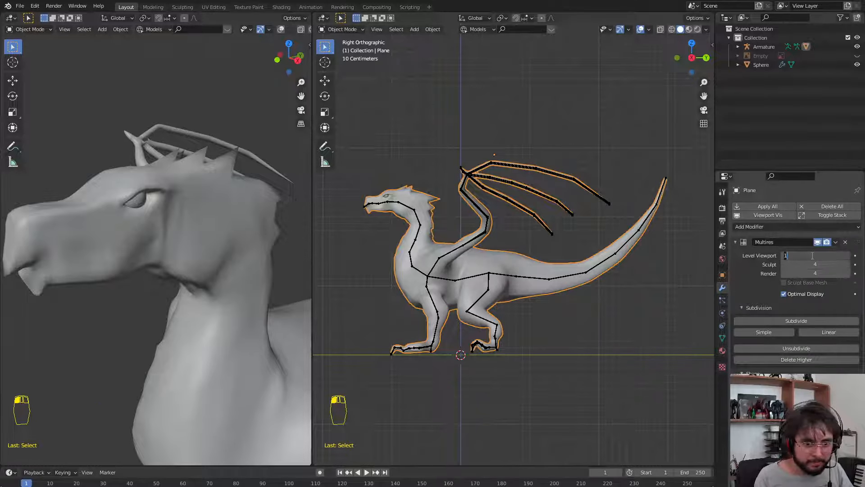
pyautogui.press('Return')
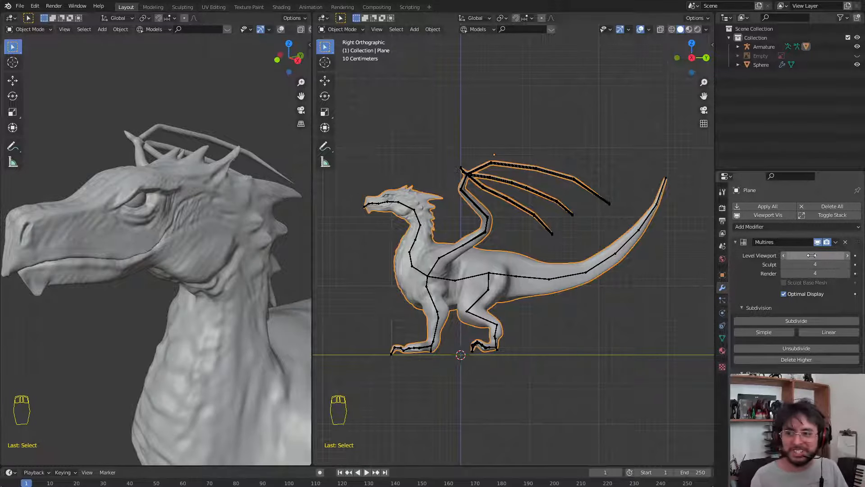
# Deselect the dragon mesh and unhide the Empty that holds the reference sketch
pyautogui.click(498, 222)
pyautogui.keyDown('shift'); pyautogui.moveTo(498, 223); pyautogui.dragTo(536, 236, button='middle'); pyautogui.keyUp('shift')
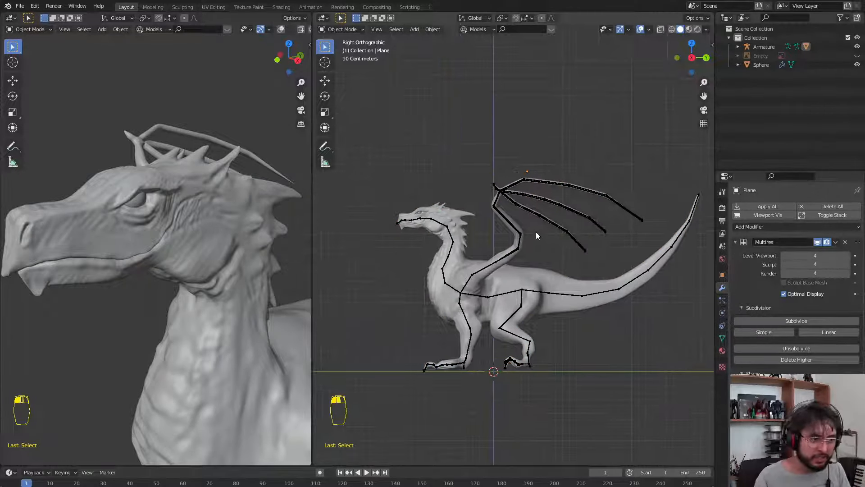
pyautogui.click(857, 55)
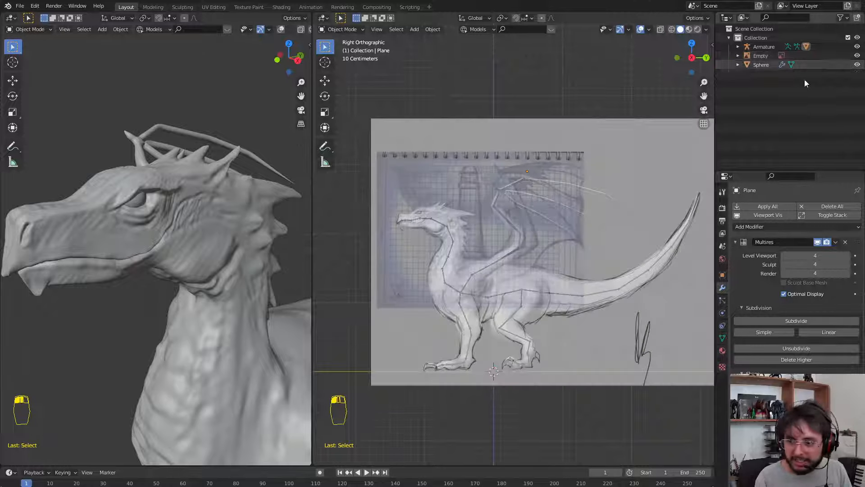
pyautogui.scroll(3, 519, 204)
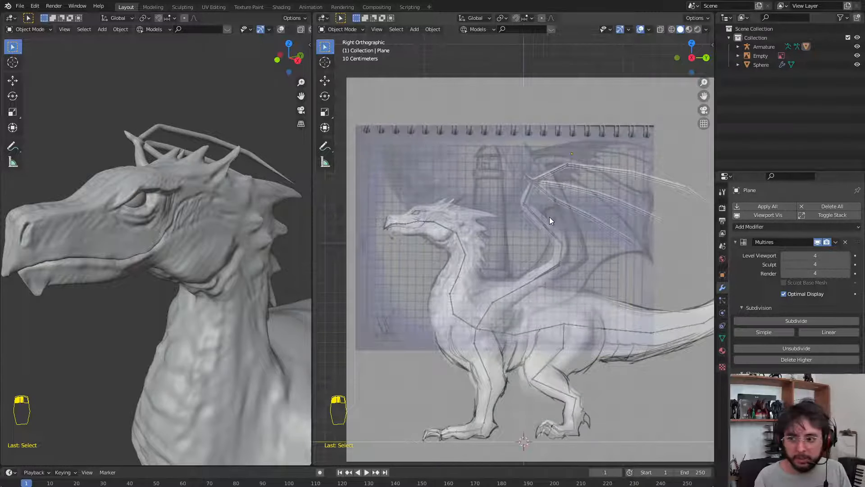